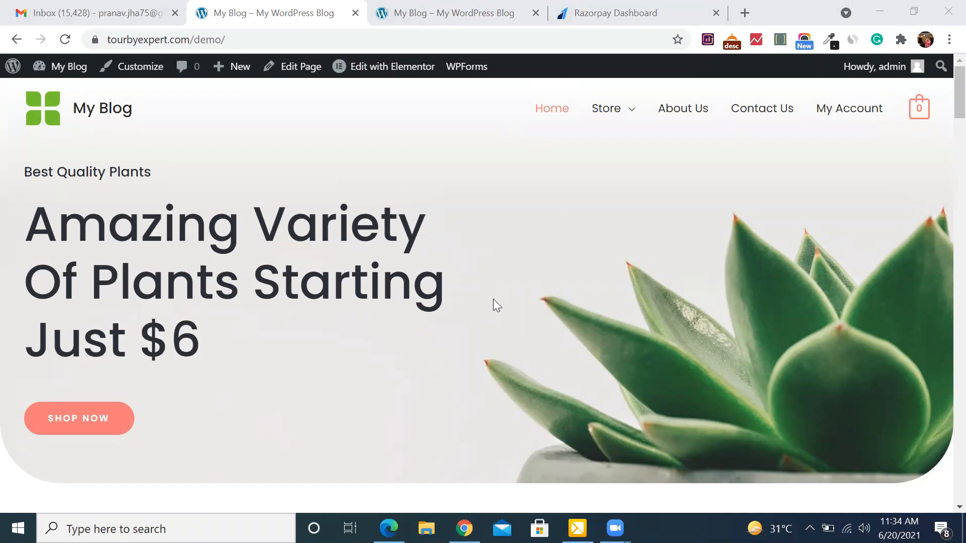
Look over the demo plant store's home page and open the WordPress.org themes page in a new tab.
{"action": "scroll", "coordinate": [493, 299], "scroll_direction": "down", "scroll_amount": 8}
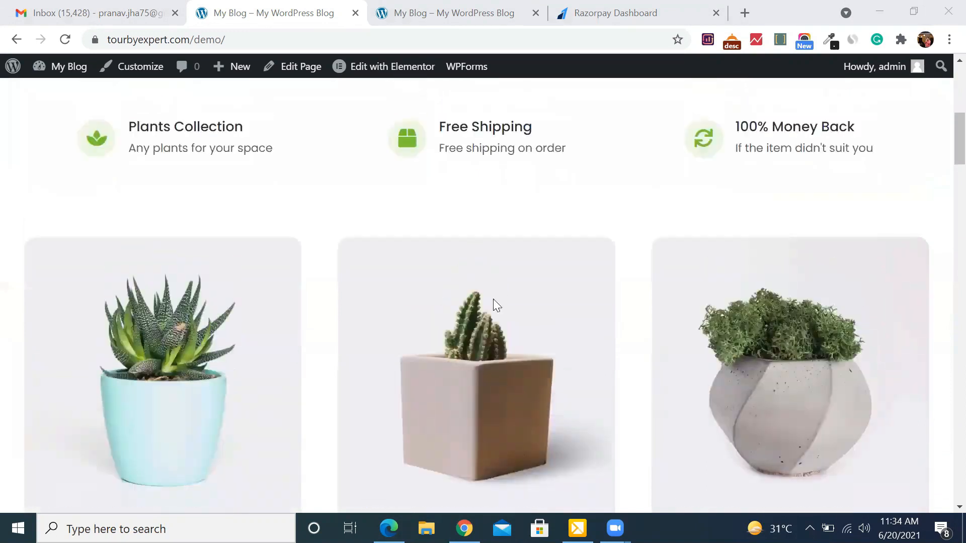
{"action": "scroll", "coordinate": [493, 301], "scroll_direction": "up", "scroll_amount": 8}
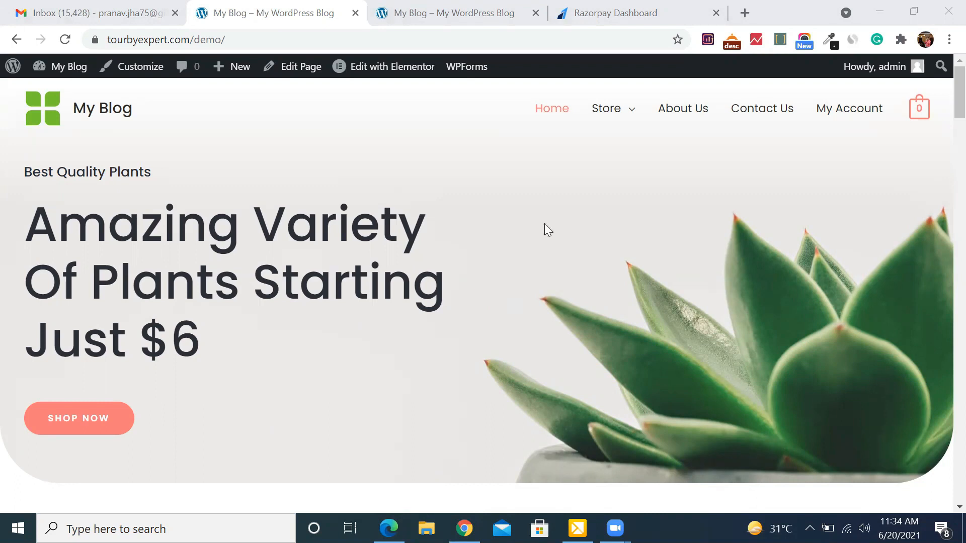
{"action": "left_click", "coordinate": [745, 13]}
{"action": "type", "text": "wo"}
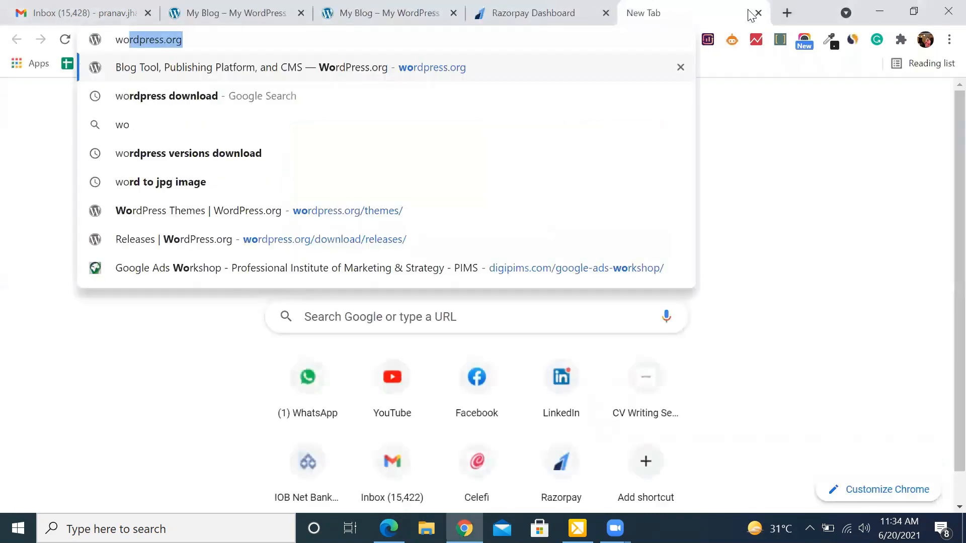
{"action": "type", "text": "rdpress.org"}
{"action": "key", "text": "Down"}
{"action": "key", "text": "Down"}
{"action": "key", "text": "Up"}
{"action": "key", "text": "Up"}
{"action": "key", "text": "Return"}
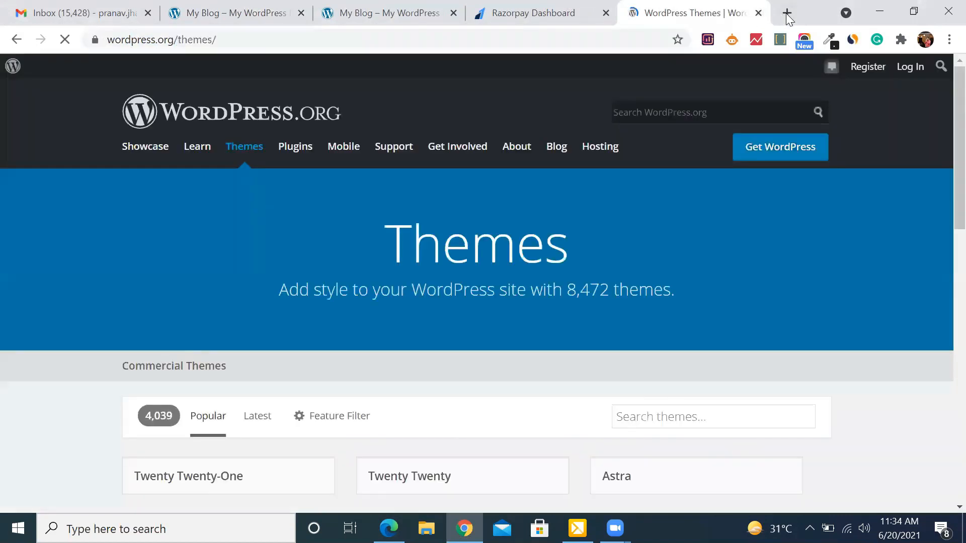
Open amazon.in in a new tab and look through its home page as an online store example.
{"action": "left_click", "coordinate": [787, 14]}
{"action": "type", "text": "amazon"}
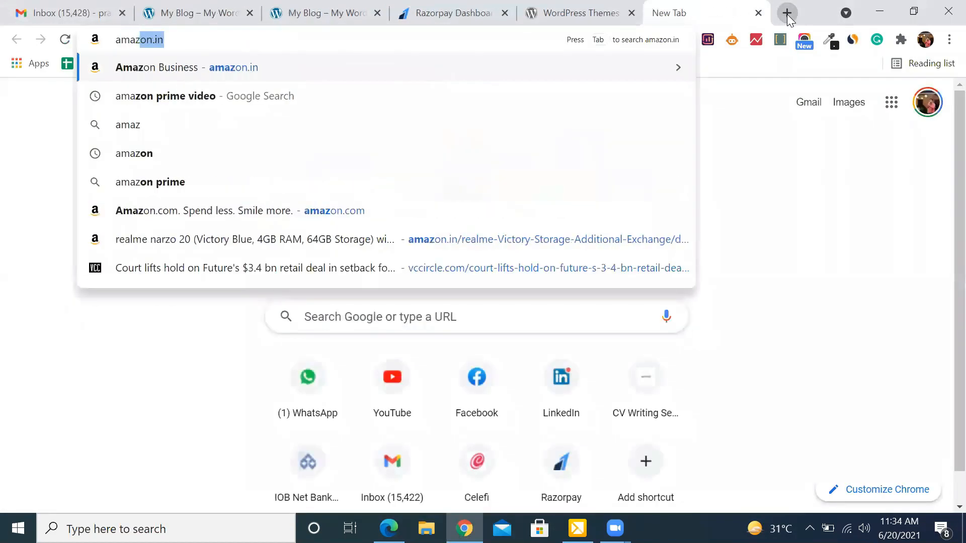
{"action": "type", "text": ".in"}
{"action": "key", "text": "Return"}
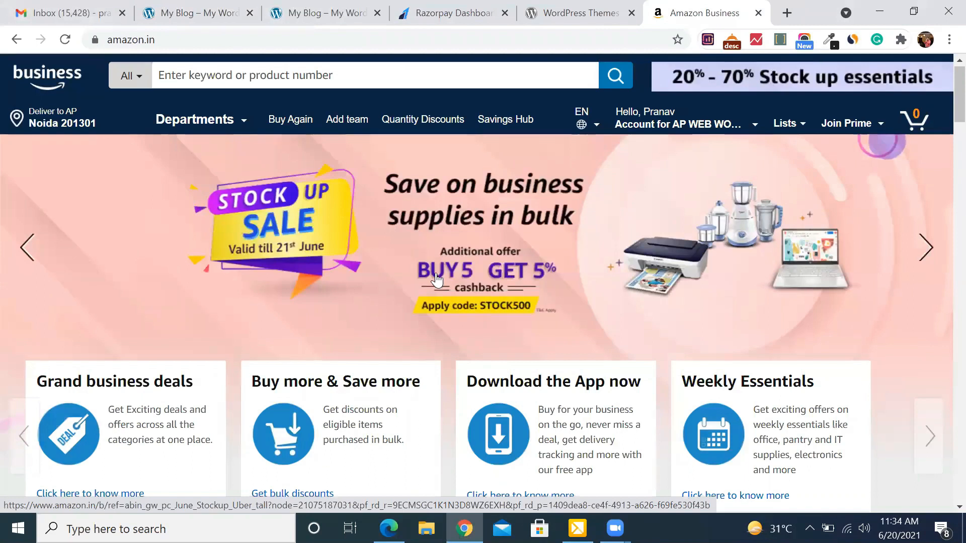
{"action": "scroll", "coordinate": [436, 280], "scroll_direction": "down", "scroll_amount": 10}
{"action": "scroll", "coordinate": [437, 280], "scroll_direction": "up", "scroll_amount": 10}
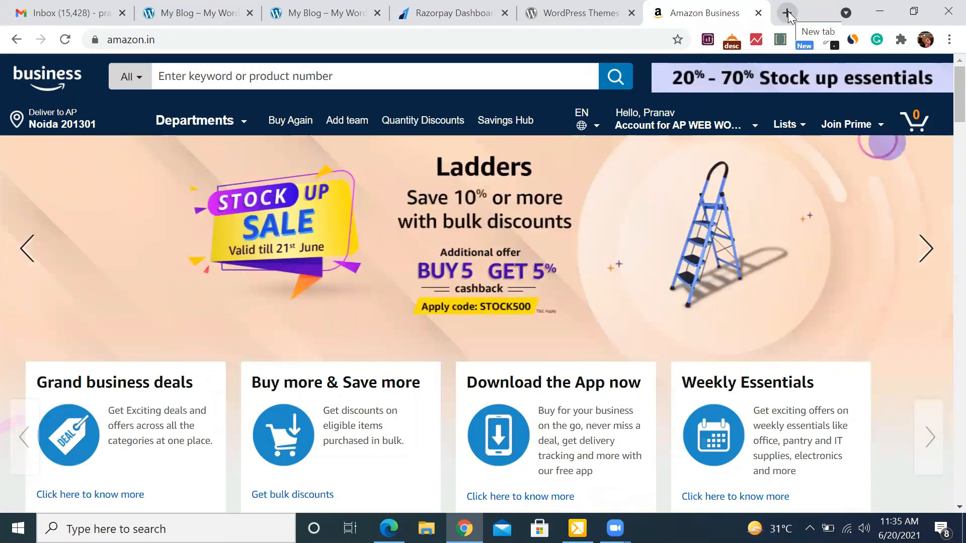
Return to the WordPress.org site and open its plugin directory.
{"action": "left_click", "coordinate": [576, 11]}
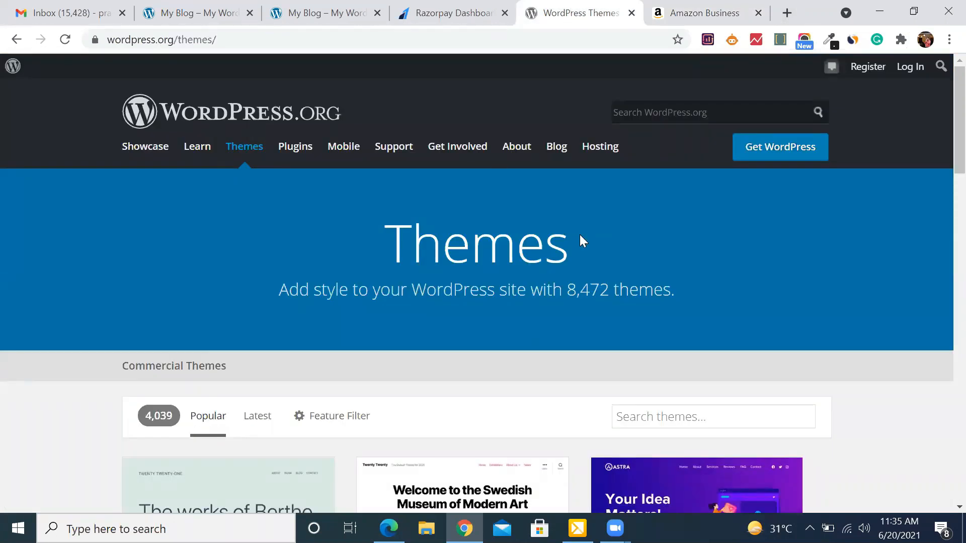
{"action": "left_click", "coordinate": [295, 158]}
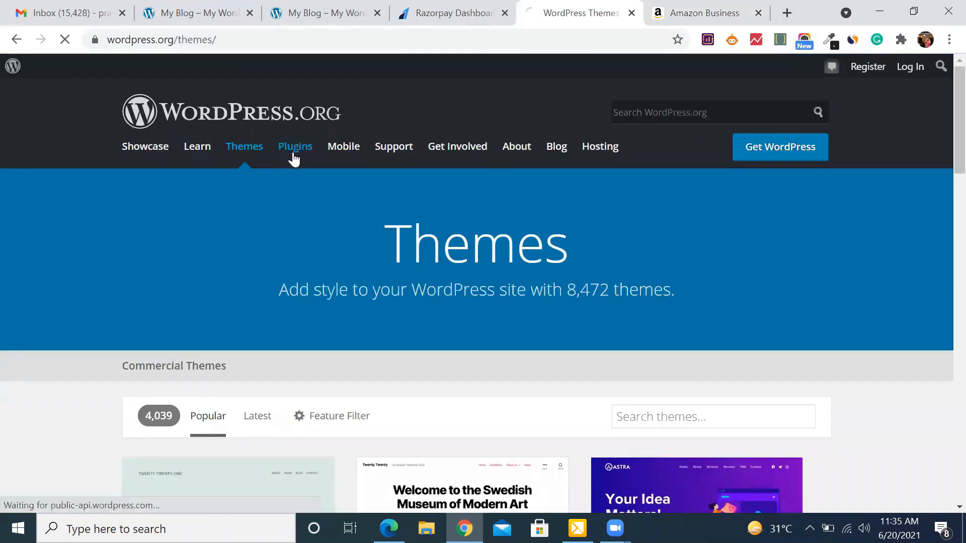
{"action": "scroll", "coordinate": [508, 372], "scroll_direction": "down", "scroll_amount": 3}
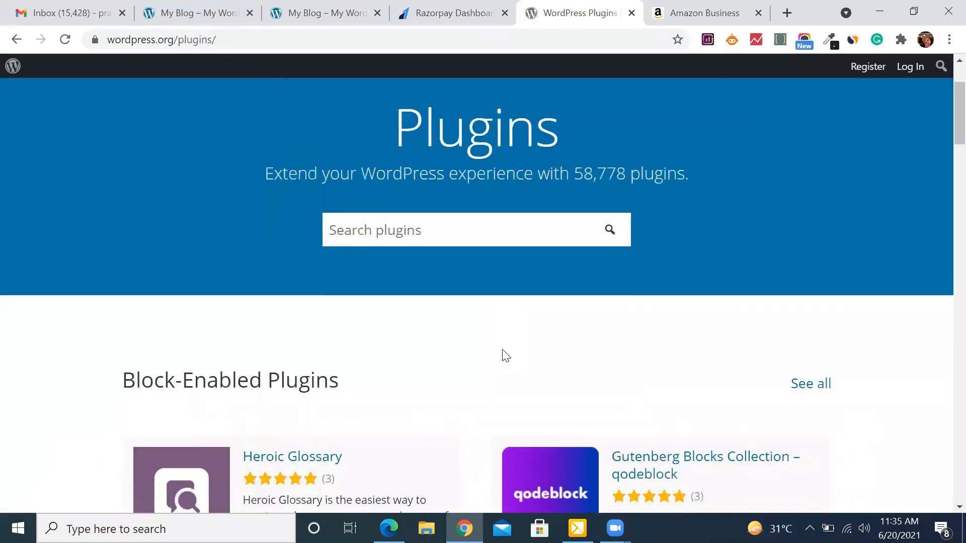
{"action": "scroll", "coordinate": [502, 350], "scroll_direction": "down", "scroll_amount": 1}
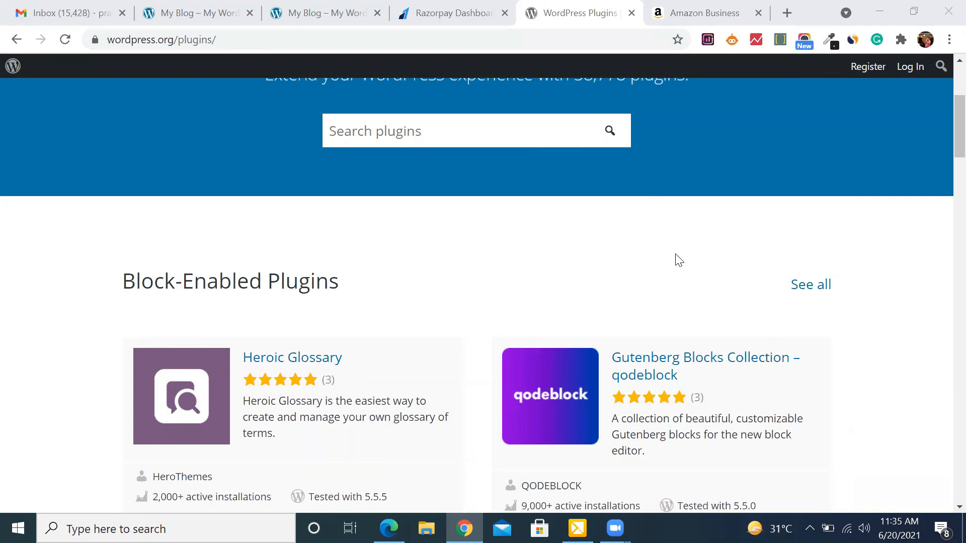
Search the WordPress.org plugin directory for woocommerce.
{"action": "left_click", "coordinate": [401, 137]}
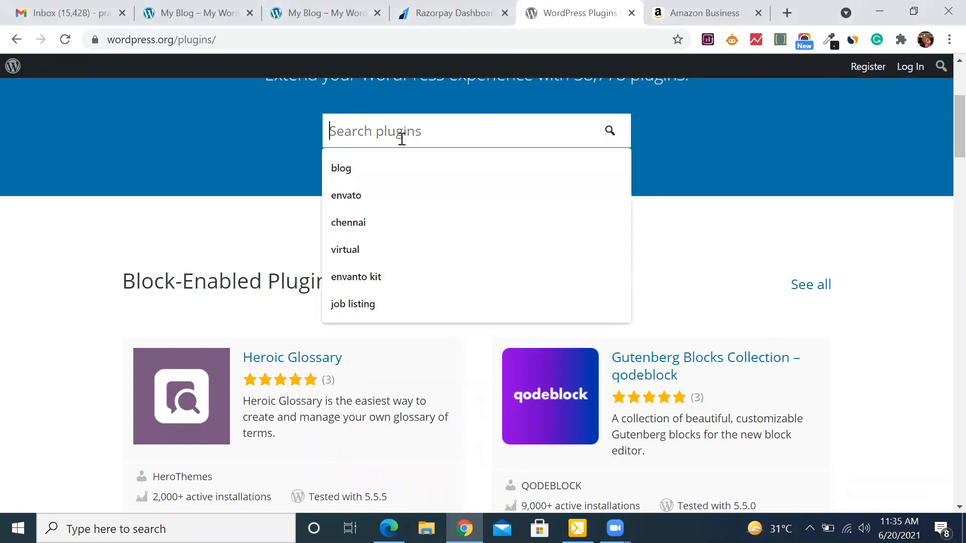
{"action": "type", "text": "wp"}
{"action": "key", "text": "BackSpace"}
{"action": "type", "text": "oo"}
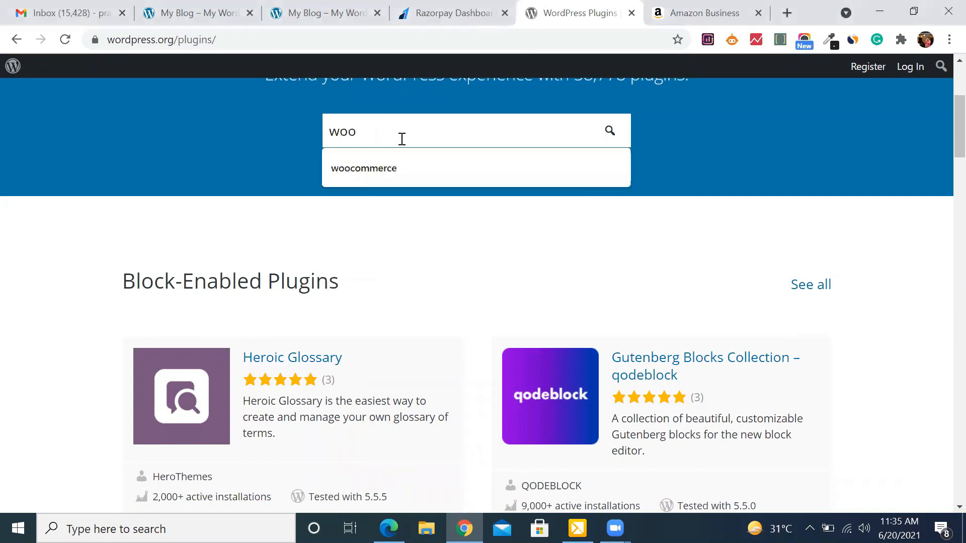
{"action": "key", "text": "Down"}
{"action": "key", "text": "Return"}
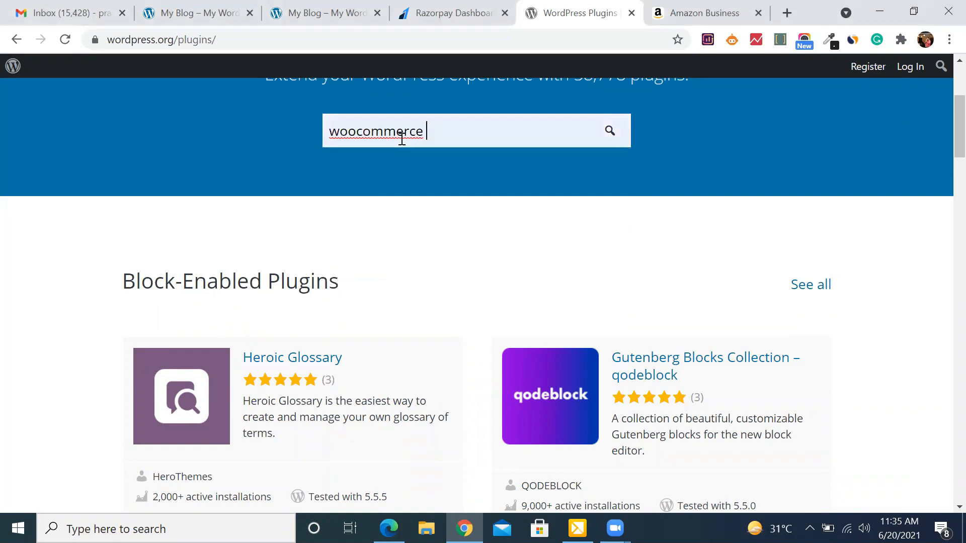
{"action": "key", "text": "Return"}
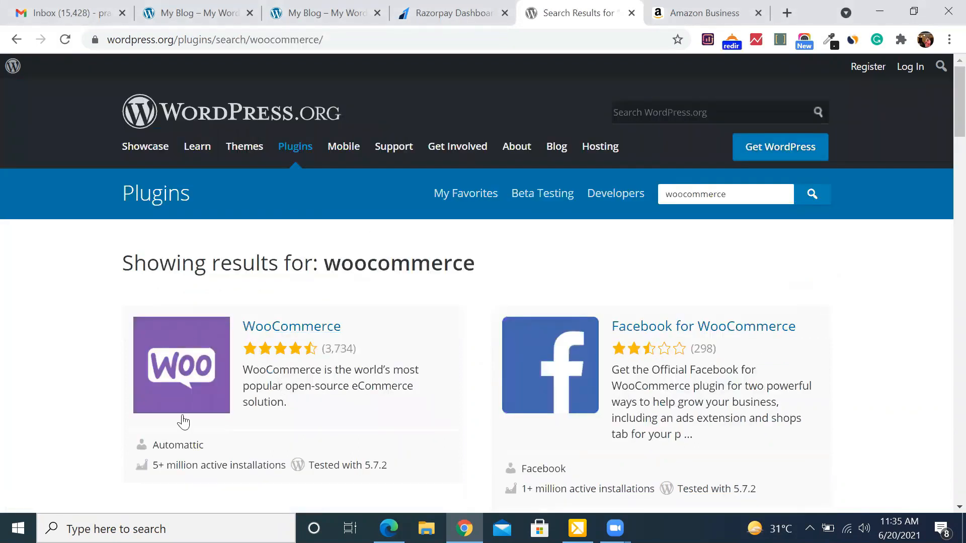
Open the WooCommerce plugin by Automattic from the results and review its description and details.
{"action": "scroll", "coordinate": [282, 441], "scroll_direction": "down", "scroll_amount": 1}
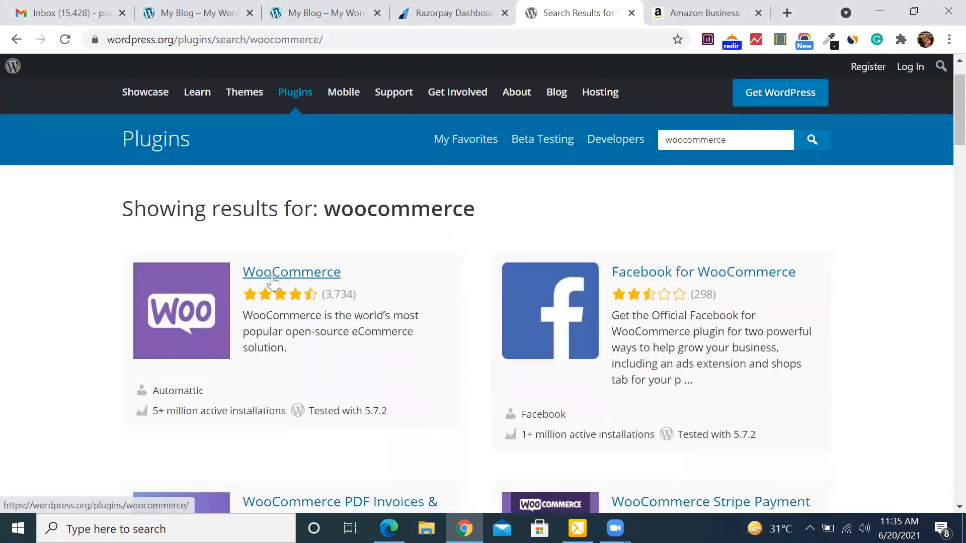
{"action": "left_click", "coordinate": [272, 278]}
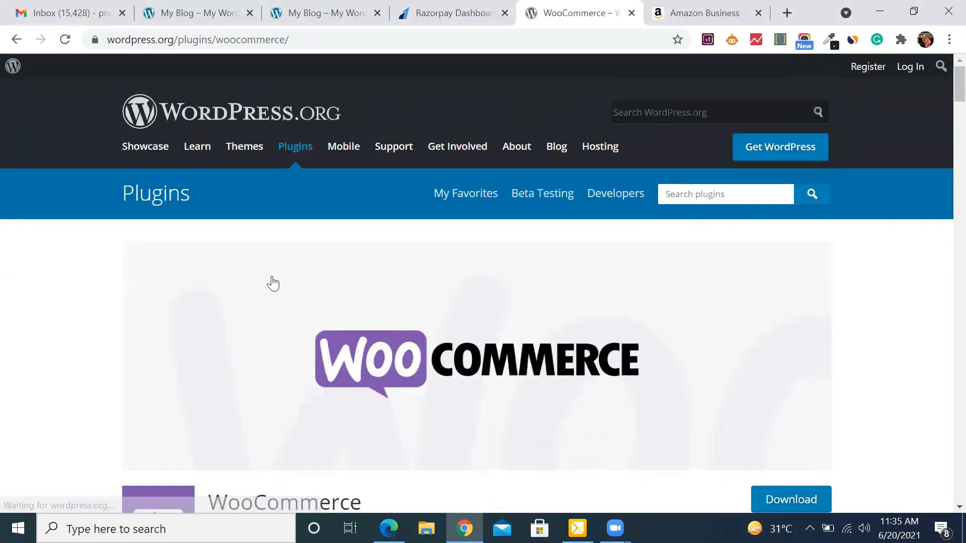
{"action": "scroll", "coordinate": [414, 377], "scroll_direction": "down", "scroll_amount": 9}
{"action": "scroll", "coordinate": [414, 373], "scroll_direction": "down", "scroll_amount": 8}
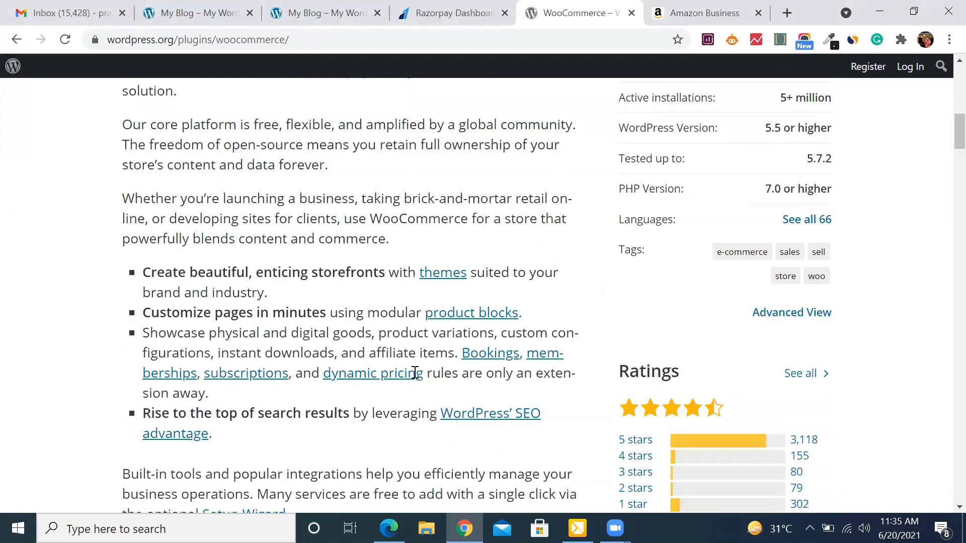
{"action": "scroll", "coordinate": [415, 377], "scroll_direction": "up", "scroll_amount": 4}
{"action": "scroll", "coordinate": [414, 377], "scroll_direction": "up", "scroll_amount": 9}
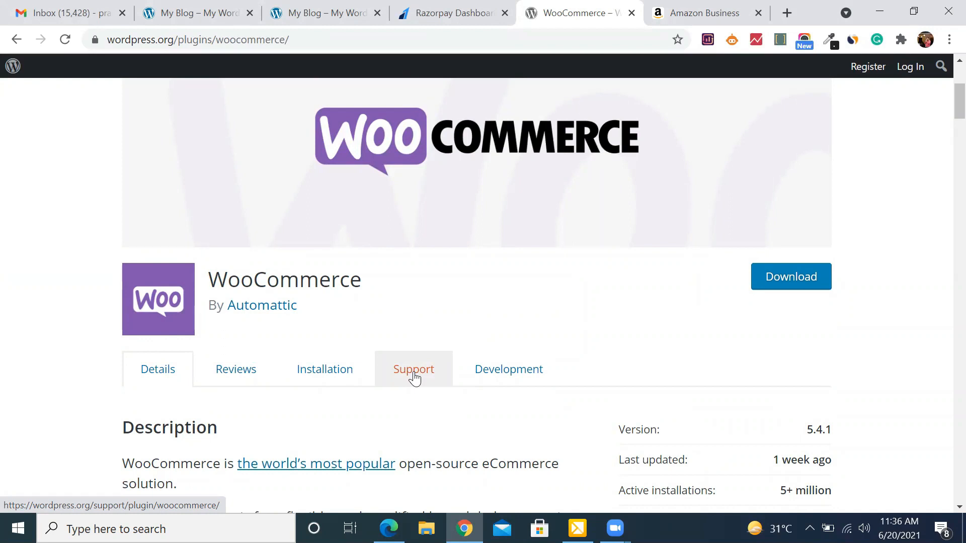
Return to the Amazon home page and examine its promotional banners, deal sections and product listings.
{"action": "left_click", "coordinate": [766, 15]}
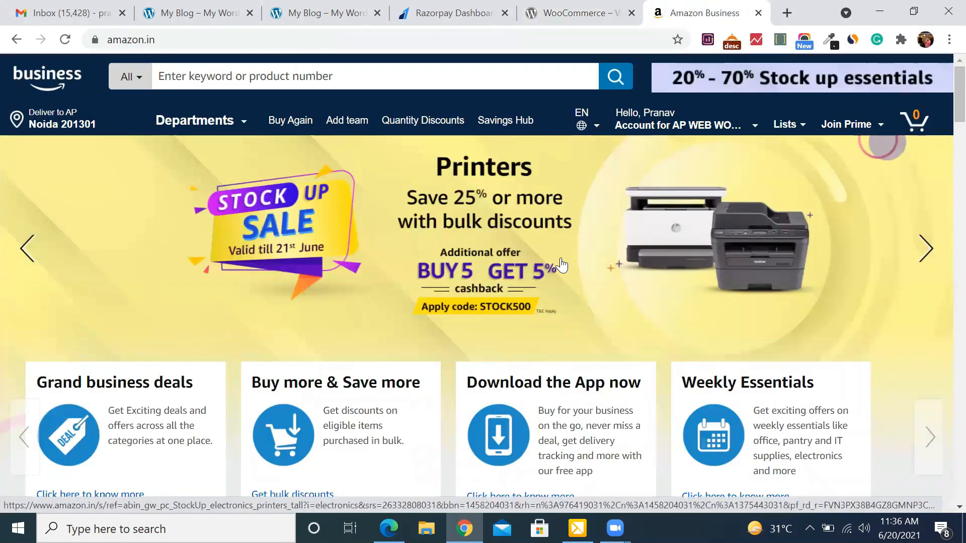
{"action": "scroll", "coordinate": [561, 265], "scroll_direction": "down", "scroll_amount": 2}
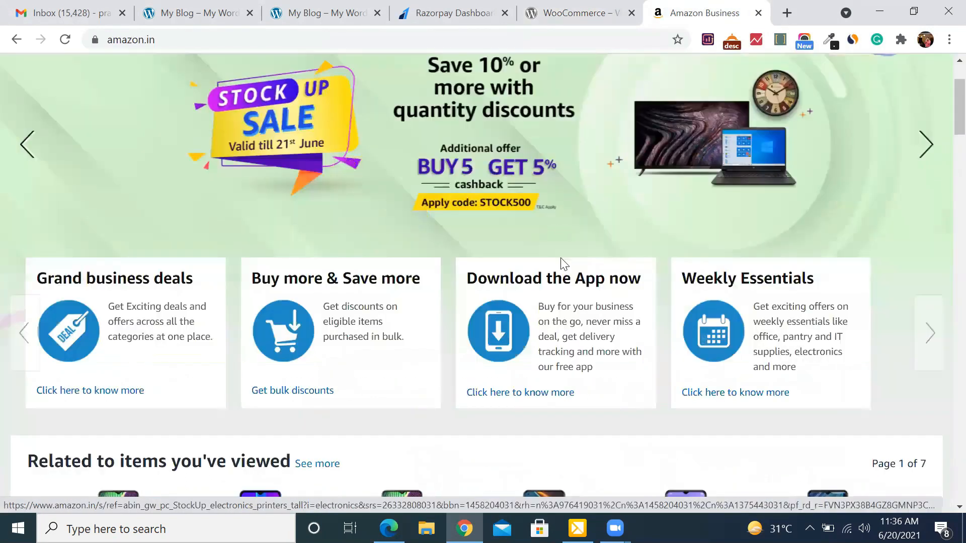
{"action": "scroll", "coordinate": [562, 265], "scroll_direction": "up", "scroll_amount": 2}
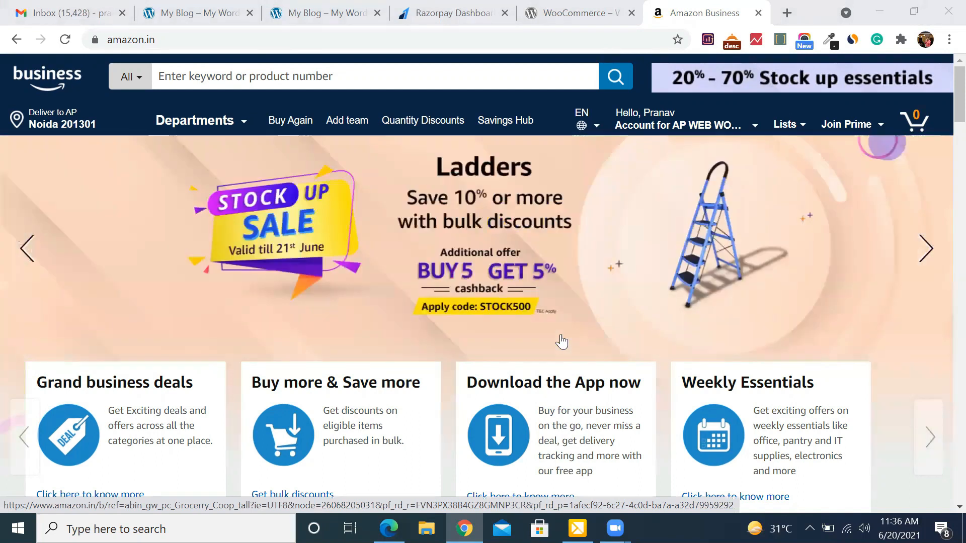
{"action": "scroll", "coordinate": [562, 342], "scroll_direction": "down", "scroll_amount": 4}
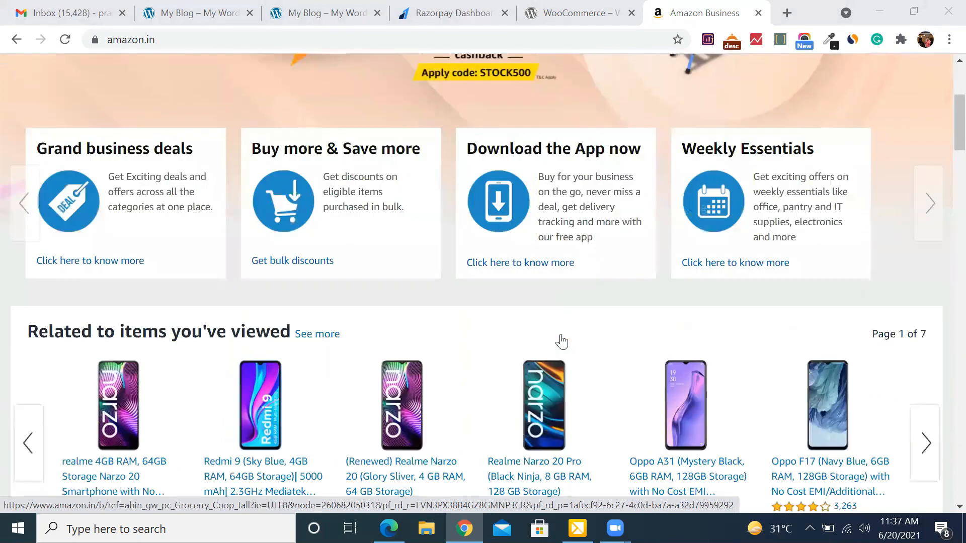
{"action": "scroll", "coordinate": [562, 342], "scroll_direction": "up", "scroll_amount": 4}
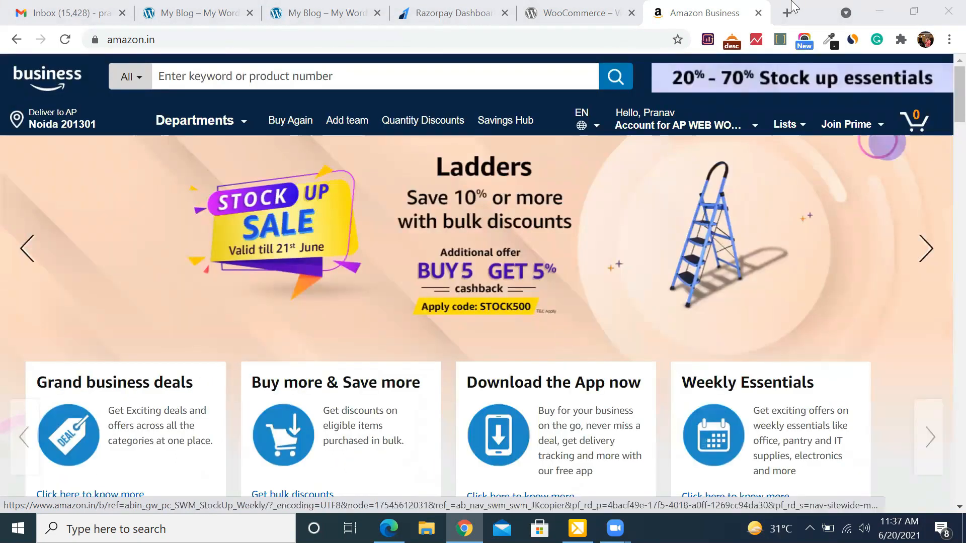
Open flipkart.com in a new tab as a second online store example.
{"action": "left_click", "coordinate": [790, 16]}
{"action": "type", "text": "flipkart.com"}
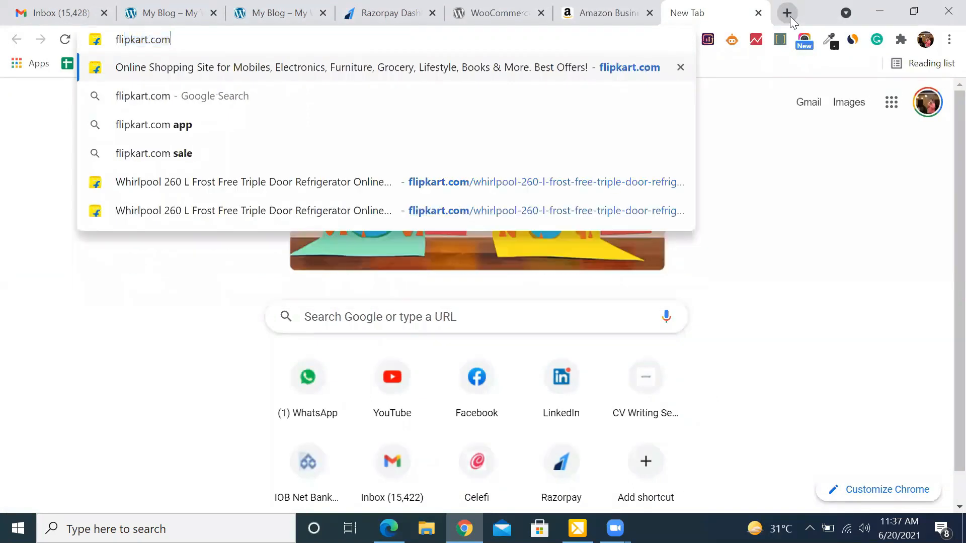
{"action": "key", "text": "Return"}
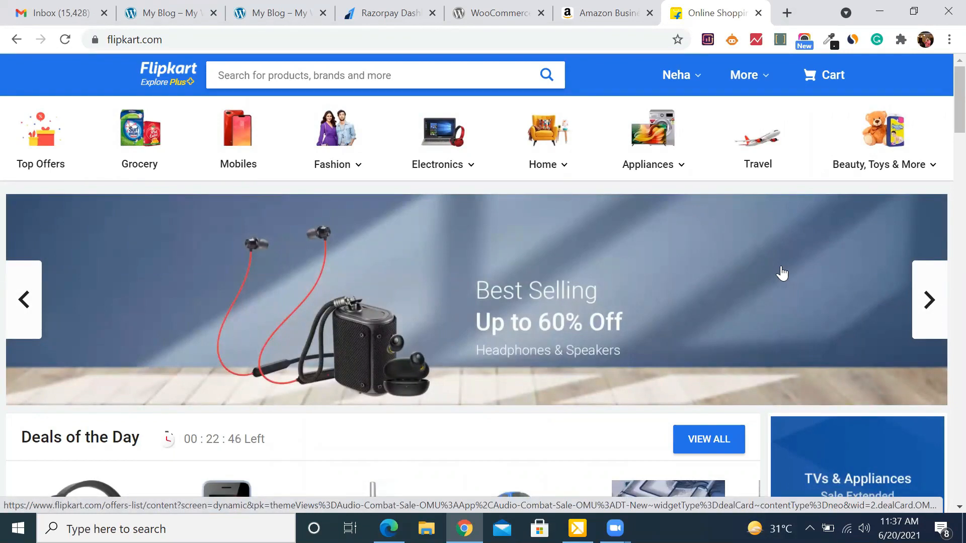
Compare the Amazon and Flipkart home pages, including Flipkart's appliance categories.
{"action": "left_click", "coordinate": [612, 11]}
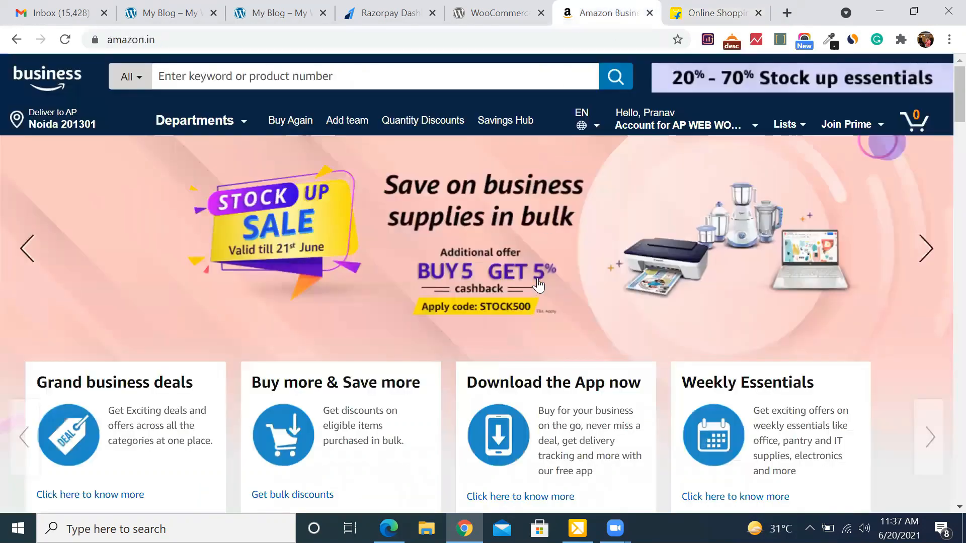
{"action": "scroll", "coordinate": [540, 288], "scroll_direction": "down", "scroll_amount": 1}
{"action": "scroll", "coordinate": [539, 288], "scroll_direction": "up", "scroll_amount": 1}
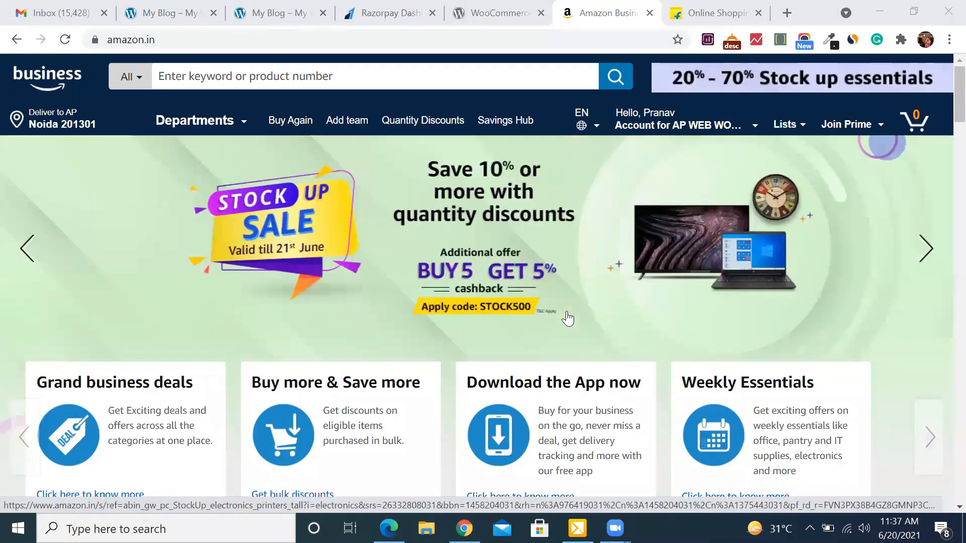
{"action": "left_click", "coordinate": [682, 14]}
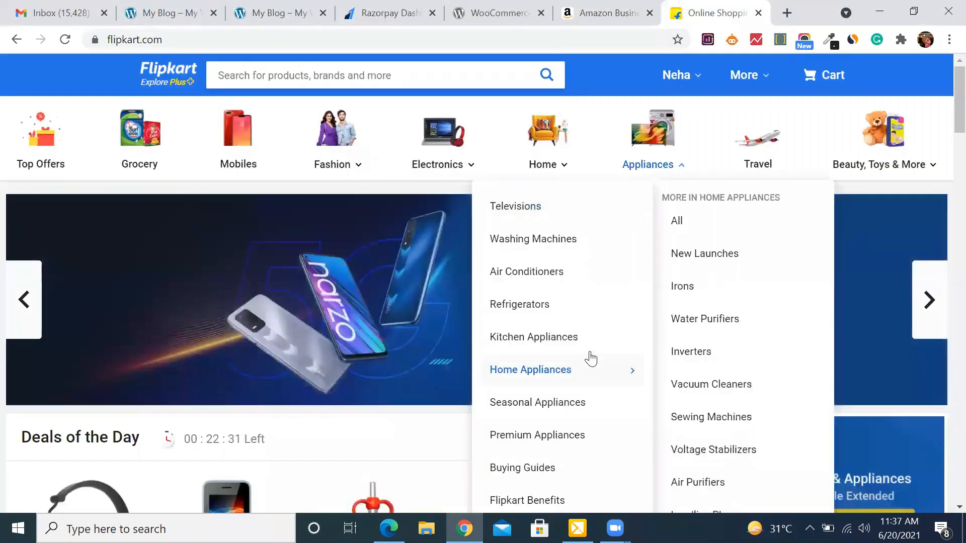
{"action": "left_click", "coordinate": [604, 13]}
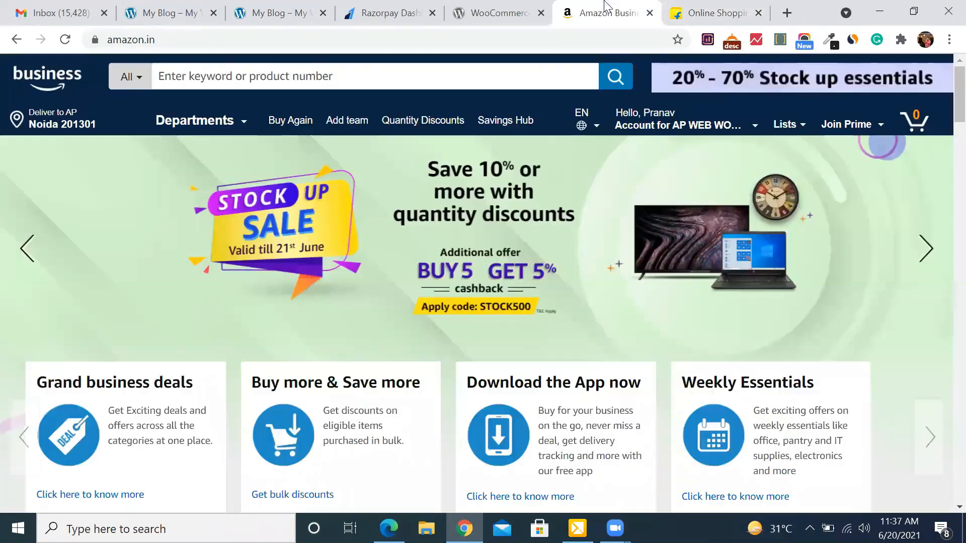
{"action": "left_click", "coordinate": [754, 4]}
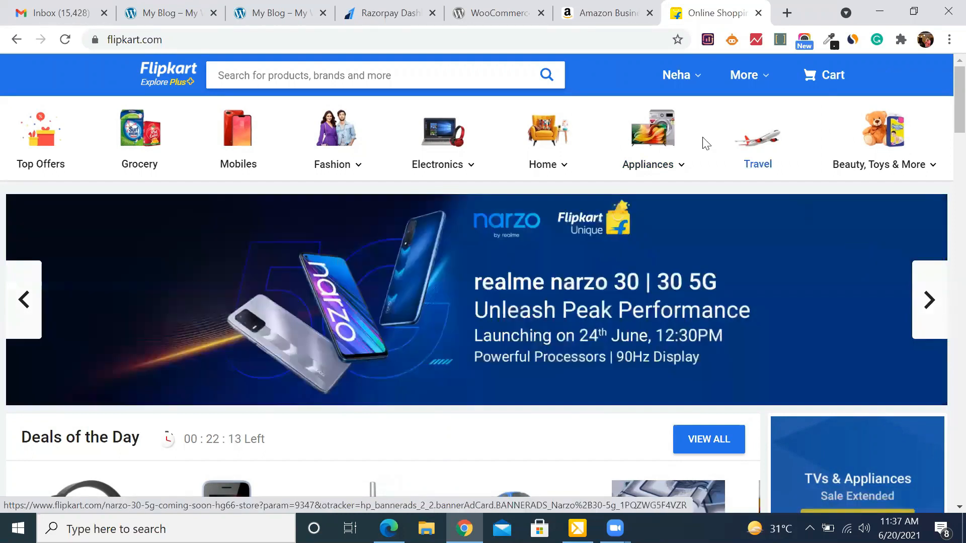
{"action": "left_click", "coordinate": [528, 13]}
{"action": "left_click", "coordinate": [662, 7]}
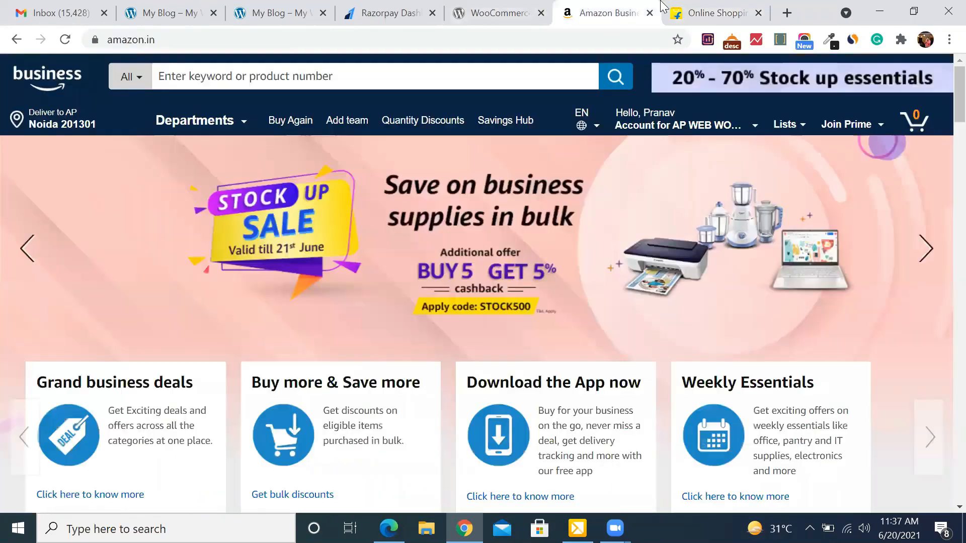
{"action": "left_click", "coordinate": [689, 8]}
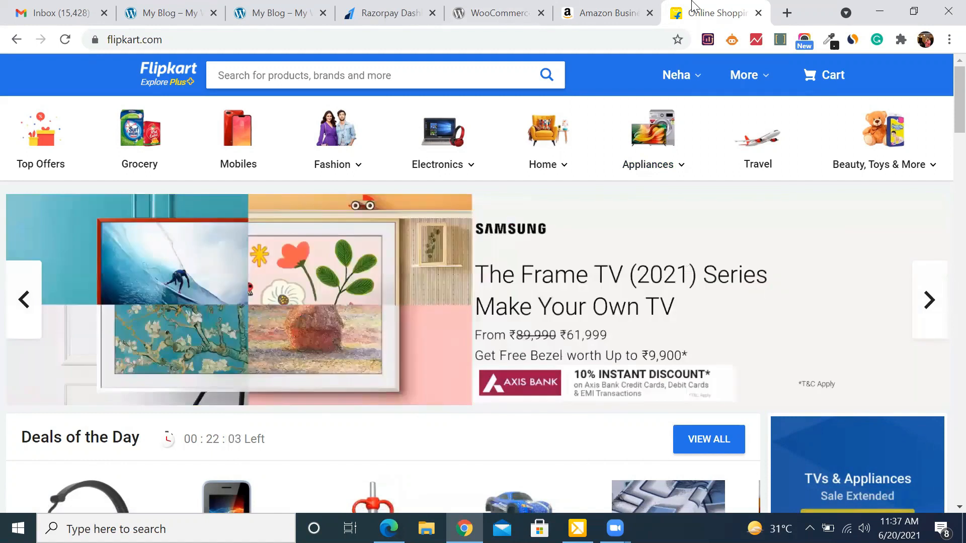
Check the Razorpay dashboard page and return to the demo plant store's home page.
{"action": "left_click", "coordinate": [422, 7]}
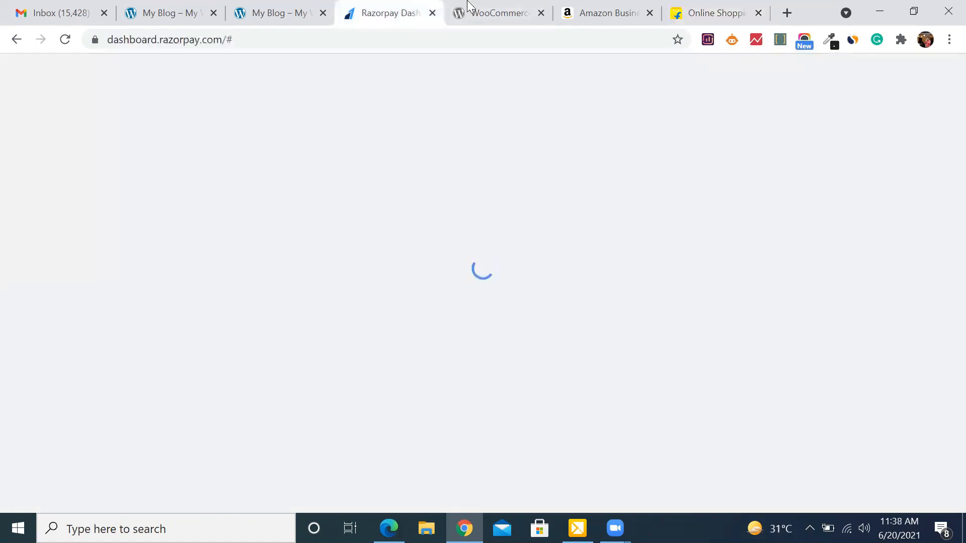
{"action": "left_click", "coordinate": [468, 10]}
{"action": "left_click", "coordinate": [317, 10]}
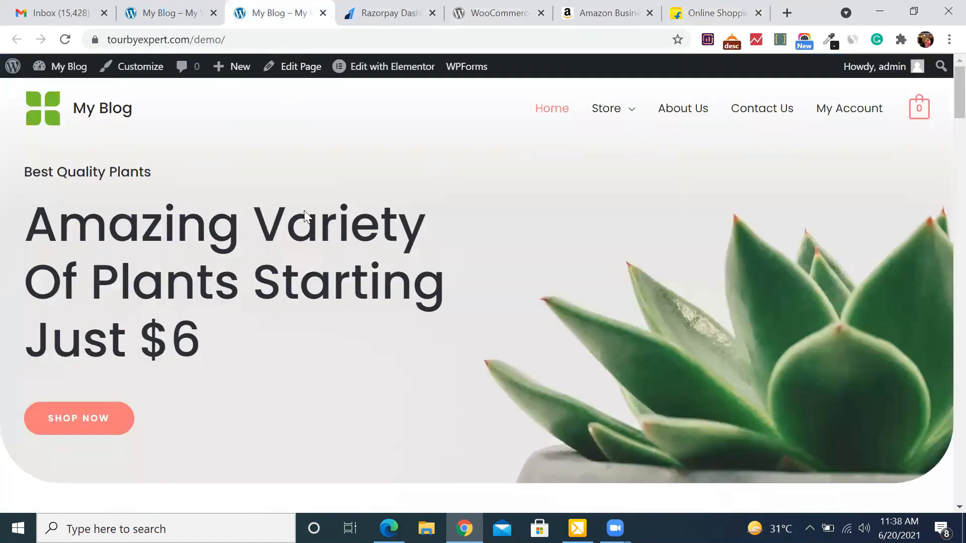
Examine the demo plant store's home page, from the collection cards down to the Featured Plants section.
{"action": "scroll", "coordinate": [535, 274], "scroll_direction": "down", "scroll_amount": 10}
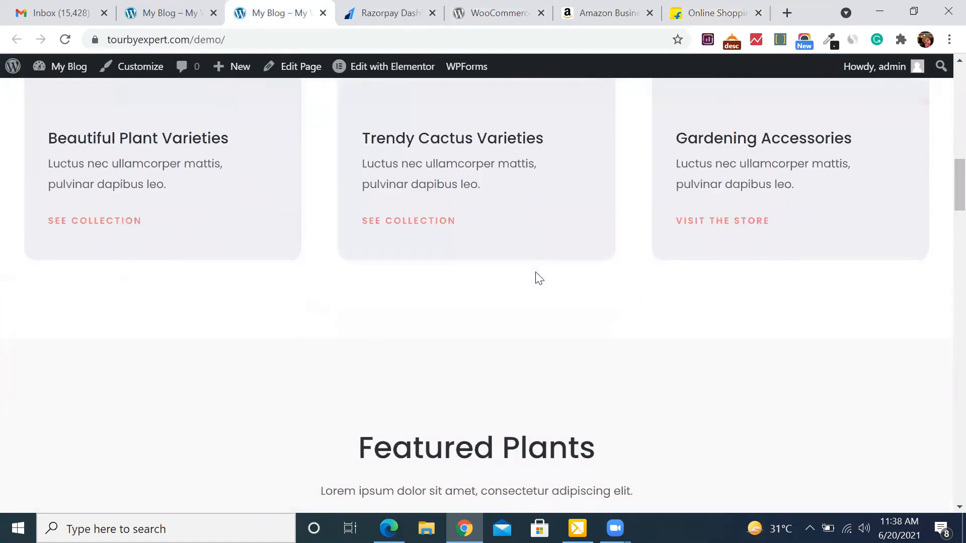
{"action": "scroll", "coordinate": [536, 272], "scroll_direction": "up", "scroll_amount": 6}
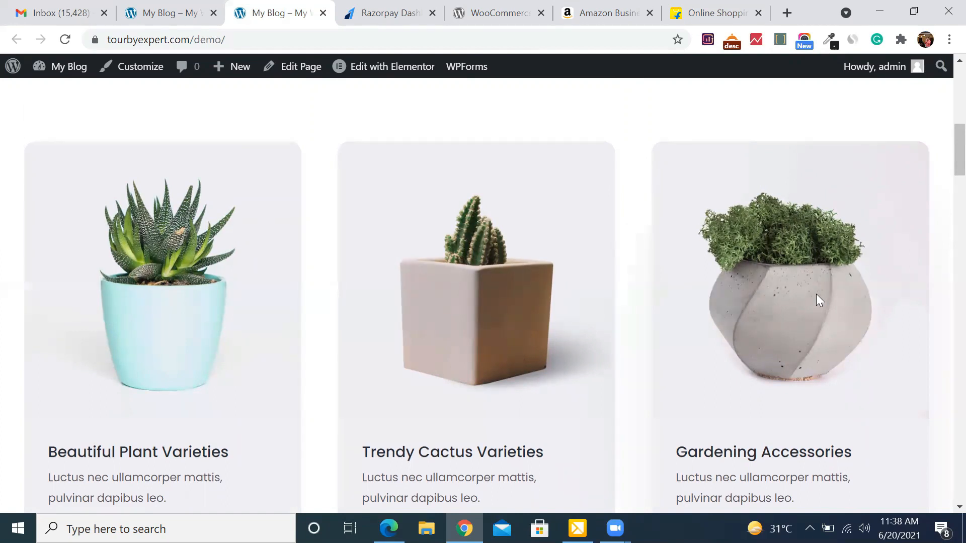
{"action": "scroll", "coordinate": [816, 294], "scroll_direction": "up", "scroll_amount": 7}
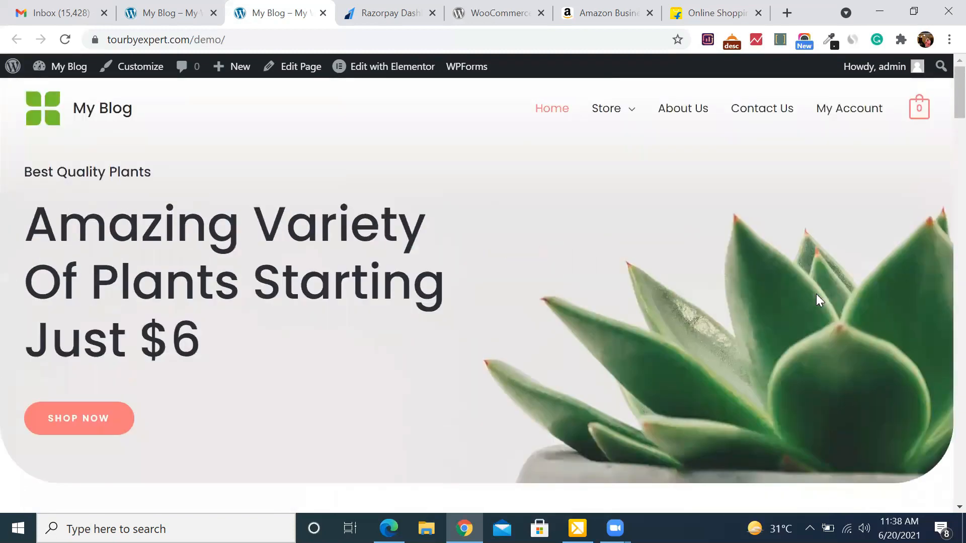
{"action": "scroll", "coordinate": [816, 294], "scroll_direction": "down", "scroll_amount": 1}
{"action": "scroll", "coordinate": [816, 294], "scroll_direction": "up", "scroll_amount": 1}
Search Google for shopify in a new tab and open the shopify.in website.
{"action": "left_click", "coordinate": [788, 13]}
{"action": "type", "text": "shopi"}
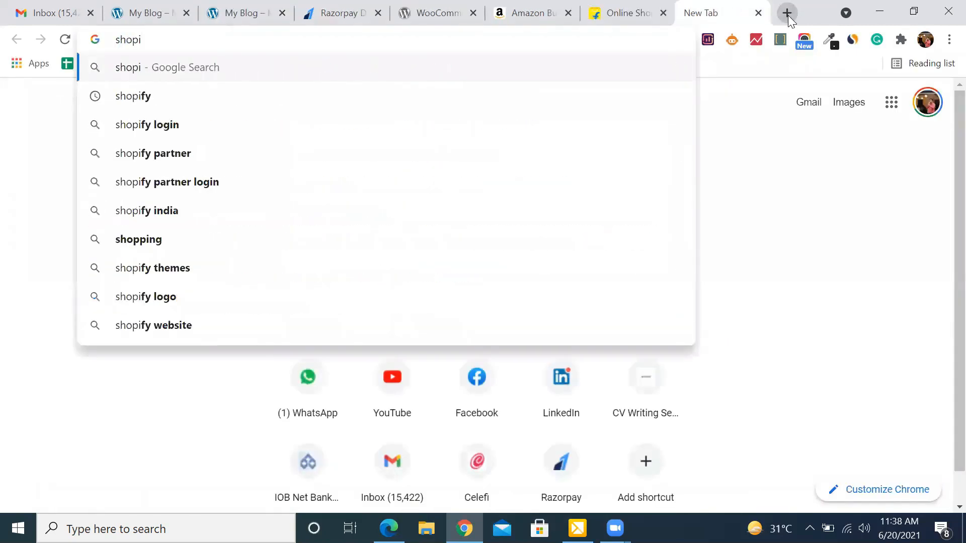
{"action": "key", "text": "Down"}
{"action": "key", "text": "Return"}
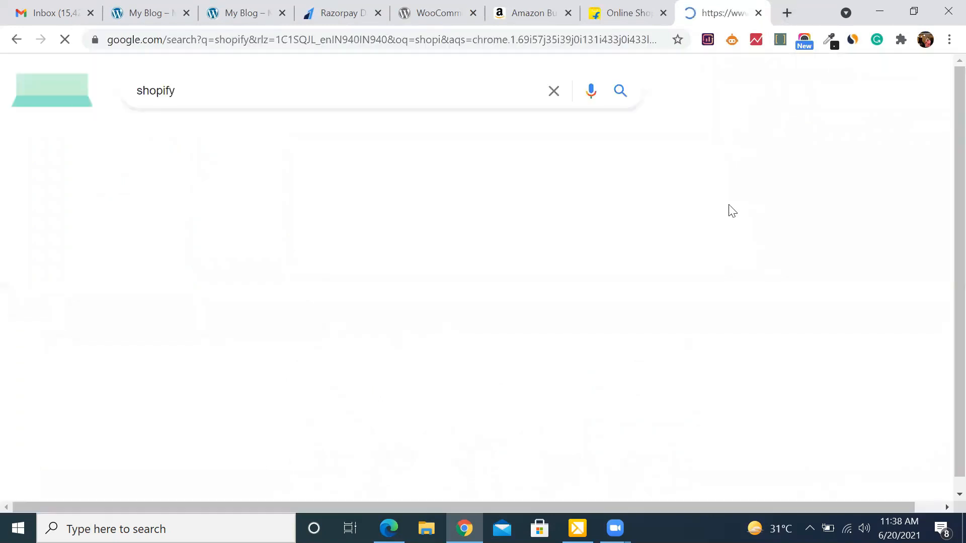
{"action": "scroll", "coordinate": [254, 405], "scroll_direction": "down", "scroll_amount": 7}
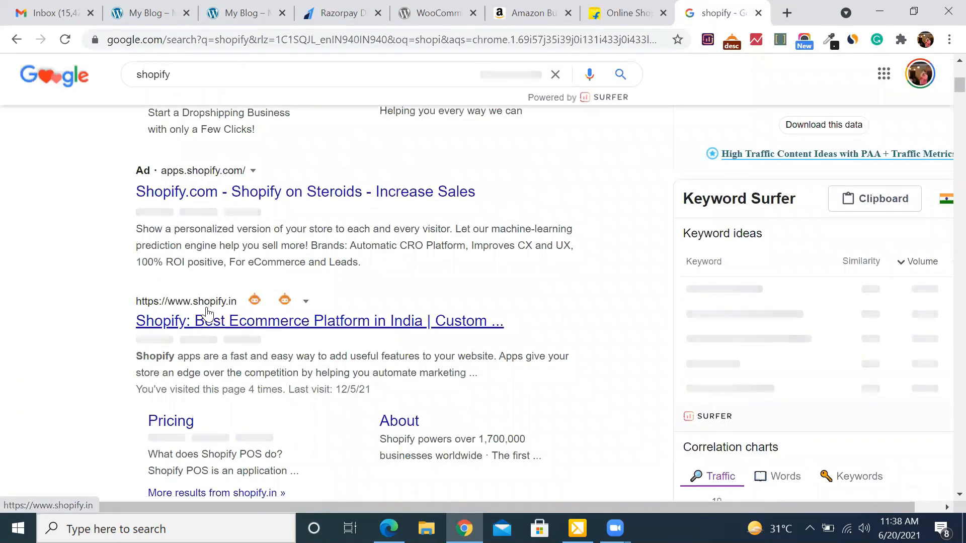
{"action": "left_click", "coordinate": [206, 320]}
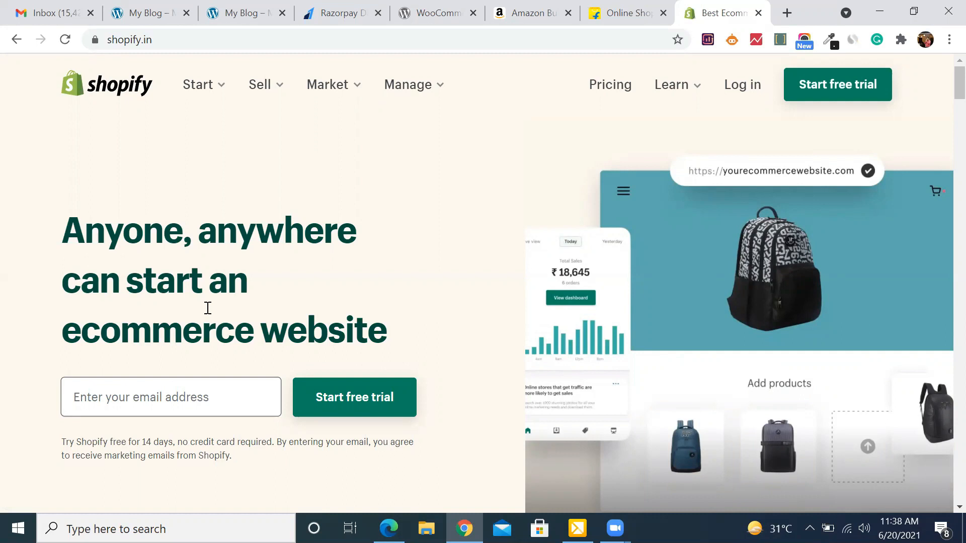
Open Shopify's pricing page and compare the monthly prices of the Basic Shopify, Shopify and Advanced Shopify plans.
{"action": "left_click", "coordinate": [609, 94]}
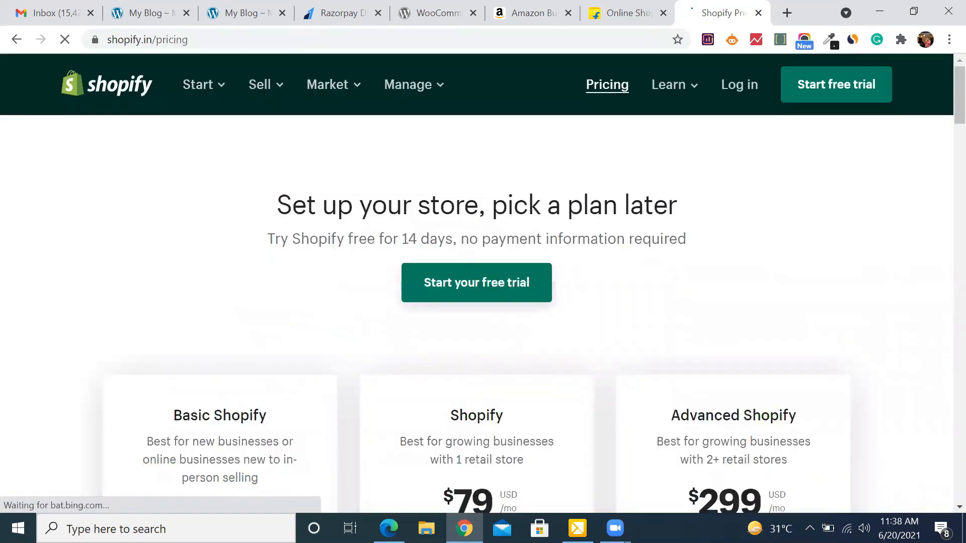
{"action": "scroll", "coordinate": [649, 255], "scroll_direction": "down", "scroll_amount": 5}
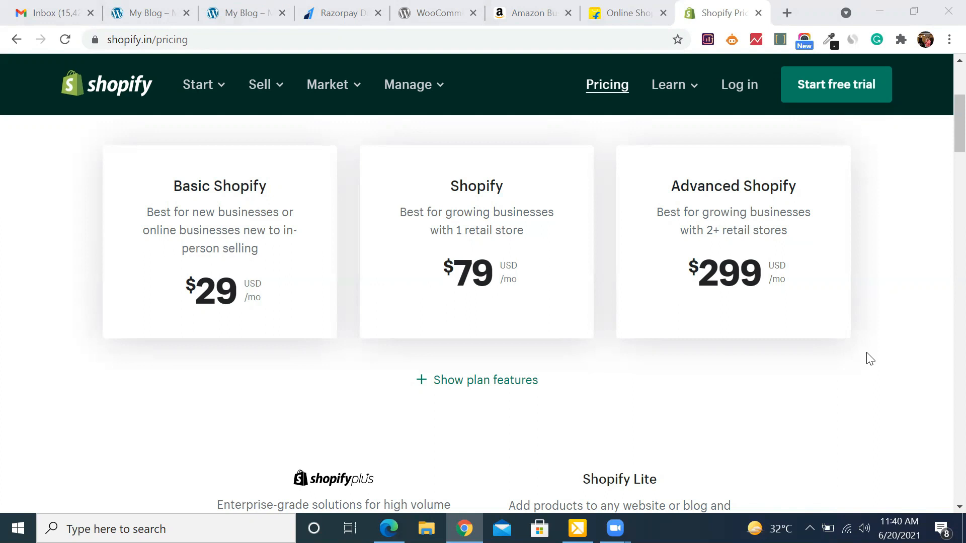
{"action": "scroll", "coordinate": [870, 358], "scroll_direction": "up", "scroll_amount": 2}
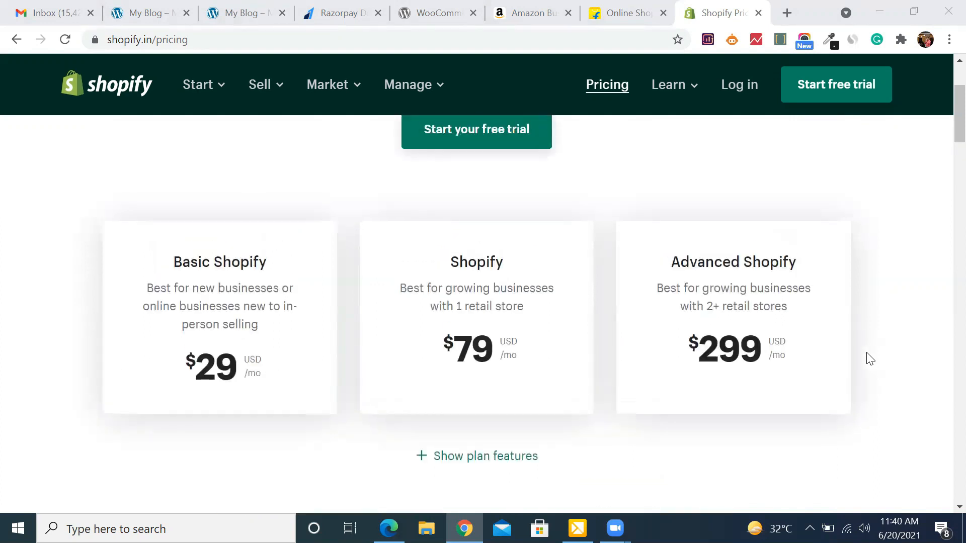
{"action": "scroll", "coordinate": [870, 359], "scroll_direction": "up", "scroll_amount": 3}
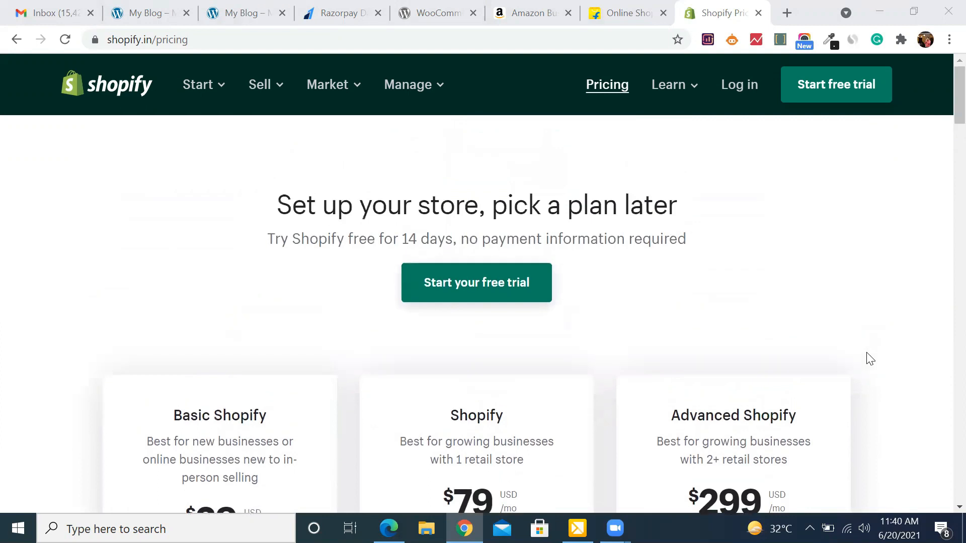
{"action": "scroll", "coordinate": [870, 359], "scroll_direction": "down", "scroll_amount": 3}
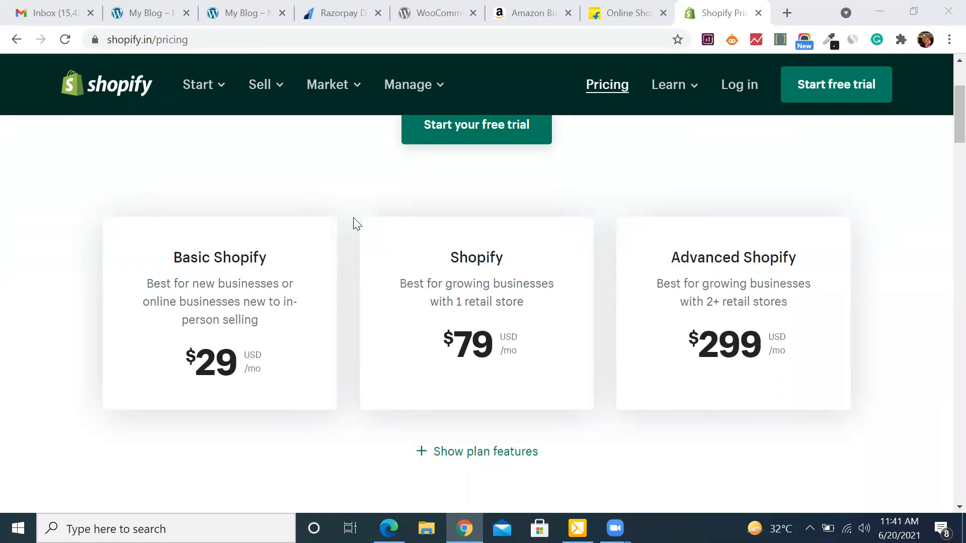
Open razorpay.com in a new tab and bring up its account sign-up page to review the registration options.
{"action": "left_click", "coordinate": [788, 14]}
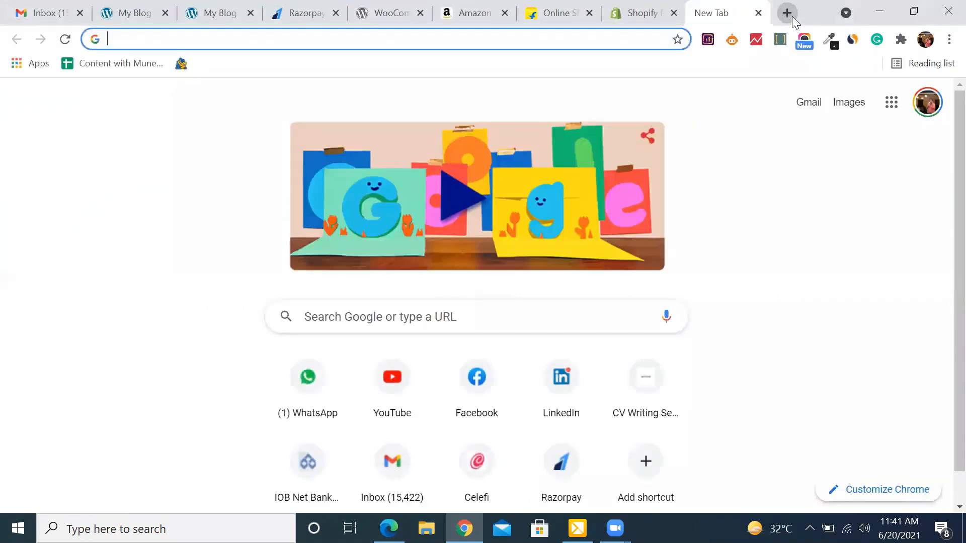
{"action": "type", "text": "ra"}
{"action": "type", "text": "zorpay.com"}
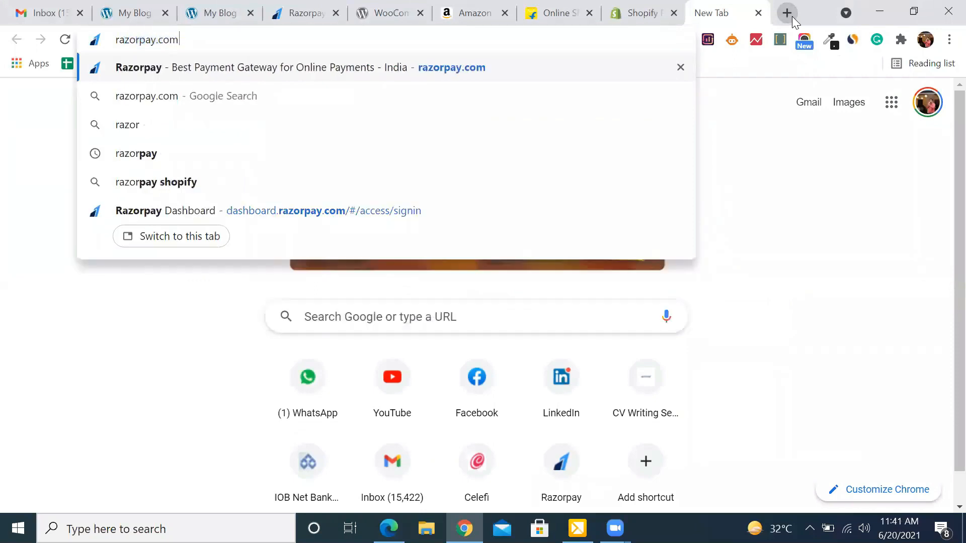
{"action": "key", "text": "Return"}
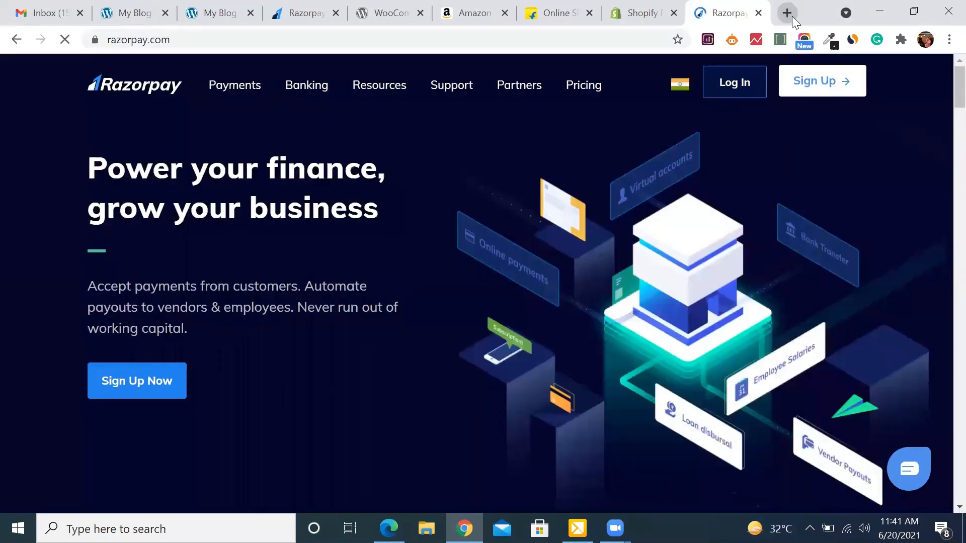
{"action": "left_click", "coordinate": [804, 81]}
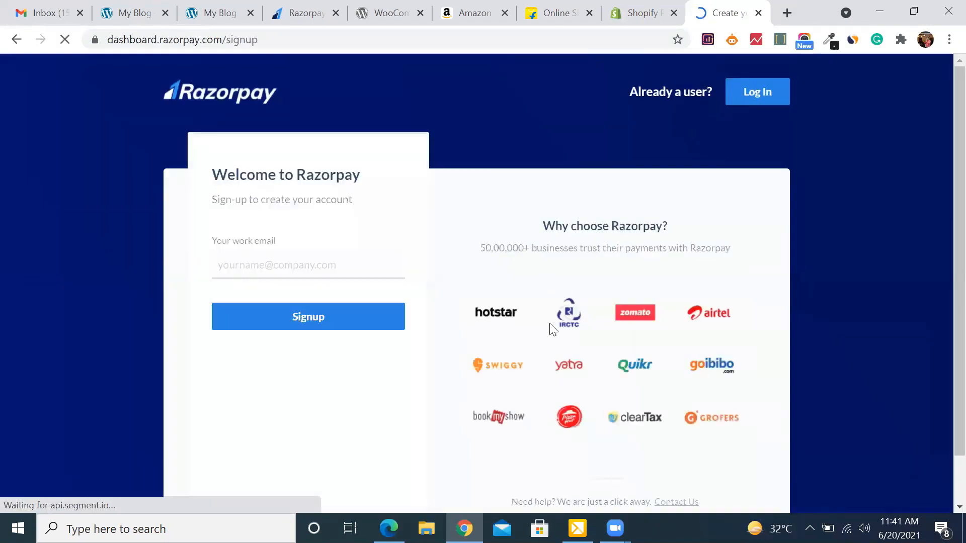
{"action": "scroll", "coordinate": [384, 394], "scroll_direction": "down", "scroll_amount": 1}
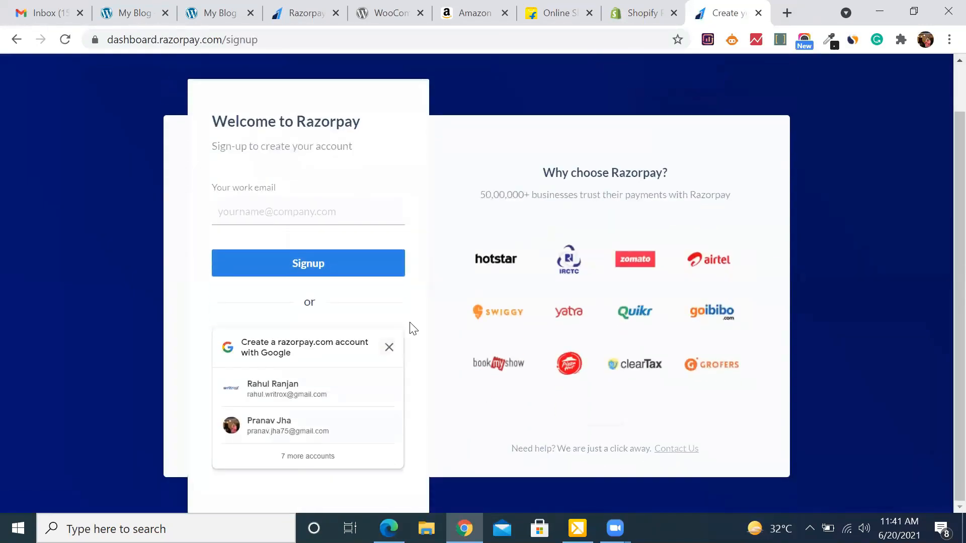
{"action": "scroll", "coordinate": [475, 336], "scroll_direction": "up", "scroll_amount": 1}
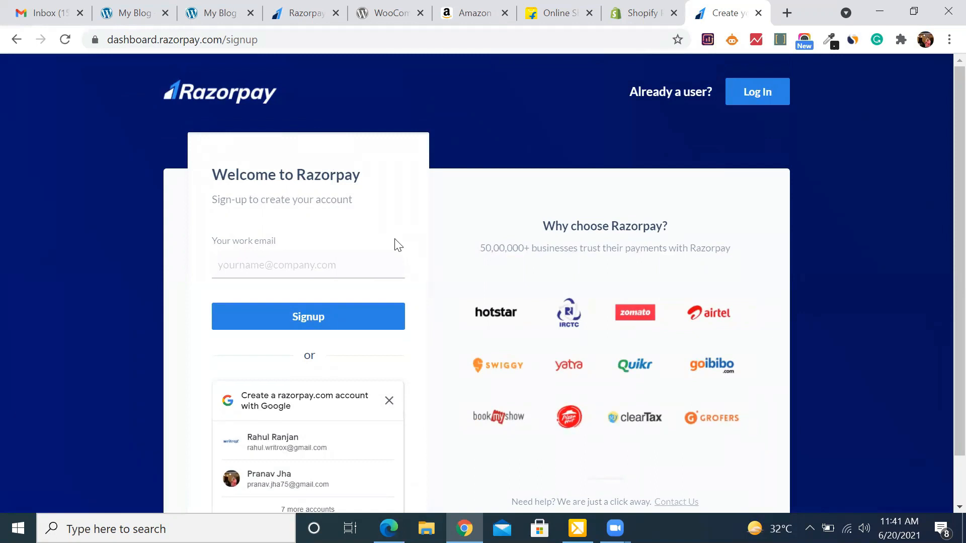
Search Google for instamojo in a new tab, open instamojo.com and look over its home page.
{"action": "left_click", "coordinate": [787, 13]}
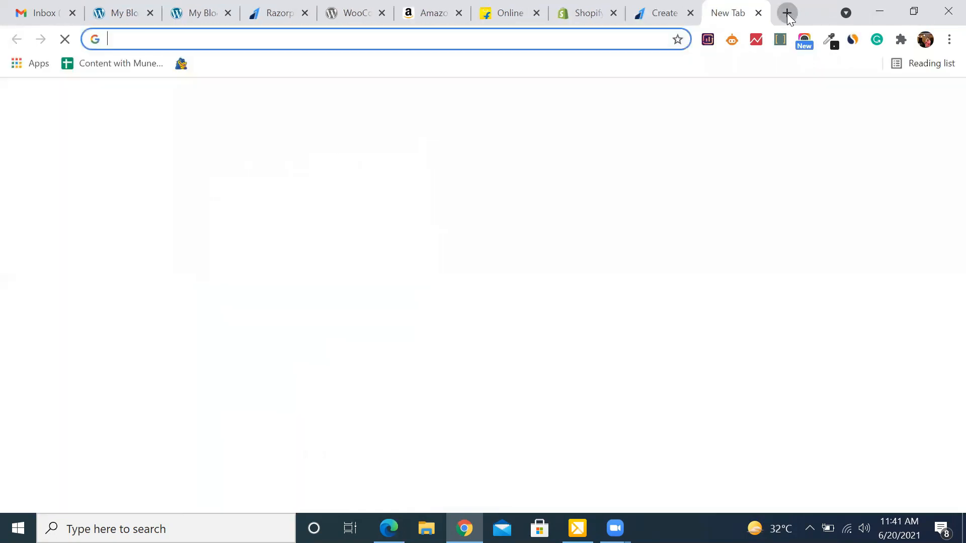
{"action": "type", "text": "instamojo"}
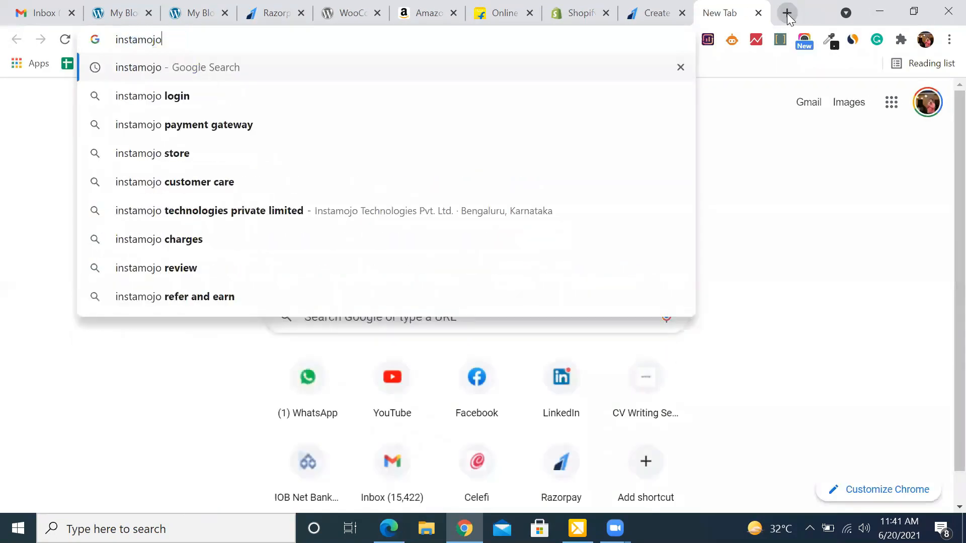
{"action": "key", "text": "Return"}
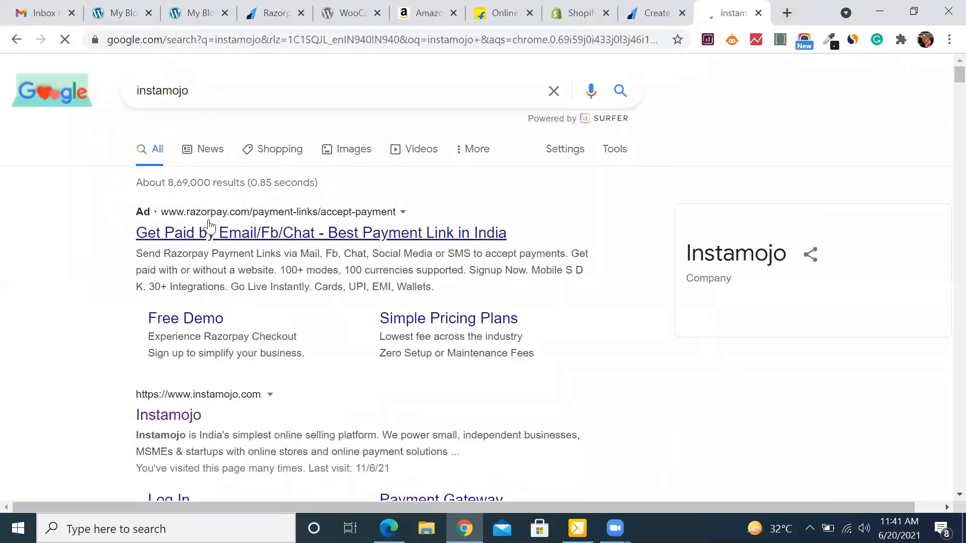
{"action": "left_click", "coordinate": [176, 434]}
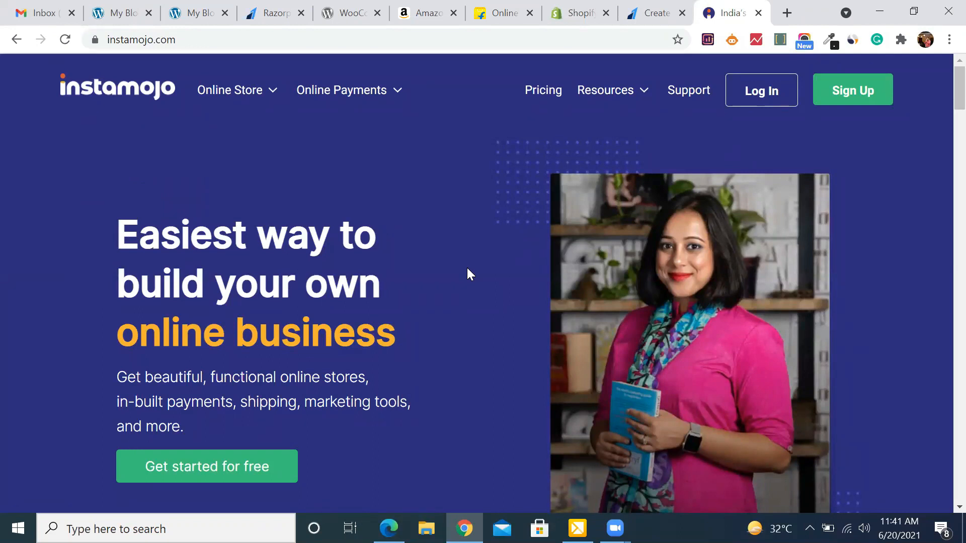
{"action": "scroll", "coordinate": [467, 274], "scroll_direction": "down", "scroll_amount": 8}
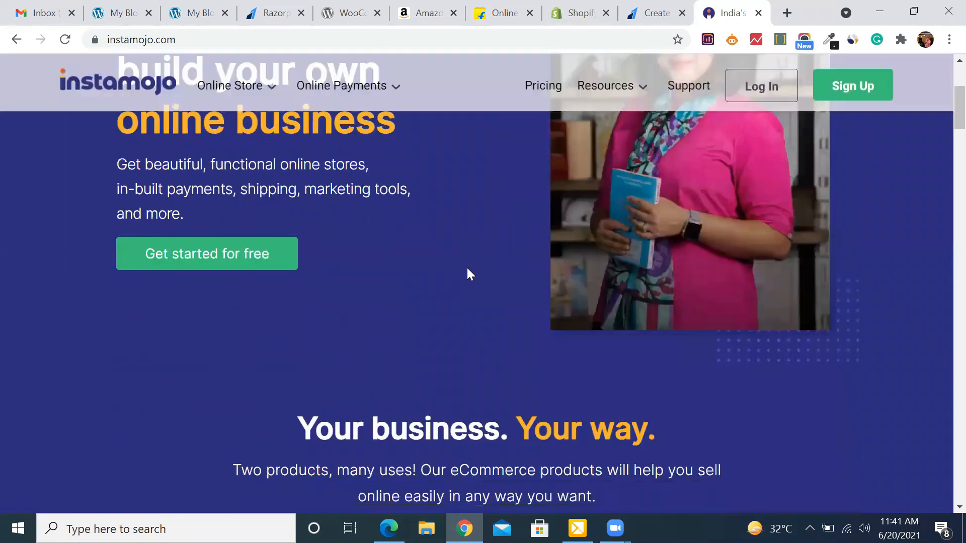
{"action": "scroll", "coordinate": [466, 274], "scroll_direction": "up", "scroll_amount": 8}
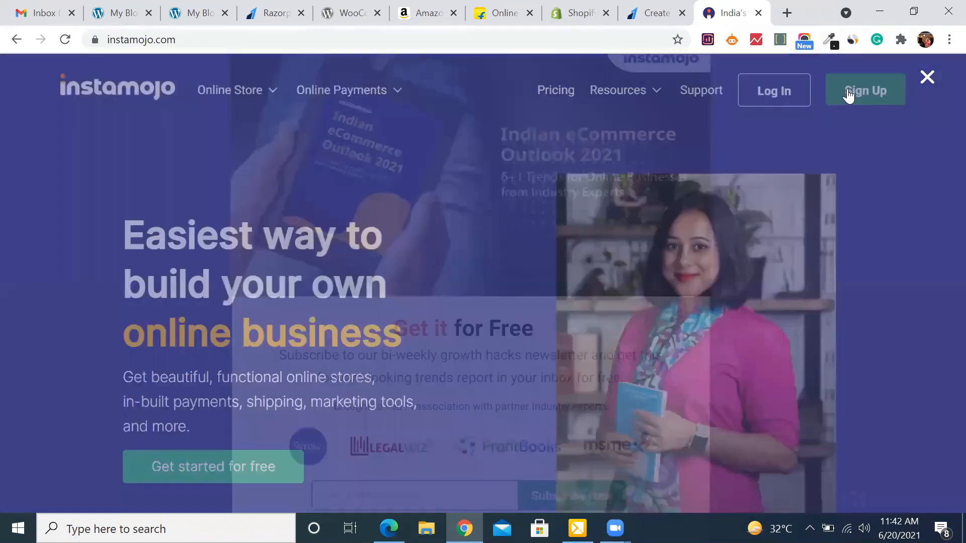
Open Instamojo's sign-up page, review the registration form and switch back to the Razorpay sign-up page.
{"action": "left_click", "coordinate": [849, 95]}
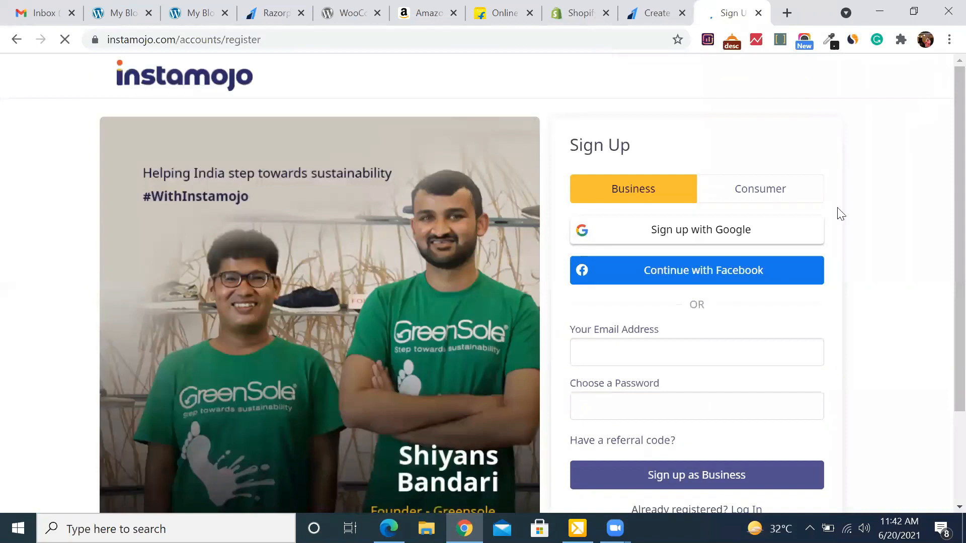
{"action": "scroll", "coordinate": [847, 228], "scroll_direction": "down", "scroll_amount": 3}
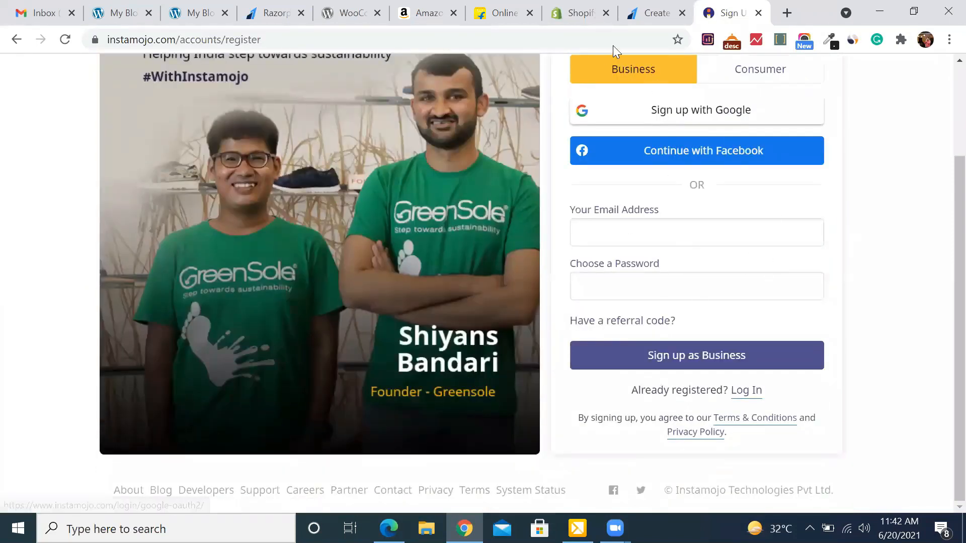
{"action": "left_click", "coordinate": [657, 14]}
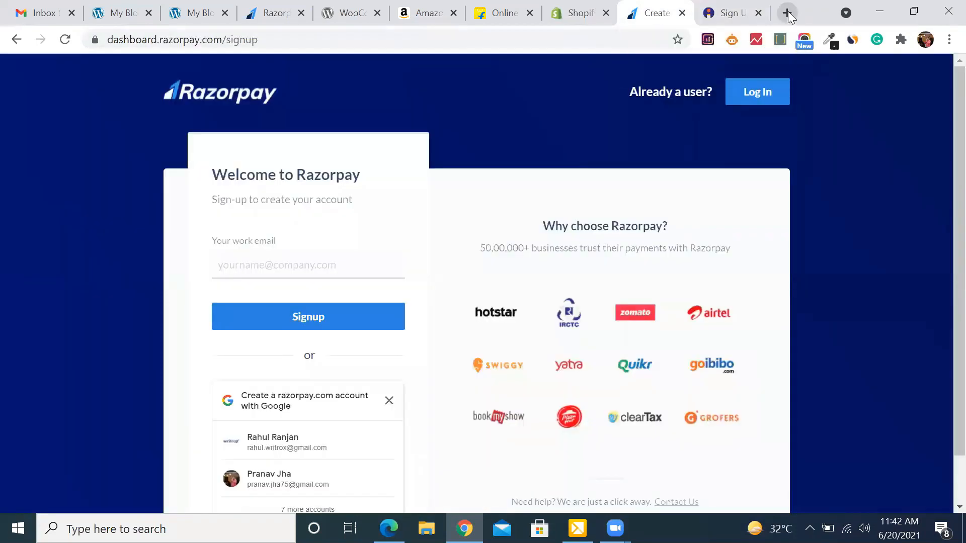
Search Google for payu money in a new tab, open payu.in and dismiss its notification request.
{"action": "left_click", "coordinate": [788, 13]}
{"action": "type", "text": "pay"}
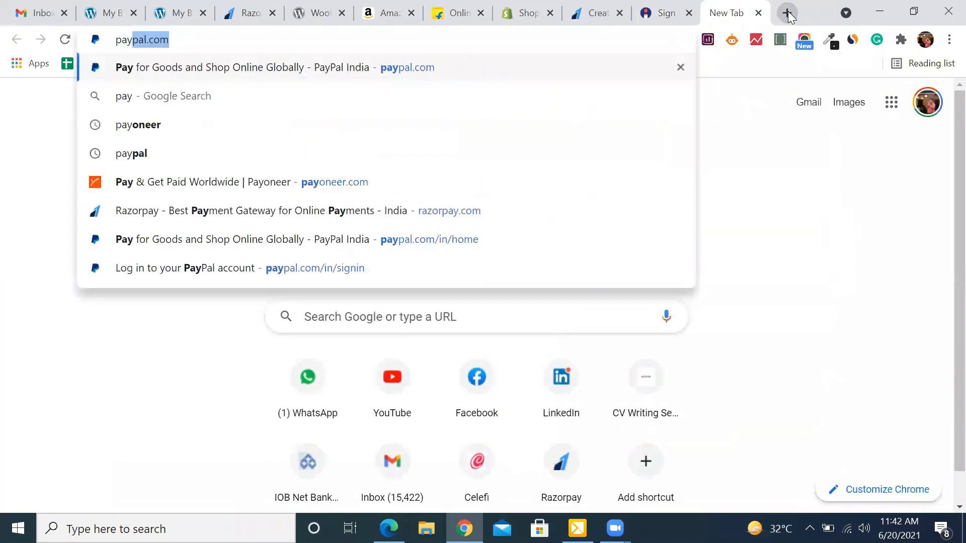
{"action": "type", "text": "u money"}
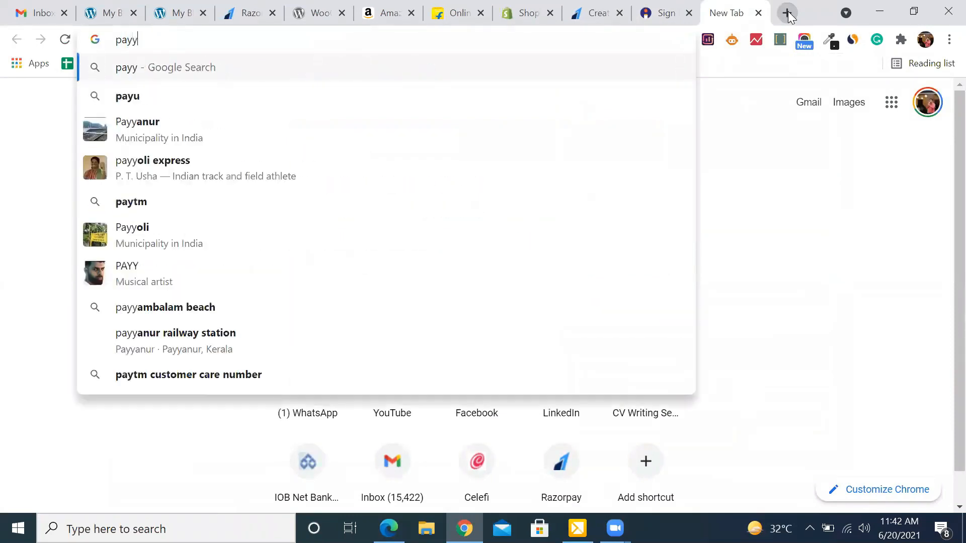
{"action": "key", "text": "Return"}
{"action": "scroll", "coordinate": [300, 317], "scroll_direction": "down", "scroll_amount": 5}
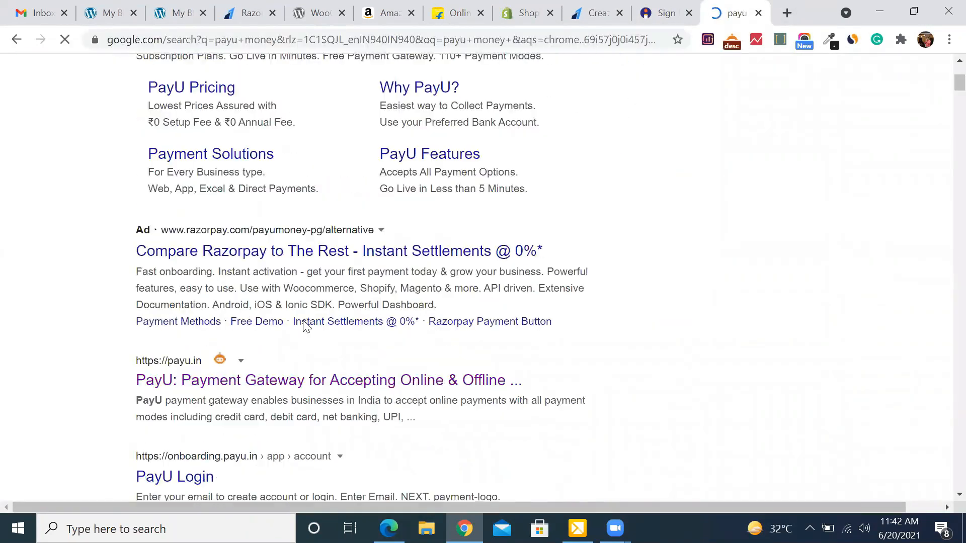
{"action": "left_click", "coordinate": [192, 363]}
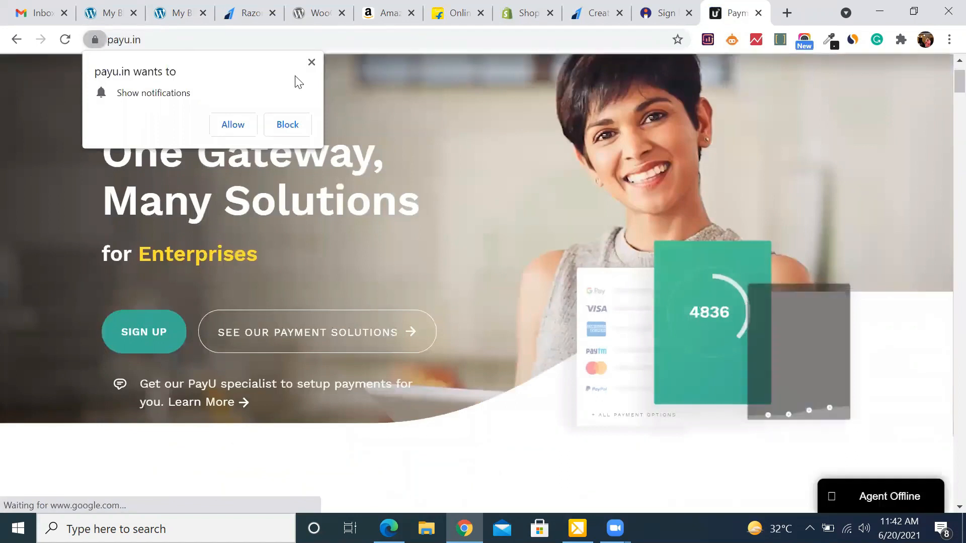
{"action": "left_click", "coordinate": [312, 62]}
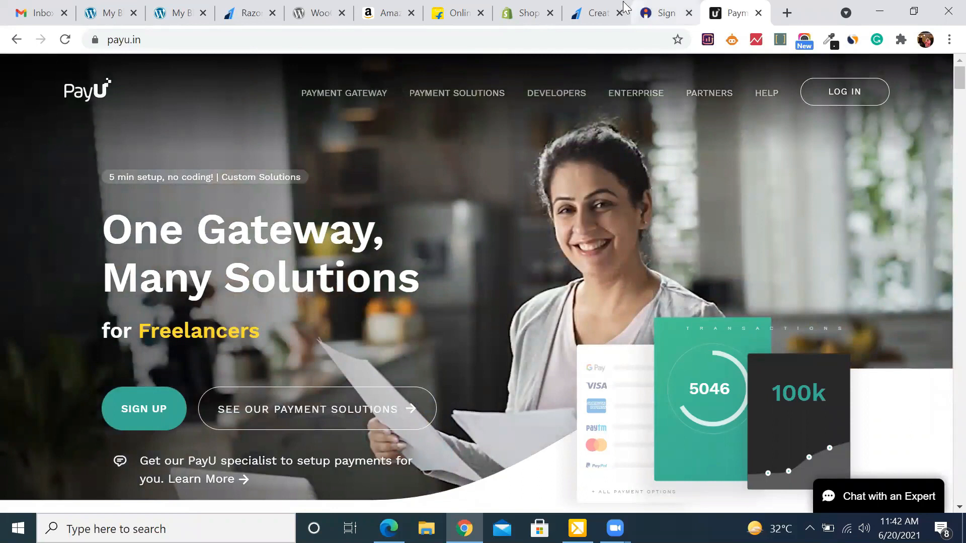
Review the Razorpay and Instamojo sign-up pages again and return to the PayU home page.
{"action": "left_click", "coordinate": [588, 11]}
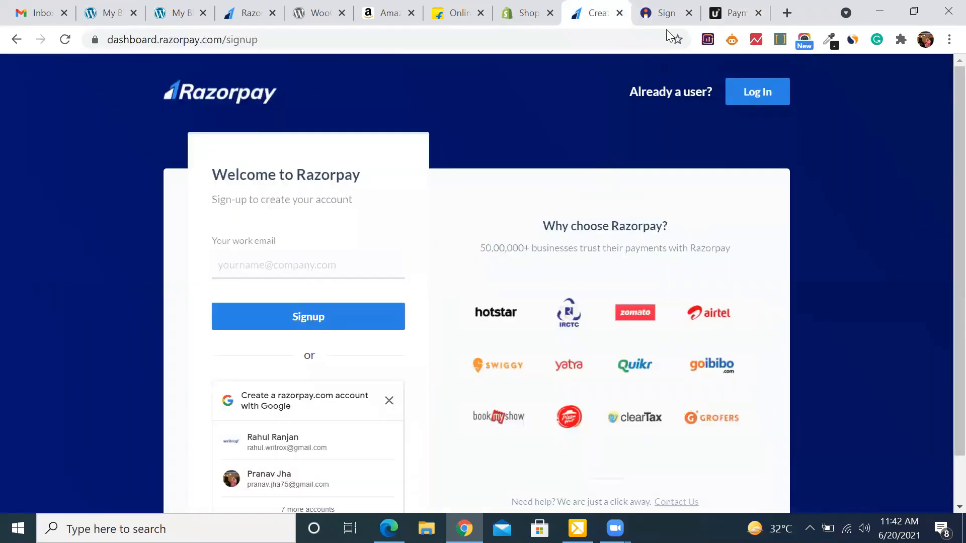
{"action": "left_click", "coordinate": [667, 12]}
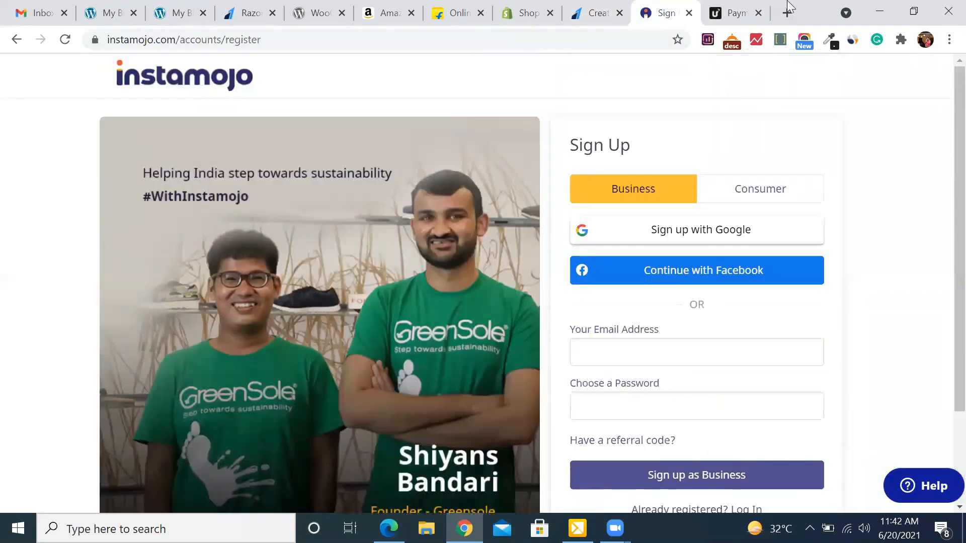
{"action": "left_click", "coordinate": [737, 13]}
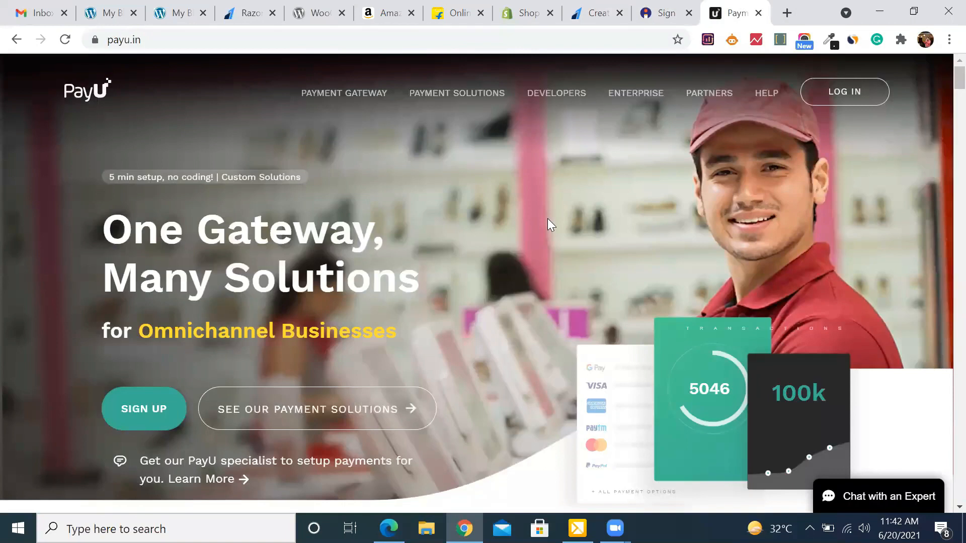
Compare the open Razorpay and Instamojo registration pages with PayU's home page once more.
{"action": "left_click", "coordinate": [579, 11]}
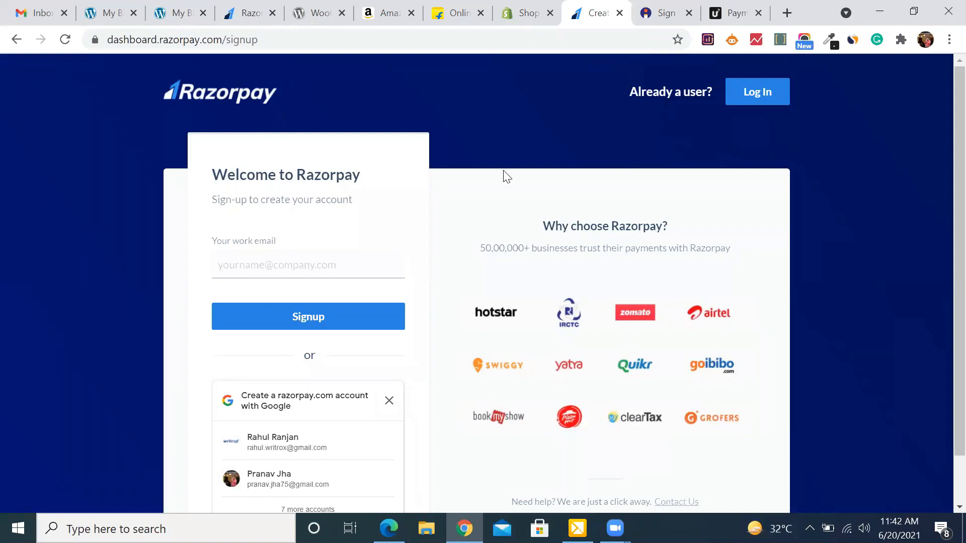
{"action": "left_click", "coordinate": [674, 8]}
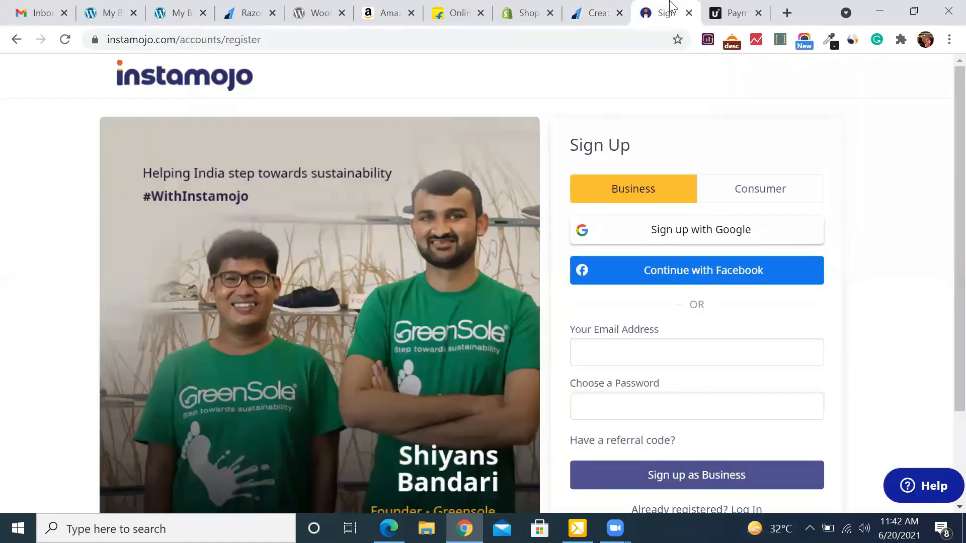
{"action": "left_click", "coordinate": [761, 6]}
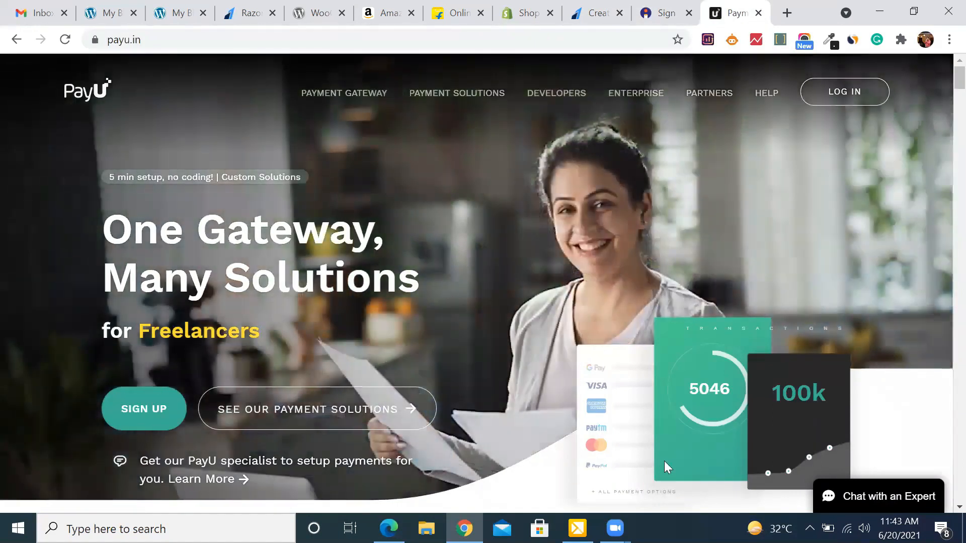
Look through the demo plant store's home page, including its product listings and testimonials.
{"action": "left_click", "coordinate": [173, 11]}
{"action": "scroll", "coordinate": [449, 347], "scroll_direction": "down", "scroll_amount": 10}
{"action": "scroll", "coordinate": [449, 347], "scroll_direction": "down", "scroll_amount": 10}
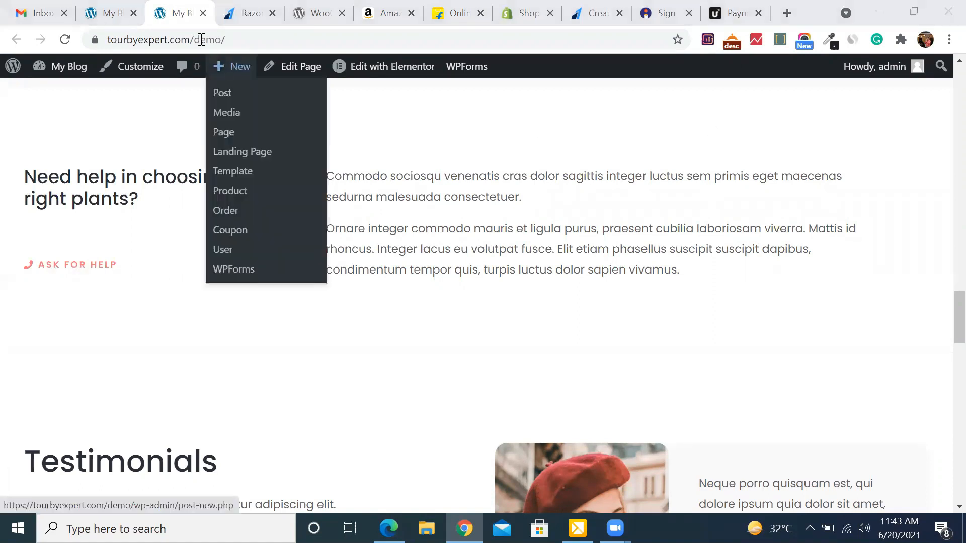
{"action": "left_click", "coordinate": [115, 2]}
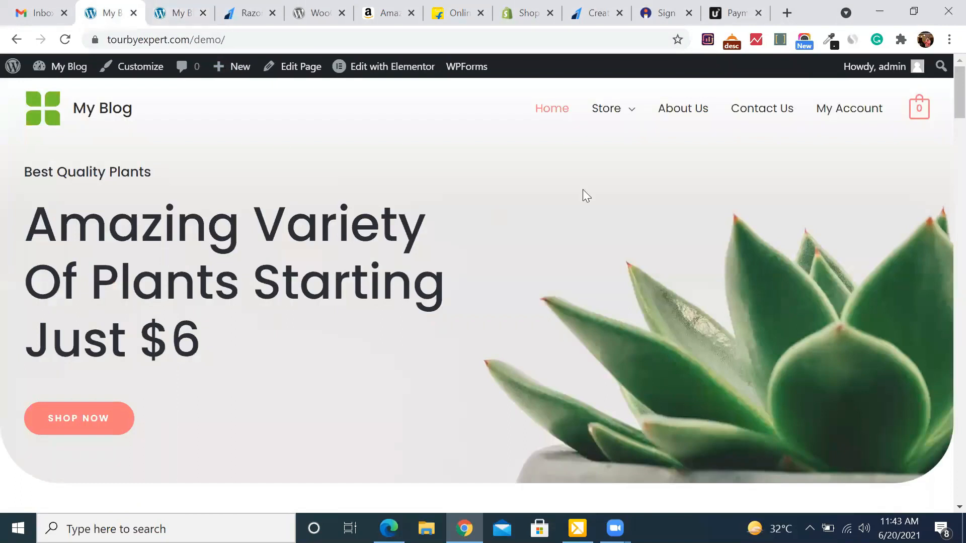
{"action": "scroll", "coordinate": [597, 198], "scroll_direction": "down", "scroll_amount": 20}
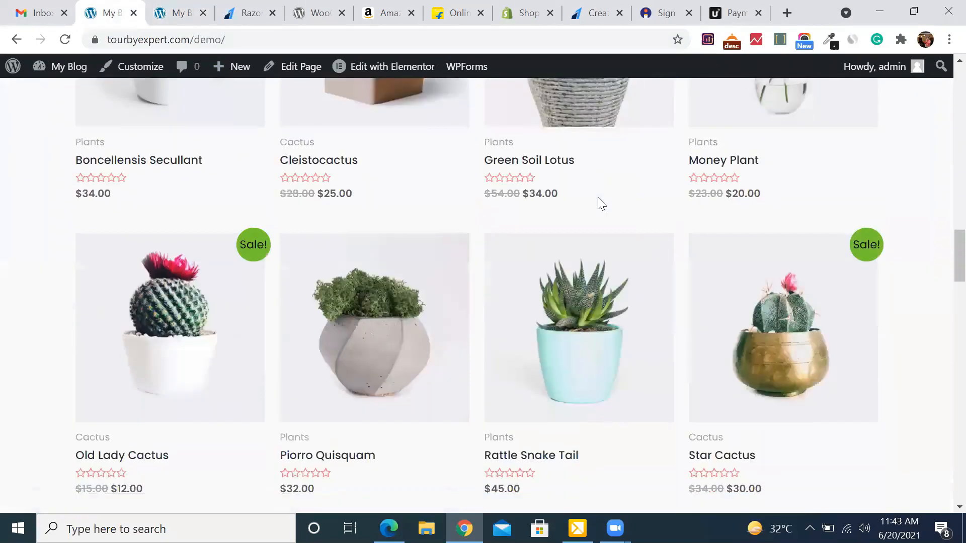
{"action": "scroll", "coordinate": [601, 204], "scroll_direction": "down", "scroll_amount": 20}
{"action": "scroll", "coordinate": [599, 198], "scroll_direction": "up", "scroll_amount": 12}
{"action": "scroll", "coordinate": [598, 197], "scroll_direction": "up", "scroll_amount": 15}
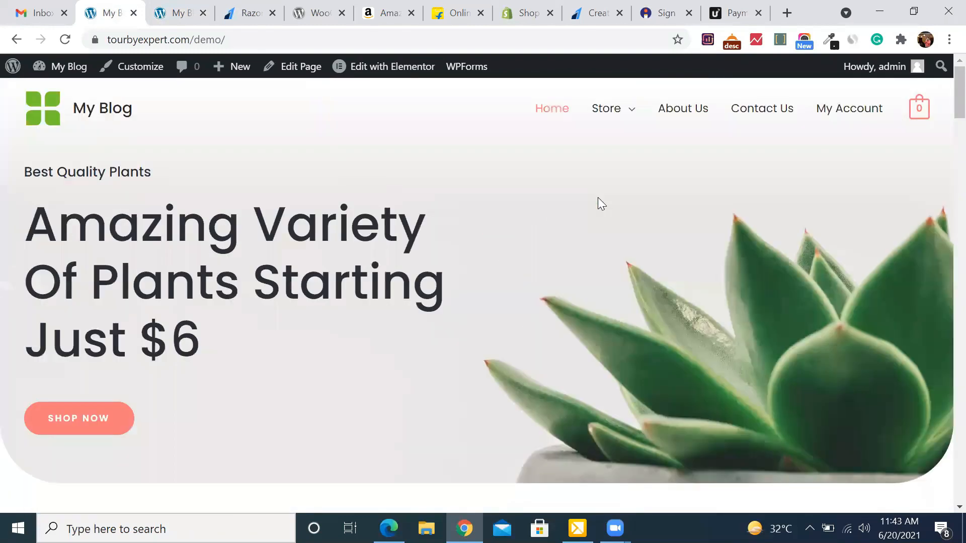
Open the WordPress dashboard of the demo site in the second store tab.
{"action": "left_click", "coordinate": [173, 12]}
{"action": "mouse_move", "coordinate": [59, 73]}
{"action": "left_click", "coordinate": [60, 92]}
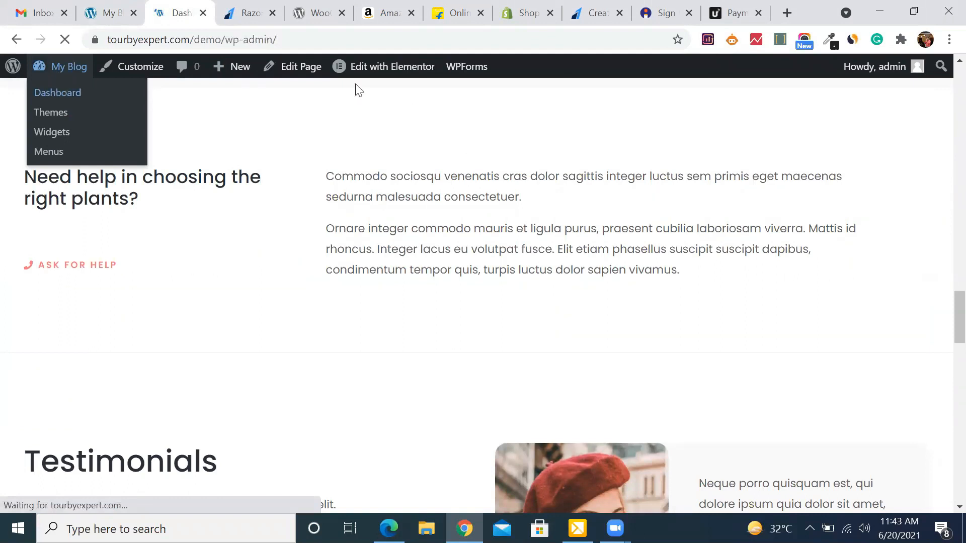
Open the site's installed themes and look over the active Astra theme and the other available themes.
{"action": "scroll", "coordinate": [200, 346], "scroll_direction": "down", "scroll_amount": 2}
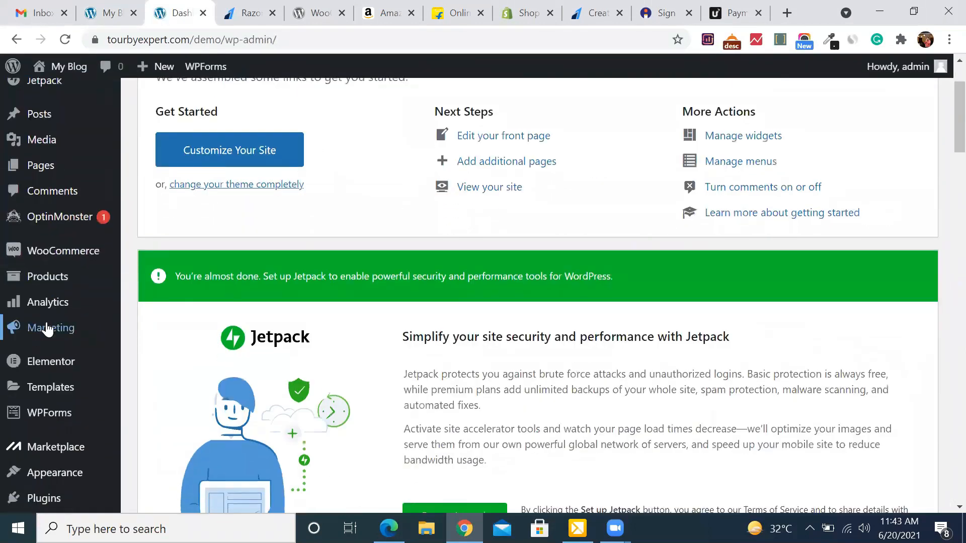
{"action": "mouse_move", "coordinate": [59, 395]}
{"action": "scroll", "coordinate": [30, 462], "scroll_direction": "down", "scroll_amount": 2}
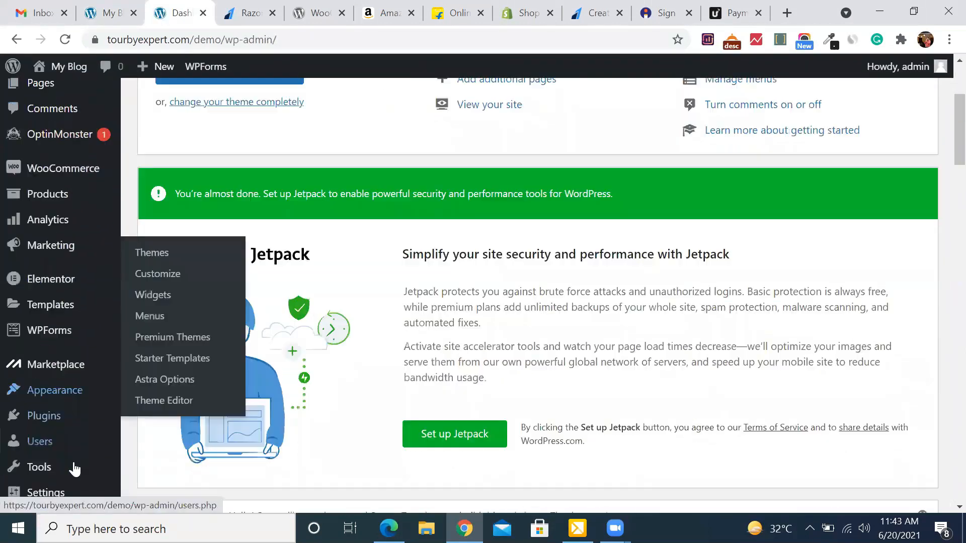
{"action": "mouse_move", "coordinate": [66, 369]}
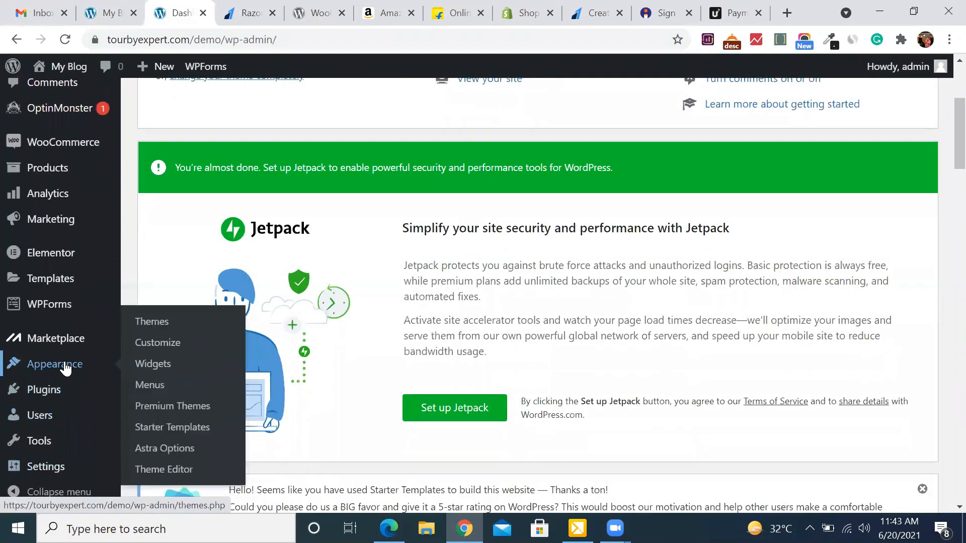
{"action": "left_click", "coordinate": [162, 326]}
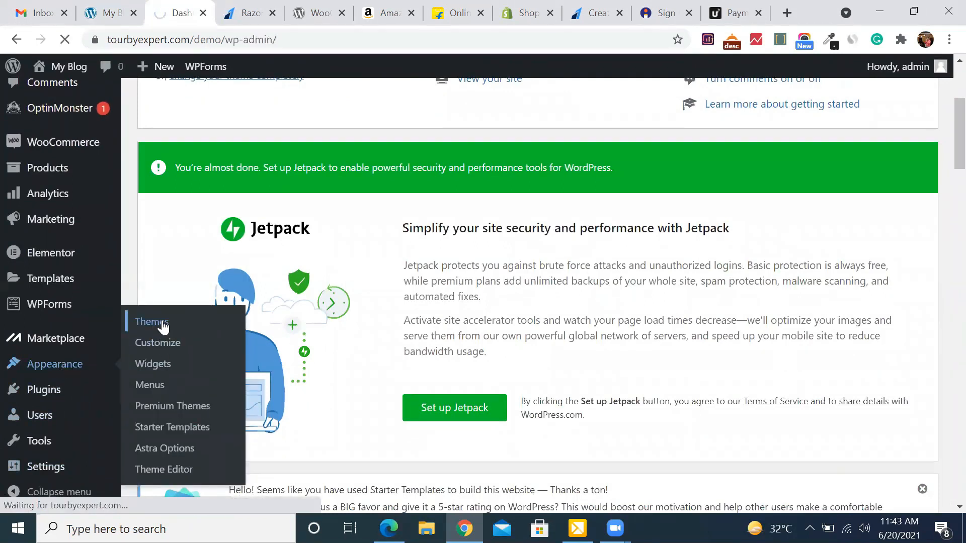
{"action": "scroll", "coordinate": [468, 329], "scroll_direction": "down", "scroll_amount": 3}
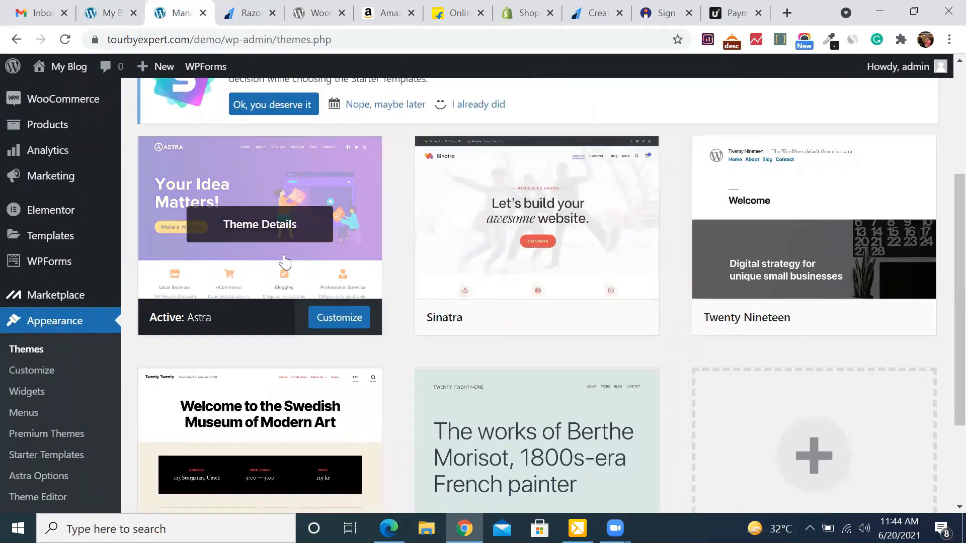
{"action": "scroll", "coordinate": [284, 260], "scroll_direction": "up", "scroll_amount": 1}
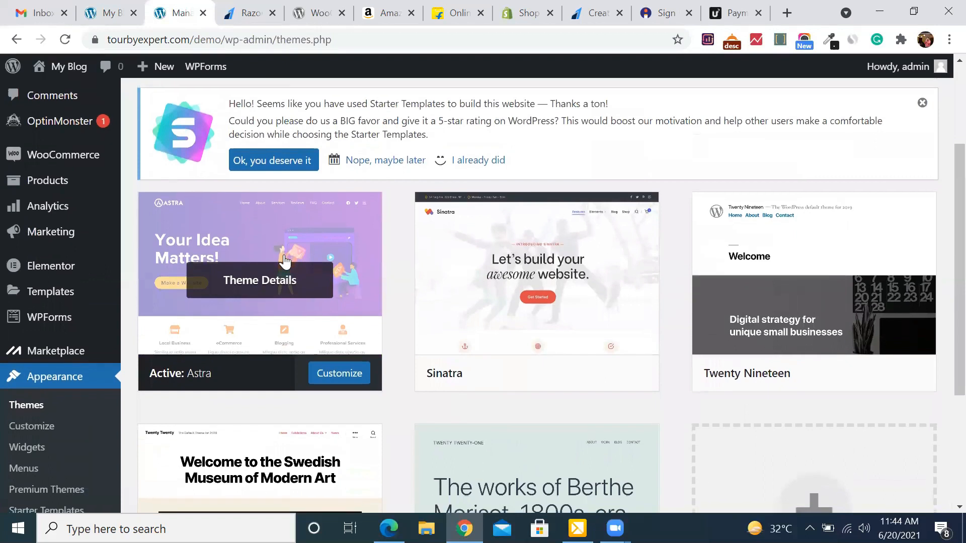
{"action": "scroll", "coordinate": [284, 260], "scroll_direction": "up", "scroll_amount": 1}
{"action": "scroll", "coordinate": [284, 261], "scroll_direction": "down", "scroll_amount": 4}
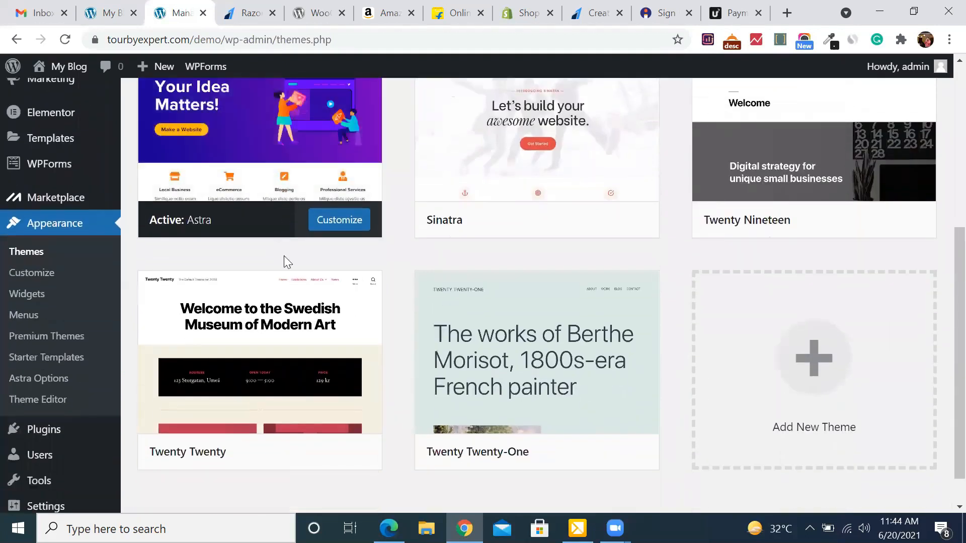
{"action": "scroll", "coordinate": [285, 259], "scroll_direction": "up", "scroll_amount": 2}
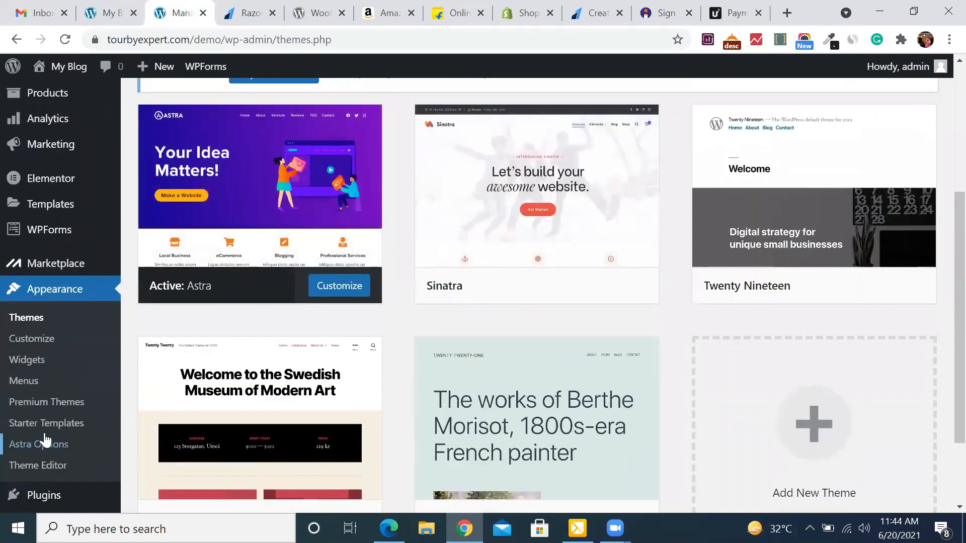
Open the Starter Templates library and browse the Elementor website templates.
{"action": "left_click", "coordinate": [72, 425]}
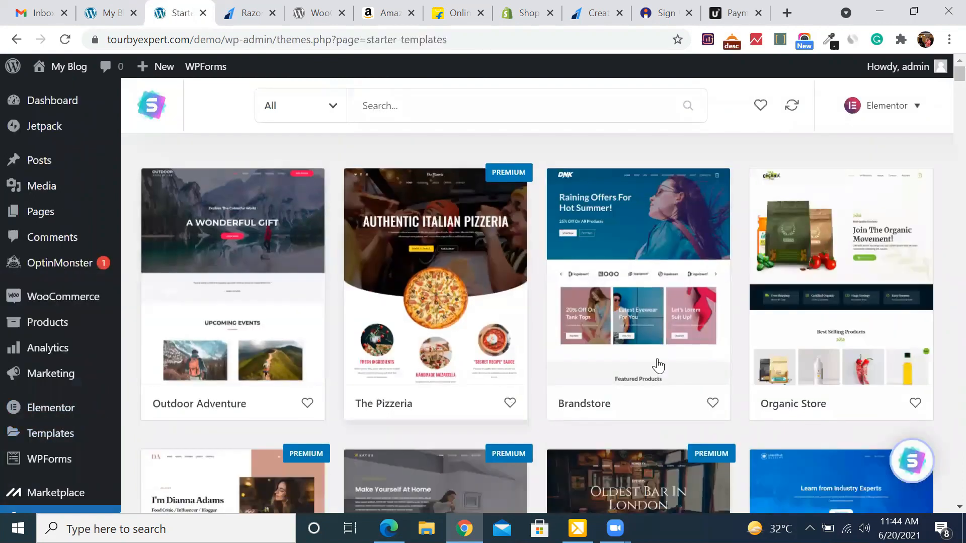
{"action": "scroll", "coordinate": [611, 385], "scroll_direction": "down", "scroll_amount": 14}
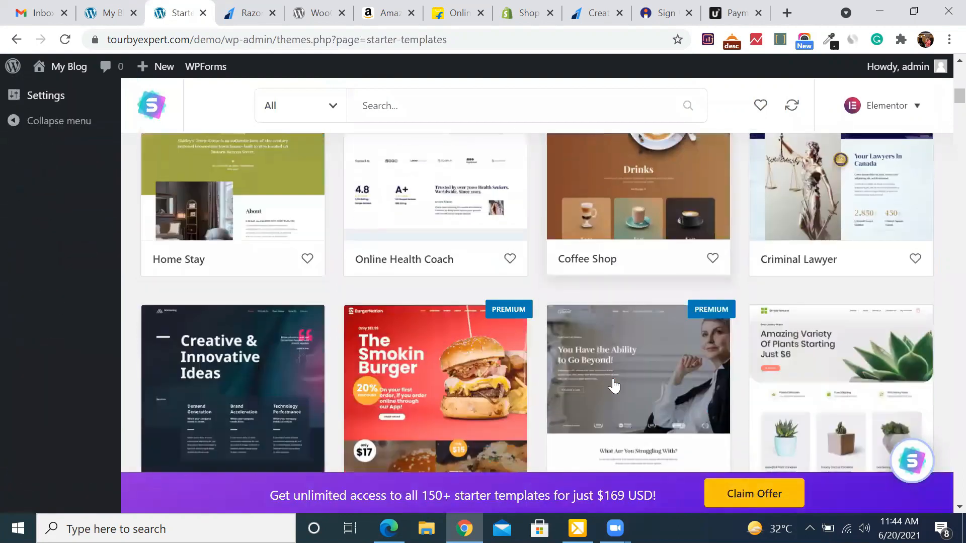
{"action": "scroll", "coordinate": [613, 386], "scroll_direction": "down", "scroll_amount": 12}
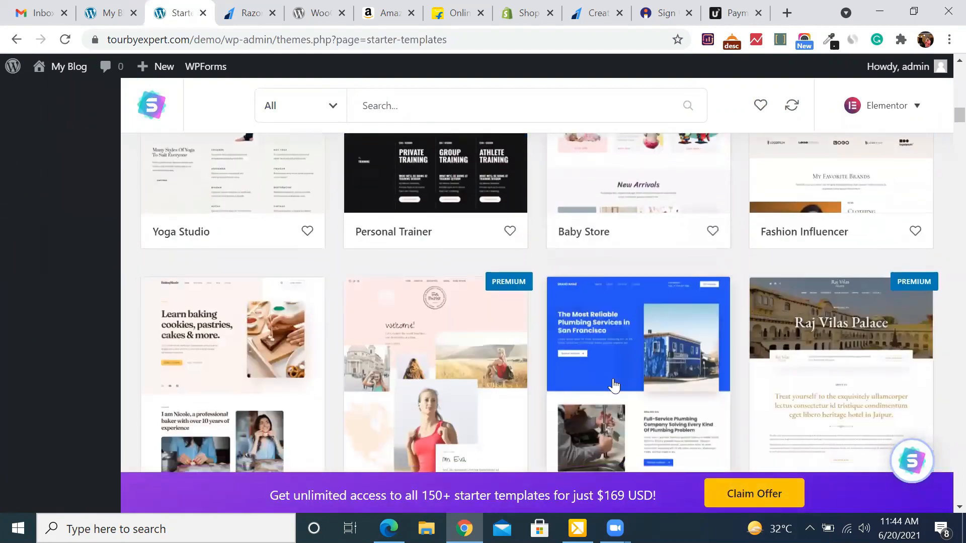
{"action": "scroll", "coordinate": [613, 386], "scroll_direction": "down", "scroll_amount": 7}
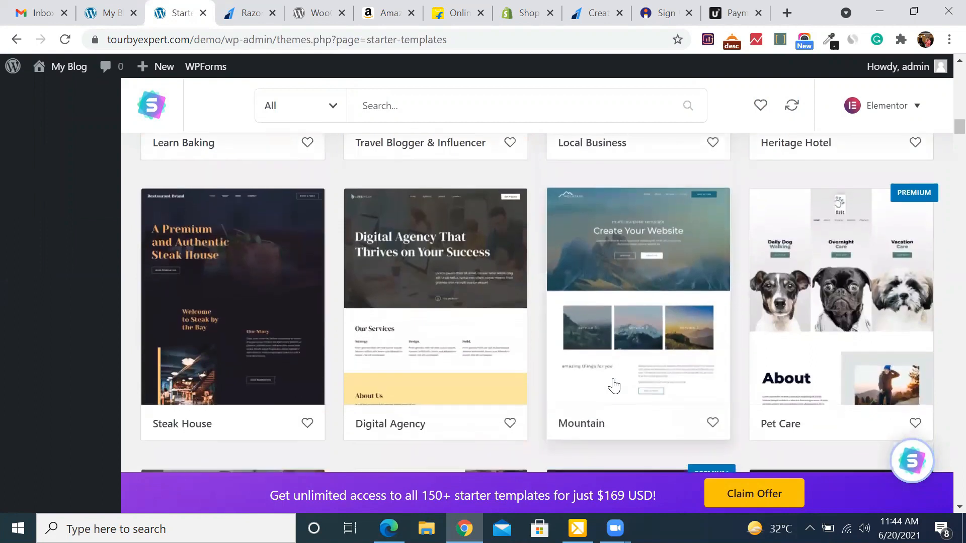
{"action": "scroll", "coordinate": [613, 386], "scroll_direction": "down", "scroll_amount": 7}
{"action": "scroll", "coordinate": [613, 386], "scroll_direction": "up", "scroll_amount": 12}
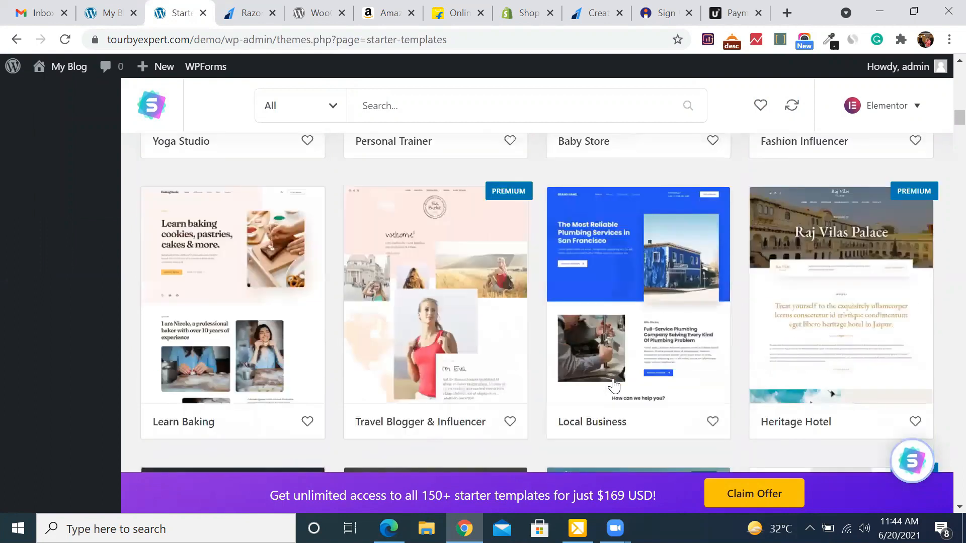
{"action": "scroll", "coordinate": [614, 386], "scroll_direction": "up", "scroll_amount": 15}
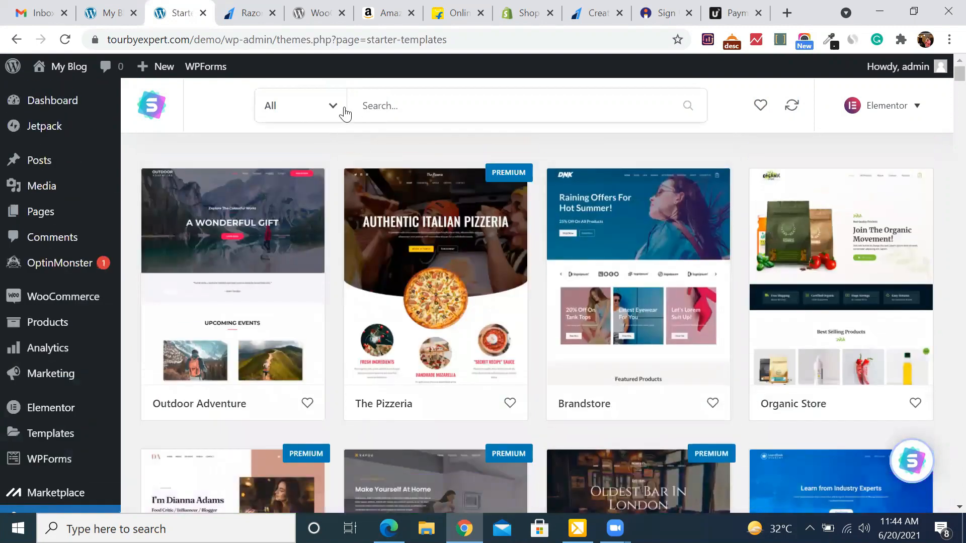
Filter the starter templates to free eCommerce designs and review the remaining templates.
{"action": "left_click", "coordinate": [311, 113]}
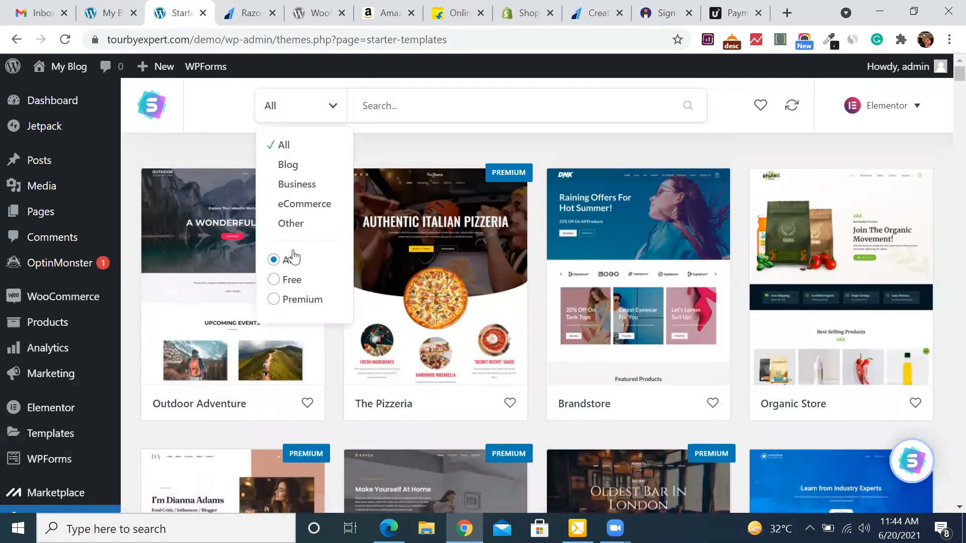
{"action": "left_click", "coordinate": [298, 207]}
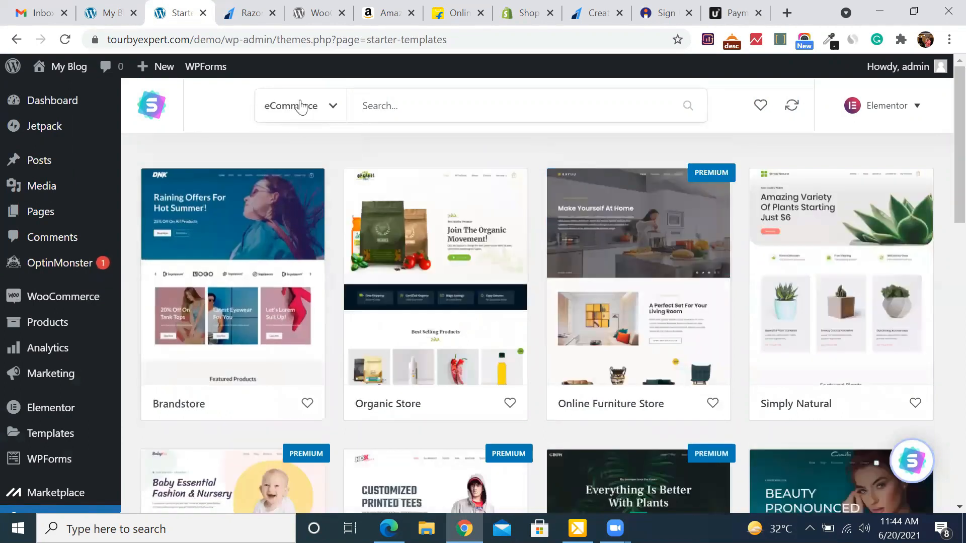
{"action": "left_click", "coordinate": [300, 107]}
{"action": "left_click", "coordinate": [273, 280]}
{"action": "scroll", "coordinate": [648, 382], "scroll_direction": "down", "scroll_amount": 3}
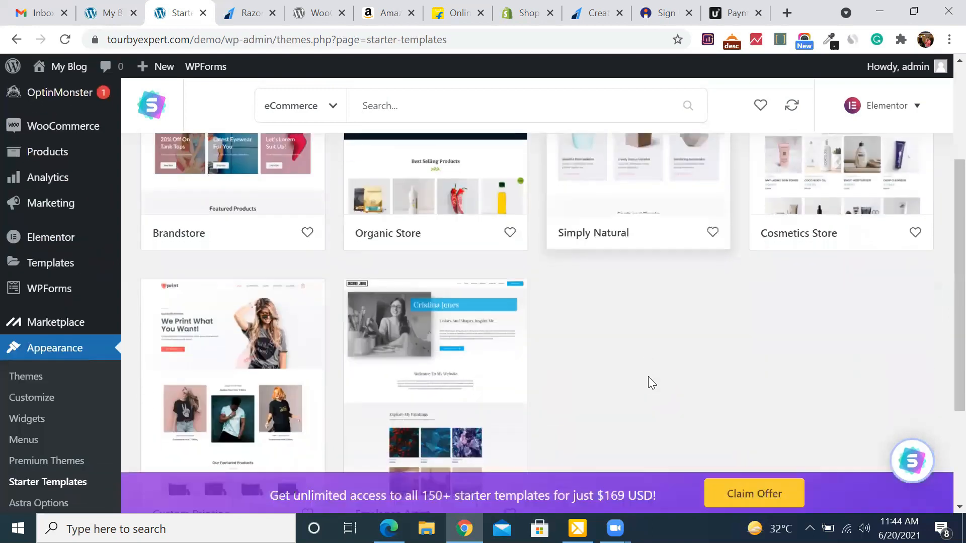
{"action": "scroll", "coordinate": [648, 376], "scroll_direction": "down", "scroll_amount": 3}
{"action": "scroll", "coordinate": [647, 255], "scroll_direction": "up", "scroll_amount": 6}
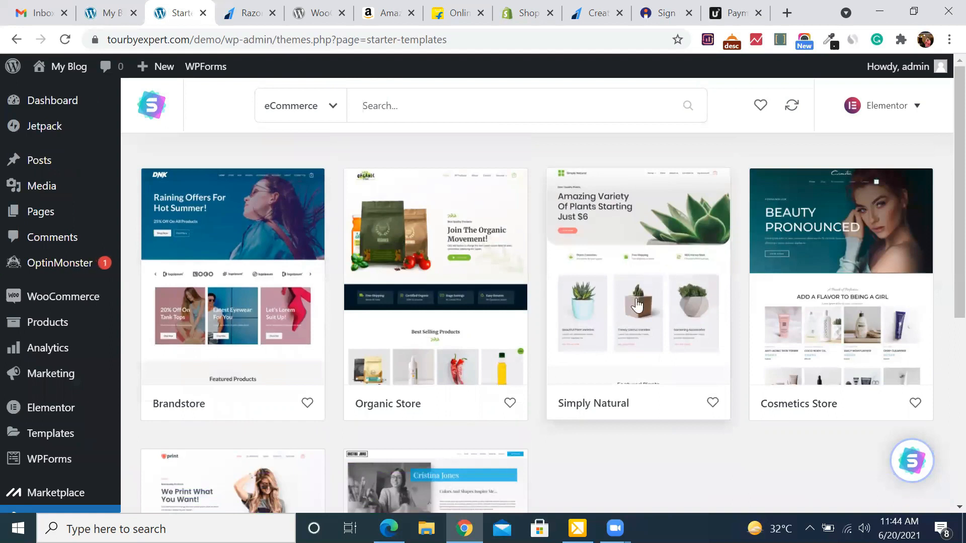
{"action": "scroll", "coordinate": [621, 325], "scroll_direction": "down", "scroll_amount": 1}
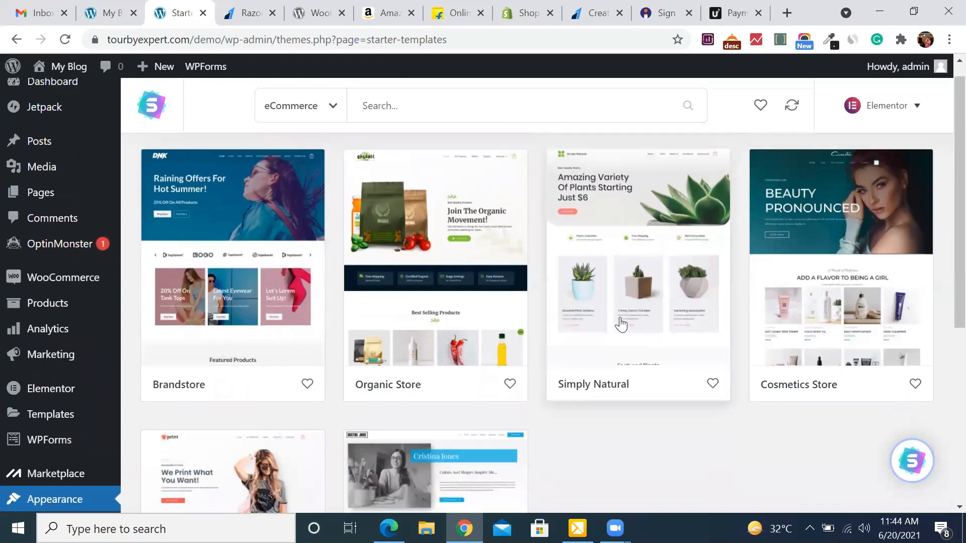
Open the Cosmetics Store template and look through its home page preview.
{"action": "left_click", "coordinate": [860, 240]}
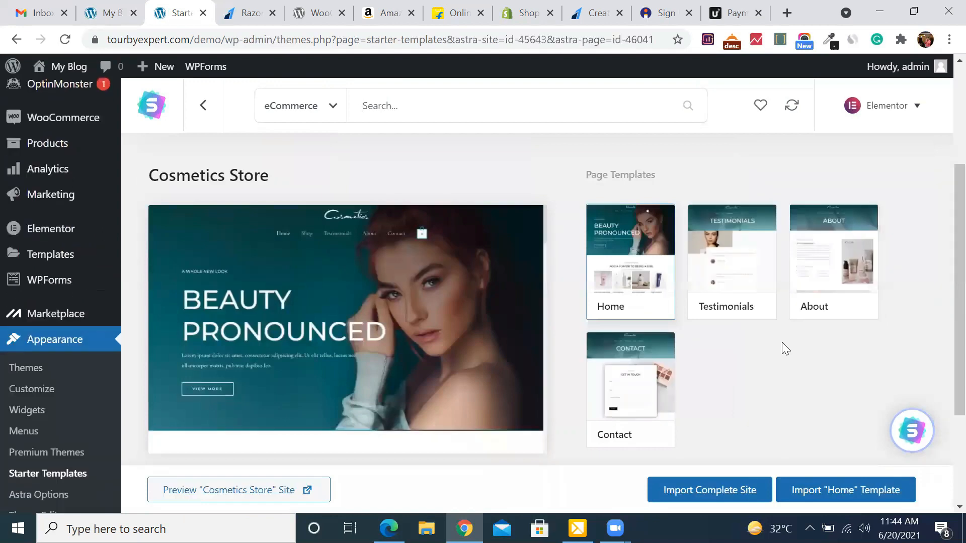
{"action": "scroll", "coordinate": [406, 334], "scroll_direction": "down", "scroll_amount": 5}
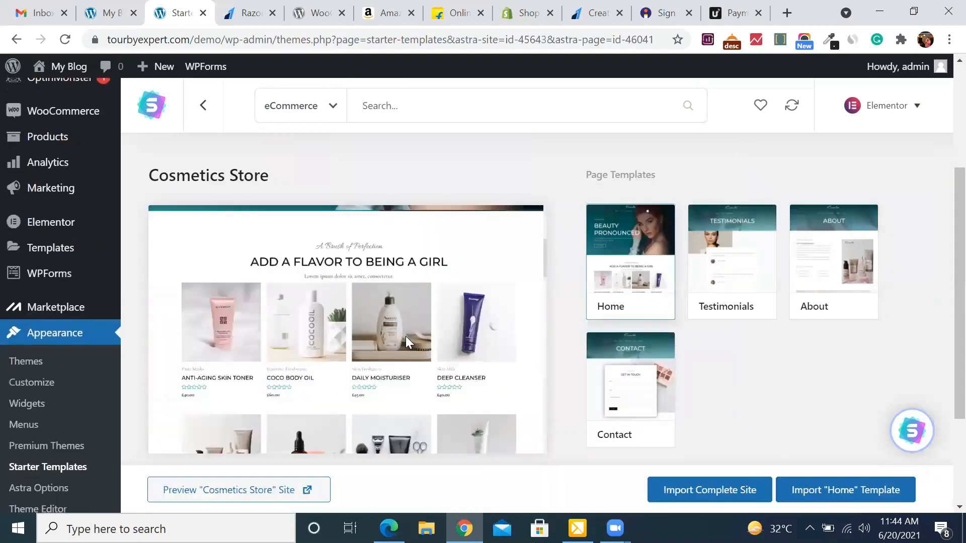
{"action": "scroll", "coordinate": [482, 358], "scroll_direction": "down", "scroll_amount": 3}
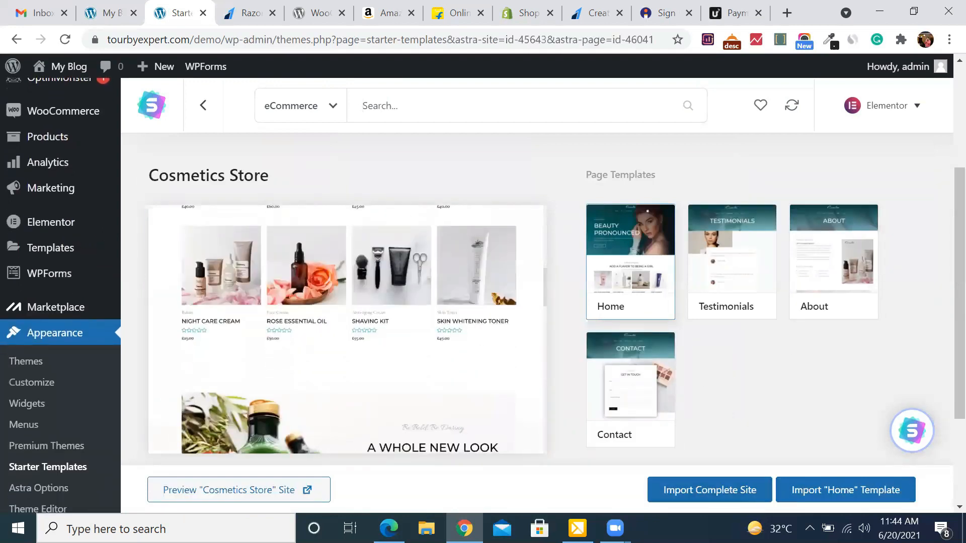
Request import of the complete Cosmetics Store site, submitting Expert as WordPress level and Myself/My company as the website's purpose.
{"action": "left_click", "coordinate": [709, 489]}
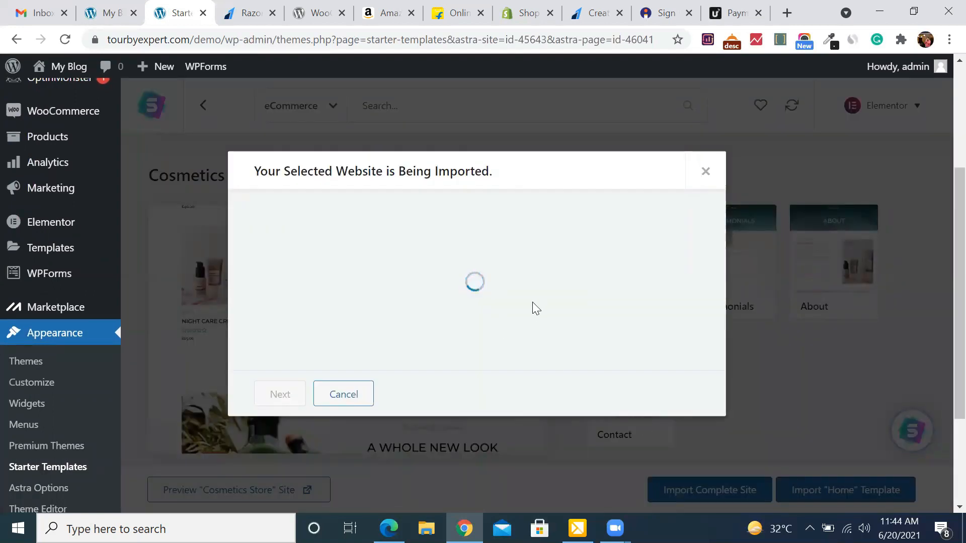
{"action": "left_click", "coordinate": [404, 269]}
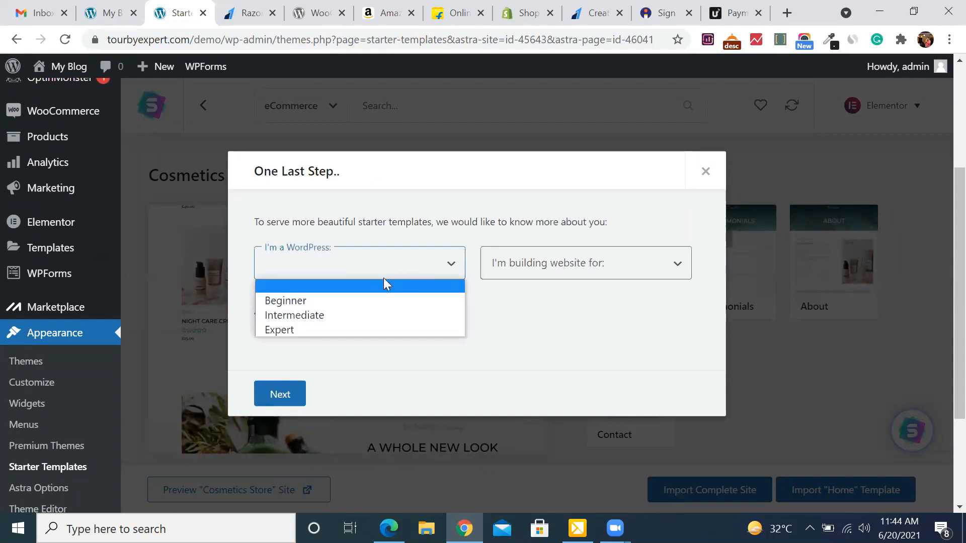
{"action": "left_click", "coordinate": [322, 333]}
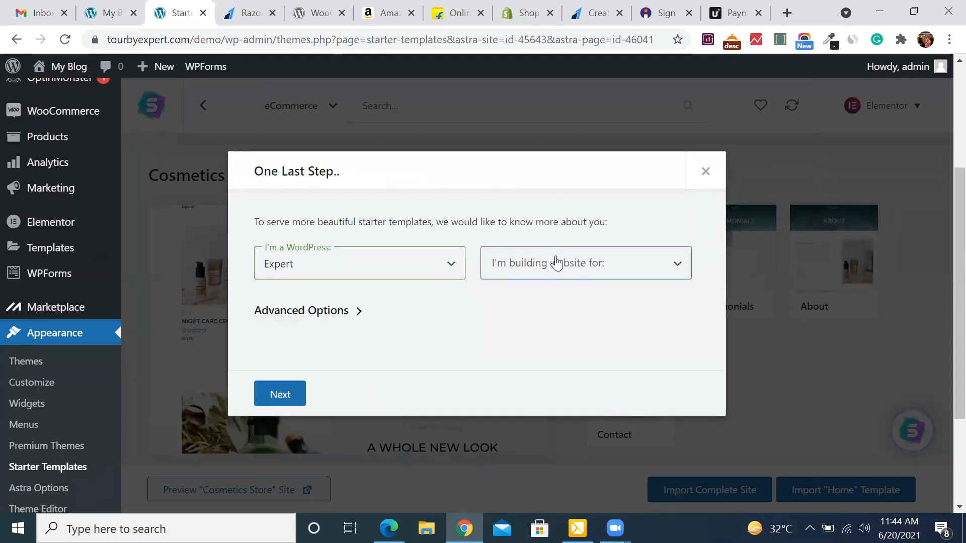
{"action": "left_click", "coordinate": [556, 262]}
{"action": "left_click", "coordinate": [548, 302]}
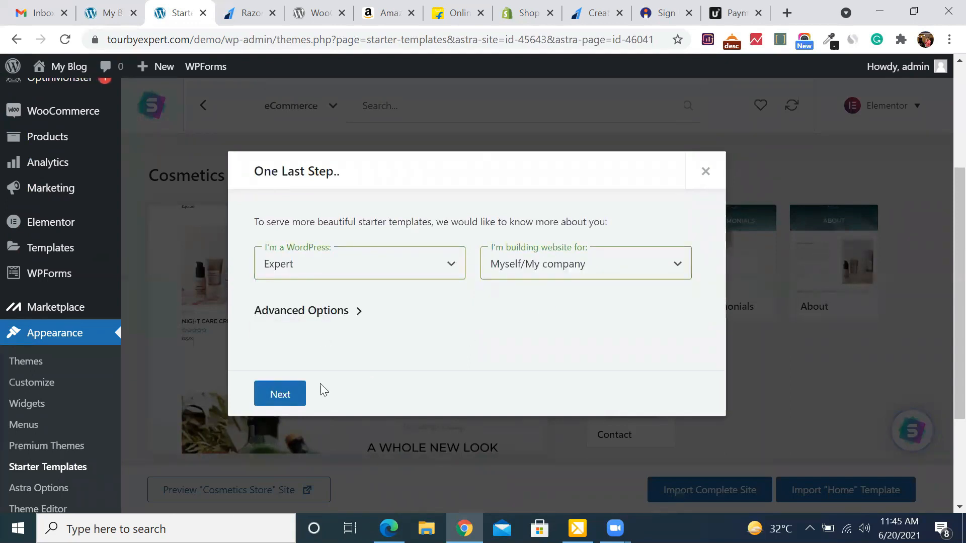
{"action": "left_click", "coordinate": [280, 395]}
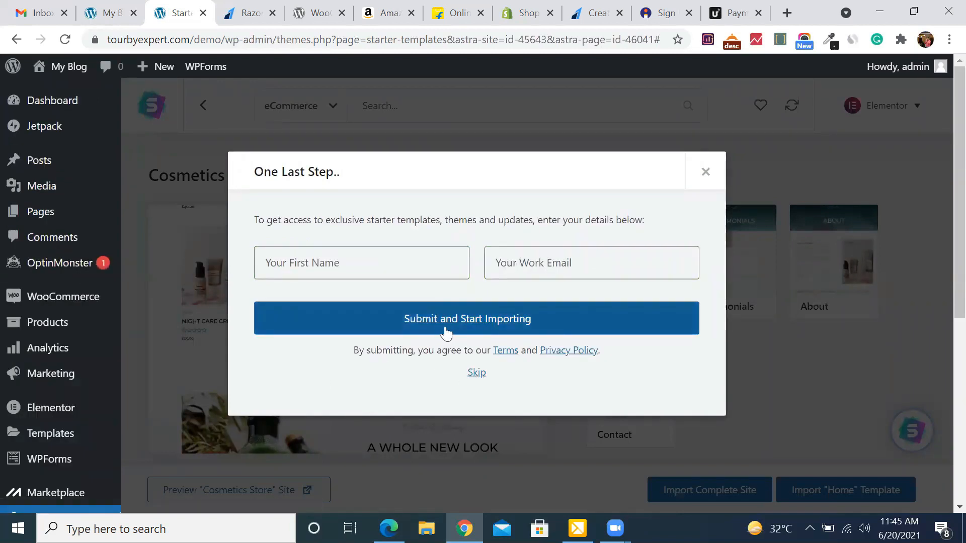
Skip entering contact details and start importing the complete Cosmetics Store site.
{"action": "left_click", "coordinate": [475, 373]}
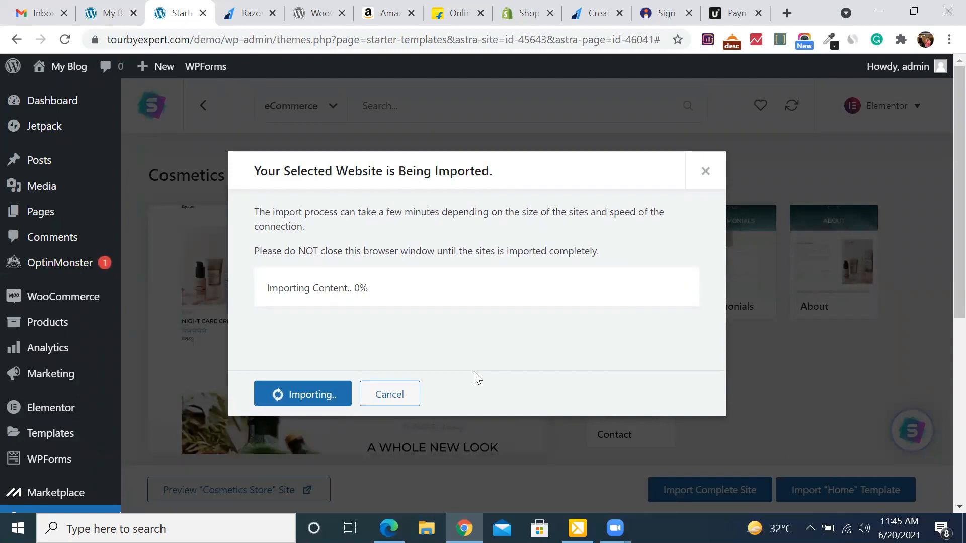
{"action": "left_click", "coordinate": [314, 15]}
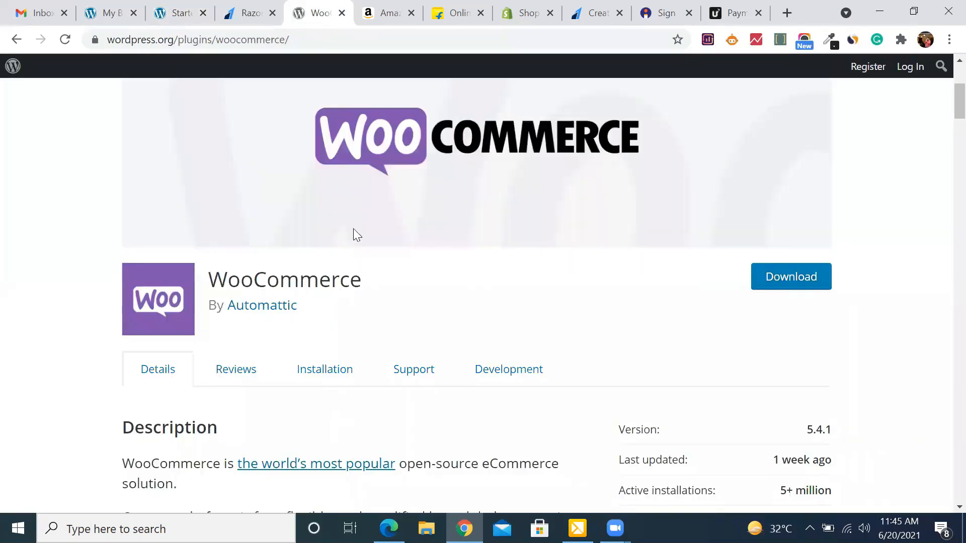
{"action": "left_click", "coordinate": [179, 13]}
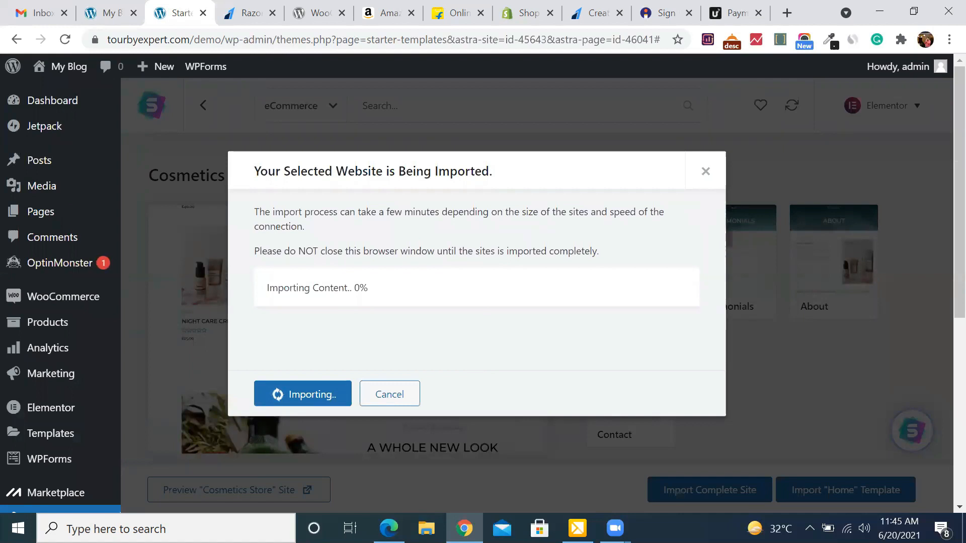
{"action": "left_click", "coordinate": [632, 257]}
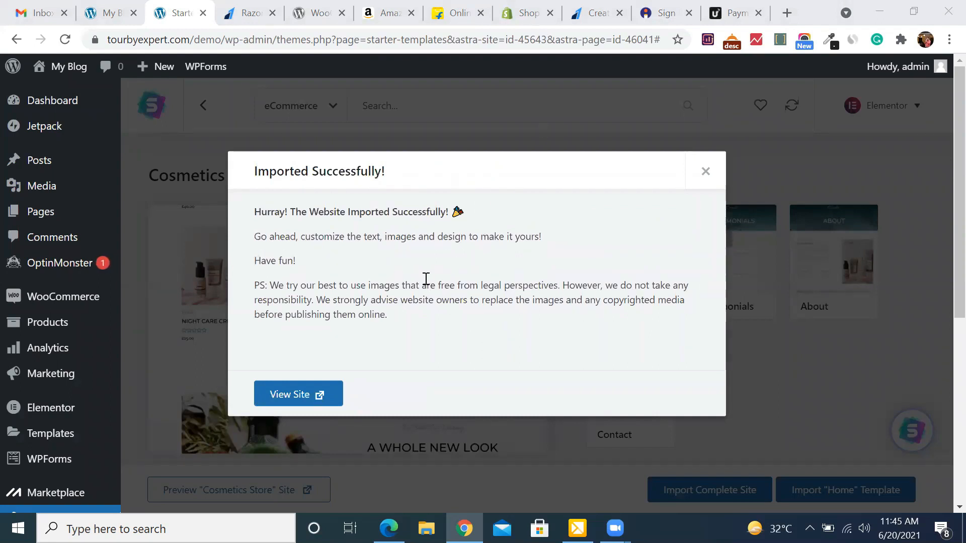
Open the imported demo site and examine its home page, from the hero banner through the featured products to the testimonials.
{"action": "left_click", "coordinate": [287, 394]}
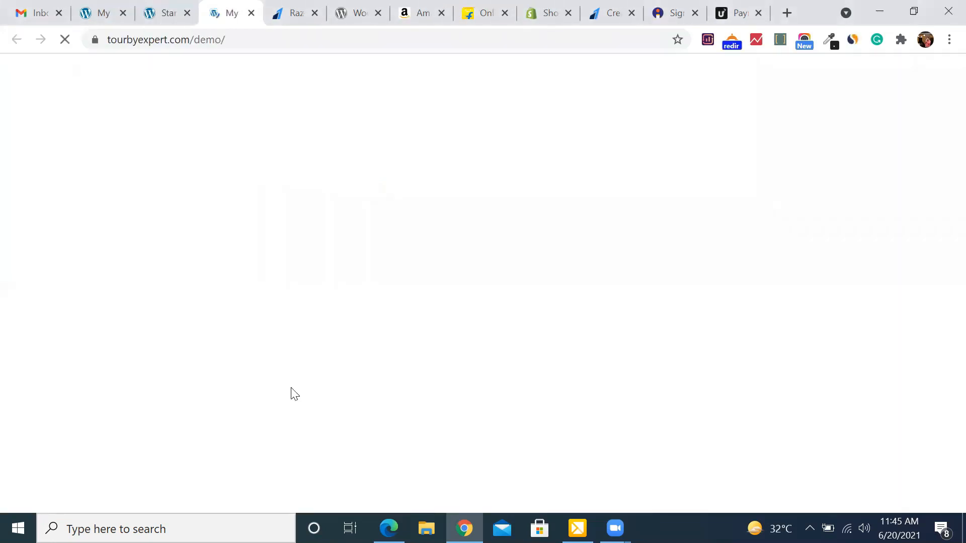
{"action": "scroll", "coordinate": [553, 385], "scroll_direction": "down", "scroll_amount": 1}
{"action": "scroll", "coordinate": [552, 380], "scroll_direction": "down", "scroll_amount": 8}
{"action": "scroll", "coordinate": [552, 381], "scroll_direction": "up", "scroll_amount": 9}
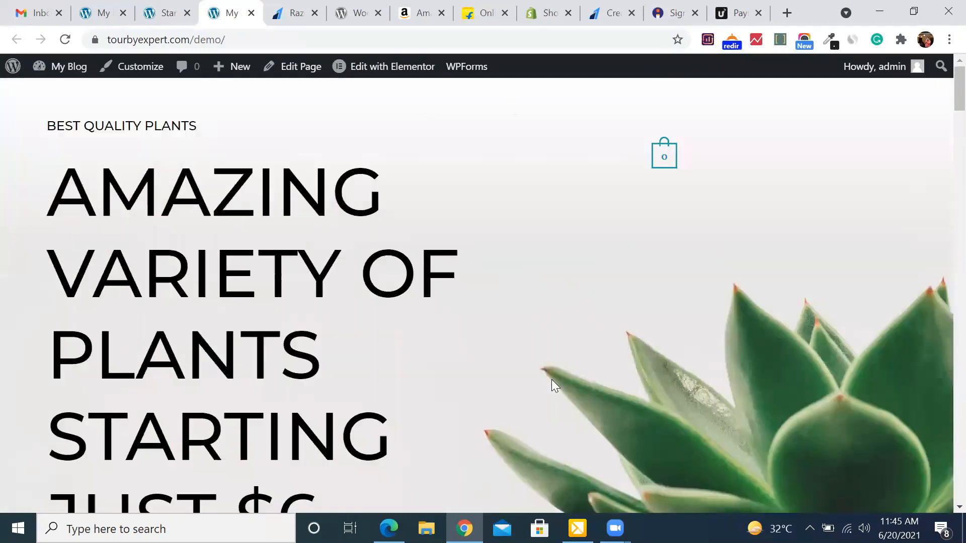
{"action": "scroll", "coordinate": [552, 381], "scroll_direction": "down", "scroll_amount": 12}
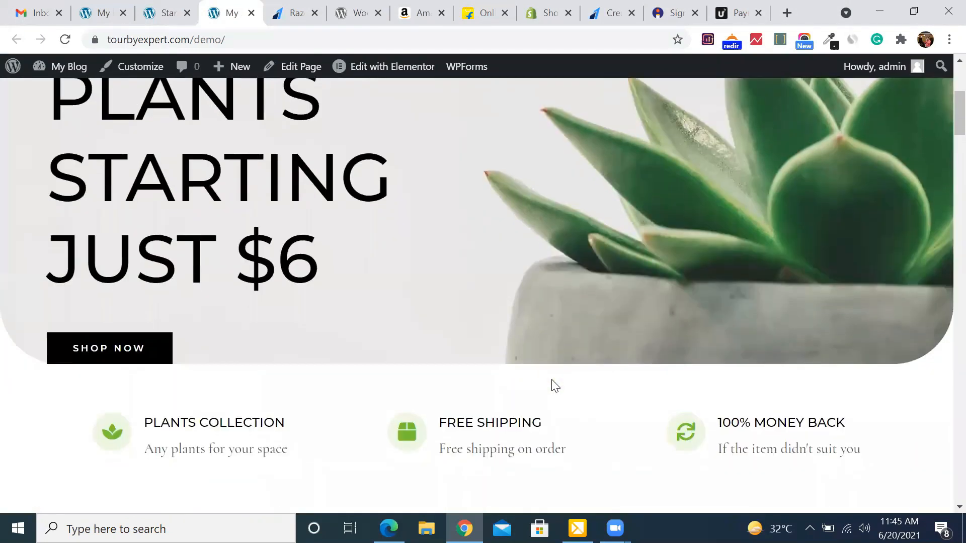
{"action": "scroll", "coordinate": [551, 385], "scroll_direction": "down", "scroll_amount": 15}
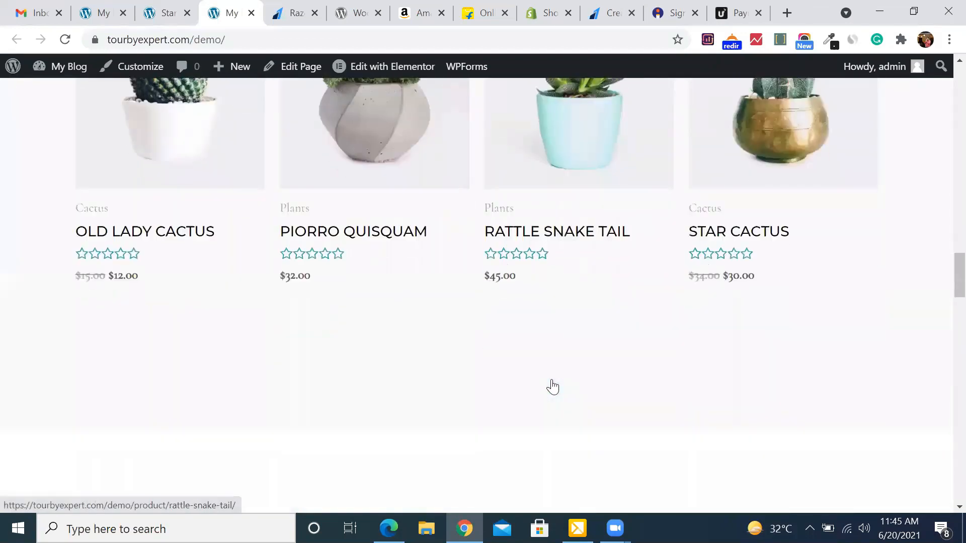
{"action": "scroll", "coordinate": [552, 381], "scroll_direction": "down", "scroll_amount": 15}
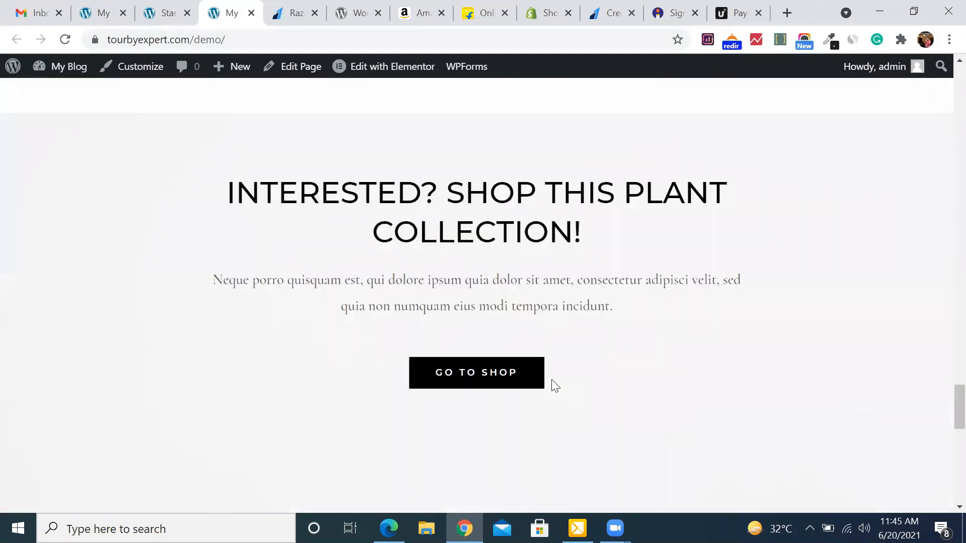
{"action": "scroll", "coordinate": [551, 386], "scroll_direction": "up", "scroll_amount": 20}
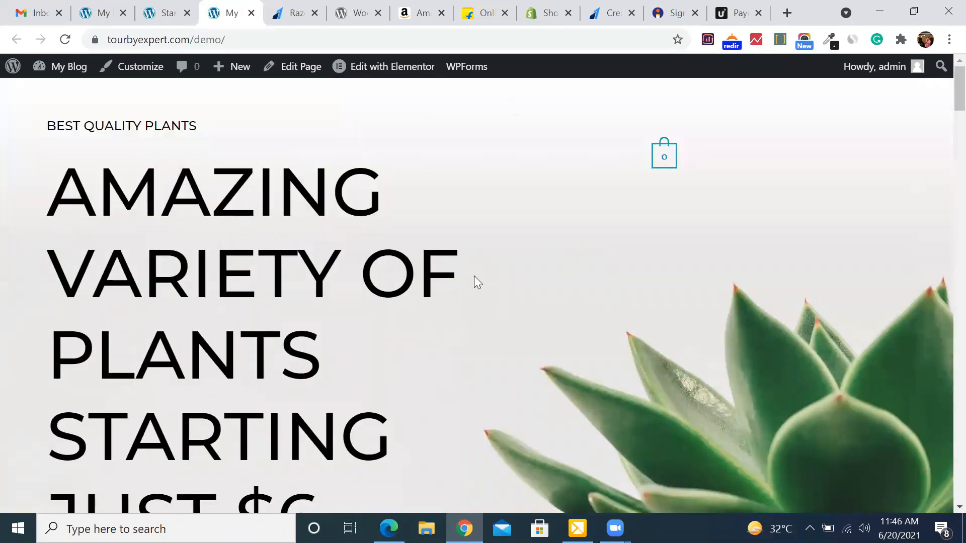
{"action": "scroll", "coordinate": [475, 277], "scroll_direction": "down", "scroll_amount": 8}
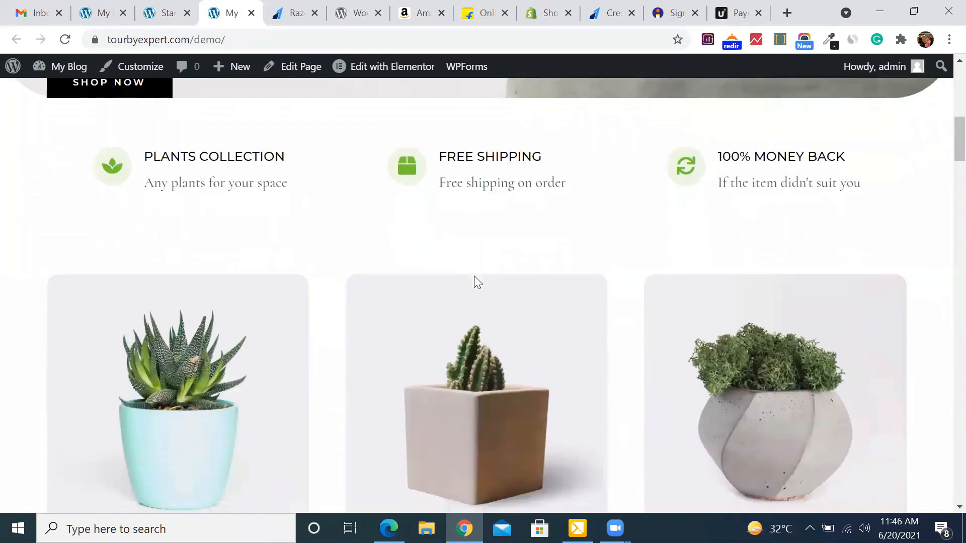
{"action": "scroll", "coordinate": [477, 281], "scroll_direction": "up", "scroll_amount": 10}
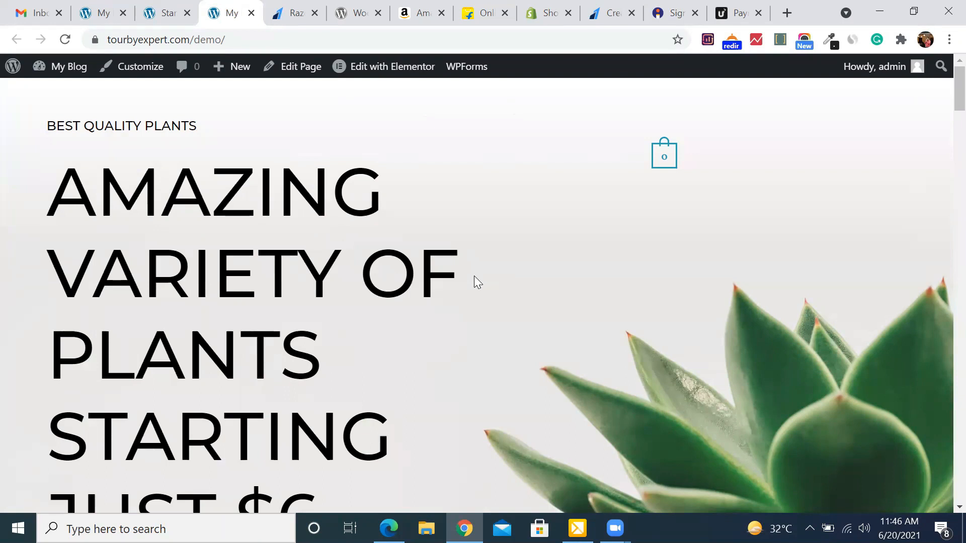
{"action": "scroll", "coordinate": [455, 273], "scroll_direction": "down", "scroll_amount": 5}
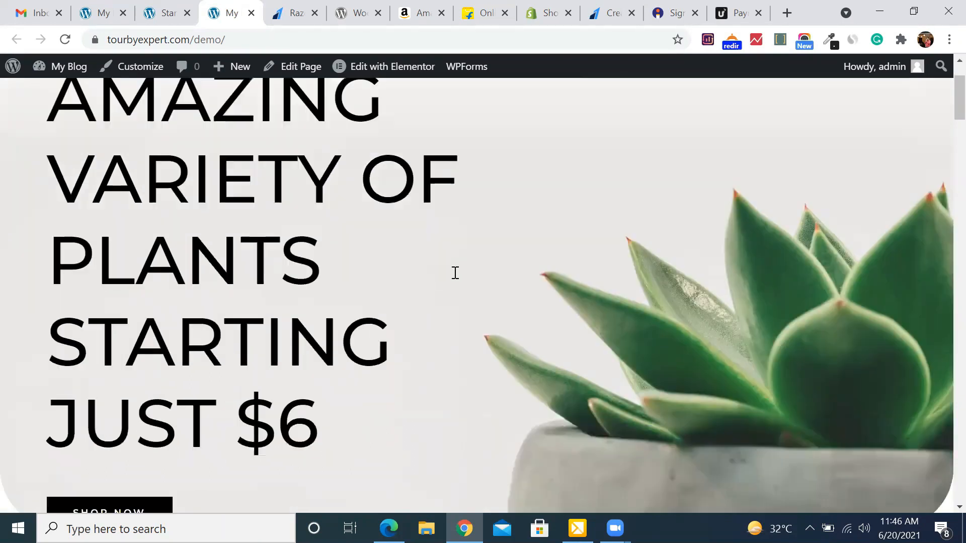
{"action": "scroll", "coordinate": [453, 273], "scroll_direction": "down", "scroll_amount": 20}
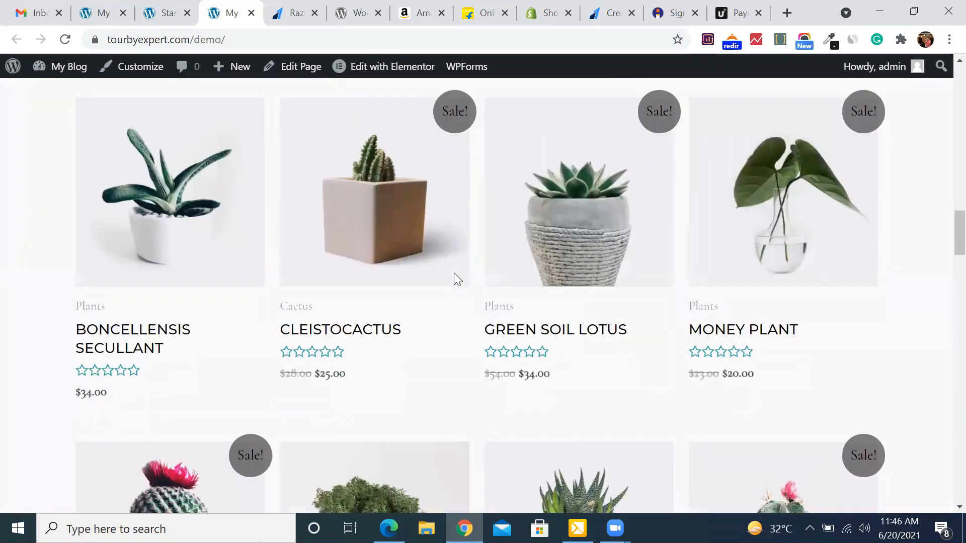
{"action": "scroll", "coordinate": [454, 273], "scroll_direction": "down", "scroll_amount": 15}
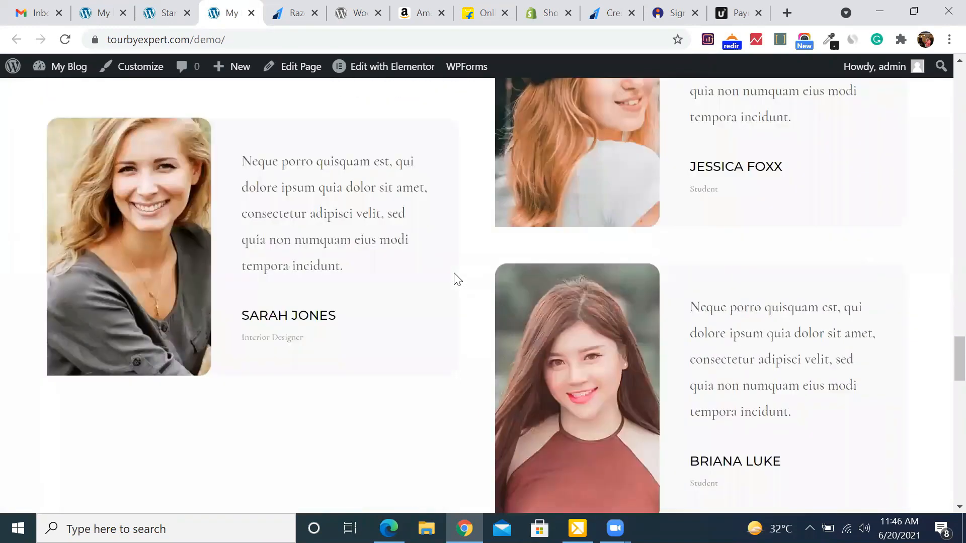
{"action": "scroll", "coordinate": [454, 273], "scroll_direction": "up", "scroll_amount": 9}
{"action": "scroll", "coordinate": [453, 272], "scroll_direction": "up", "scroll_amount": 20}
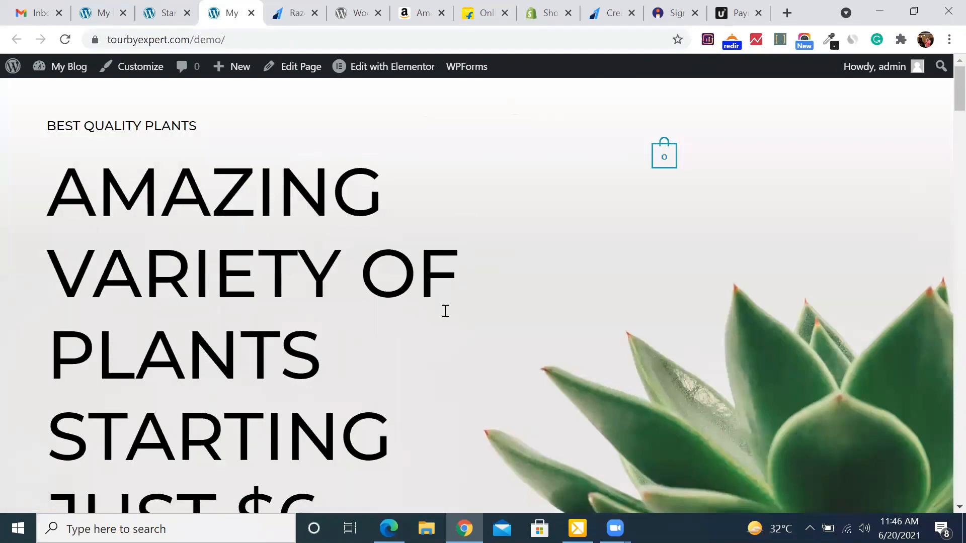
{"action": "scroll", "coordinate": [445, 310], "scroll_direction": "down", "scroll_amount": 3}
{"action": "scroll", "coordinate": [443, 312], "scroll_direction": "up", "scroll_amount": 3}
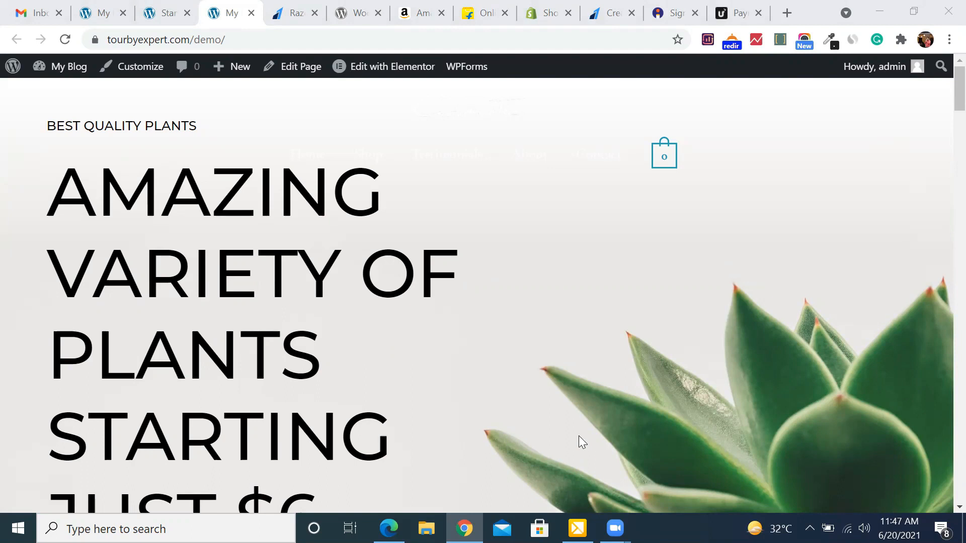
{"action": "scroll", "coordinate": [474, 337], "scroll_direction": "down", "scroll_amount": 15}
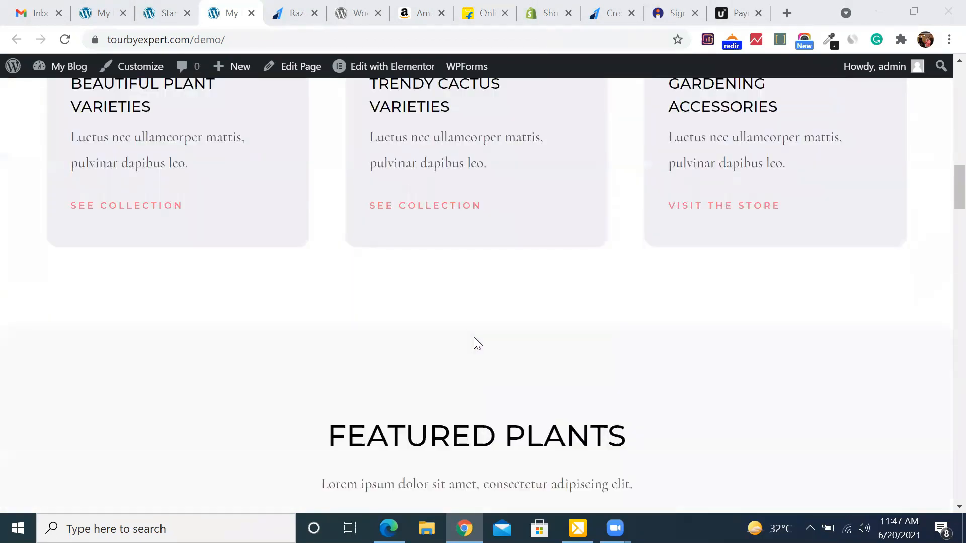
{"action": "scroll", "coordinate": [474, 337], "scroll_direction": "down", "scroll_amount": 2}
{"action": "scroll", "coordinate": [474, 337], "scroll_direction": "up", "scroll_amount": 14}
{"action": "scroll", "coordinate": [474, 337], "scroll_direction": "down", "scroll_amount": 14}
{"action": "scroll", "coordinate": [474, 338], "scroll_direction": "up", "scroll_amount": 14}
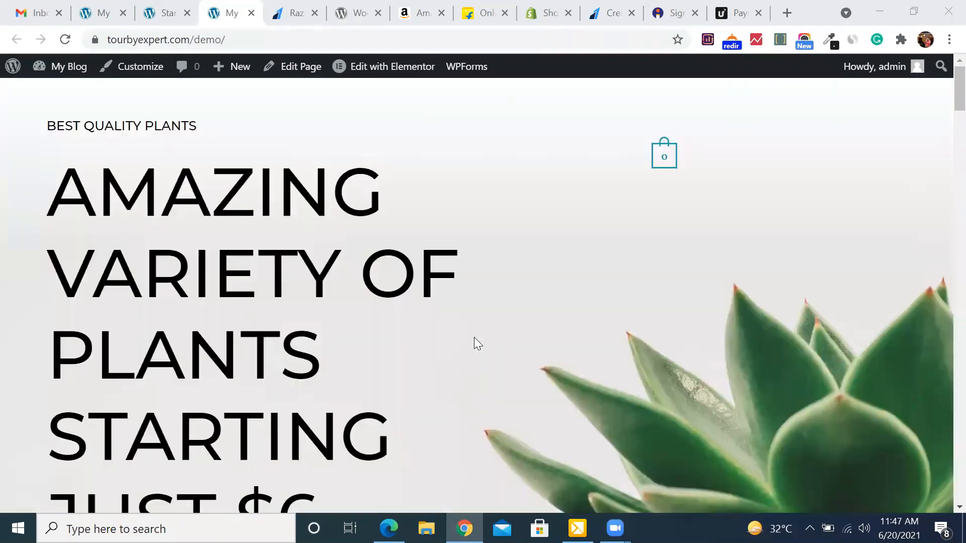
{"action": "scroll", "coordinate": [475, 341], "scroll_direction": "down", "scroll_amount": 6}
{"action": "scroll", "coordinate": [474, 341], "scroll_direction": "up", "scroll_amount": 6}
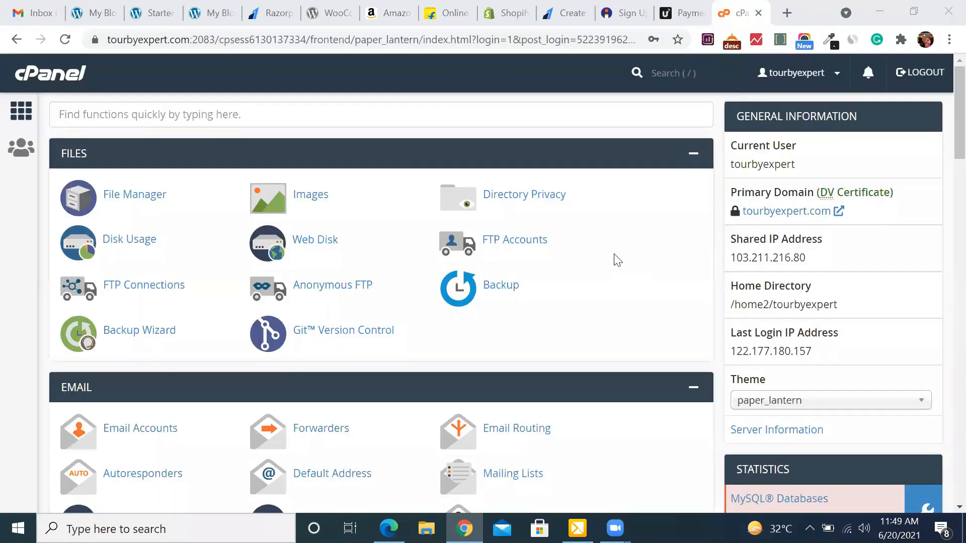
In cPanel, open MySQL Databases and examine the list of current databases and their privileged users.
{"action": "scroll", "coordinate": [561, 297], "scroll_direction": "down", "scroll_amount": 2}
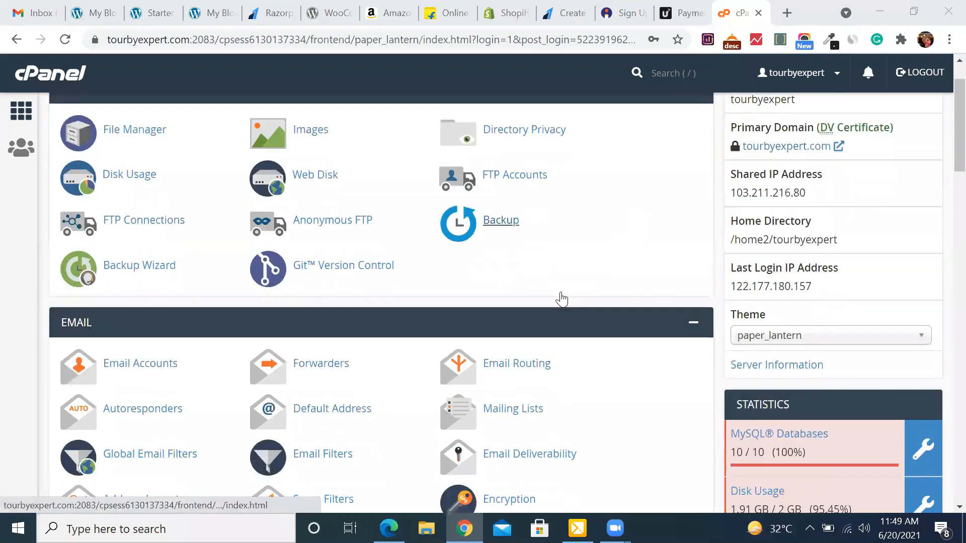
{"action": "scroll", "coordinate": [562, 299], "scroll_direction": "down", "scroll_amount": 11}
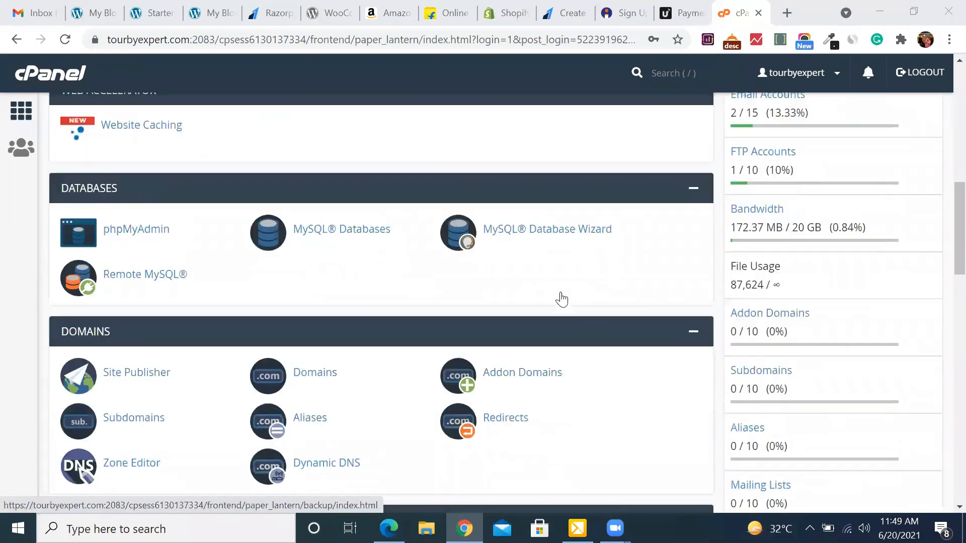
{"action": "scroll", "coordinate": [561, 297], "scroll_direction": "up", "scroll_amount": 2}
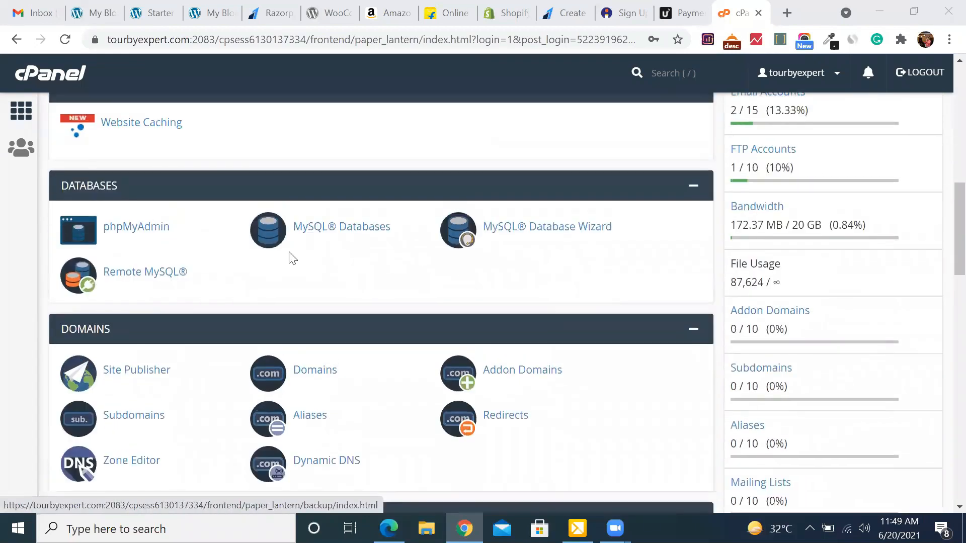
{"action": "left_click", "coordinate": [345, 227]}
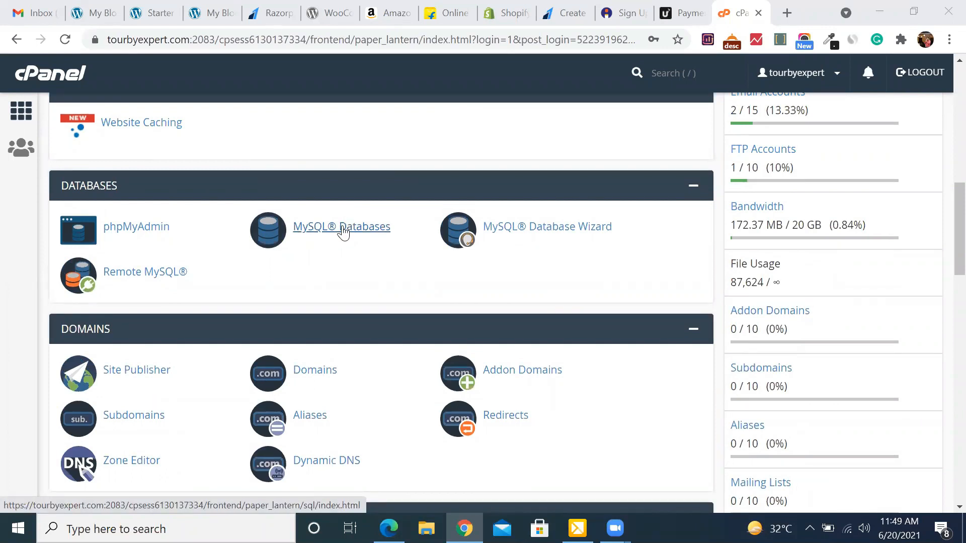
{"action": "left_click", "coordinate": [342, 229]}
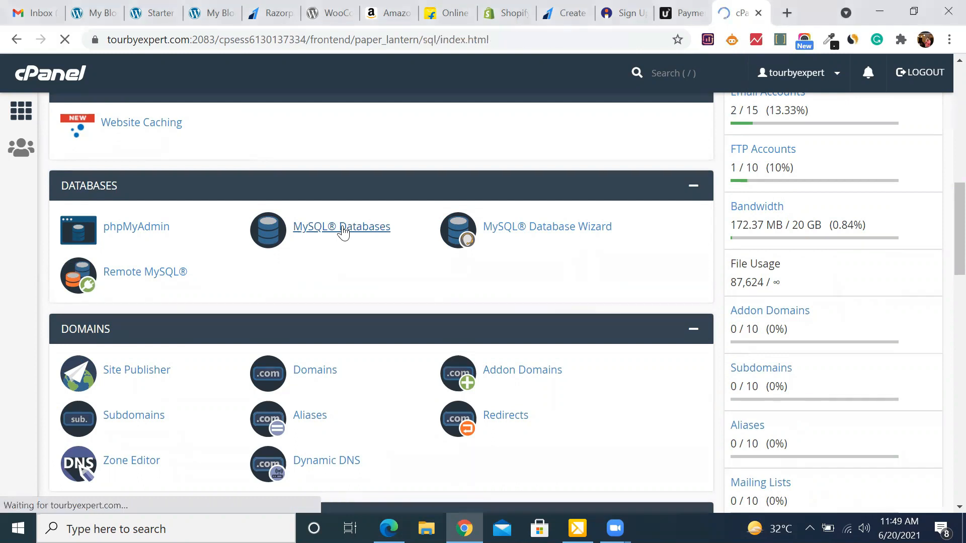
{"action": "scroll", "coordinate": [360, 414], "scroll_direction": "down", "scroll_amount": 10}
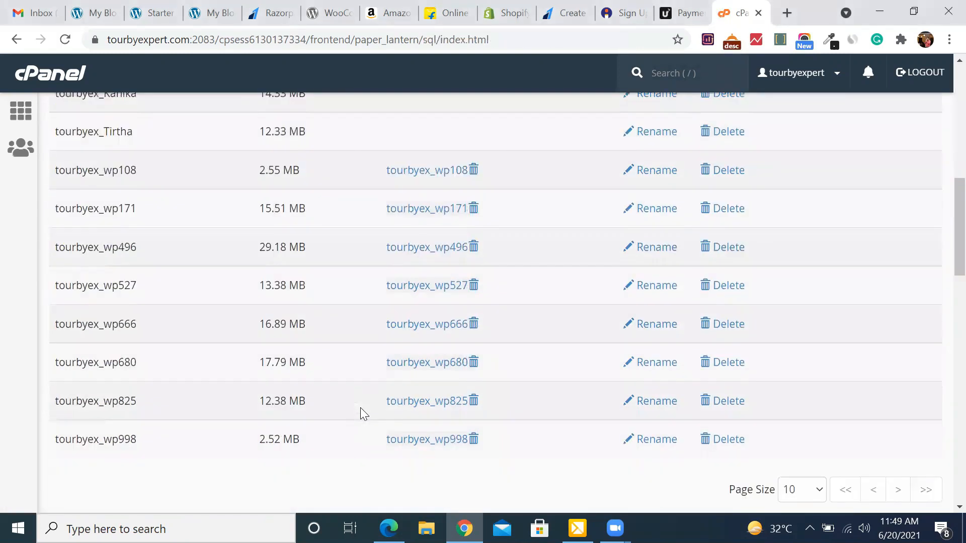
{"action": "scroll", "coordinate": [361, 413], "scroll_direction": "up", "scroll_amount": 1}
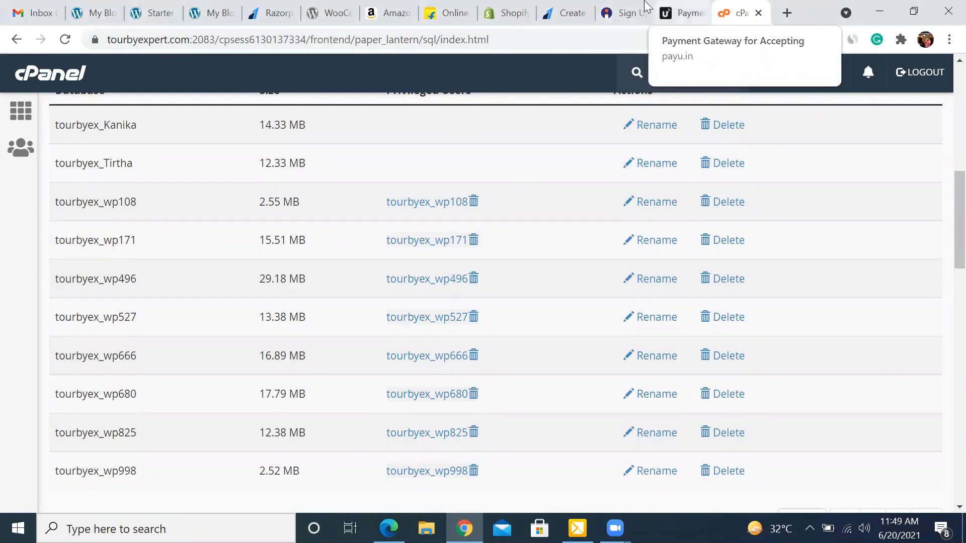
{"action": "scroll", "coordinate": [339, 149], "scroll_direction": "up", "scroll_amount": 8}
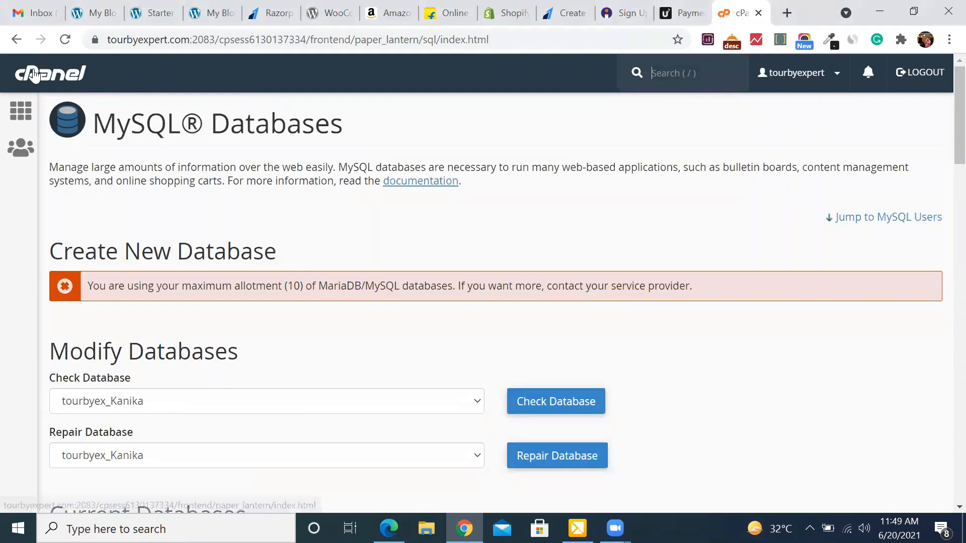
Return to the cPanel home page, launch File Manager and open the demo folder inside public_html.
{"action": "left_click", "coordinate": [33, 70]}
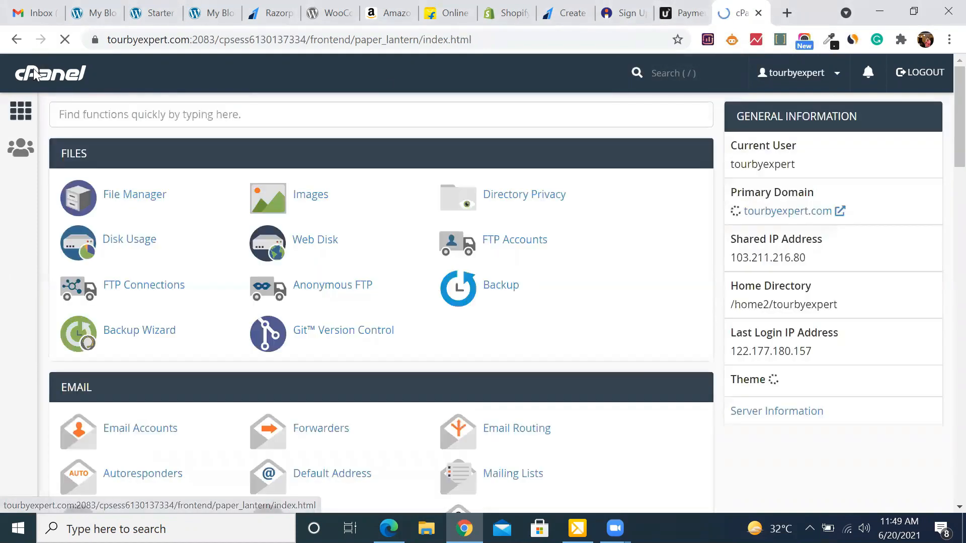
{"action": "left_click", "coordinate": [129, 202]}
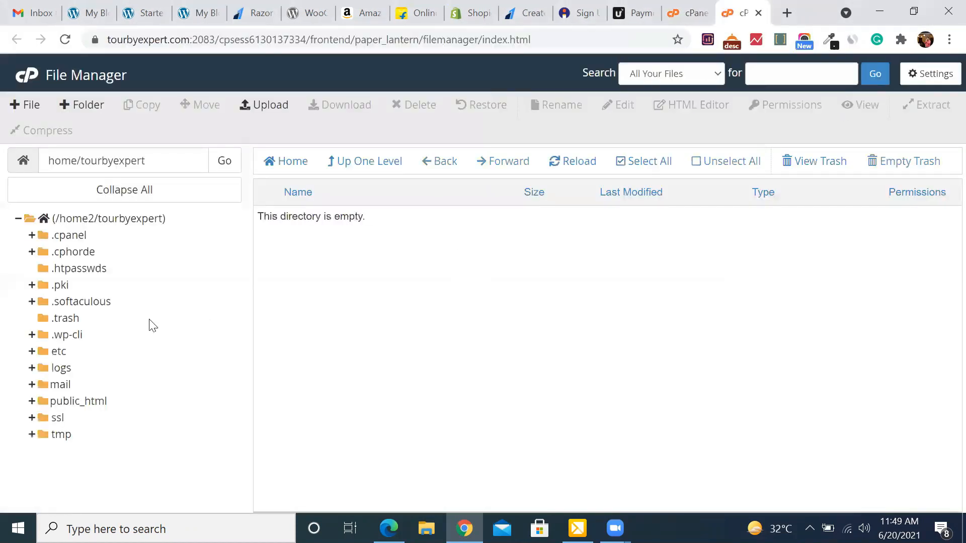
{"action": "left_click", "coordinate": [80, 405]}
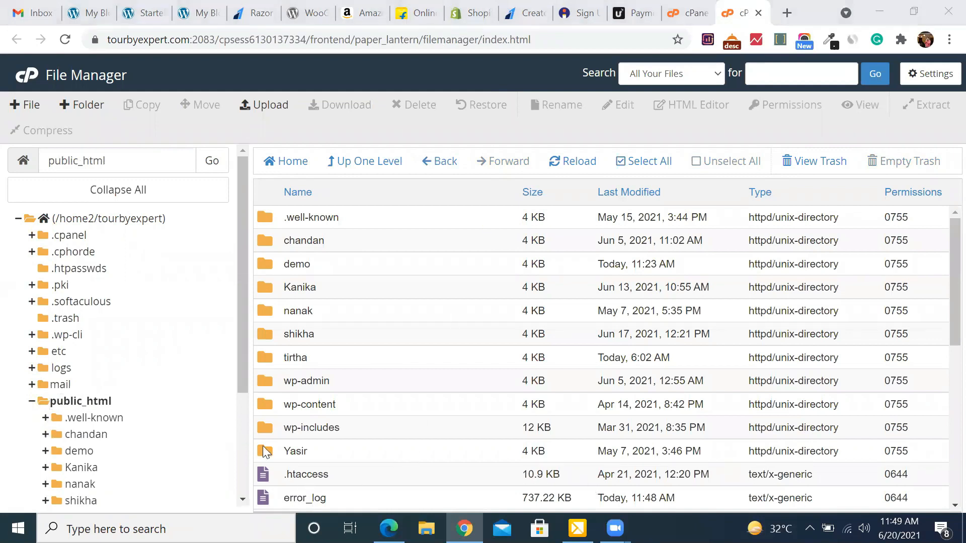
{"action": "scroll", "coordinate": [314, 411], "scroll_direction": "down", "scroll_amount": 1}
{"action": "scroll", "coordinate": [272, 414], "scroll_direction": "up", "scroll_amount": 1}
{"action": "double_click", "coordinate": [261, 267]}
{"action": "scroll", "coordinate": [413, 398], "scroll_direction": "down", "scroll_amount": 2}
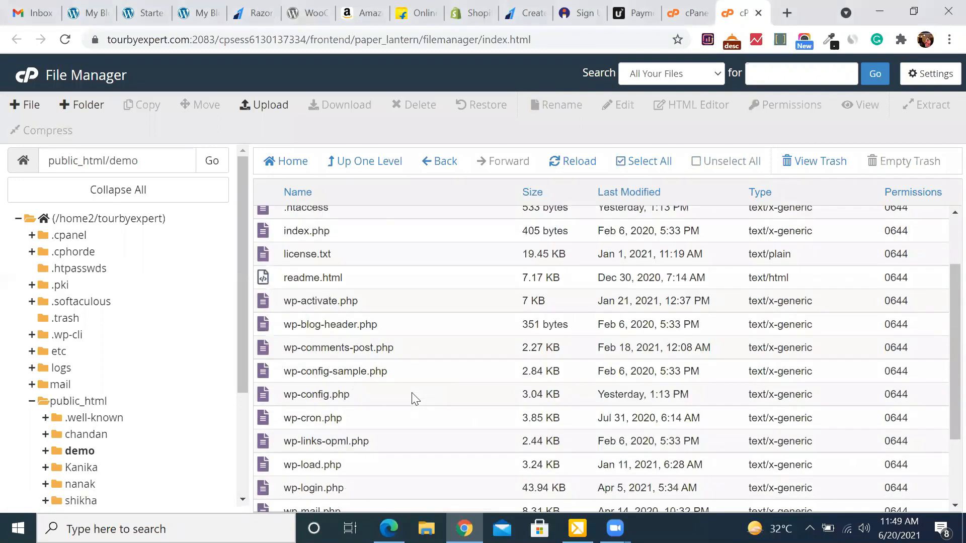
Open the demo site's wp-config.php file for editing, accepting the encoding prompt.
{"action": "left_click", "coordinate": [285, 397]}
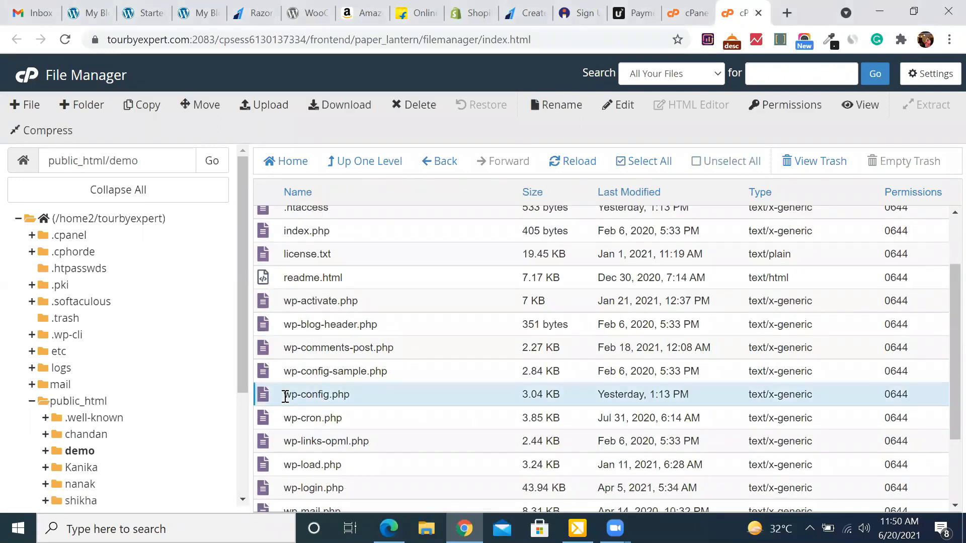
{"action": "right_click", "coordinate": [285, 397]}
{"action": "left_click", "coordinate": [324, 358]}
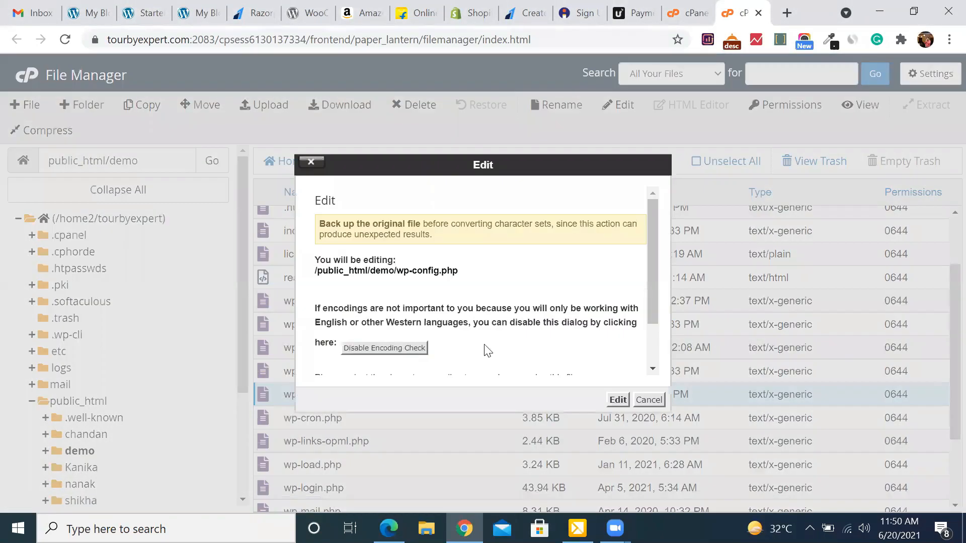
{"action": "left_click", "coordinate": [618, 400]}
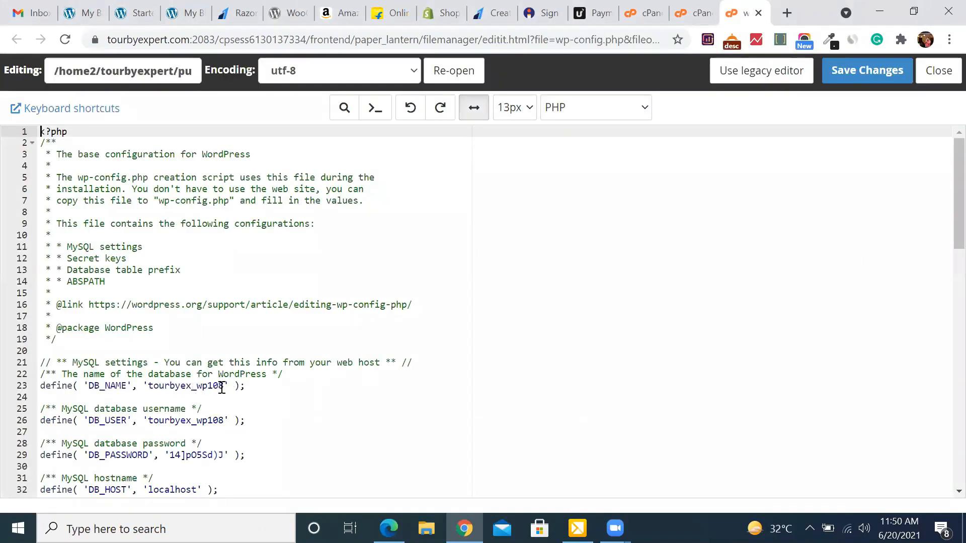
Look up the DB_NAME value in wp-config.php and locate the matching database in cPanel's MySQL Databases list.
{"action": "left_click_drag", "start_coordinate": [224, 386], "coordinate": [149, 386]}
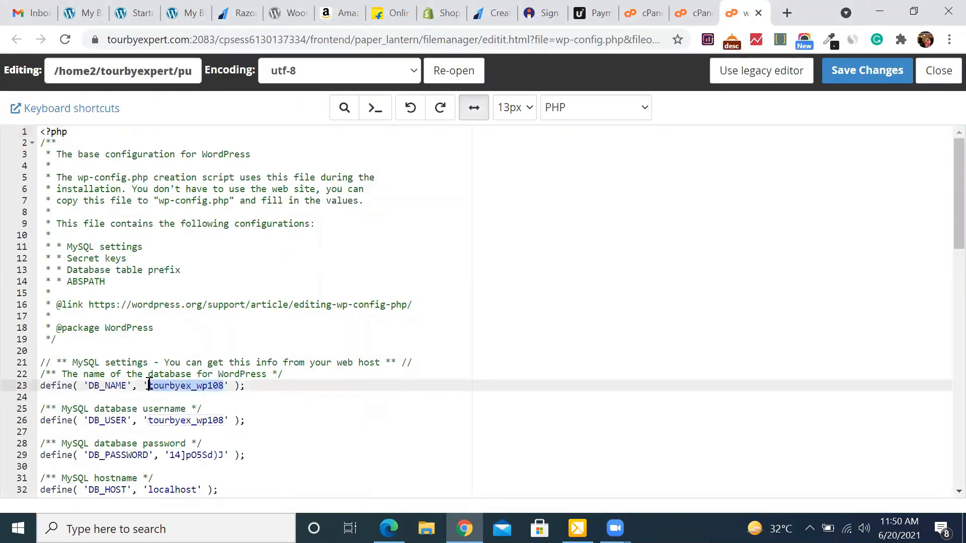
{"action": "left_click", "coordinate": [694, 12]}
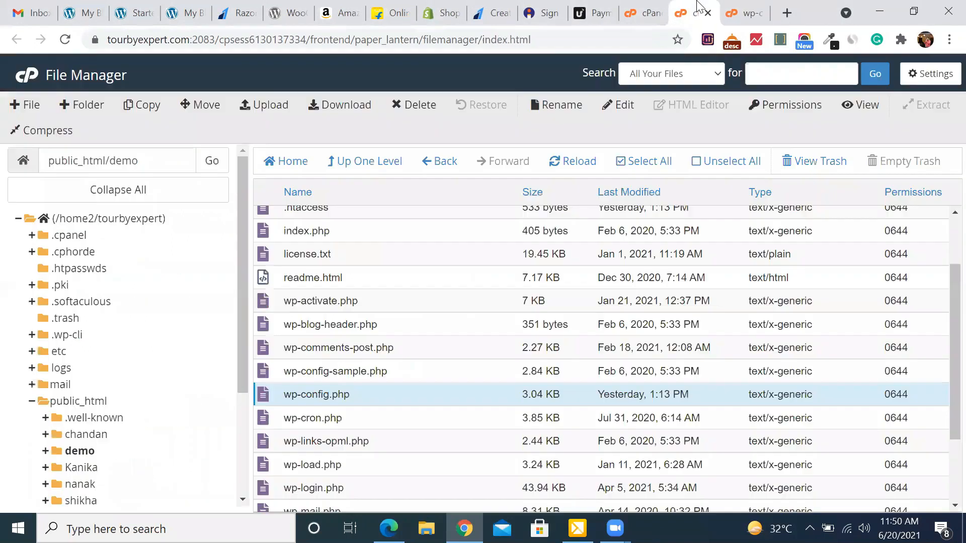
{"action": "left_click", "coordinate": [623, 7]}
{"action": "scroll", "coordinate": [353, 354], "scroll_direction": "down", "scroll_amount": 10}
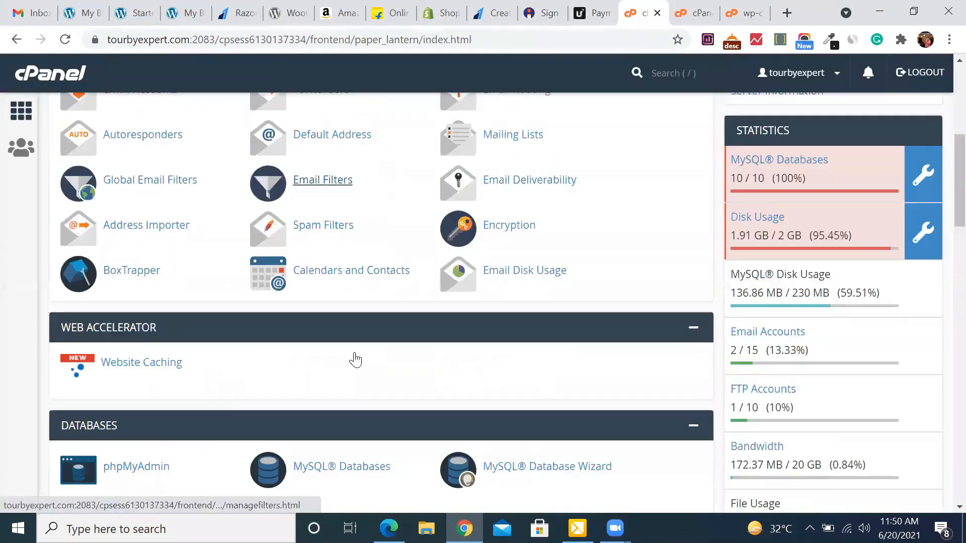
{"action": "left_click", "coordinate": [327, 274]}
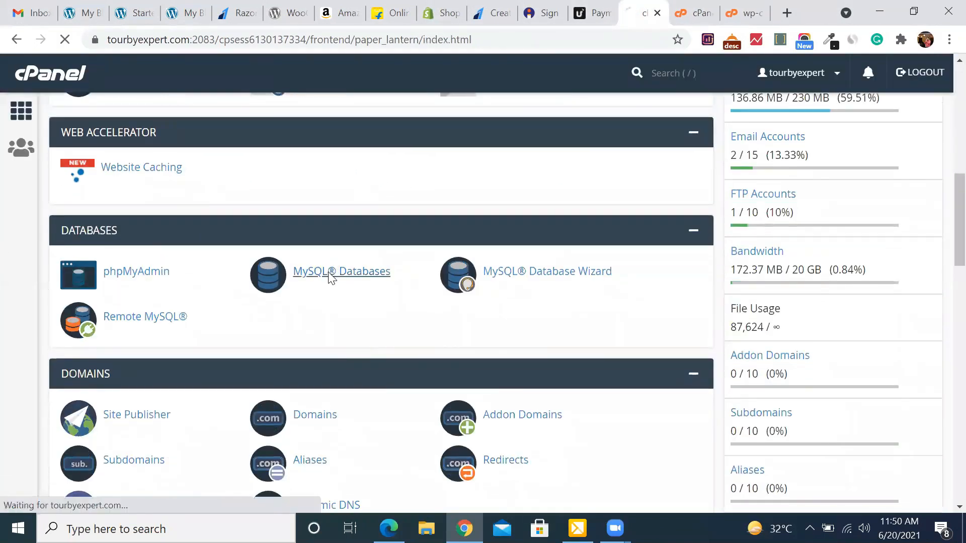
{"action": "scroll", "coordinate": [393, 392], "scroll_direction": "down", "scroll_amount": 10}
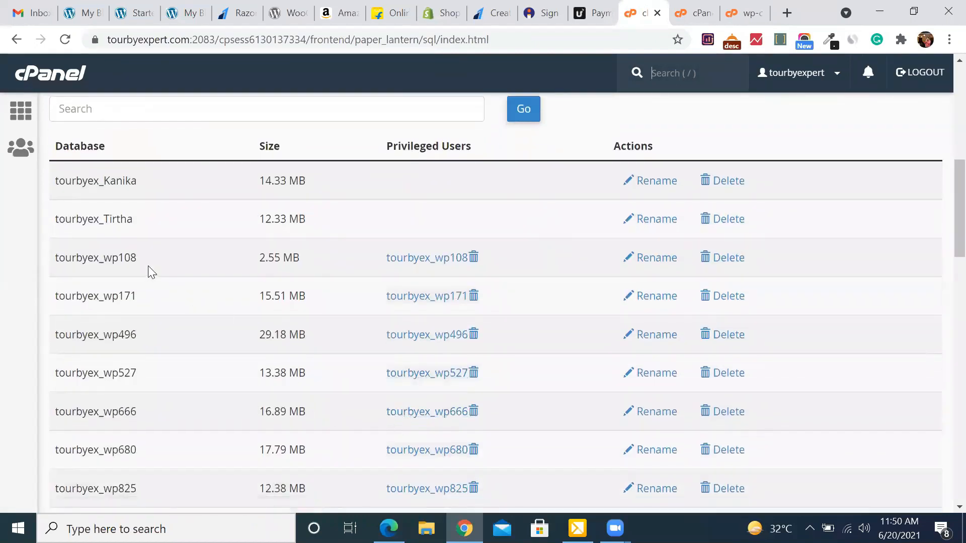
Recheck the database name in wp-config.php and permanently delete the database tourbyex_wp108.
{"action": "left_click", "coordinate": [753, 9]}
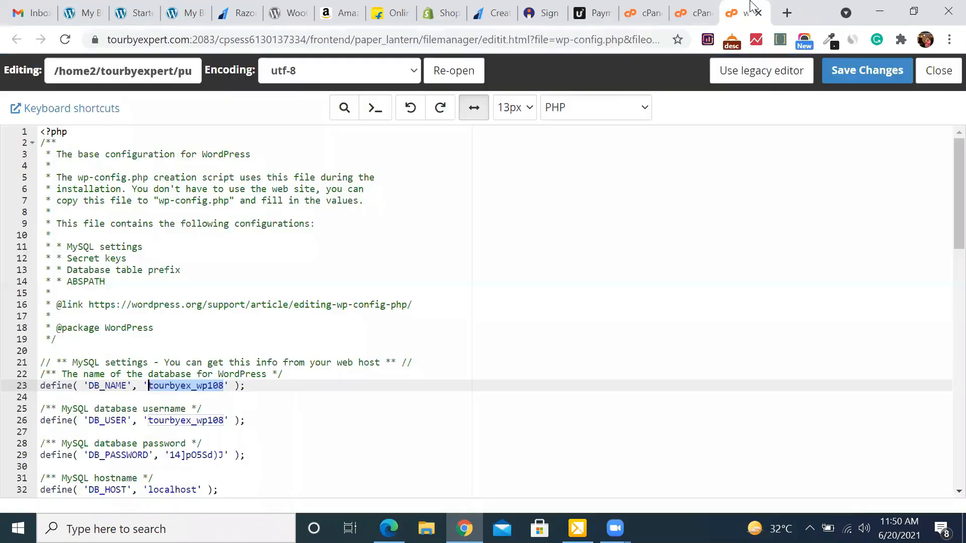
{"action": "left_click", "coordinate": [642, 13]}
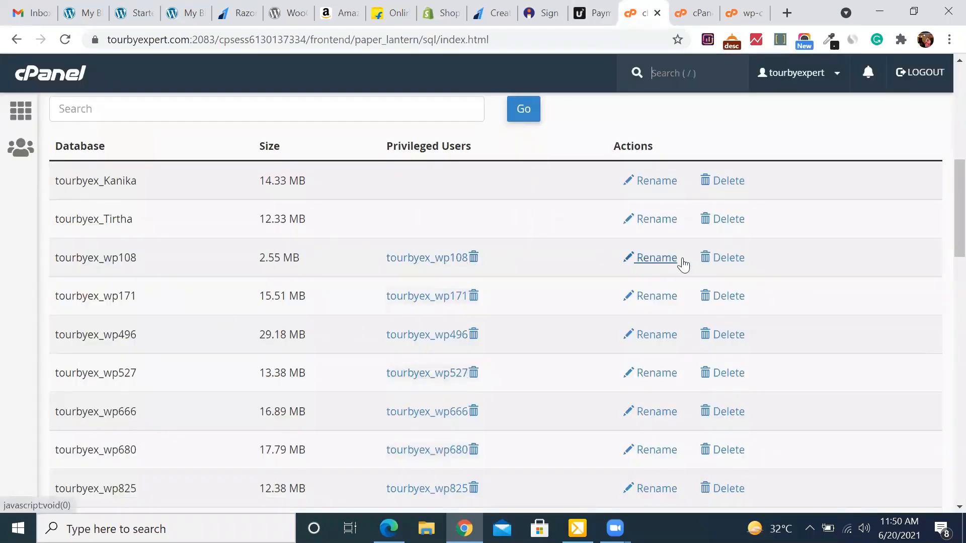
{"action": "left_click", "coordinate": [730, 264]}
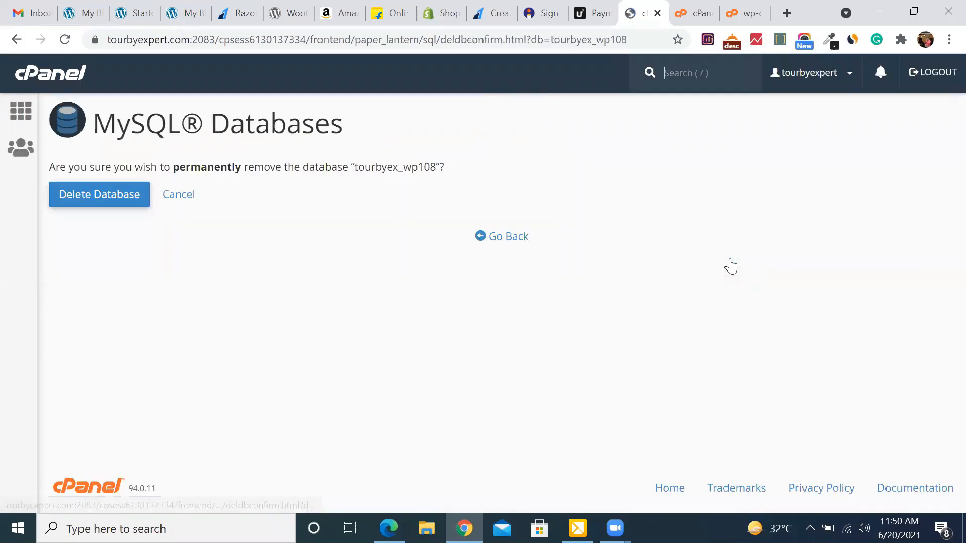
{"action": "left_click", "coordinate": [110, 197]}
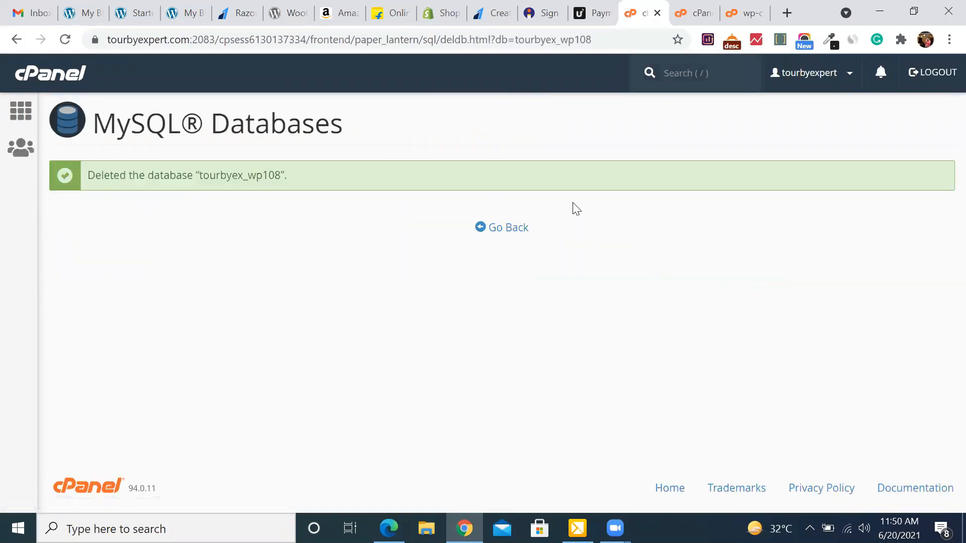
Delete the demo folder from public_html in File Manager, and close the wp-config.php editor.
{"action": "left_click", "coordinate": [693, 11]}
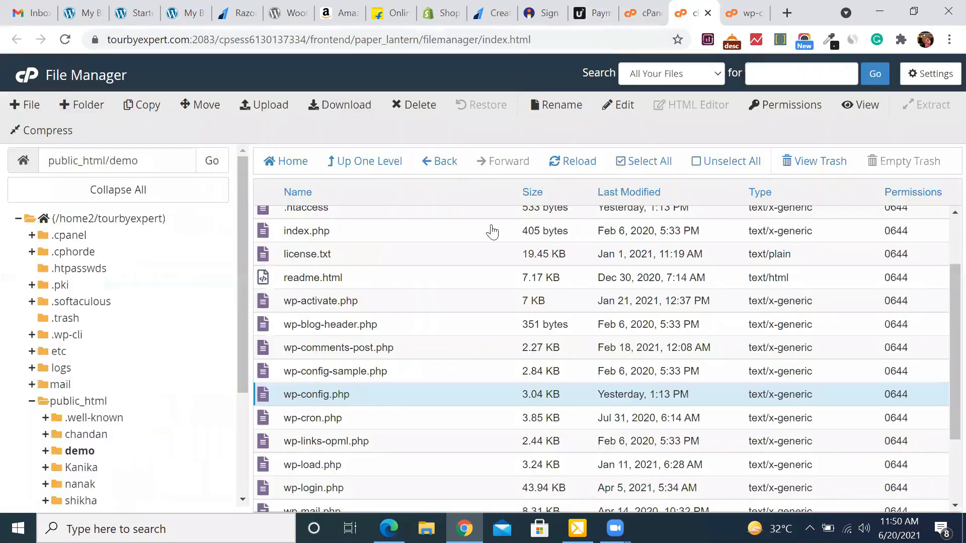
{"action": "scroll", "coordinate": [393, 282], "scroll_direction": "up", "scroll_amount": 2}
{"action": "left_click", "coordinate": [417, 162]}
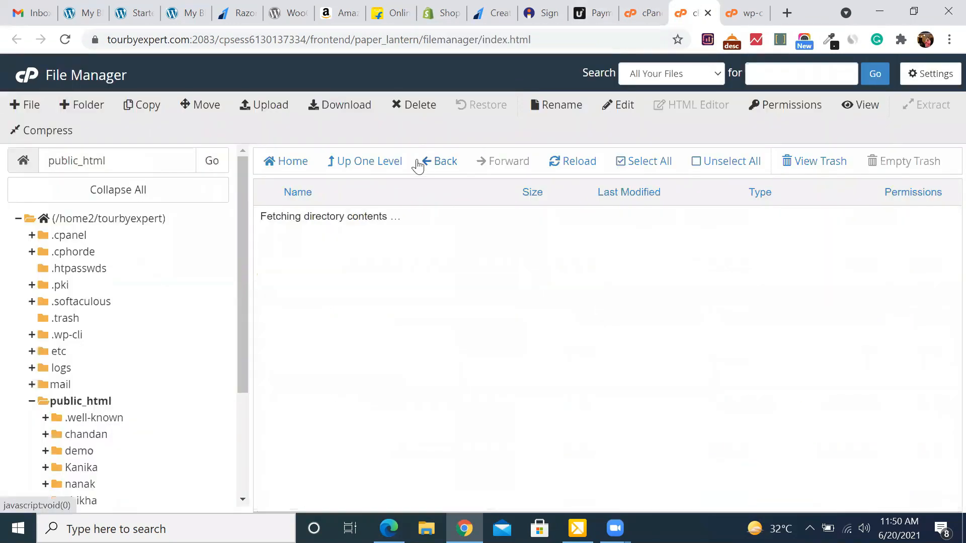
{"action": "left_click", "coordinate": [263, 267]}
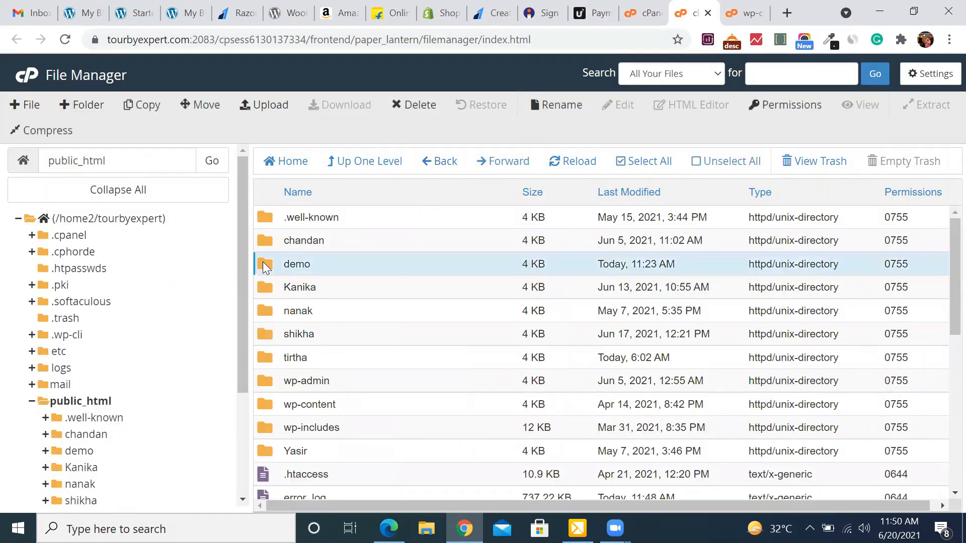
{"action": "left_click", "coordinate": [412, 107]}
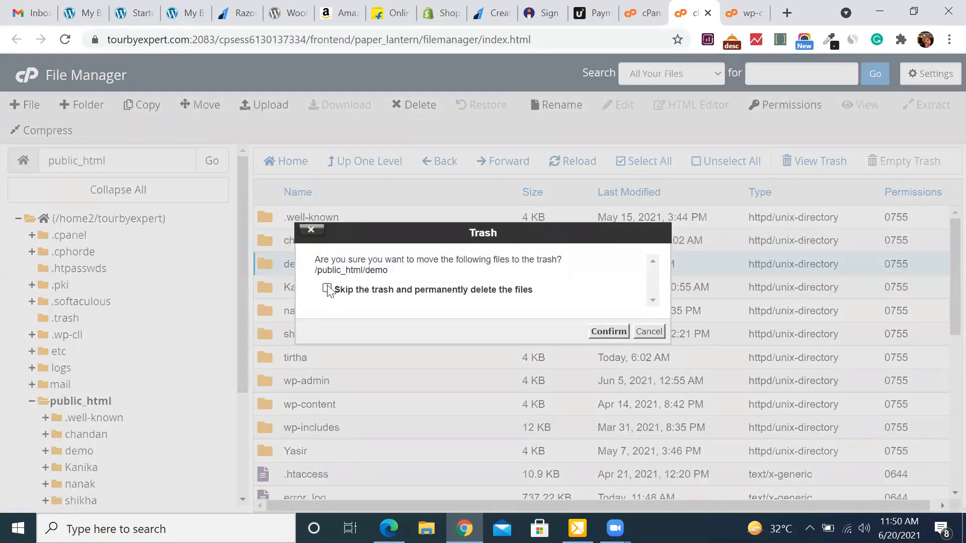
{"action": "left_click", "coordinate": [609, 332]}
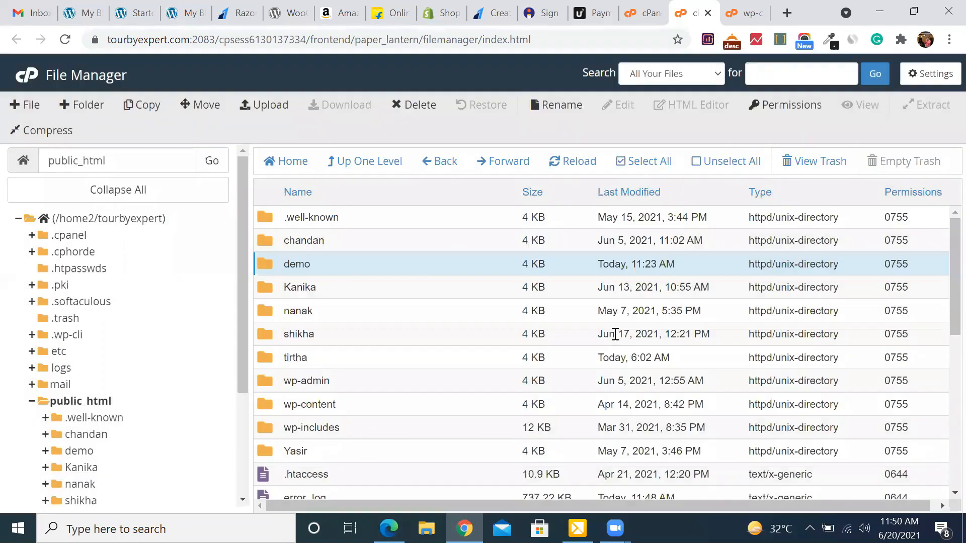
{"action": "left_click", "coordinate": [758, 7]}
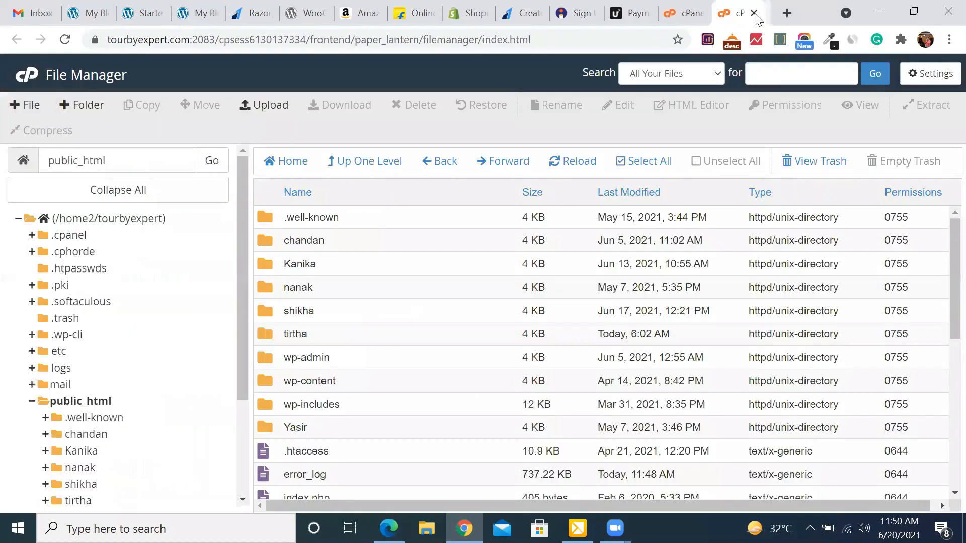
{"action": "left_click", "coordinate": [758, 13]}
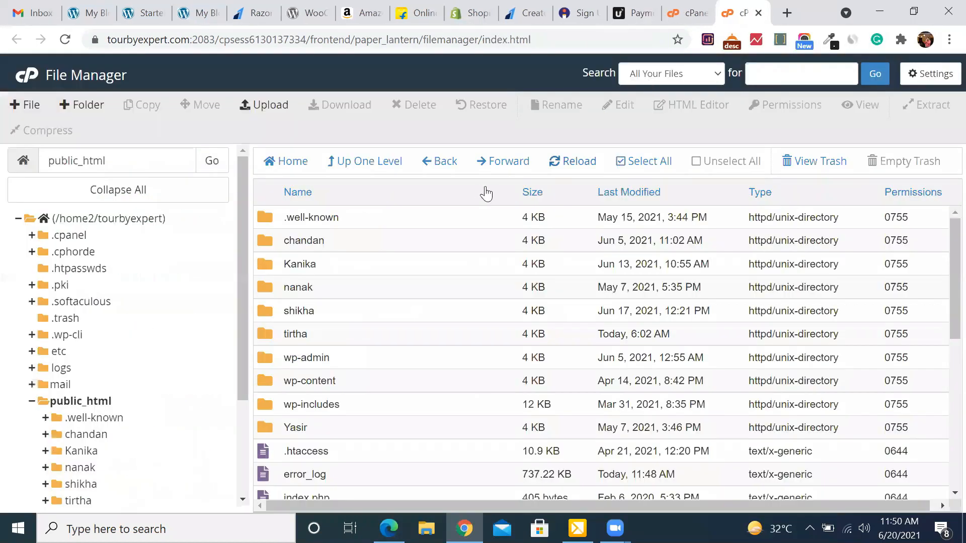
{"action": "left_click", "coordinate": [89, 401]}
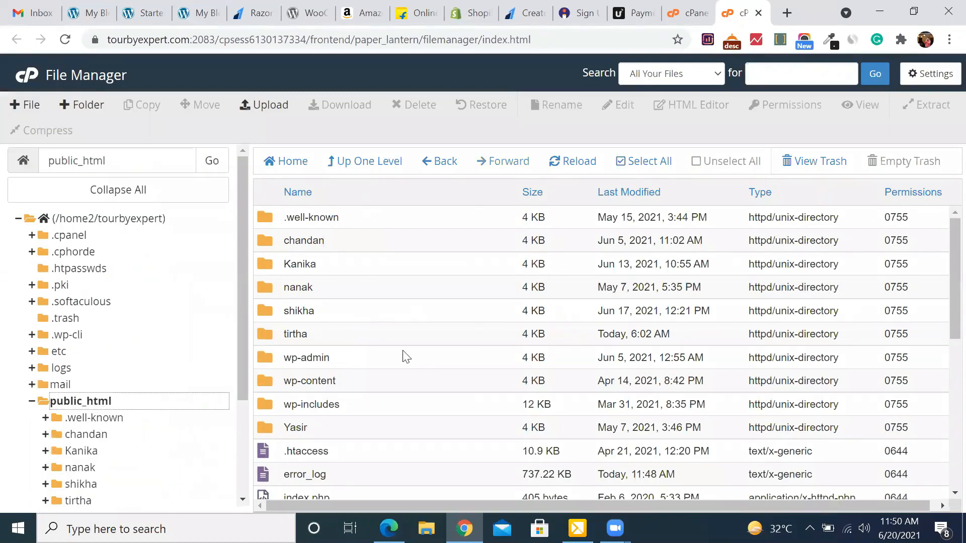
Leave the MySQL Databases page for the cPanel home page and open WordPress Manager by Softaculous.
{"action": "left_click", "coordinate": [688, 12]}
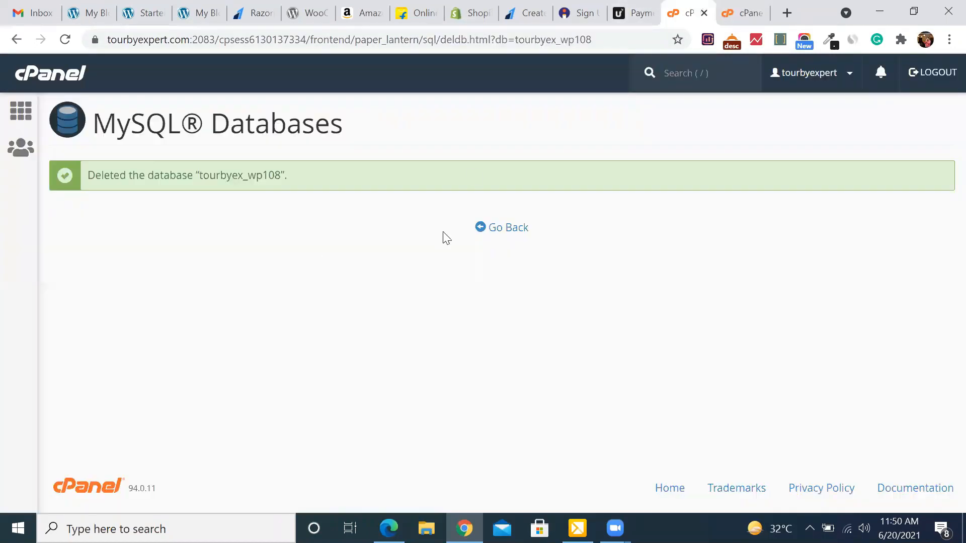
{"action": "left_click", "coordinate": [492, 231]}
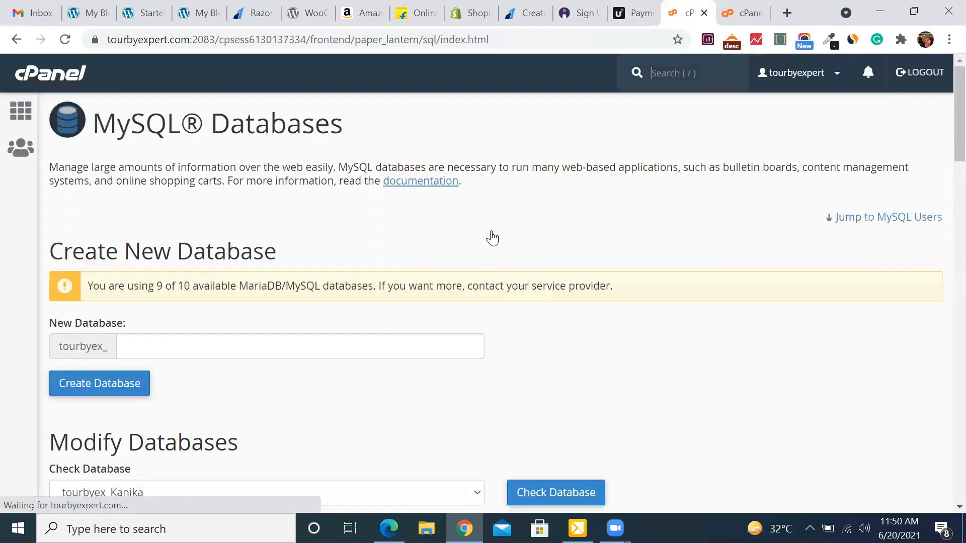
{"action": "left_click", "coordinate": [55, 76]}
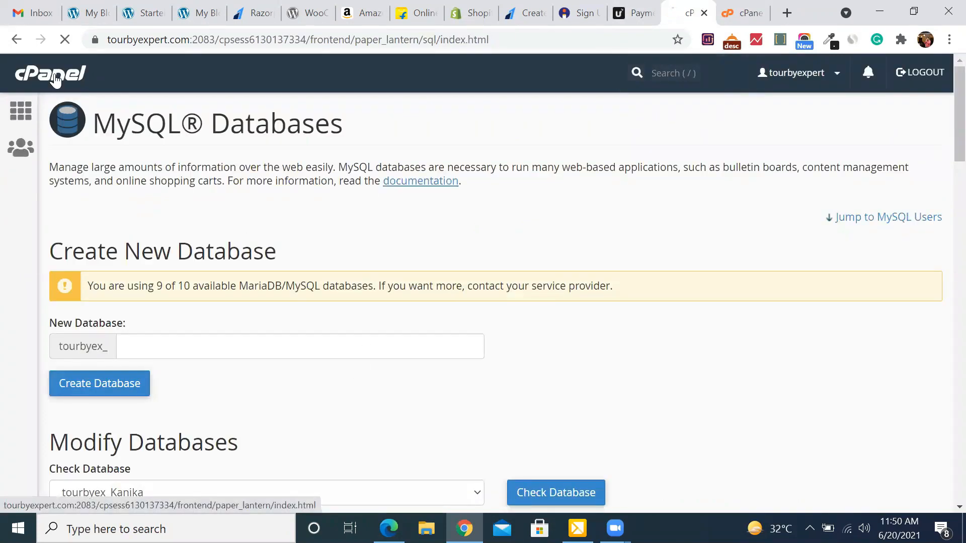
{"action": "scroll", "coordinate": [316, 384], "scroll_direction": "down", "scroll_amount": 10}
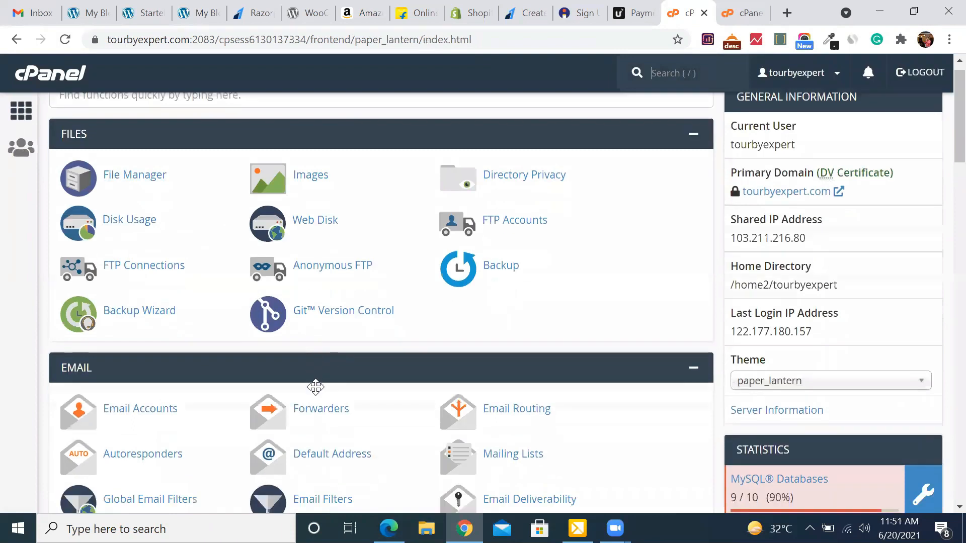
{"action": "scroll", "coordinate": [315, 386], "scroll_direction": "down", "scroll_amount": 13}
{"action": "scroll", "coordinate": [316, 390], "scroll_direction": "up", "scroll_amount": 3}
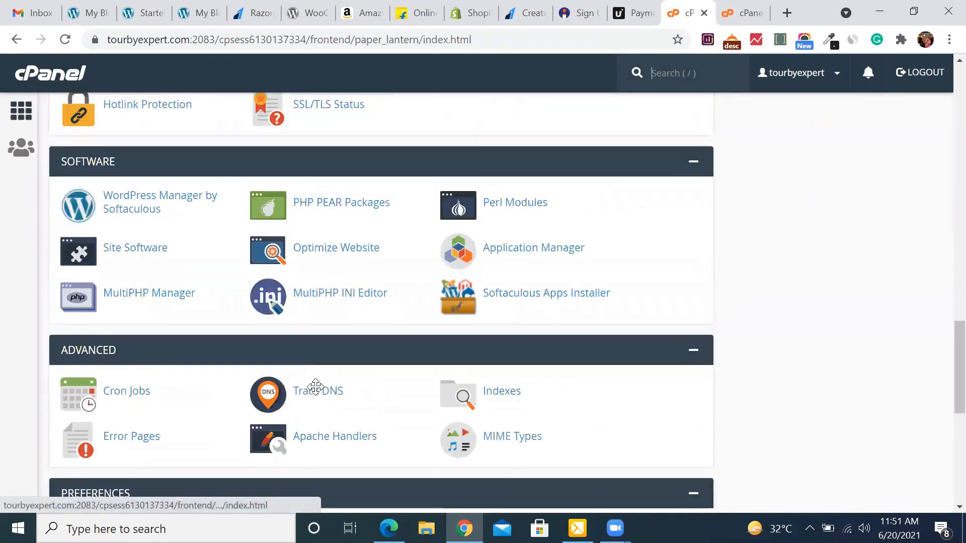
{"action": "left_click", "coordinate": [145, 257]}
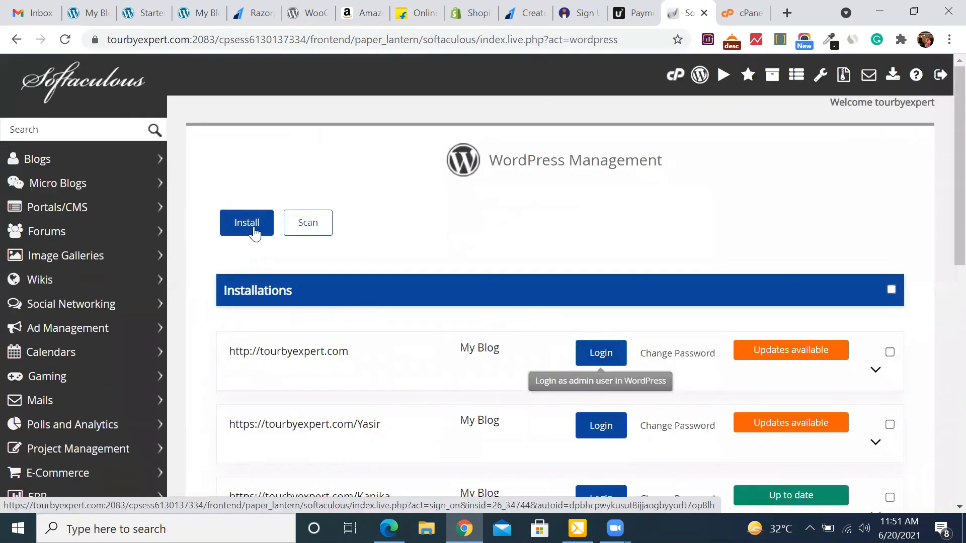
{"action": "left_click", "coordinate": [248, 224]}
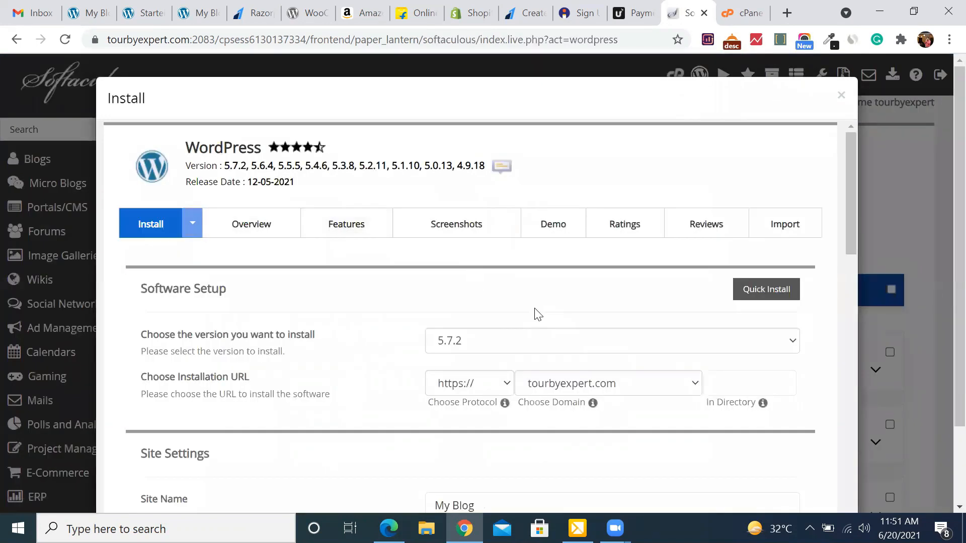
{"action": "scroll", "coordinate": [539, 314], "scroll_direction": "down", "scroll_amount": 2}
{"action": "left_click", "coordinate": [720, 272]}
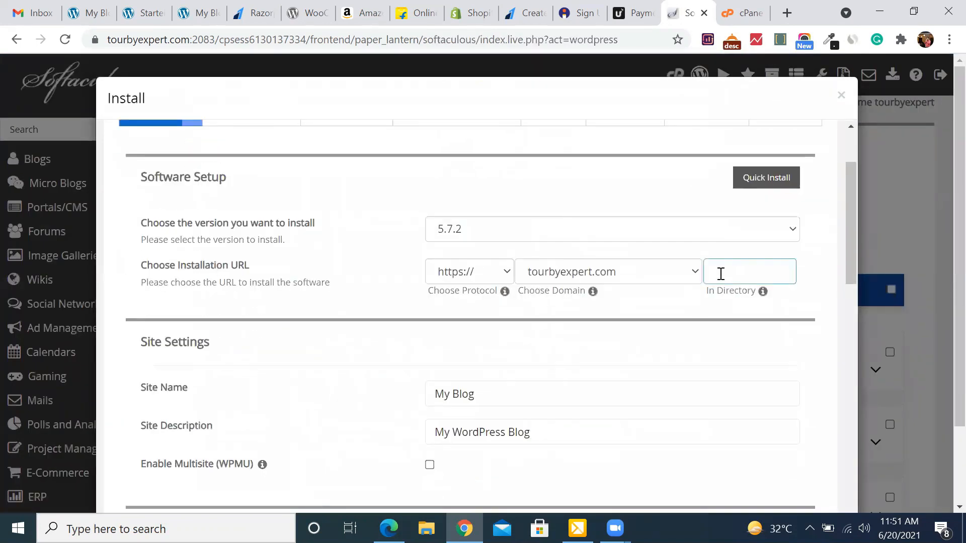
{"action": "type", "text": "demo"}
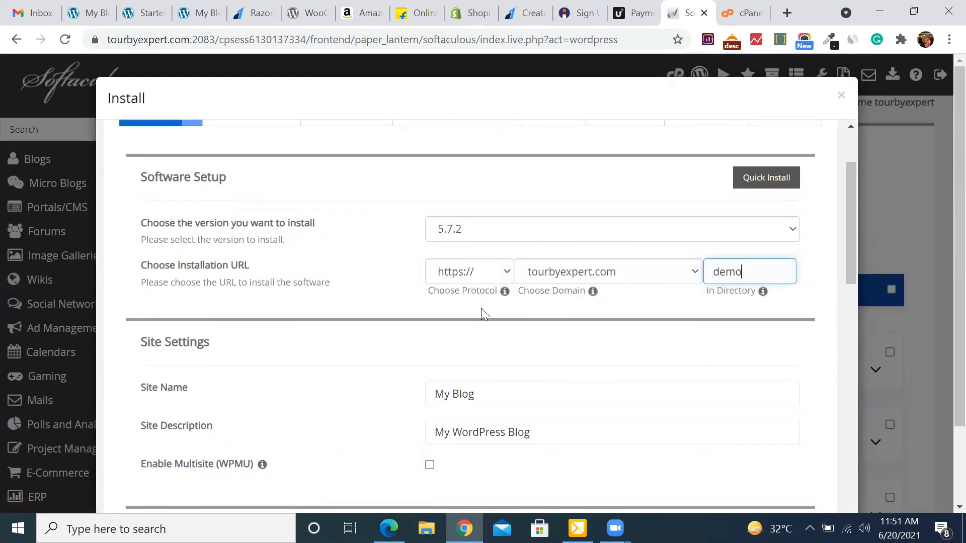
{"action": "scroll", "coordinate": [535, 379], "scroll_direction": "down", "scroll_amount": 3}
{"action": "scroll", "coordinate": [624, 292], "scroll_direction": "up", "scroll_amount": 2}
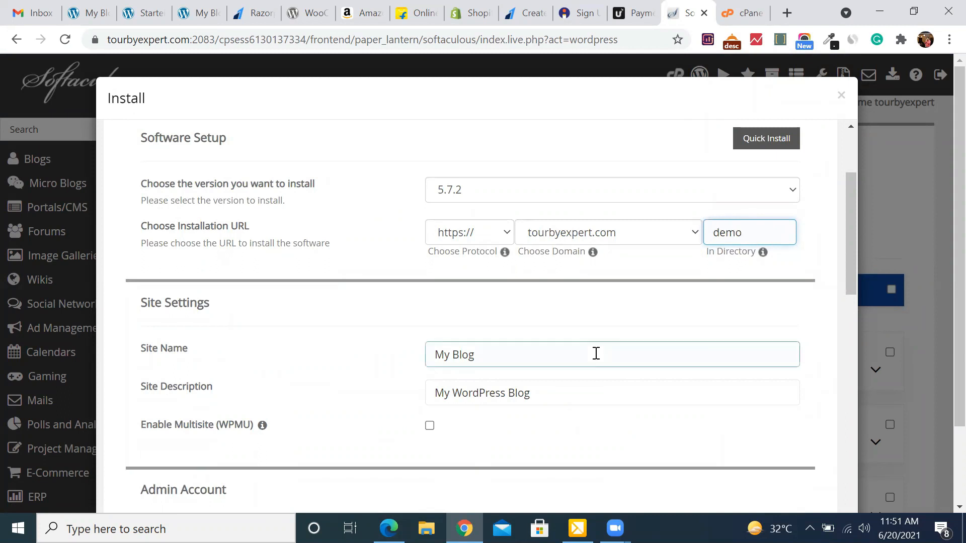
{"action": "scroll", "coordinate": [596, 351], "scroll_direction": "down", "scroll_amount": 1}
{"action": "scroll", "coordinate": [676, 270], "scroll_direction": "up", "scroll_amount": 1}
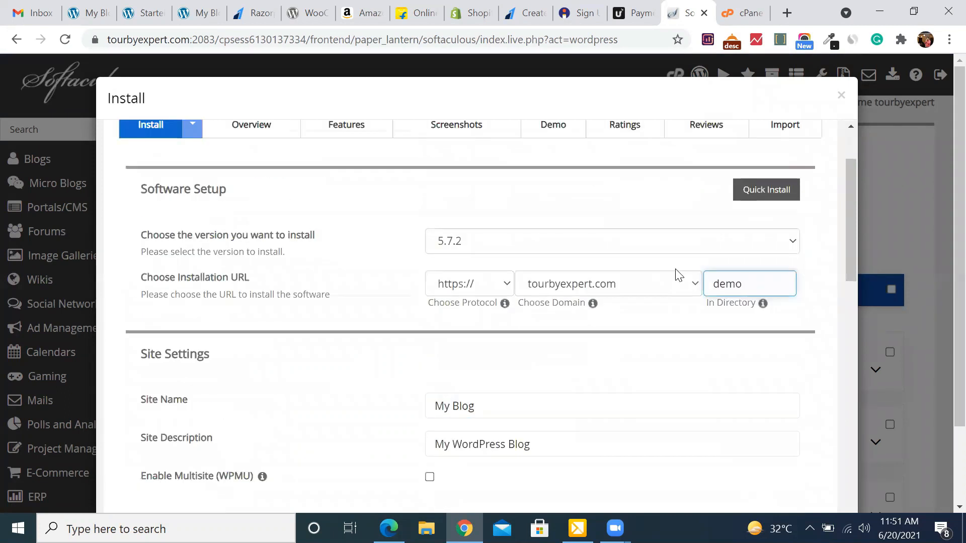
{"action": "scroll", "coordinate": [676, 270], "scroll_direction": "down", "scroll_amount": 5}
{"action": "scroll", "coordinate": [677, 269], "scroll_direction": "down", "scroll_amount": 10}
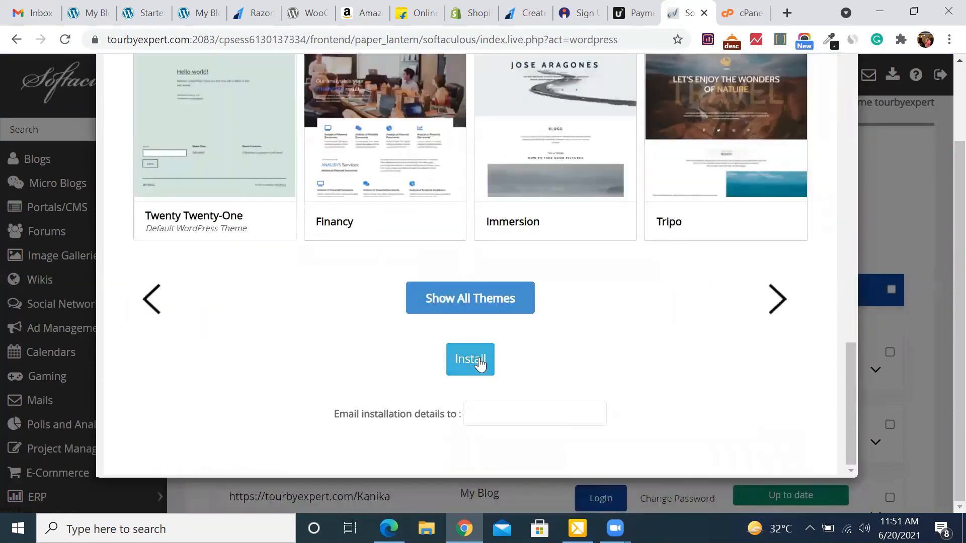
{"action": "left_click", "coordinate": [471, 359]}
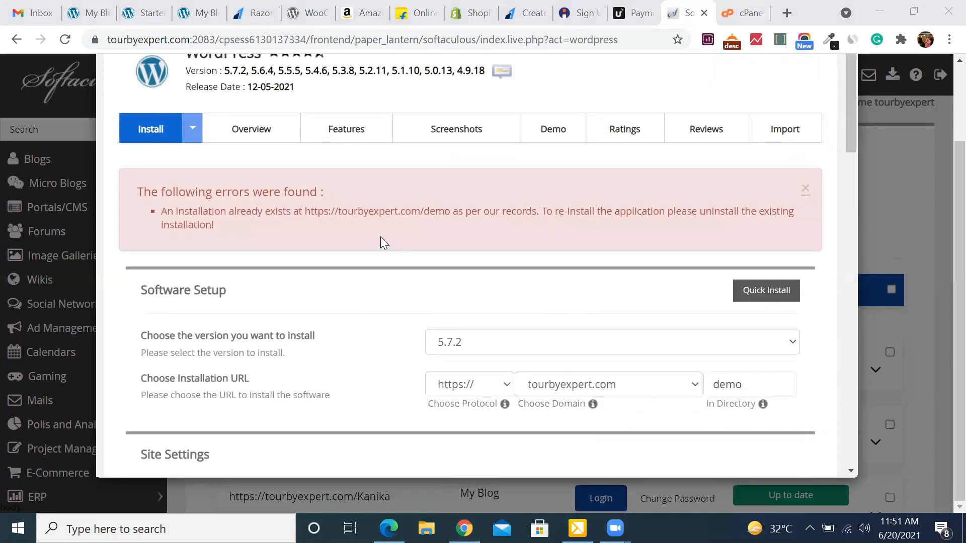
Dismiss the task progress alert, close the Softaculous page and return to the cPanel home page from File Manager.
{"action": "key", "text": "ctrl+Tab"}
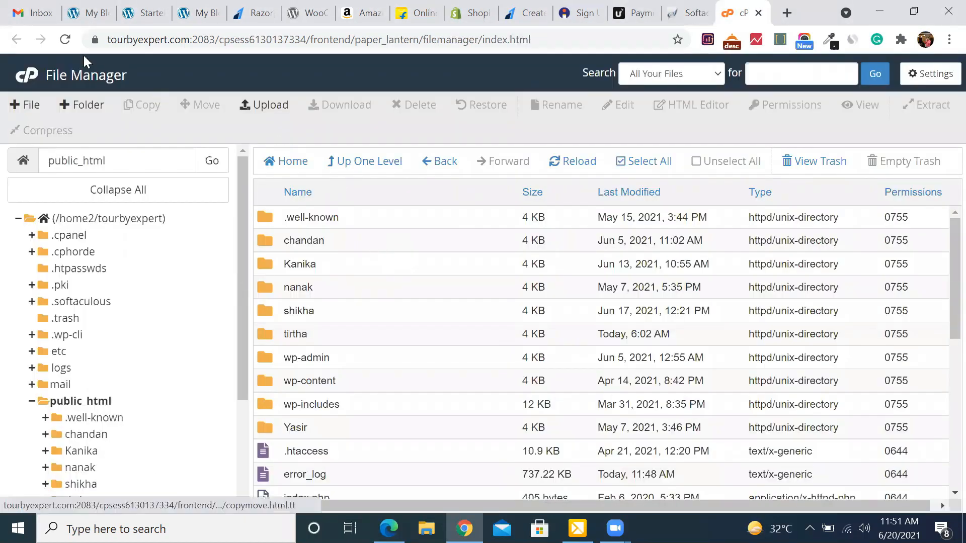
{"action": "left_click", "coordinate": [66, 42]}
{"action": "key", "text": "ctrl+shift+Tab"}
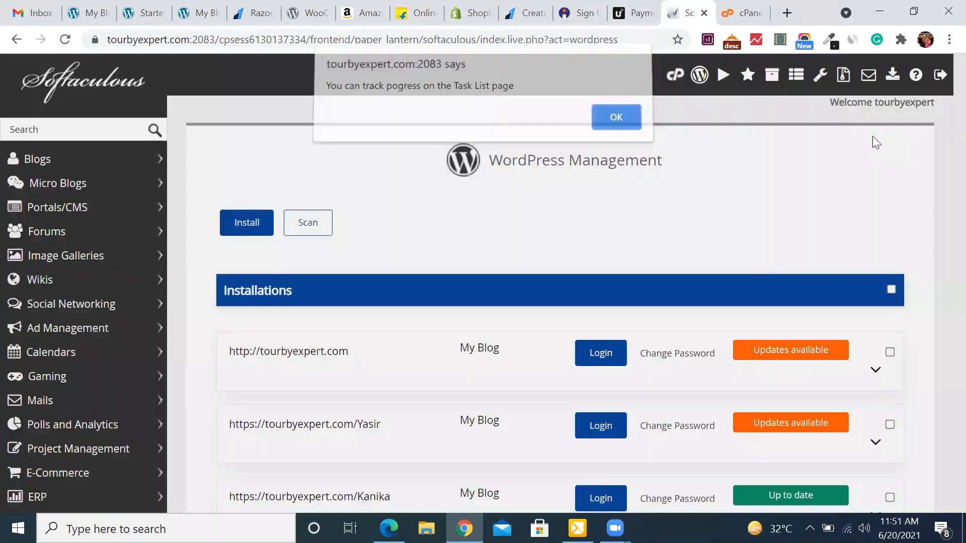
{"action": "left_click", "coordinate": [616, 124]}
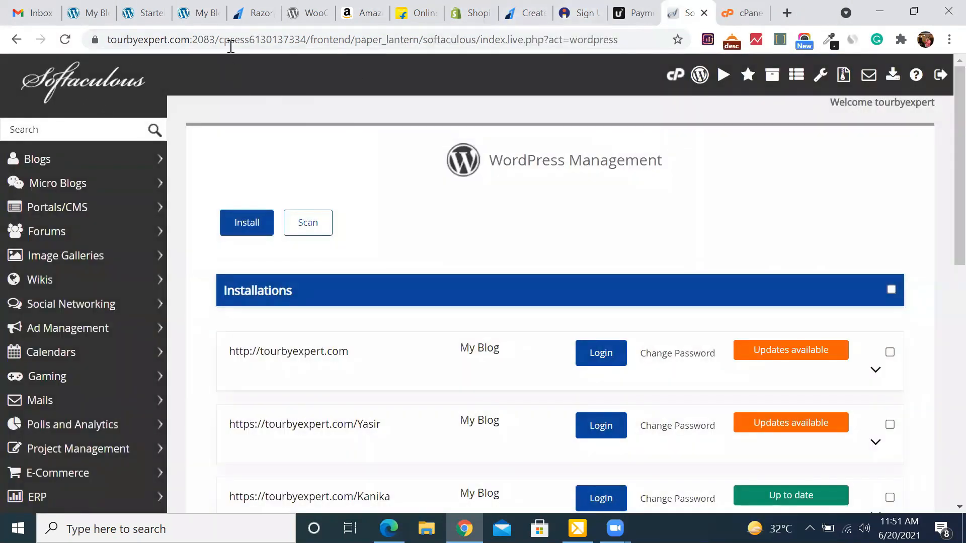
{"action": "key", "text": "ctrl+w"}
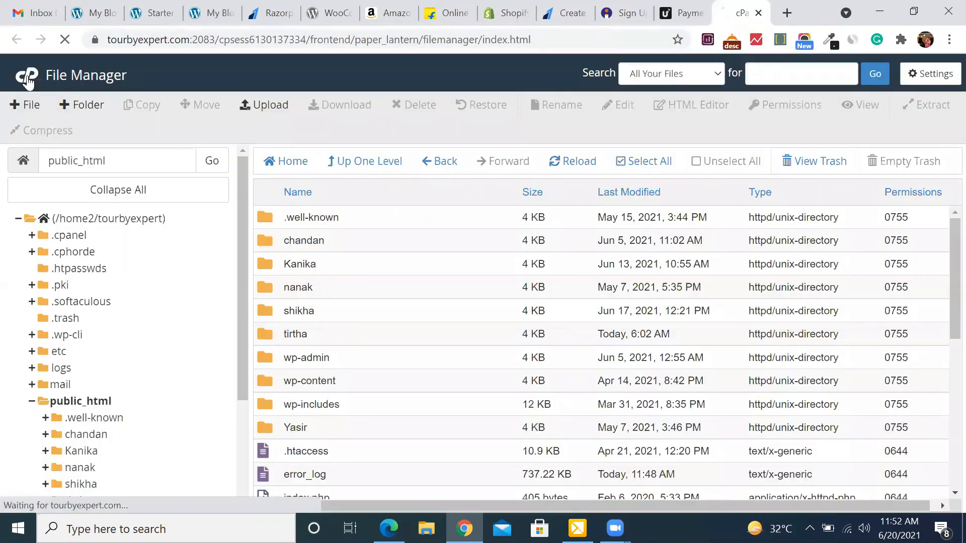
{"action": "left_click", "coordinate": [27, 80]}
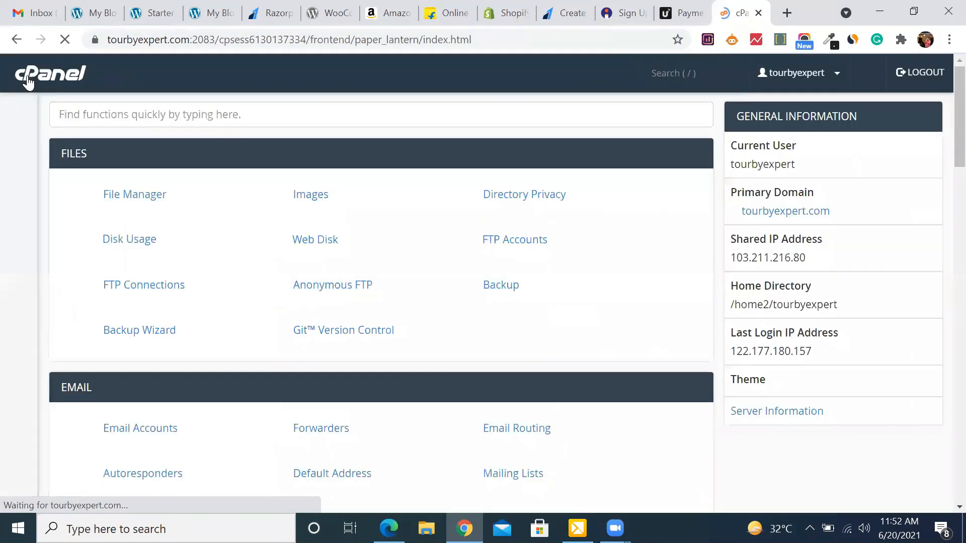
Check the contents of public_html and the home directory in File Manager, and return to the cPanel home page.
{"action": "left_click", "coordinate": [134, 198]}
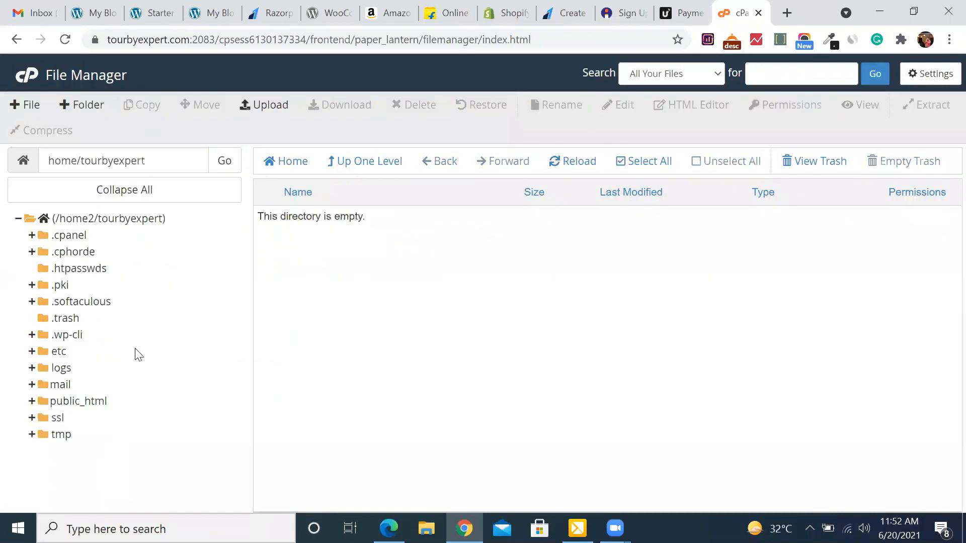
{"action": "left_click", "coordinate": [90, 404]}
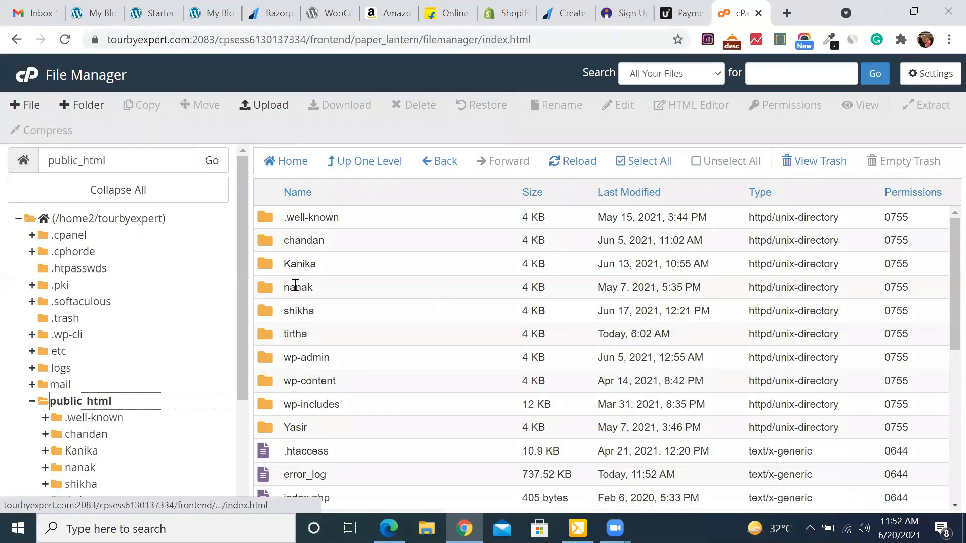
{"action": "left_click", "coordinate": [346, 161]}
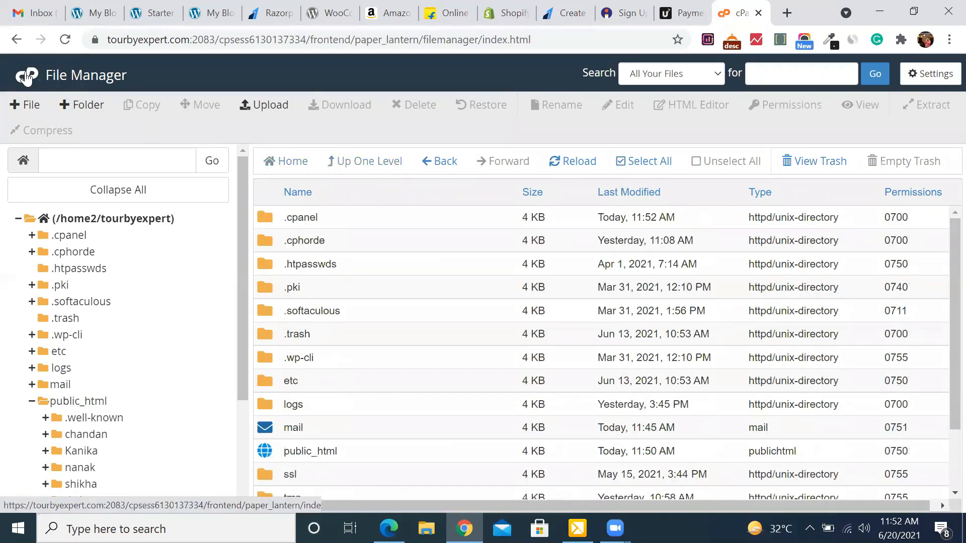
{"action": "left_click", "coordinate": [25, 77]}
{"action": "scroll", "coordinate": [279, 309], "scroll_direction": "down", "scroll_amount": 1}
{"action": "scroll", "coordinate": [279, 308], "scroll_direction": "down", "scroll_amount": 20}
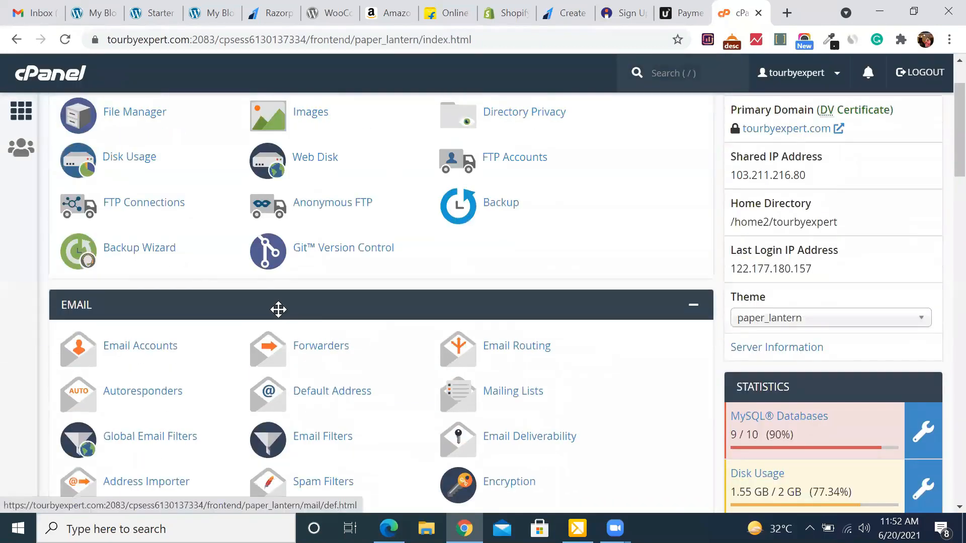
{"action": "scroll", "coordinate": [279, 310], "scroll_direction": "down", "scroll_amount": 5}
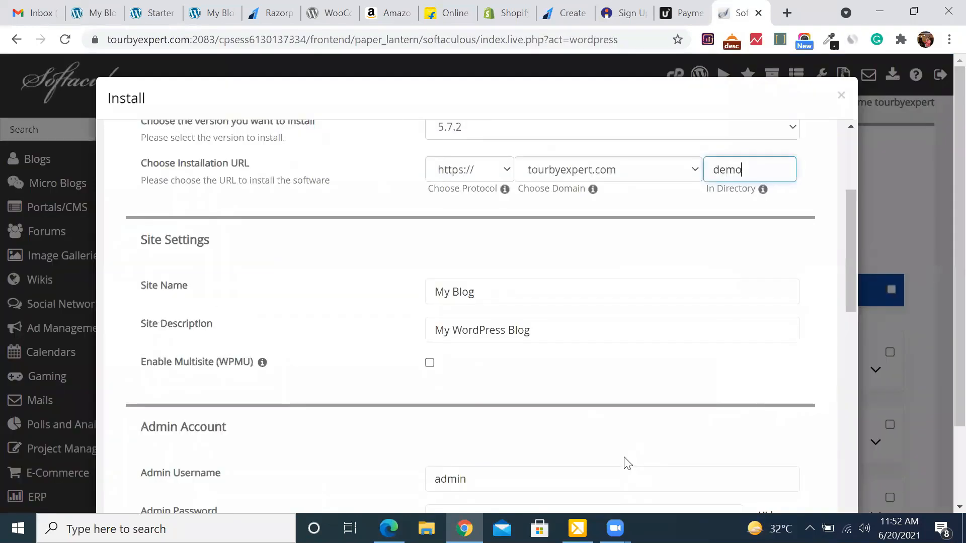
{"action": "scroll", "coordinate": [625, 461], "scroll_direction": "down", "scroll_amount": 10}
{"action": "scroll", "coordinate": [564, 442], "scroll_direction": "down", "scroll_amount": 5}
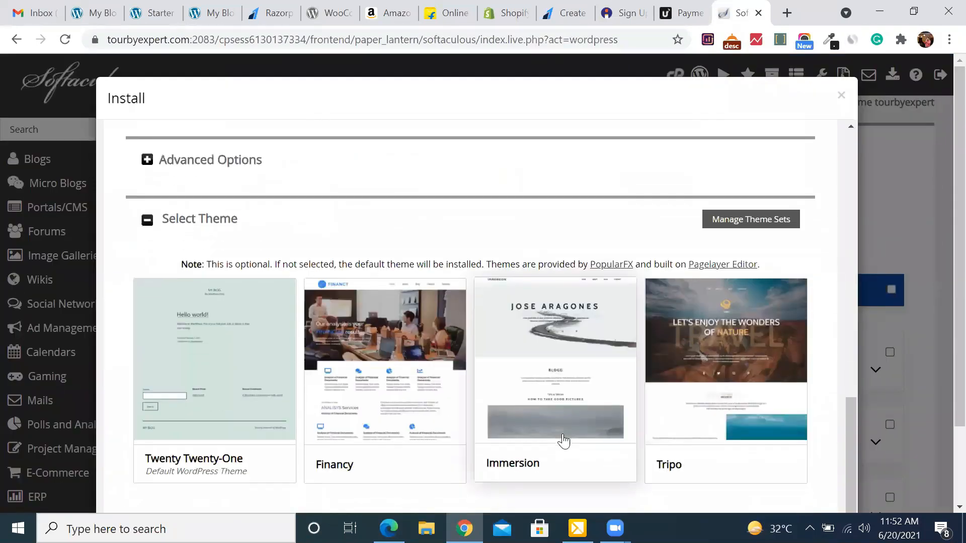
{"action": "scroll", "coordinate": [473, 453], "scroll_direction": "up", "scroll_amount": 2}
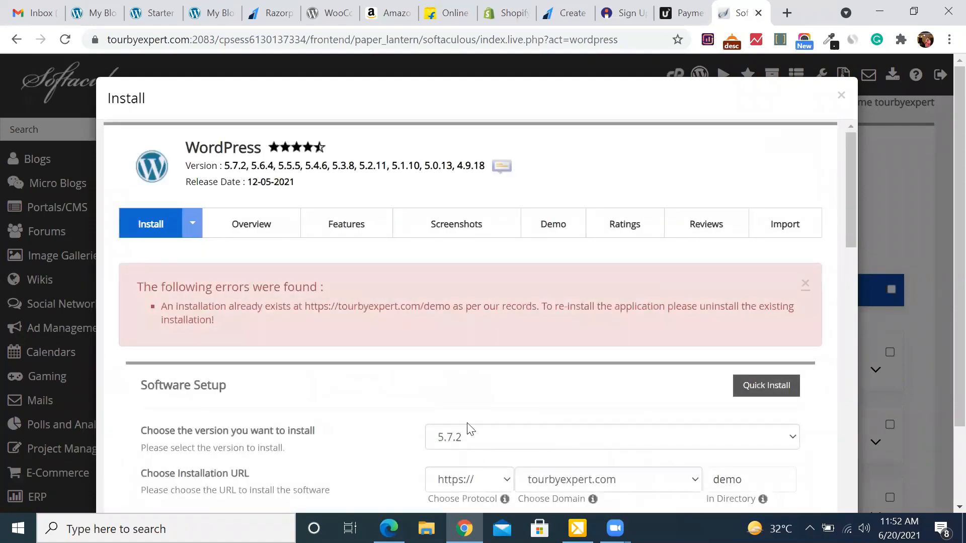
Review the installation error and its site address, and leave the Softaculous installer for the cPanel home page.
{"action": "left_click_drag", "start_coordinate": [452, 307], "coordinate": [305, 307]}
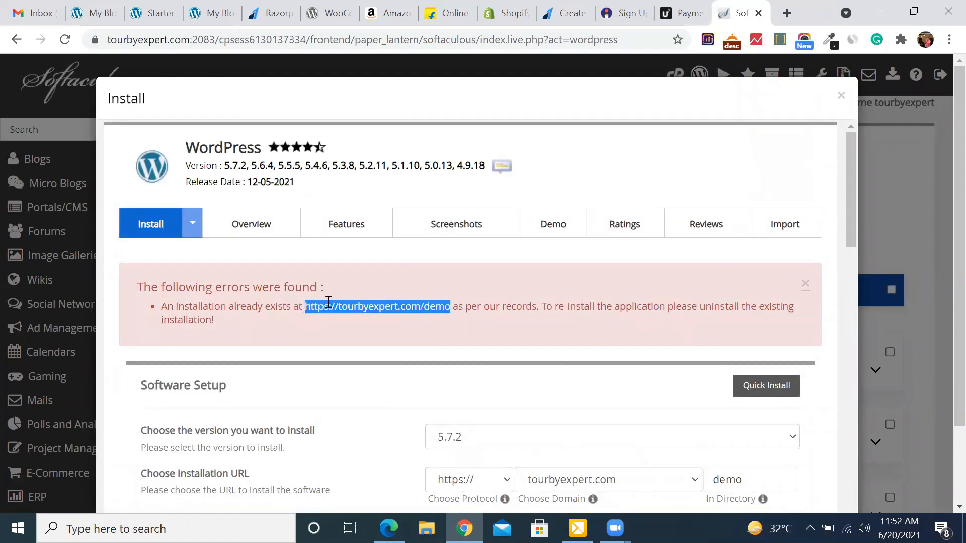
{"action": "scroll", "coordinate": [628, 363], "scroll_direction": "down", "scroll_amount": 4}
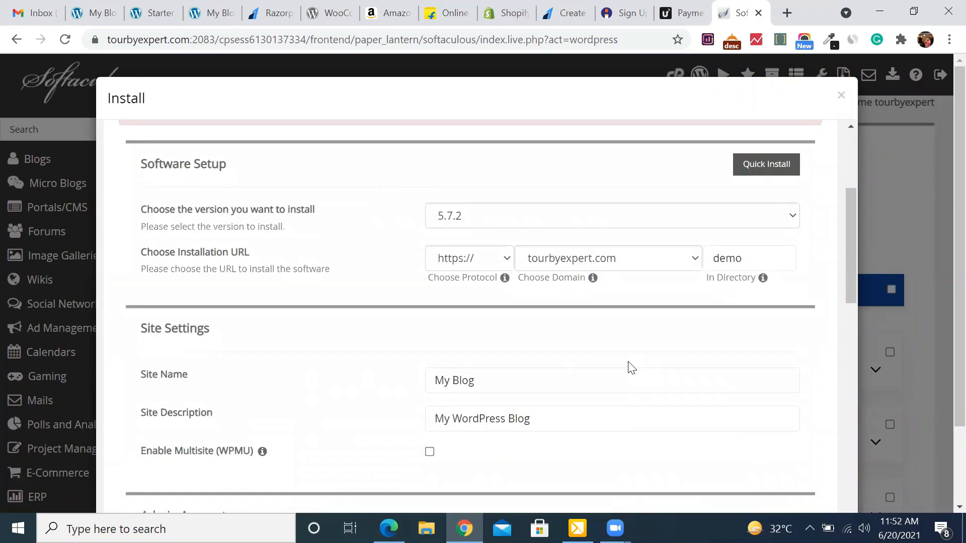
{"action": "scroll", "coordinate": [567, 320], "scroll_direction": "up", "scroll_amount": 4}
{"action": "left_click", "coordinate": [843, 95]}
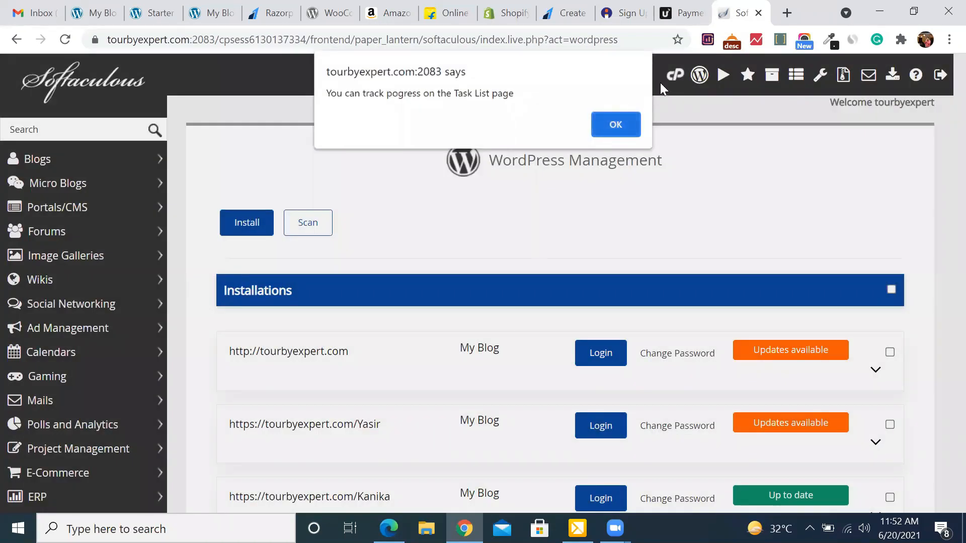
{"action": "left_click", "coordinate": [615, 124]}
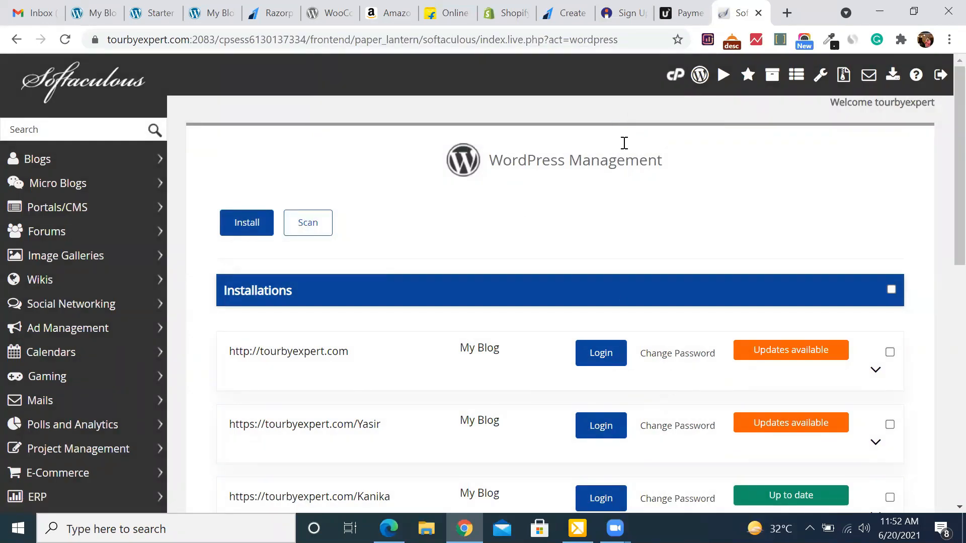
{"action": "left_click", "coordinate": [676, 75]}
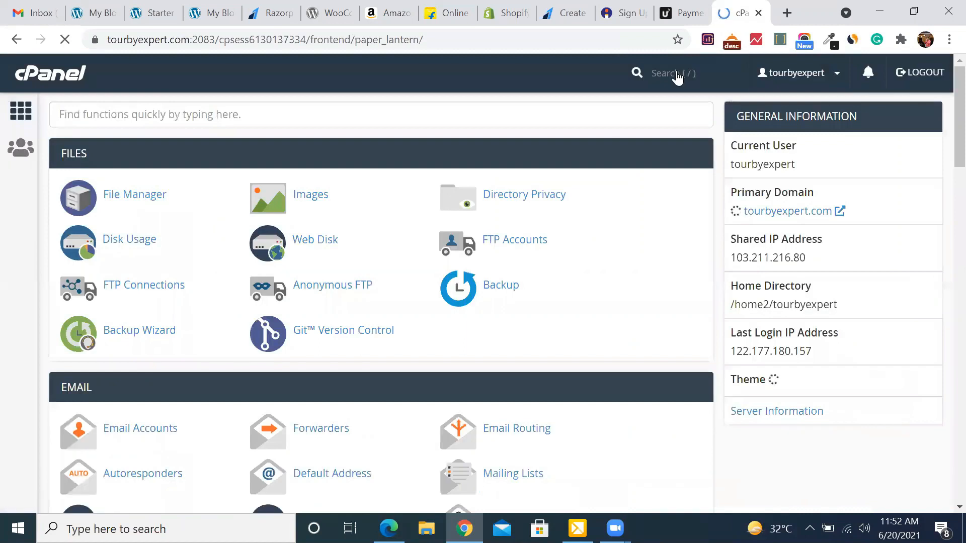
Review the current databases on the MySQL Databases page, and return to the cPanel home page.
{"action": "scroll", "coordinate": [316, 454], "scroll_direction": "down", "scroll_amount": 10}
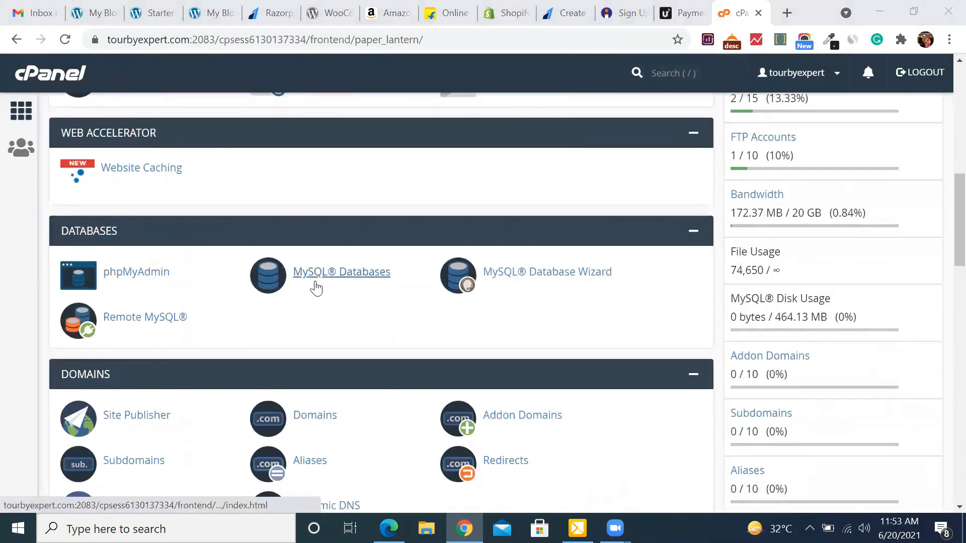
{"action": "left_click", "coordinate": [316, 288]}
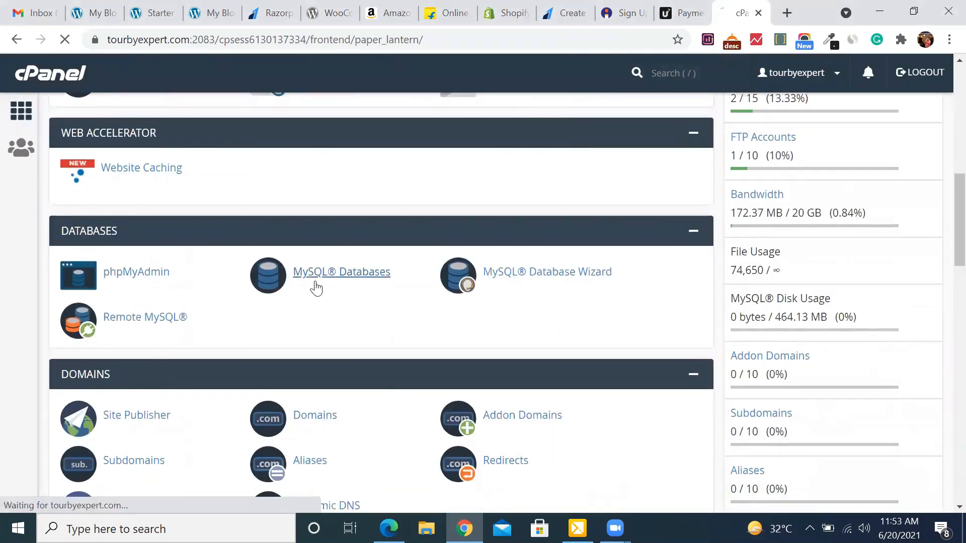
{"action": "scroll", "coordinate": [336, 412], "scroll_direction": "down", "scroll_amount": 3}
{"action": "scroll", "coordinate": [336, 412], "scroll_direction": "down", "scroll_amount": 8}
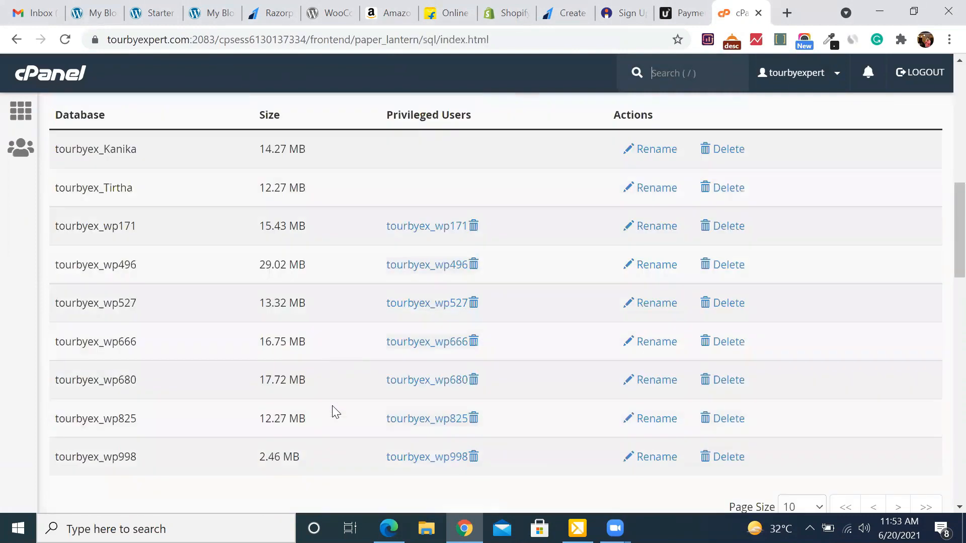
{"action": "scroll", "coordinate": [332, 406], "scroll_direction": "down", "scroll_amount": 3}
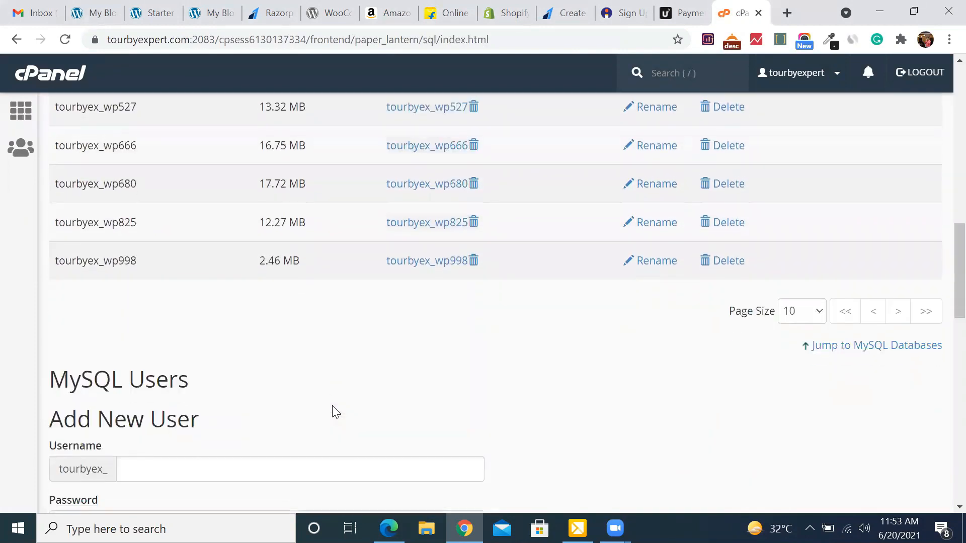
{"action": "scroll", "coordinate": [332, 405], "scroll_direction": "up", "scroll_amount": 10}
{"action": "left_click", "coordinate": [41, 82]}
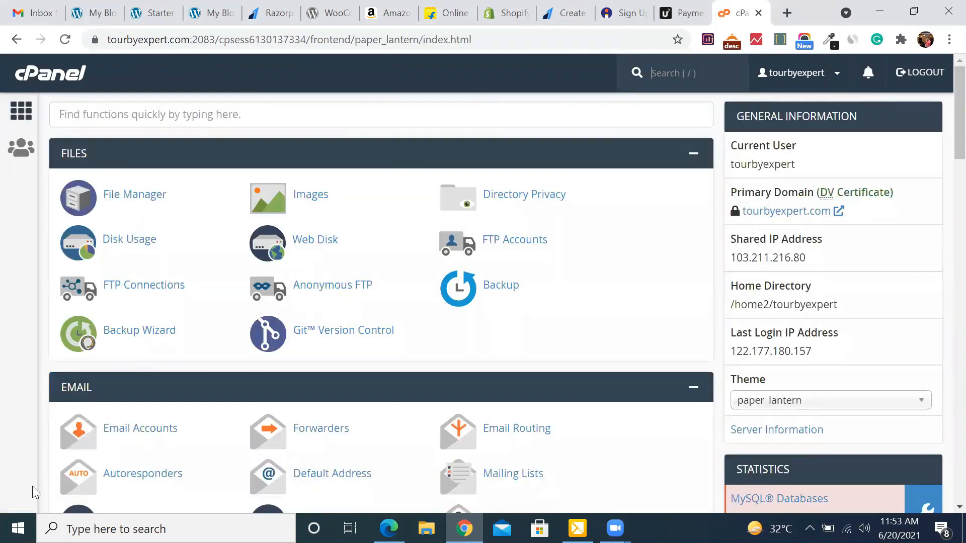
{"action": "scroll", "coordinate": [33, 486], "scroll_direction": "down", "scroll_amount": 16}
{"action": "scroll", "coordinate": [33, 486], "scroll_direction": "down", "scroll_amount": 5}
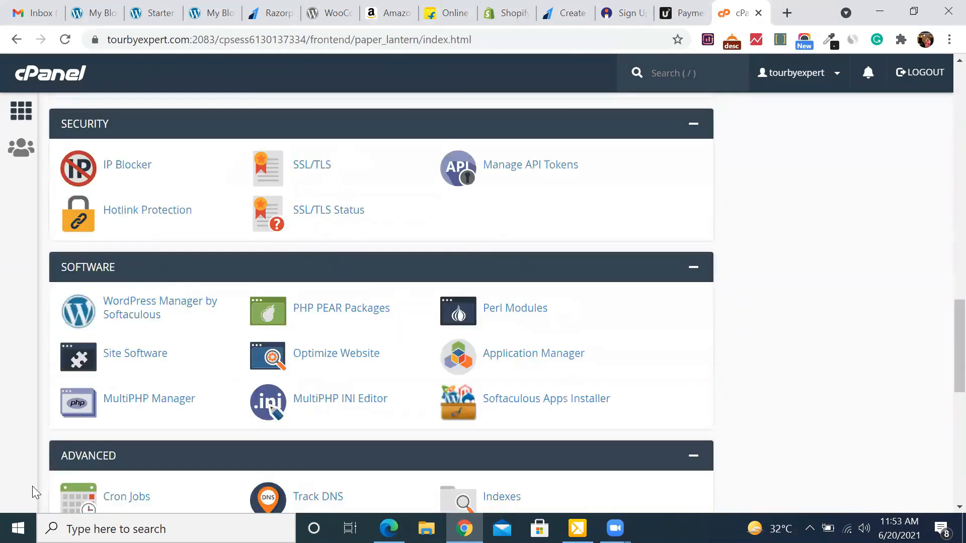
{"action": "scroll", "coordinate": [32, 486], "scroll_direction": "up", "scroll_amount": 3}
{"action": "left_click", "coordinate": [121, 381]}
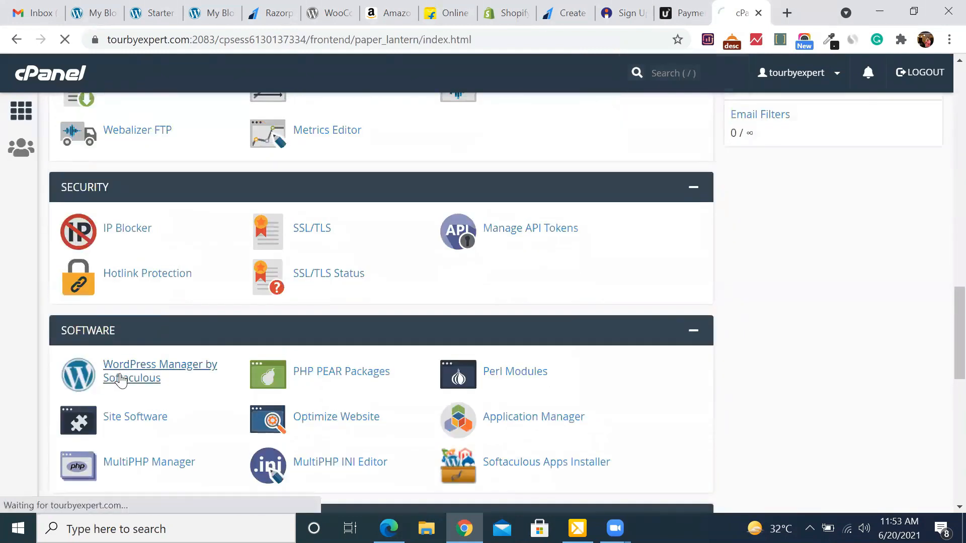
{"action": "left_click", "coordinate": [736, 382]}
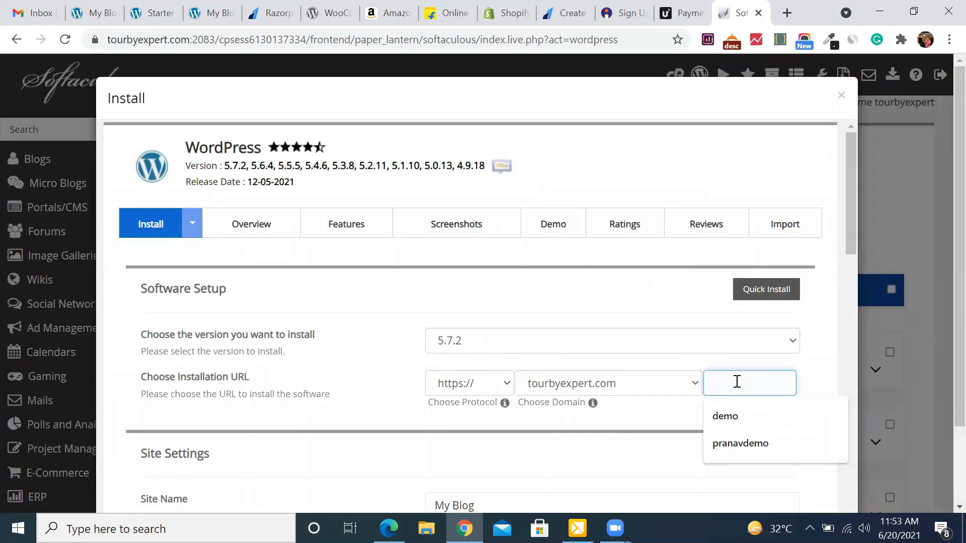
{"action": "type", "text": "pranav"}
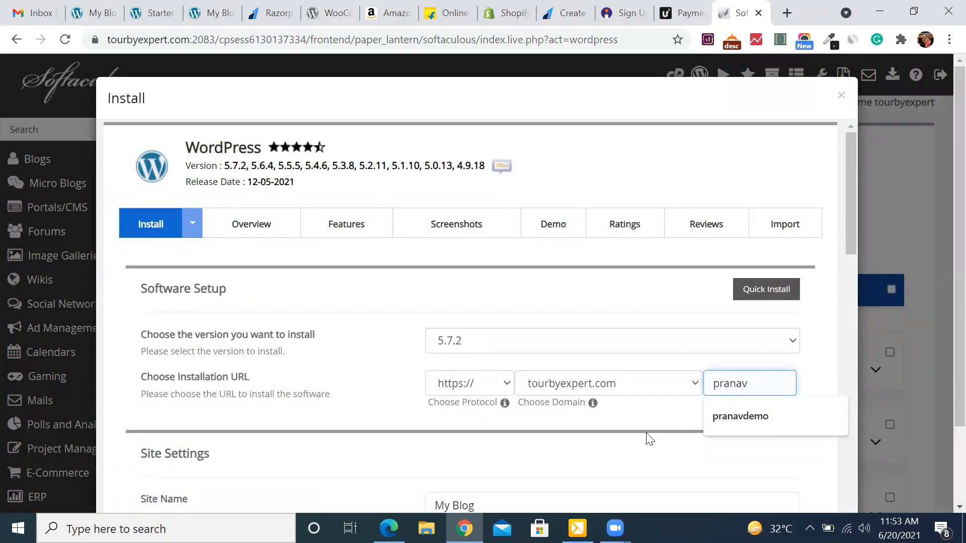
{"action": "scroll", "coordinate": [649, 438], "scroll_direction": "down", "scroll_amount": 6}
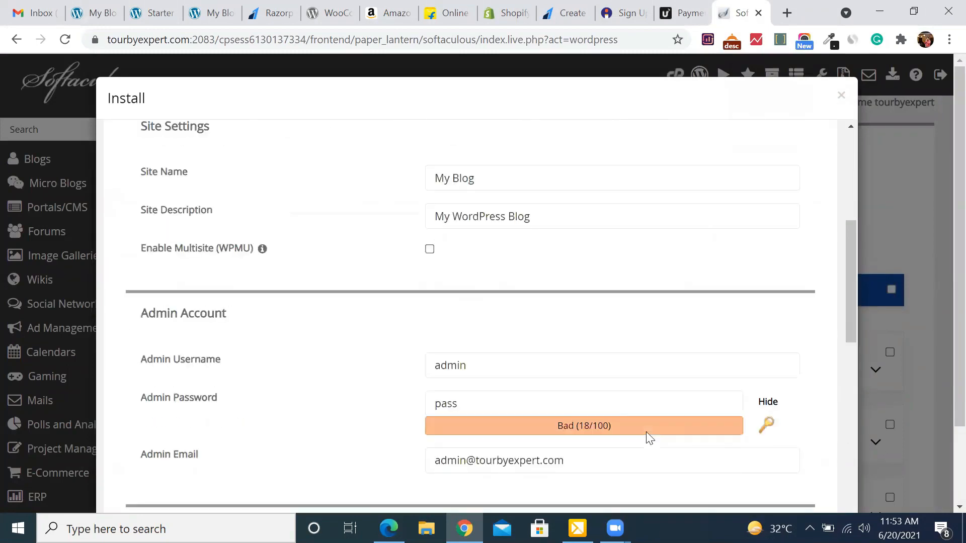
{"action": "scroll", "coordinate": [647, 433], "scroll_direction": "down", "scroll_amount": 6}
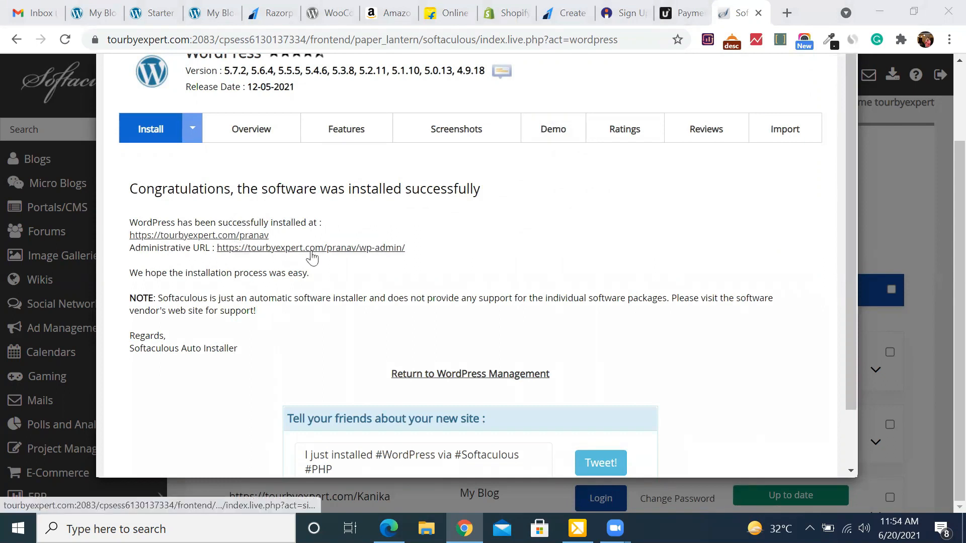
Open the new site's WordPress admin dashboard and go from its installed themes to the Add Themes page.
{"action": "left_click", "coordinate": [319, 252]}
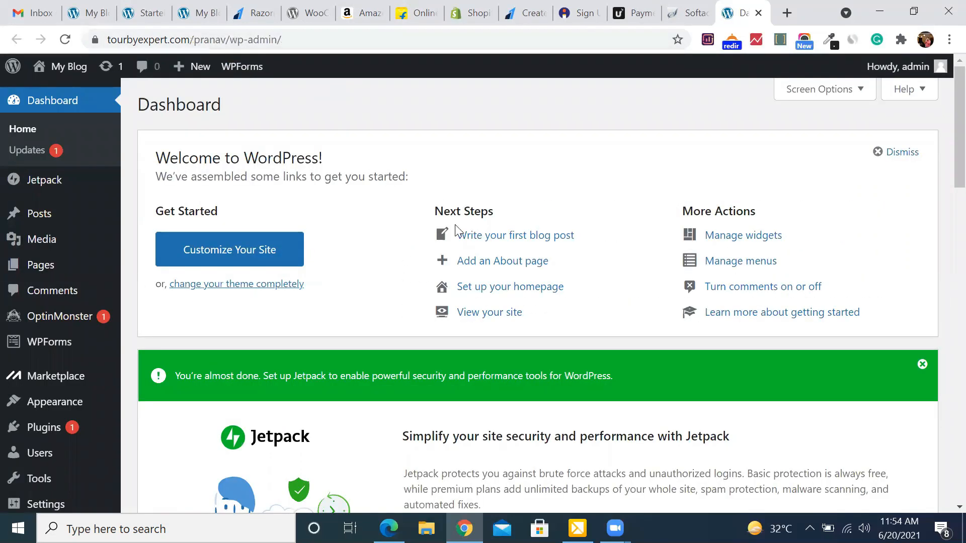
{"action": "scroll", "coordinate": [457, 231], "scroll_direction": "down", "scroll_amount": 3}
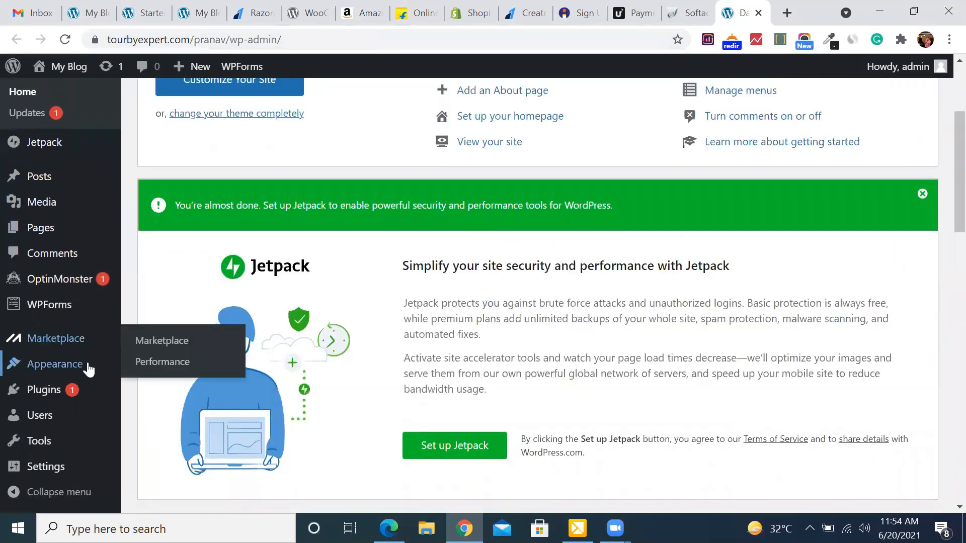
{"action": "mouse_move", "coordinate": [80, 369]}
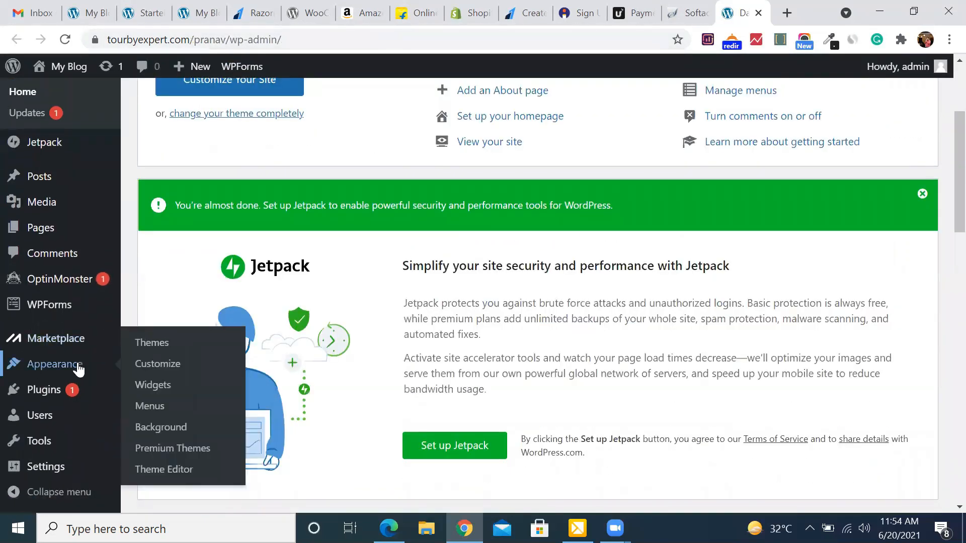
{"action": "left_click", "coordinate": [150, 346]}
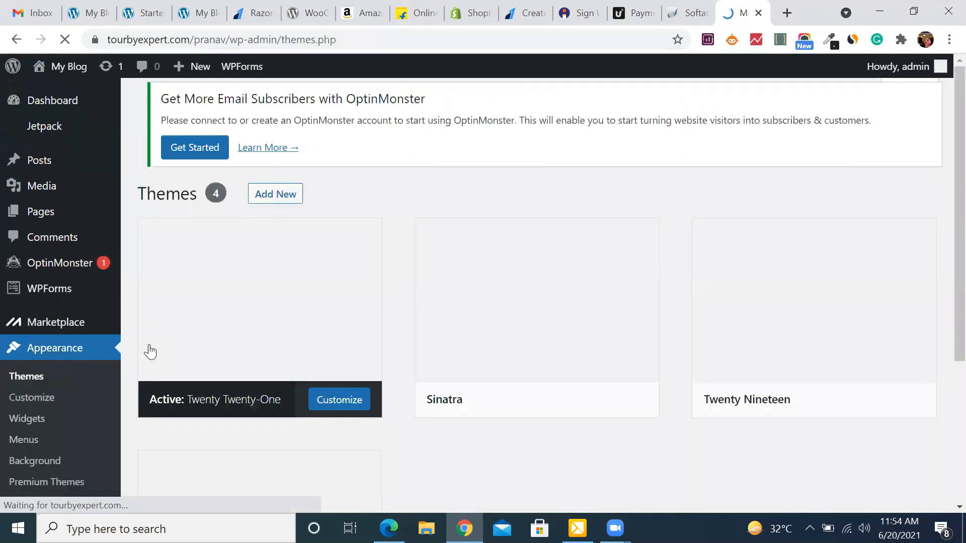
{"action": "scroll", "coordinate": [436, 362], "scroll_direction": "down", "scroll_amount": 2}
{"action": "scroll", "coordinate": [435, 363], "scroll_direction": "up", "scroll_amount": 2}
{"action": "scroll", "coordinate": [523, 330], "scroll_direction": "down", "scroll_amount": 4}
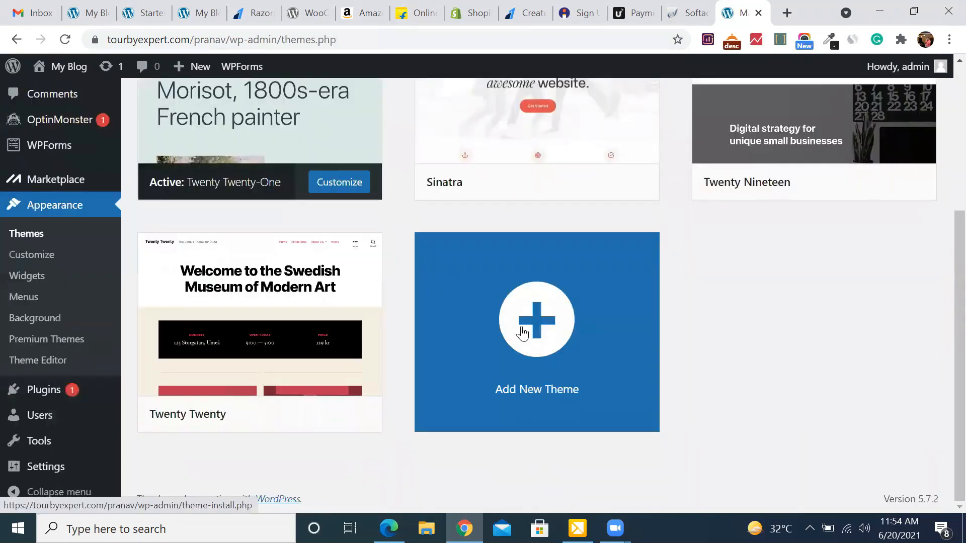
{"action": "left_click", "coordinate": [524, 331]}
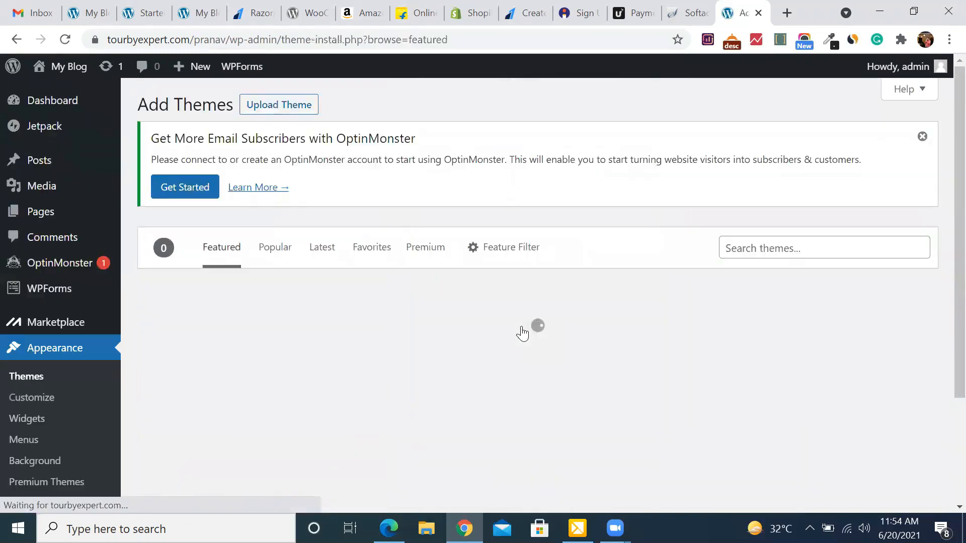
Browse the Popular themes in the theme directory, examining the available designs.
{"action": "left_click", "coordinate": [274, 248]}
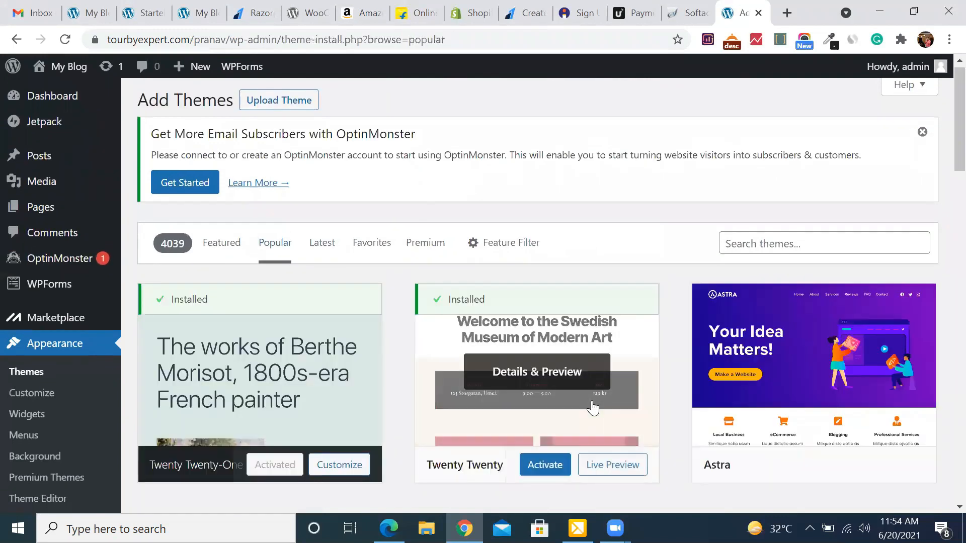
{"action": "scroll", "coordinate": [592, 405], "scroll_direction": "down", "scroll_amount": 3}
{"action": "scroll", "coordinate": [593, 405], "scroll_direction": "down", "scroll_amount": 12}
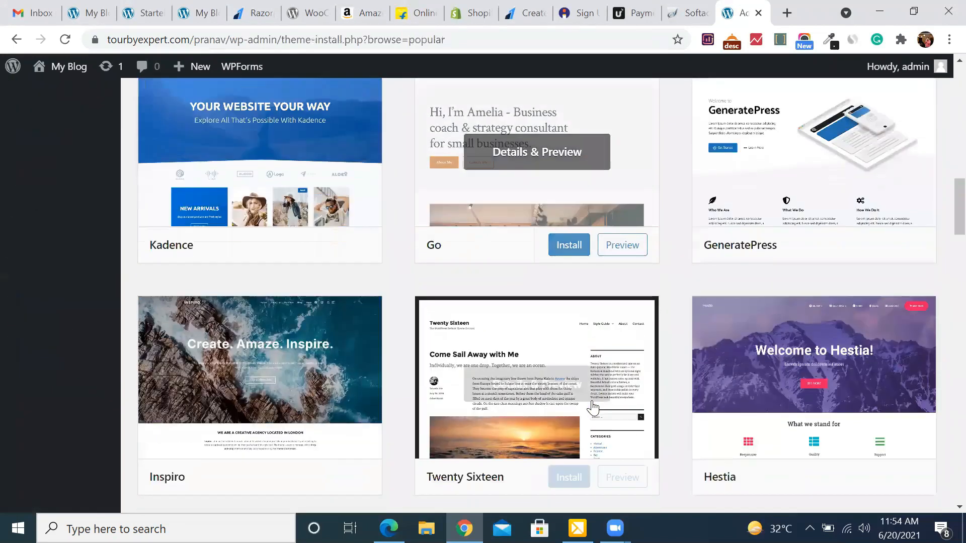
{"action": "scroll", "coordinate": [593, 407], "scroll_direction": "down", "scroll_amount": 12}
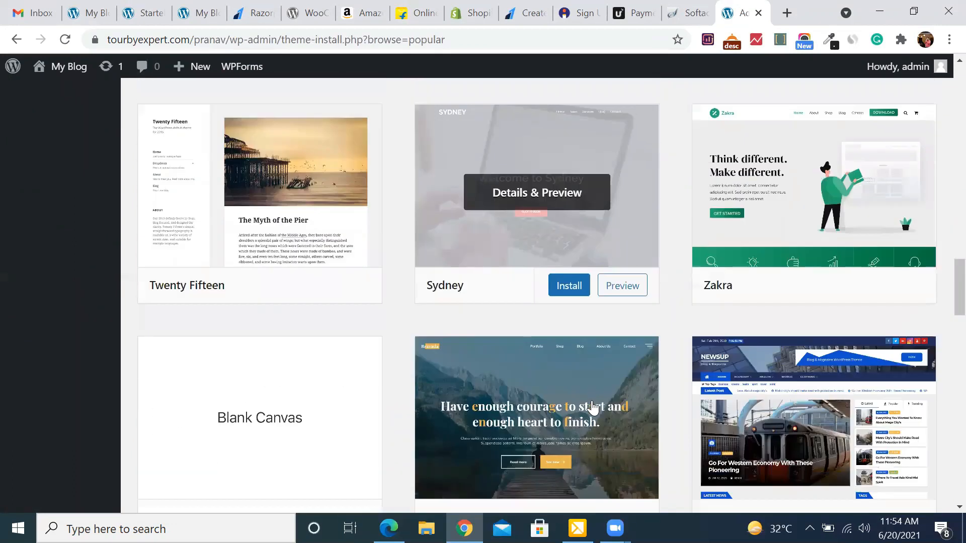
{"action": "scroll", "coordinate": [593, 406], "scroll_direction": "down", "scroll_amount": 6}
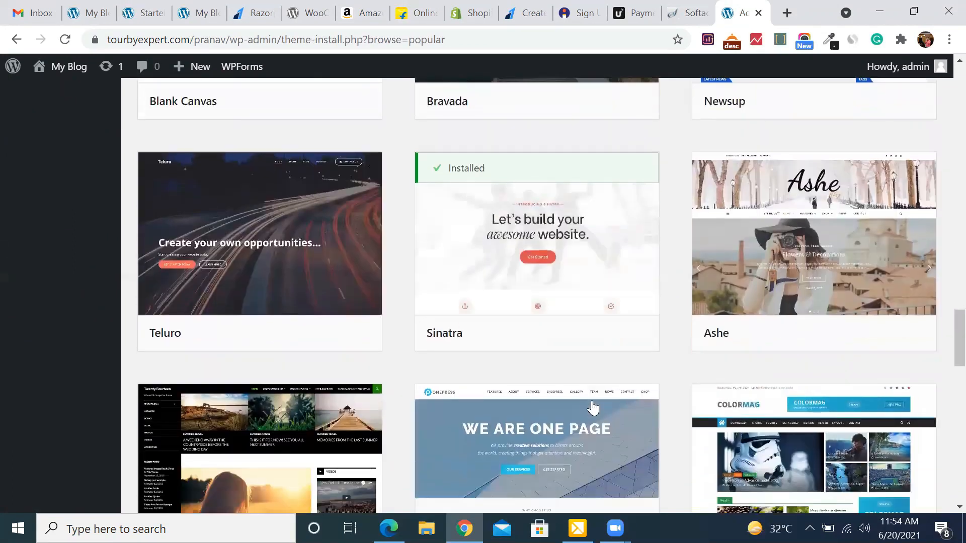
{"action": "scroll", "coordinate": [593, 407], "scroll_direction": "down", "scroll_amount": 4}
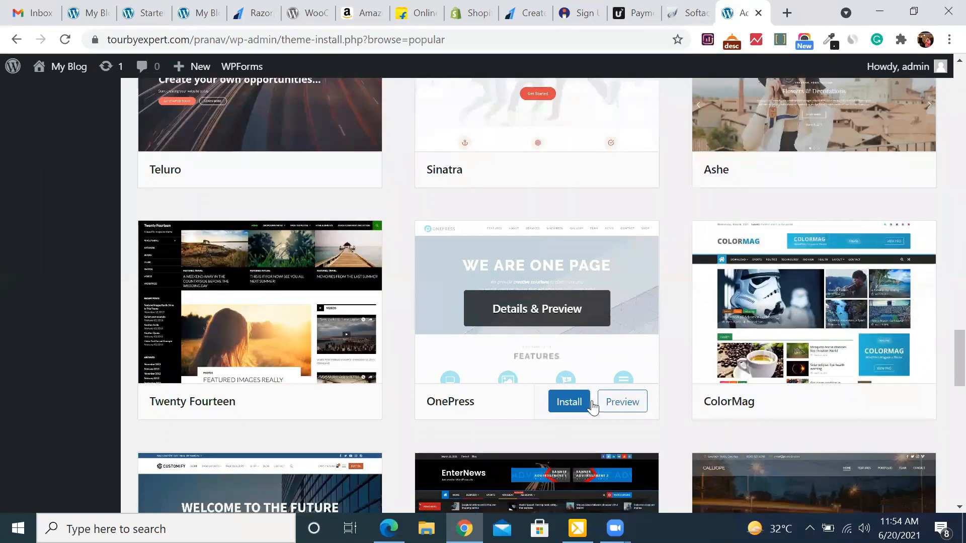
{"action": "scroll", "coordinate": [593, 407], "scroll_direction": "down", "scroll_amount": 3}
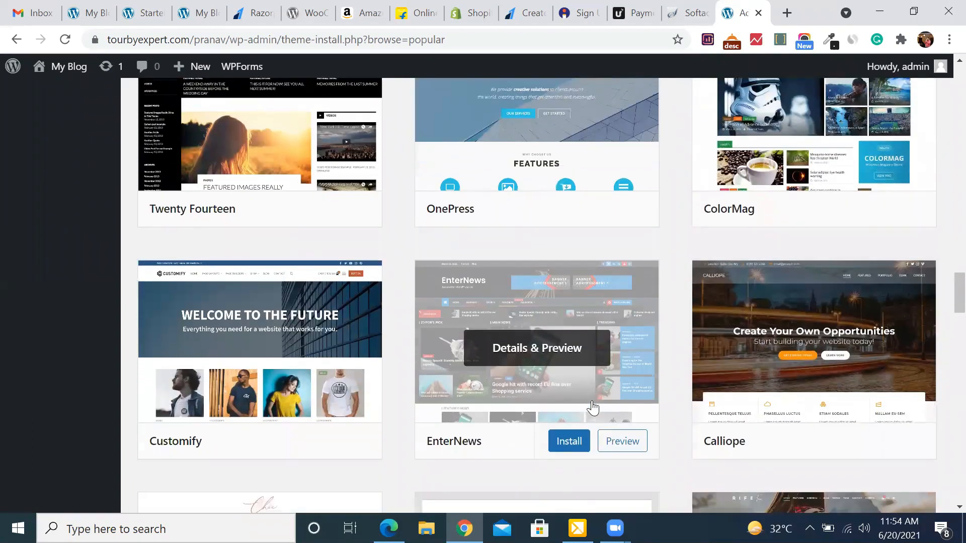
Install the Astra theme from the Popular themes and activate it on the site.
{"action": "scroll", "coordinate": [592, 407], "scroll_direction": "down", "scroll_amount": 1}
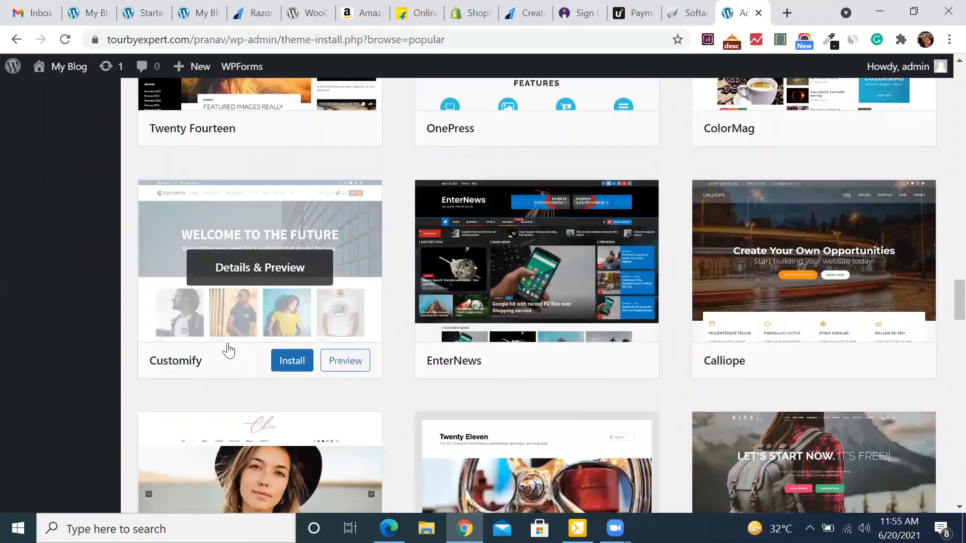
{"action": "scroll", "coordinate": [330, 227], "scroll_direction": "down", "scroll_amount": 6}
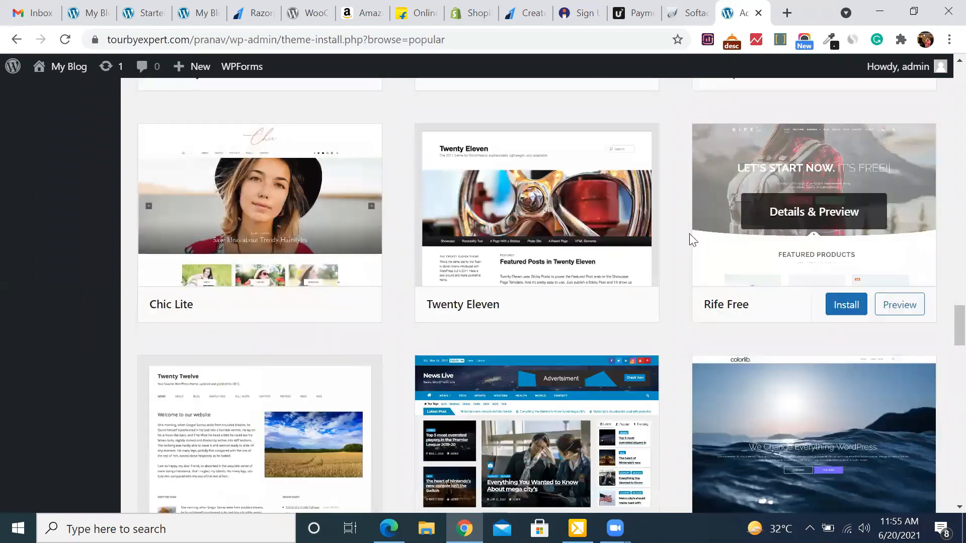
{"action": "scroll", "coordinate": [687, 236], "scroll_direction": "up", "scroll_amount": 3}
{"action": "scroll", "coordinate": [684, 230], "scroll_direction": "up", "scroll_amount": 20}
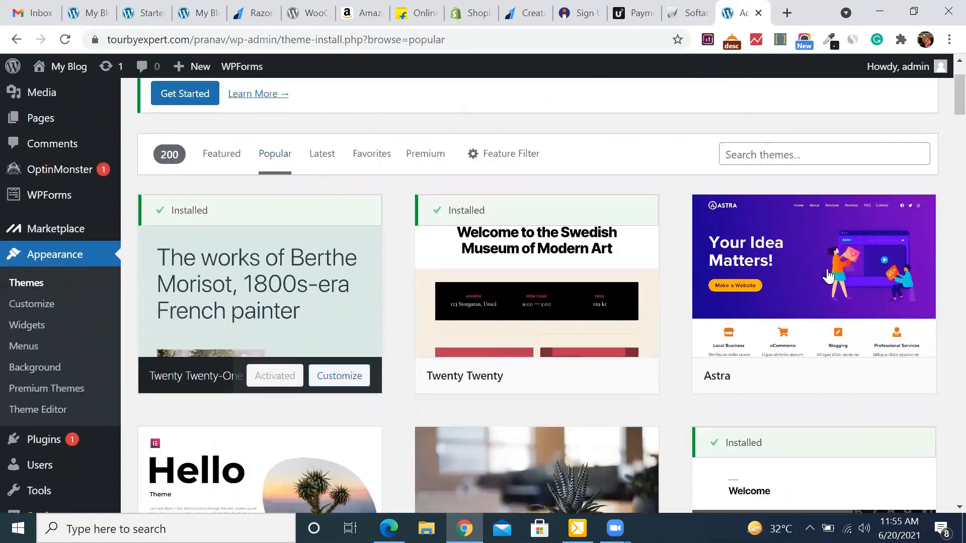
{"action": "left_click", "coordinate": [843, 377]}
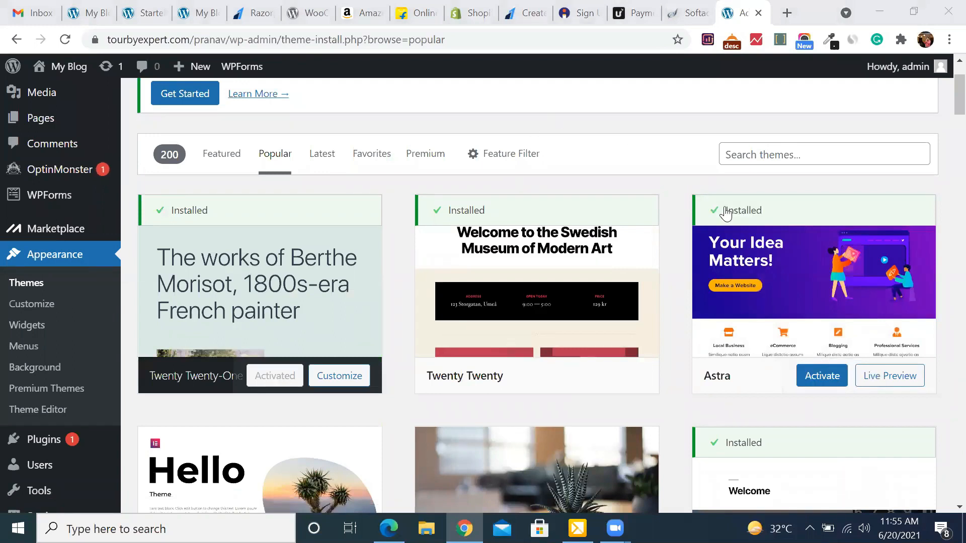
{"action": "mouse_move", "coordinate": [839, 300]}
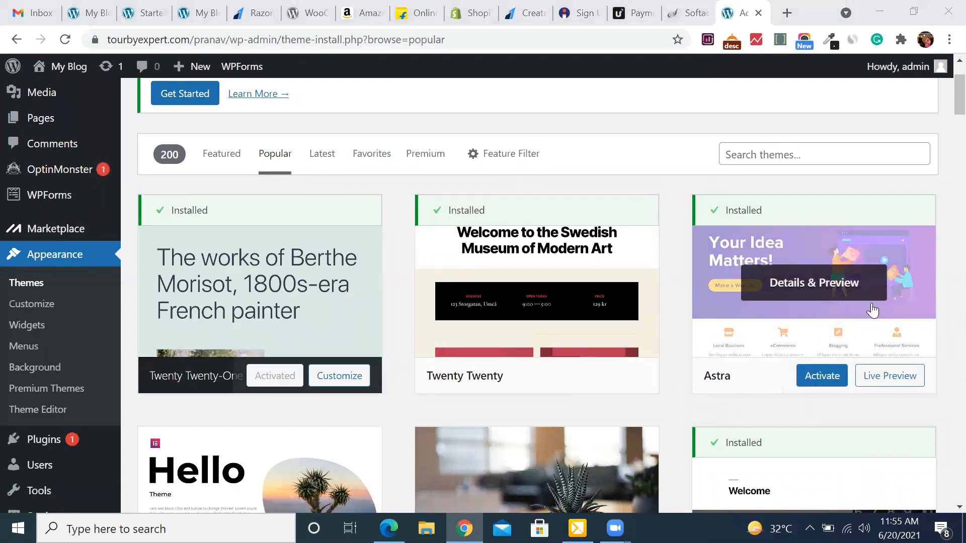
{"action": "left_click", "coordinate": [817, 382]}
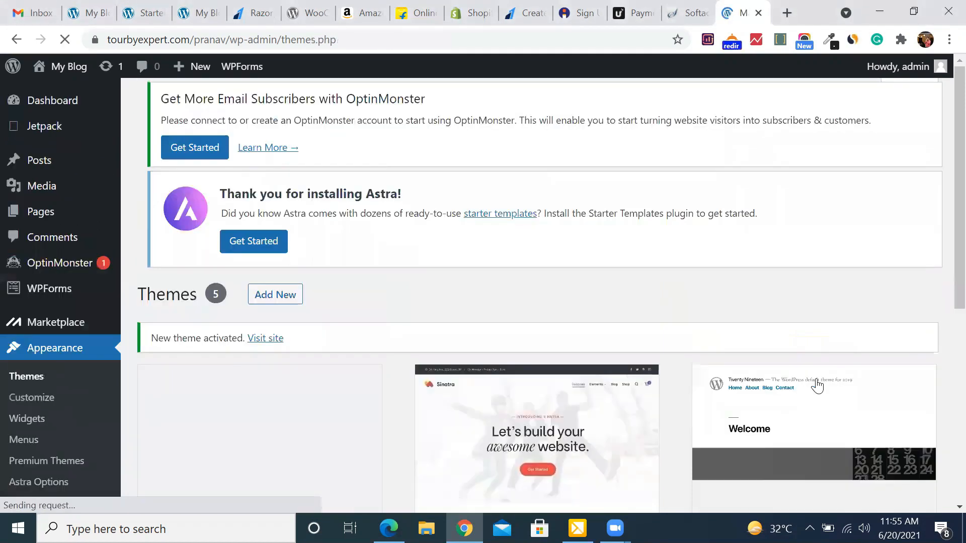
Install the Starter Templates plugin from the Astra notice and choose Elementor as the page builder.
{"action": "scroll", "coordinate": [760, 363], "scroll_direction": "down", "scroll_amount": 3}
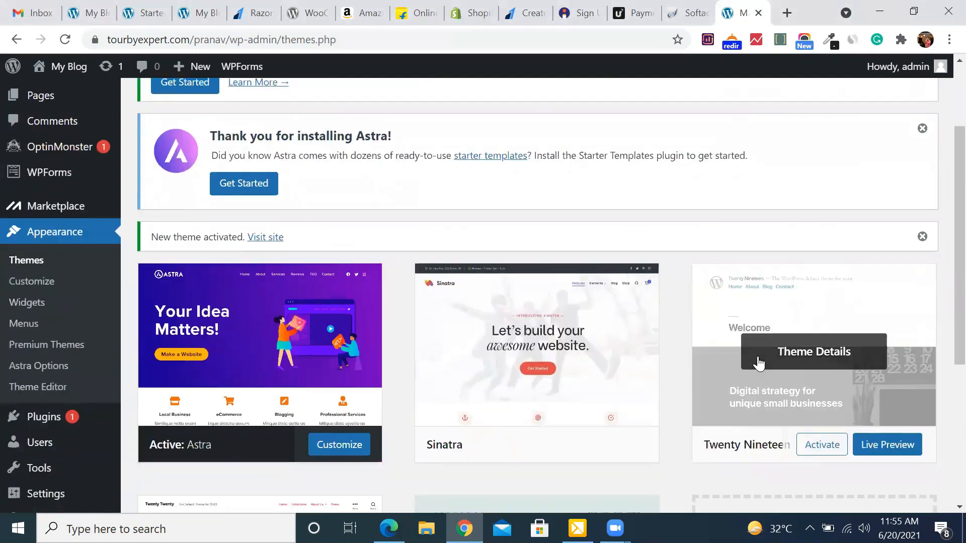
{"action": "scroll", "coordinate": [760, 363], "scroll_direction": "up", "scroll_amount": 3}
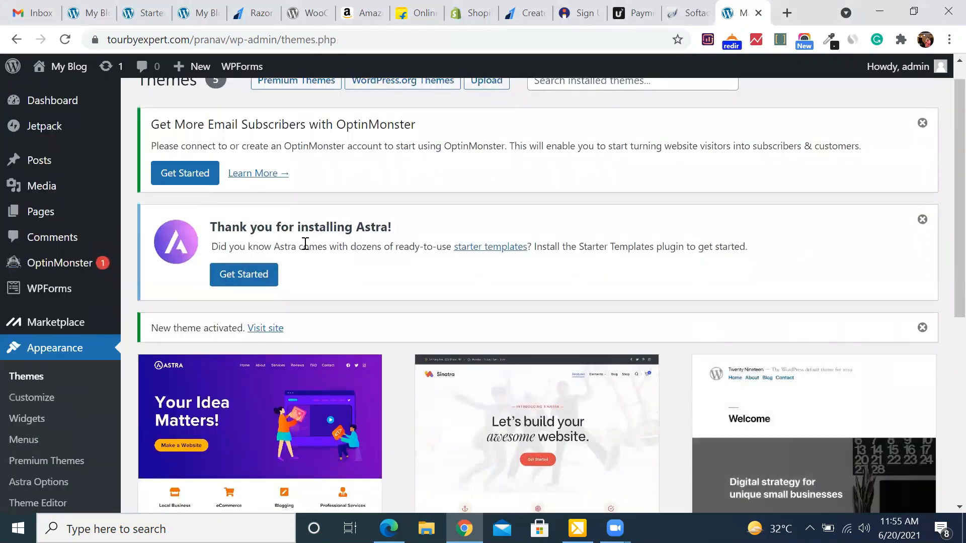
{"action": "left_click", "coordinate": [239, 283]}
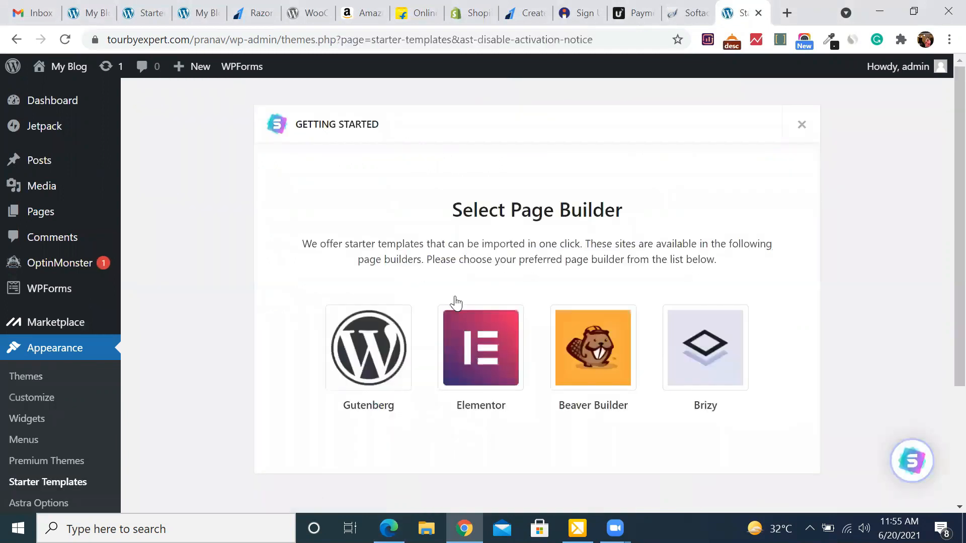
{"action": "left_click", "coordinate": [490, 356]}
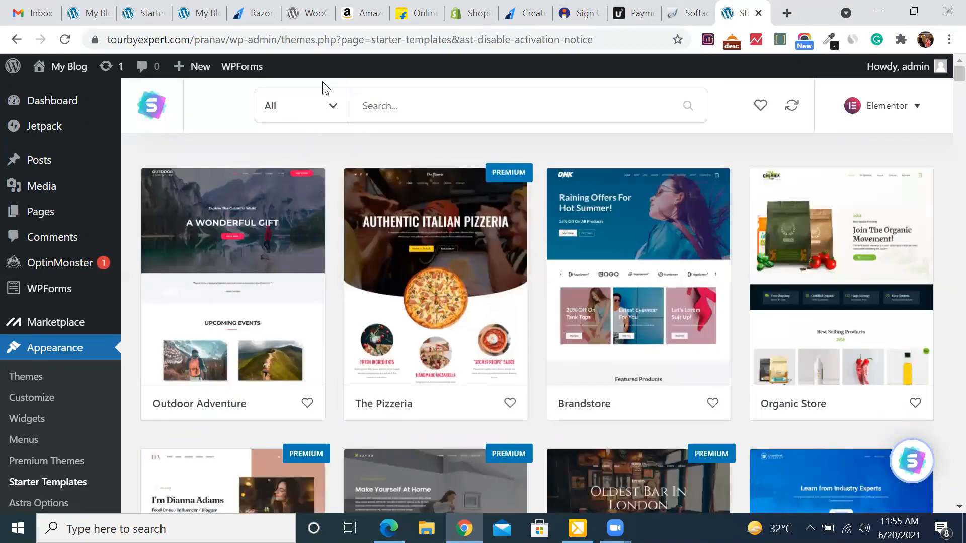
Filter the starter templates to free eCommerce designs and look through them.
{"action": "left_click", "coordinate": [320, 107]}
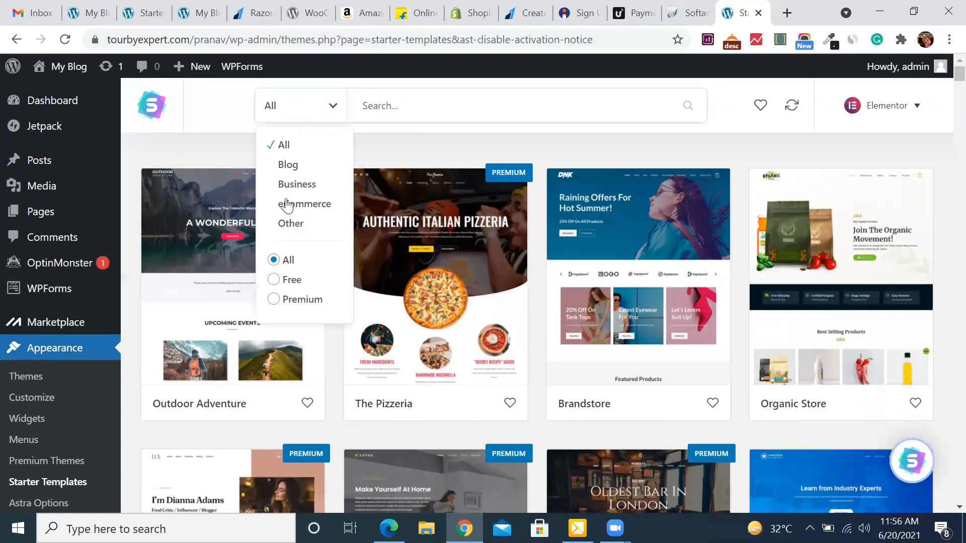
{"action": "left_click", "coordinate": [286, 206]}
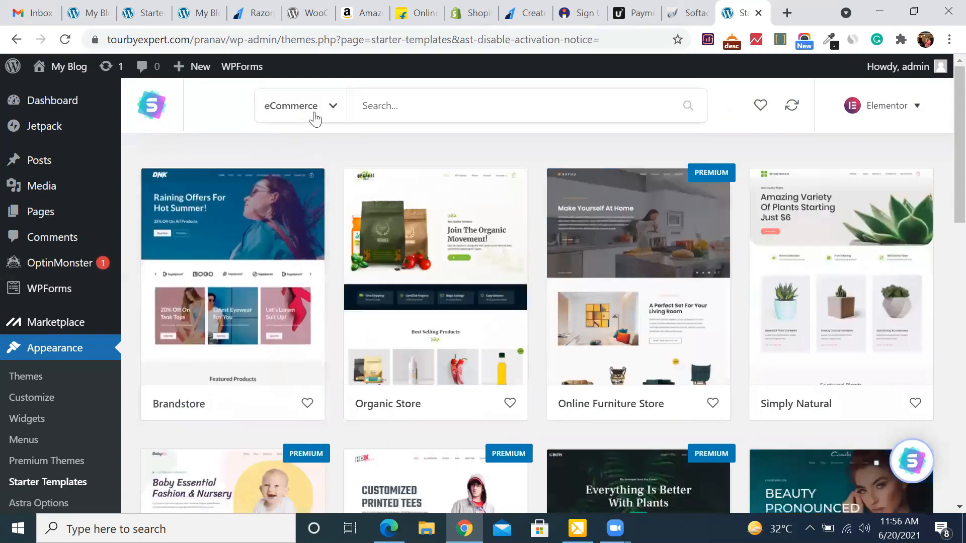
{"action": "left_click", "coordinate": [315, 119]}
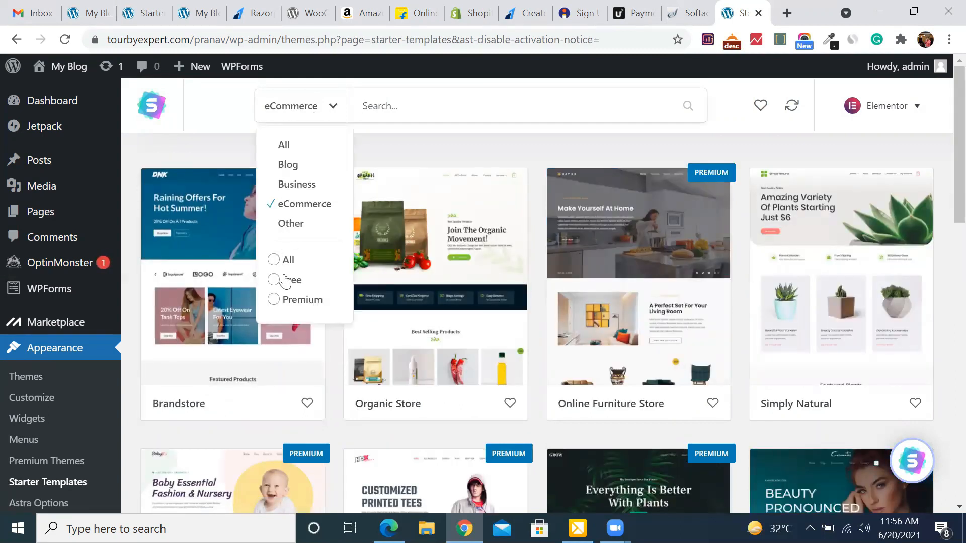
{"action": "left_click", "coordinate": [286, 278]}
{"action": "scroll", "coordinate": [686, 330], "scroll_direction": "down", "scroll_amount": 1}
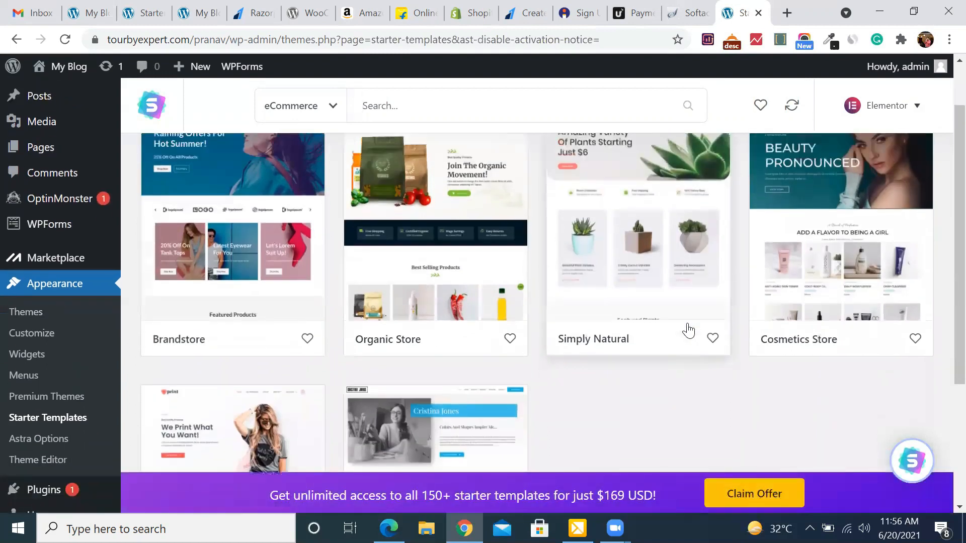
{"action": "scroll", "coordinate": [689, 331], "scroll_direction": "up", "scroll_amount": 1}
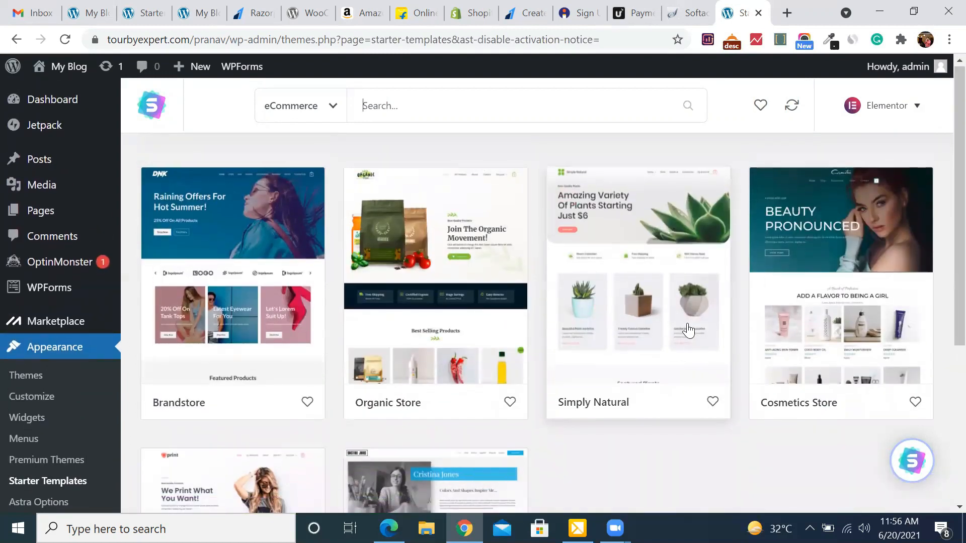
{"action": "scroll", "coordinate": [616, 409], "scroll_direction": "down", "scroll_amount": 1}
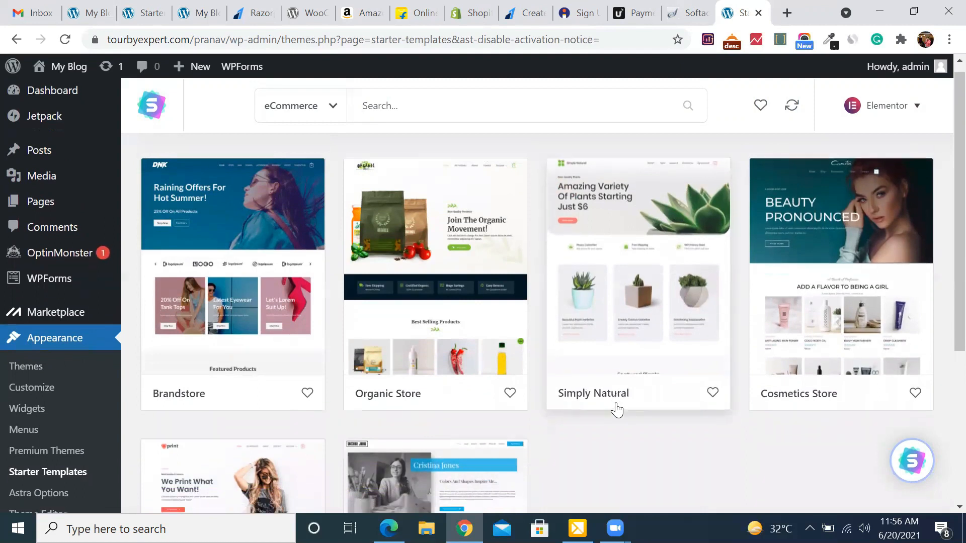
Open the Organic Store template and start importing its complete site.
{"action": "left_click", "coordinate": [443, 280]}
{"action": "scroll", "coordinate": [792, 358], "scroll_direction": "down", "scroll_amount": 2}
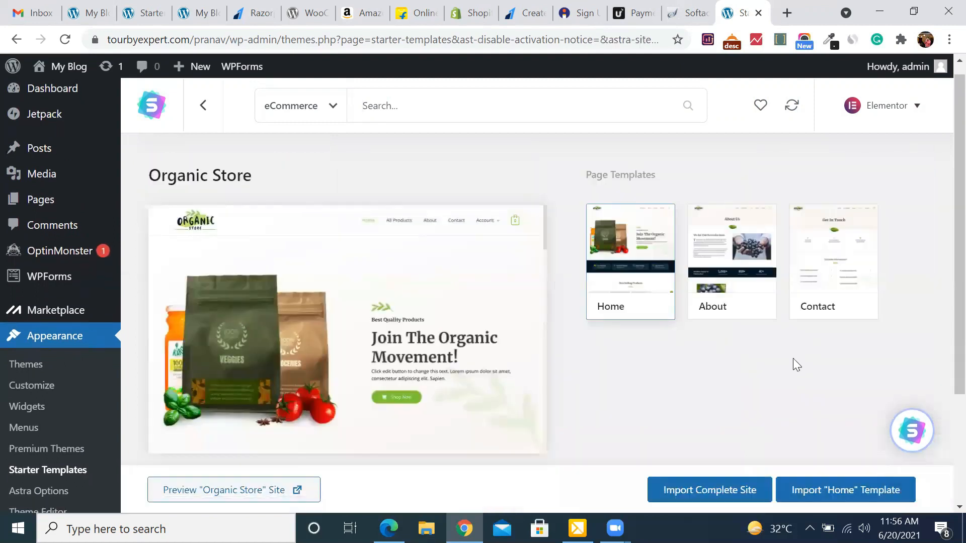
{"action": "left_click", "coordinate": [725, 493]}
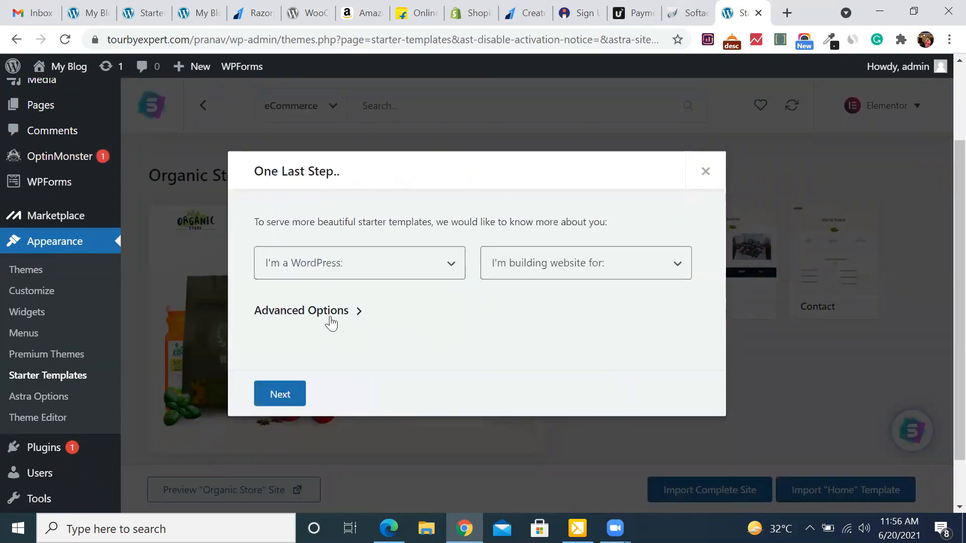
Set the WordPress level to Expert and the website for Myself/My company, skip the contact details, and run the import.
{"action": "left_click", "coordinate": [378, 253]}
{"action": "left_click", "coordinate": [317, 336]}
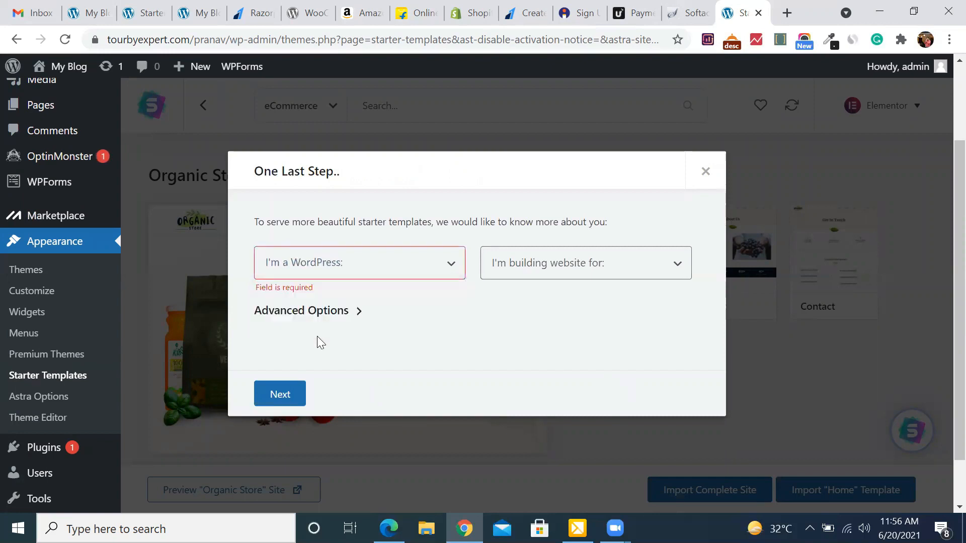
{"action": "left_click", "coordinate": [356, 276]}
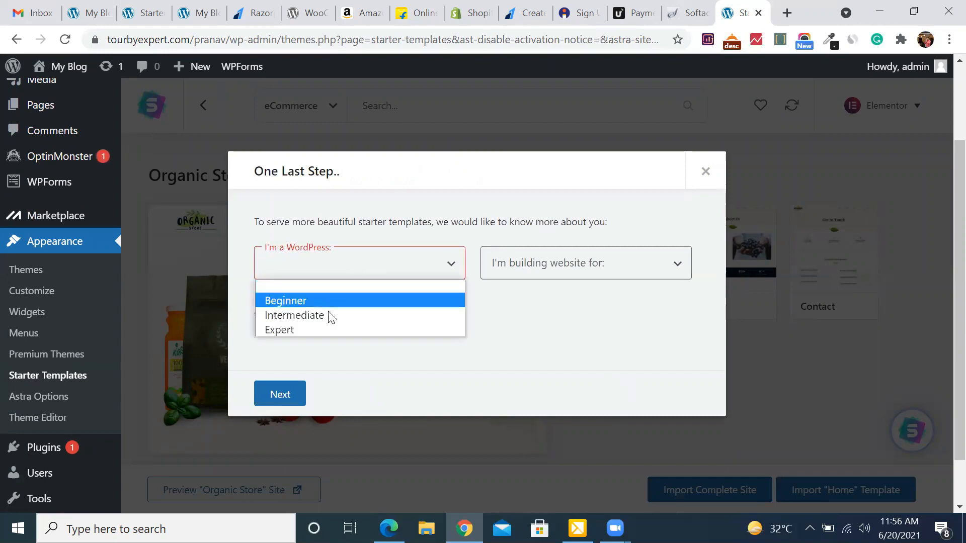
{"action": "left_click", "coordinate": [318, 337]}
{"action": "left_click", "coordinate": [356, 265]}
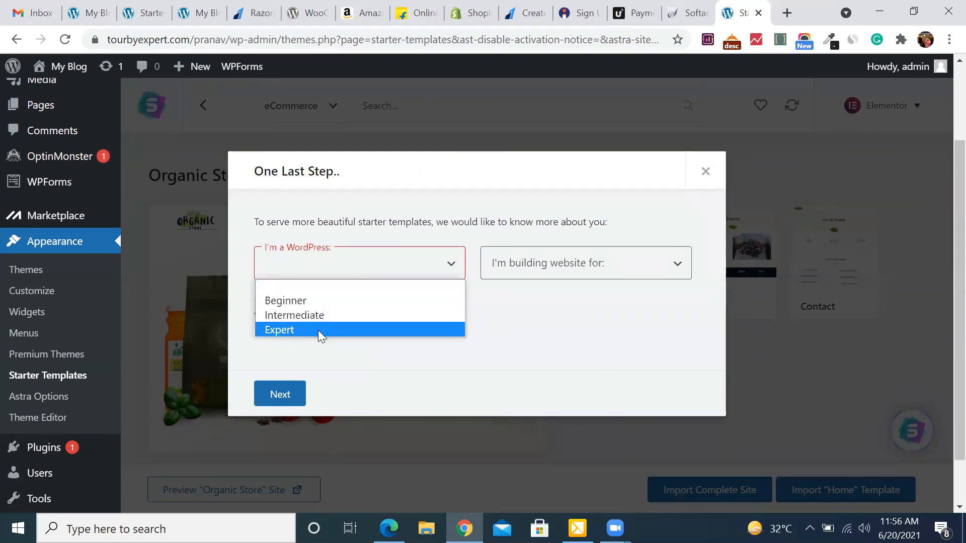
{"action": "left_click", "coordinate": [319, 330]}
{"action": "left_click", "coordinate": [540, 272]}
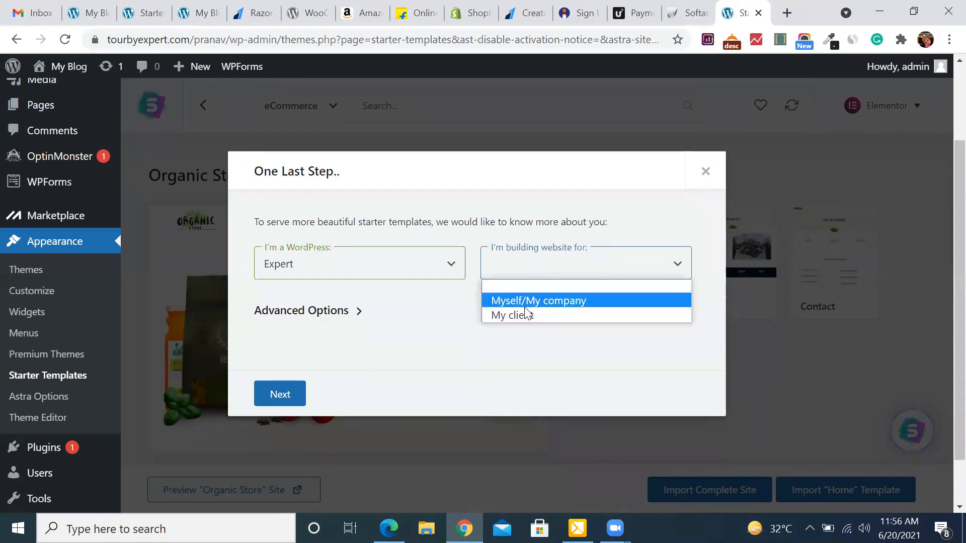
{"action": "left_click", "coordinate": [525, 302]}
{"action": "left_click", "coordinate": [272, 397]}
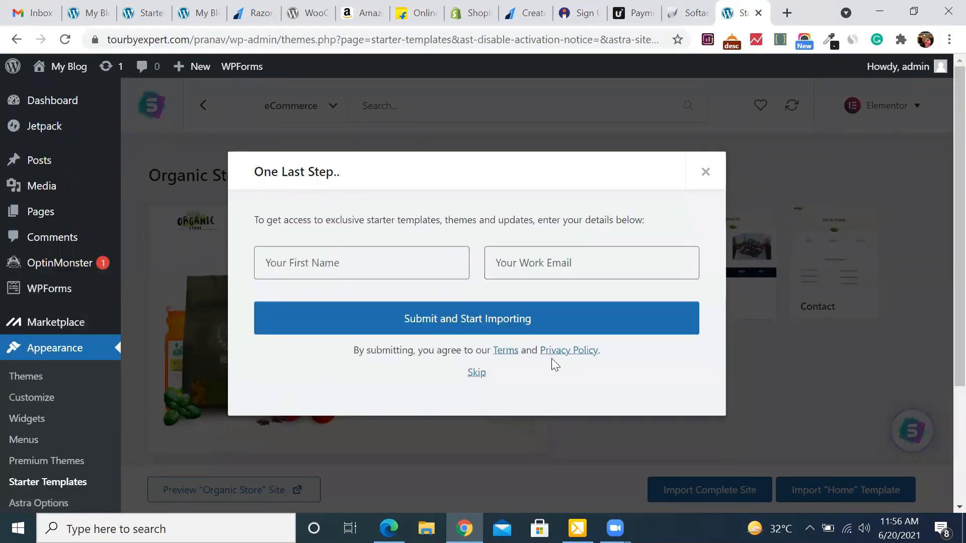
{"action": "left_click", "coordinate": [475, 373]}
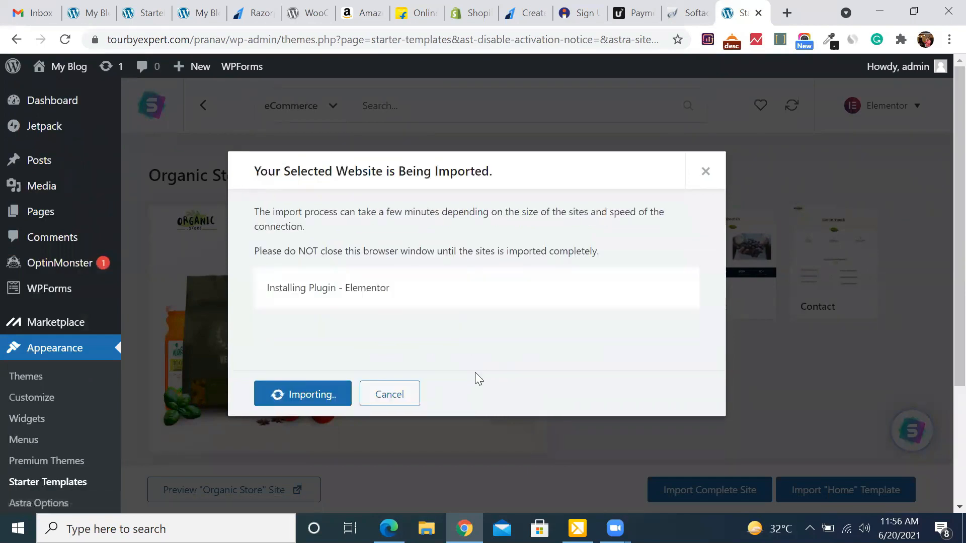
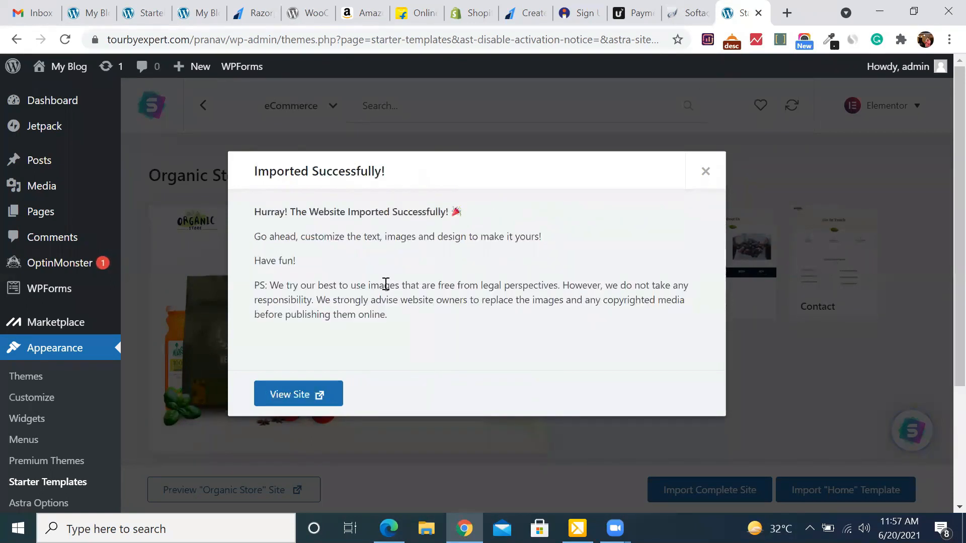
View the imported Organic Store site and examine its home page sections and products.
{"action": "left_click", "coordinate": [296, 394]}
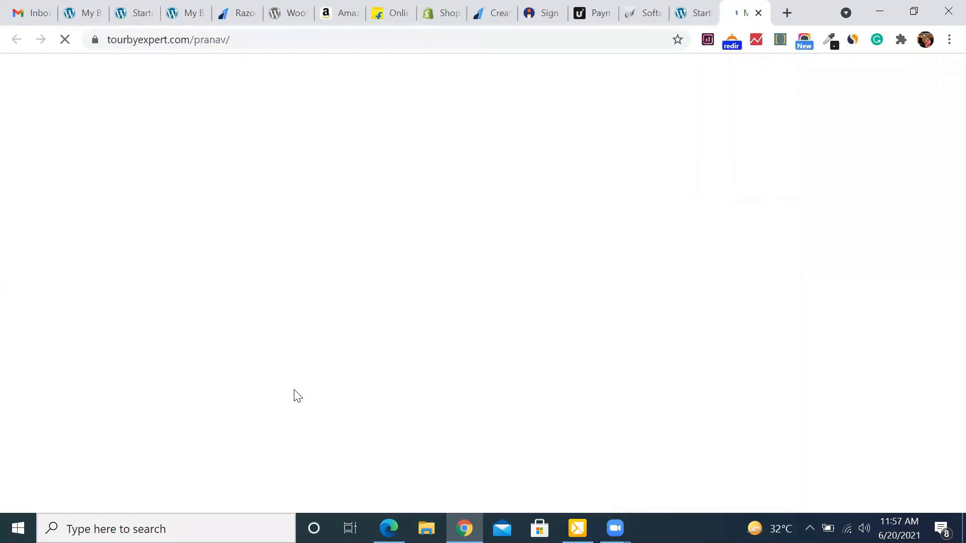
{"action": "scroll", "coordinate": [402, 368], "scroll_direction": "down", "scroll_amount": 6}
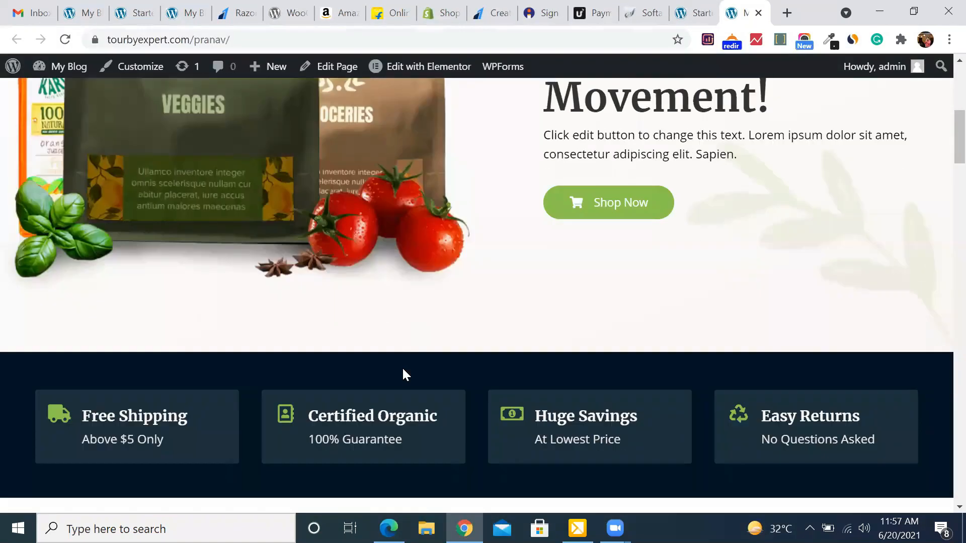
{"action": "scroll", "coordinate": [404, 375], "scroll_direction": "down", "scroll_amount": 20}
{"action": "scroll", "coordinate": [403, 373], "scroll_direction": "down", "scroll_amount": 8}
{"action": "scroll", "coordinate": [403, 373], "scroll_direction": "up", "scroll_amount": 14}
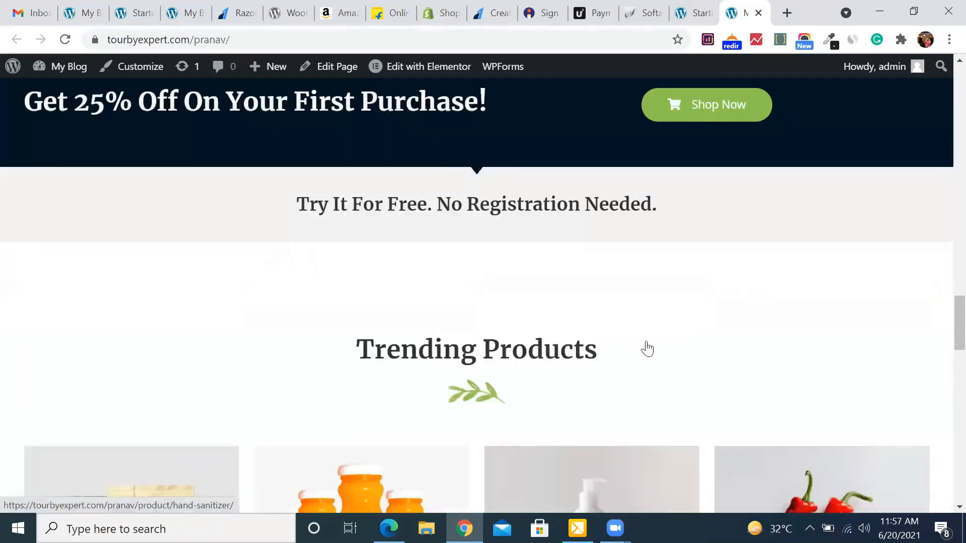
{"action": "scroll", "coordinate": [647, 349], "scroll_direction": "up", "scroll_amount": 15}
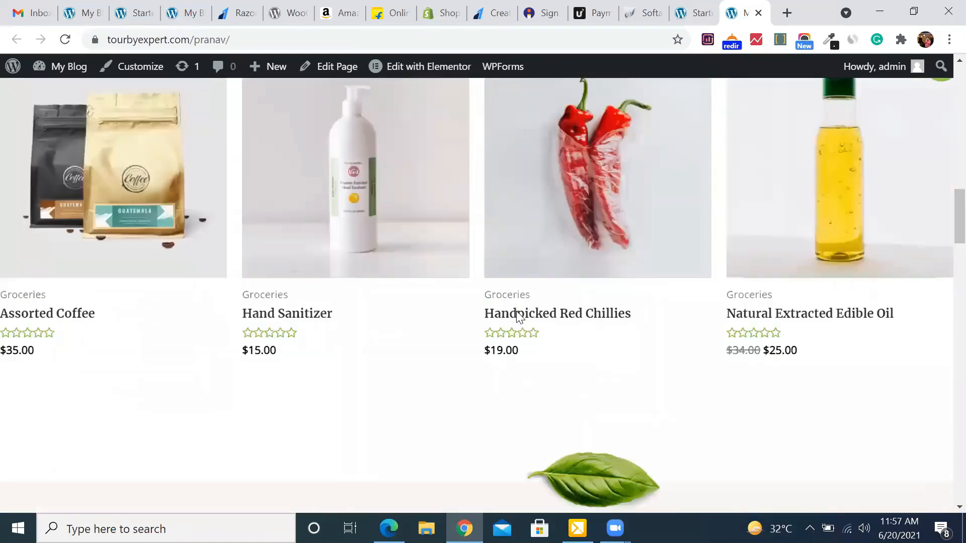
{"action": "scroll", "coordinate": [517, 312], "scroll_direction": "up", "scroll_amount": 2}
Examine the Handpicked Red Chillies product page, including its description and related products, and return to the store's home page.
{"action": "left_click", "coordinate": [586, 273]}
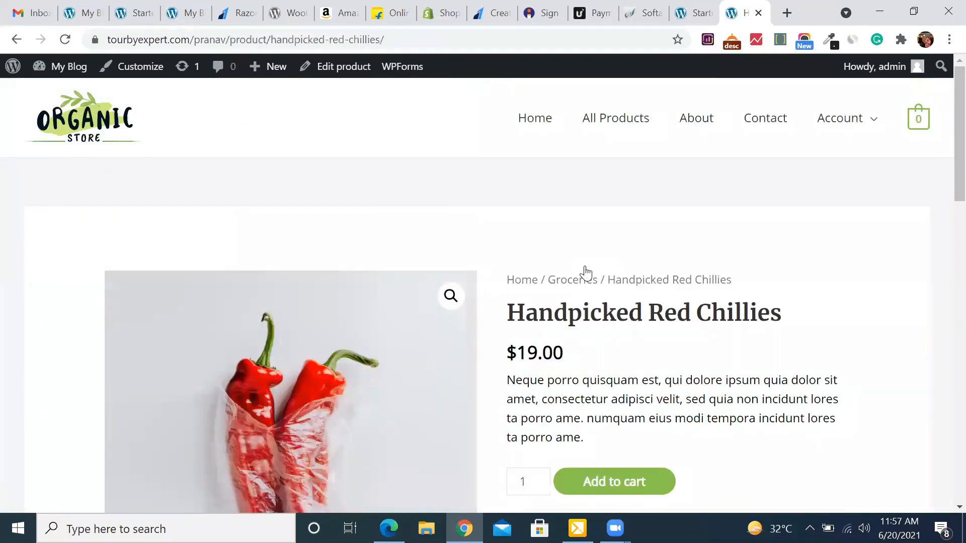
{"action": "scroll", "coordinate": [585, 273], "scroll_direction": "down", "scroll_amount": 3}
{"action": "scroll", "coordinate": [584, 272], "scroll_direction": "down", "scroll_amount": 5}
{"action": "scroll", "coordinate": [582, 272], "scroll_direction": "up", "scroll_amount": 3}
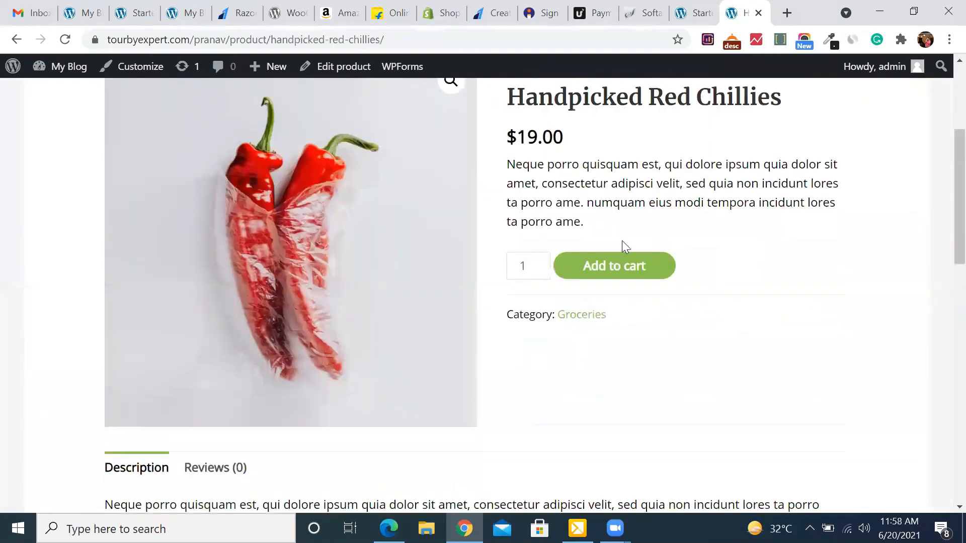
{"action": "scroll", "coordinate": [594, 319], "scroll_direction": "down", "scroll_amount": 12}
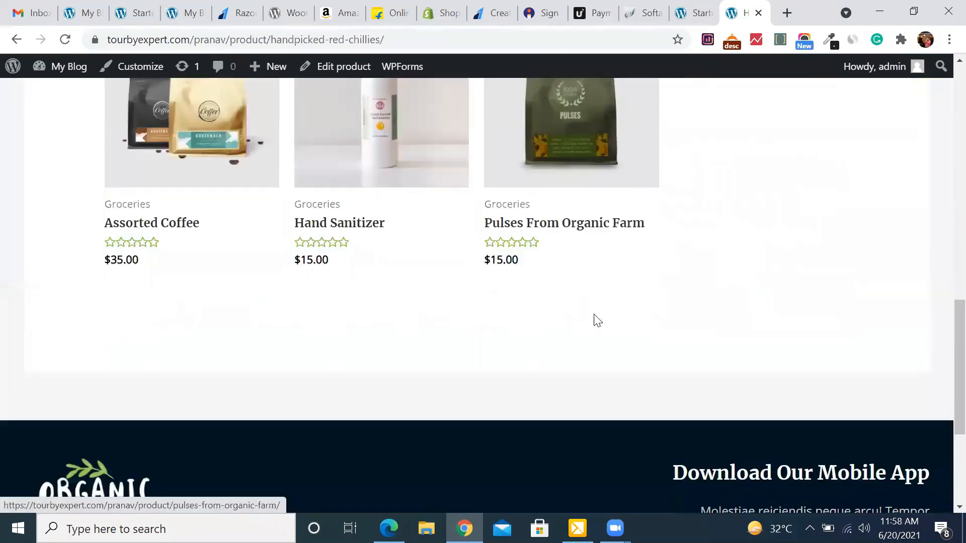
{"action": "scroll", "coordinate": [299, 356], "scroll_direction": "up", "scroll_amount": 6}
{"action": "scroll", "coordinate": [549, 361], "scroll_direction": "up", "scroll_amount": 8}
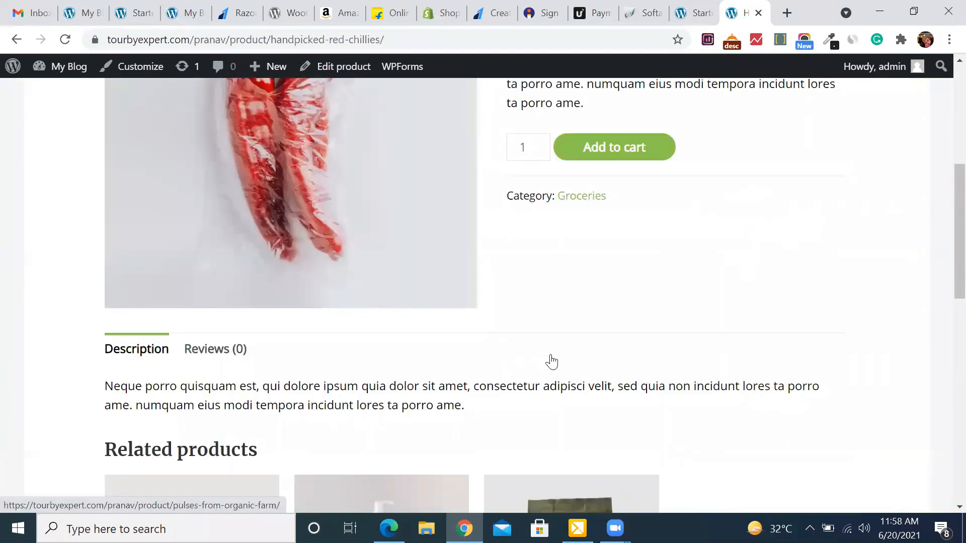
{"action": "scroll", "coordinate": [578, 250], "scroll_direction": "up", "scroll_amount": 2}
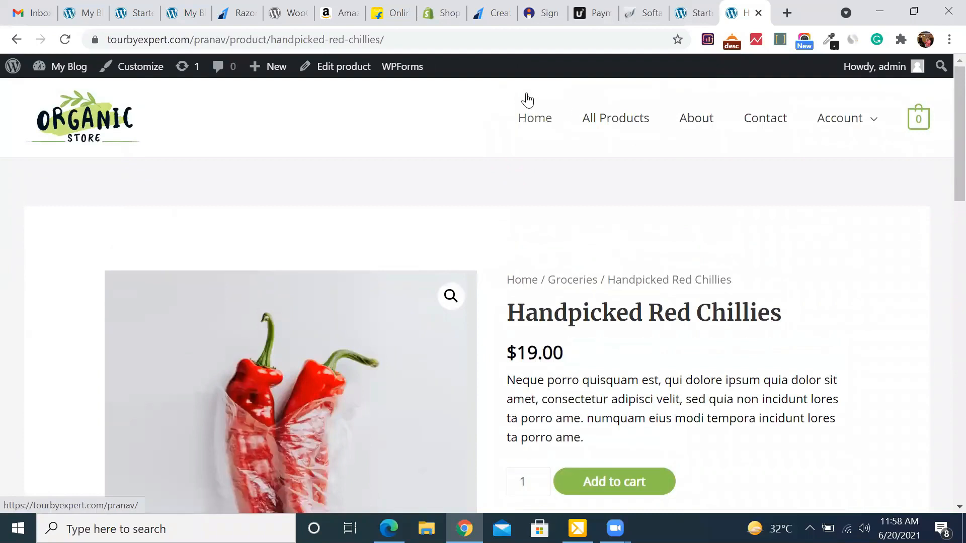
{"action": "left_click", "coordinate": [535, 119]}
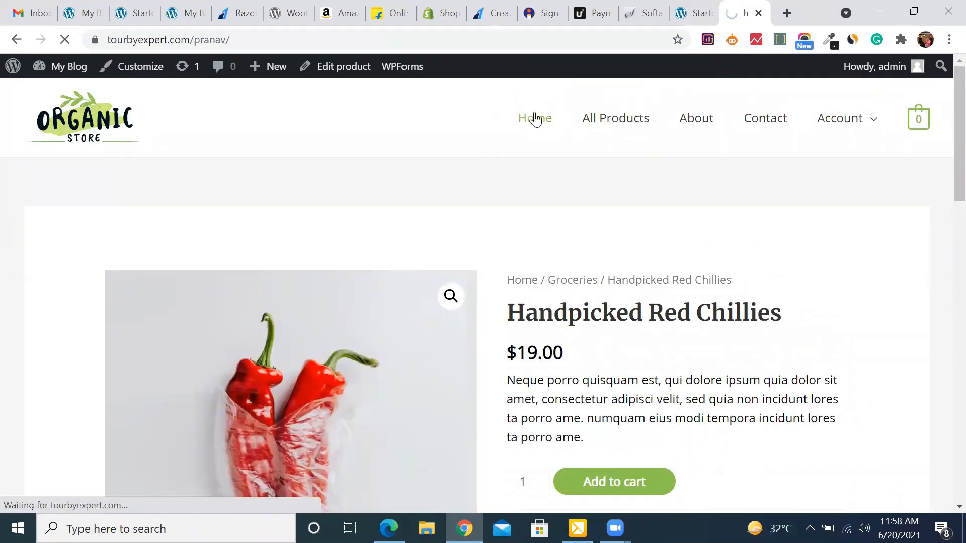
Close the Instamojo signup and adjacent payment gateway pages, and return to the Organic Store home page.
{"action": "left_click", "coordinate": [543, 8]}
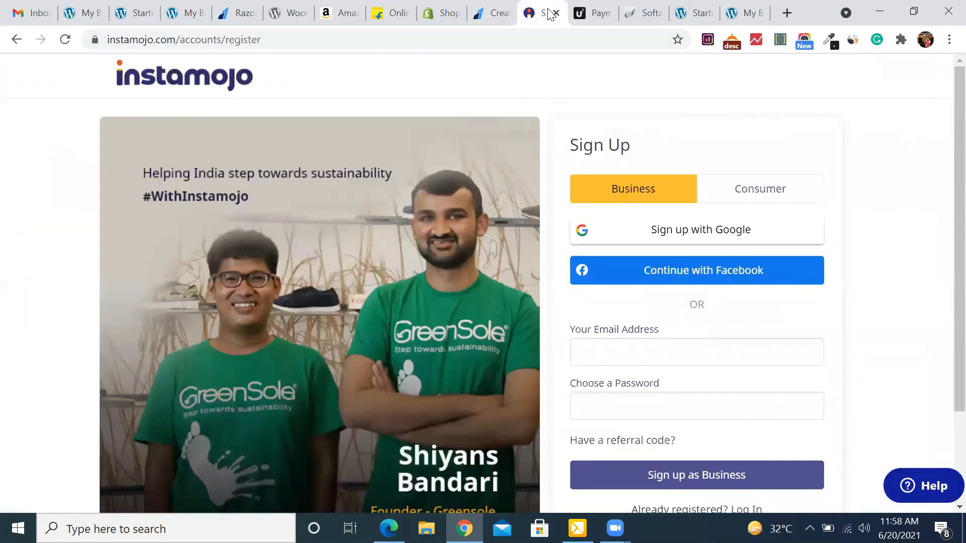
{"action": "left_click", "coordinate": [557, 13]}
{"action": "left_click", "coordinate": [556, 13]}
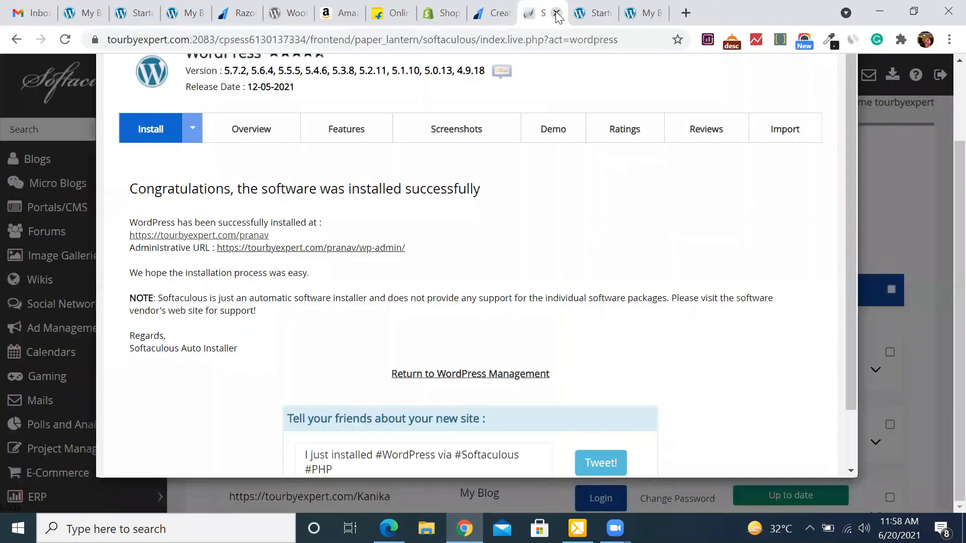
{"action": "left_click", "coordinate": [475, 7]}
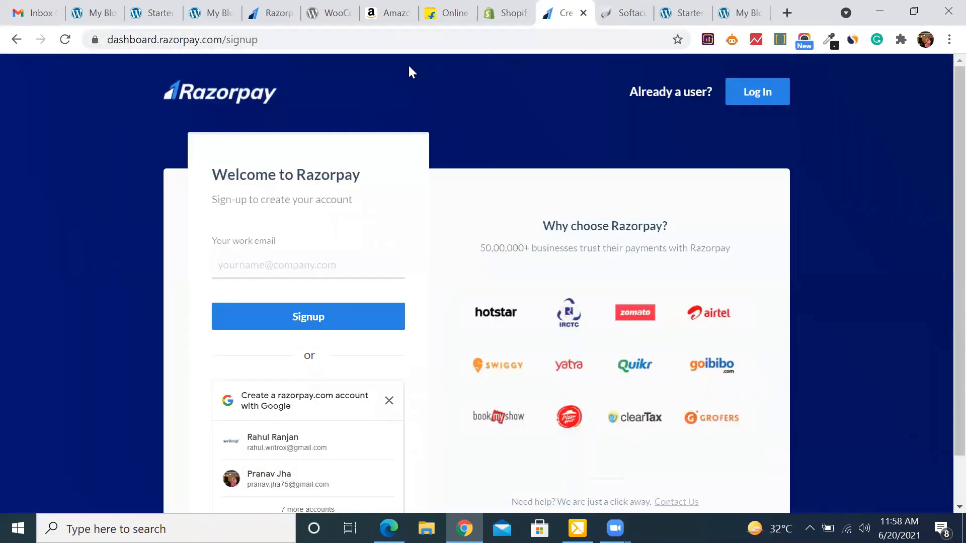
{"action": "left_click", "coordinate": [739, 13]}
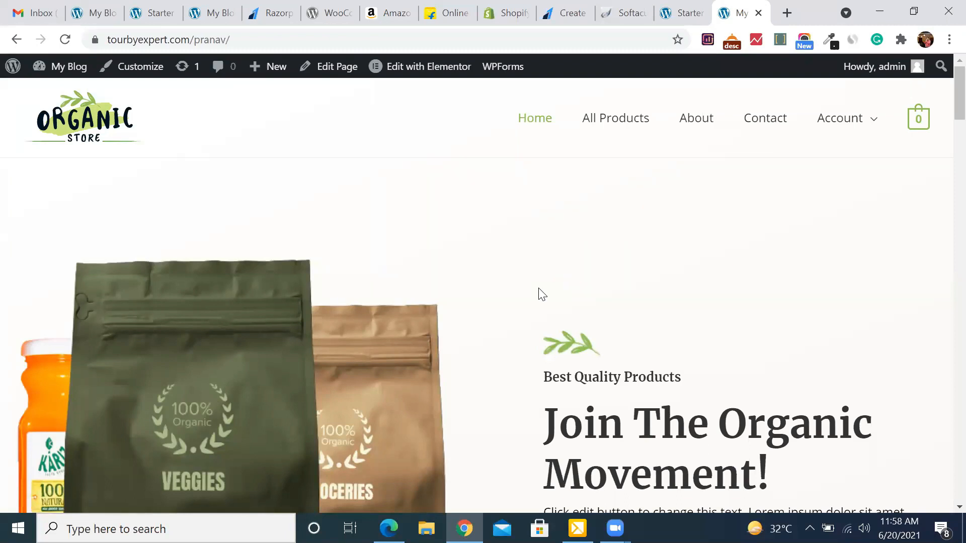
Close the old demo store and its starter template pages, and return to the Organic Store site.
{"action": "left_click", "coordinate": [233, 14]}
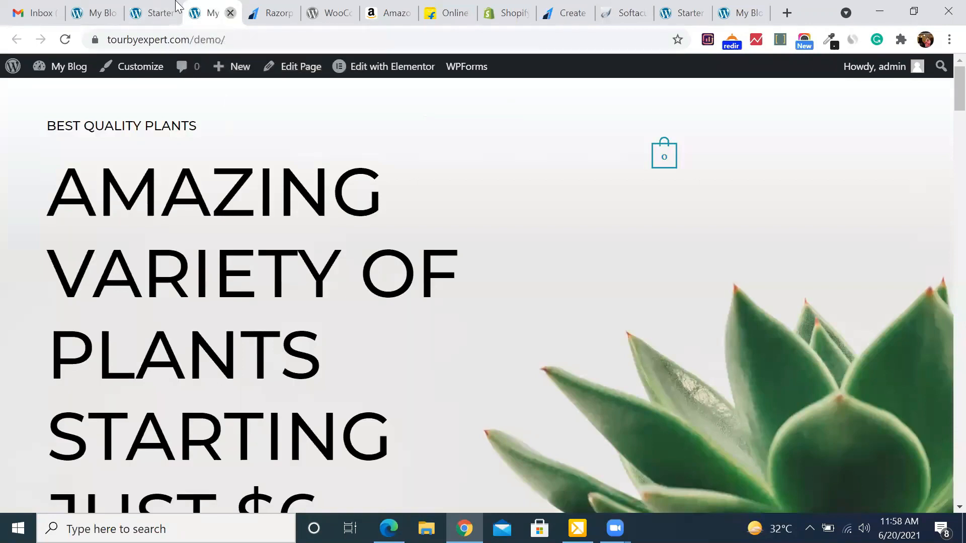
{"action": "left_click", "coordinate": [168, 14]}
{"action": "left_click", "coordinate": [171, 13]}
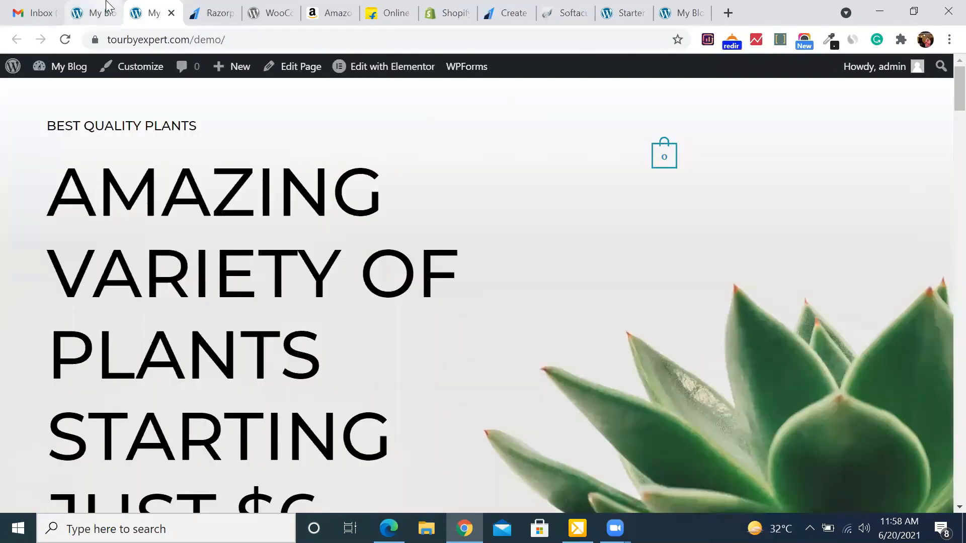
{"action": "left_click", "coordinate": [112, 13]}
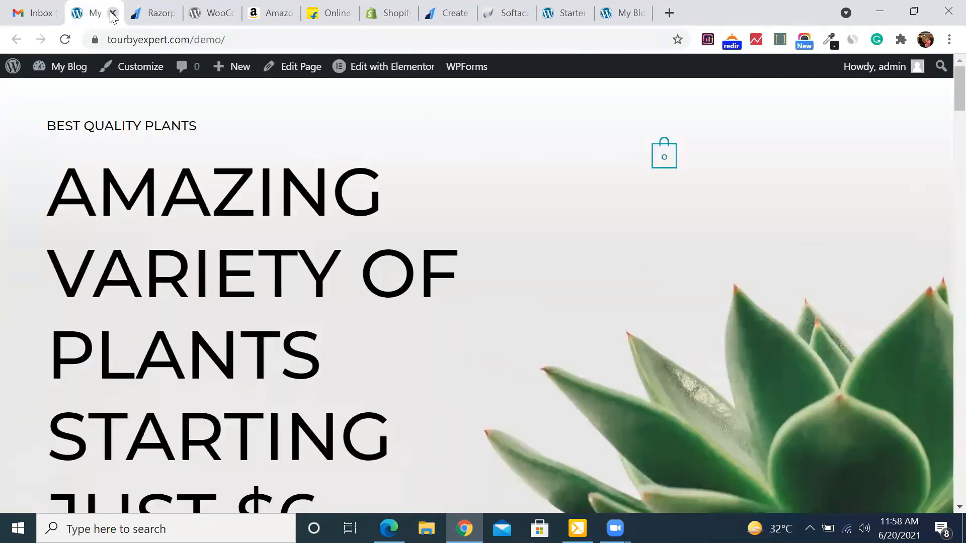
{"action": "left_click", "coordinate": [113, 13]}
{"action": "left_click", "coordinate": [727, 6]}
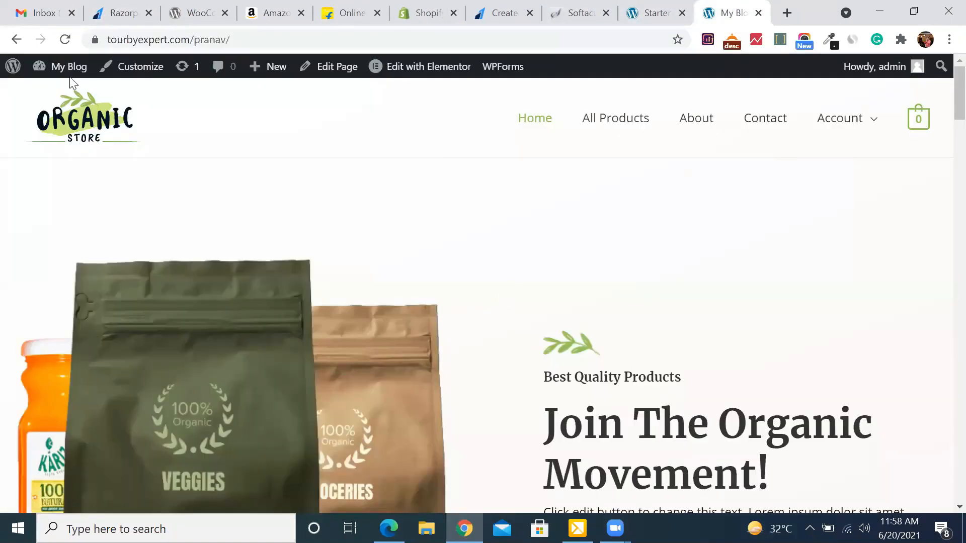
Open the full product list in the store's admin dashboard and examine the imported products.
{"action": "mouse_move", "coordinate": [68, 67]}
{"action": "left_click", "coordinate": [64, 94]}
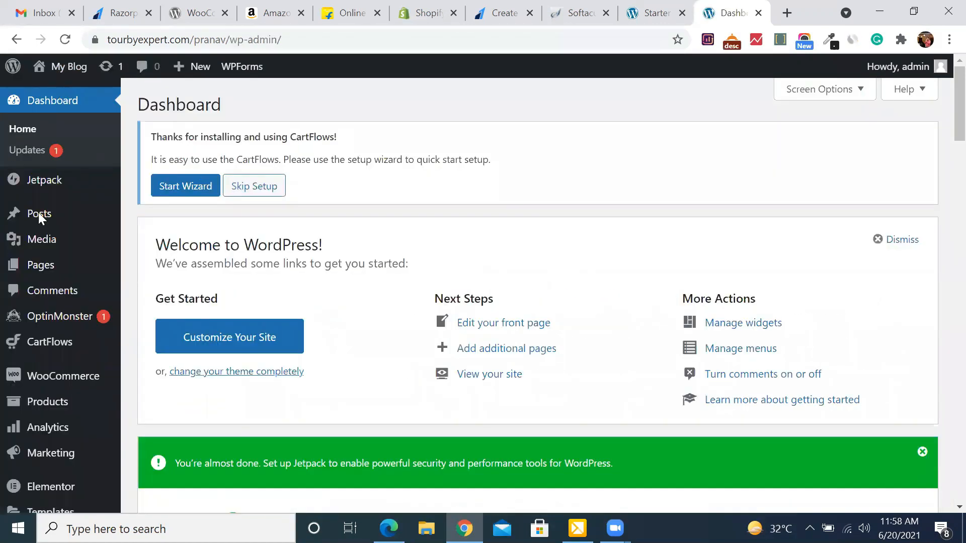
{"action": "mouse_move", "coordinate": [54, 322]}
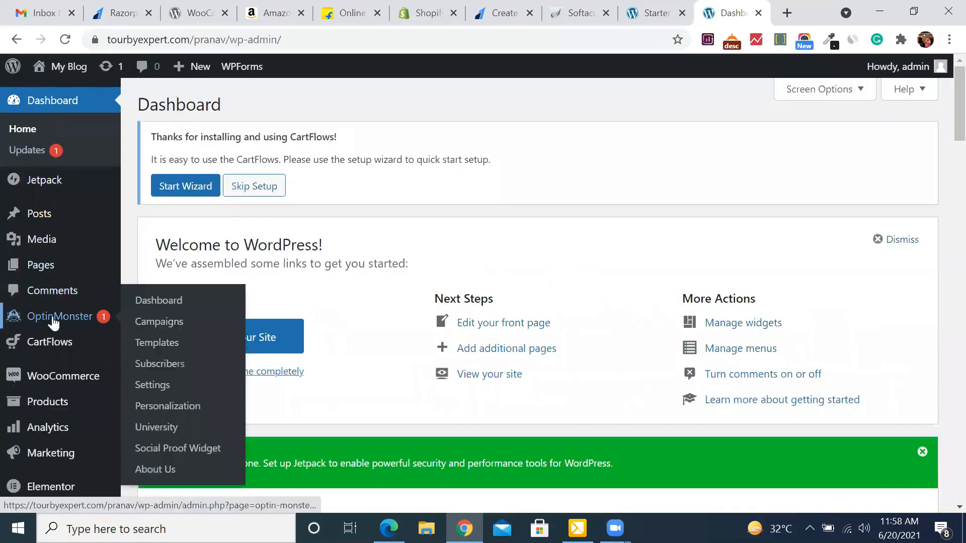
{"action": "scroll", "coordinate": [54, 322], "scroll_direction": "down", "scroll_amount": 7}
{"action": "scroll", "coordinate": [45, 301], "scroll_direction": "up", "scroll_amount": 4}
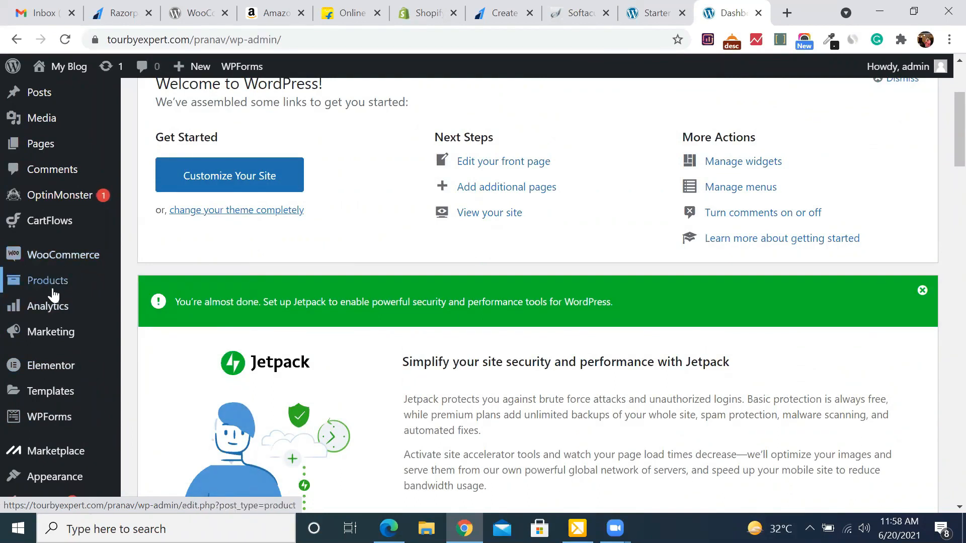
{"action": "mouse_move", "coordinate": [48, 284]}
{"action": "left_click", "coordinate": [183, 283]}
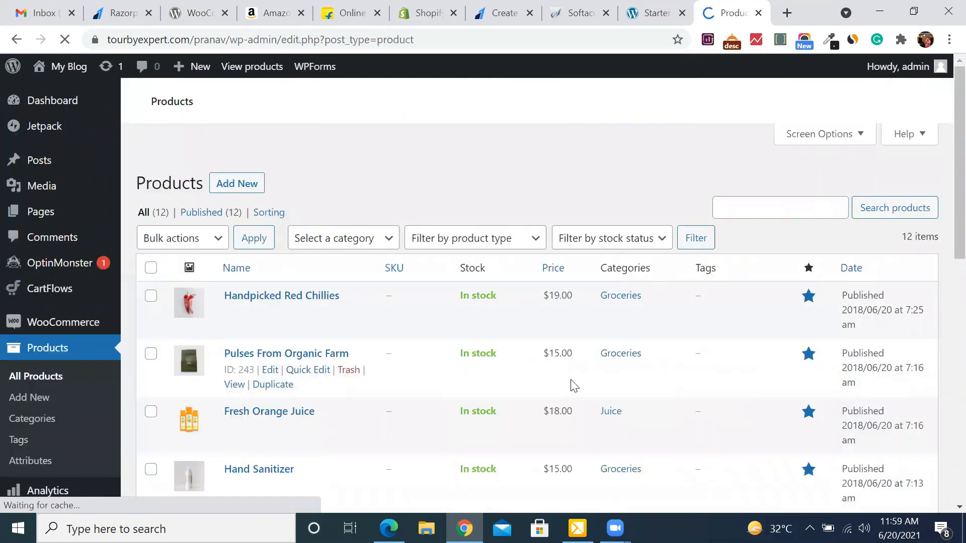
{"action": "scroll", "coordinate": [574, 386], "scroll_direction": "down", "scroll_amount": 6}
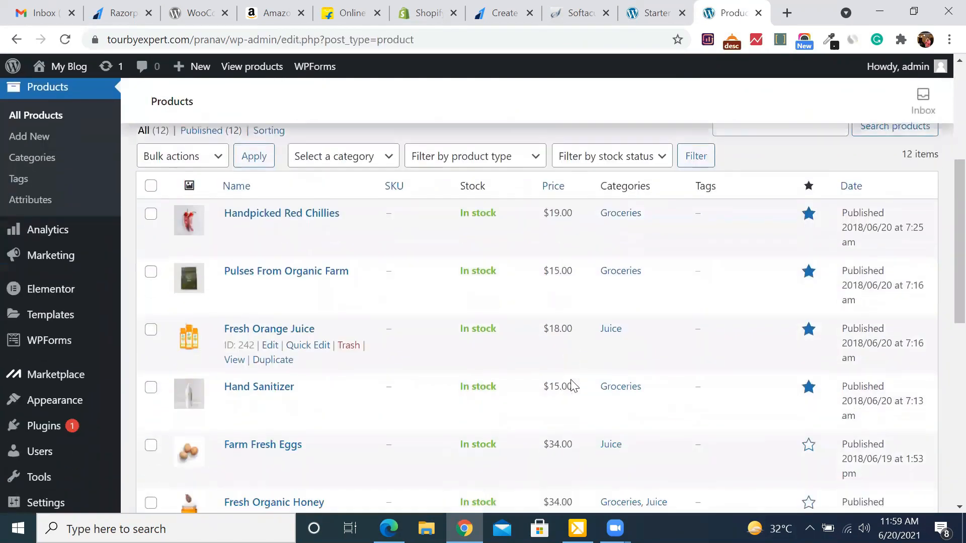
{"action": "scroll", "coordinate": [571, 381], "scroll_direction": "down", "scroll_amount": 5}
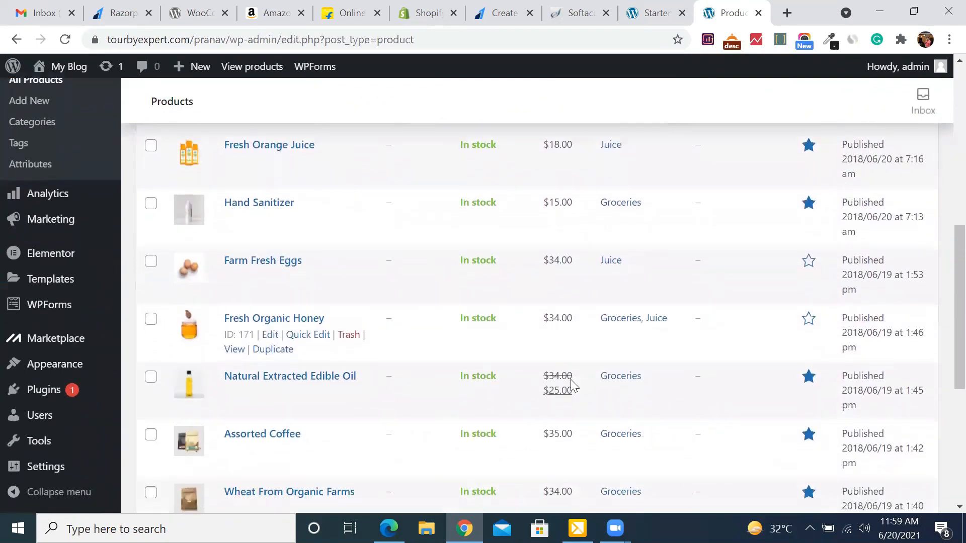
{"action": "scroll", "coordinate": [572, 384], "scroll_direction": "up", "scroll_amount": 8}
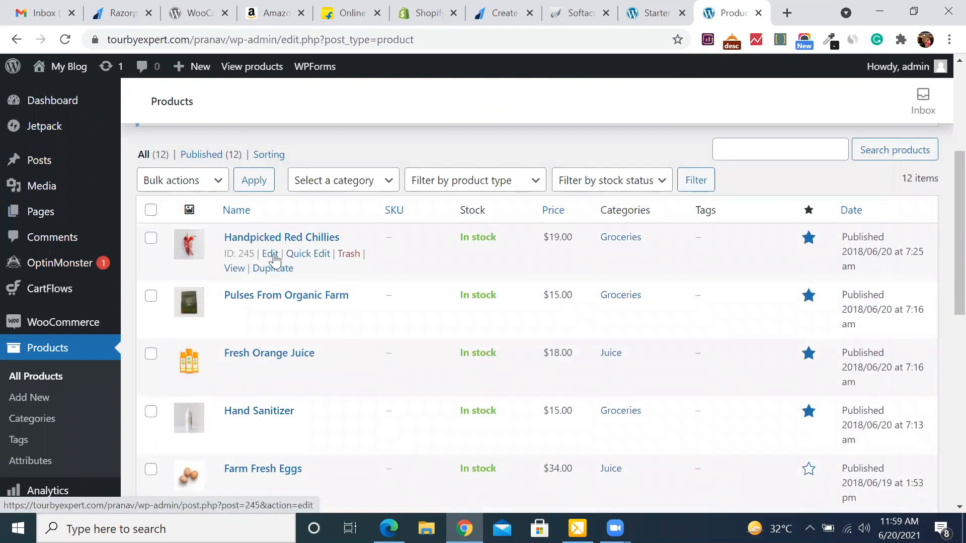
Open Handpicked Red Chillies for editing and examine its general, inventory, shipping and linked products settings.
{"action": "left_click", "coordinate": [270, 254]}
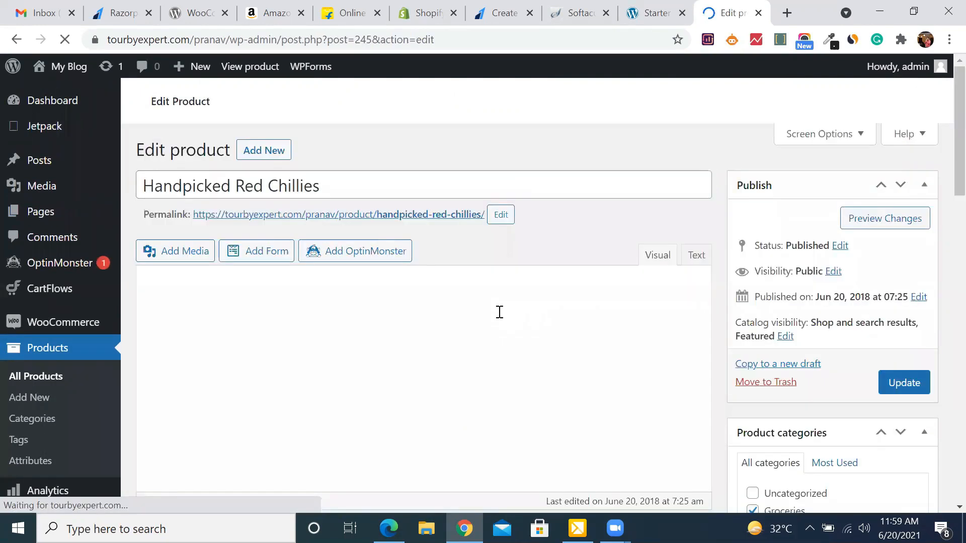
{"action": "scroll", "coordinate": [466, 332], "scroll_direction": "down", "scroll_amount": 10}
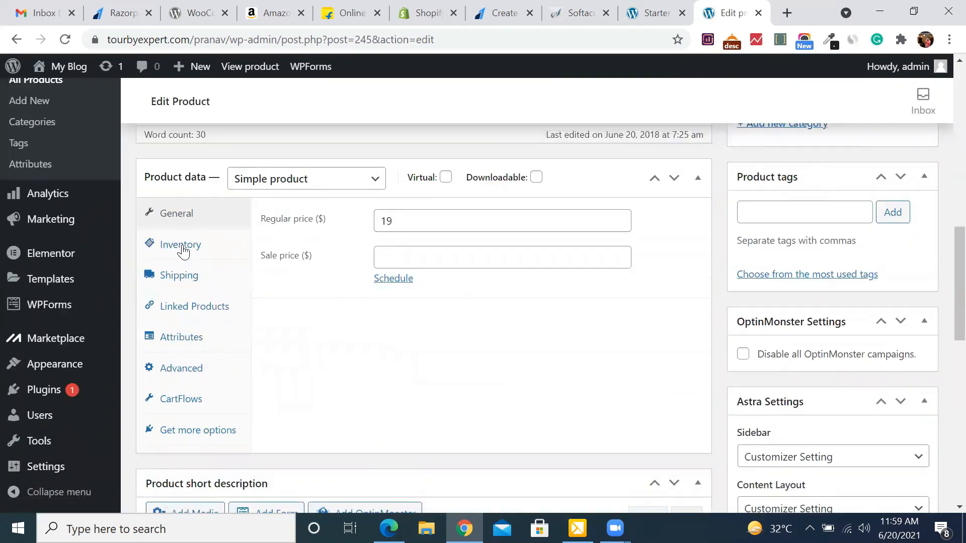
{"action": "left_click", "coordinate": [183, 249]}
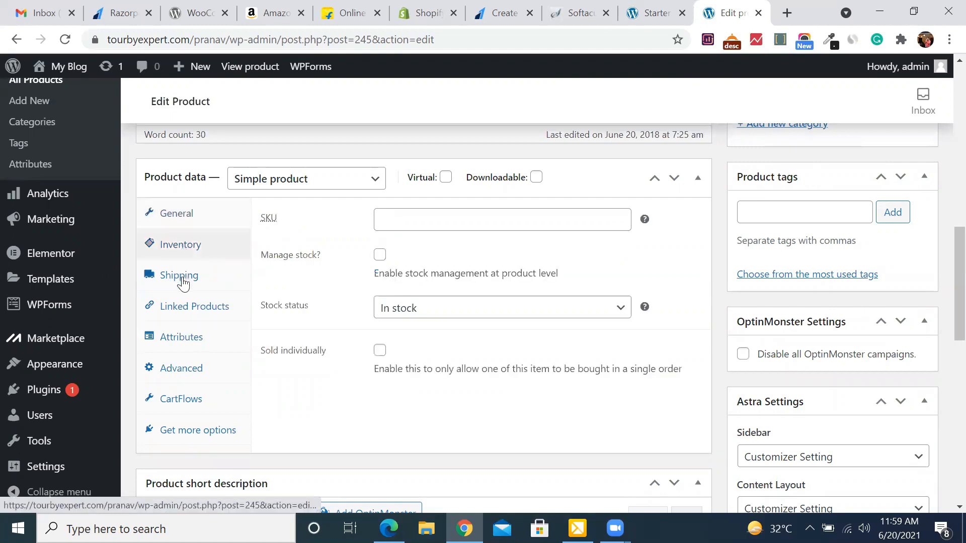
{"action": "left_click", "coordinate": [183, 282]}
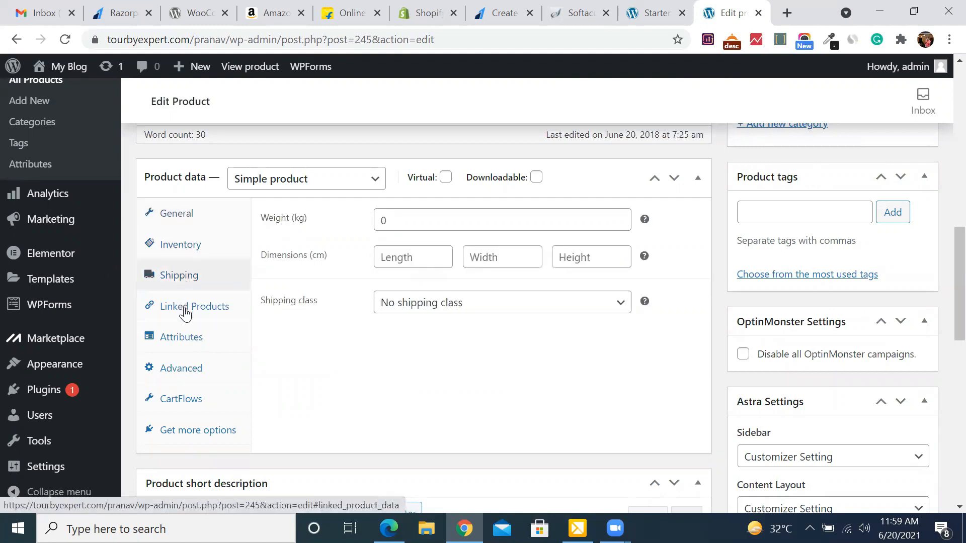
{"action": "left_click", "coordinate": [185, 313]}
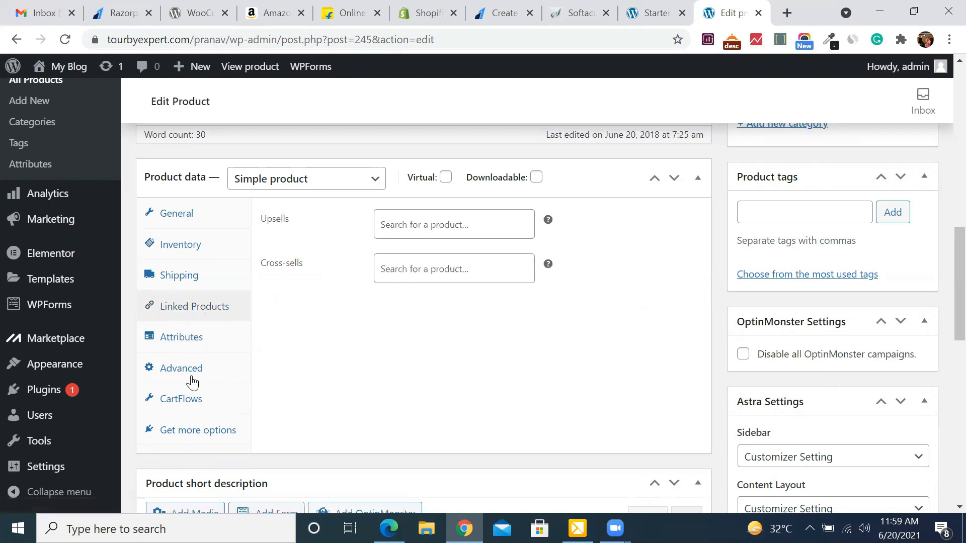
Examine the product's short description, reviews, product image and gallery sections.
{"action": "scroll", "coordinate": [191, 382], "scroll_direction": "down", "scroll_amount": 1}
{"action": "scroll", "coordinate": [191, 383], "scroll_direction": "down", "scroll_amount": 6}
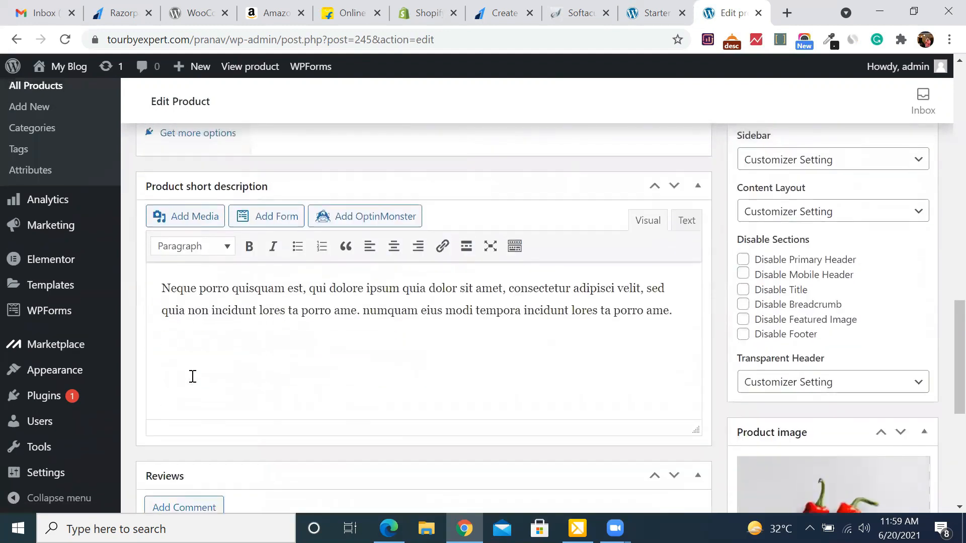
{"action": "scroll", "coordinate": [191, 380], "scroll_direction": "down", "scroll_amount": 3}
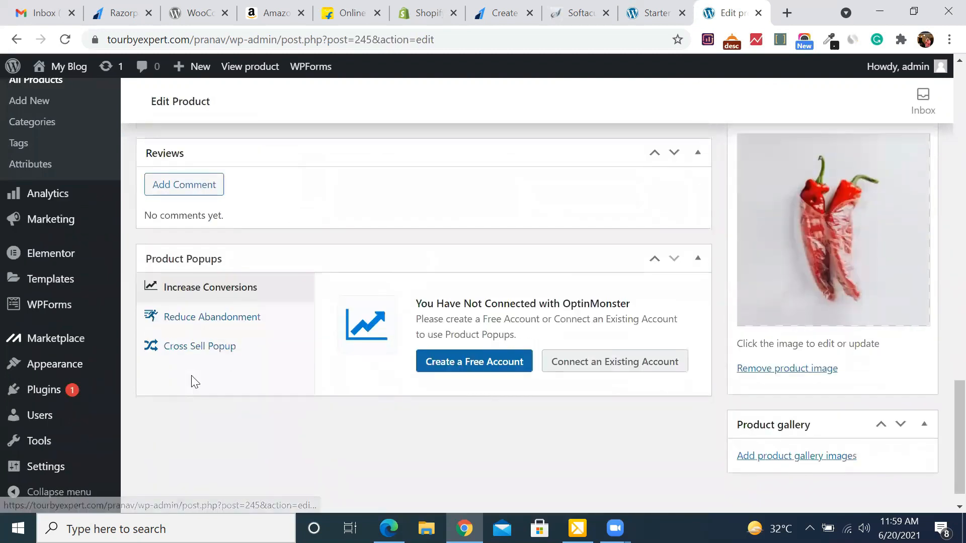
{"action": "scroll", "coordinate": [518, 222], "scroll_direction": "up", "scroll_amount": 5}
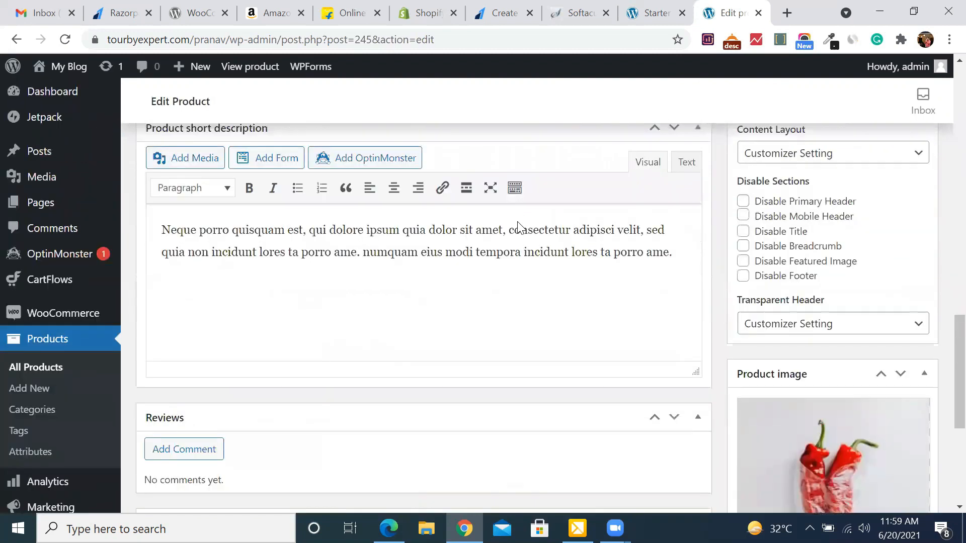
{"action": "scroll", "coordinate": [518, 223], "scroll_direction": "down", "scroll_amount": 4}
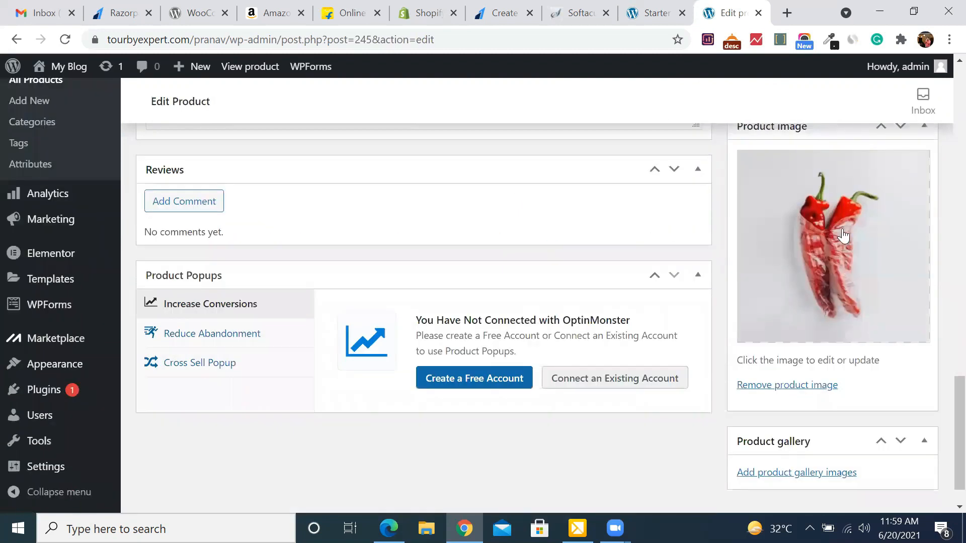
{"action": "scroll", "coordinate": [835, 262], "scroll_direction": "down", "scroll_amount": 1}
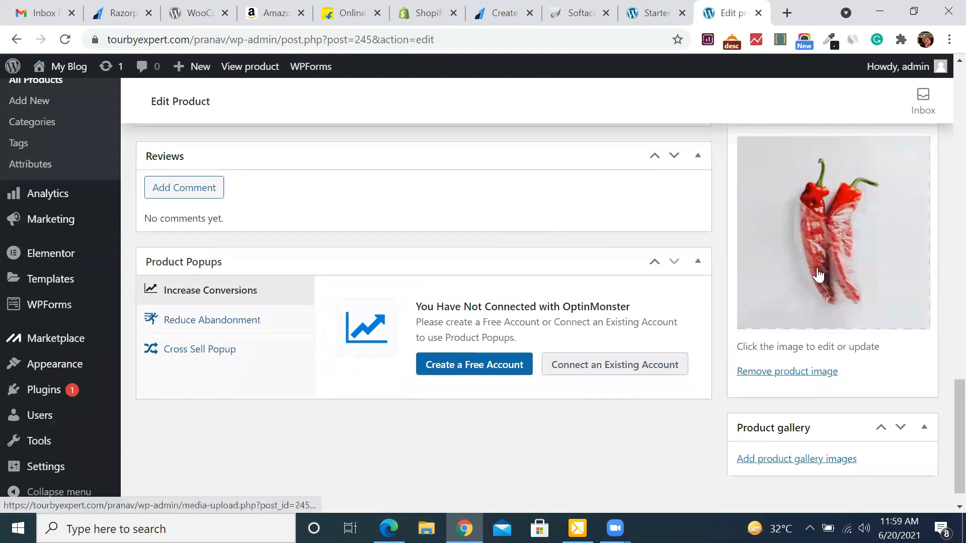
{"action": "scroll", "coordinate": [825, 267], "scroll_direction": "up", "scroll_amount": 2}
{"action": "scroll", "coordinate": [834, 244], "scroll_direction": "up", "scroll_amount": 10}
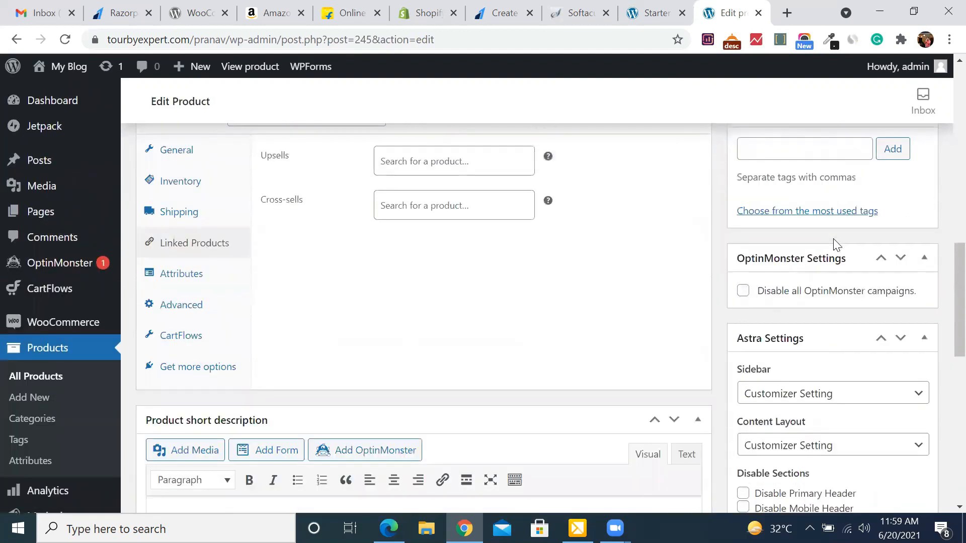
{"action": "scroll", "coordinate": [834, 241], "scroll_direction": "up", "scroll_amount": 1}
{"action": "scroll", "coordinate": [409, 380], "scroll_direction": "down", "scroll_amount": 2}
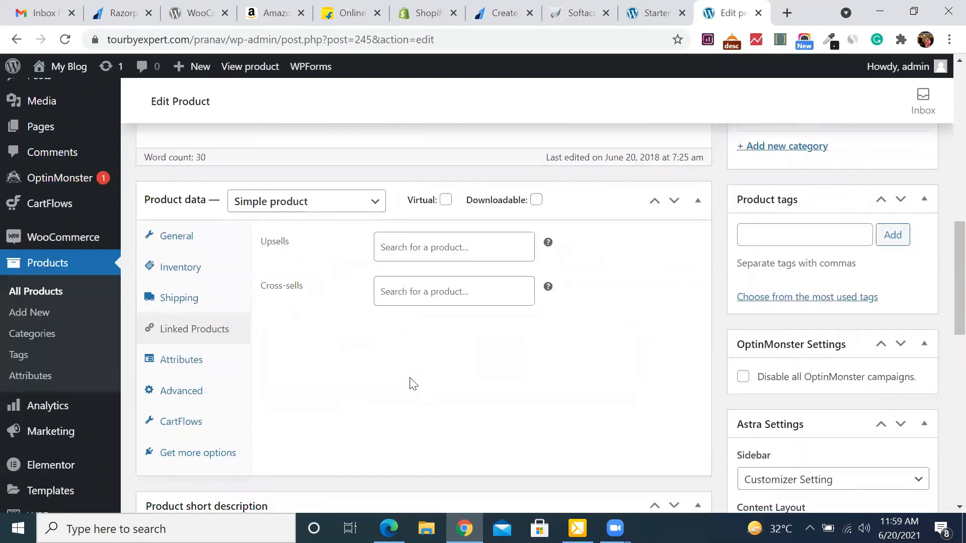
Review the product's category assignment and open the form for adding a new category.
{"action": "scroll", "coordinate": [410, 383], "scroll_direction": "up", "scroll_amount": 1}
{"action": "scroll", "coordinate": [409, 384], "scroll_direction": "up", "scroll_amount": 4}
{"action": "scroll", "coordinate": [647, 381], "scroll_direction": "down", "scroll_amount": 3}
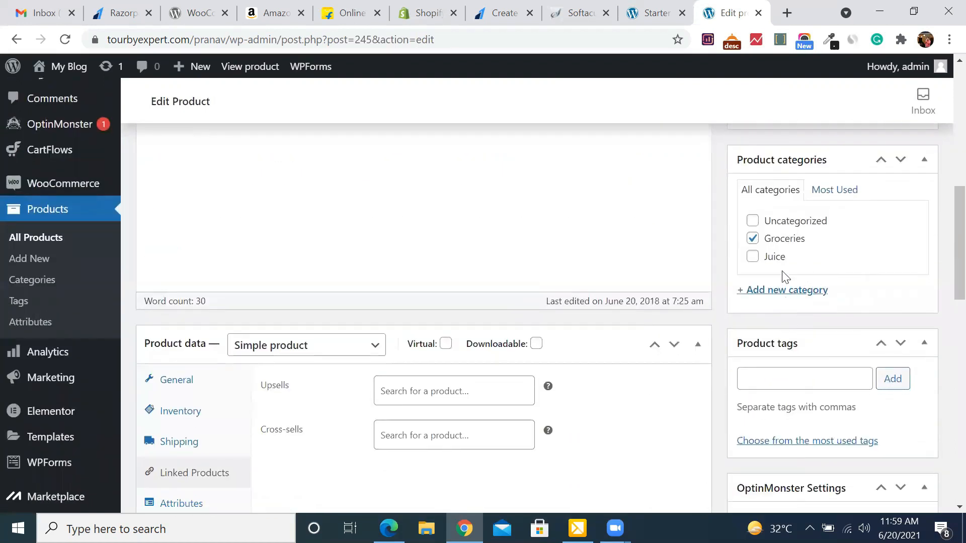
{"action": "left_click", "coordinate": [776, 295]}
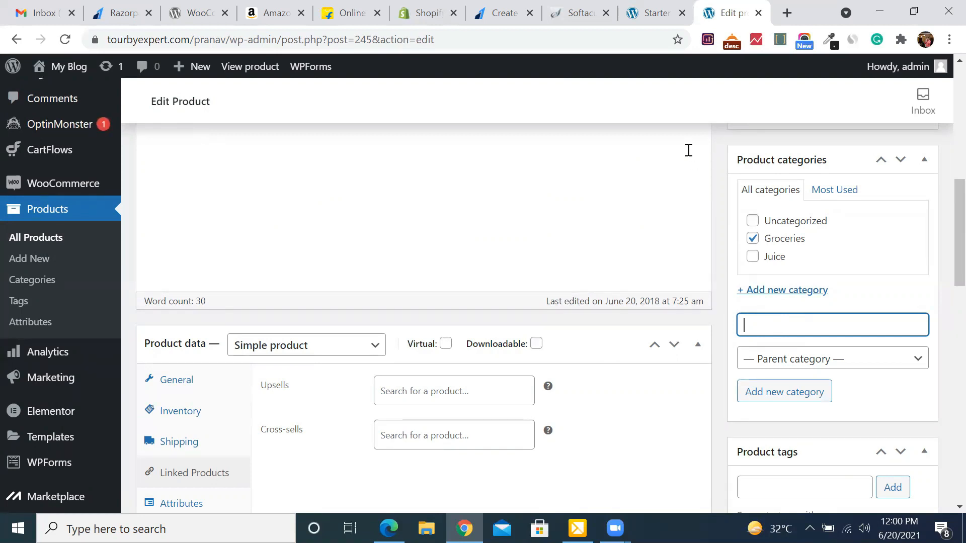
{"action": "left_click", "coordinate": [526, 64]}
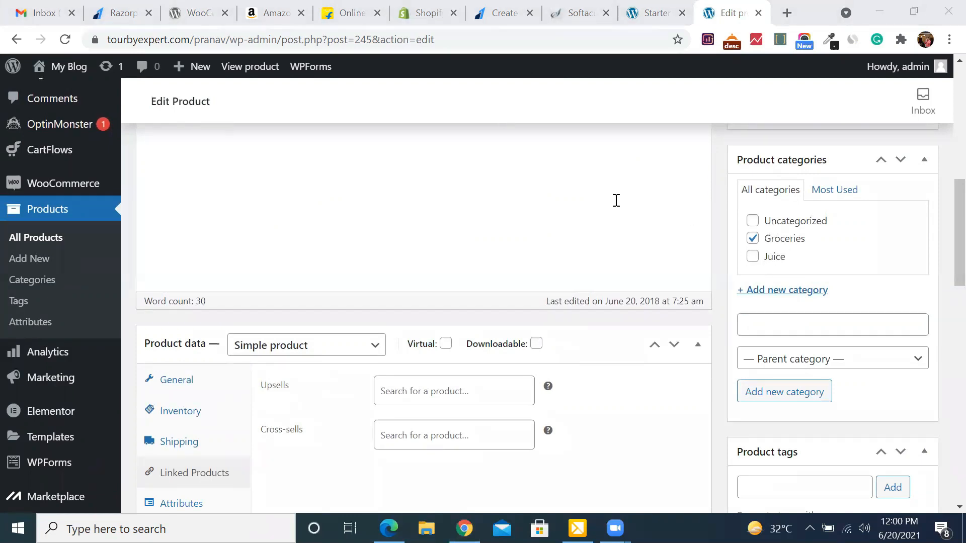
Open the product categories page and enter Vegetable as both the name and slug of a new category.
{"action": "scroll", "coordinate": [450, 263], "scroll_direction": "up", "scroll_amount": 6}
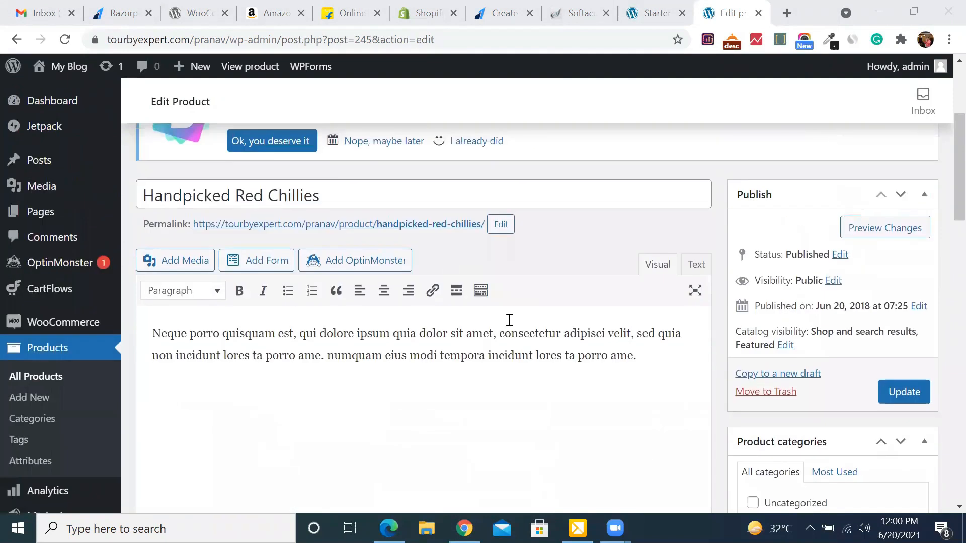
{"action": "left_click", "coordinate": [41, 421]}
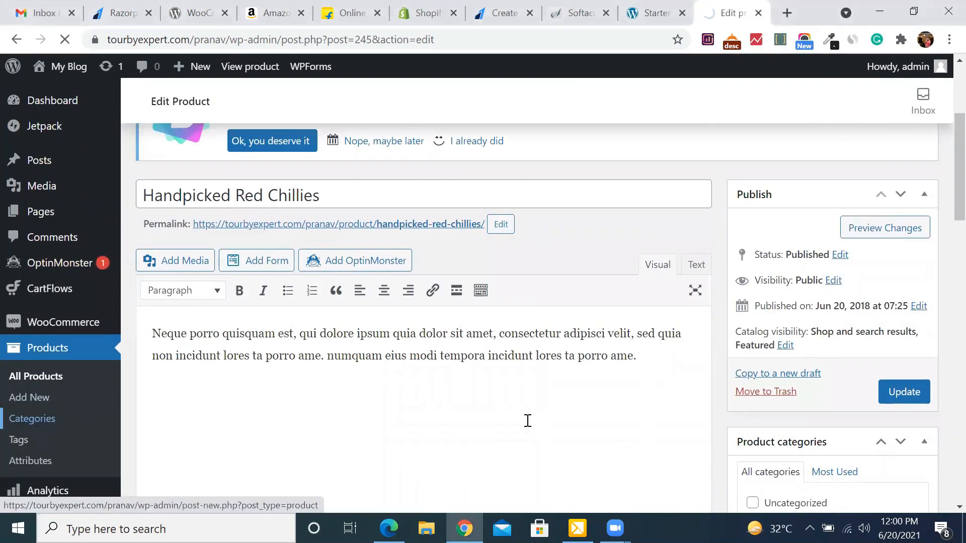
{"action": "scroll", "coordinate": [528, 373], "scroll_direction": "down", "scroll_amount": 4}
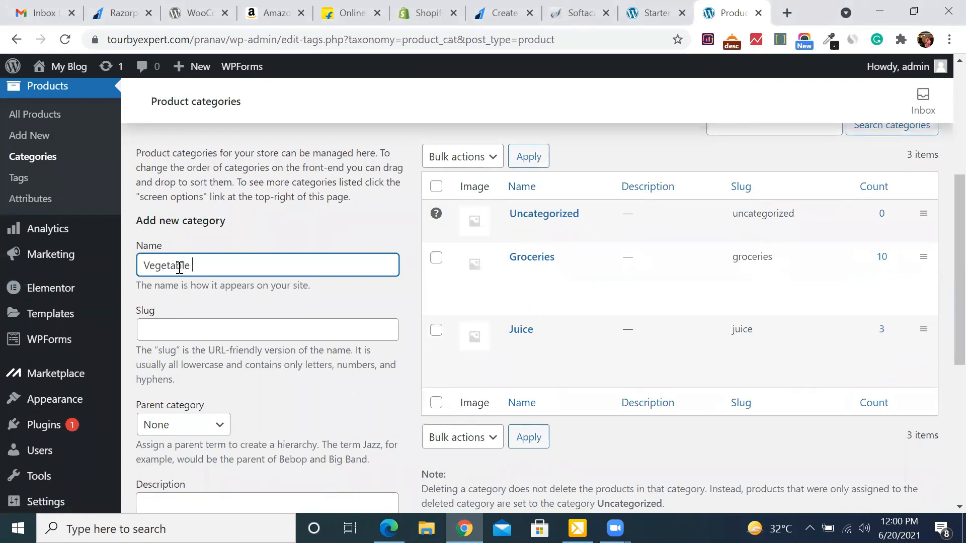
{"action": "left_click", "coordinate": [193, 331]}
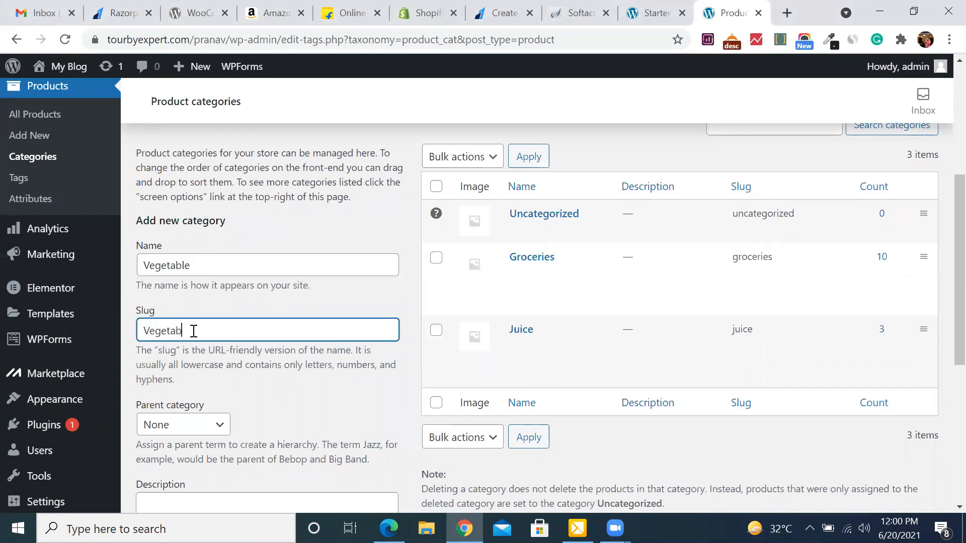
Set the new category's parent to Juice and add the category with the default display type.
{"action": "scroll", "coordinate": [193, 331], "scroll_direction": "down", "scroll_amount": 4}
{"action": "scroll", "coordinate": [228, 277], "scroll_direction": "up", "scroll_amount": 1}
{"action": "left_click", "coordinate": [224, 275]}
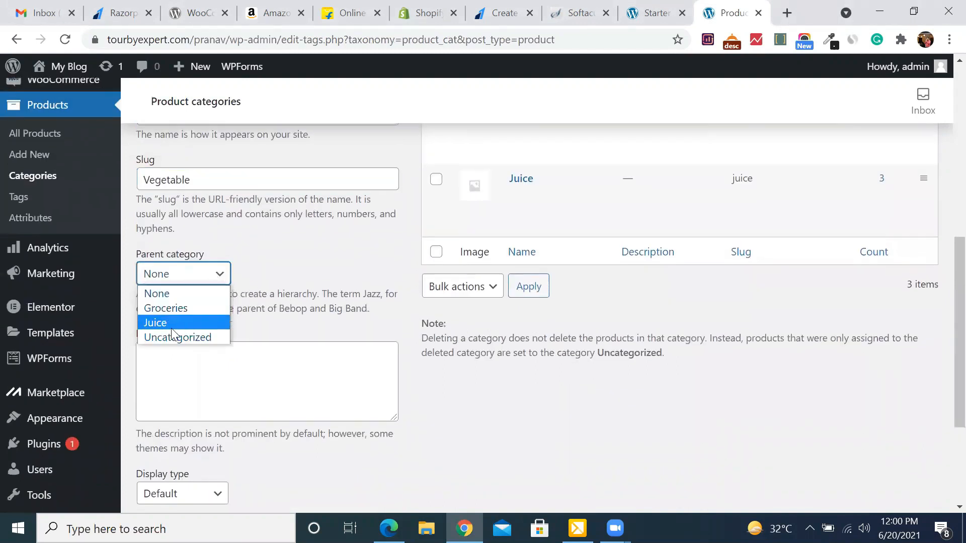
{"action": "scroll", "coordinate": [280, 277], "scroll_direction": "up", "scroll_amount": 2}
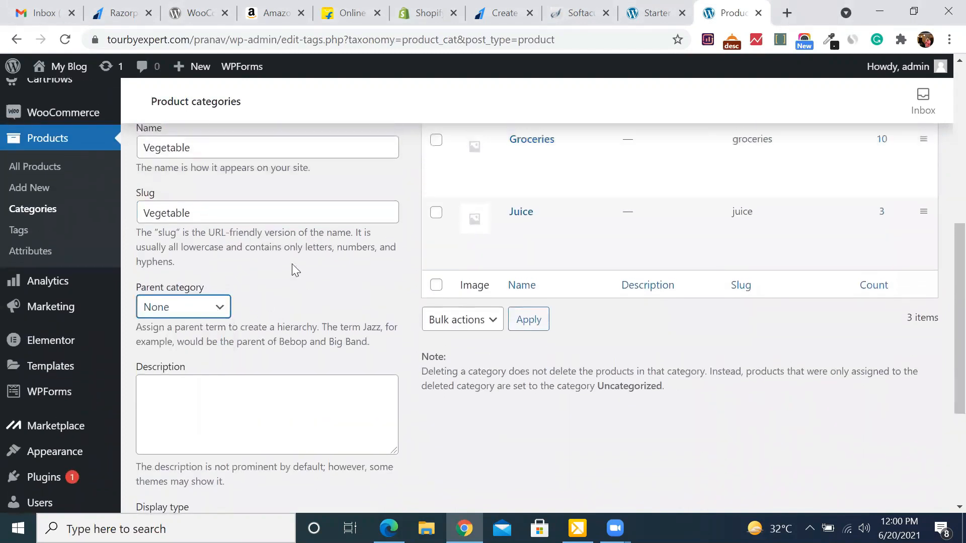
{"action": "left_click", "coordinate": [216, 357]}
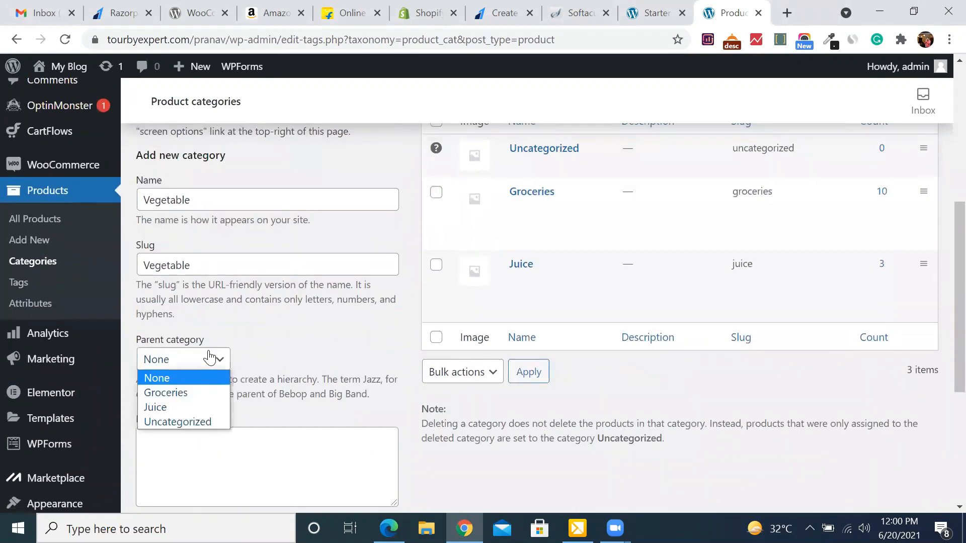
{"action": "left_click", "coordinate": [160, 407]}
{"action": "scroll", "coordinate": [287, 382], "scroll_direction": "down", "scroll_amount": 4}
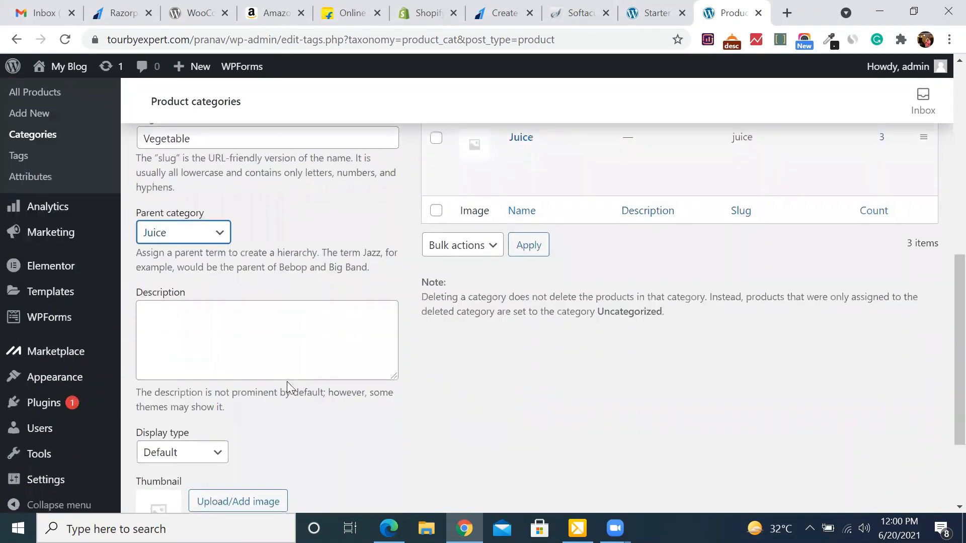
{"action": "scroll", "coordinate": [286, 388], "scroll_direction": "down", "scroll_amount": 1}
{"action": "left_click", "coordinate": [191, 435]}
Examine the product category list and the new category's place in the hierarchy.
{"action": "scroll", "coordinate": [719, 273], "scroll_direction": "up", "scroll_amount": 4}
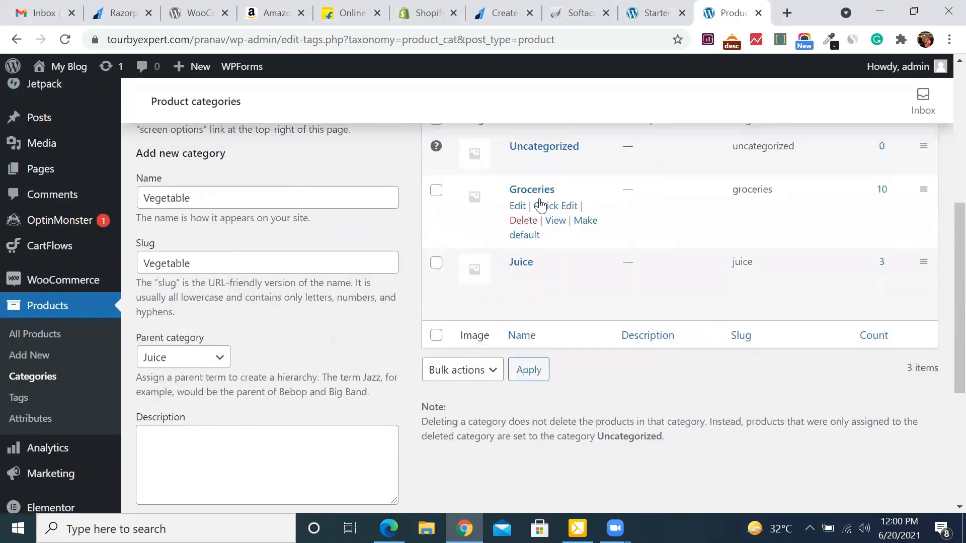
{"action": "scroll", "coordinate": [699, 254], "scroll_direction": "up", "scroll_amount": 1}
{"action": "scroll", "coordinate": [702, 259], "scroll_direction": "down", "scroll_amount": 1}
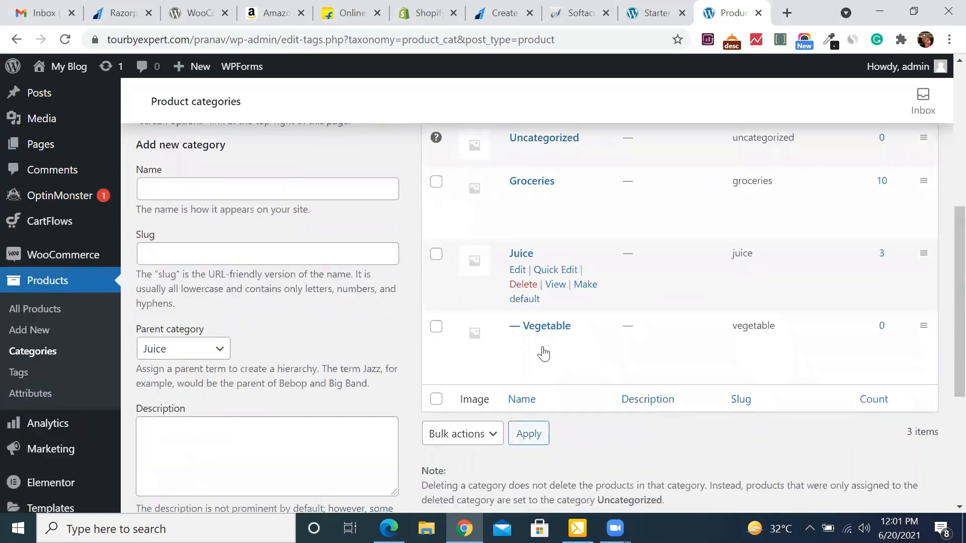
{"action": "scroll", "coordinate": [665, 282], "scroll_direction": "up", "scroll_amount": 2}
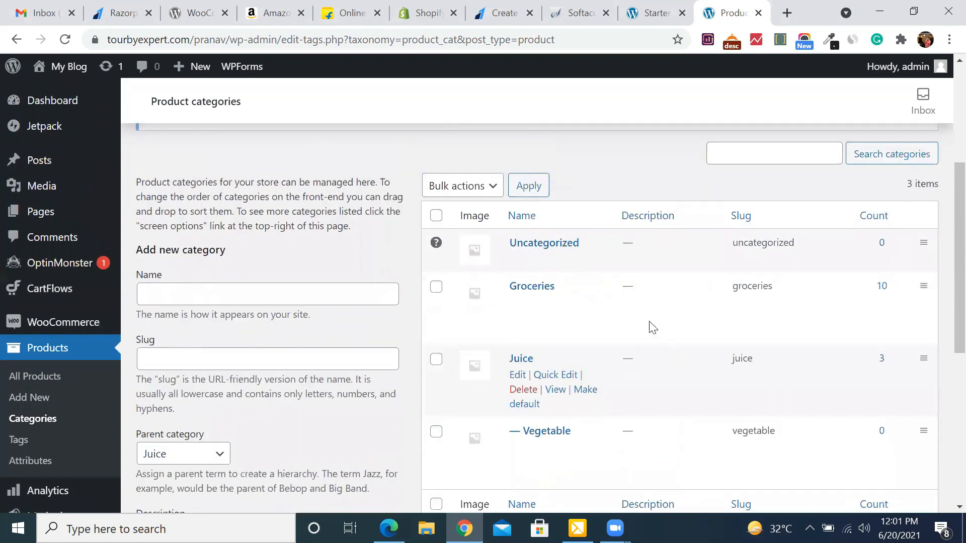
{"action": "scroll", "coordinate": [649, 327], "scroll_direction": "down", "scroll_amount": 2}
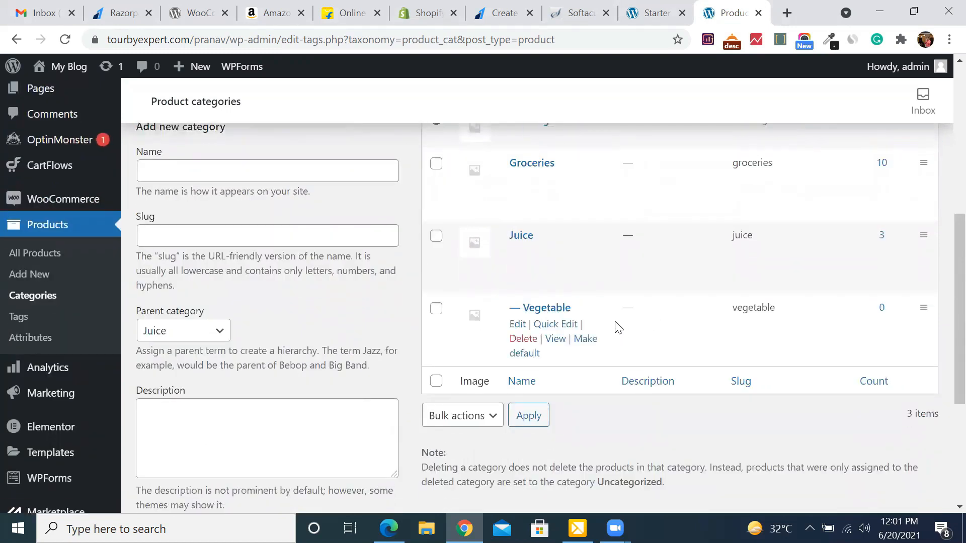
{"action": "scroll", "coordinate": [618, 327], "scroll_direction": "up", "scroll_amount": 1}
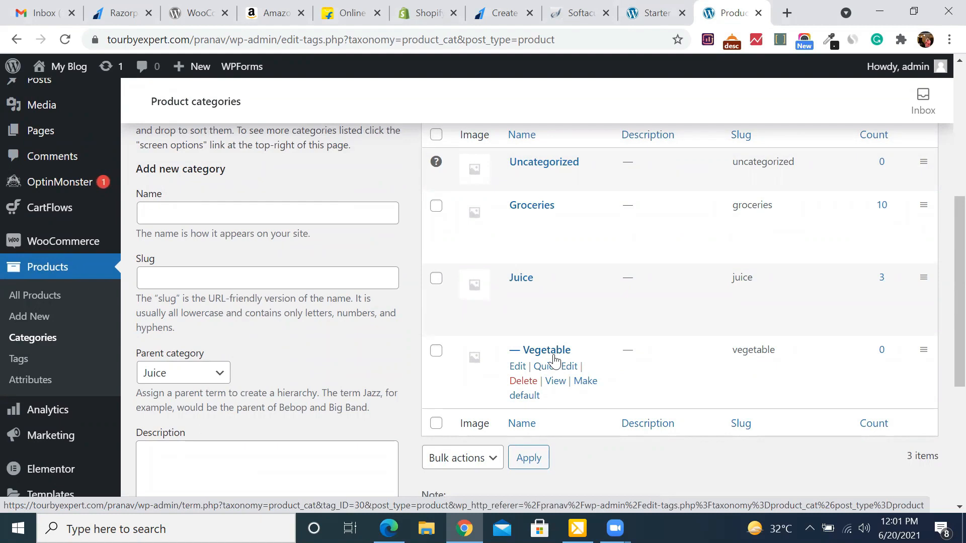
Start a new product from the product list and examine its name, description, category, price and image sections.
{"action": "left_click", "coordinate": [59, 299]}
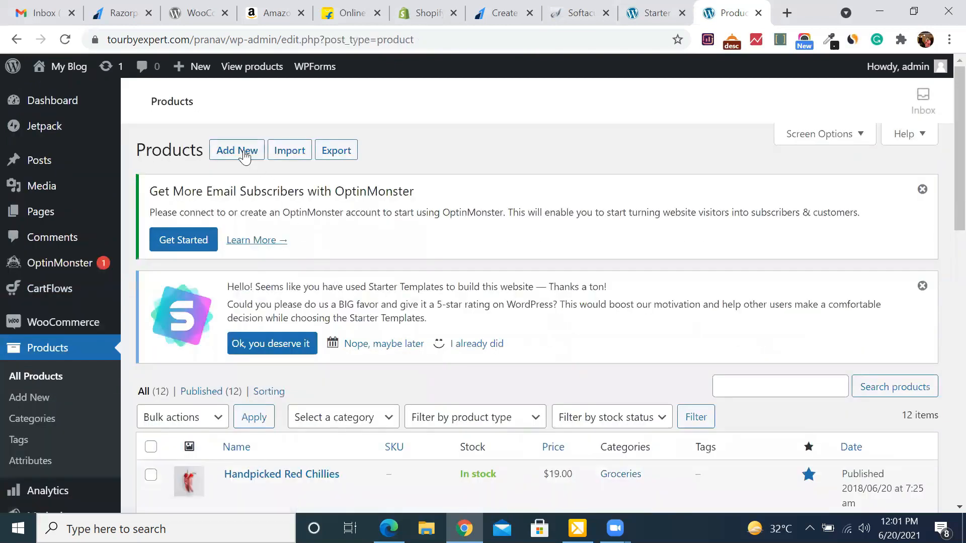
{"action": "left_click", "coordinate": [245, 151]}
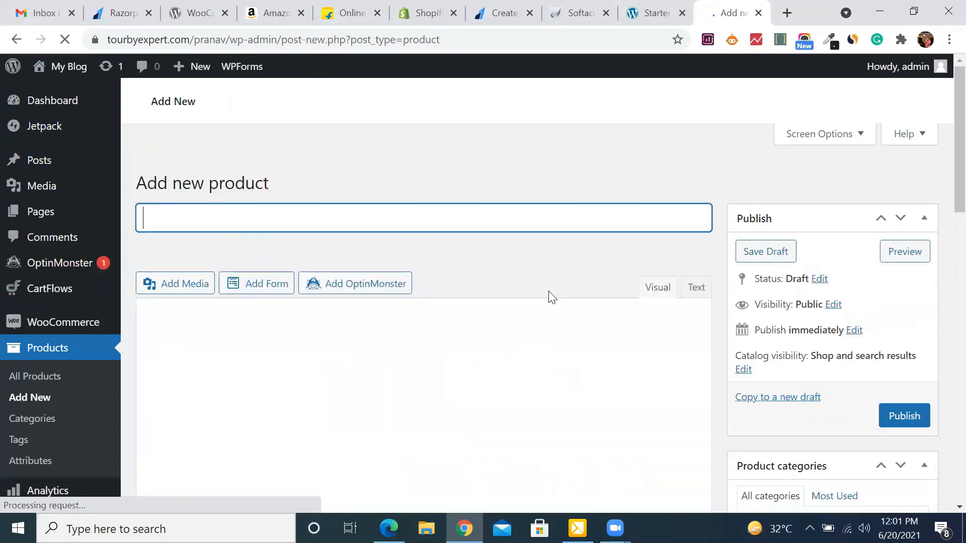
{"action": "scroll", "coordinate": [550, 301], "scroll_direction": "down", "scroll_amount": 3}
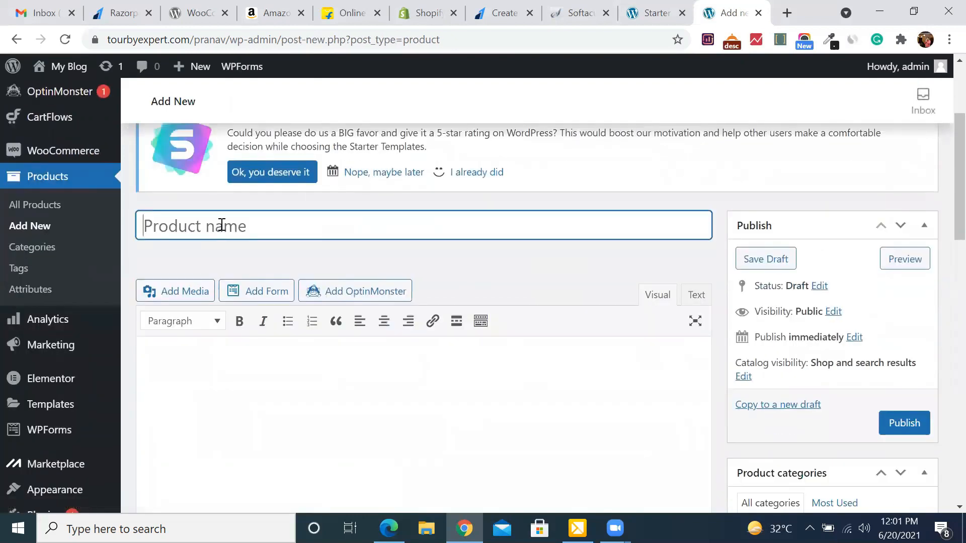
{"action": "scroll", "coordinate": [444, 423], "scroll_direction": "down", "scroll_amount": 3}
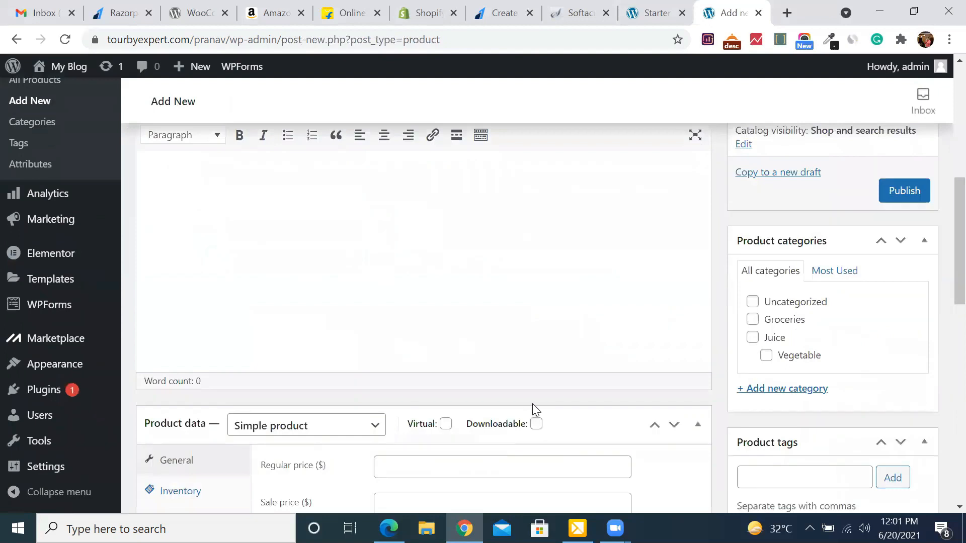
{"action": "scroll", "coordinate": [536, 410], "scroll_direction": "down", "scroll_amount": 3}
{"action": "scroll", "coordinate": [536, 410], "scroll_direction": "down", "scroll_amount": 1}
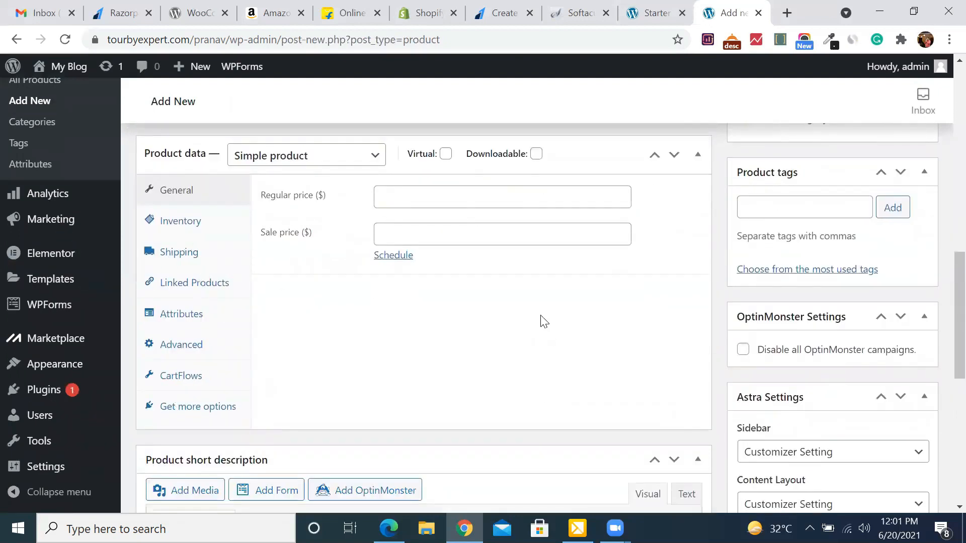
{"action": "scroll", "coordinate": [543, 321], "scroll_direction": "down", "scroll_amount": 8}
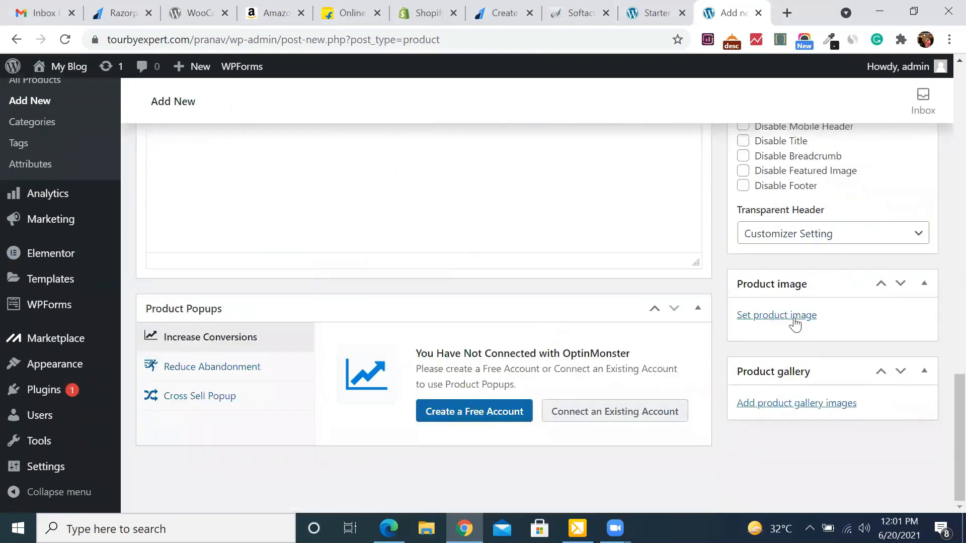
View the imported storefront from the Starter Templates tab and examine the Hand Sanitizer product page.
{"action": "left_click", "coordinate": [653, 13]}
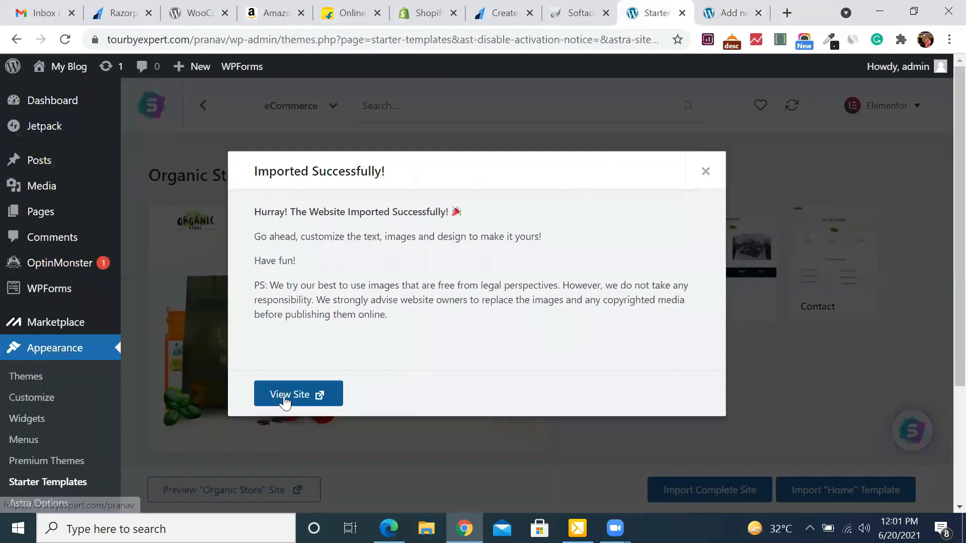
{"action": "left_click", "coordinate": [284, 401]}
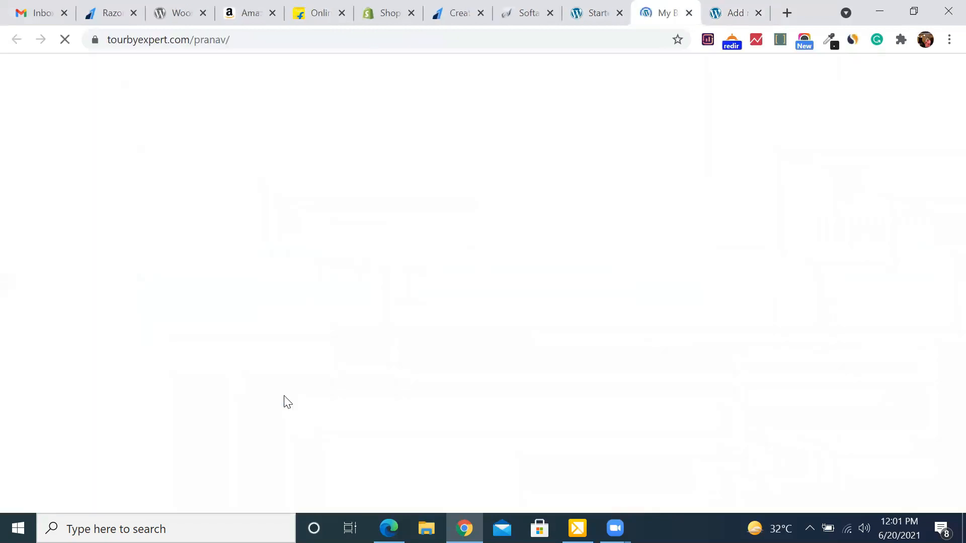
{"action": "scroll", "coordinate": [539, 356], "scroll_direction": "down", "scroll_amount": 10}
{"action": "scroll", "coordinate": [539, 355], "scroll_direction": "down", "scroll_amount": 8}
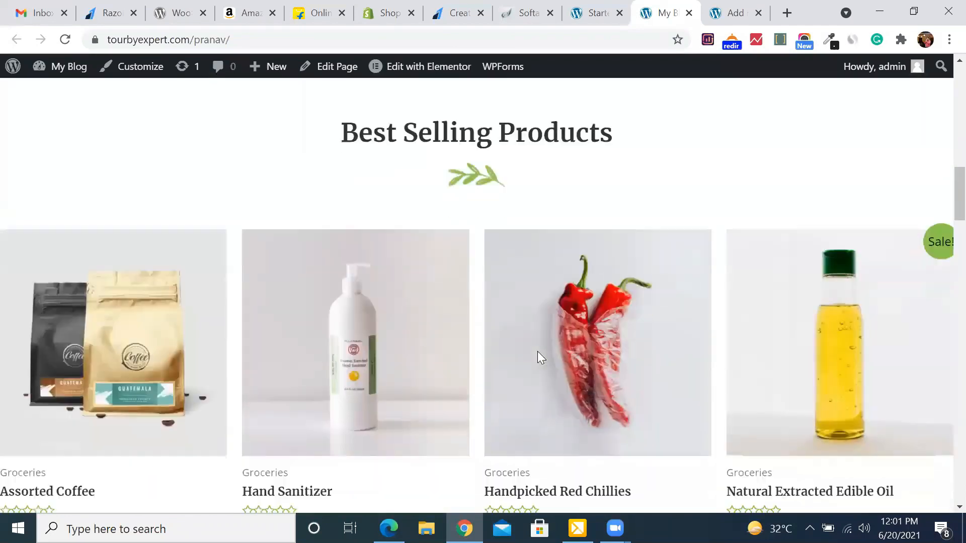
{"action": "left_click", "coordinate": [372, 285]}
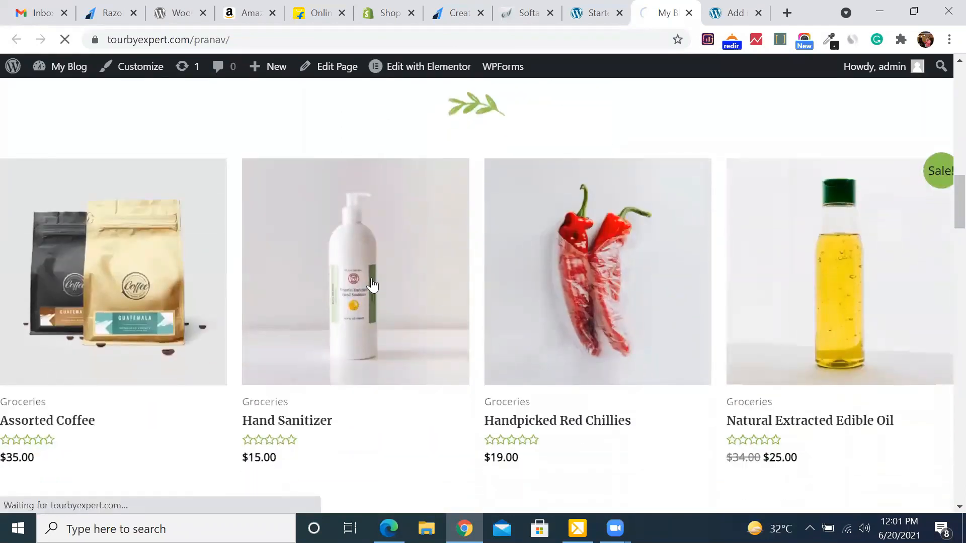
{"action": "scroll", "coordinate": [330, 447], "scroll_direction": "down", "scroll_amount": 8}
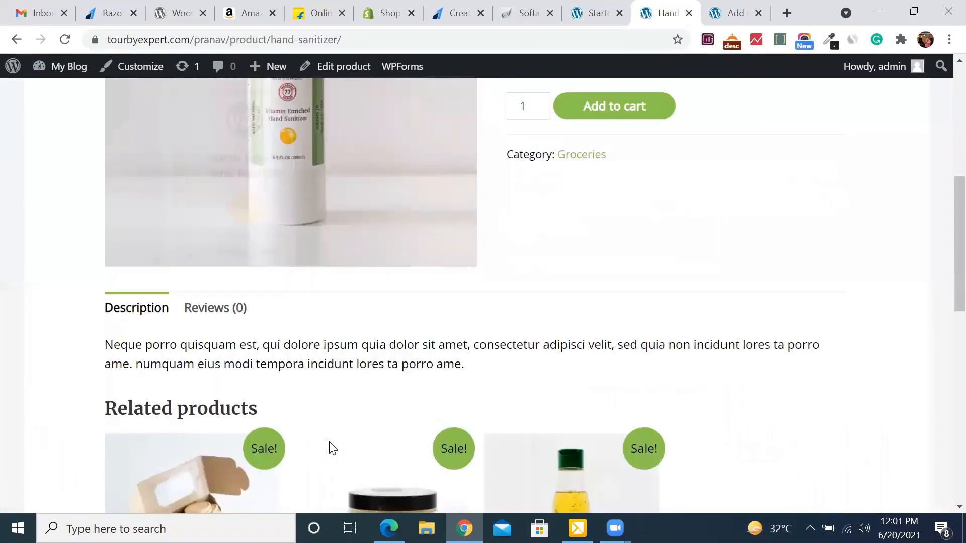
{"action": "scroll", "coordinate": [302, 279], "scroll_direction": "up", "scroll_amount": 2}
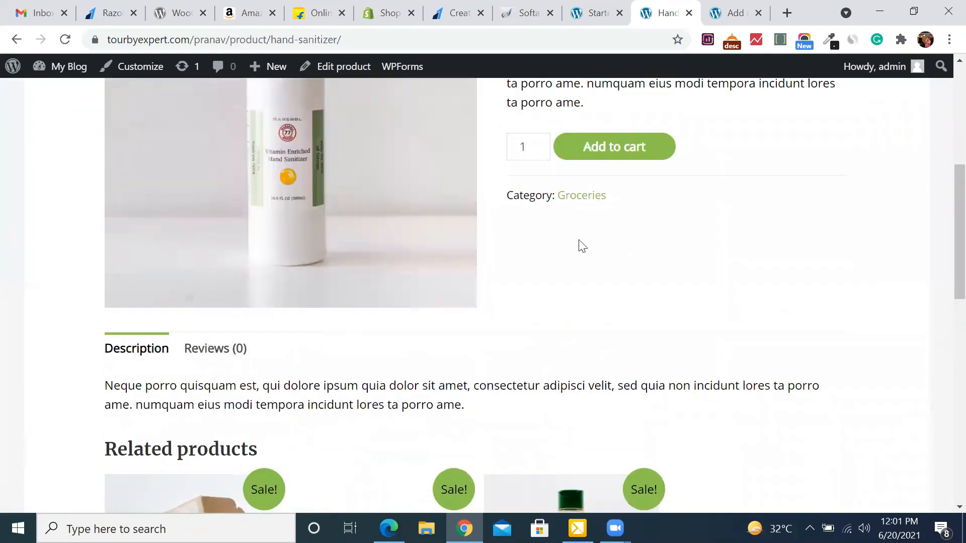
Return to the new product form, browse the media library for product gallery images, and close the picker without adding any.
{"action": "left_click", "coordinate": [740, 7]}
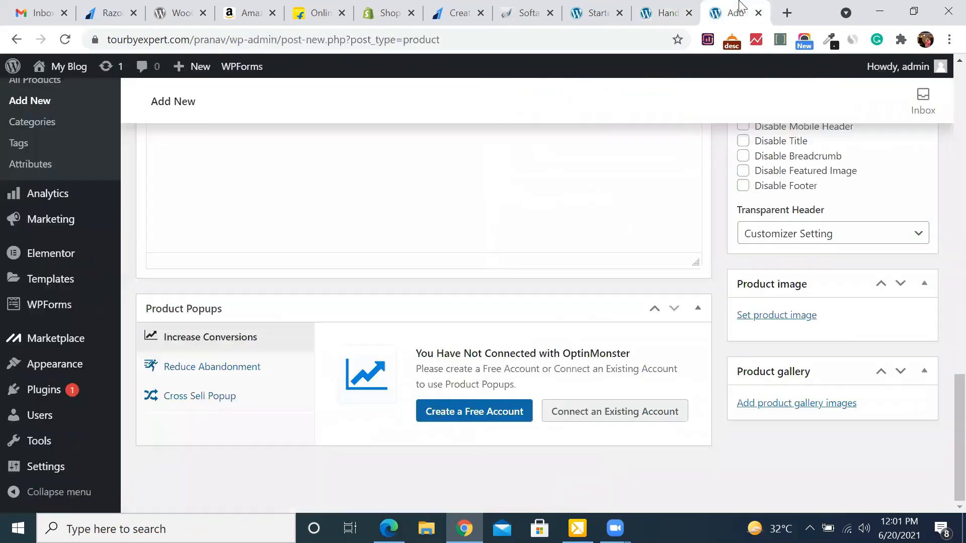
{"action": "left_click", "coordinate": [793, 403]}
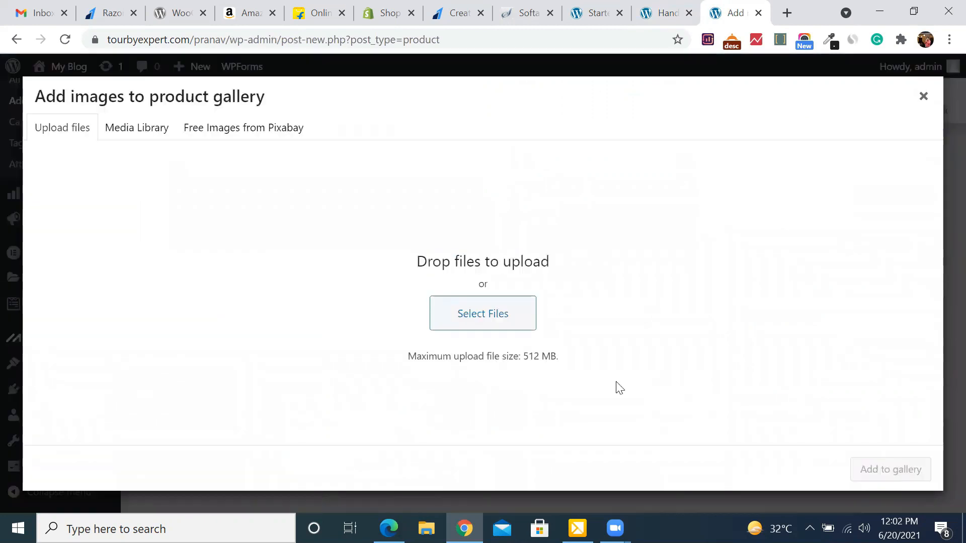
{"action": "left_click", "coordinate": [138, 133]}
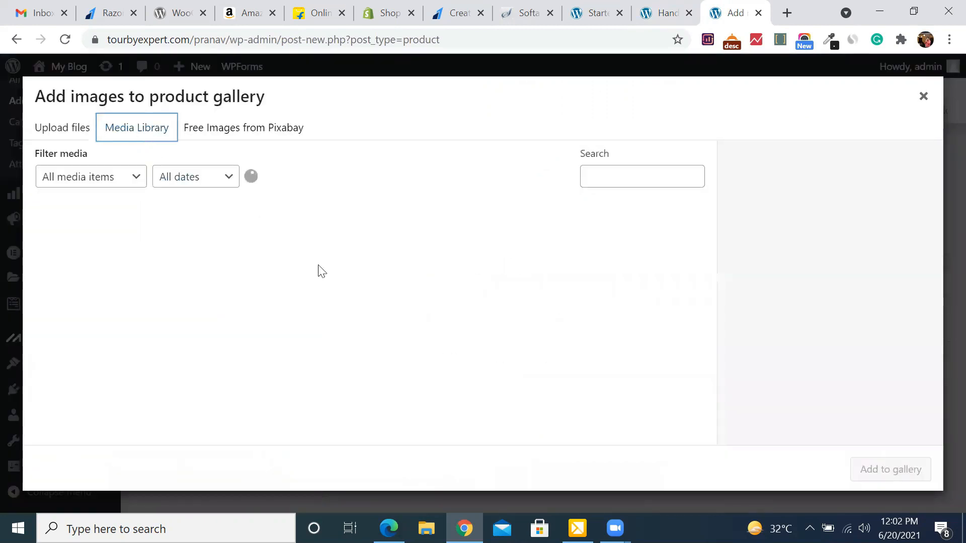
{"action": "scroll", "coordinate": [431, 340], "scroll_direction": "down", "scroll_amount": 6}
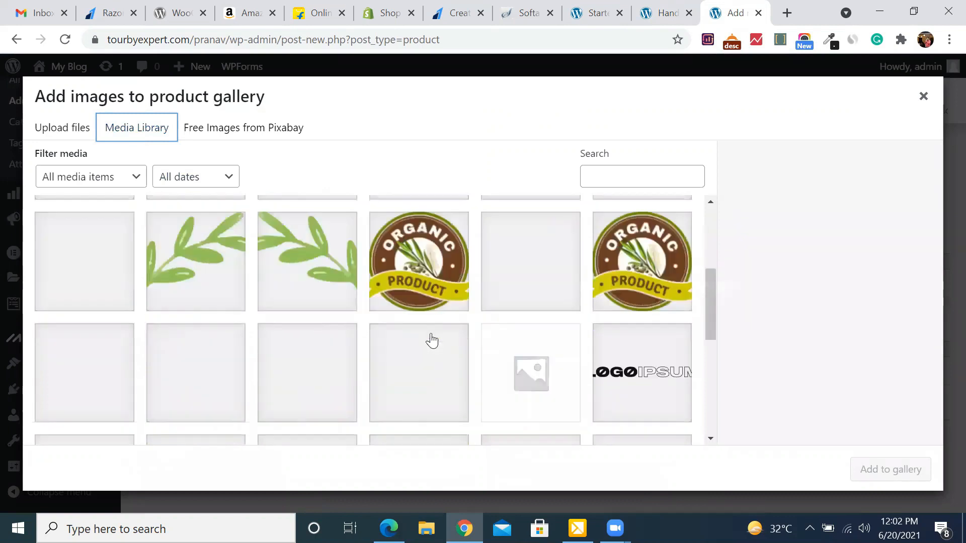
{"action": "scroll", "coordinate": [431, 339], "scroll_direction": "down", "scroll_amount": 2}
{"action": "scroll", "coordinate": [485, 274], "scroll_direction": "up", "scroll_amount": 3}
{"action": "scroll", "coordinate": [485, 274], "scroll_direction": "up", "scroll_amount": 1}
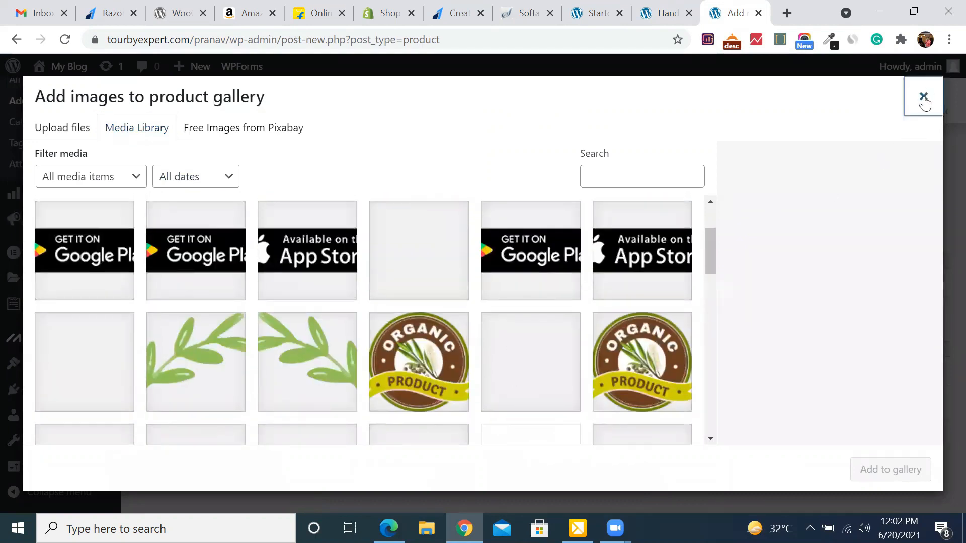
{"action": "left_click", "coordinate": [923, 97]}
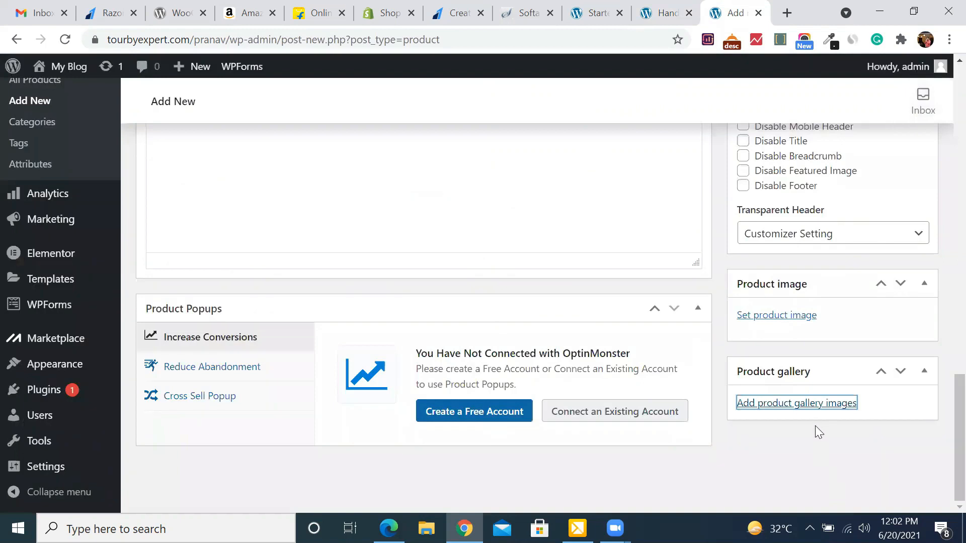
{"action": "scroll", "coordinate": [815, 428], "scroll_direction": "up", "scroll_amount": 1}
{"action": "scroll", "coordinate": [818, 441], "scroll_direction": "up", "scroll_amount": 5}
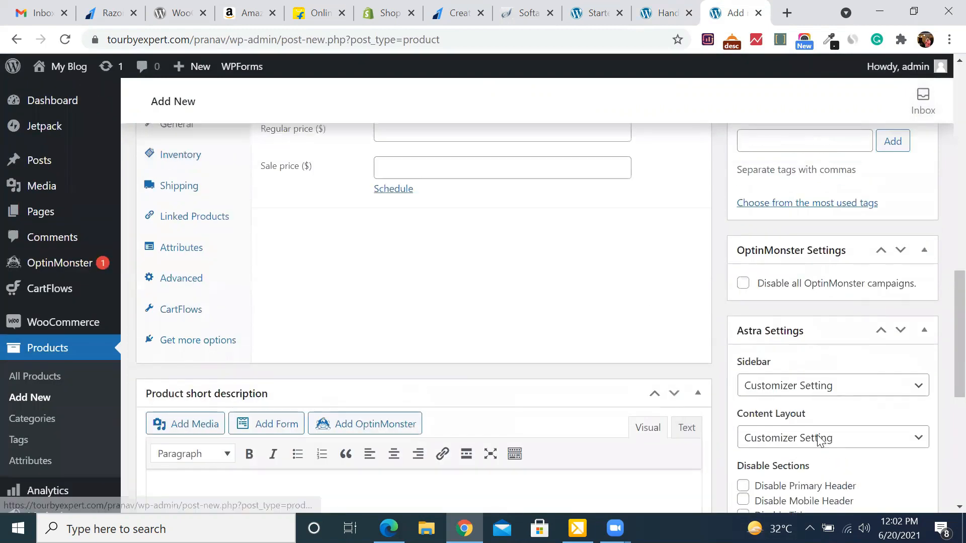
{"action": "scroll", "coordinate": [816, 434], "scroll_direction": "up", "scroll_amount": 10}
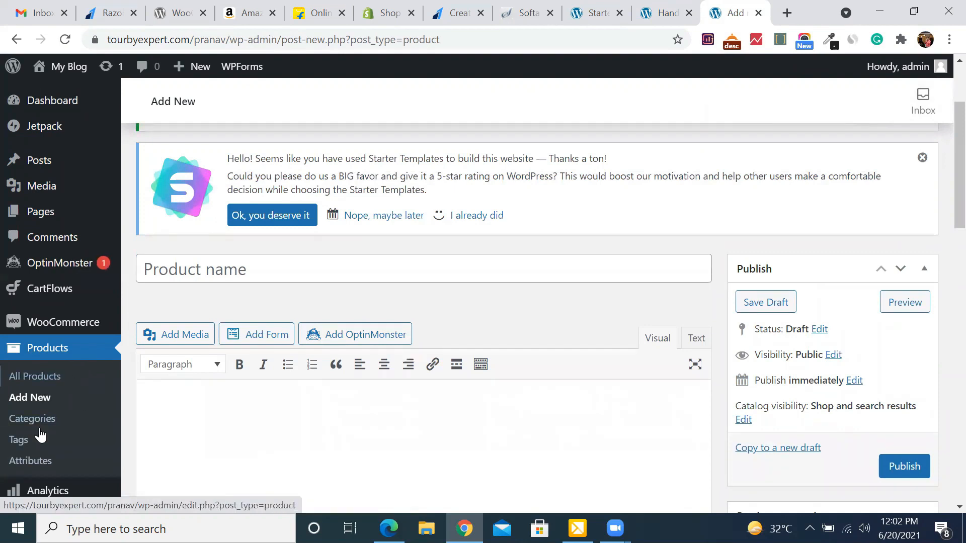
{"action": "scroll", "coordinate": [54, 394], "scroll_direction": "down", "scroll_amount": 2}
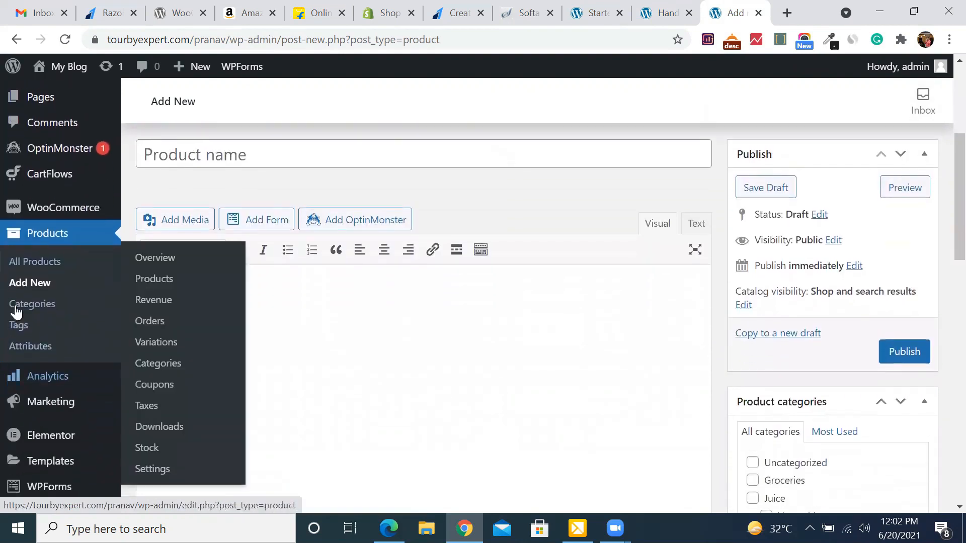
{"action": "scroll", "coordinate": [67, 281], "scroll_direction": "up", "scroll_amount": 2}
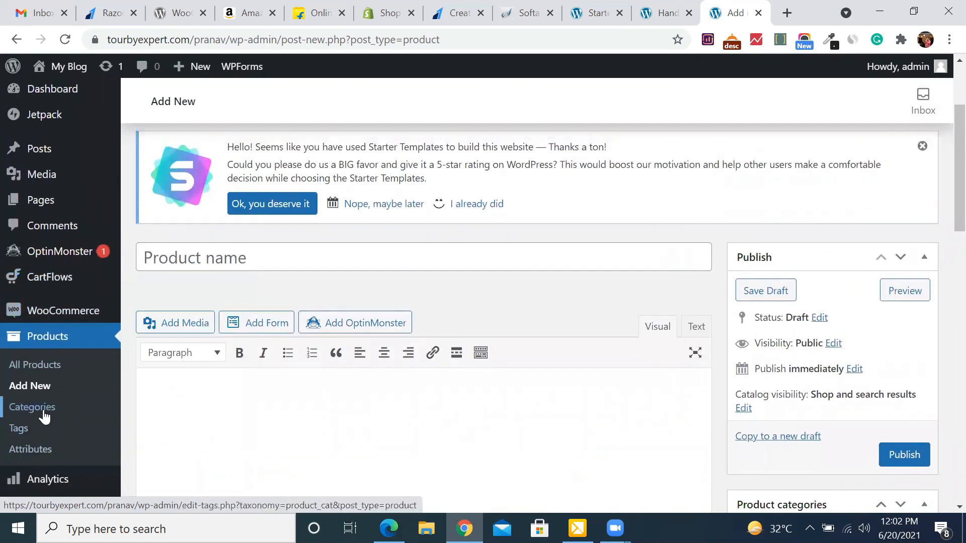
Open the WooCommerce Home screen, dismiss the welcome introduction and examine the store notices.
{"action": "mouse_move", "coordinate": [56, 315]}
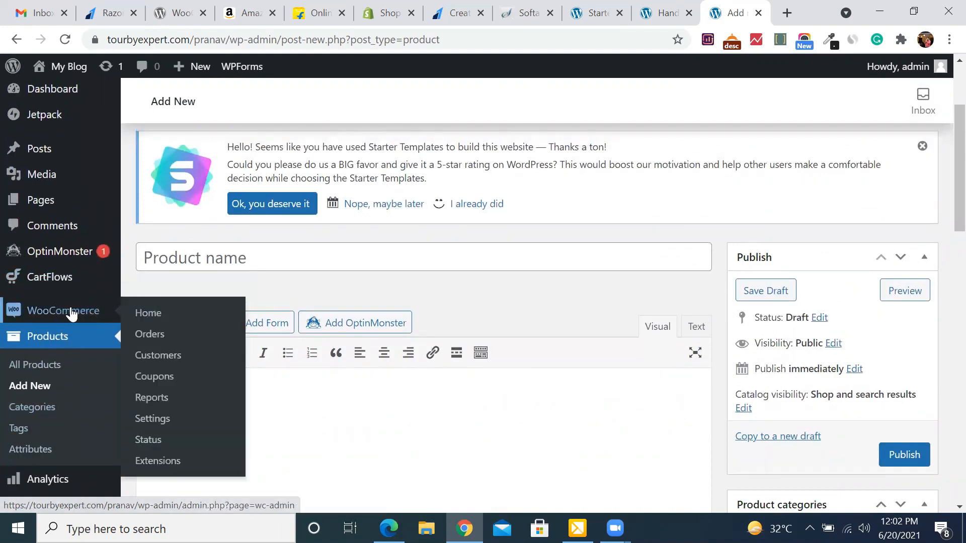
{"action": "left_click", "coordinate": [151, 314]}
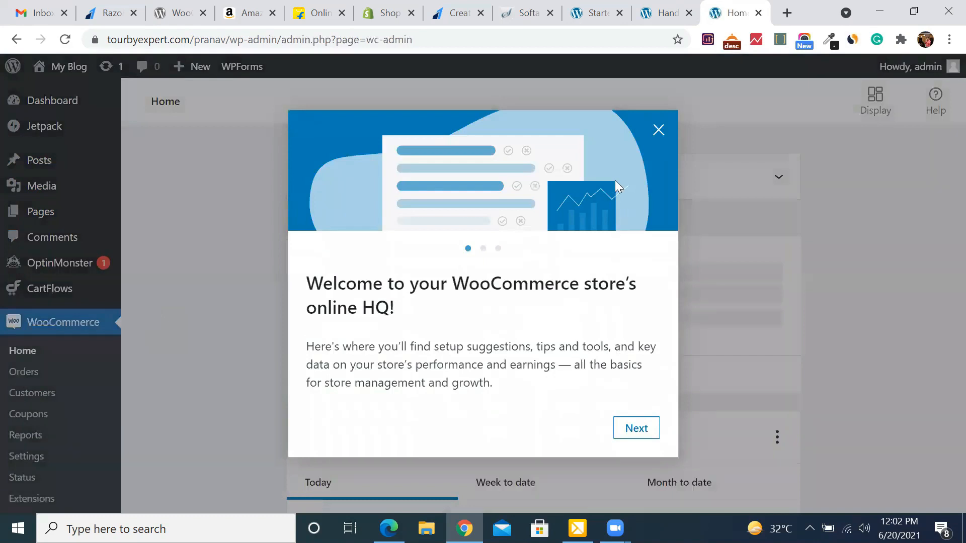
{"action": "left_click", "coordinate": [658, 130]}
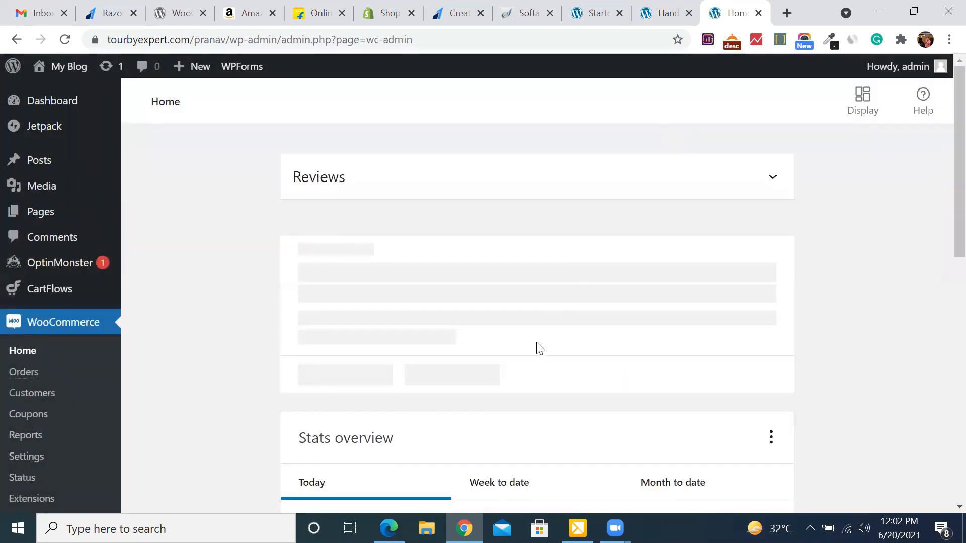
{"action": "scroll", "coordinate": [537, 350], "scroll_direction": "down", "scroll_amount": 5}
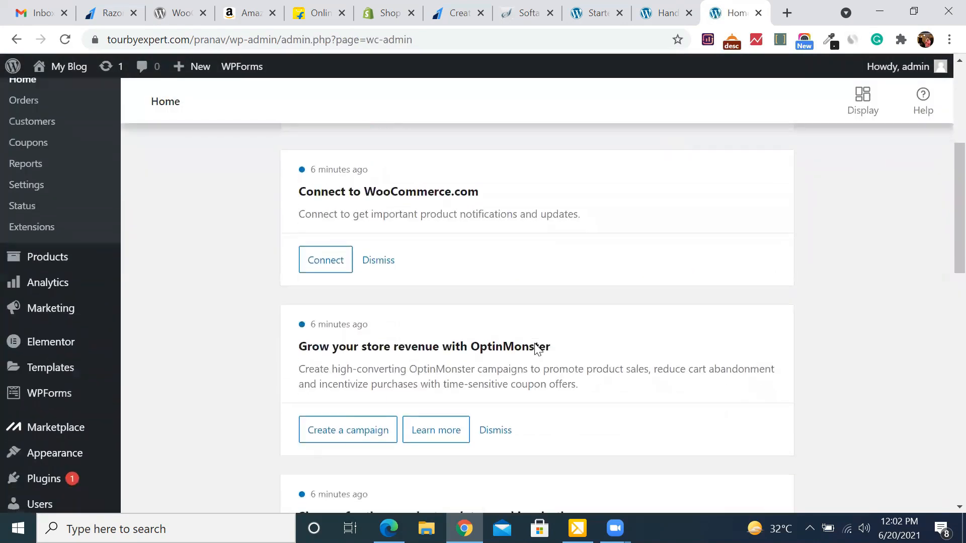
{"action": "scroll", "coordinate": [537, 350], "scroll_direction": "up", "scroll_amount": 5}
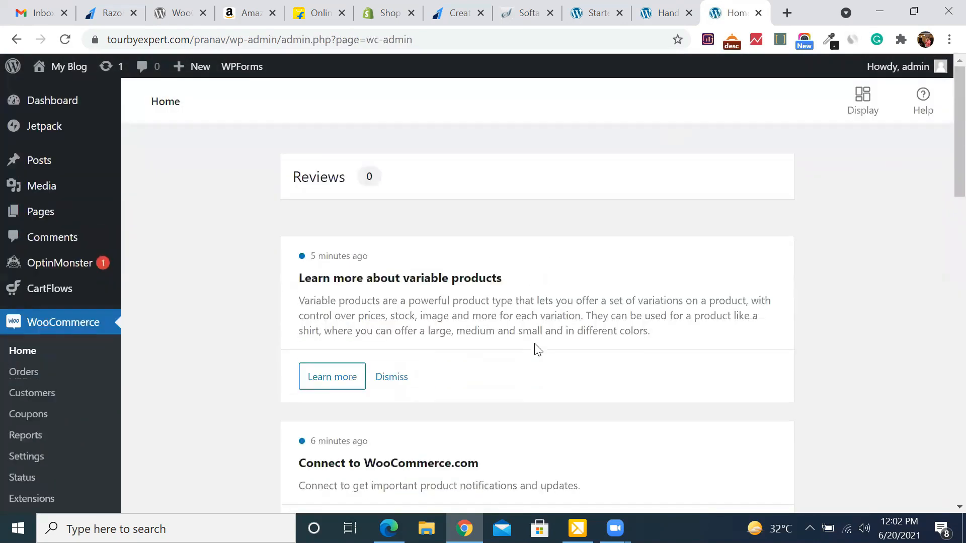
Examine the WooCommerce Orders page and its store tools, and open the Customers list.
{"action": "left_click", "coordinate": [33, 377]}
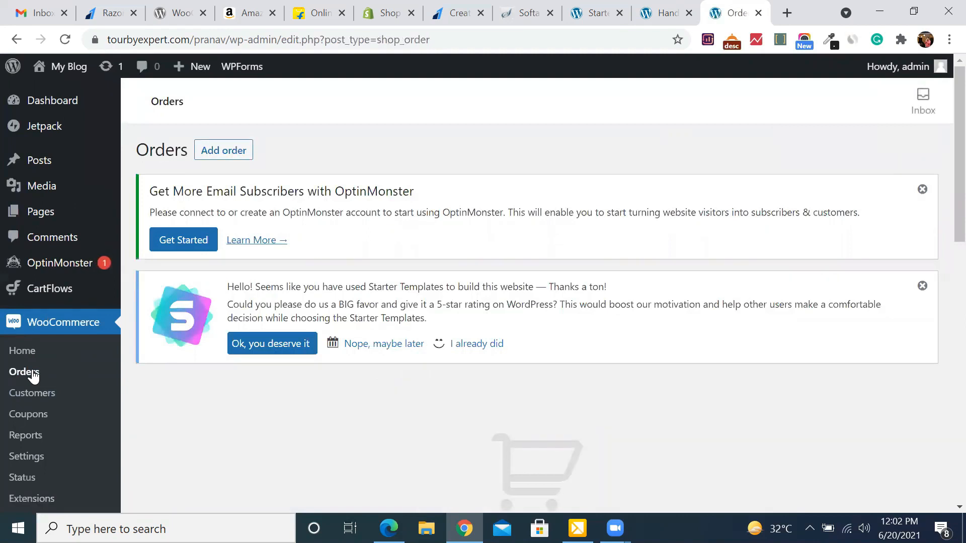
{"action": "scroll", "coordinate": [403, 432], "scroll_direction": "down", "scroll_amount": 8}
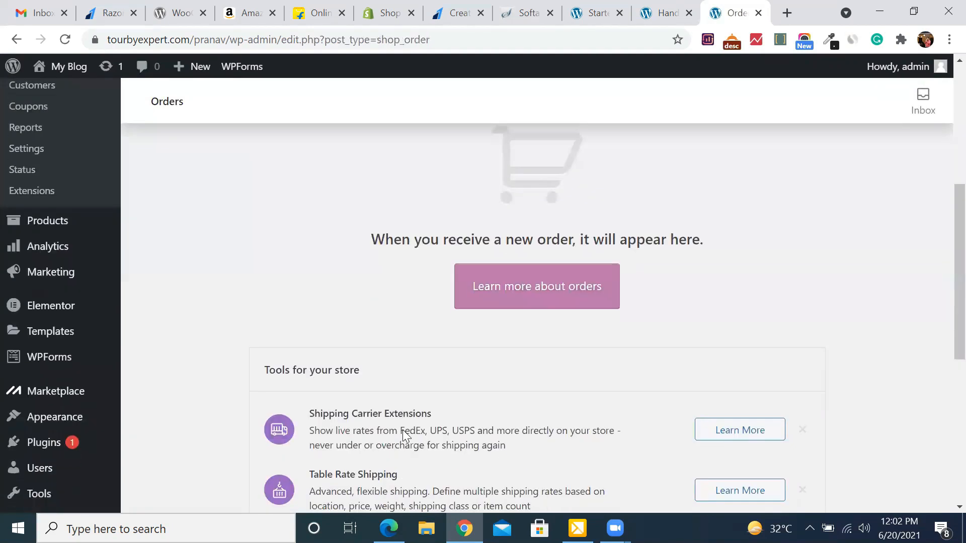
{"action": "scroll", "coordinate": [403, 430], "scroll_direction": "down", "scroll_amount": 2}
{"action": "scroll", "coordinate": [403, 431], "scroll_direction": "up", "scroll_amount": 5}
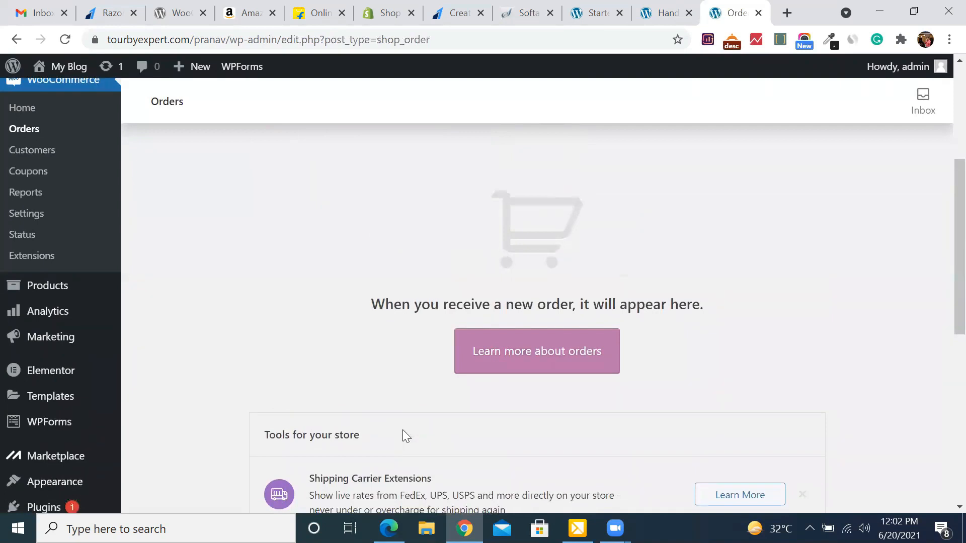
{"action": "scroll", "coordinate": [403, 431], "scroll_direction": "up", "scroll_amount": 1}
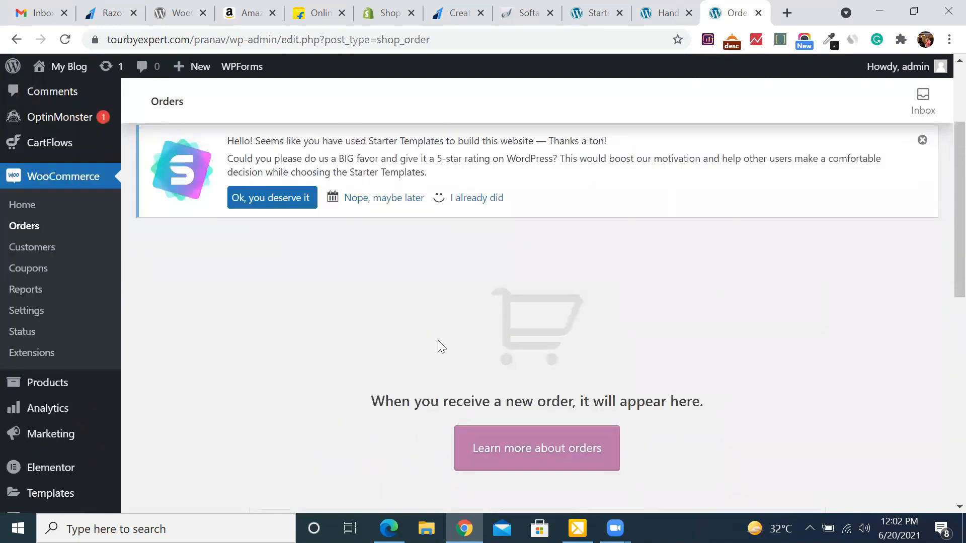
{"action": "scroll", "coordinate": [438, 341], "scroll_direction": "up", "scroll_amount": 1}
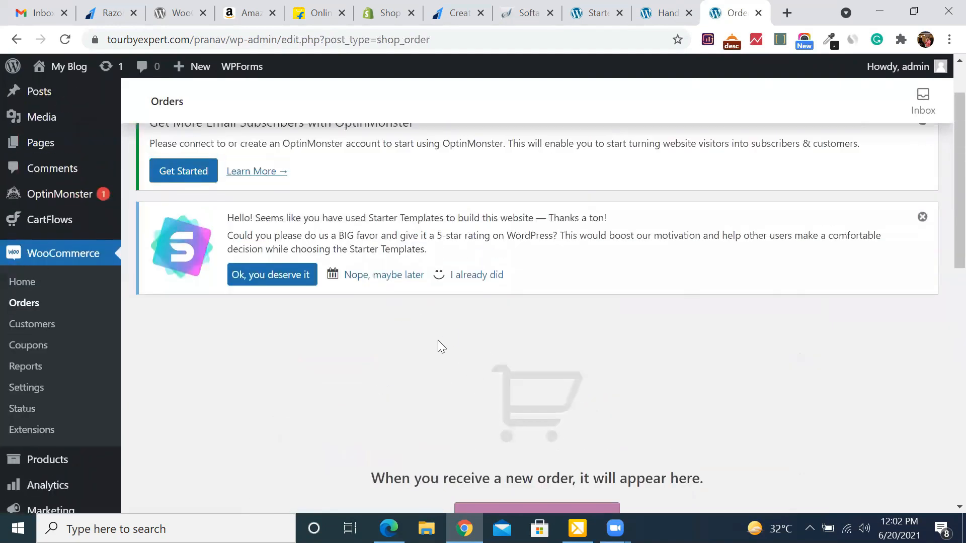
{"action": "left_click", "coordinate": [51, 326]}
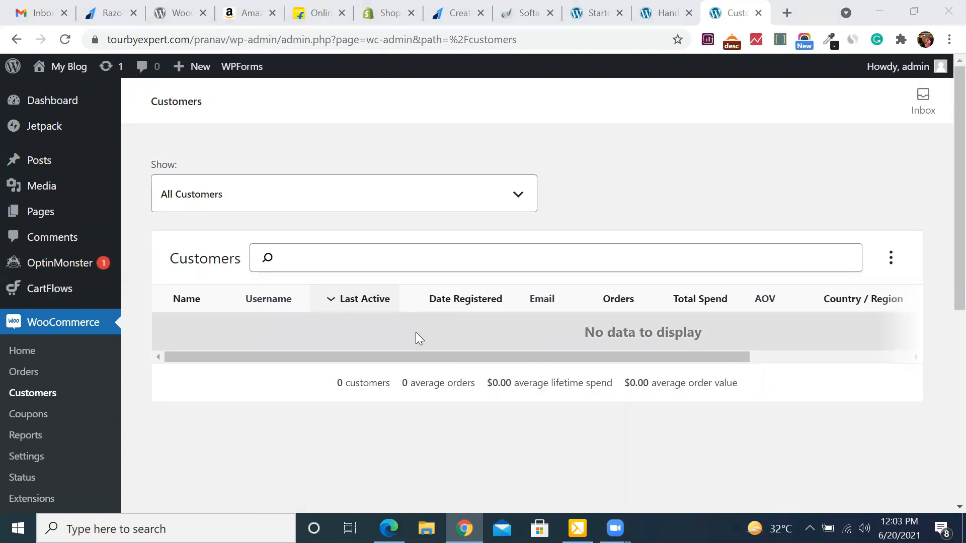
Load the Organic Store's public home page in a new browser tab.
{"action": "left_click", "coordinate": [792, 14]}
{"action": "type", "text": "t"}
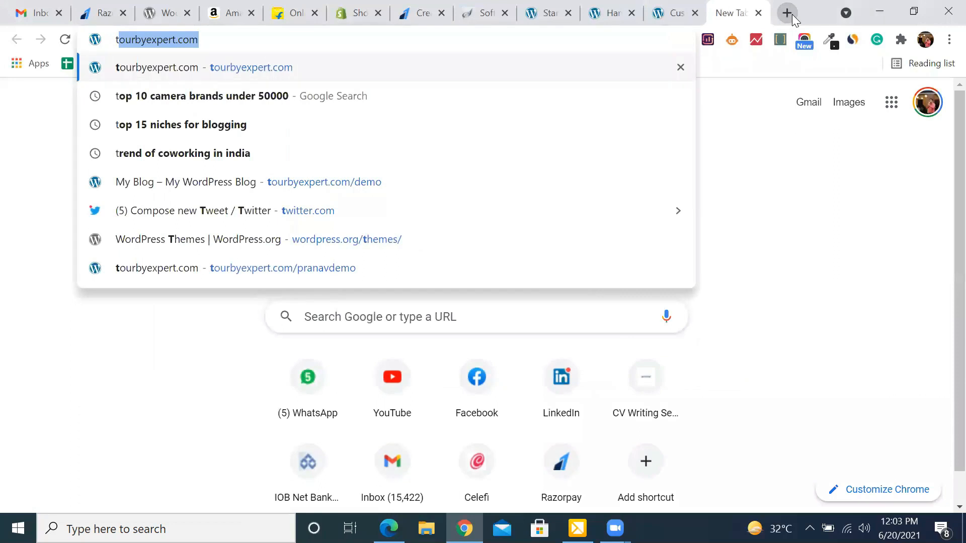
{"action": "type", "text": "ou"}
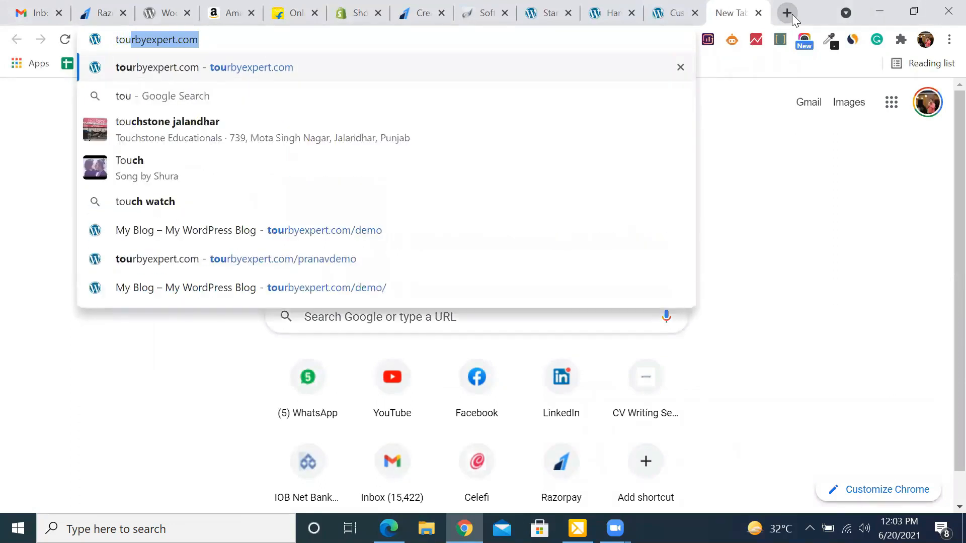
{"action": "key", "text": "Right"}
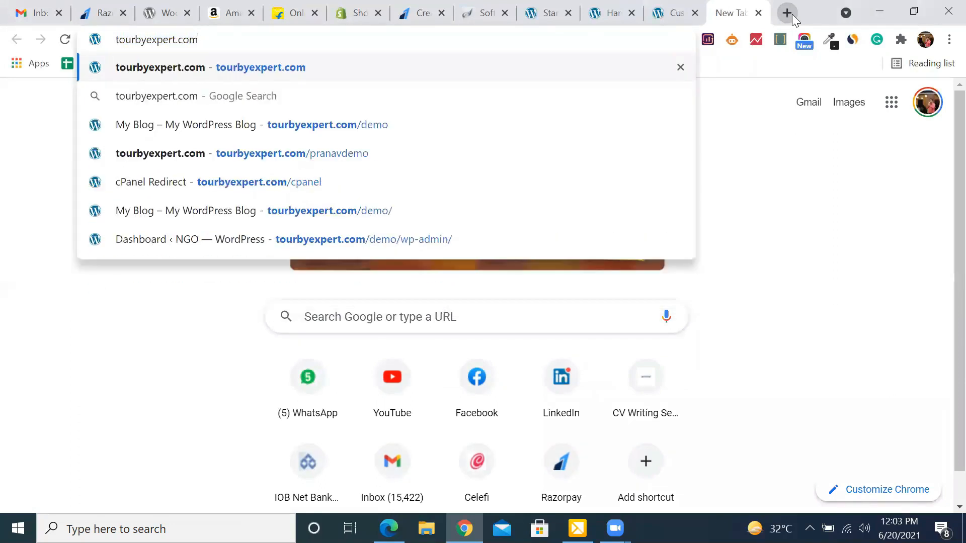
{"action": "type", "text": "/pranav"}
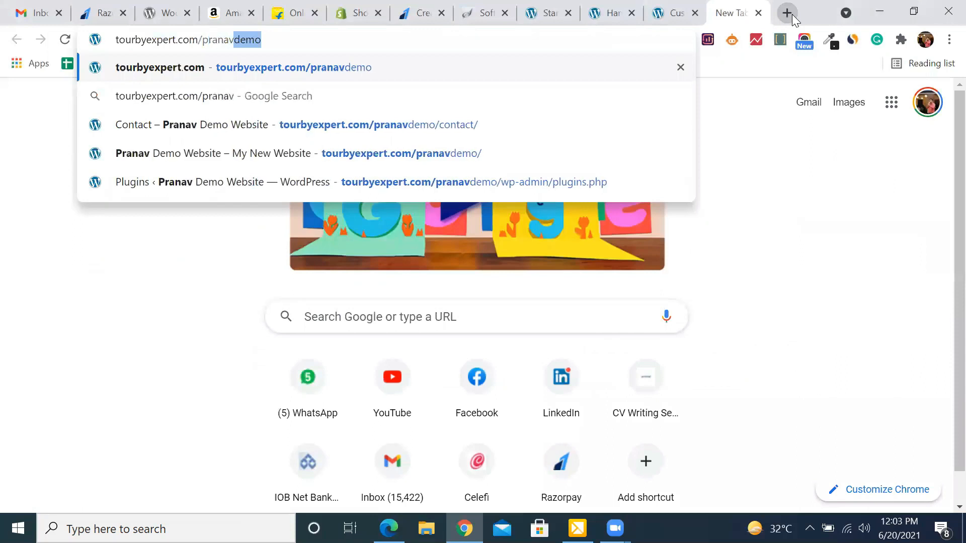
{"action": "key", "text": "Delete"}
{"action": "key", "text": "Return"}
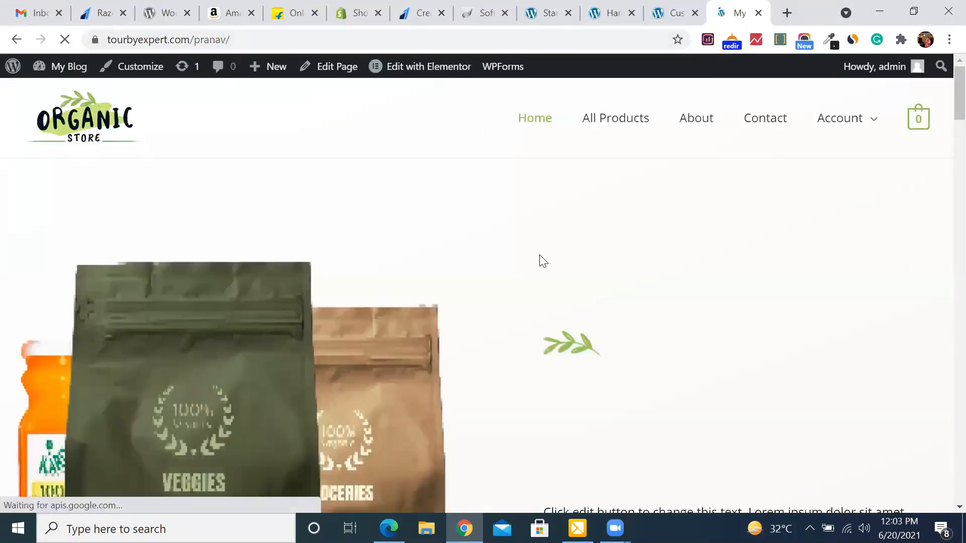
Open the storefront's My account page and examine its account sections.
{"action": "mouse_move", "coordinate": [839, 120]}
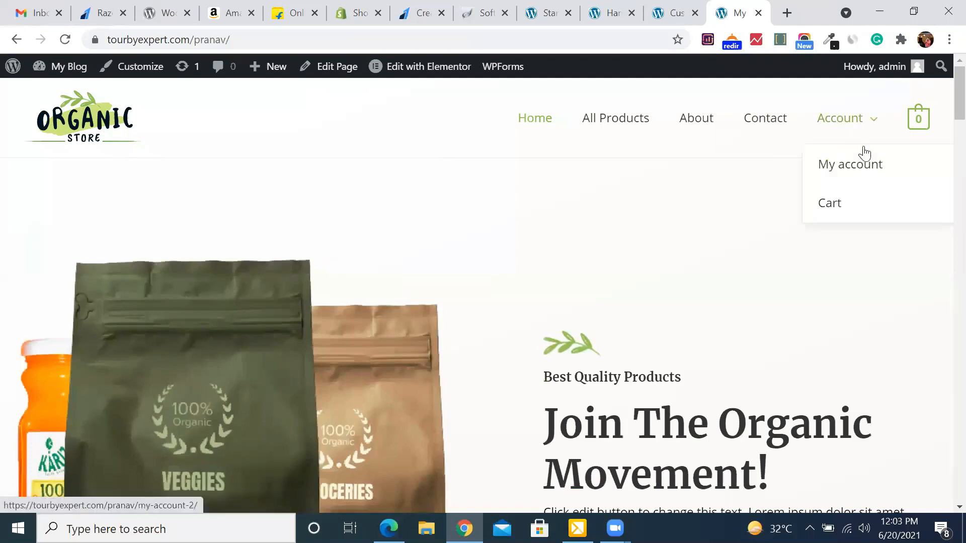
{"action": "left_click", "coordinate": [852, 172]}
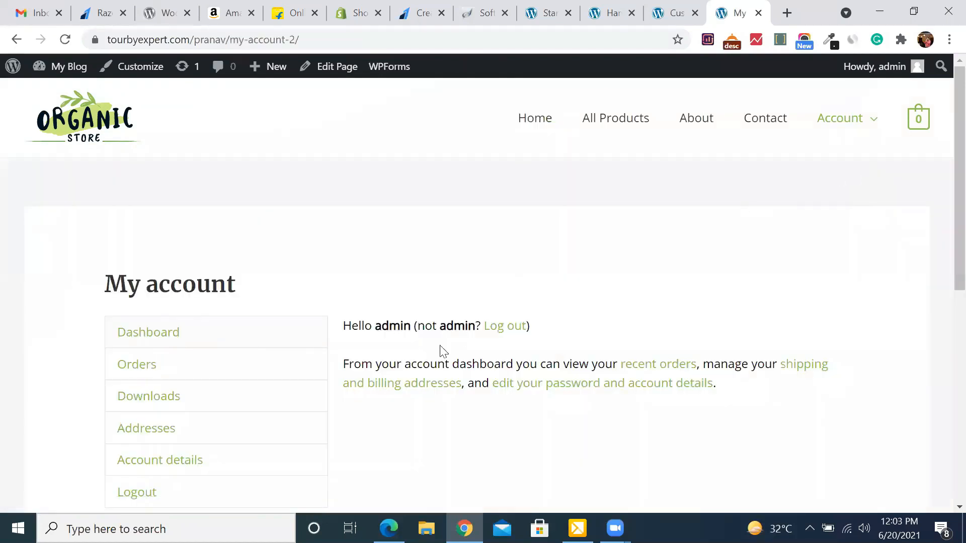
{"action": "scroll", "coordinate": [442, 351], "scroll_direction": "down", "scroll_amount": 4}
{"action": "scroll", "coordinate": [441, 349], "scroll_direction": "up", "scroll_amount": 4}
Return to the WordPress admin tab and examine the list of all pages, including the Cart, Checkout and My account entries.
{"action": "left_click", "coordinate": [679, 9]}
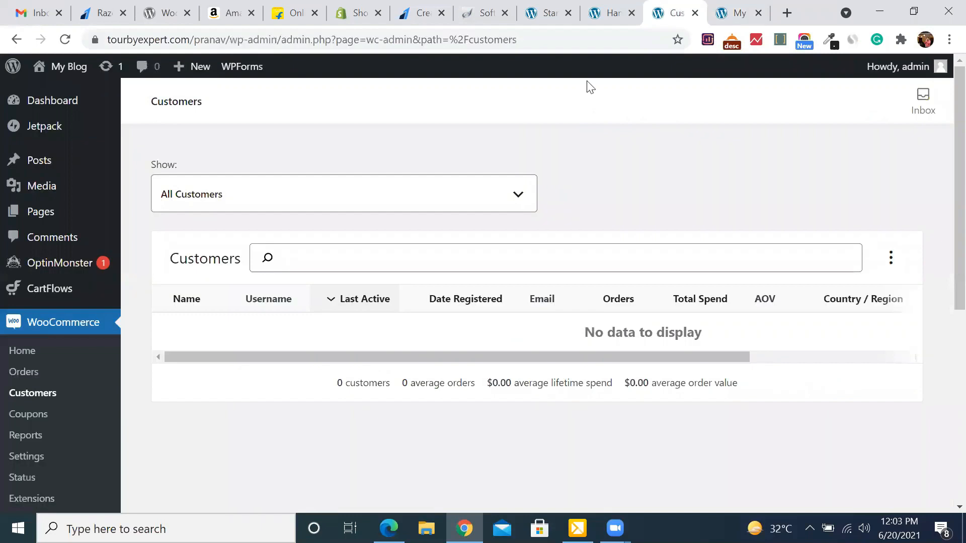
{"action": "mouse_move", "coordinate": [48, 214]}
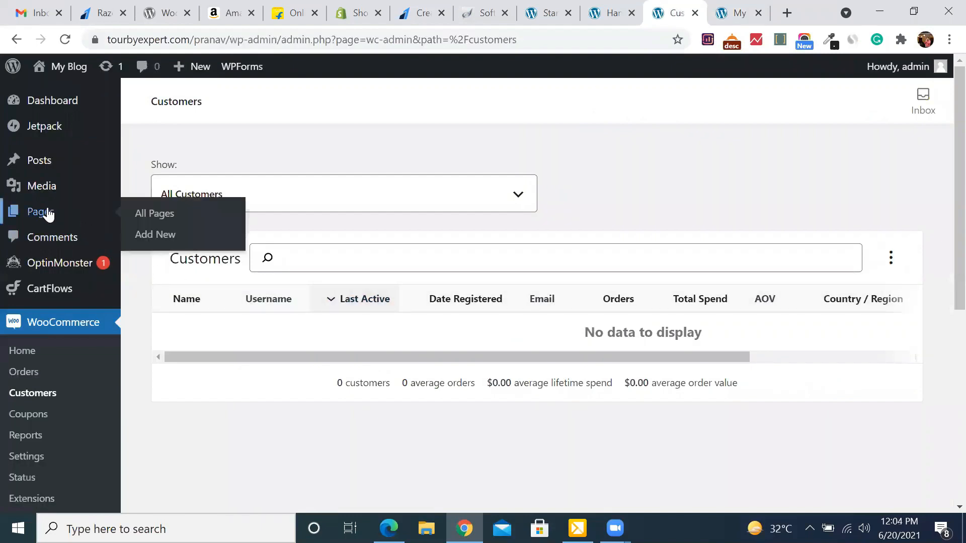
{"action": "left_click", "coordinate": [156, 216]}
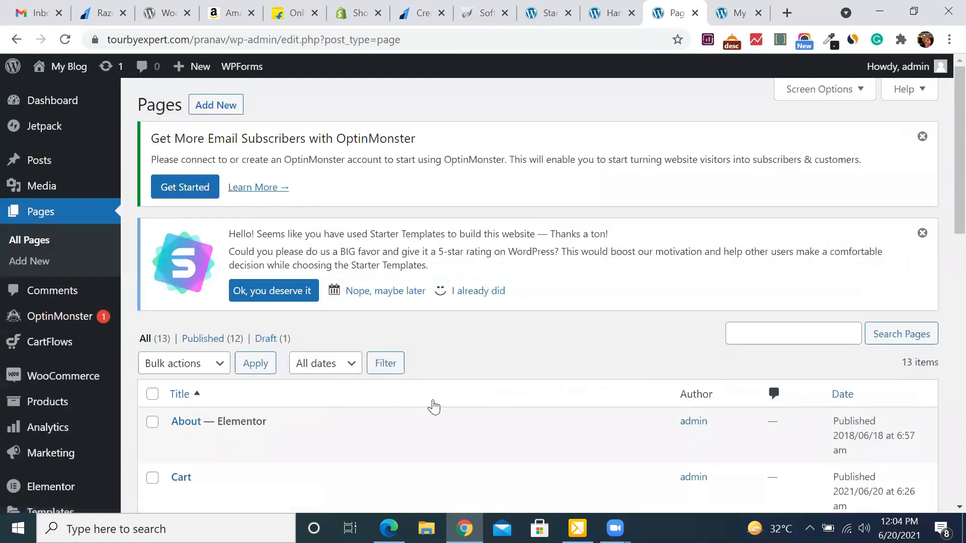
{"action": "scroll", "coordinate": [431, 403], "scroll_direction": "down", "scroll_amount": 5}
{"action": "scroll", "coordinate": [437, 405], "scroll_direction": "down", "scroll_amount": 2}
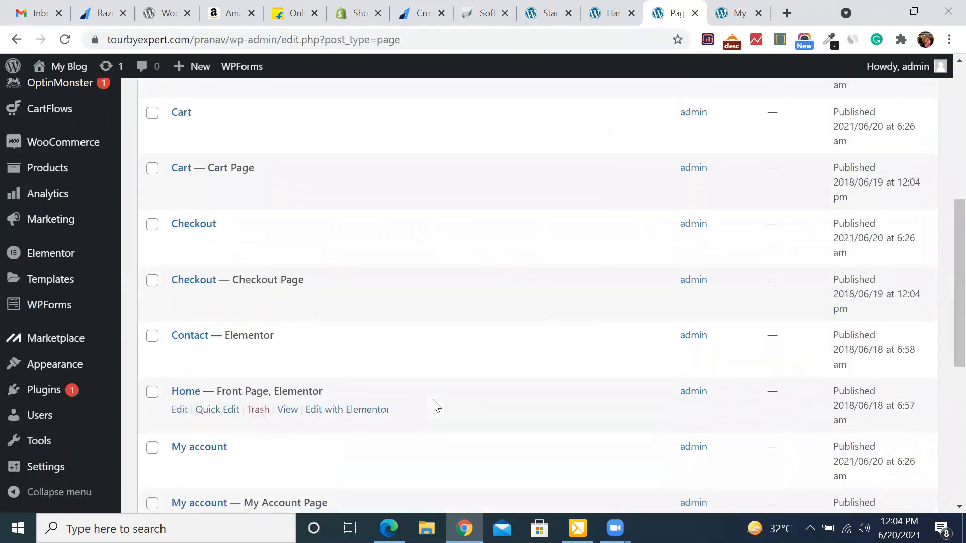
{"action": "scroll", "coordinate": [434, 404], "scroll_direction": "down", "scroll_amount": 2}
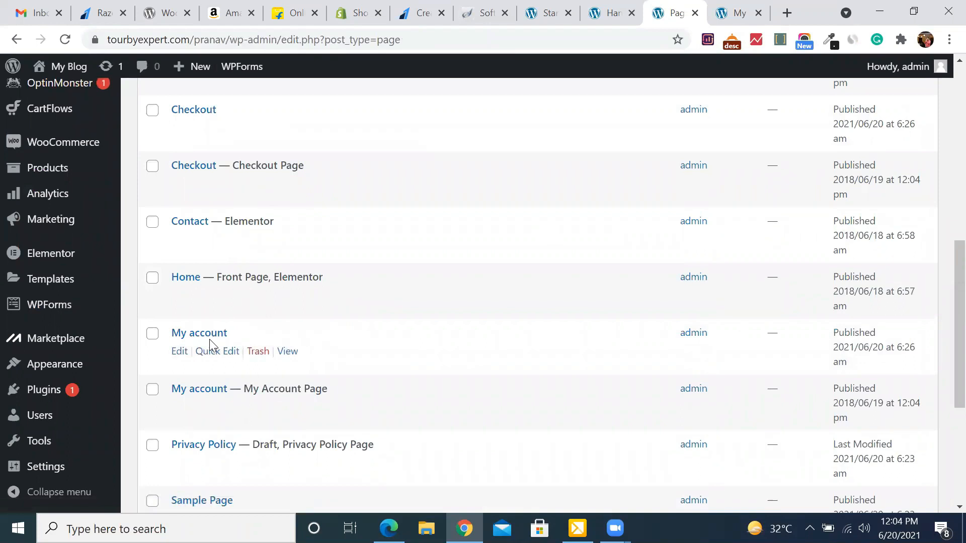
{"action": "mouse_move", "coordinate": [53, 316]}
{"action": "scroll", "coordinate": [504, 372], "scroll_direction": "down", "scroll_amount": 3}
{"action": "scroll", "coordinate": [210, 376], "scroll_direction": "up", "scroll_amount": 2}
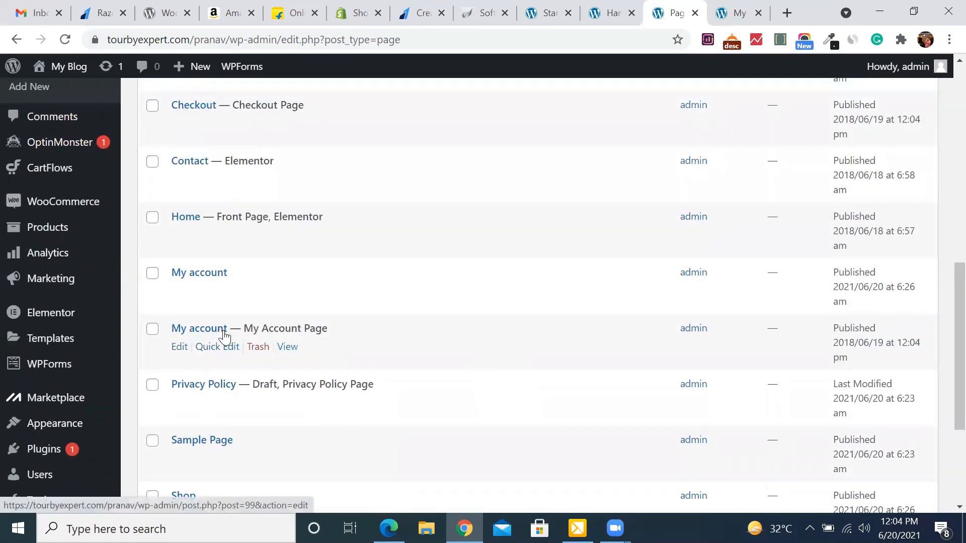
{"action": "scroll", "coordinate": [224, 336], "scroll_direction": "up", "scroll_amount": 3}
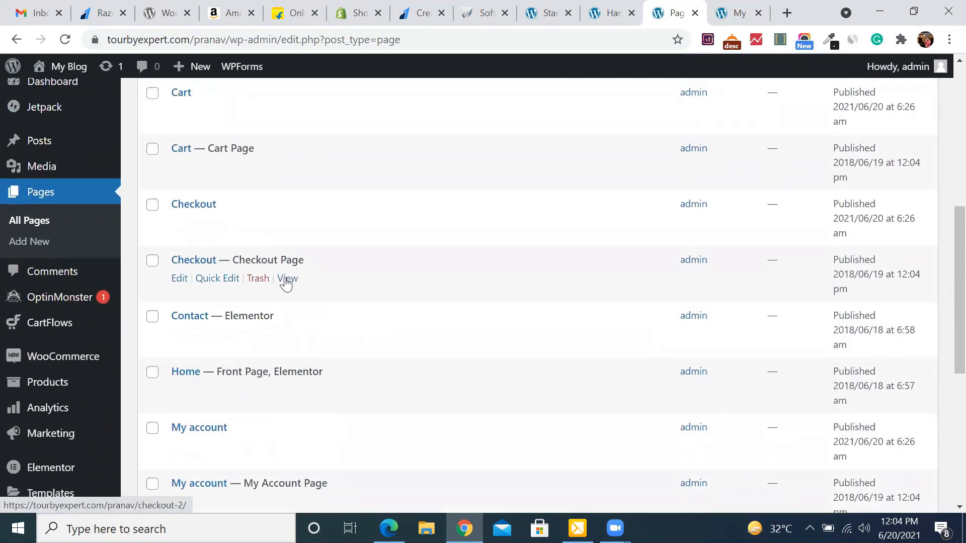
View the live page of the Checkout entry labelled Checkout Page in a separate browser tab.
{"action": "right_click", "coordinate": [285, 283]}
{"action": "left_click", "coordinate": [310, 292]}
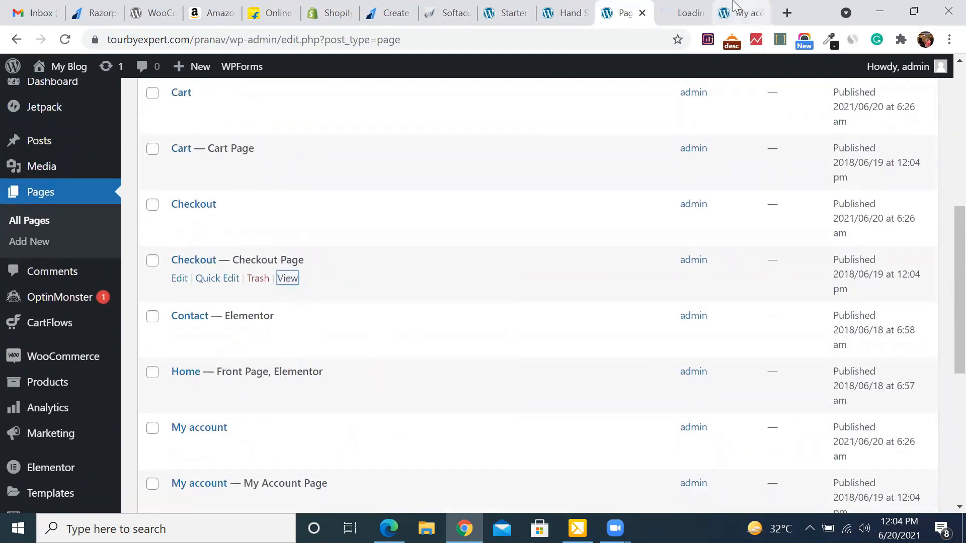
{"action": "left_click", "coordinate": [692, 7]}
{"action": "scroll", "coordinate": [567, 267], "scroll_direction": "down", "scroll_amount": 5}
{"action": "scroll", "coordinate": [567, 267], "scroll_direction": "up", "scroll_amount": 5}
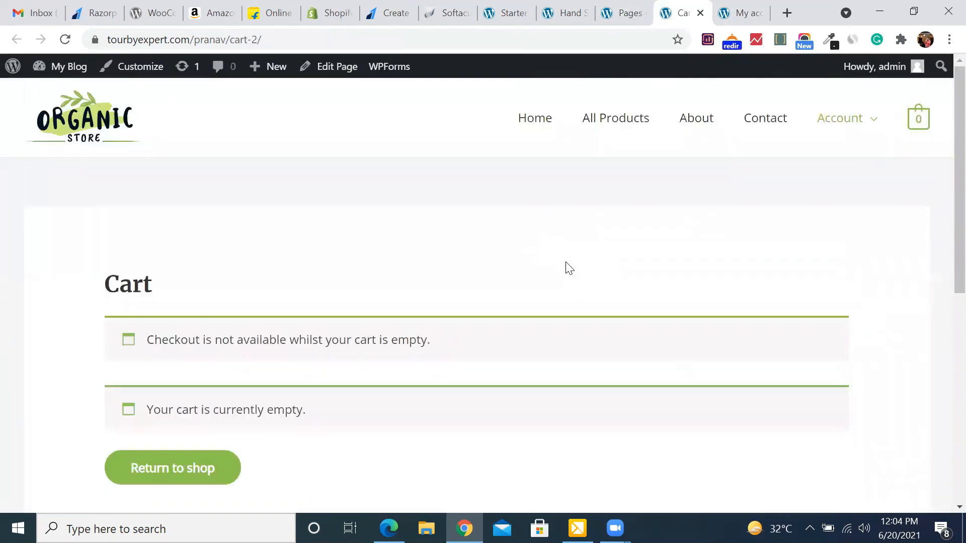
From the pages list, view the live page of the Cart entry labelled Cart Page in a separate browser tab.
{"action": "left_click", "coordinate": [626, 7]}
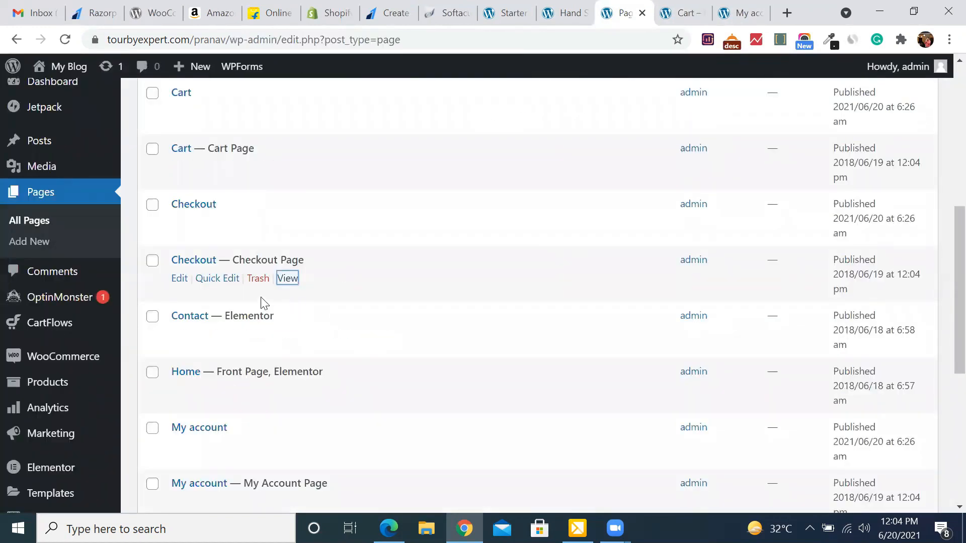
{"action": "scroll", "coordinate": [261, 302], "scroll_direction": "up", "scroll_amount": 2}
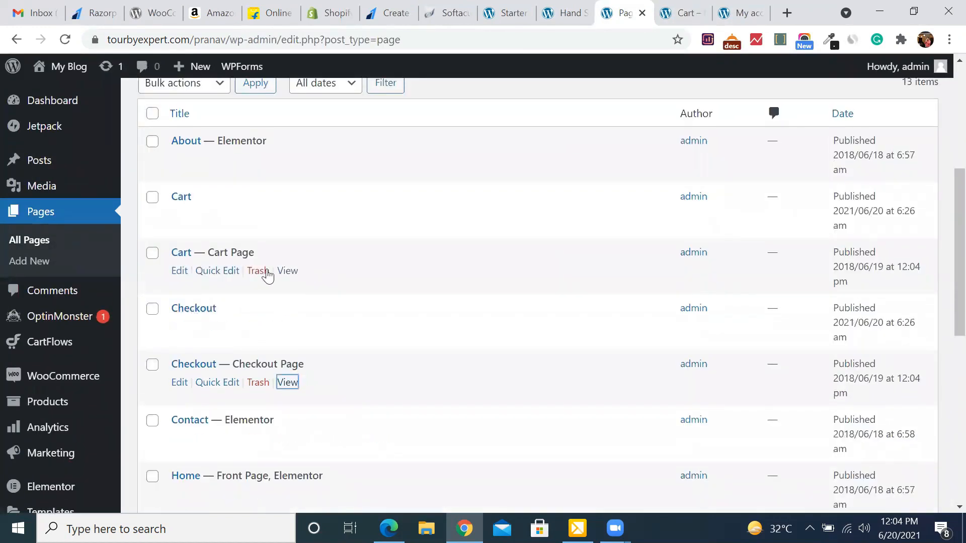
{"action": "right_click", "coordinate": [288, 274]}
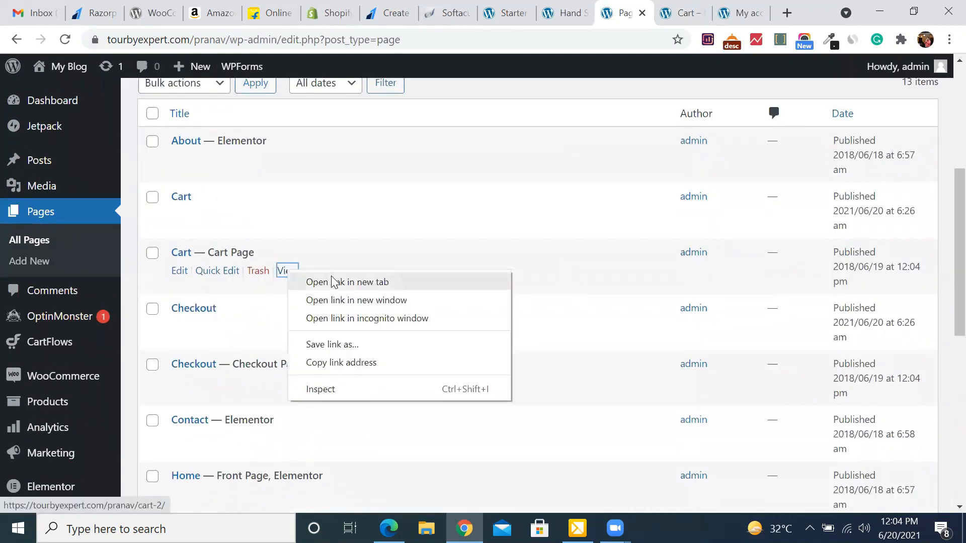
{"action": "left_click", "coordinate": [347, 282]}
{"action": "left_click", "coordinate": [697, 11]}
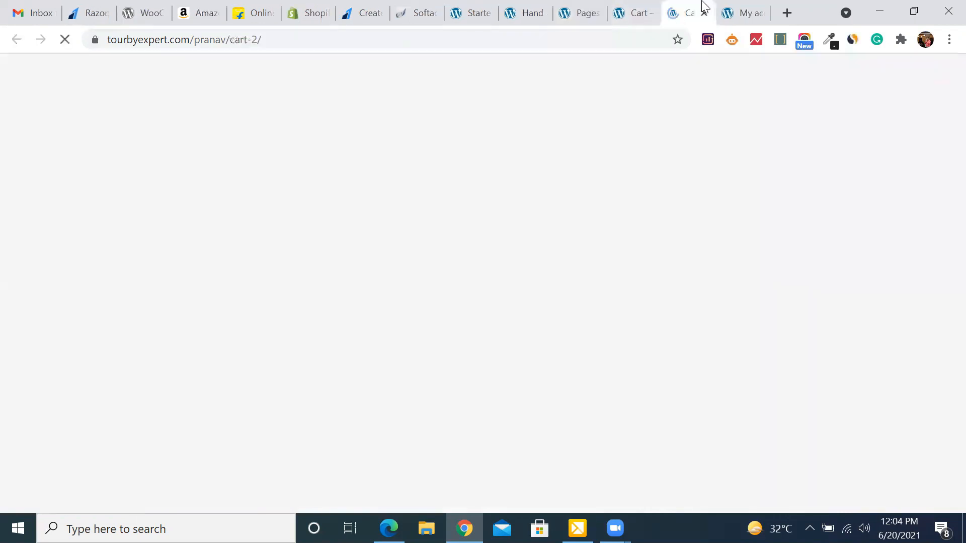
{"action": "scroll", "coordinate": [509, 319], "scroll_direction": "down", "scroll_amount": 2}
{"action": "scroll", "coordinate": [460, 270], "scroll_direction": "up", "scroll_amount": 2}
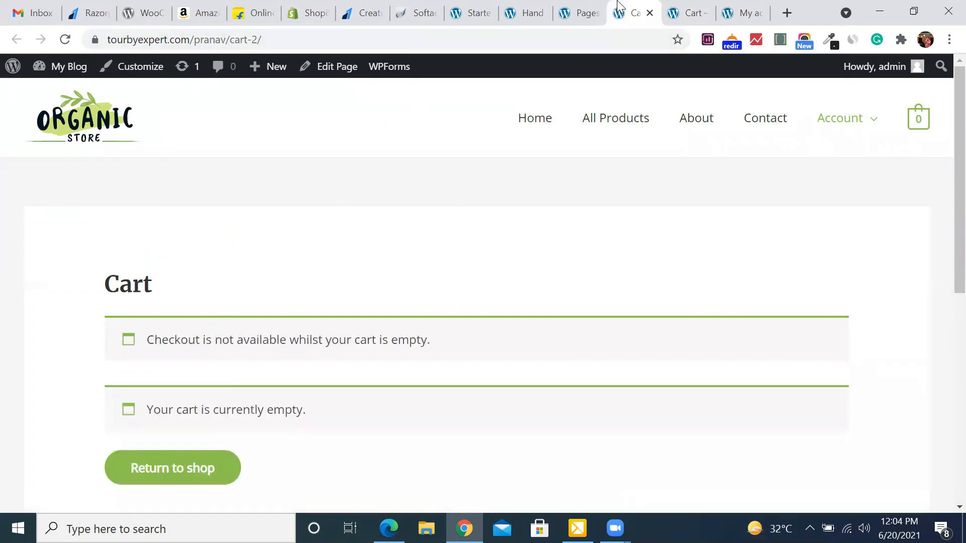
Return to the pages list and examine which store and site pages it contains.
{"action": "left_click", "coordinate": [597, 11]}
{"action": "scroll", "coordinate": [282, 328], "scroll_direction": "down", "scroll_amount": 9}
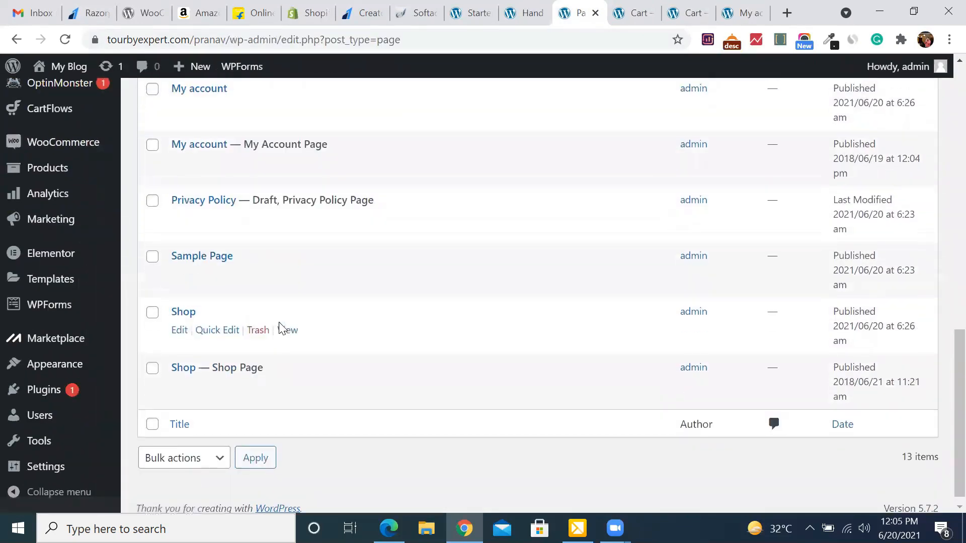
{"action": "scroll", "coordinate": [280, 327], "scroll_direction": "up", "scroll_amount": 9}
{"action": "scroll", "coordinate": [347, 269], "scroll_direction": "up", "scroll_amount": 2}
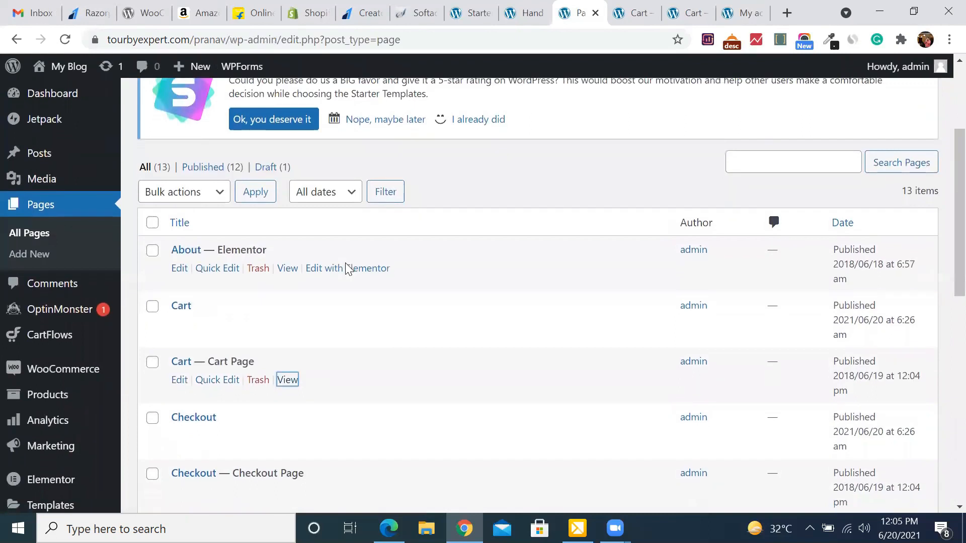
{"action": "scroll", "coordinate": [347, 268], "scroll_direction": "down", "scroll_amount": 9}
{"action": "scroll", "coordinate": [347, 268], "scroll_direction": "down", "scroll_amount": 1}
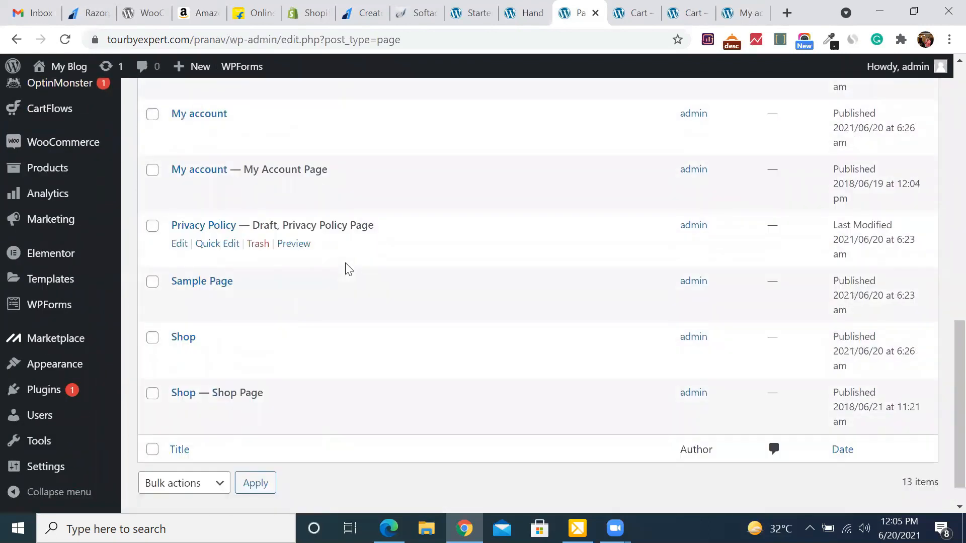
{"action": "scroll", "coordinate": [348, 269], "scroll_direction": "up", "scroll_amount": 10}
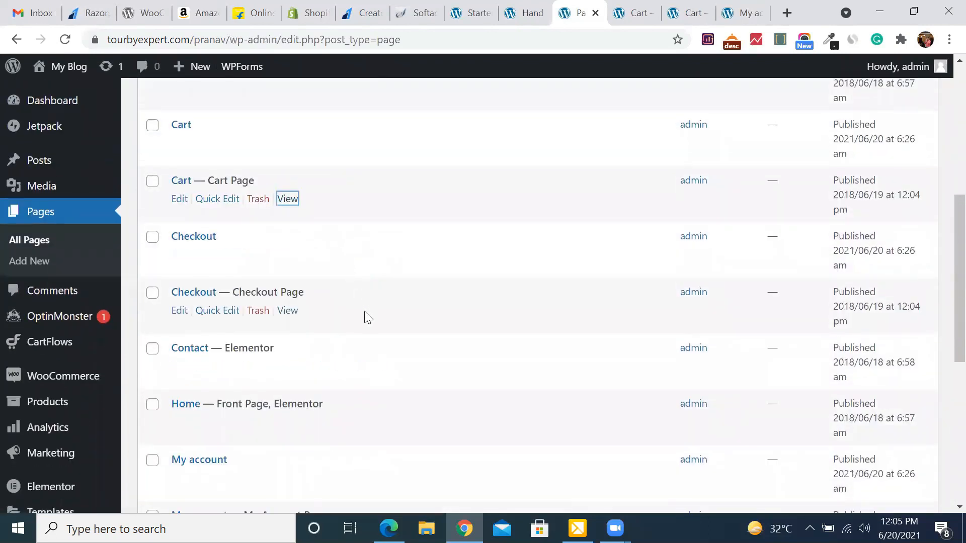
{"action": "scroll", "coordinate": [368, 316], "scroll_direction": "up", "scroll_amount": 1}
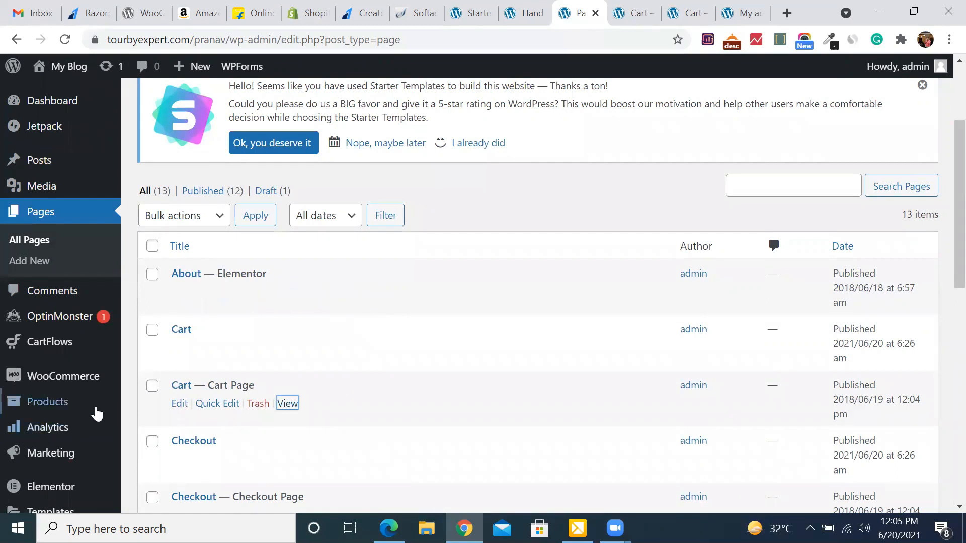
Open the screen for adding new plugins and search it for "ultimate member".
{"action": "scroll", "coordinate": [80, 445], "scroll_direction": "down", "scroll_amount": 3}
{"action": "scroll", "coordinate": [80, 448], "scroll_direction": "down", "scroll_amount": 3}
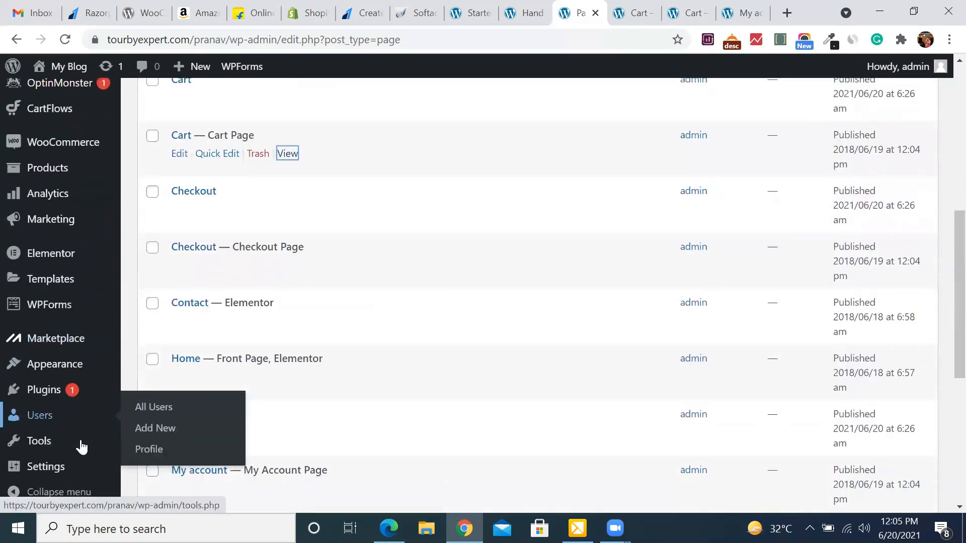
{"action": "mouse_move", "coordinate": [57, 395]}
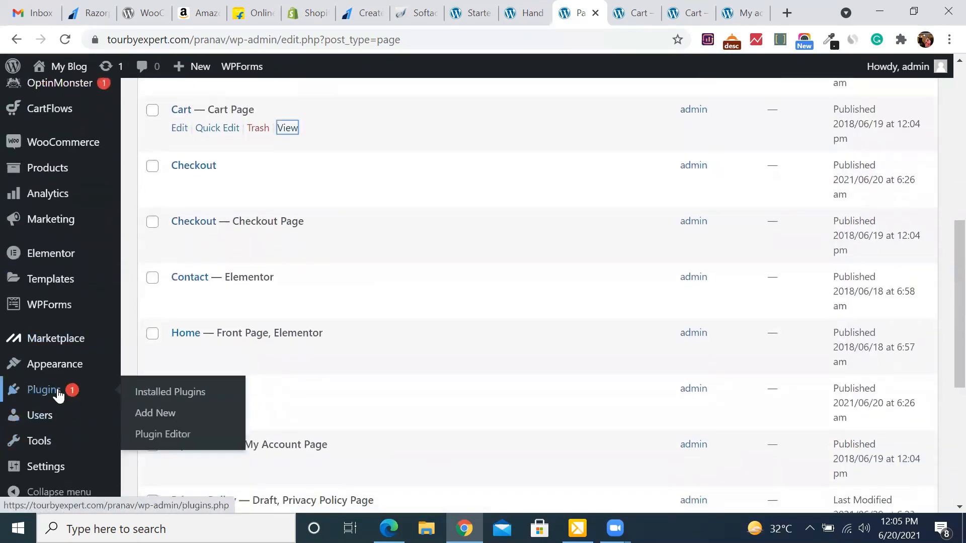
{"action": "left_click", "coordinate": [159, 415]}
{"action": "left_click", "coordinate": [159, 415]}
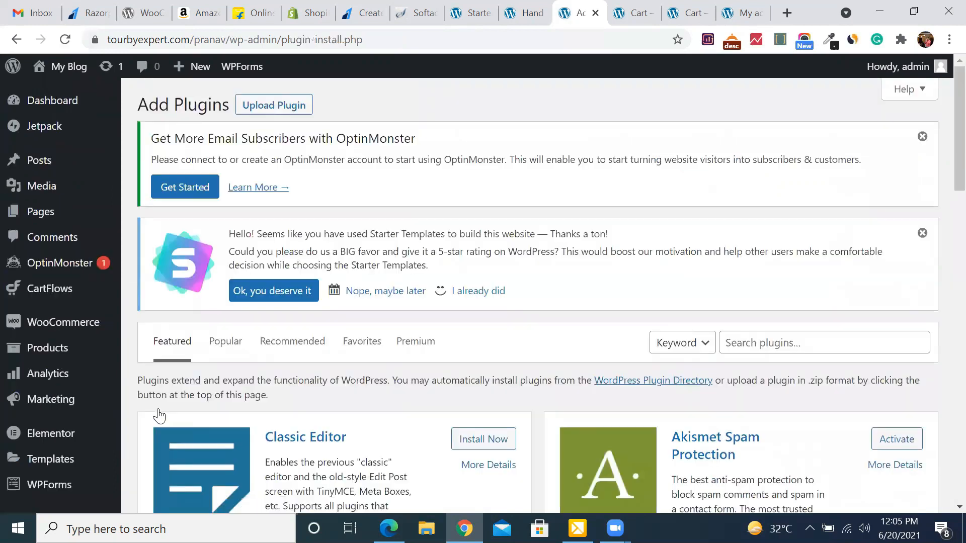
{"action": "scroll", "coordinate": [777, 330], "scroll_direction": "down", "scroll_amount": 1}
{"action": "scroll", "coordinate": [777, 330], "scroll_direction": "up", "scroll_amount": 1}
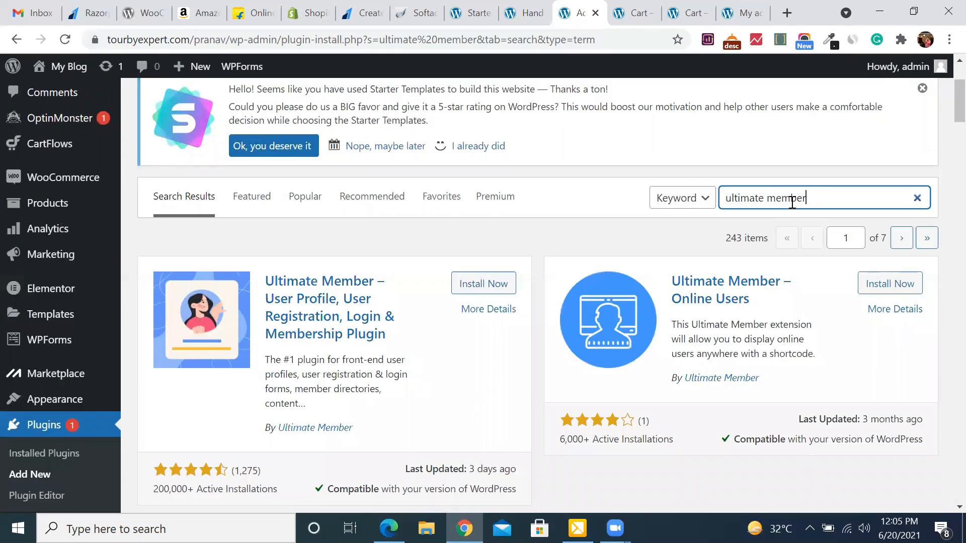
Open the details of the Ultimate Member – User Profile, User Registration, Login & Membership Plugin and read its description.
{"action": "scroll", "coordinate": [505, 363], "scroll_direction": "down", "scroll_amount": 1}
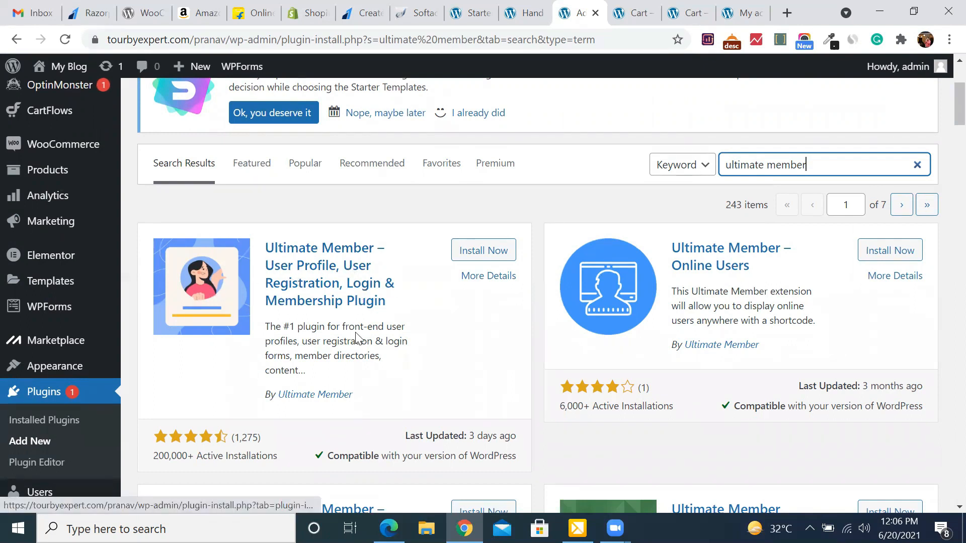
{"action": "left_click", "coordinate": [325, 281]}
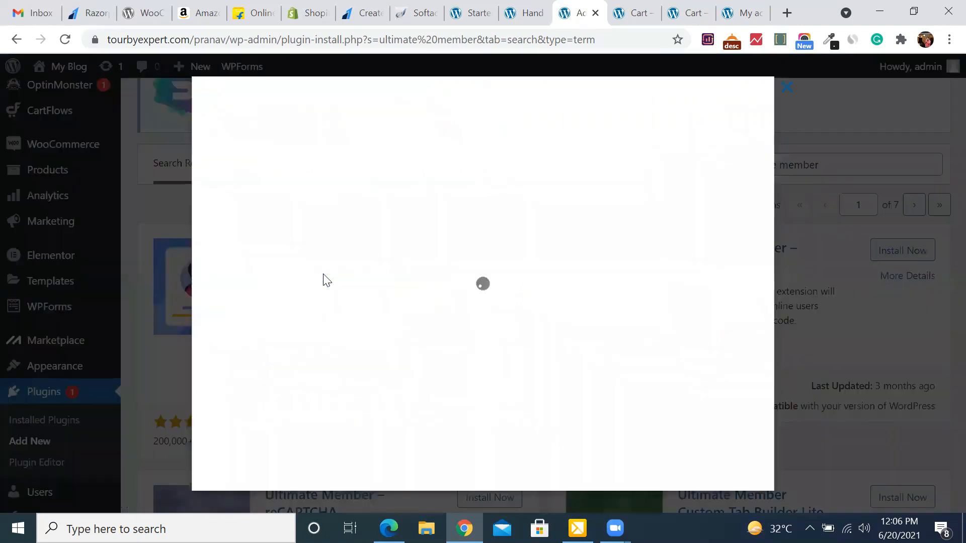
{"action": "scroll", "coordinate": [480, 317], "scroll_direction": "down", "scroll_amount": 3}
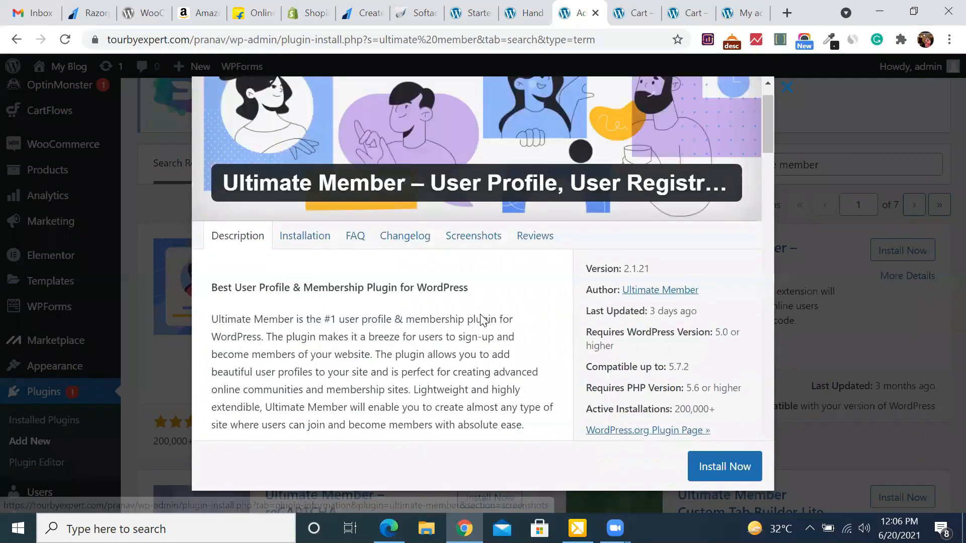
{"action": "scroll", "coordinate": [481, 317], "scroll_direction": "down", "scroll_amount": 6}
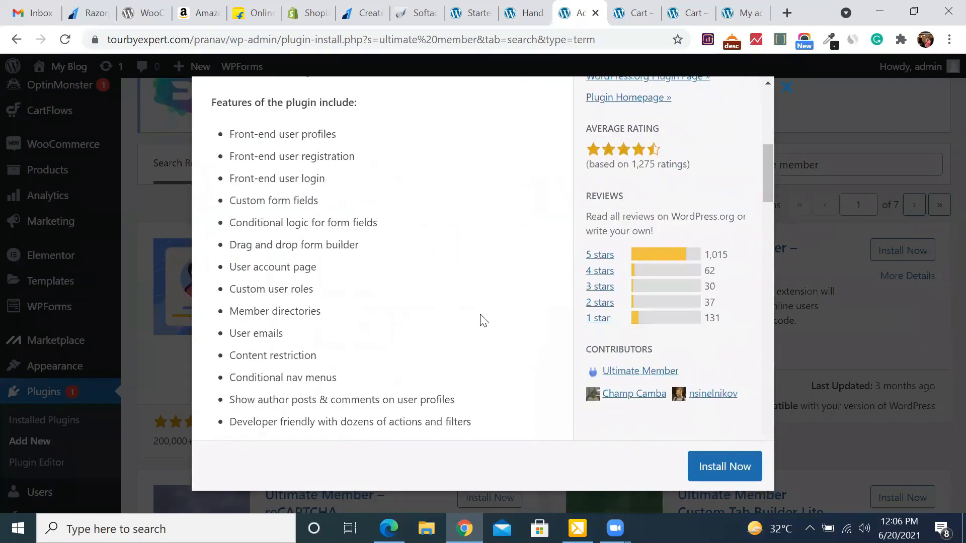
{"action": "scroll", "coordinate": [482, 320], "scroll_direction": "up", "scroll_amount": 2}
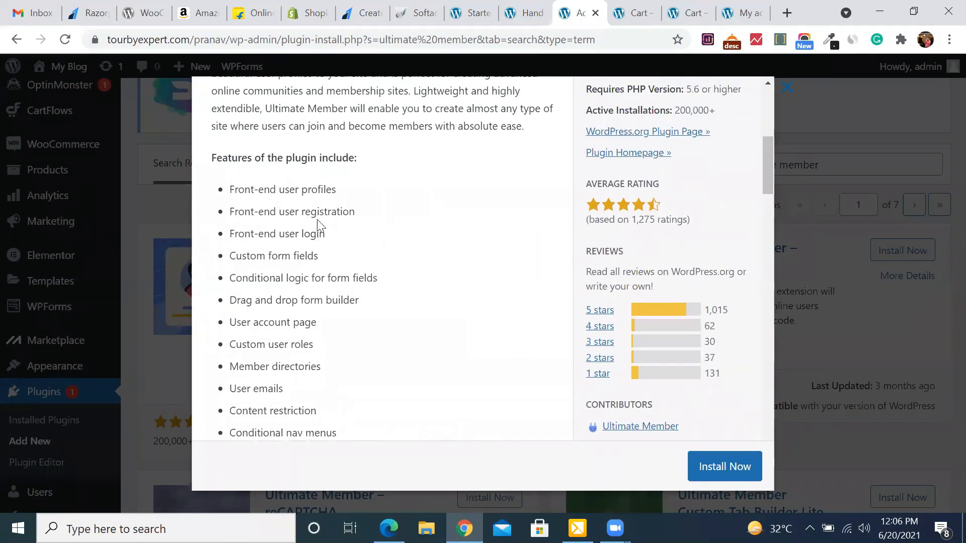
Highlight the profile, registration, login, custom form field and form builder entries in the feature list, and close the plugin details.
{"action": "left_click_drag", "start_coordinate": [339, 190], "coordinate": [217, 199]}
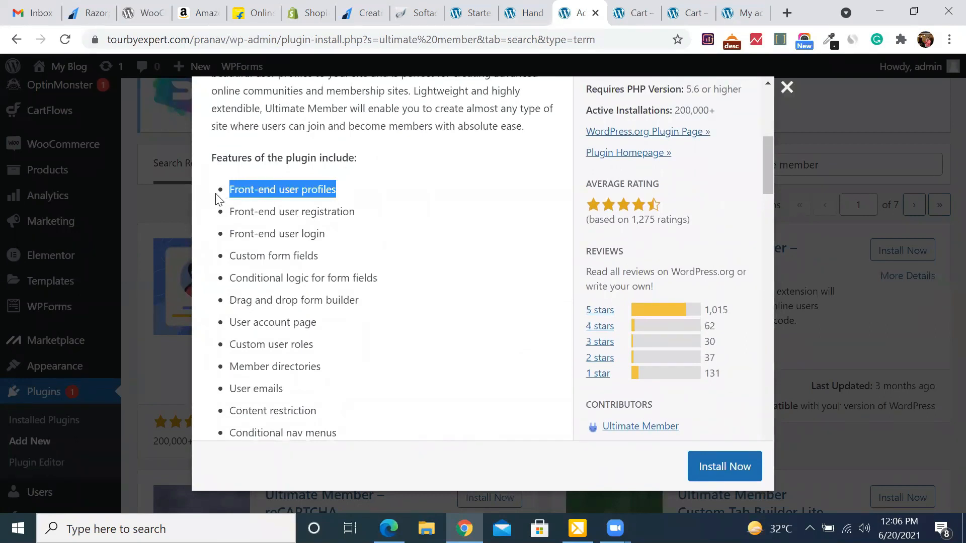
{"action": "left_click_drag", "start_coordinate": [358, 215], "coordinate": [233, 216]}
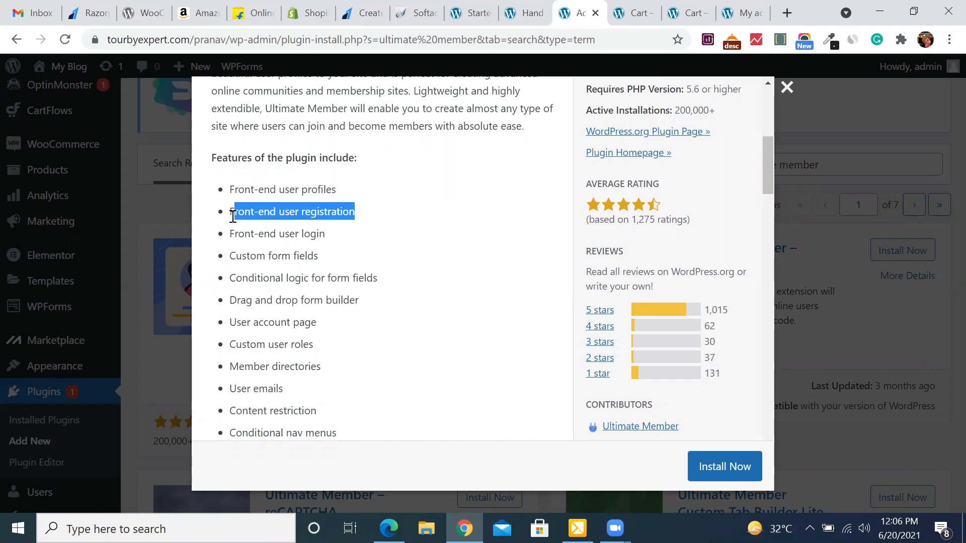
{"action": "left_click_drag", "start_coordinate": [332, 243], "coordinate": [221, 245]}
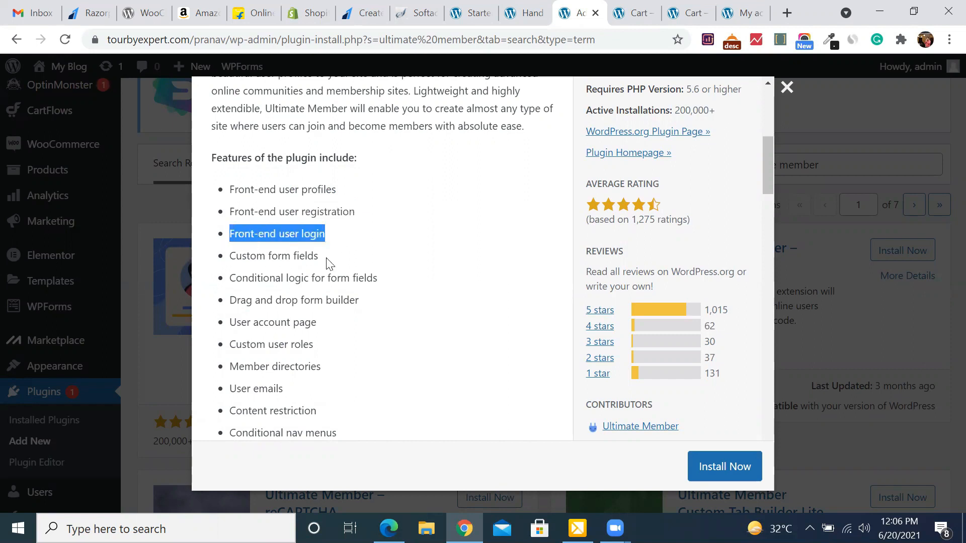
{"action": "left_click_drag", "start_coordinate": [327, 258], "coordinate": [228, 261]}
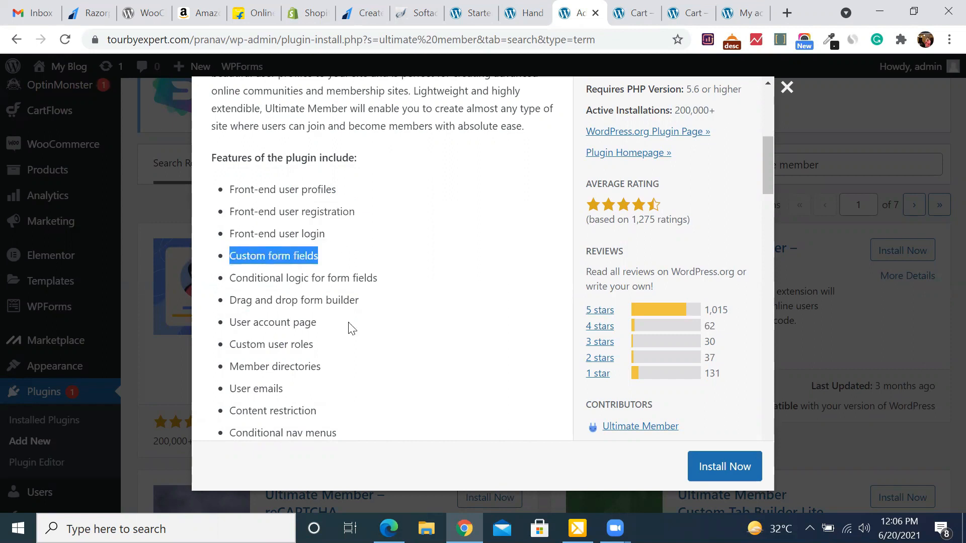
{"action": "scroll", "coordinate": [352, 328], "scroll_direction": "down", "scroll_amount": 1}
{"action": "left_click_drag", "start_coordinate": [359, 260], "coordinate": [222, 272]}
{"action": "scroll", "coordinate": [295, 271], "scroll_direction": "down", "scroll_amount": 2}
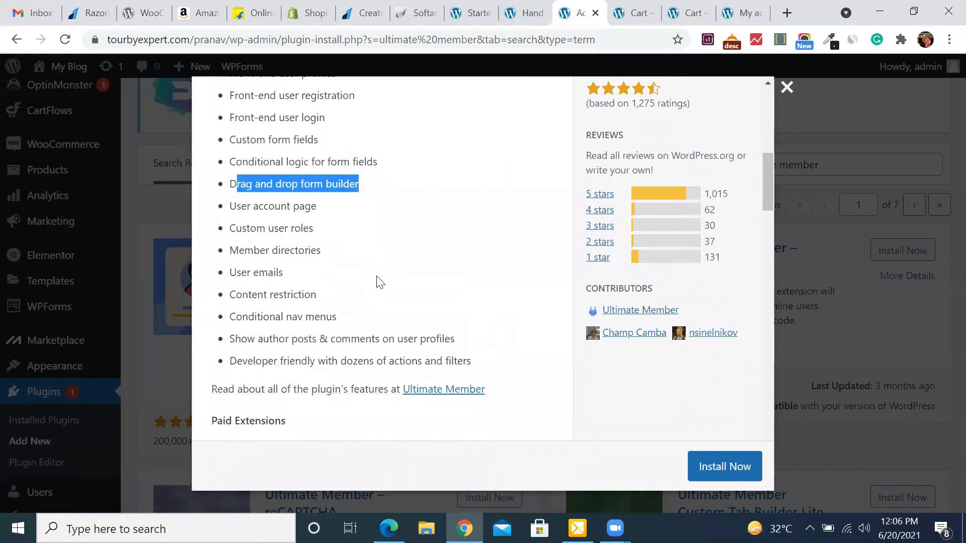
{"action": "scroll", "coordinate": [383, 276], "scroll_direction": "up", "scroll_amount": 4}
{"action": "scroll", "coordinate": [503, 251], "scroll_direction": "up", "scroll_amount": 2}
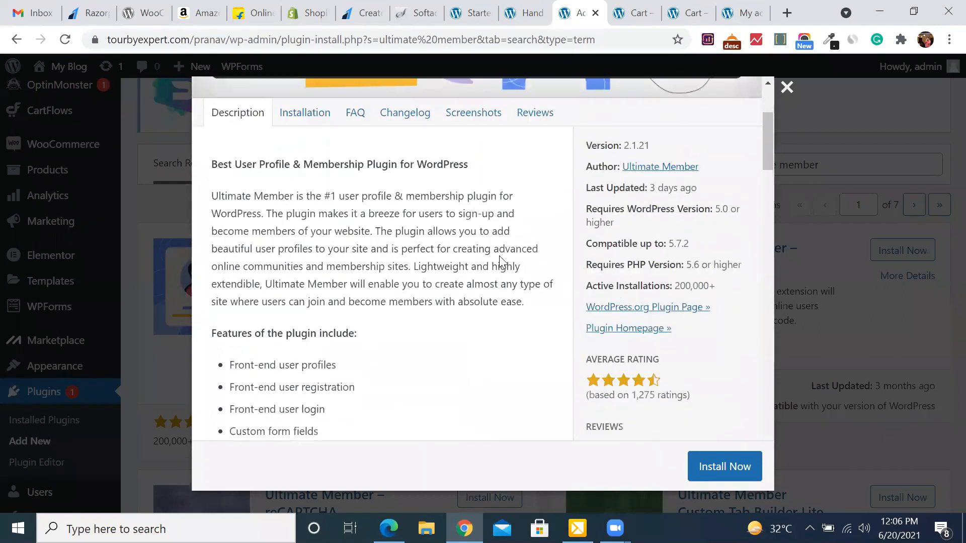
{"action": "scroll", "coordinate": [553, 254], "scroll_direction": "up", "scroll_amount": 3}
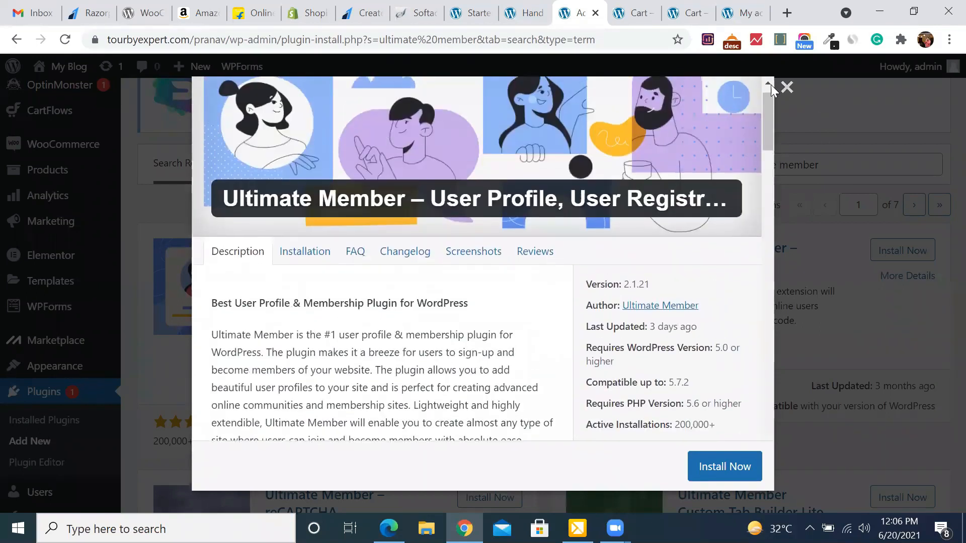
{"action": "left_click", "coordinate": [785, 89]}
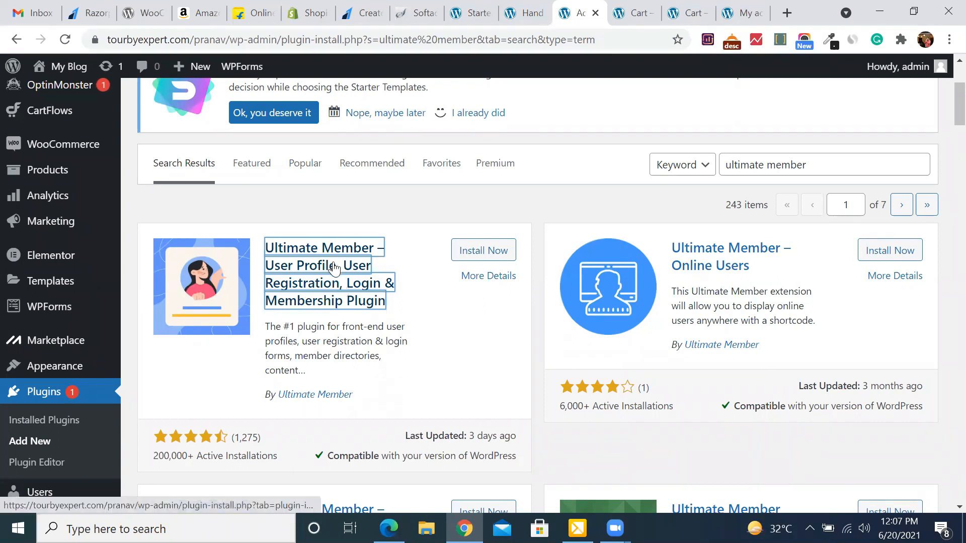
Install and activate the Ultimate Member – User Profile, User Registration, Login & Membership Plugin.
{"action": "left_click", "coordinate": [496, 254]}
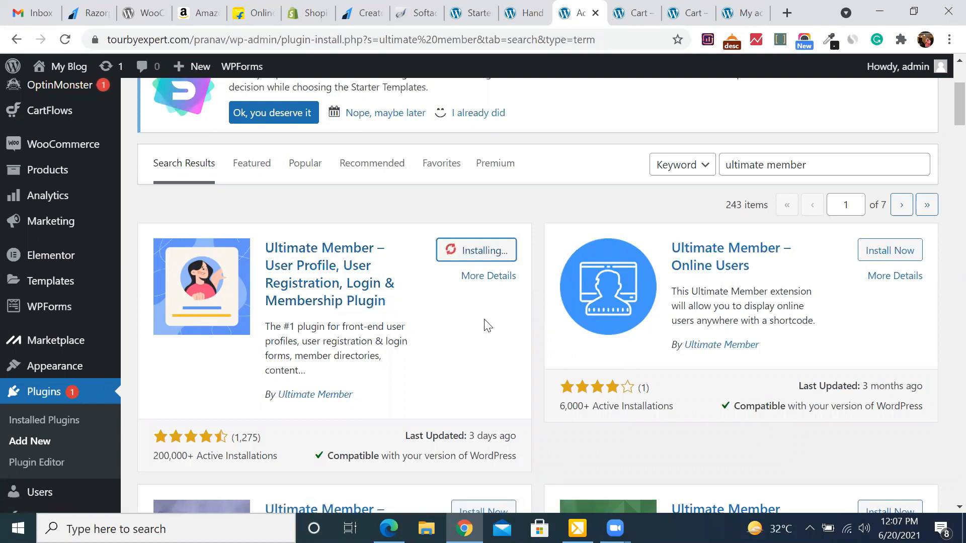
{"action": "left_click", "coordinate": [489, 254]}
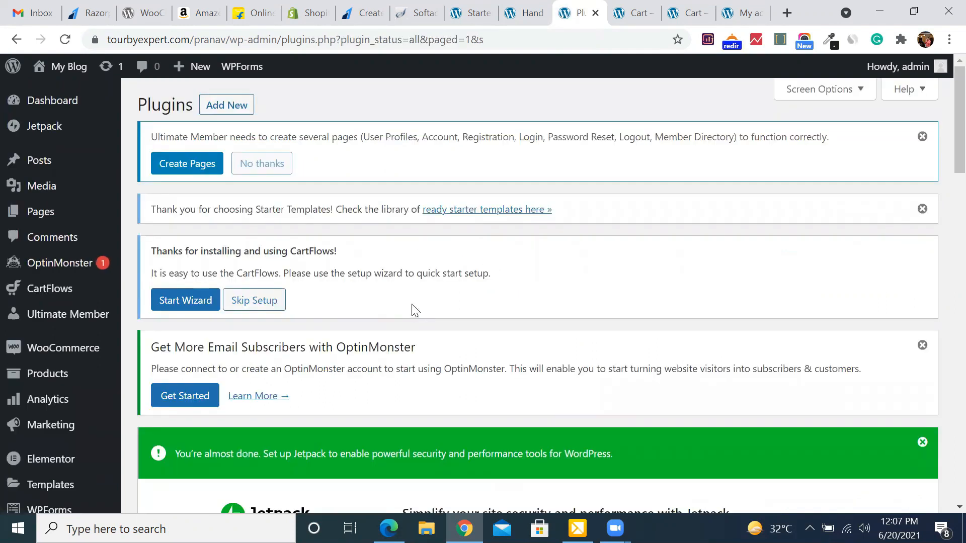
Have Ultimate Member create its required pages and look over the page assignments in its settings.
{"action": "scroll", "coordinate": [414, 304], "scroll_direction": "down", "scroll_amount": 8}
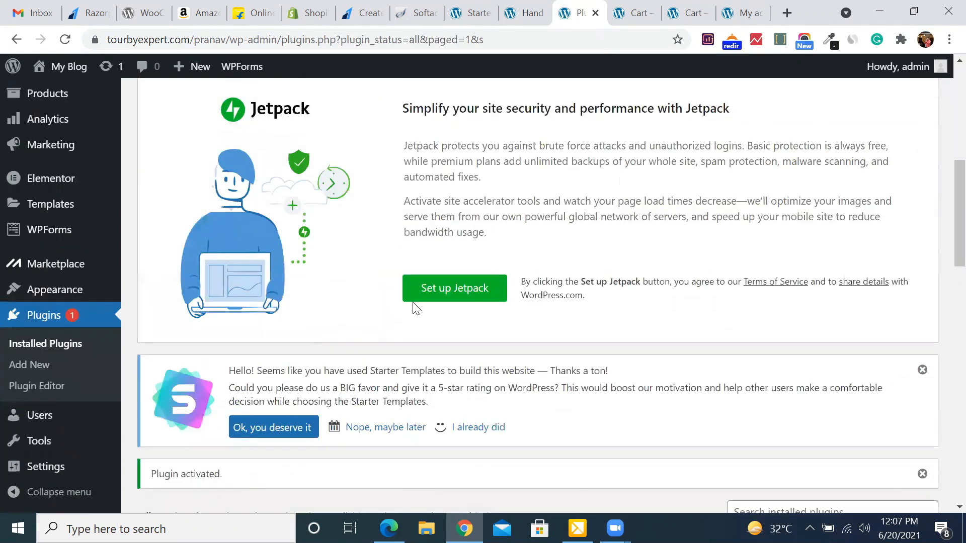
{"action": "scroll", "coordinate": [415, 307], "scroll_direction": "up", "scroll_amount": 8}
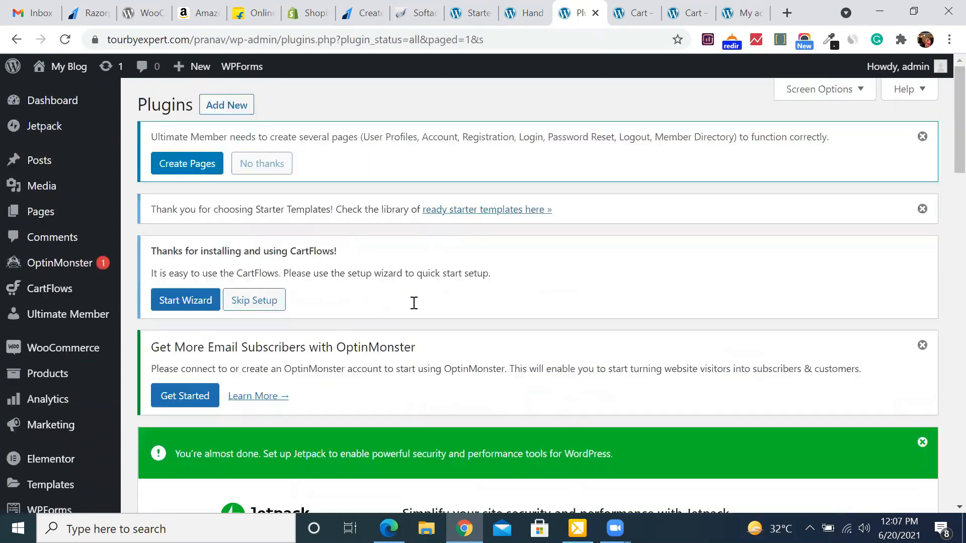
{"action": "left_click", "coordinate": [182, 170]}
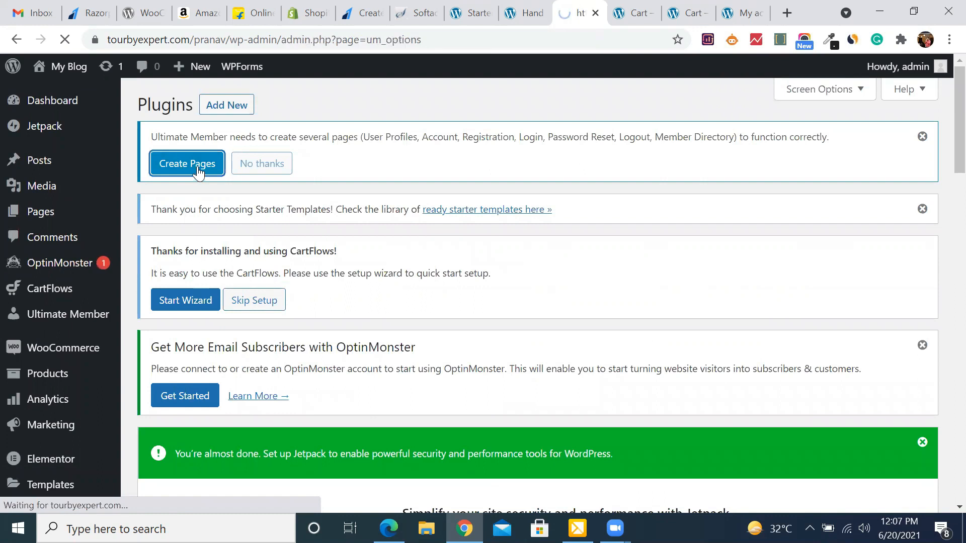
{"action": "scroll", "coordinate": [674, 378], "scroll_direction": "down", "scroll_amount": 5}
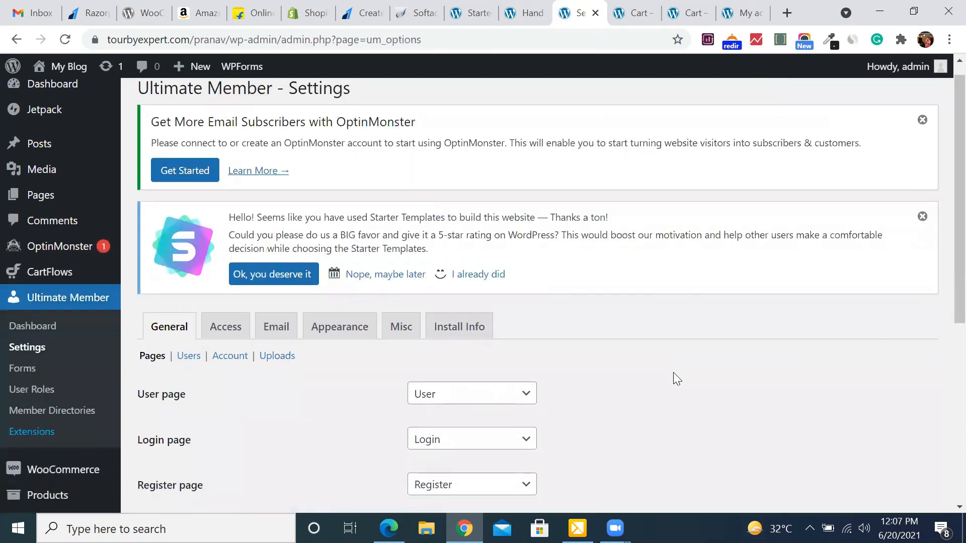
Try assigning the Logout page as the User page in the Ultimate Member page settings.
{"action": "scroll", "coordinate": [676, 377], "scroll_direction": "down", "scroll_amount": 1}
{"action": "scroll", "coordinate": [676, 378], "scroll_direction": "up", "scroll_amount": 2}
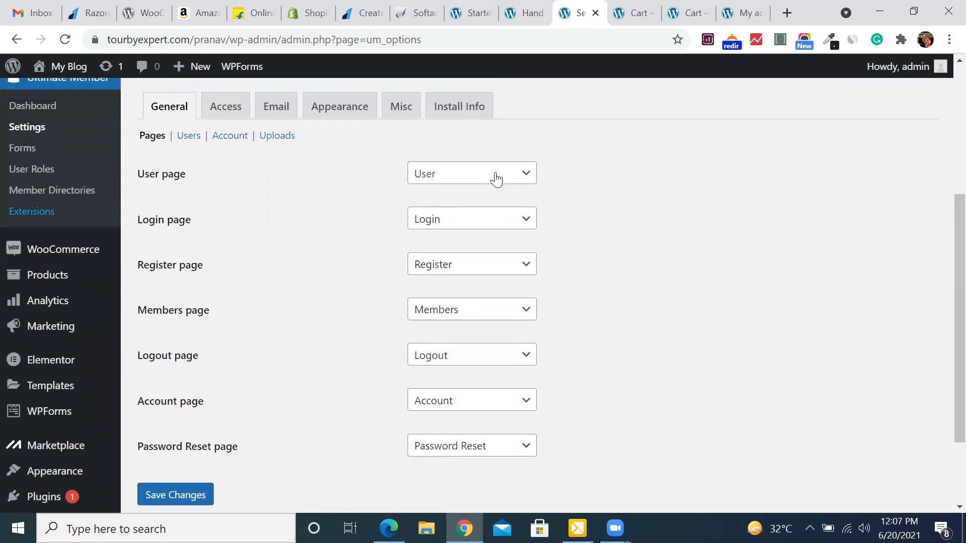
{"action": "left_click", "coordinate": [494, 177]}
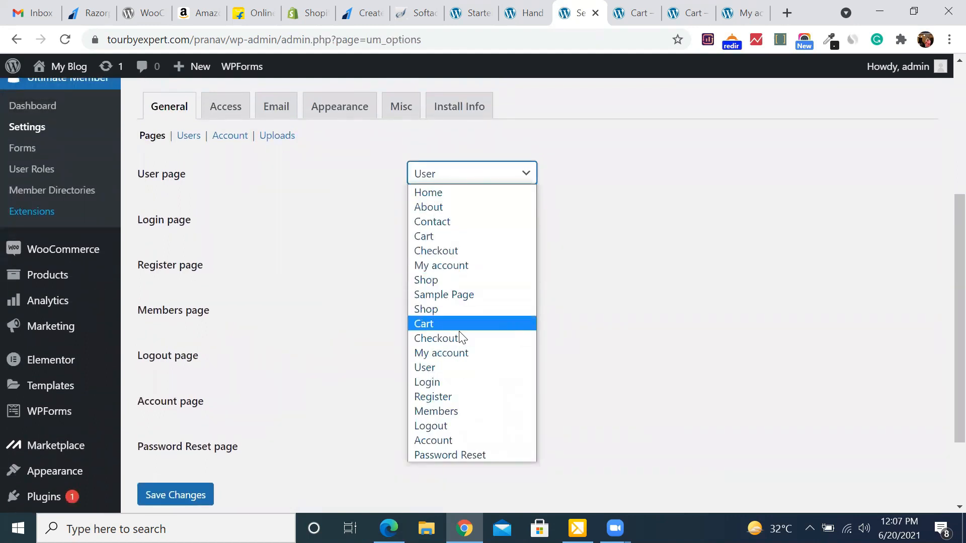
{"action": "left_click", "coordinate": [436, 427]}
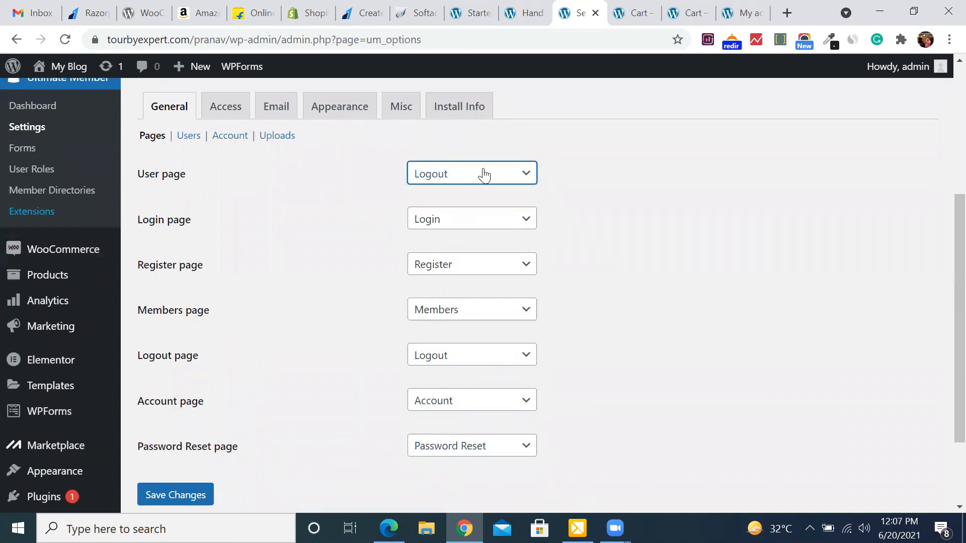
{"action": "scroll", "coordinate": [367, 217], "scroll_direction": "up", "scroll_amount": 4}
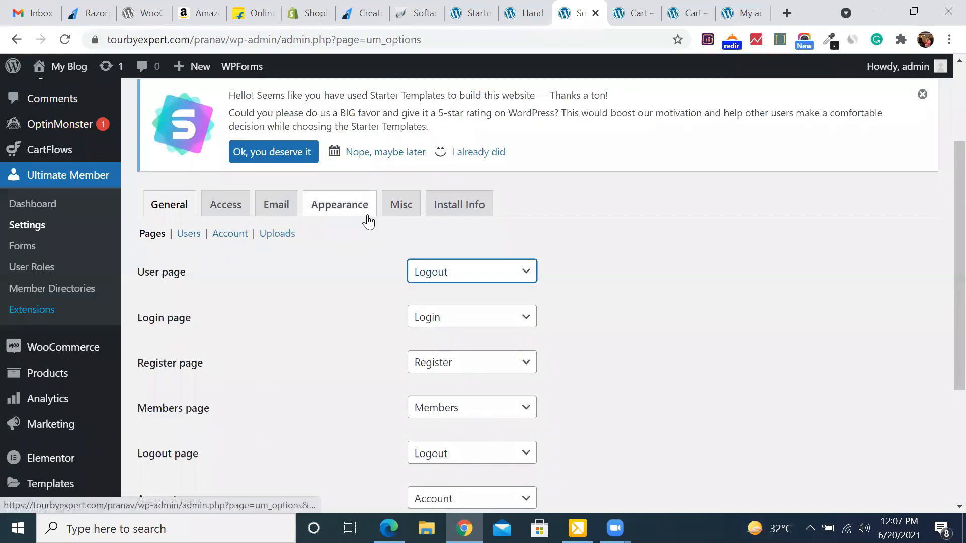
{"action": "scroll", "coordinate": [431, 307], "scroll_direction": "down", "scroll_amount": 3}
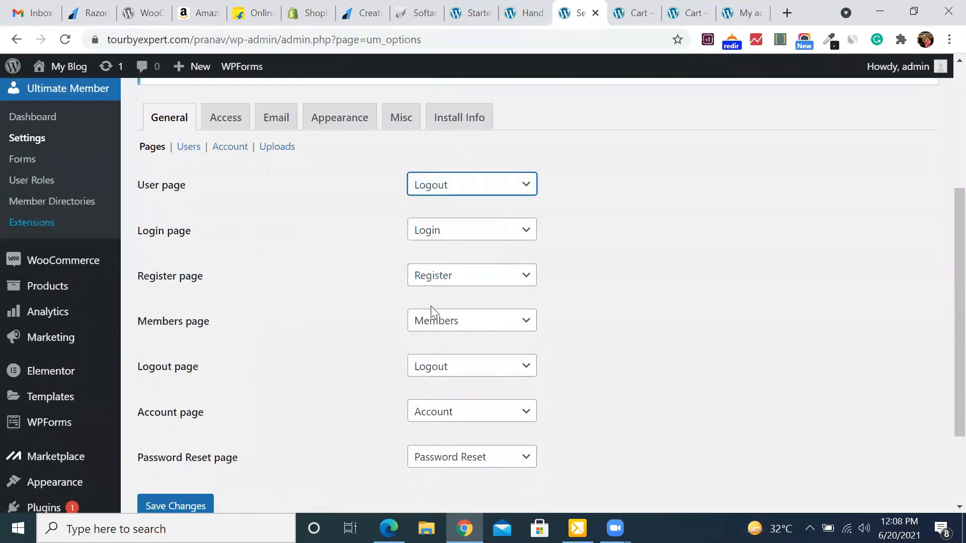
{"action": "scroll", "coordinate": [431, 312], "scroll_direction": "up", "scroll_amount": 3}
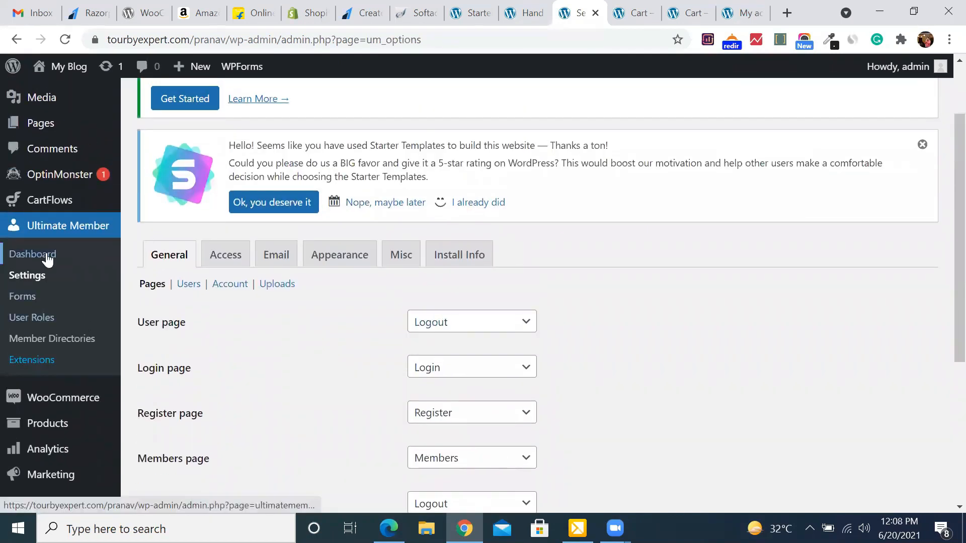
Open the Ultimate Member dashboard and look over its users overview and the plugin's available sections.
{"action": "left_click", "coordinate": [46, 257]}
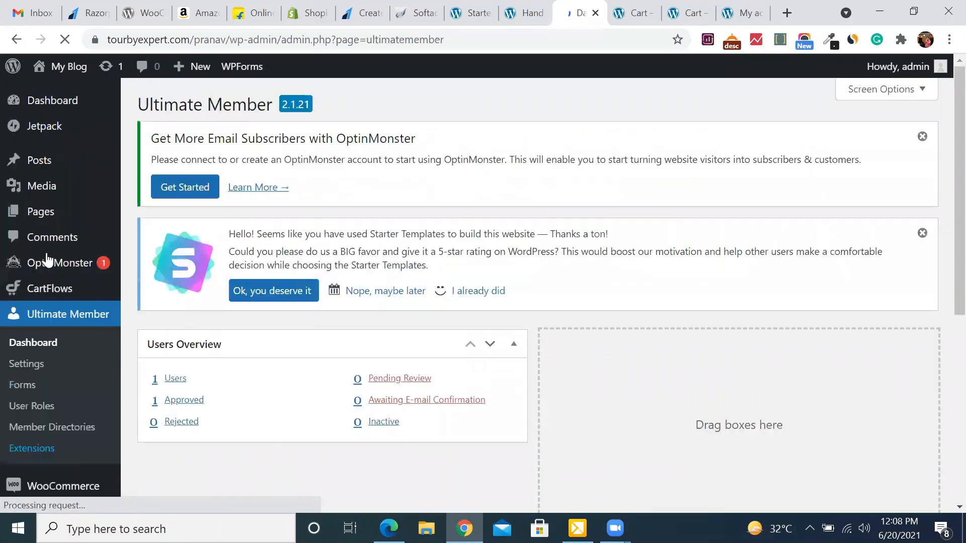
{"action": "scroll", "coordinate": [108, 334], "scroll_direction": "down", "scroll_amount": 2}
{"action": "scroll", "coordinate": [253, 377], "scroll_direction": "down", "scroll_amount": 3}
{"action": "scroll", "coordinate": [253, 377], "scroll_direction": "up", "scroll_amount": 3}
{"action": "scroll", "coordinate": [244, 434], "scroll_direction": "up", "scroll_amount": 2}
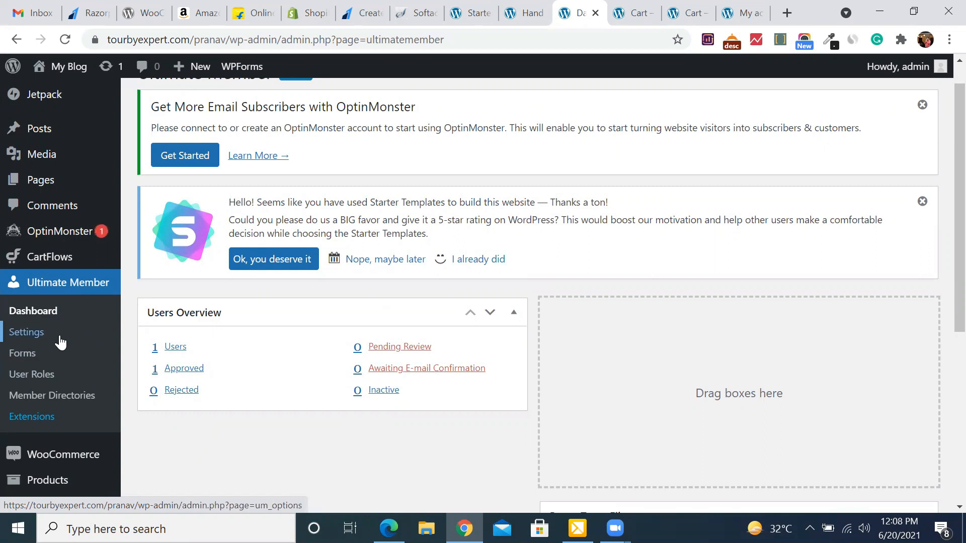
{"action": "scroll", "coordinate": [60, 340], "scroll_direction": "up", "scroll_amount": 1}
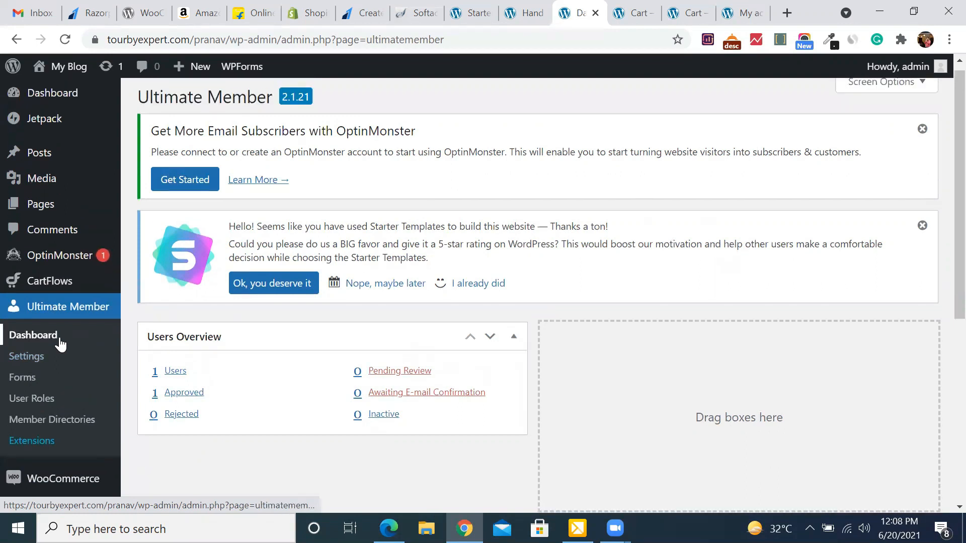
{"action": "scroll", "coordinate": [71, 379], "scroll_direction": "down", "scroll_amount": 3}
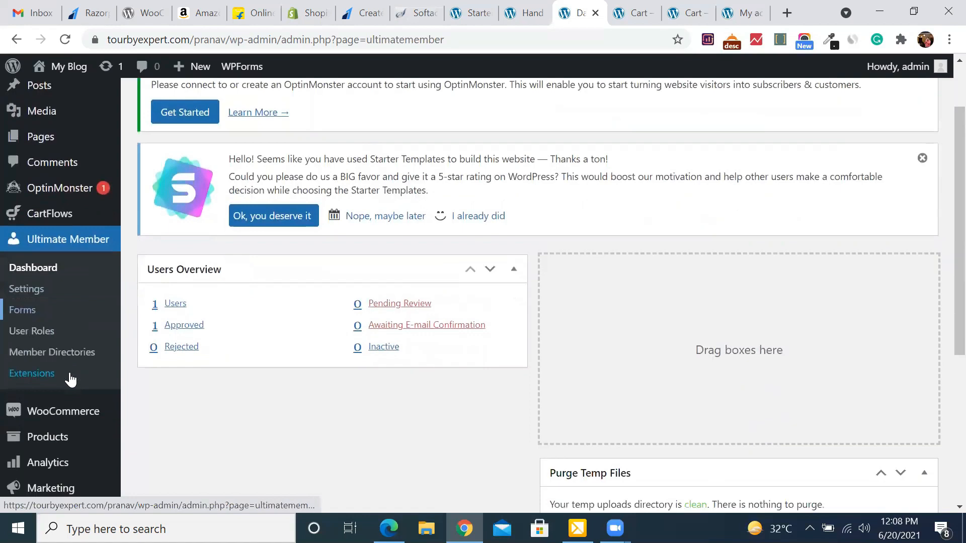
Open the list of all site pages and review the account, login, logout, members, password reset and register pages marked UM.
{"action": "scroll", "coordinate": [70, 381], "scroll_direction": "up", "scroll_amount": 3}
{"action": "mouse_move", "coordinate": [44, 209]}
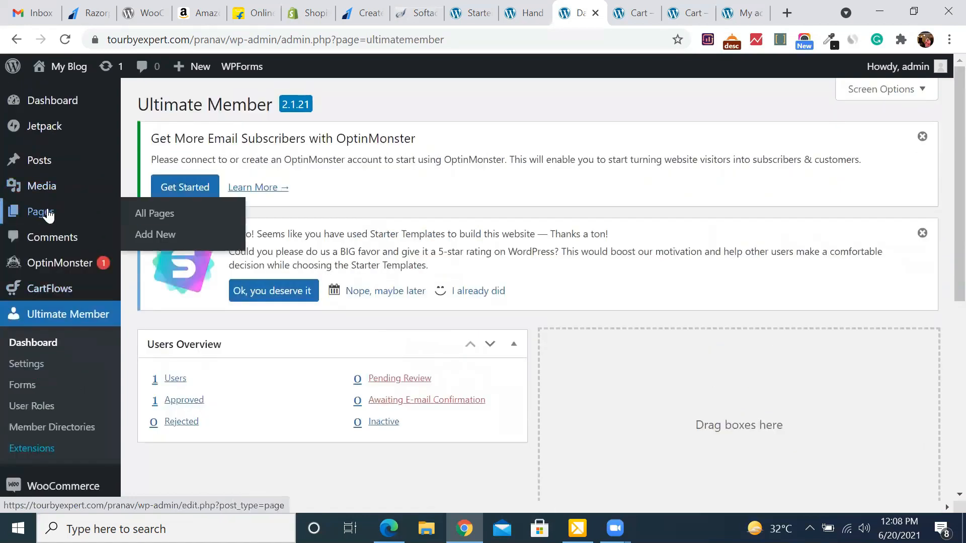
{"action": "left_click", "coordinate": [154, 217]}
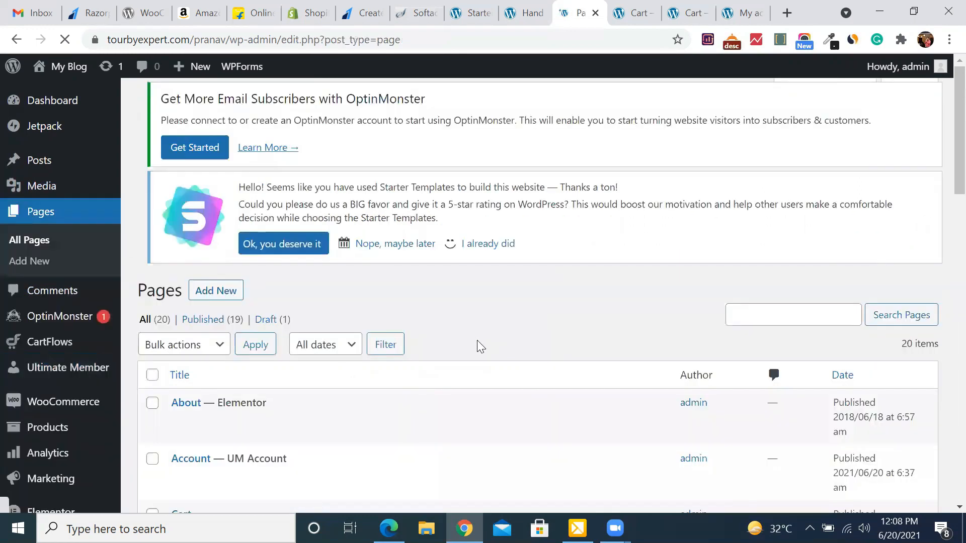
{"action": "scroll", "coordinate": [477, 341], "scroll_direction": "down", "scroll_amount": 3}
{"action": "scroll", "coordinate": [477, 342], "scroll_direction": "down", "scroll_amount": 11}
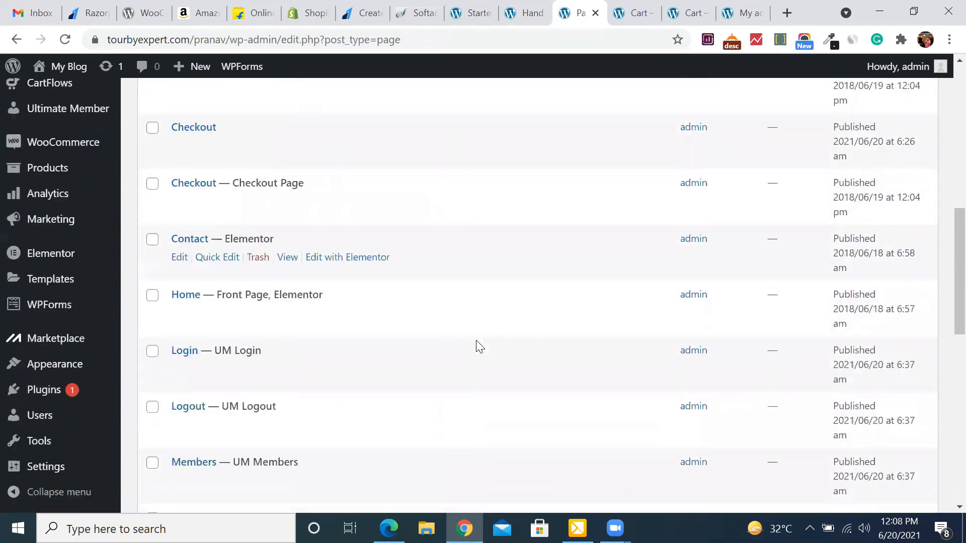
{"action": "scroll", "coordinate": [476, 346], "scroll_direction": "down", "scroll_amount": 1}
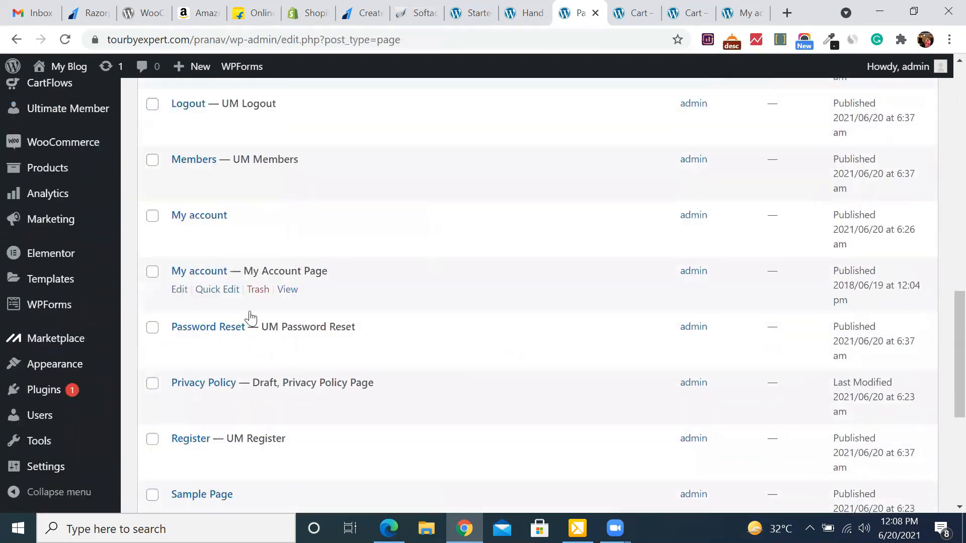
{"action": "scroll", "coordinate": [367, 300], "scroll_direction": "up", "scroll_amount": 3}
{"action": "scroll", "coordinate": [367, 300], "scroll_direction": "up", "scroll_amount": 4}
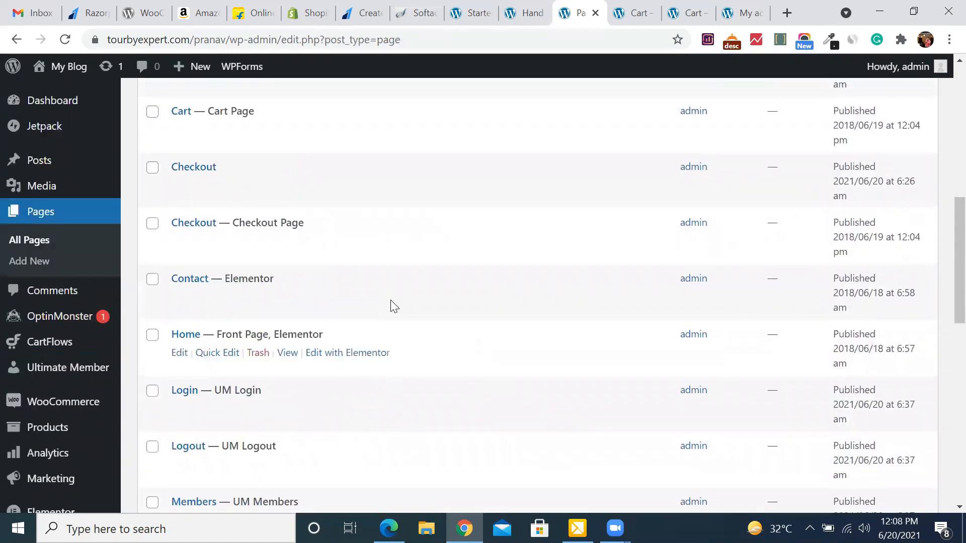
{"action": "scroll", "coordinate": [392, 304], "scroll_direction": "up", "scroll_amount": 3}
{"action": "scroll", "coordinate": [394, 305], "scroll_direction": "up", "scroll_amount": 2}
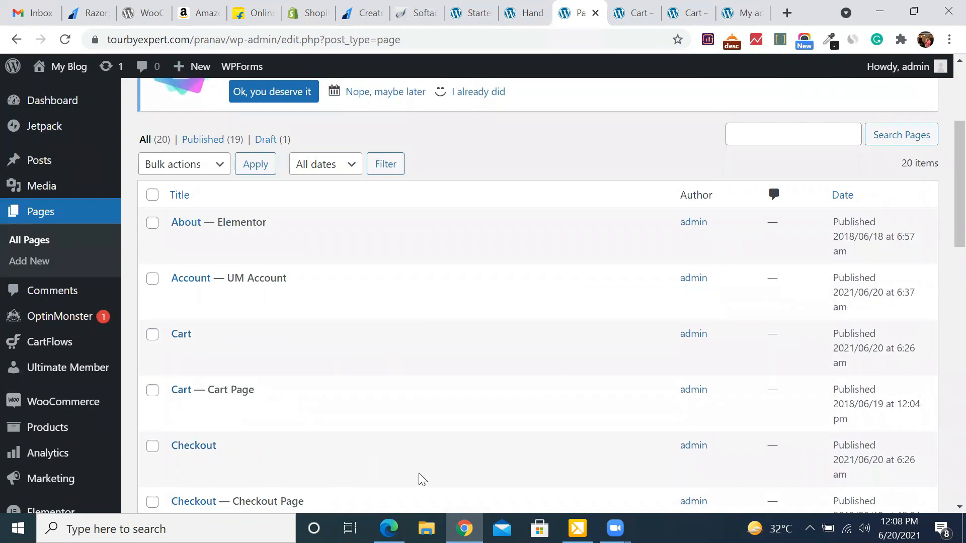
{"action": "mouse_move", "coordinate": [417, 289]}
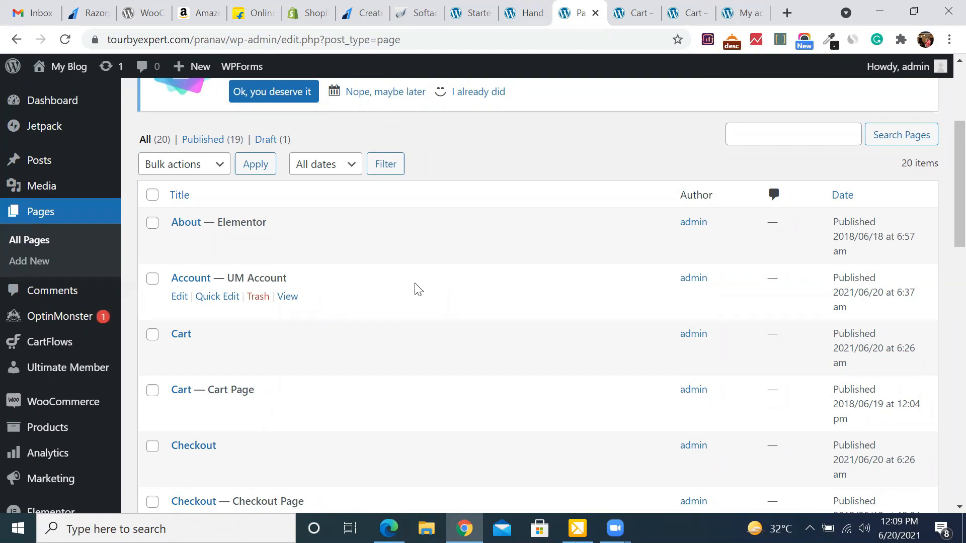
Open the WordPress screen for adding new plugins.
{"action": "scroll", "coordinate": [86, 455], "scroll_direction": "down", "scroll_amount": 3}
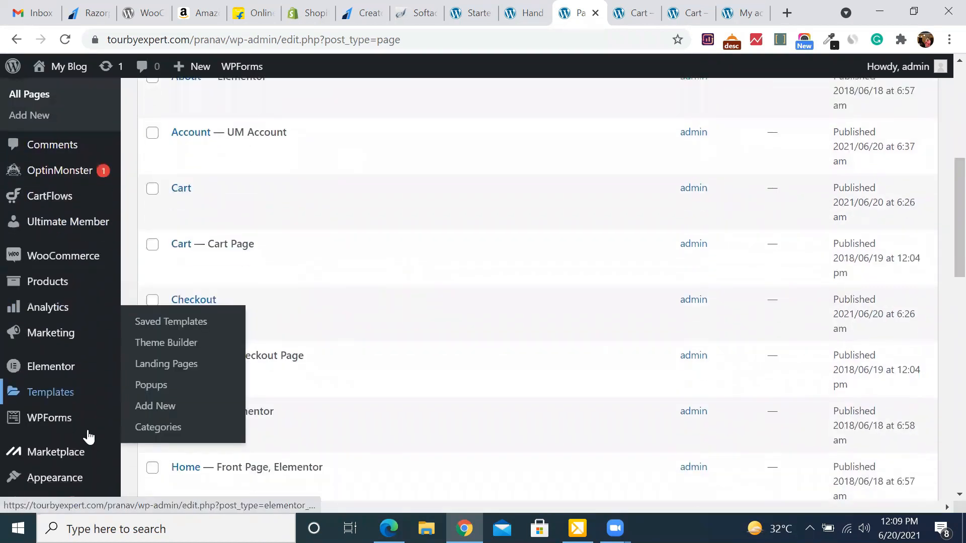
{"action": "scroll", "coordinate": [86, 436], "scroll_direction": "down", "scroll_amount": 2}
{"action": "mouse_move", "coordinate": [54, 398]}
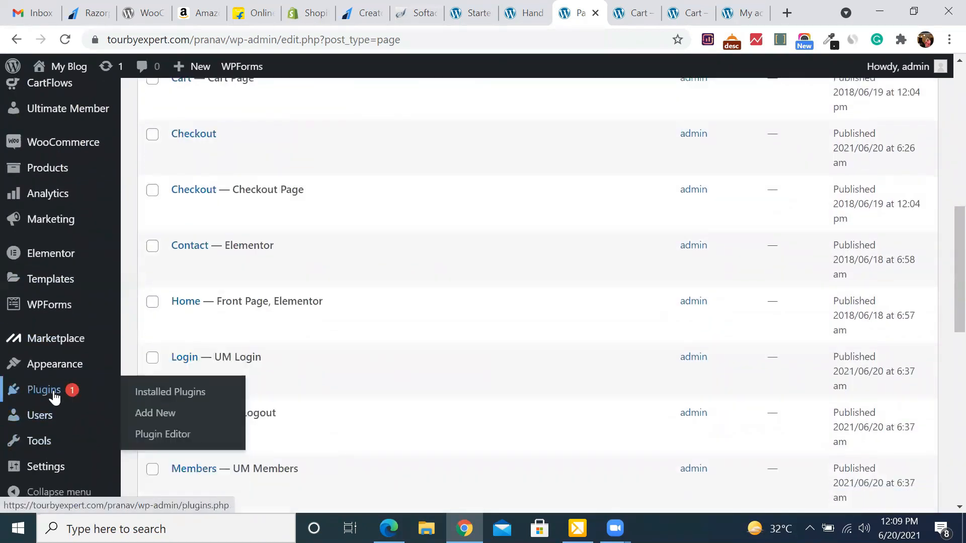
{"action": "left_click", "coordinate": [158, 416]}
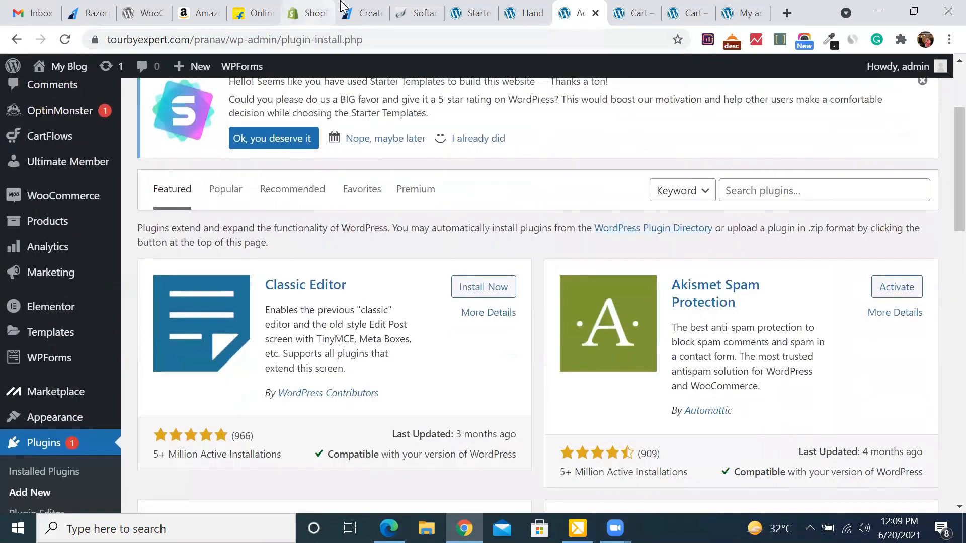
Switch to the Razorpay dashboard and open the API Keys section of its settings.
{"action": "left_click", "coordinate": [360, 7]}
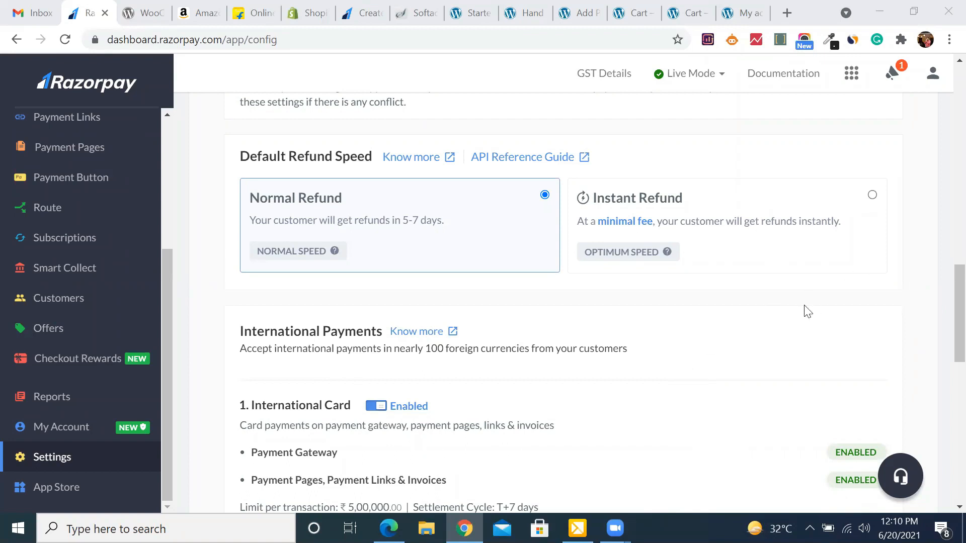
{"action": "scroll", "coordinate": [805, 312], "scroll_direction": "up", "scroll_amount": 5}
{"action": "scroll", "coordinate": [806, 312], "scroll_direction": "up", "scroll_amount": 10}
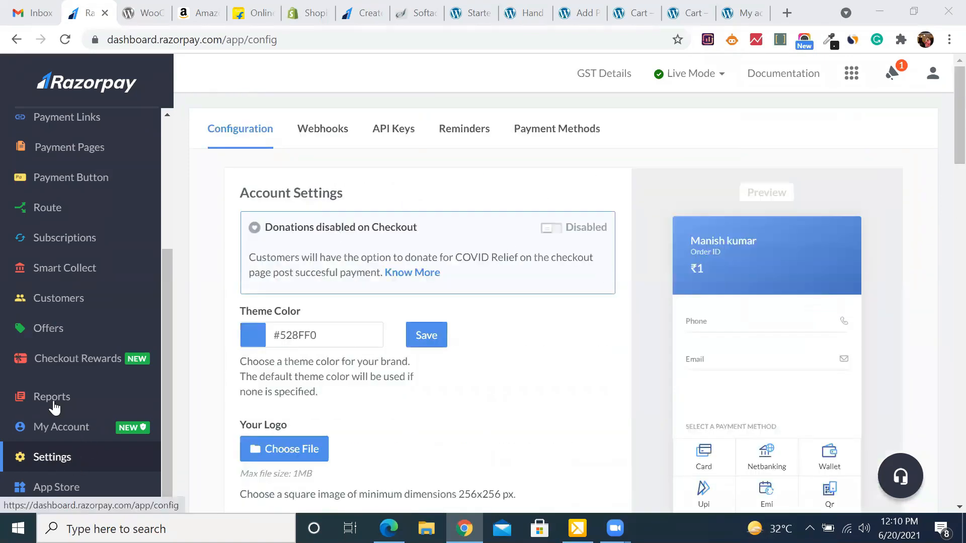
{"action": "left_click", "coordinate": [49, 463]}
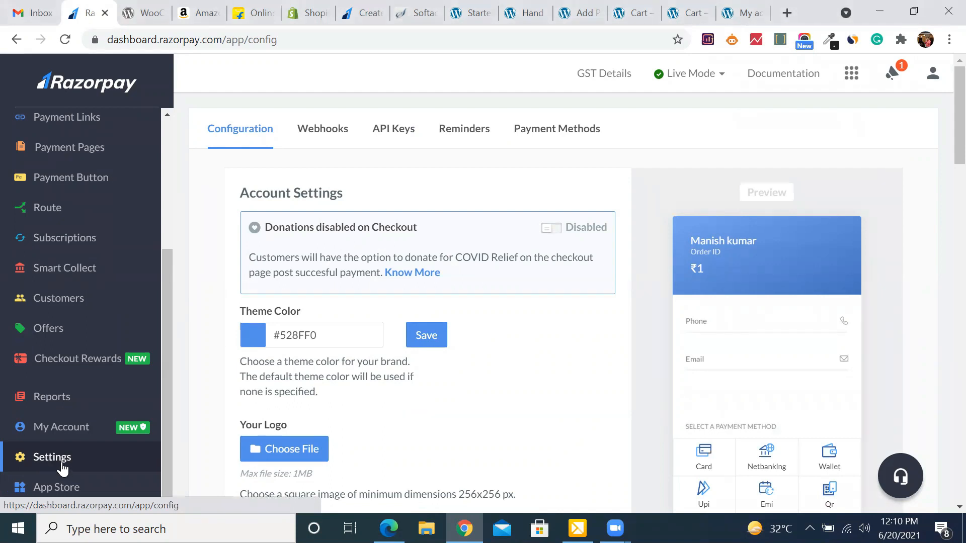
{"action": "left_click", "coordinate": [393, 137]}
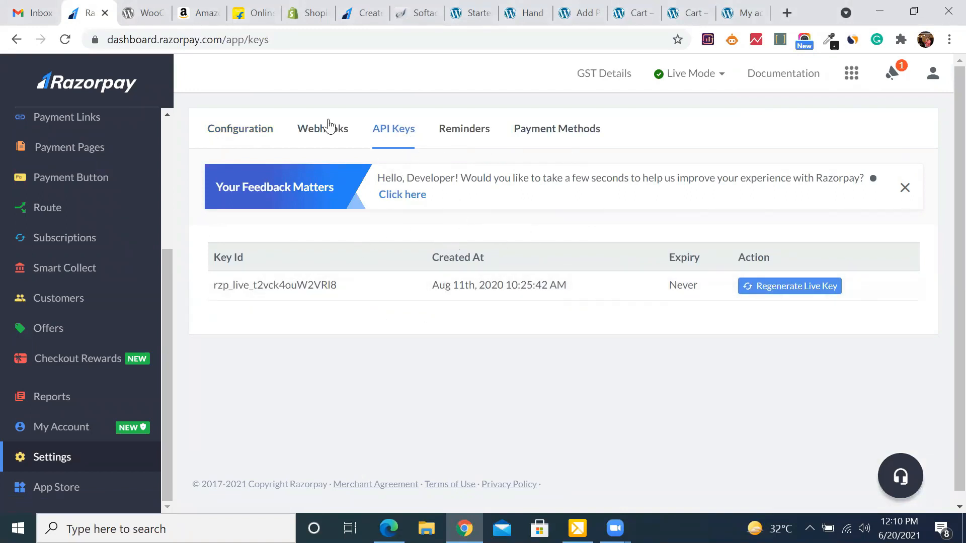
Return to the WordPress Add Plugins page and search the plugin directory for "razorpay".
{"action": "left_click", "coordinate": [738, 7]}
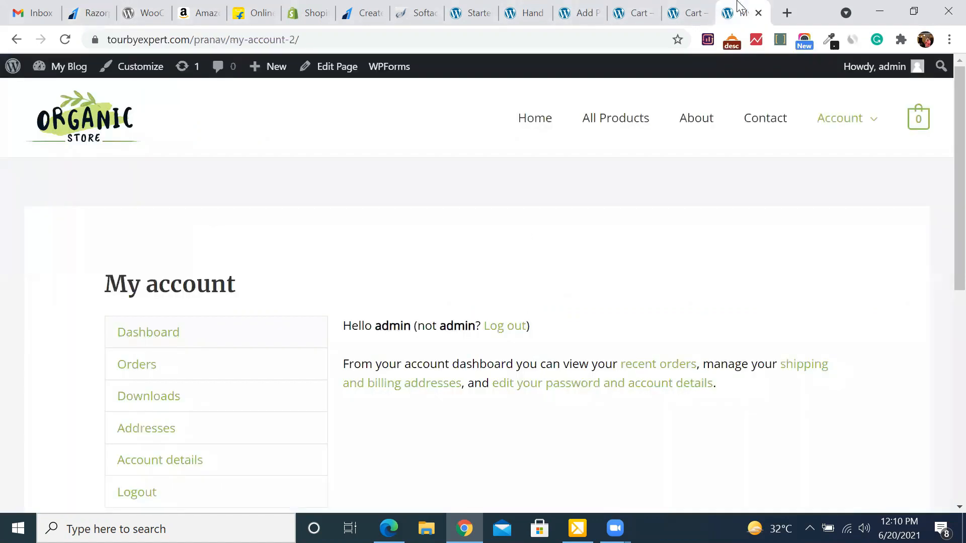
{"action": "left_click", "coordinate": [689, 12]}
{"action": "left_click_drag", "start_coordinate": [635, 12], "coordinate": [584, 10]}
{"action": "left_click", "coordinate": [631, 12]}
{"action": "left_click", "coordinate": [803, 192]}
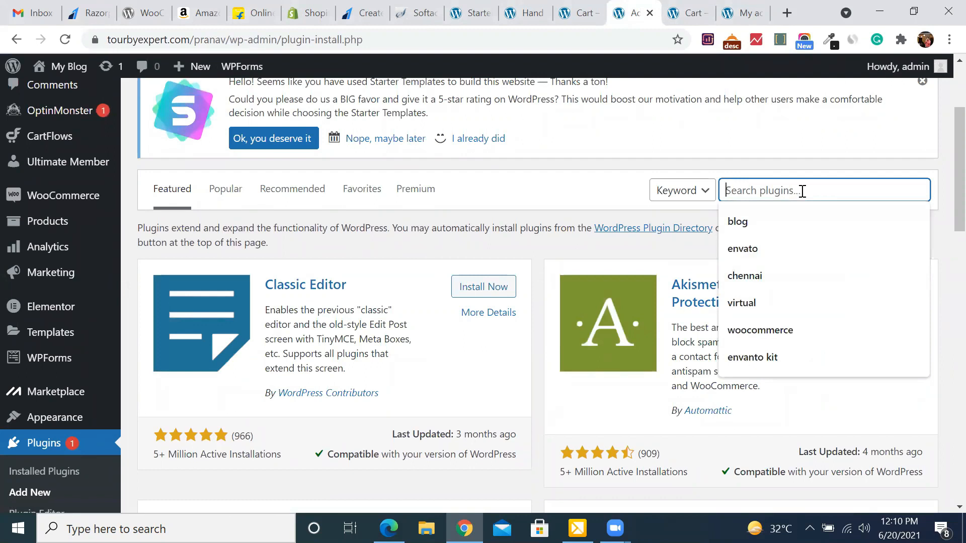
{"action": "type", "text": "razor"}
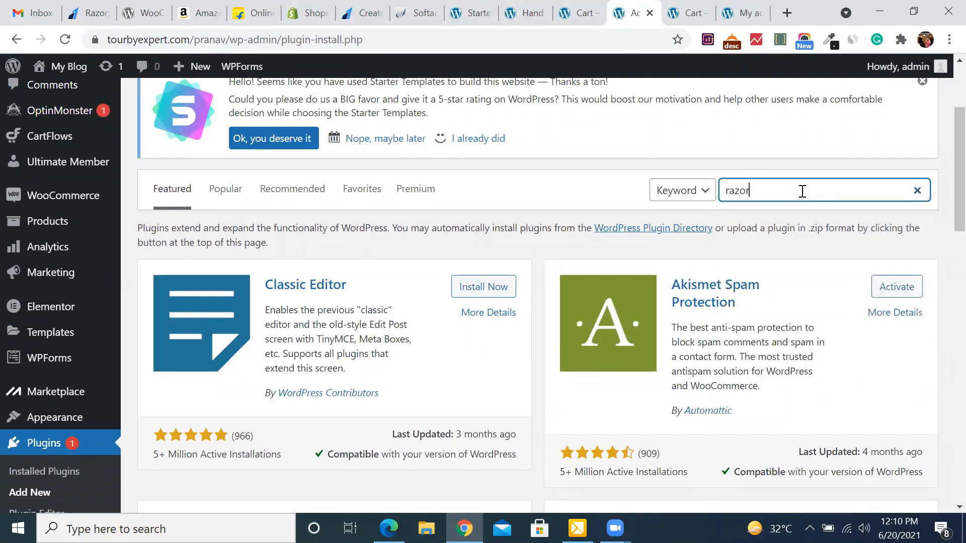
{"action": "type", "text": "pay"}
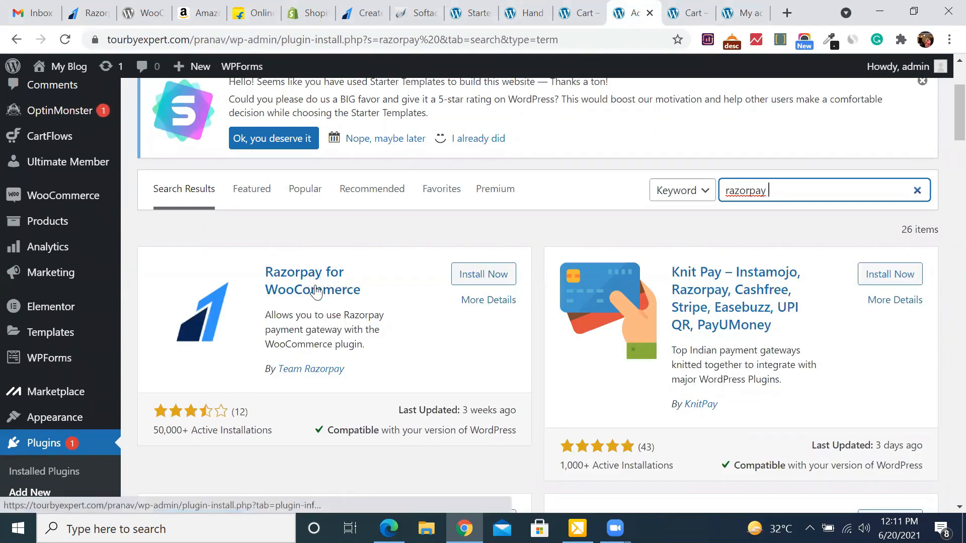
Install and activate the Razorpay for WooCommerce plugin by Team Razorpay.
{"action": "scroll", "coordinate": [347, 321], "scroll_direction": "down", "scroll_amount": 1}
{"action": "scroll", "coordinate": [347, 320], "scroll_direction": "down", "scroll_amount": 4}
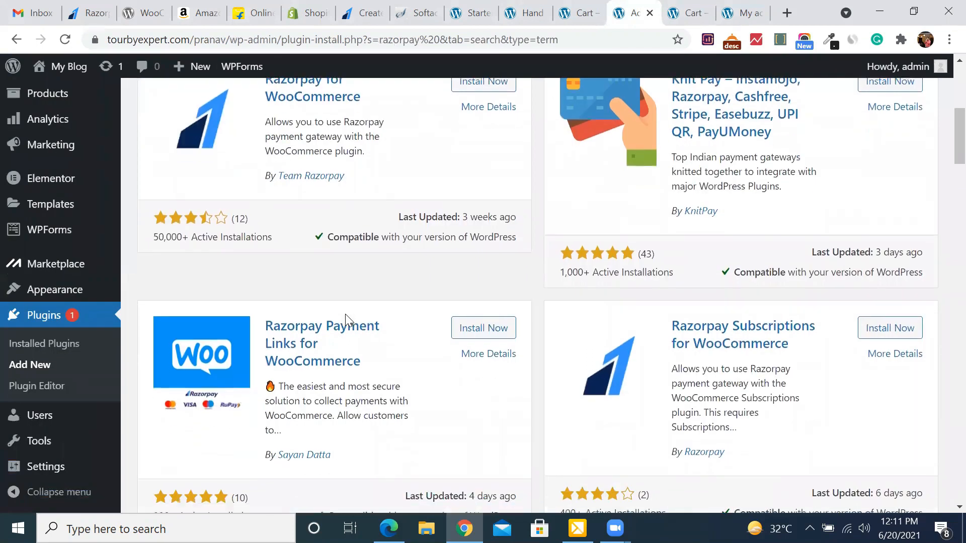
{"action": "scroll", "coordinate": [346, 320], "scroll_direction": "down", "scroll_amount": 6}
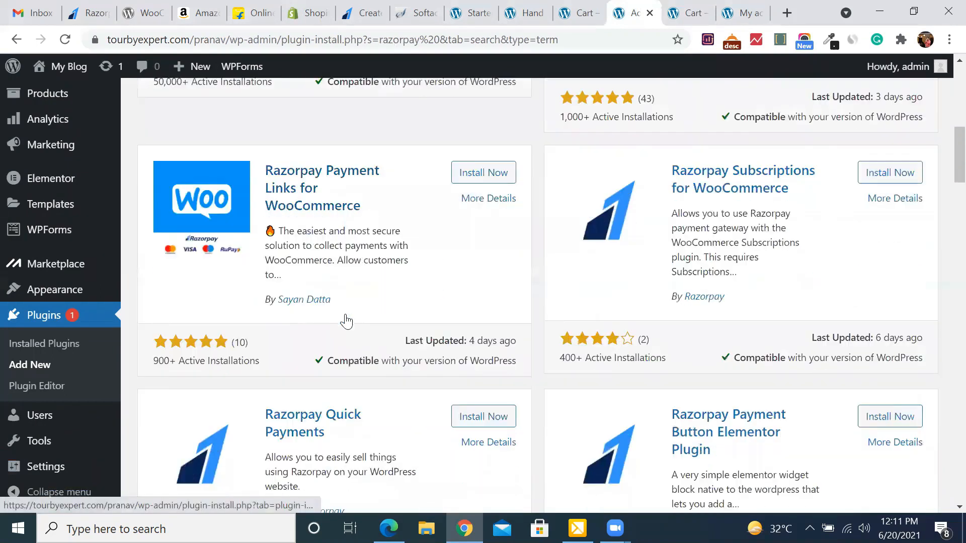
{"action": "scroll", "coordinate": [347, 314], "scroll_direction": "down", "scroll_amount": 11}
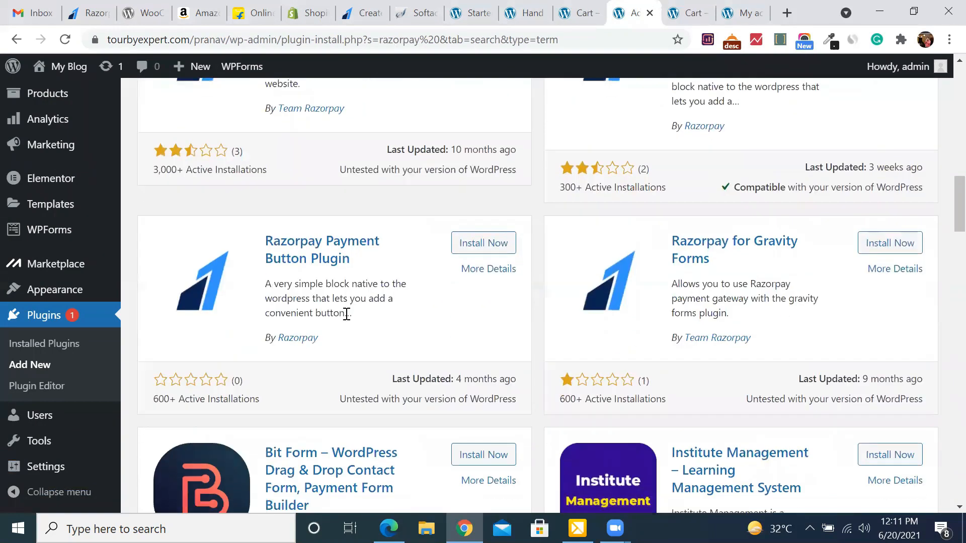
{"action": "scroll", "coordinate": [345, 314], "scroll_direction": "up", "scroll_amount": 17}
{"action": "scroll", "coordinate": [345, 314], "scroll_direction": "up", "scroll_amount": 7}
{"action": "scroll", "coordinate": [345, 316], "scroll_direction": "down", "scroll_amount": 4}
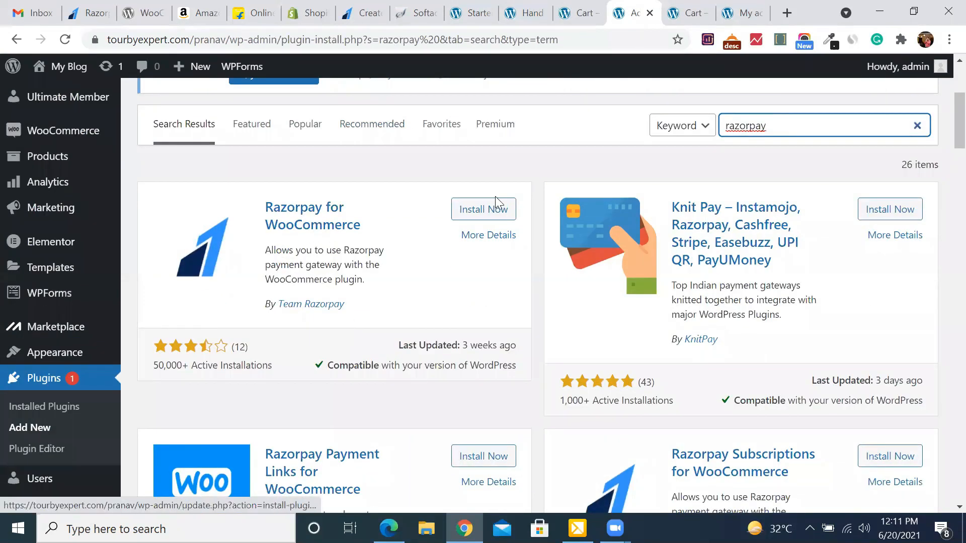
{"action": "left_click", "coordinate": [486, 210]}
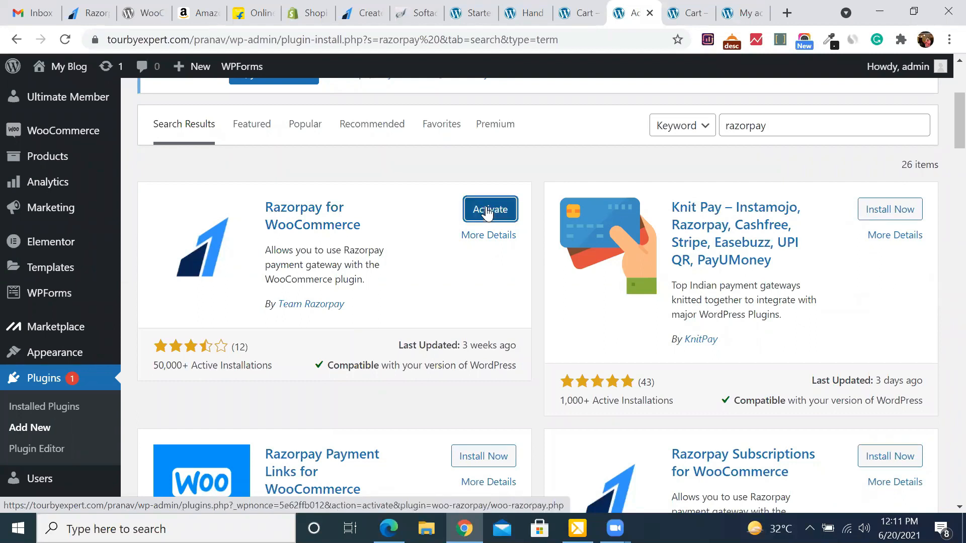
{"action": "left_click", "coordinate": [489, 212]}
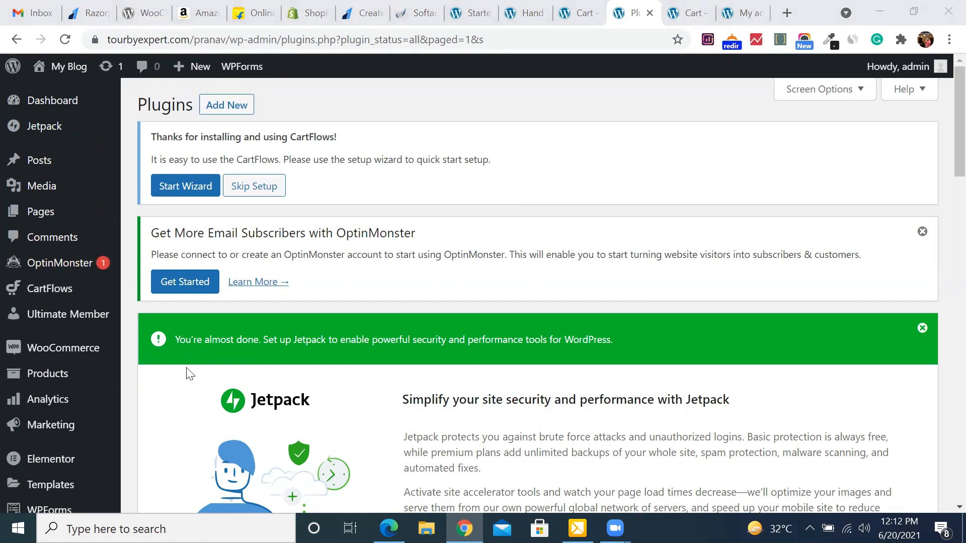
{"action": "scroll", "coordinate": [53, 425], "scroll_direction": "down", "scroll_amount": 2}
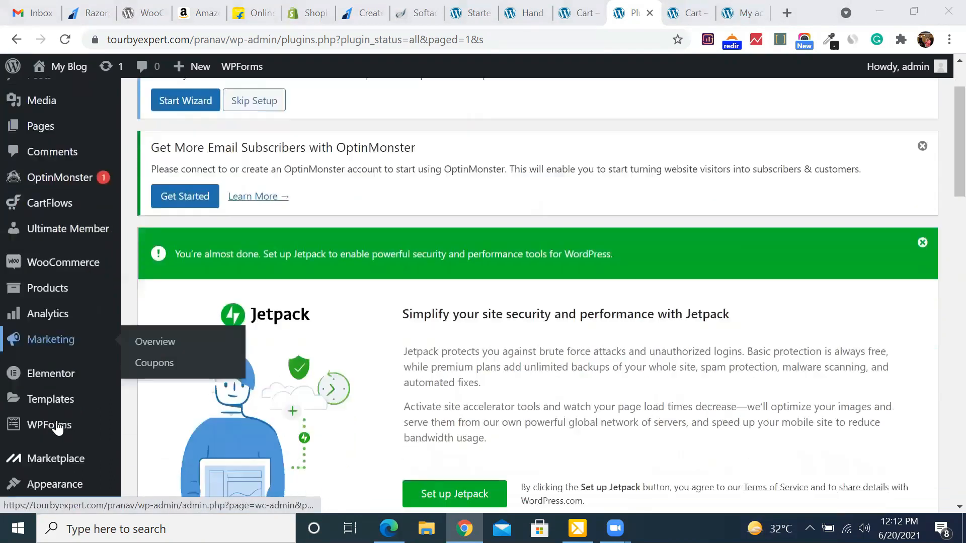
Open the WooCommerce settings in the WordPress admin.
{"action": "scroll", "coordinate": [69, 385], "scroll_direction": "up", "scroll_amount": 2}
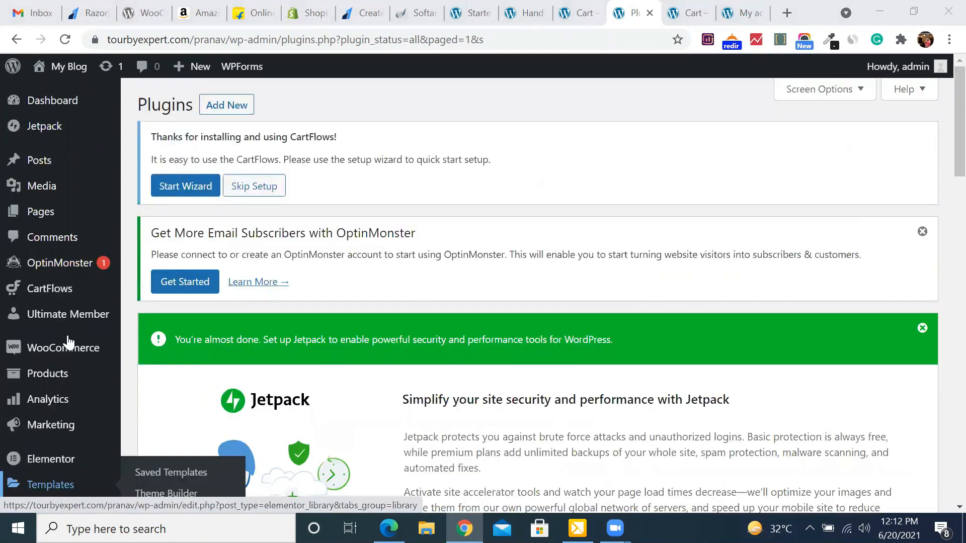
{"action": "left_click", "coordinate": [67, 40]}
{"action": "scroll", "coordinate": [334, 384], "scroll_direction": "down", "scroll_amount": 8}
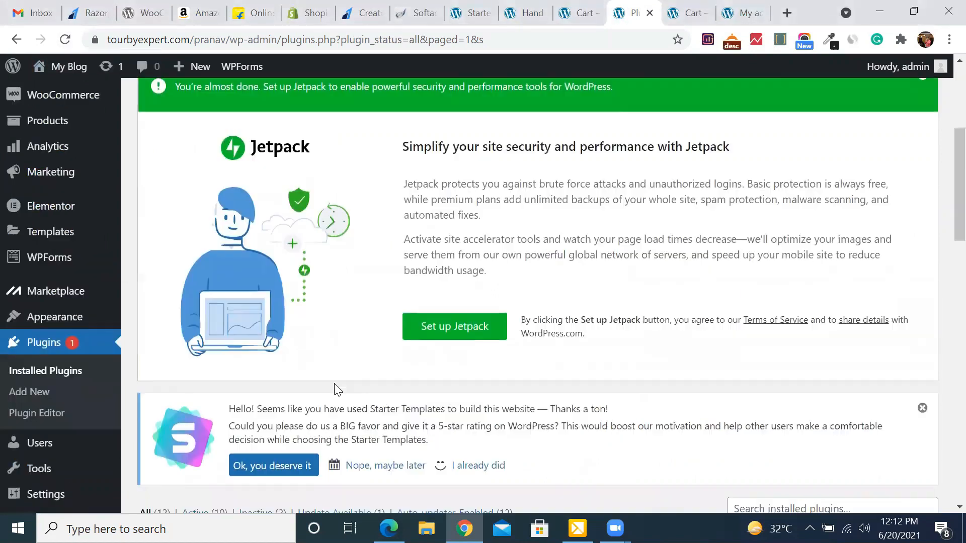
{"action": "right_click", "coordinate": [334, 383]}
{"action": "scroll", "coordinate": [45, 277], "scroll_direction": "up", "scroll_amount": 1}
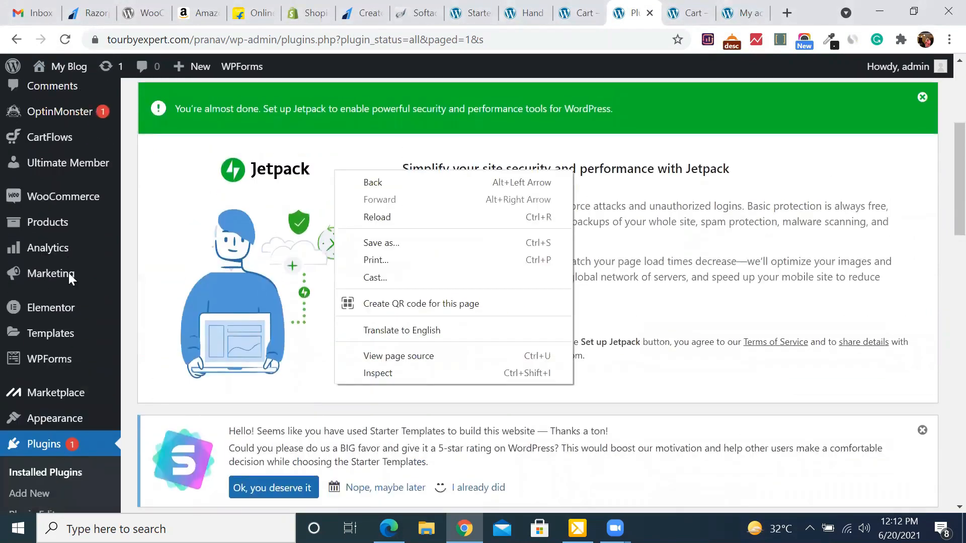
{"action": "left_click", "coordinate": [59, 190]}
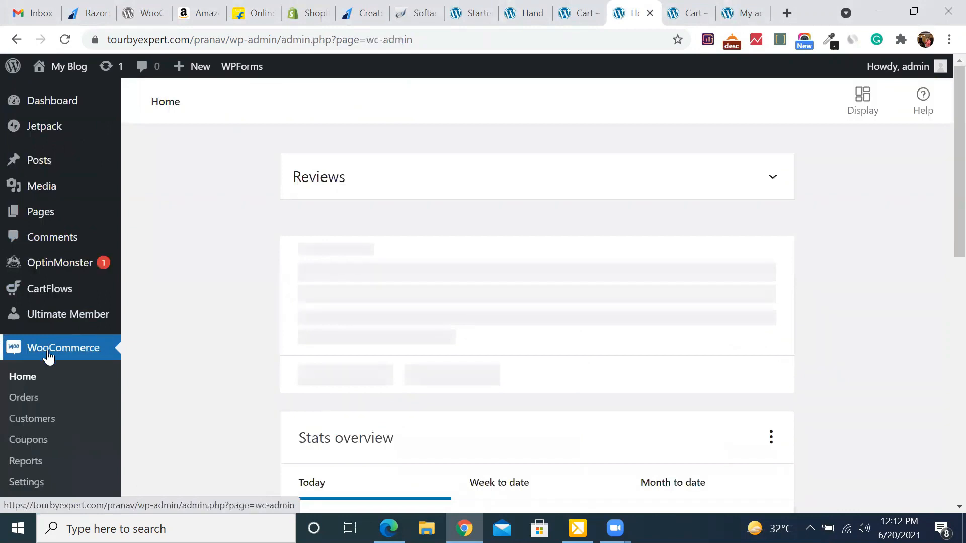
{"action": "left_click", "coordinate": [30, 487]}
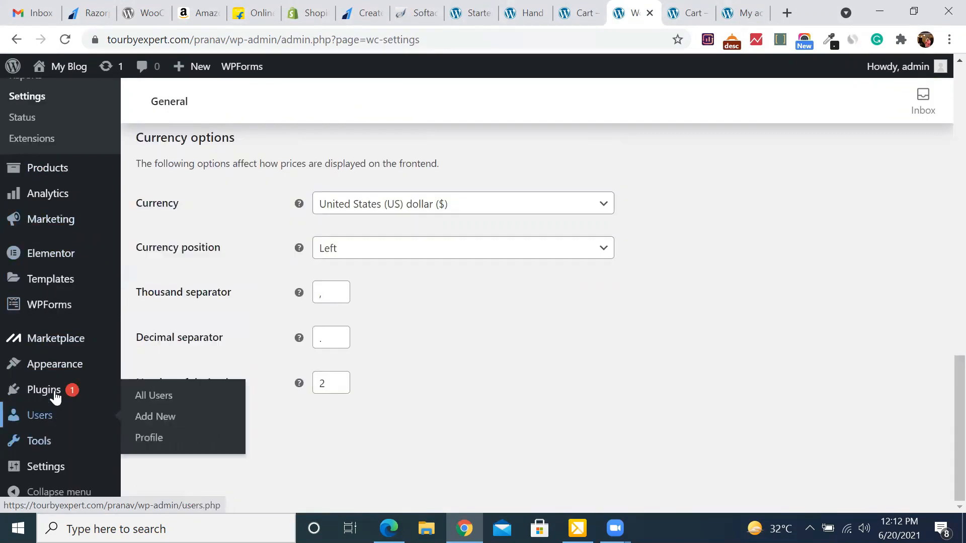
Open the settings of the Razorpay for WooCommerce plugin from the list of installed plugins.
{"action": "mouse_move", "coordinate": [50, 391]}
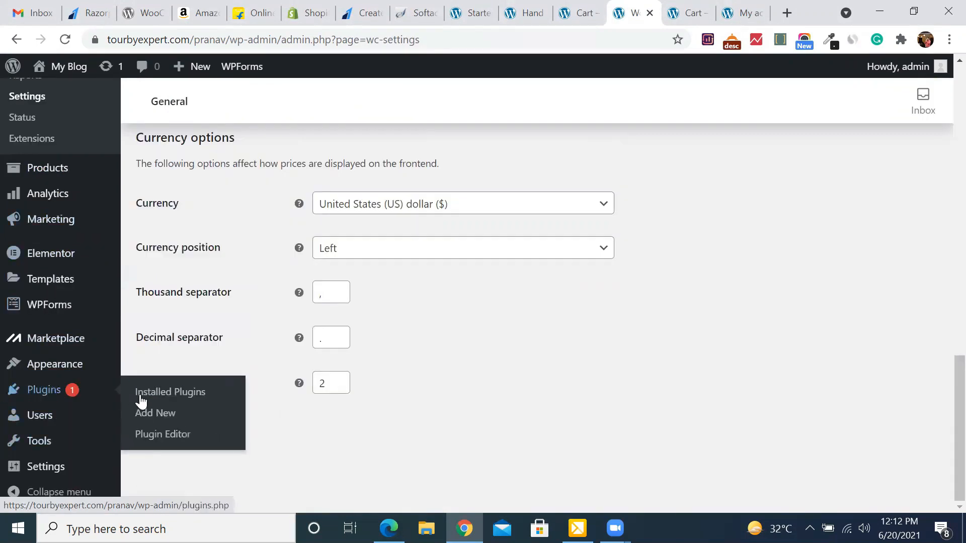
{"action": "left_click", "coordinate": [157, 401]}
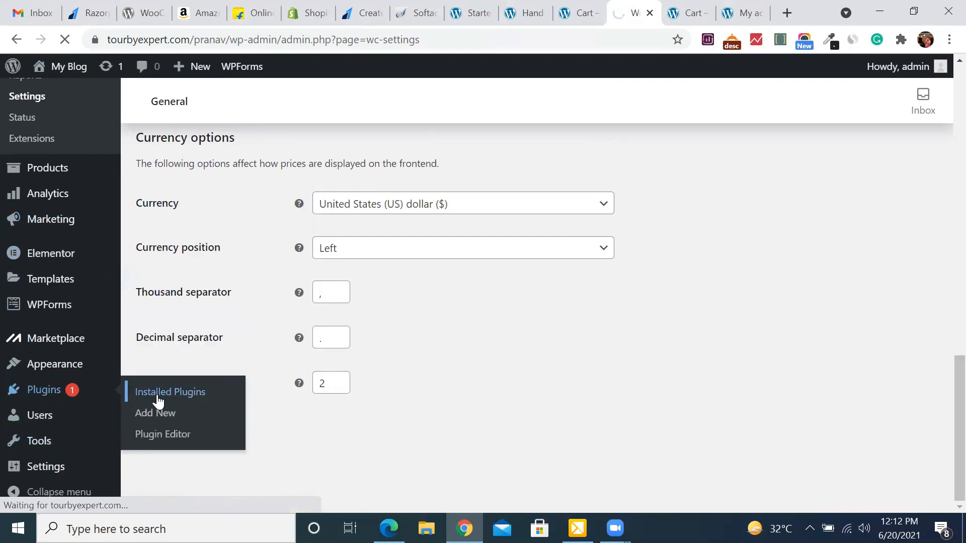
{"action": "scroll", "coordinate": [452, 376], "scroll_direction": "down", "scroll_amount": 10}
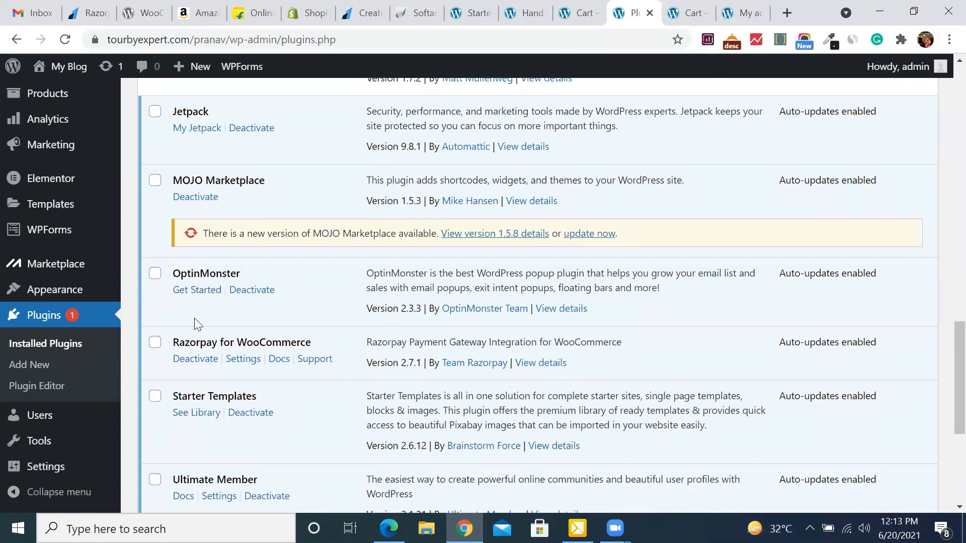
{"action": "mouse_move", "coordinate": [82, 402]}
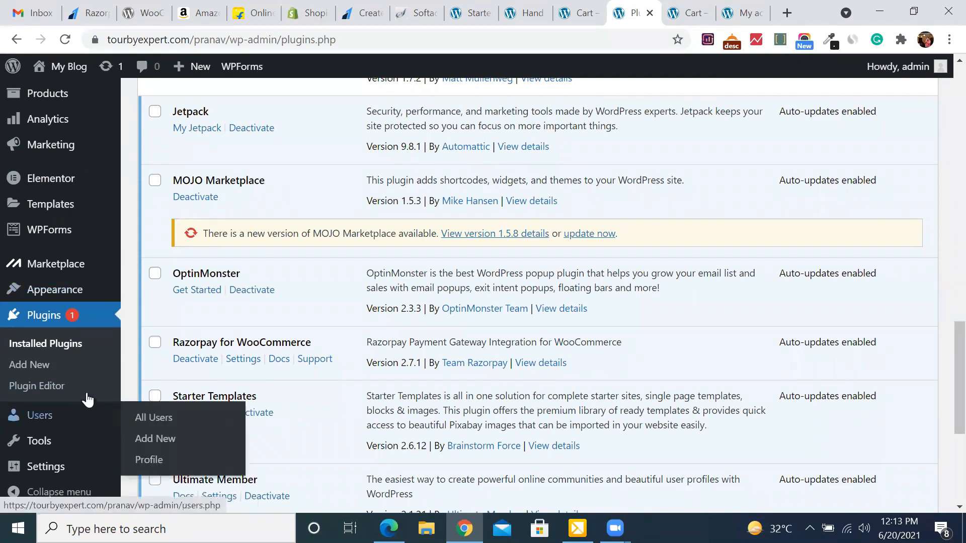
{"action": "left_click", "coordinate": [247, 361]}
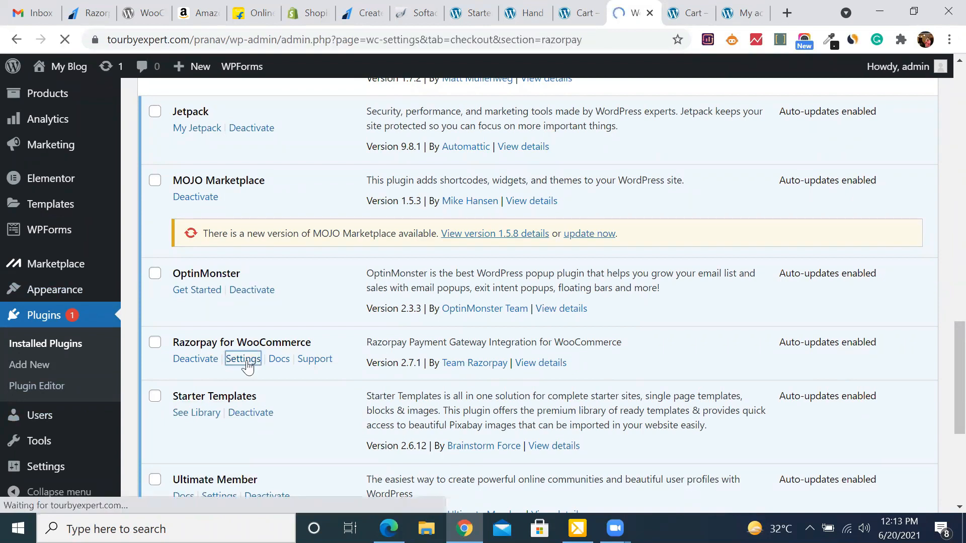
Examine the Razorpay Payment Gateway settings, including the enable option, title, description, Key ID and Key Secret fields.
{"action": "scroll", "coordinate": [405, 345], "scroll_direction": "down", "scroll_amount": 3}
{"action": "scroll", "coordinate": [405, 346], "scroll_direction": "down", "scroll_amount": 8}
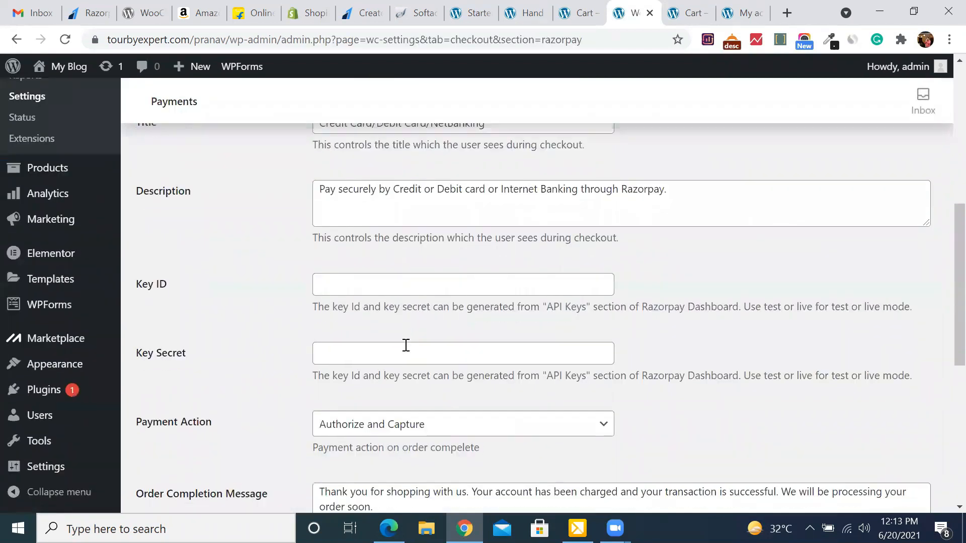
{"action": "scroll", "coordinate": [406, 347], "scroll_direction": "up", "scroll_amount": 10}
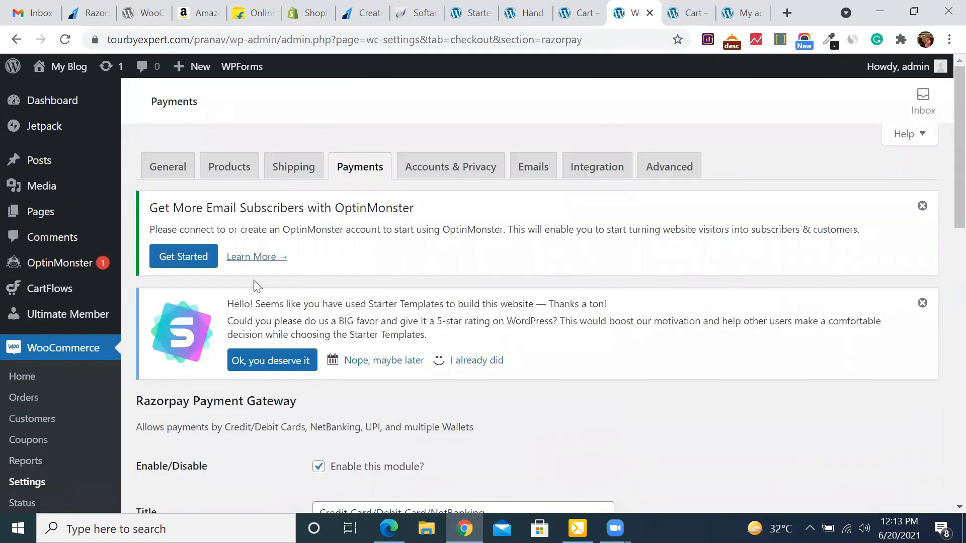
{"action": "scroll", "coordinate": [418, 292], "scroll_direction": "down", "scroll_amount": 1}
{"action": "scroll", "coordinate": [418, 292], "scroll_direction": "down", "scroll_amount": 2}
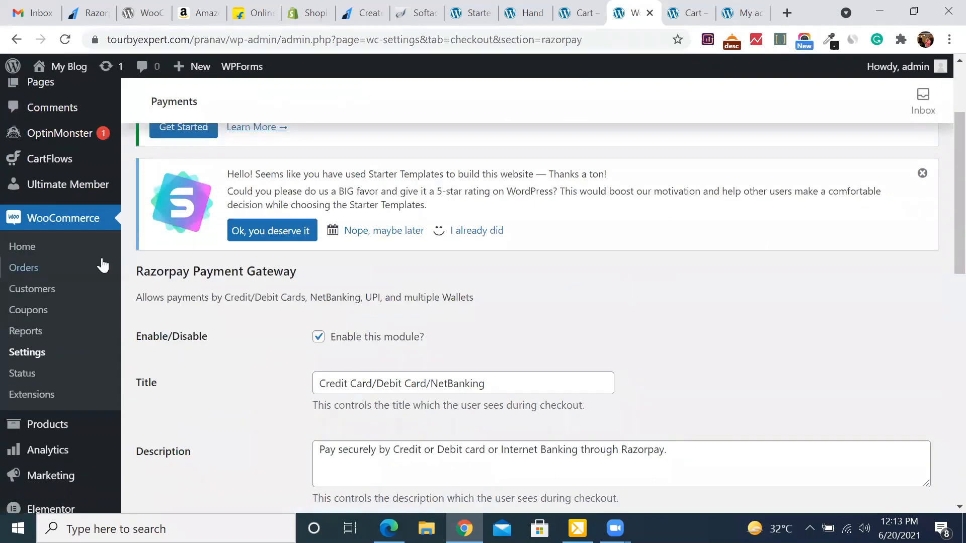
{"action": "scroll", "coordinate": [230, 361], "scroll_direction": "down", "scroll_amount": 1}
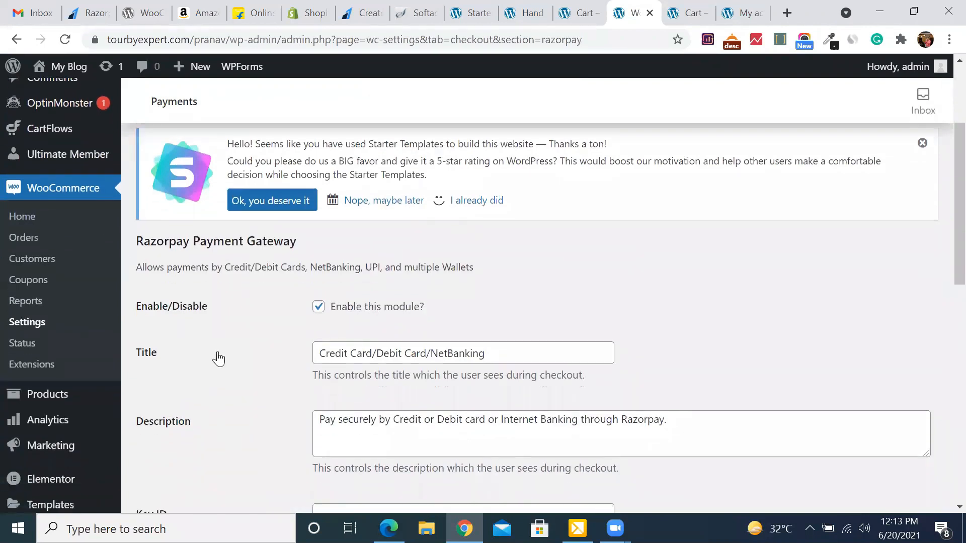
{"action": "scroll", "coordinate": [216, 358], "scroll_direction": "up", "scroll_amount": 2}
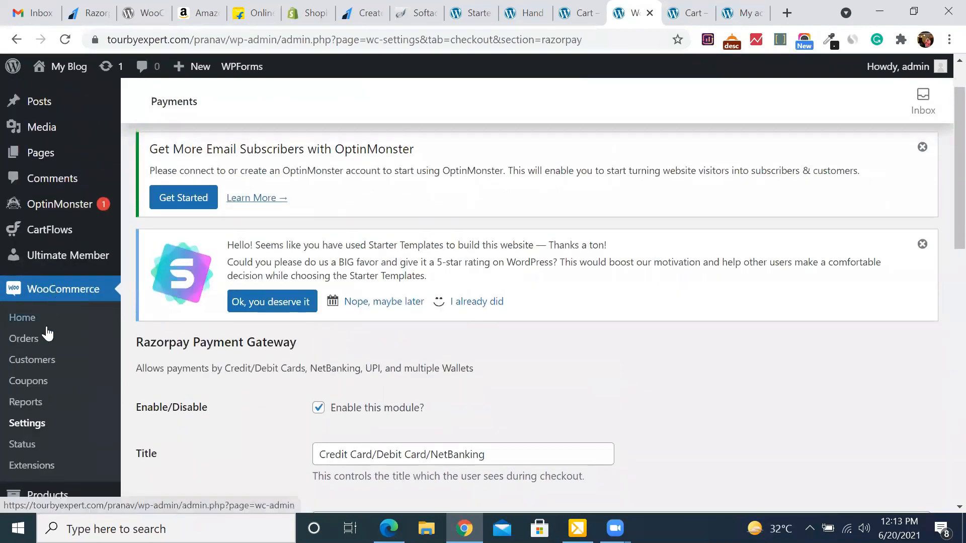
Reopen the main WooCommerce settings and go to their Payments section with the installed payment methods.
{"action": "left_click", "coordinate": [27, 423]}
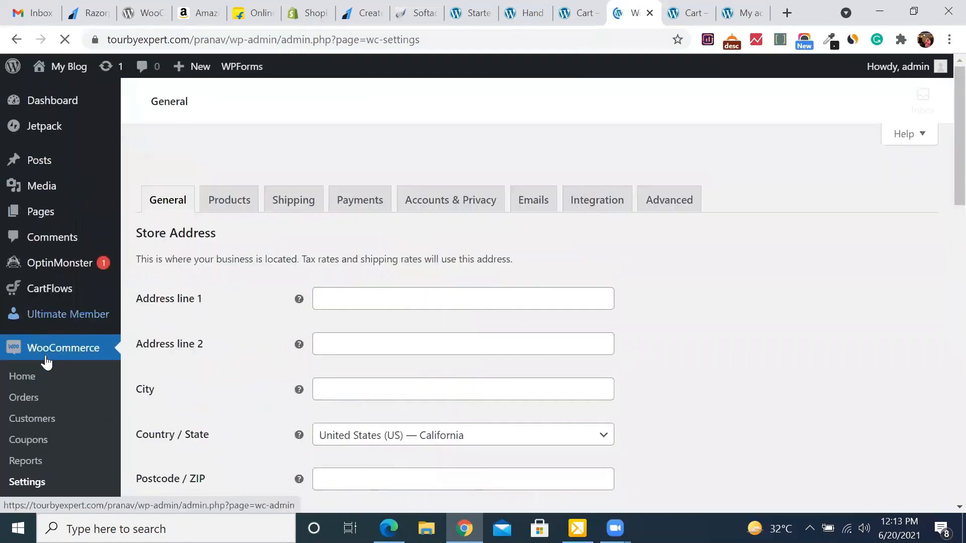
{"action": "scroll", "coordinate": [52, 360], "scroll_direction": "down", "scroll_amount": 2}
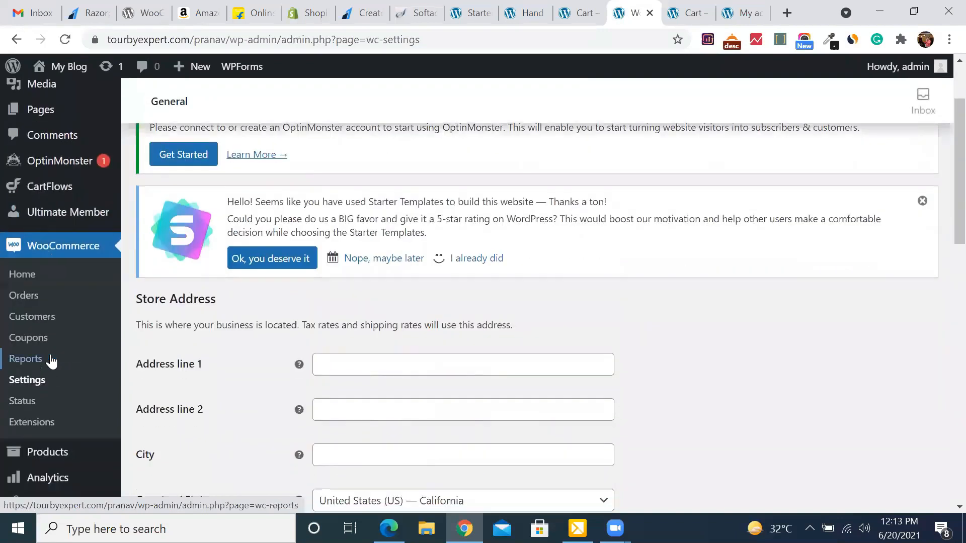
{"action": "left_click", "coordinate": [34, 387]}
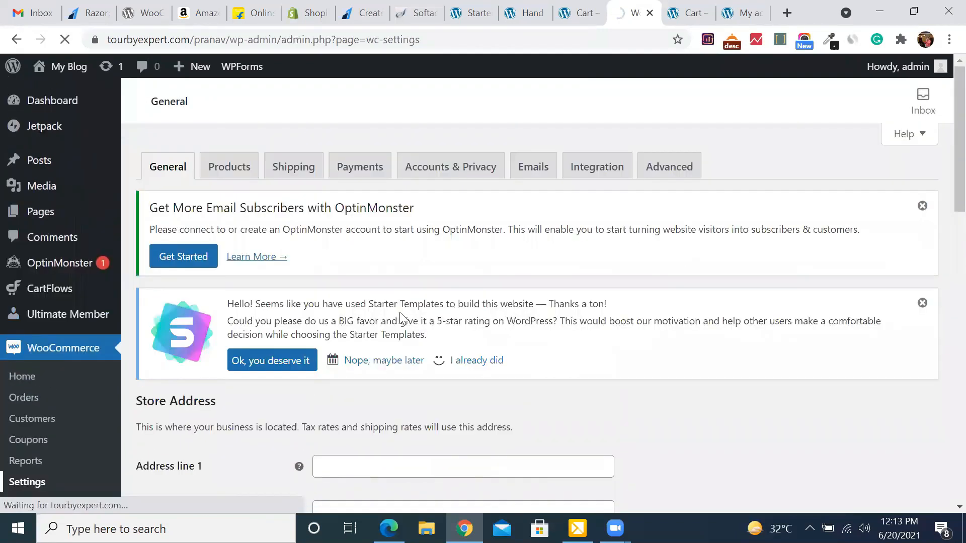
{"action": "scroll", "coordinate": [462, 339], "scroll_direction": "up", "scroll_amount": 5}
{"action": "scroll", "coordinate": [466, 341], "scroll_direction": "up", "scroll_amount": 3}
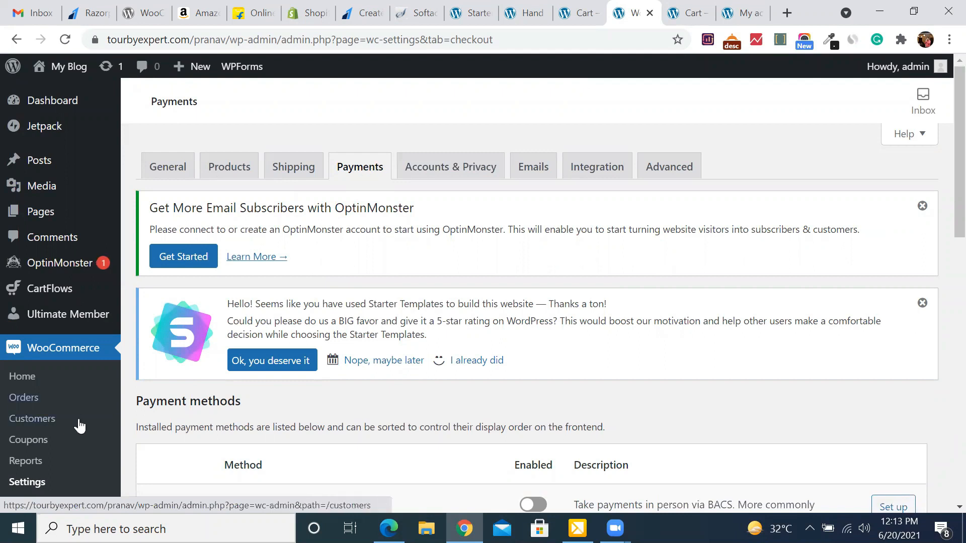
{"action": "scroll", "coordinate": [78, 424], "scroll_direction": "down", "scroll_amount": 2}
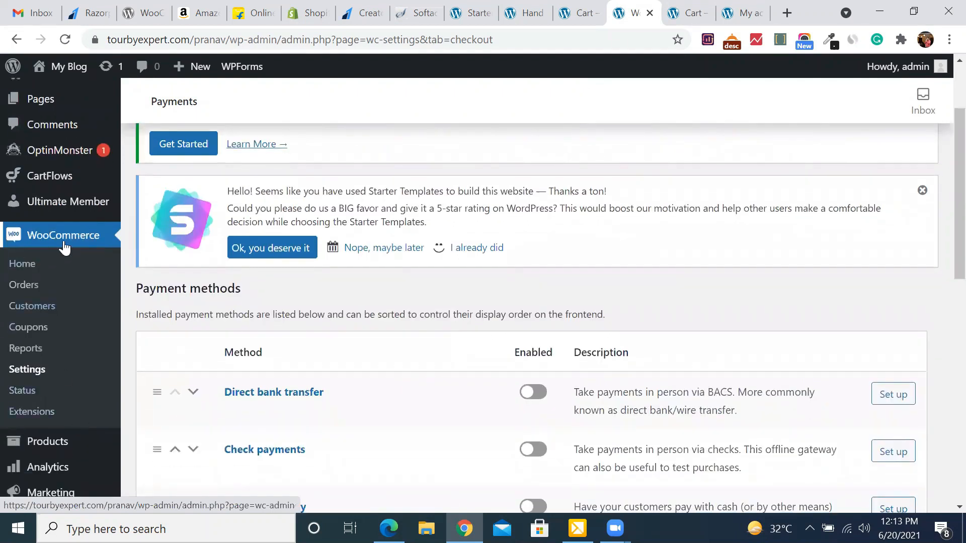
{"action": "scroll", "coordinate": [509, 267], "scroll_direction": "up", "scroll_amount": 1}
{"action": "scroll", "coordinate": [510, 266], "scroll_direction": "up", "scroll_amount": 2}
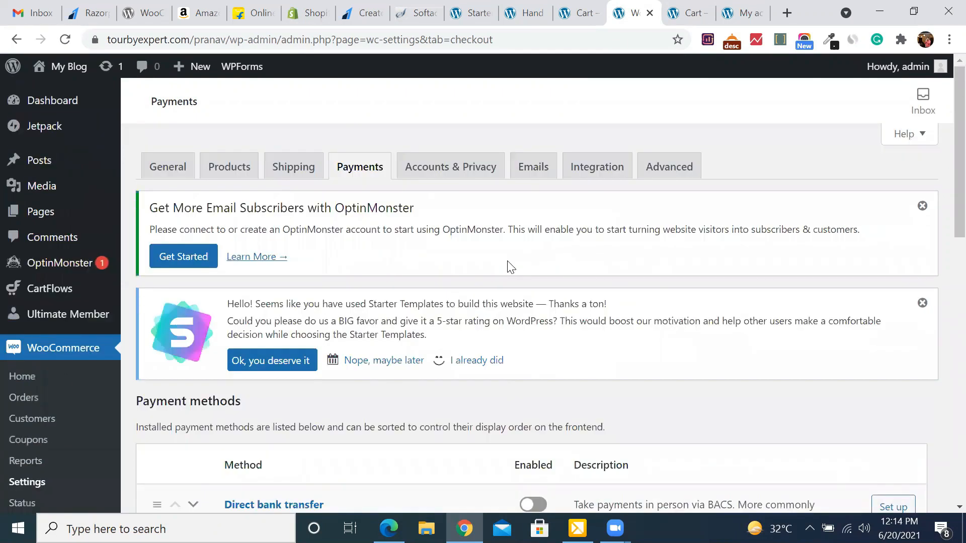
Find Razorpay in the payment methods list and toggle its enabled state off and back on.
{"action": "scroll", "coordinate": [401, 302], "scroll_direction": "down", "scroll_amount": 8}
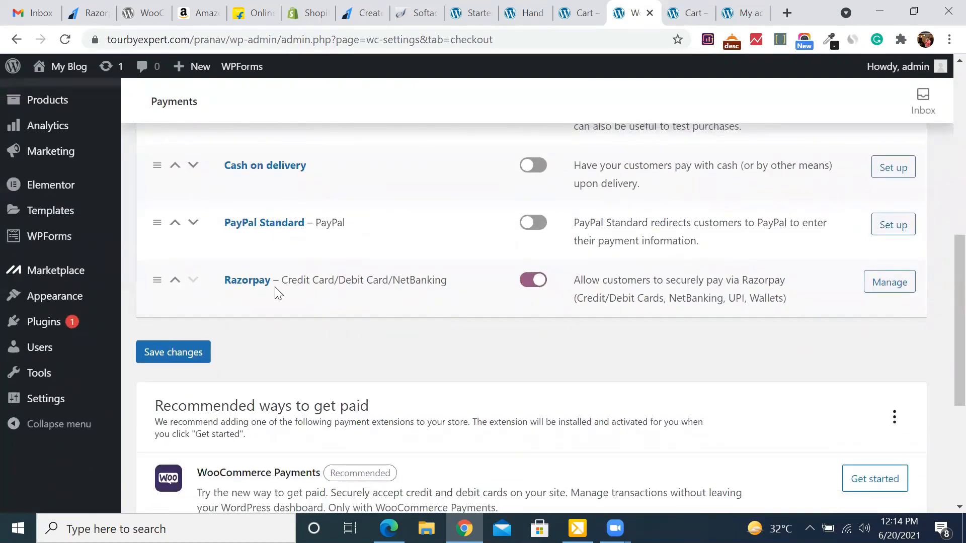
{"action": "left_click_drag", "start_coordinate": [220, 285], "coordinate": [498, 289]}
{"action": "left_click", "coordinate": [531, 320]}
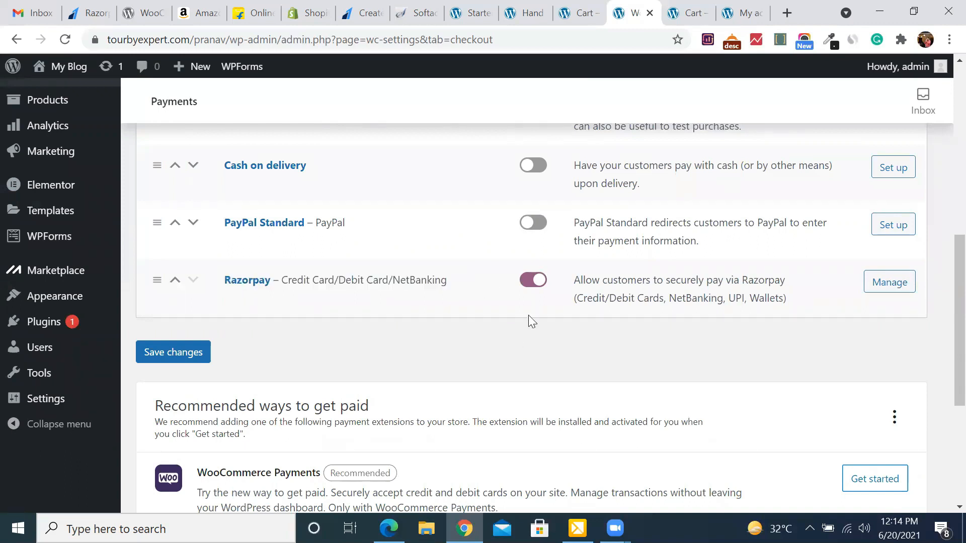
{"action": "left_click", "coordinate": [525, 287]}
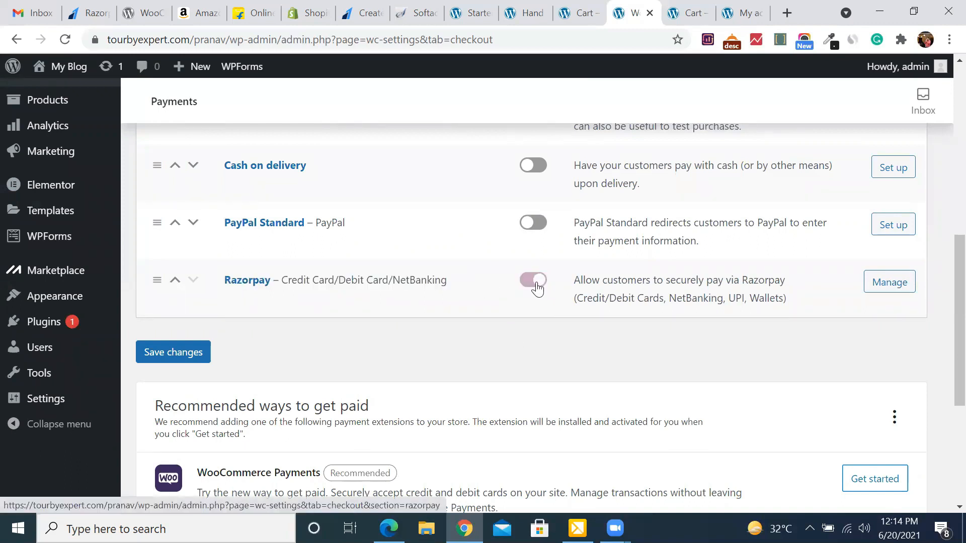
{"action": "left_click", "coordinate": [543, 285]}
{"action": "scroll", "coordinate": [427, 311], "scroll_direction": "up", "scroll_amount": 5}
{"action": "scroll", "coordinate": [427, 310], "scroll_direction": "up", "scroll_amount": 4}
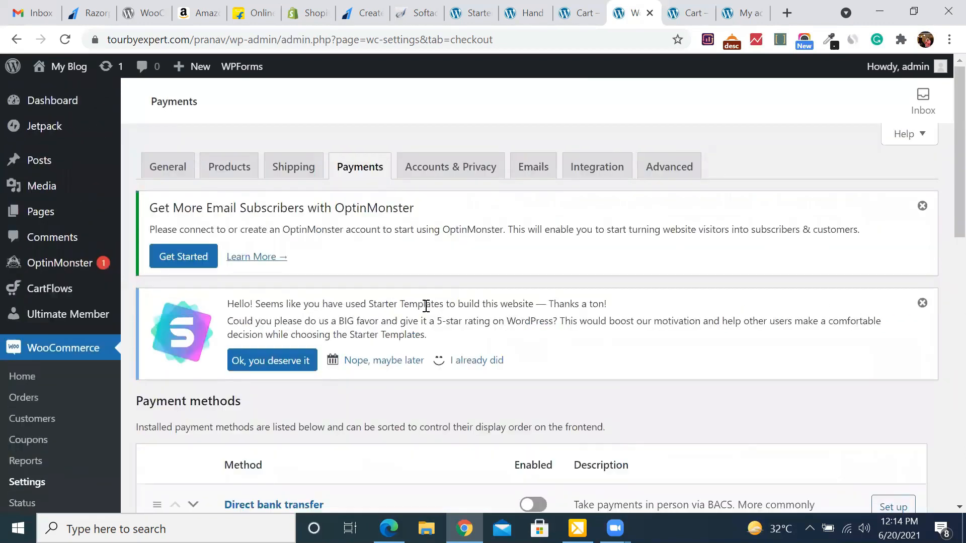
Look through the WooCommerce general settings from store address to currency options, and try the Integration and Advanced sections.
{"action": "left_click", "coordinate": [167, 176]}
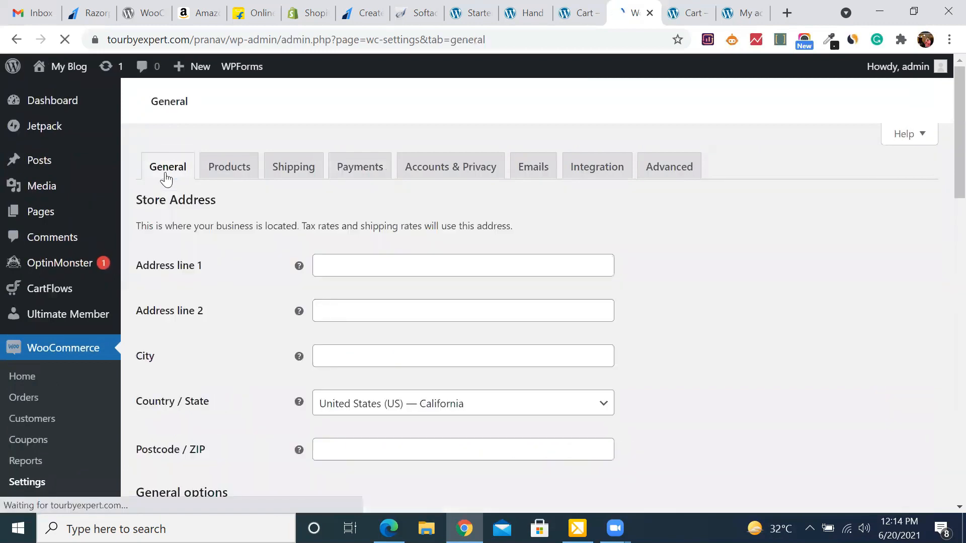
{"action": "scroll", "coordinate": [496, 301], "scroll_direction": "down", "scroll_amount": 10}
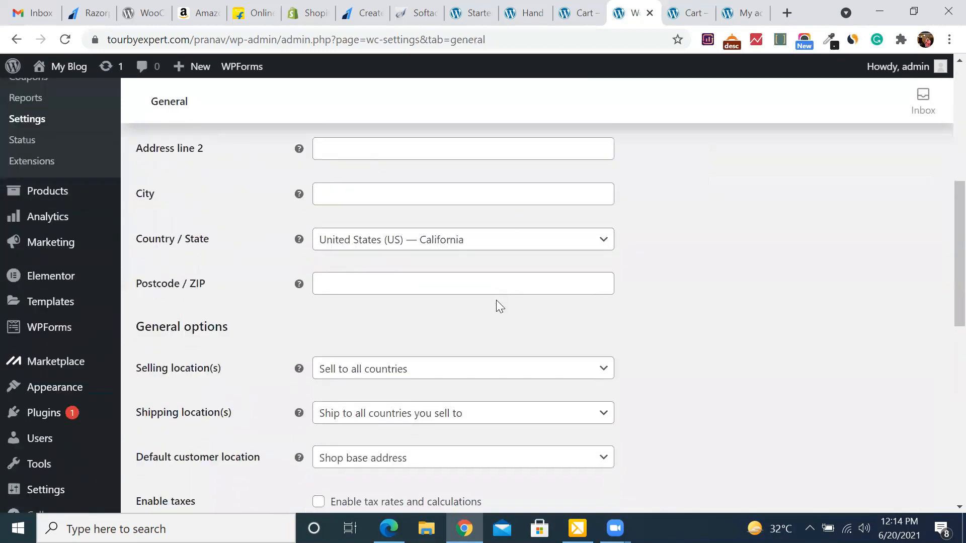
{"action": "scroll", "coordinate": [496, 302], "scroll_direction": "down", "scroll_amount": 4}
{"action": "scroll", "coordinate": [496, 302], "scroll_direction": "up", "scroll_amount": 13}
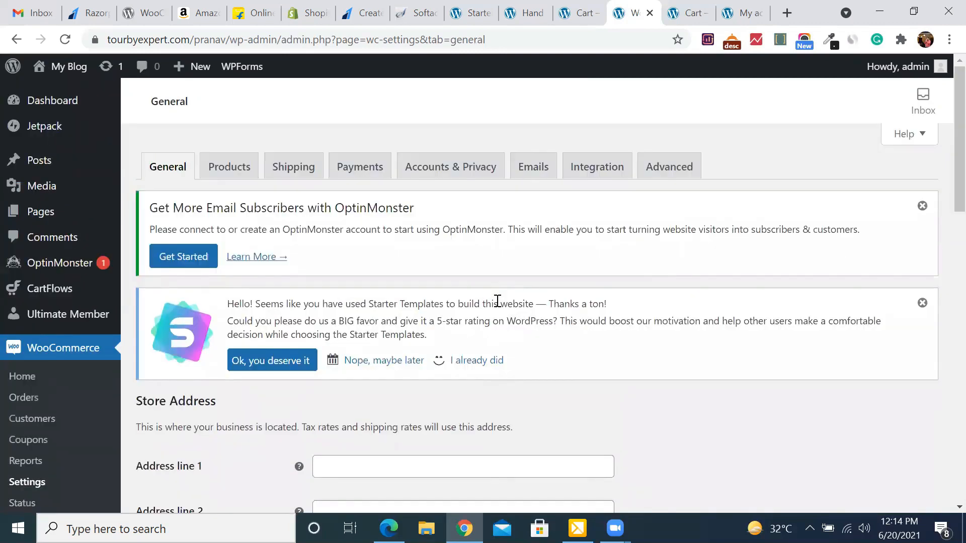
{"action": "left_click", "coordinate": [595, 173]}
{"action": "left_click", "coordinate": [662, 178]}
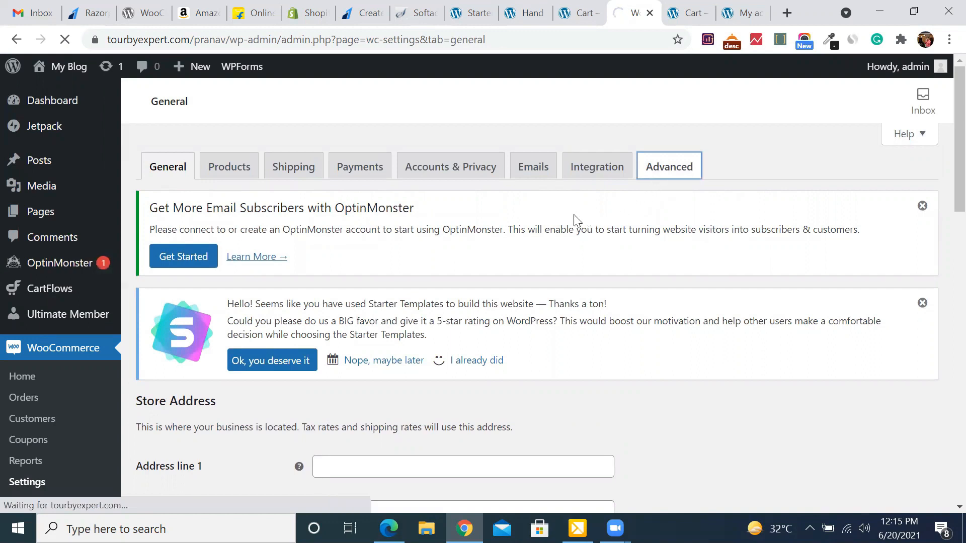
{"action": "scroll", "coordinate": [434, 333], "scroll_direction": "down", "scroll_amount": 2}
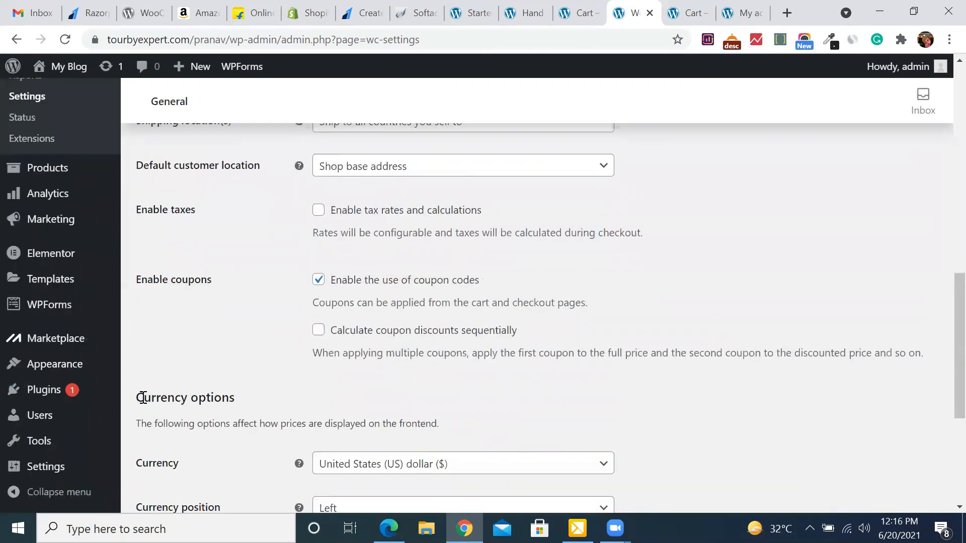
{"action": "scroll", "coordinate": [142, 397], "scroll_direction": "down", "scroll_amount": 5}
{"action": "scroll", "coordinate": [141, 396], "scroll_direction": "up", "scroll_amount": 20}
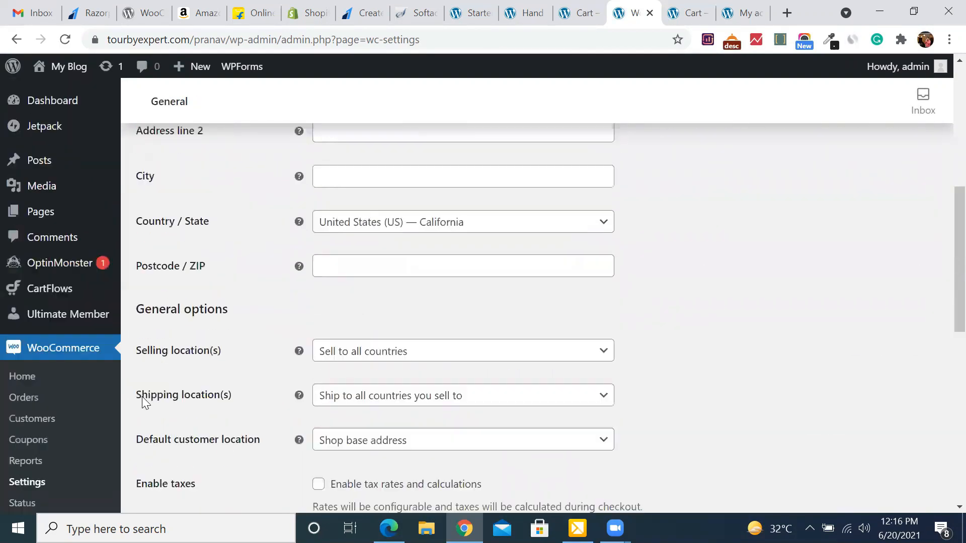
Check the live key entry and its regenerate option in the Razorpay dashboard, and return to the WooCommerce general settings.
{"action": "left_click", "coordinate": [91, 12]}
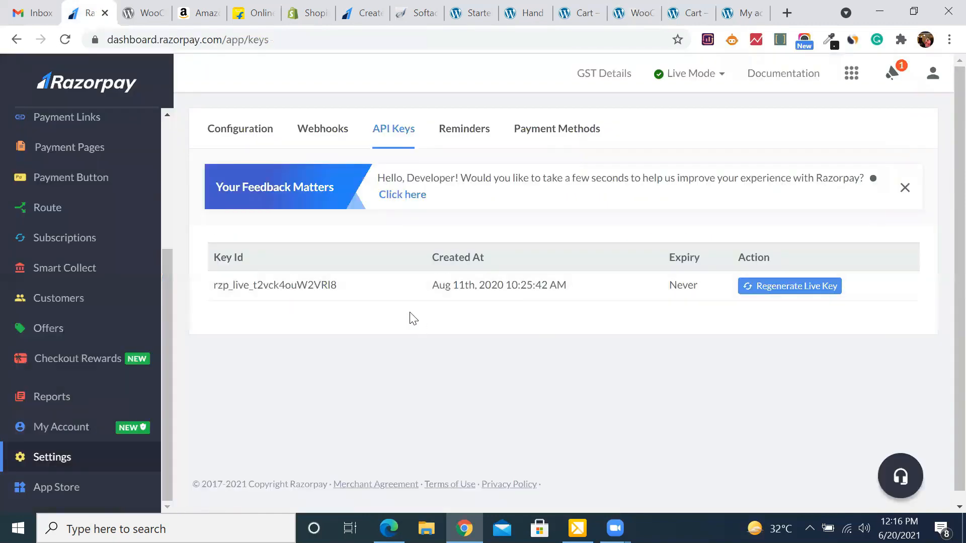
{"action": "scroll", "coordinate": [413, 318], "scroll_direction": "down", "scroll_amount": 1}
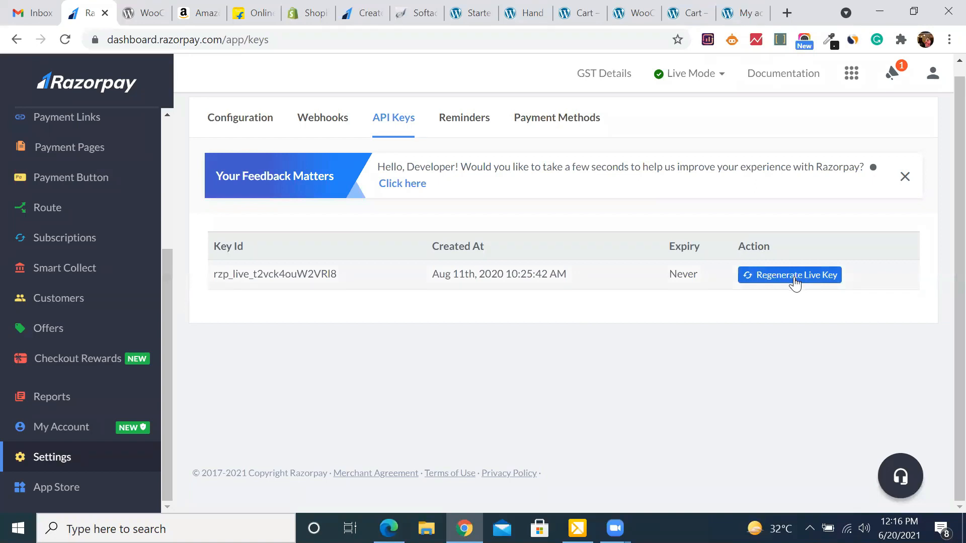
{"action": "scroll", "coordinate": [559, 314], "scroll_direction": "up", "scroll_amount": 1}
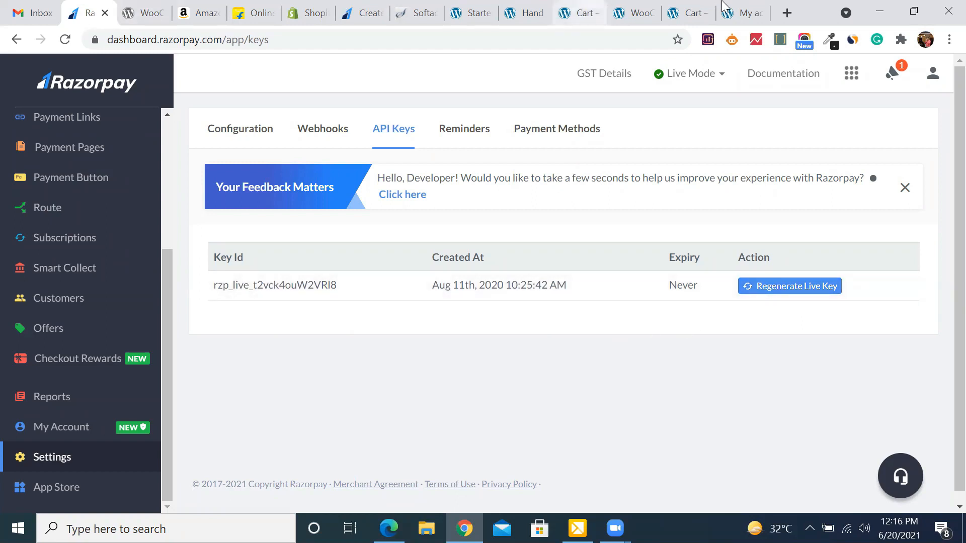
{"action": "left_click", "coordinate": [654, 6]}
{"action": "scroll", "coordinate": [407, 275], "scroll_direction": "down", "scroll_amount": 5}
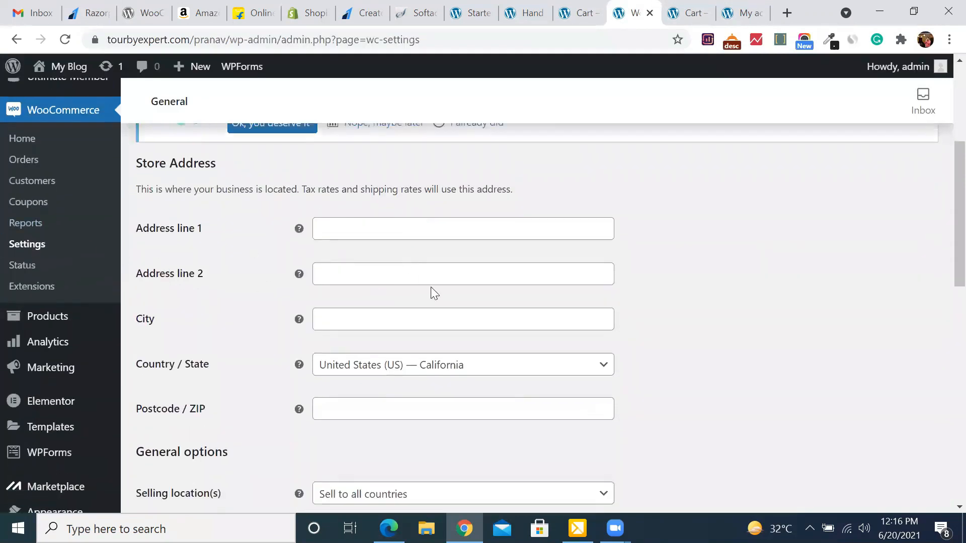
Look over the WooCommerce general settings down to the currency options, and the Razorpay payment gateway settings.
{"action": "scroll", "coordinate": [431, 290], "scroll_direction": "down", "scroll_amount": 7}
{"action": "scroll", "coordinate": [431, 290], "scroll_direction": "down", "scroll_amount": 6}
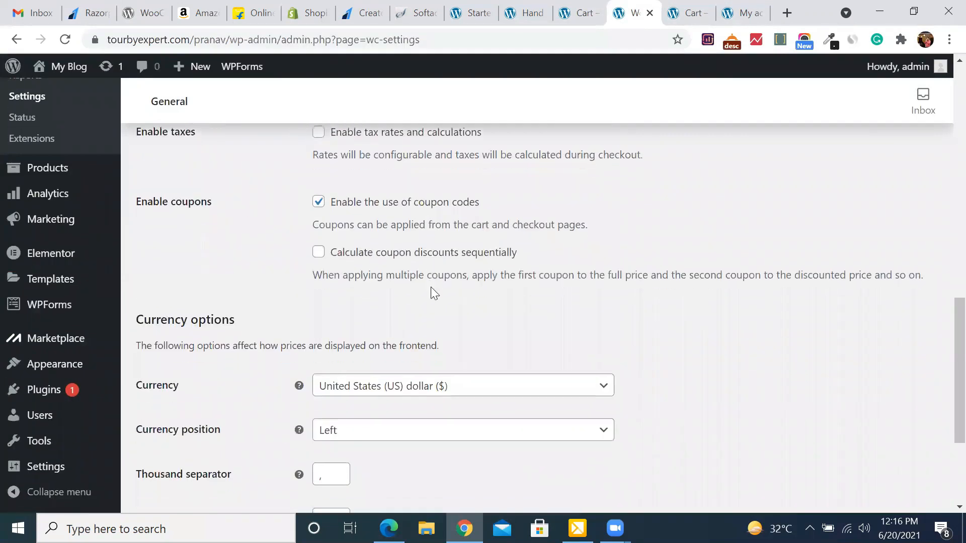
{"action": "scroll", "coordinate": [618, 446], "scroll_direction": "up", "scroll_amount": 18}
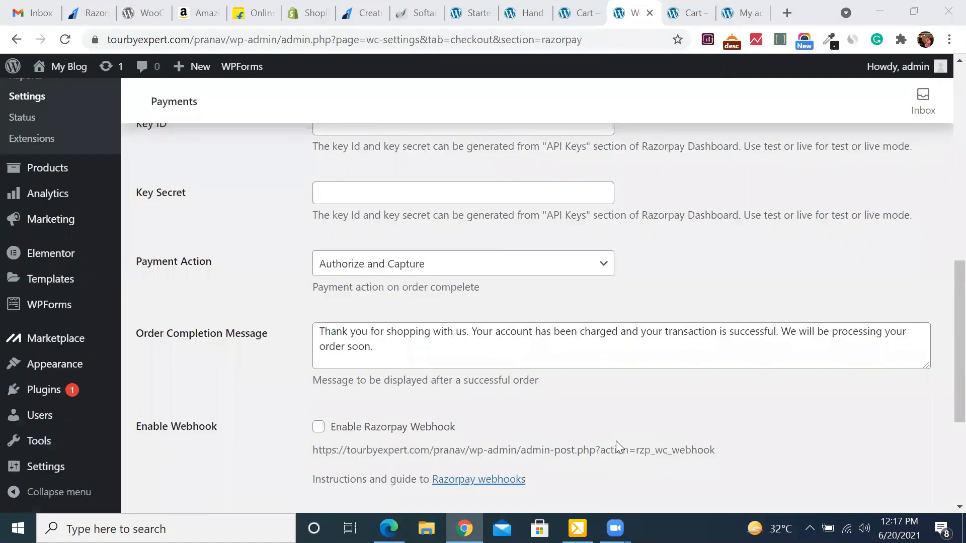
{"action": "scroll", "coordinate": [523, 256], "scroll_direction": "up", "scroll_amount": 11}
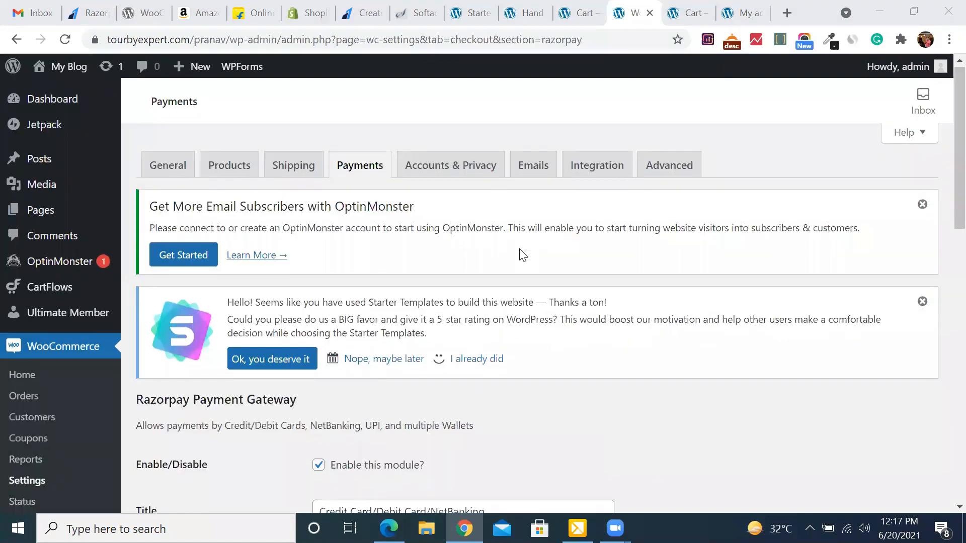
{"action": "scroll", "coordinate": [523, 255], "scroll_direction": "down", "scroll_amount": 2}
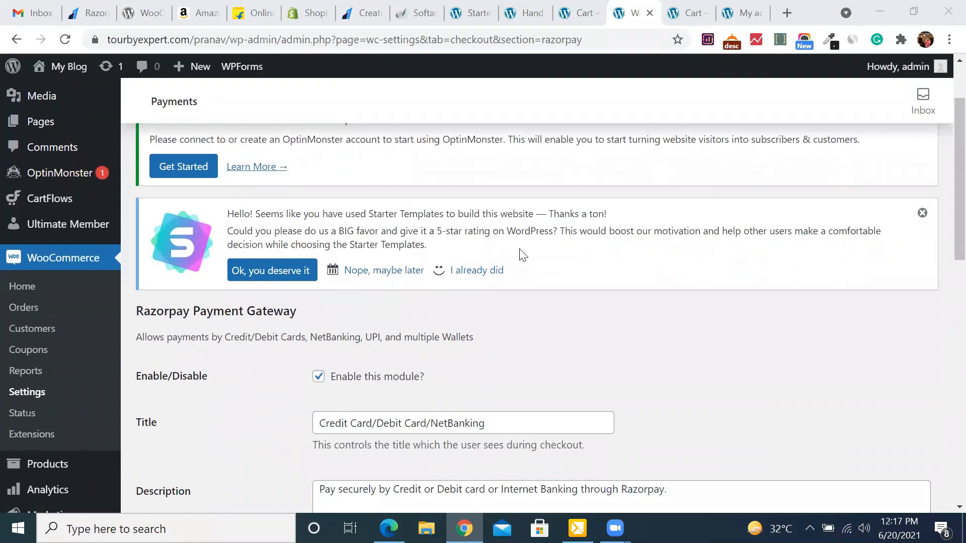
{"action": "scroll", "coordinate": [523, 256], "scroll_direction": "up", "scroll_amount": 3}
{"action": "scroll", "coordinate": [523, 255], "scroll_direction": "down", "scroll_amount": 7}
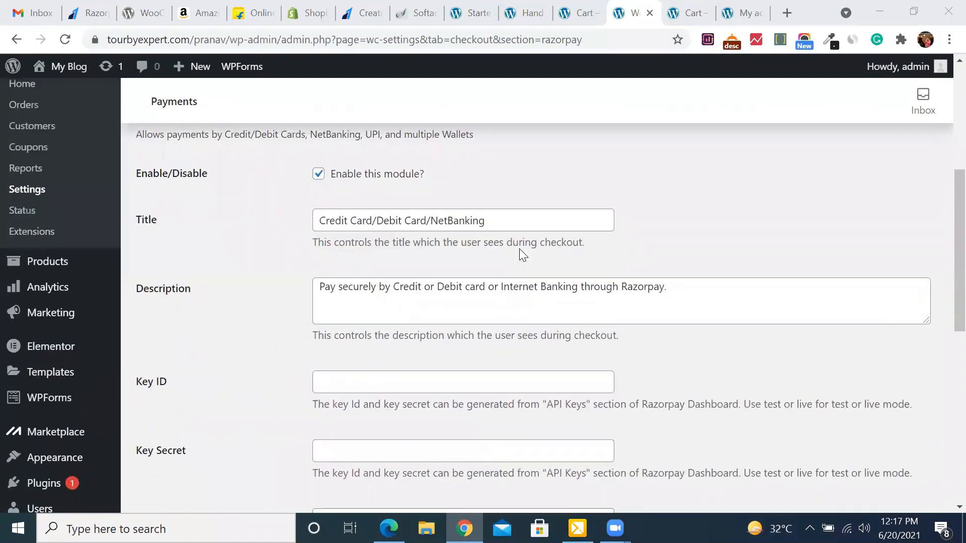
Open the installed plugins list and locate the Razorpay for WooCommerce plugin.
{"action": "mouse_move", "coordinate": [75, 365]}
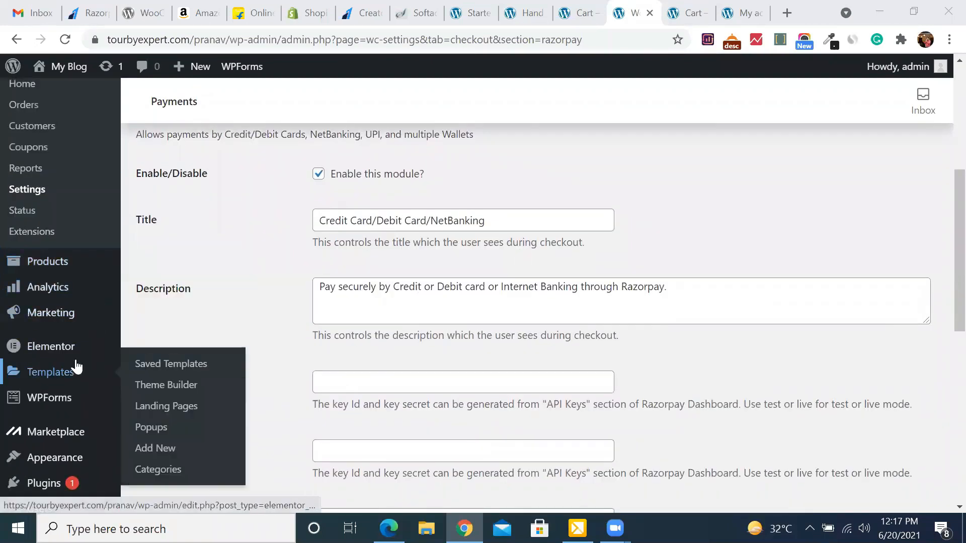
{"action": "scroll", "coordinate": [67, 431], "scroll_direction": "down", "scroll_amount": 2}
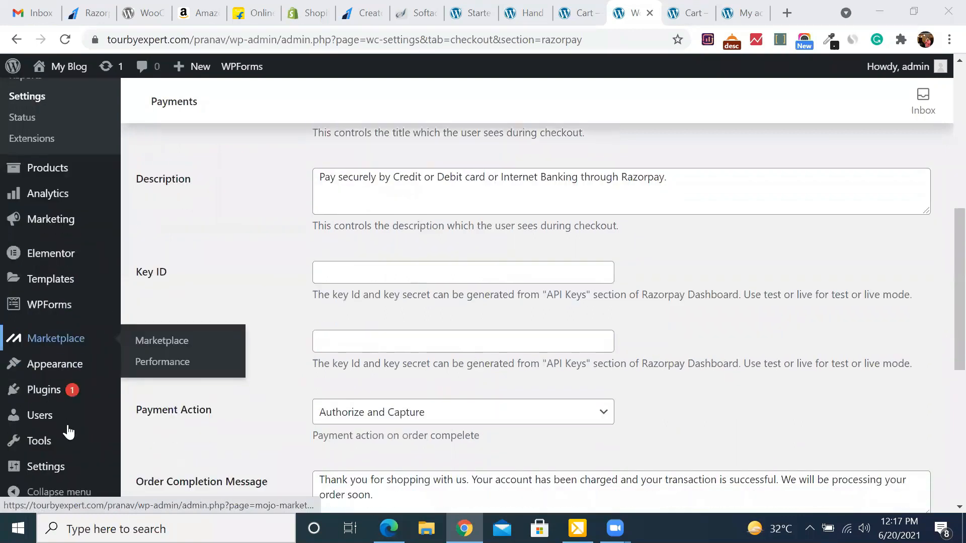
{"action": "mouse_move", "coordinate": [90, 391]}
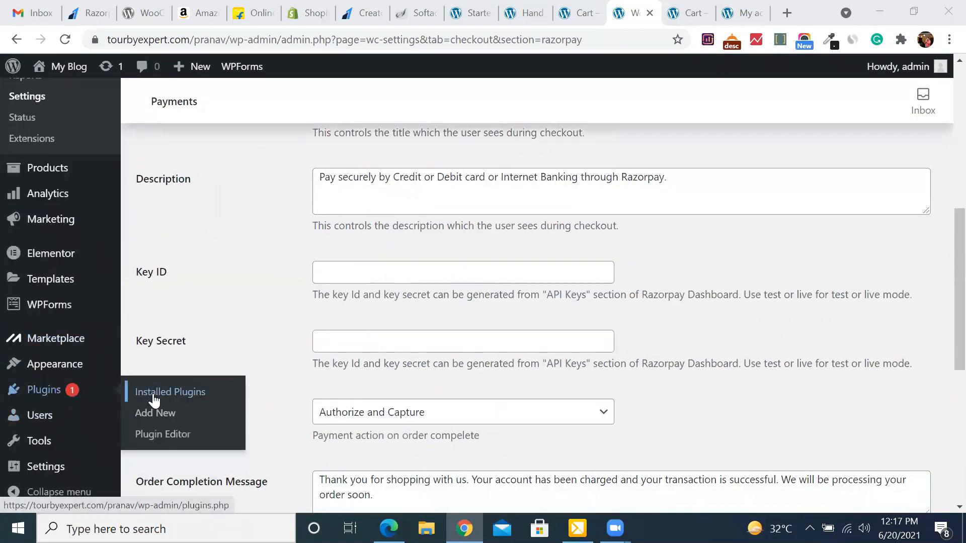
{"action": "left_click", "coordinate": [153, 395]}
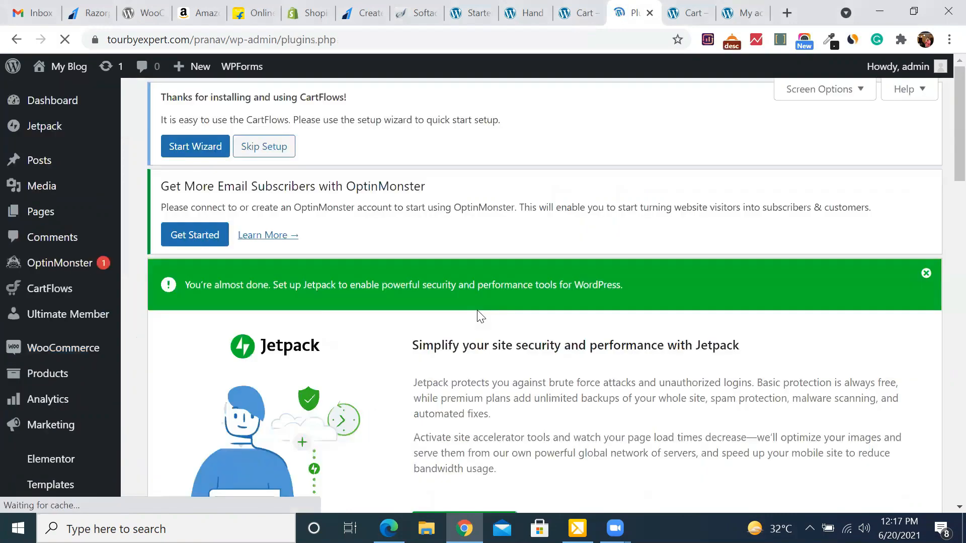
{"action": "scroll", "coordinate": [478, 315], "scroll_direction": "down", "scroll_amount": 10}
{"action": "scroll", "coordinate": [478, 317], "scroll_direction": "down", "scroll_amount": 6}
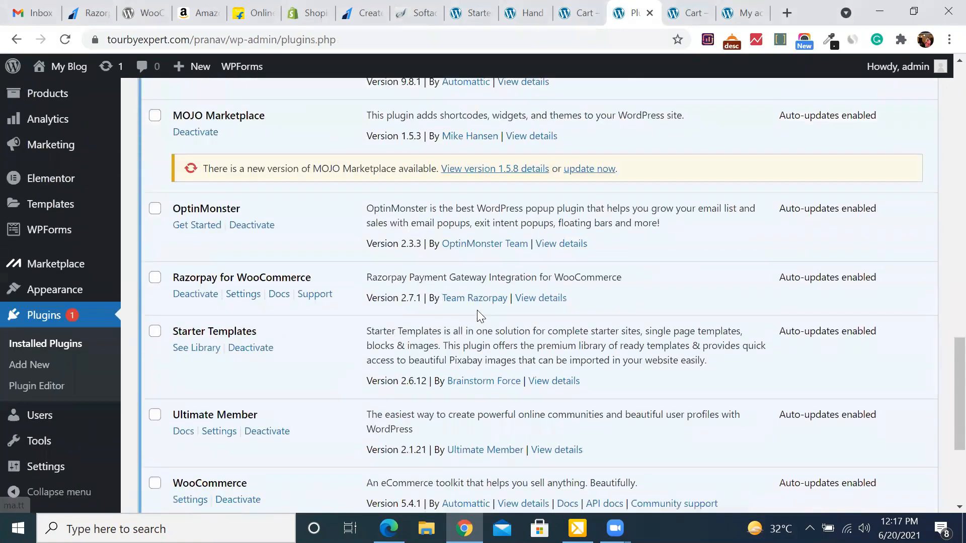
{"action": "scroll", "coordinate": [477, 313], "scroll_direction": "up", "scroll_amount": 2}
{"action": "scroll", "coordinate": [475, 316], "scroll_direction": "down", "scroll_amount": 1}
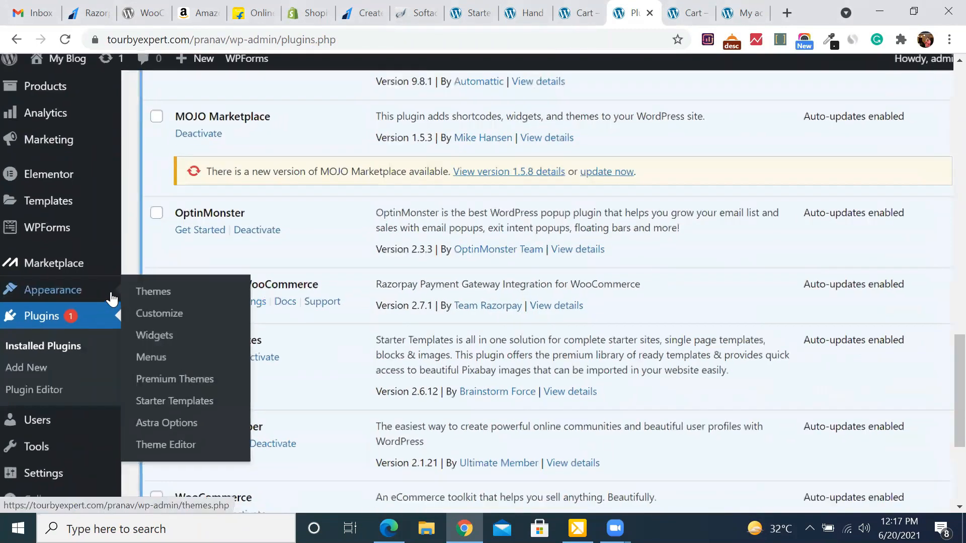
Go back to the Payments section of the WooCommerce settings and open the management page of the Razorpay method.
{"action": "mouse_move", "coordinate": [53, 297]}
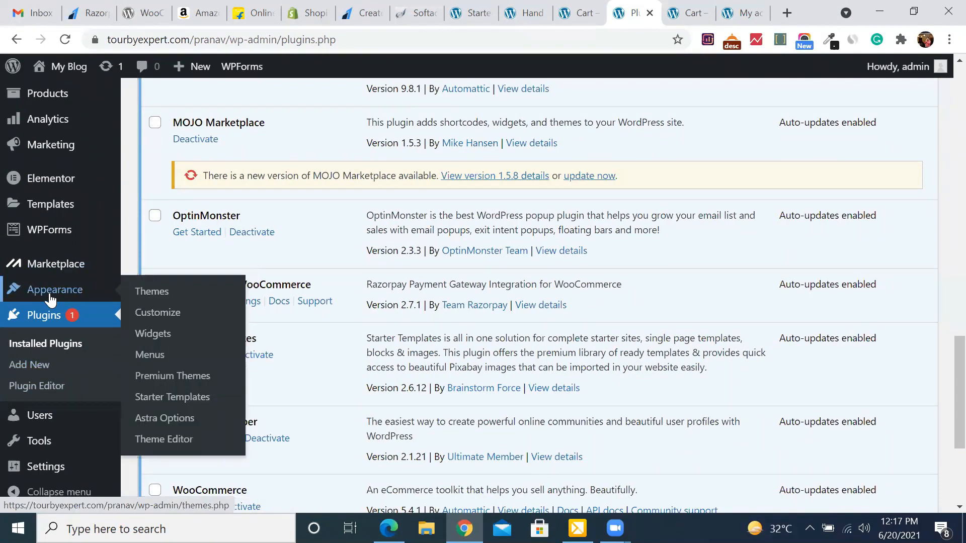
{"action": "scroll", "coordinate": [51, 298], "scroll_direction": "up", "scroll_amount": 4}
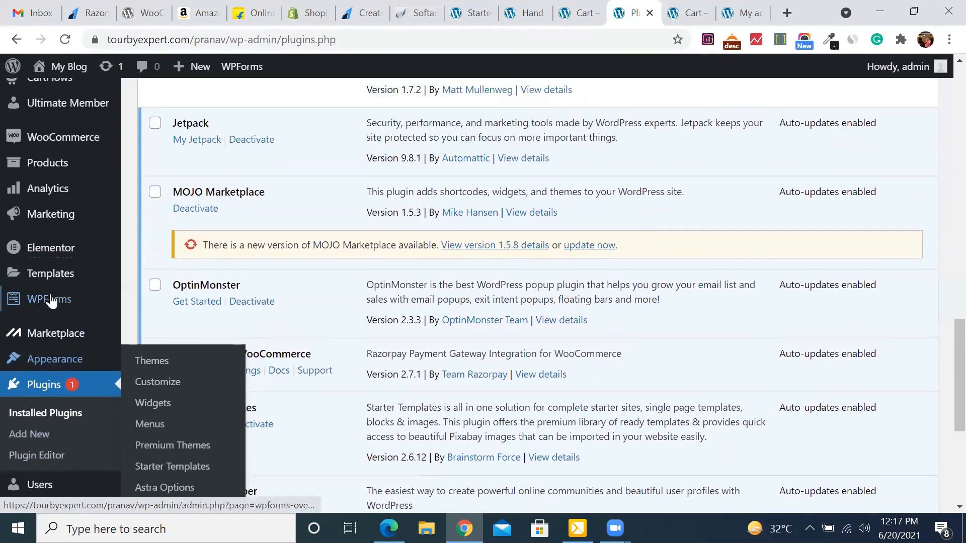
{"action": "mouse_move", "coordinate": [49, 239]}
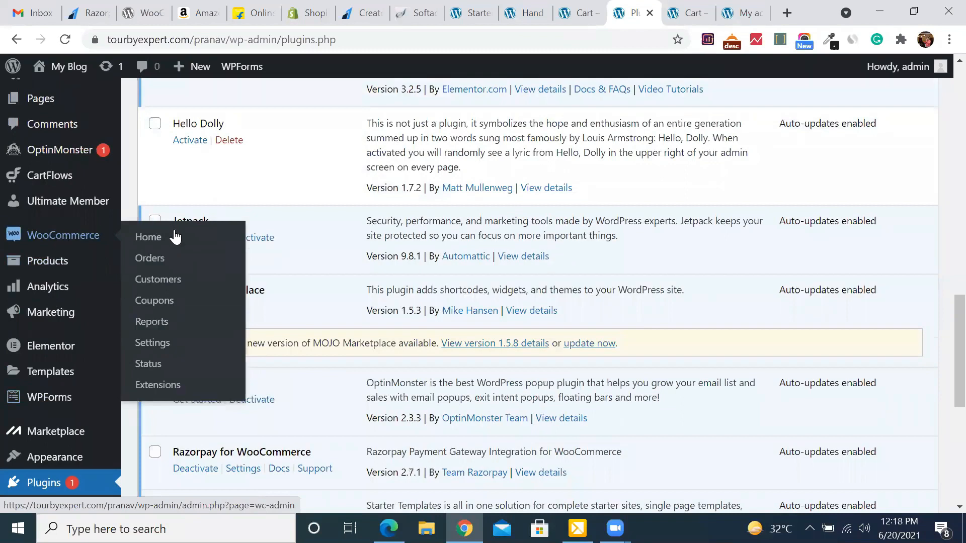
{"action": "left_click", "coordinate": [152, 343]}
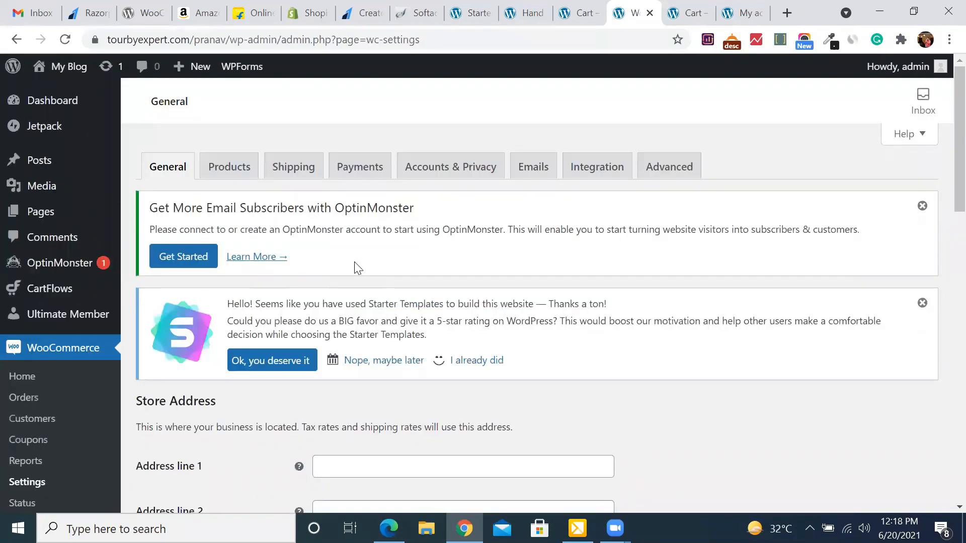
{"action": "left_click", "coordinate": [358, 173]}
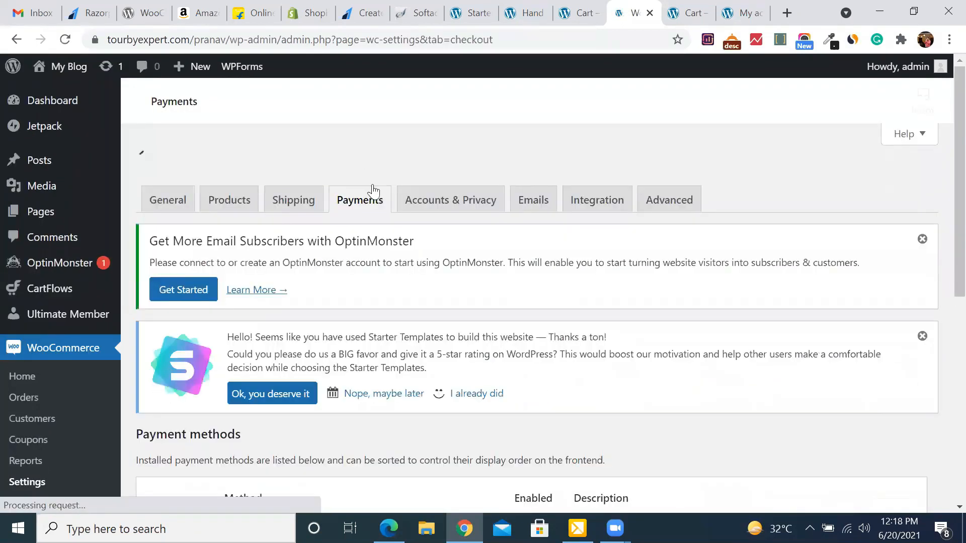
{"action": "scroll", "coordinate": [402, 301], "scroll_direction": "down", "scroll_amount": 8}
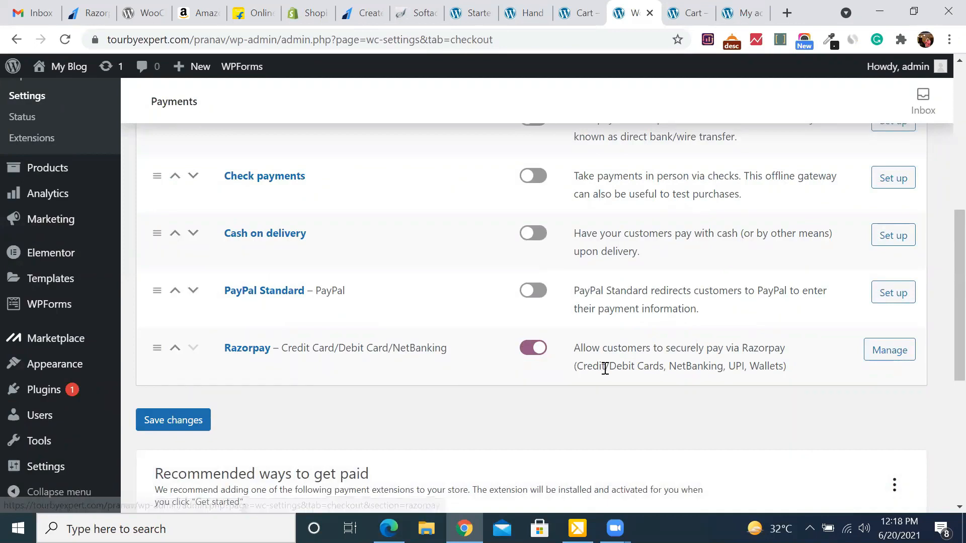
{"action": "left_click", "coordinate": [898, 357]}
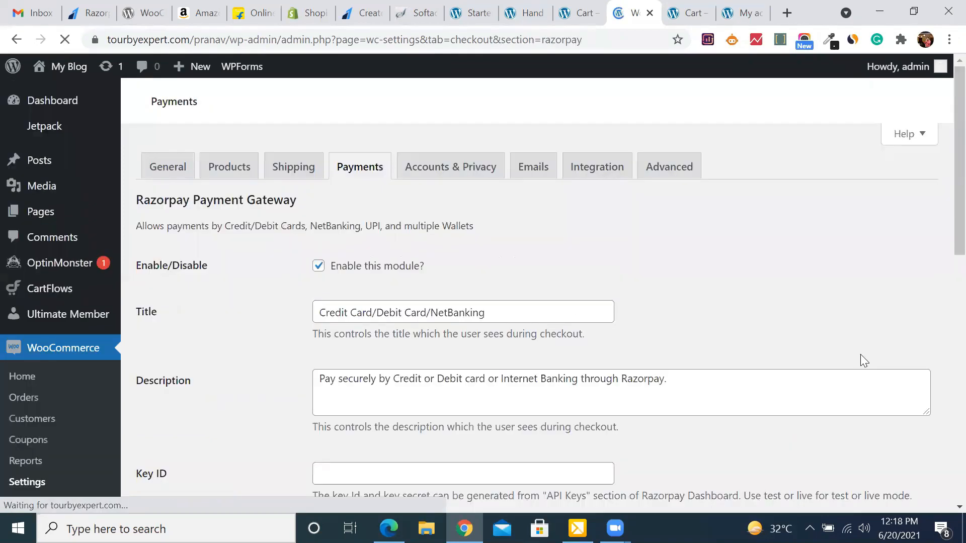
Examine the Razorpay gateway settings, from the enable option and title down to the key fields and order completion message.
{"action": "scroll", "coordinate": [486, 268], "scroll_direction": "down", "scroll_amount": 6}
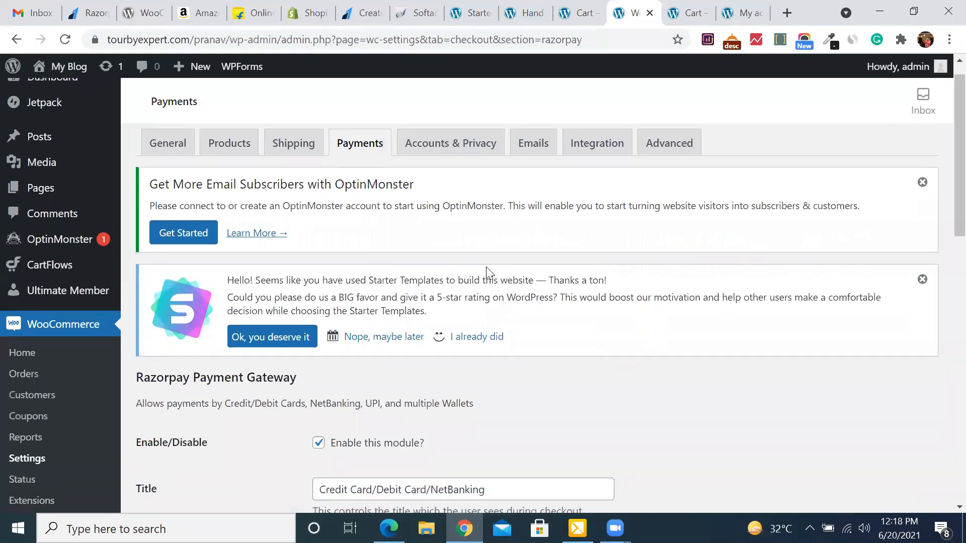
{"action": "scroll", "coordinate": [488, 267], "scroll_direction": "up", "scroll_amount": 6}
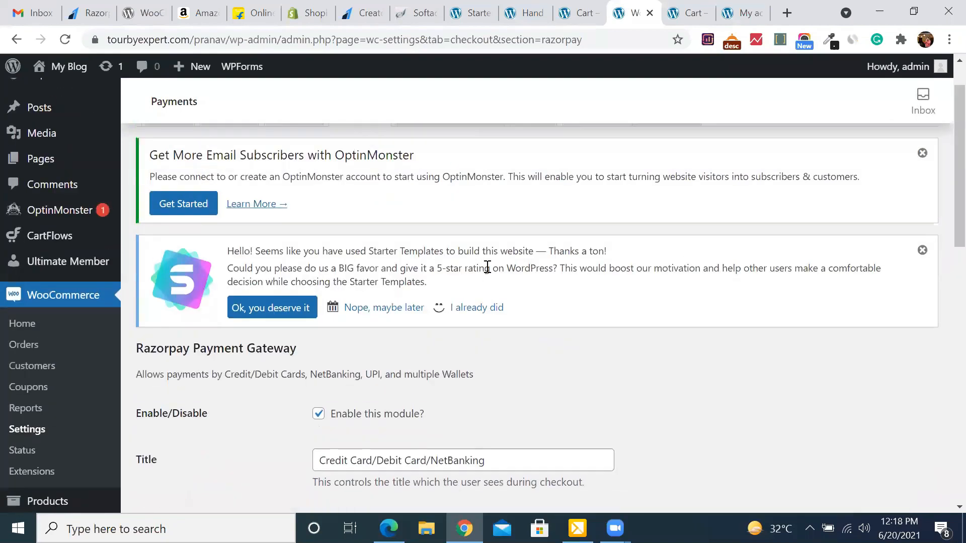
{"action": "scroll", "coordinate": [423, 336], "scroll_direction": "down", "scroll_amount": 4}
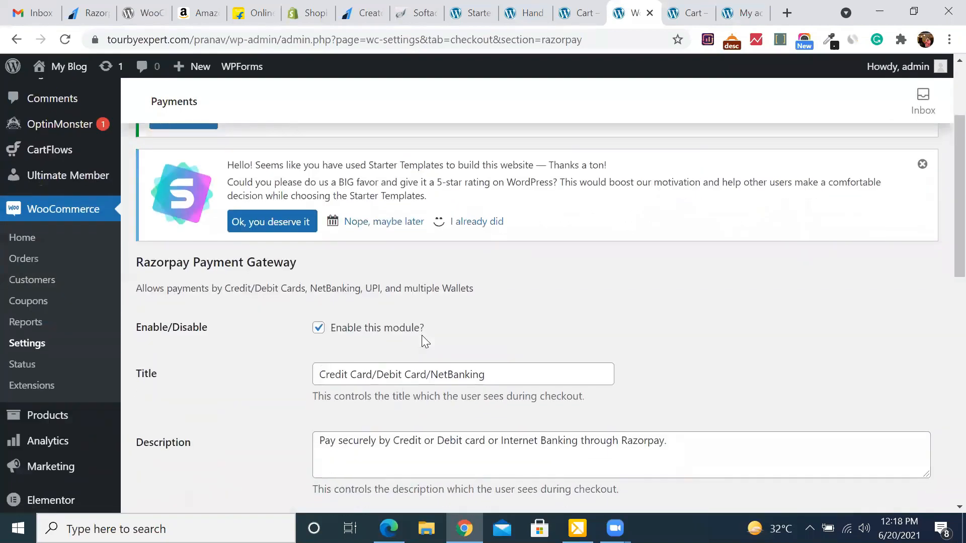
{"action": "scroll", "coordinate": [422, 336], "scroll_direction": "up", "scroll_amount": 4}
{"action": "scroll", "coordinate": [421, 336], "scroll_direction": "down", "scroll_amount": 5}
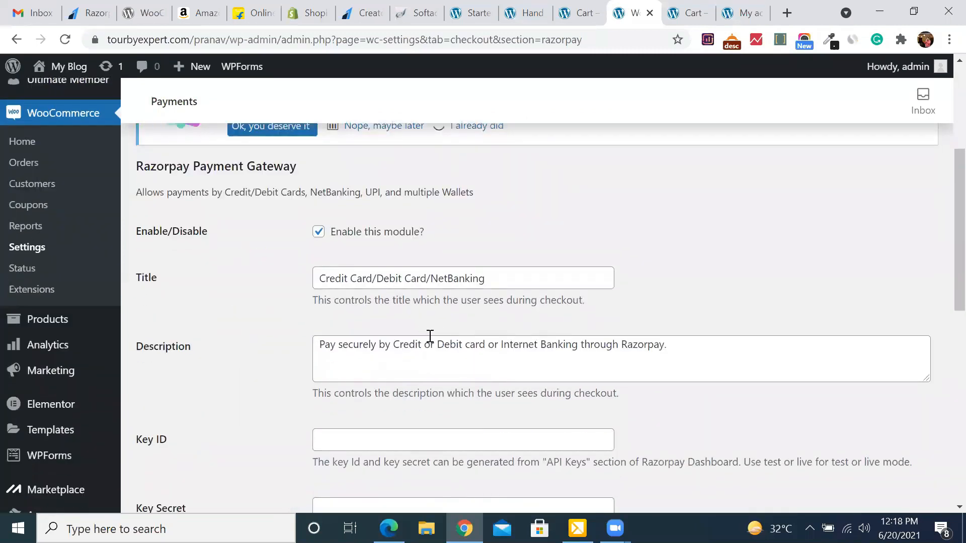
{"action": "scroll", "coordinate": [431, 334], "scroll_direction": "up", "scroll_amount": 5}
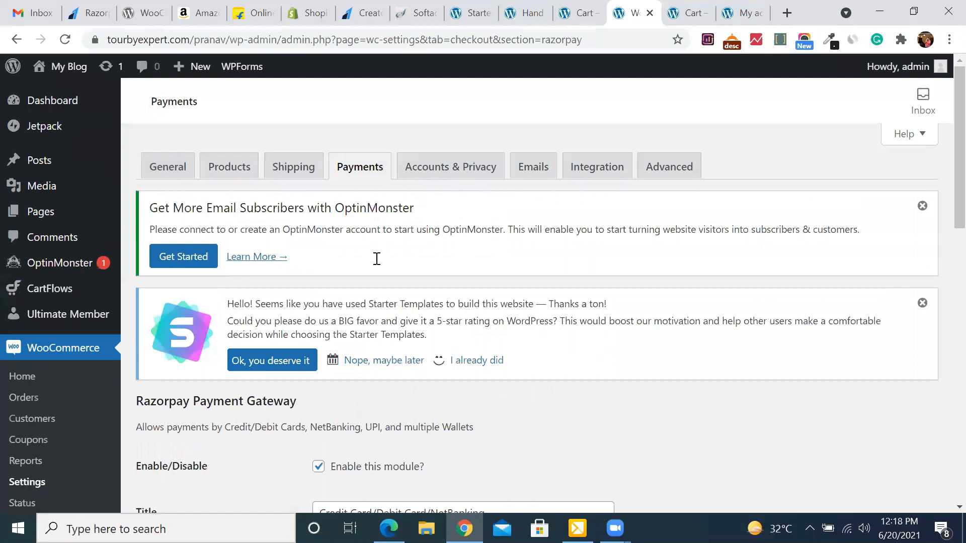
{"action": "scroll", "coordinate": [367, 352], "scroll_direction": "down", "scroll_amount": 9}
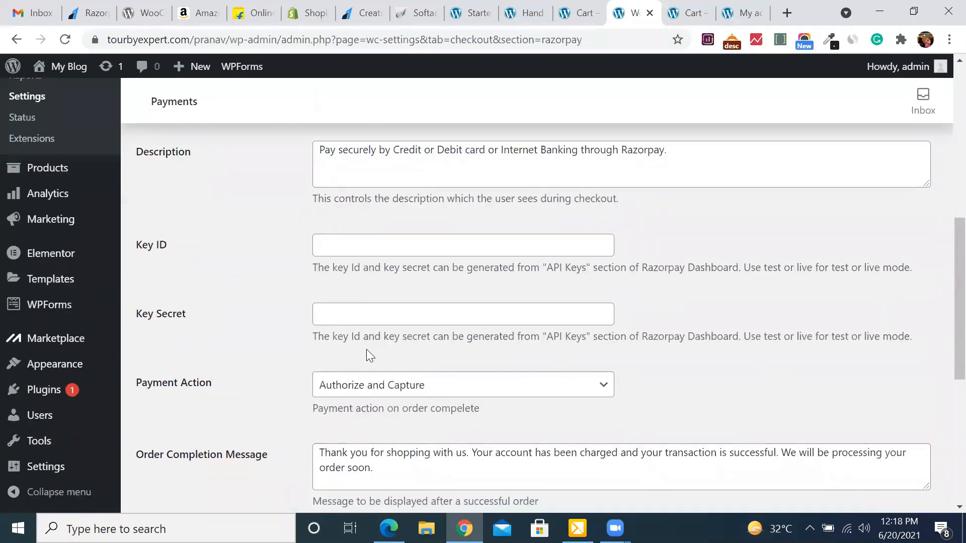
Point out the Key ID and Key Secret fields of the Razorpay gateway in turn, ending in the Key ID field.
{"action": "left_click", "coordinate": [349, 238]}
{"action": "left_click", "coordinate": [341, 310]}
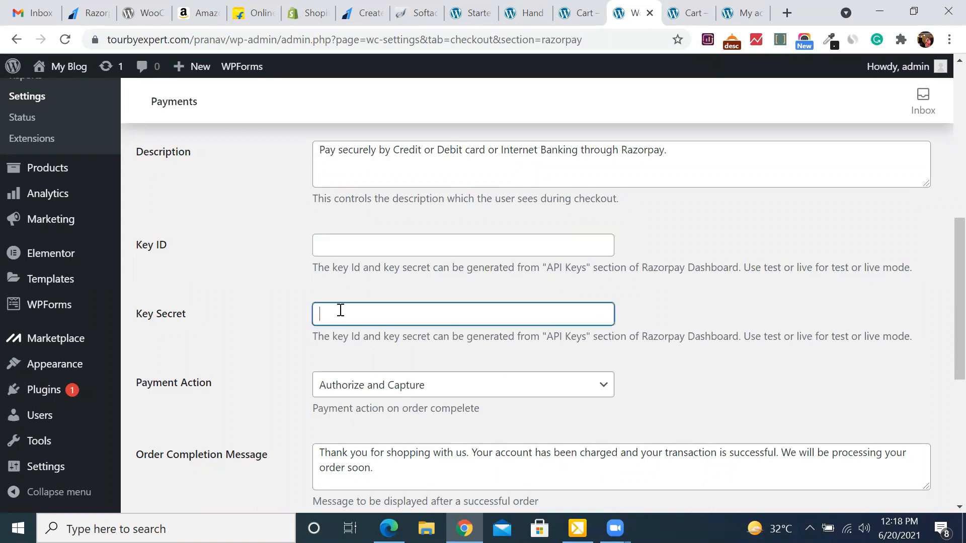
{"action": "left_click", "coordinate": [345, 239]}
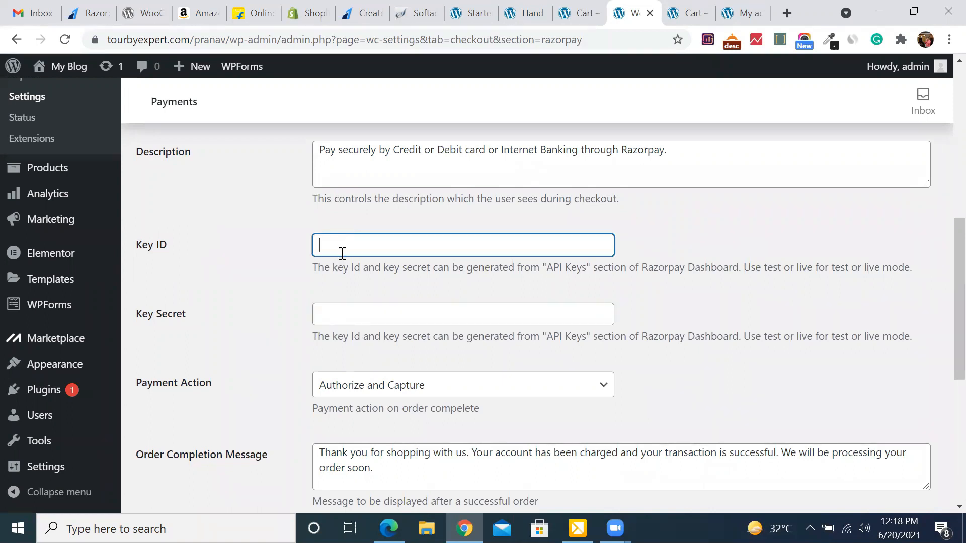
{"action": "left_click", "coordinate": [345, 313]}
{"action": "left_click", "coordinate": [348, 248]}
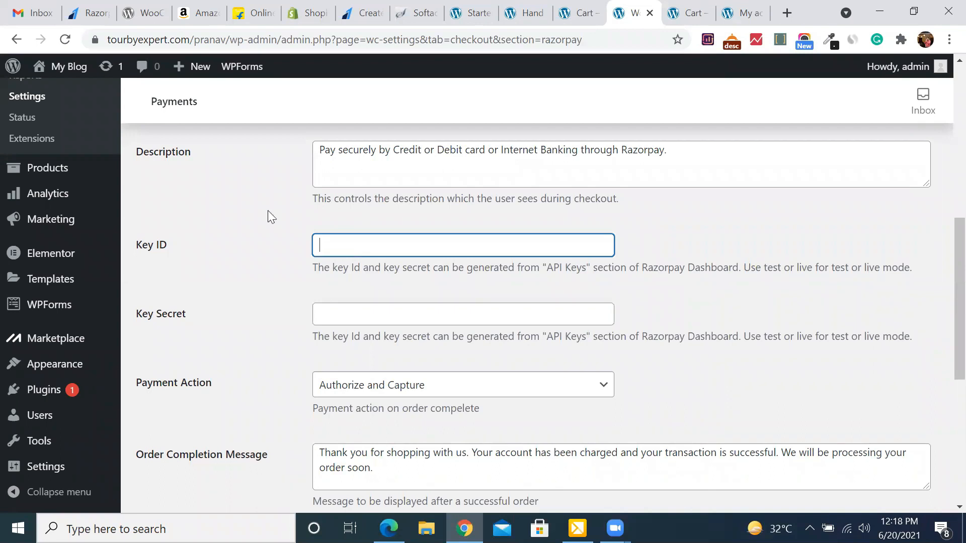
Switch to the Razorpay dashboard and look through its Configuration settings down to payment capture and default refund speed.
{"action": "left_click", "coordinate": [93, 7]}
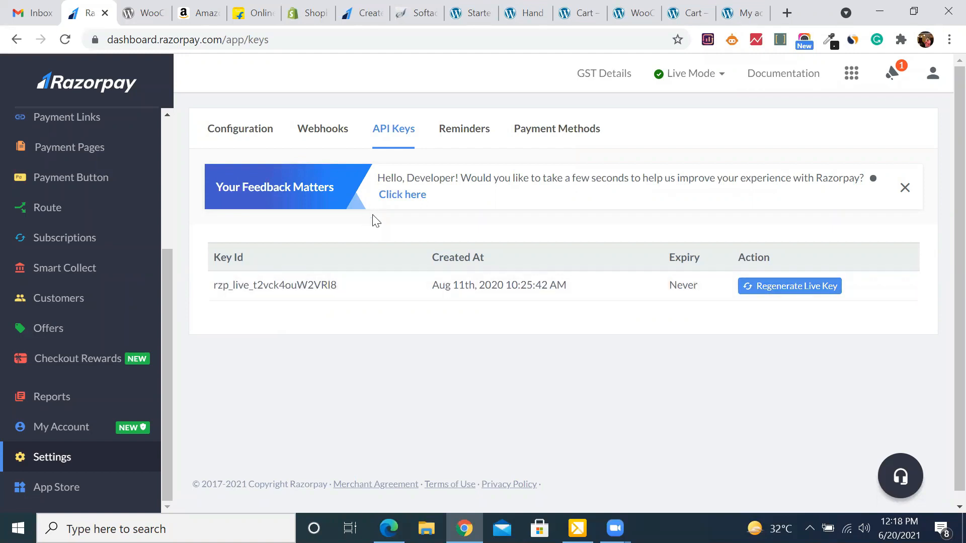
{"action": "left_click", "coordinate": [252, 134]}
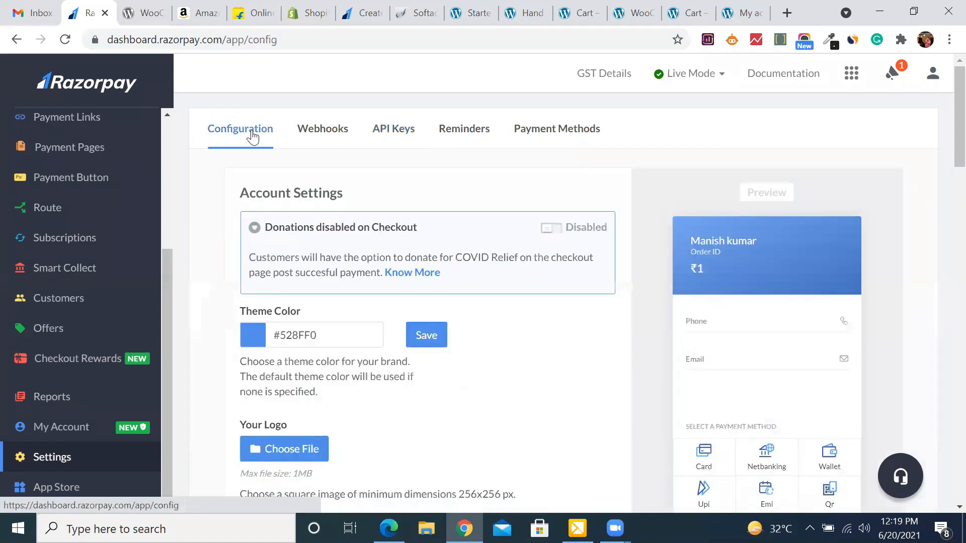
{"action": "scroll", "coordinate": [555, 383], "scroll_direction": "down", "scroll_amount": 6}
{"action": "scroll", "coordinate": [555, 384], "scroll_direction": "down", "scroll_amount": 5}
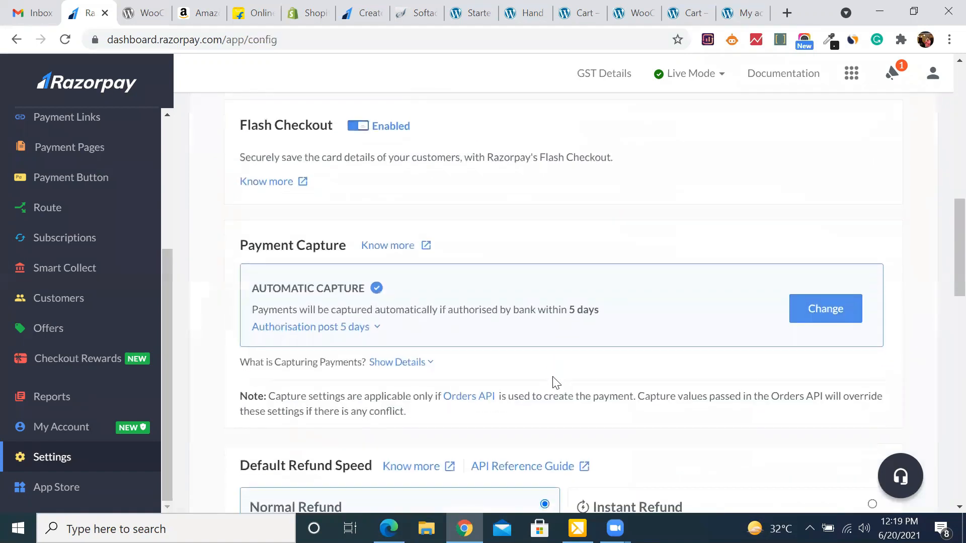
{"action": "scroll", "coordinate": [523, 297], "scroll_direction": "up", "scroll_amount": 12}
Return to the API Keys page to check the live key entry, and try the feedback link before cancelling it.
{"action": "left_click", "coordinate": [398, 135]}
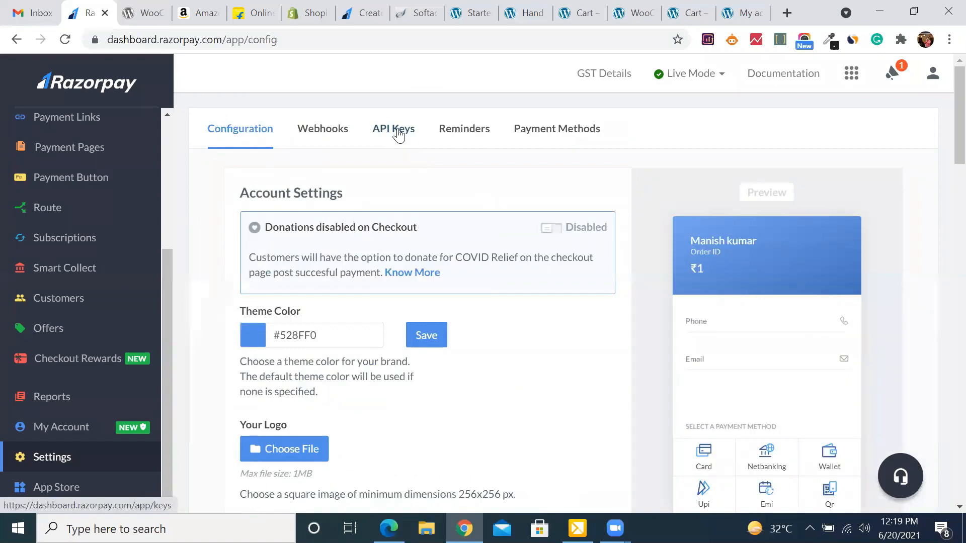
{"action": "scroll", "coordinate": [551, 350], "scroll_direction": "down", "scroll_amount": 1}
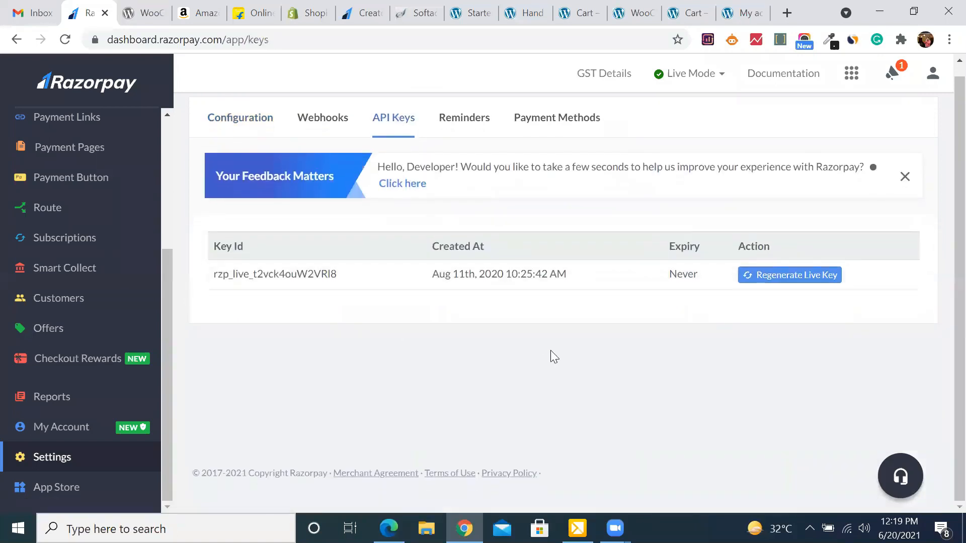
{"action": "left_click", "coordinate": [407, 192]}
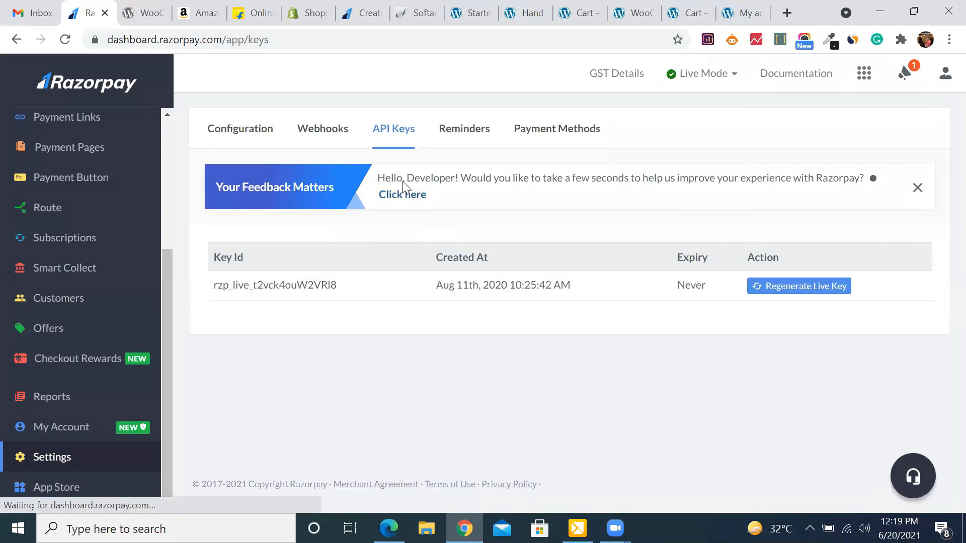
{"action": "key", "text": "Escape"}
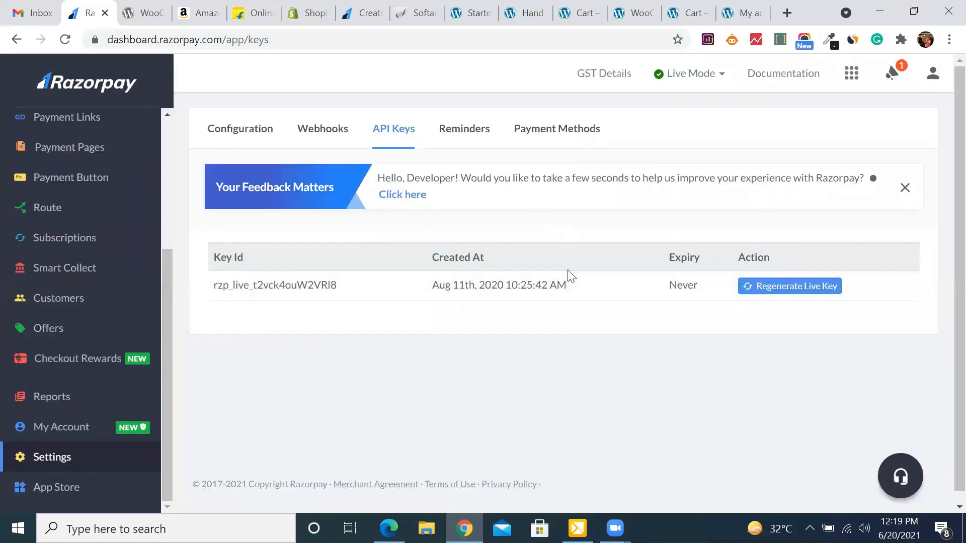
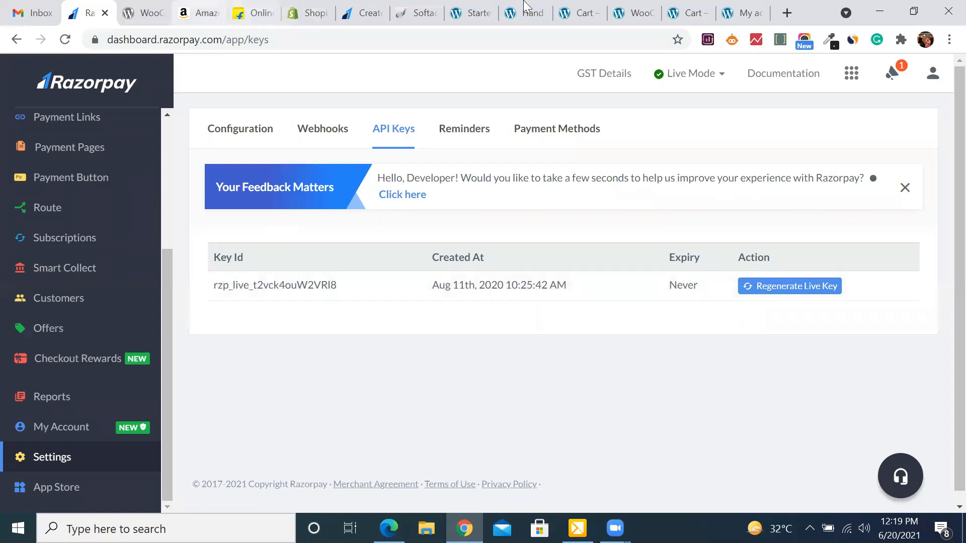
Select the live Key Id on the Razorpay API Keys page and return to the Key ID field in the WooCommerce gateway settings.
{"action": "left_click", "coordinate": [640, 7]}
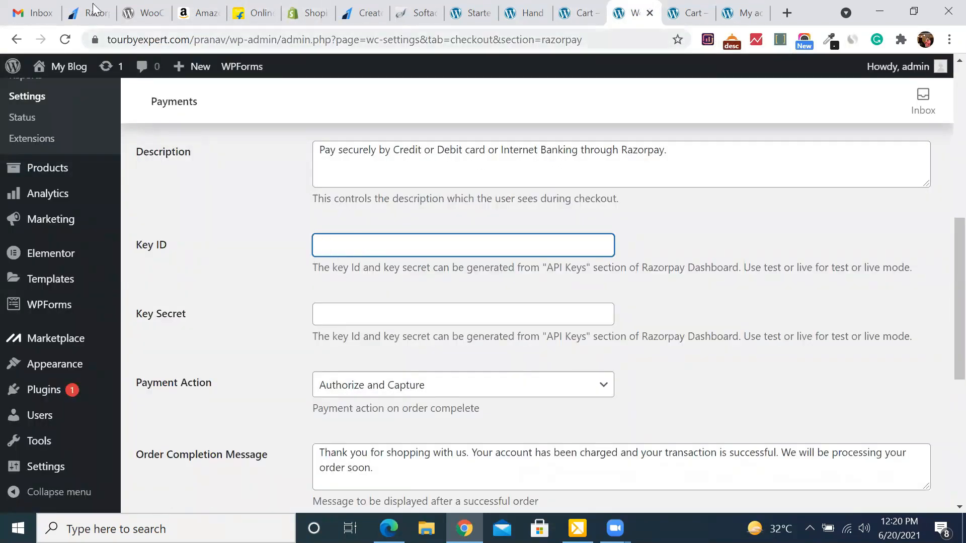
{"action": "left_click", "coordinate": [82, 10]}
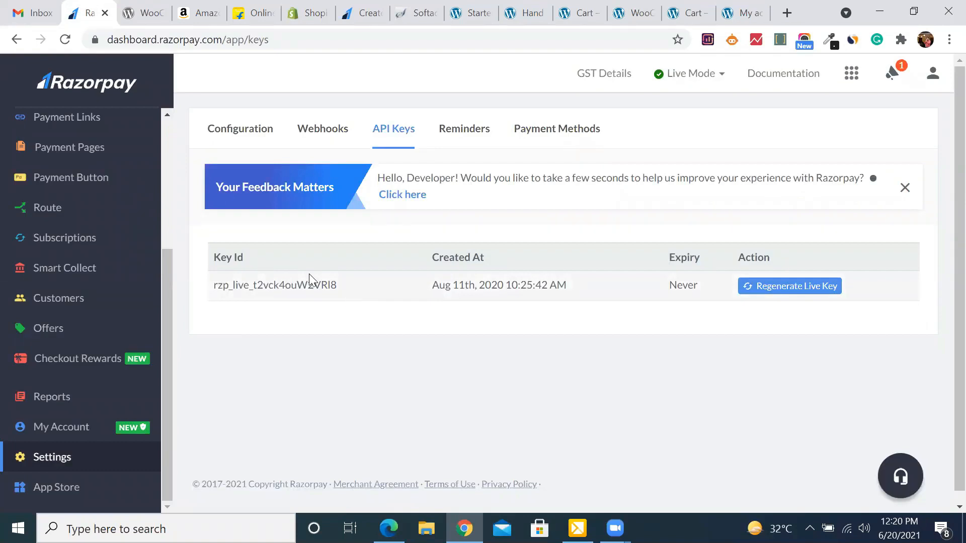
{"action": "left_click_drag", "start_coordinate": [309, 274], "coordinate": [201, 276]}
{"action": "double_click", "coordinate": [211, 284]}
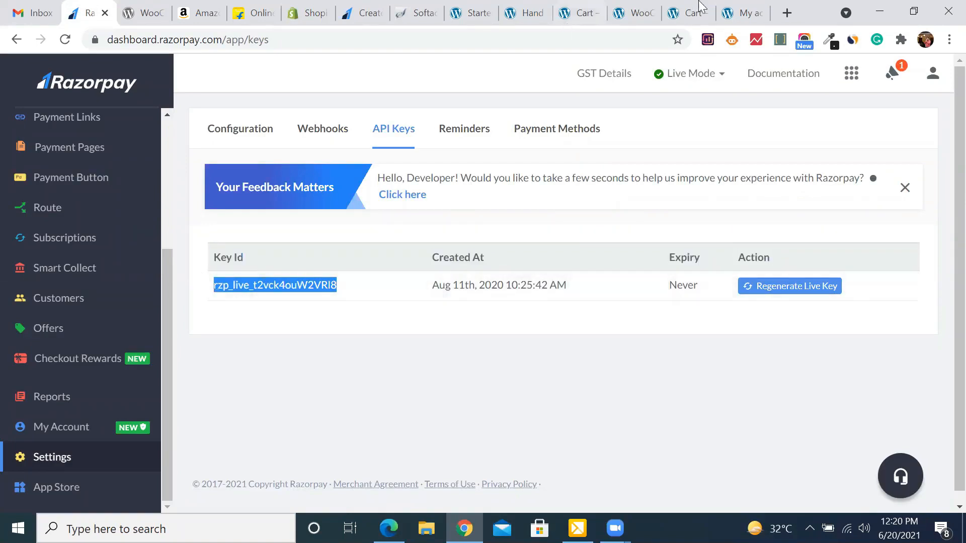
{"action": "left_click", "coordinate": [642, 10]}
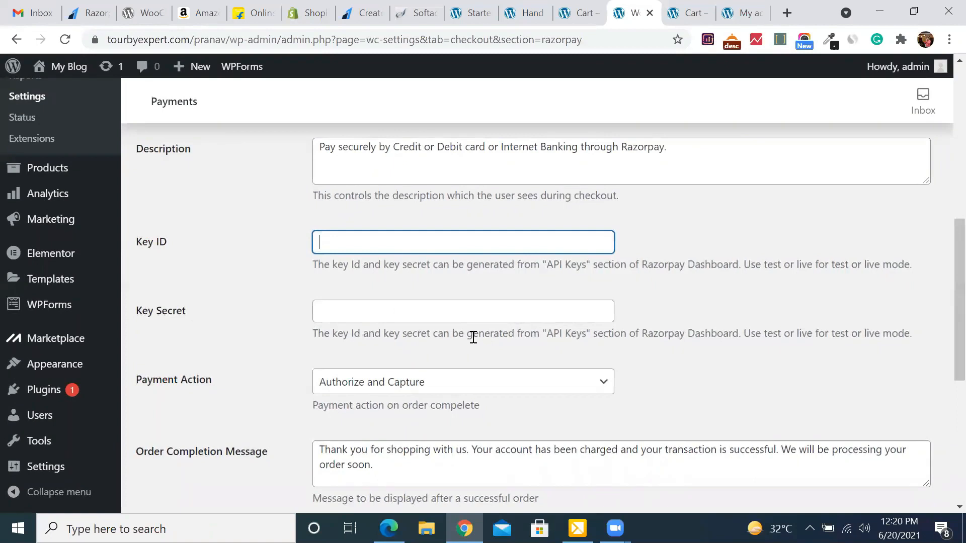
{"action": "left_click", "coordinate": [56, 7]}
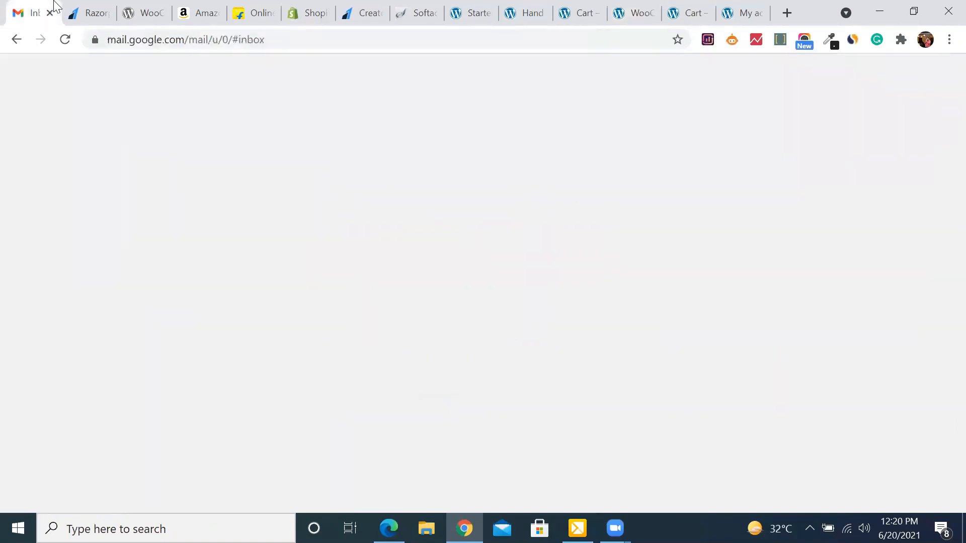
{"action": "left_click", "coordinate": [100, 7]}
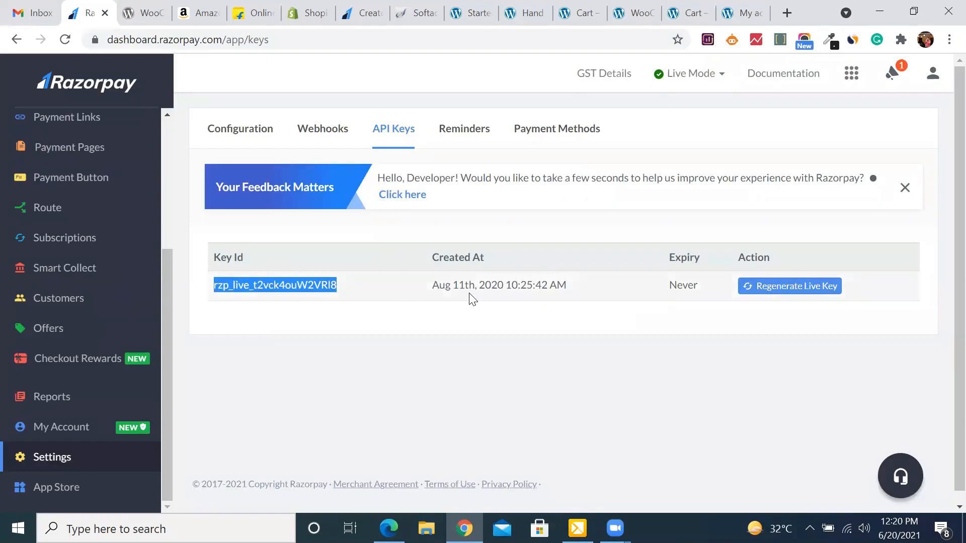
{"action": "left_click", "coordinate": [406, 196]}
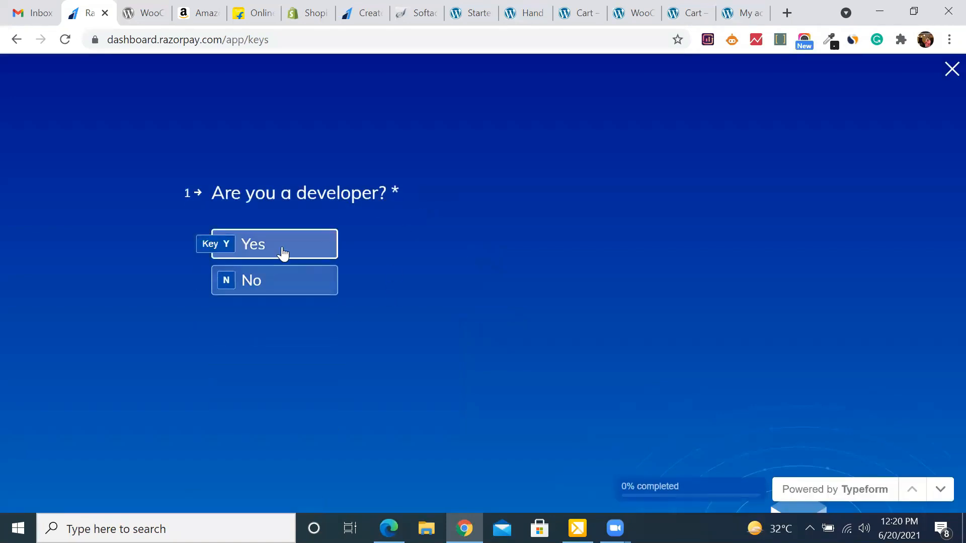
{"action": "left_click", "coordinate": [282, 253]}
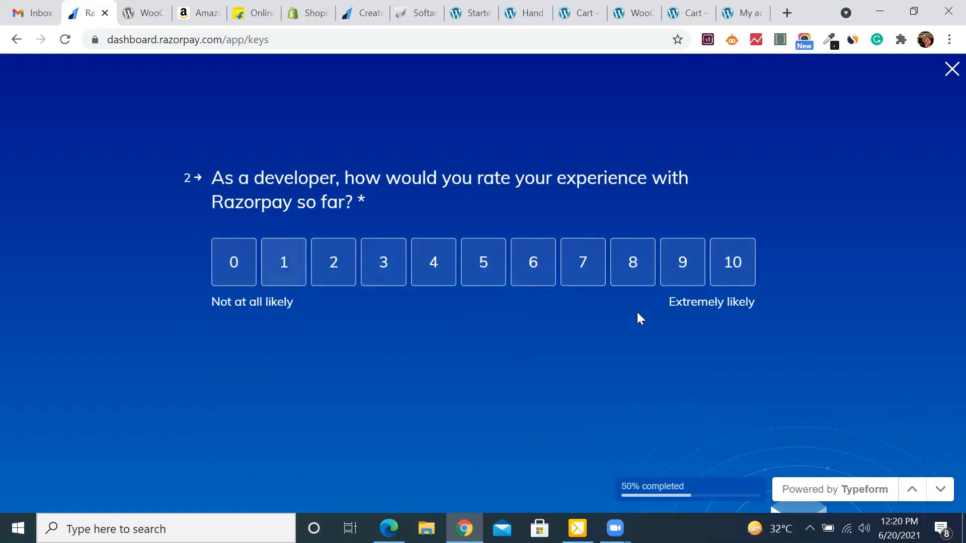
{"action": "left_click", "coordinate": [951, 70]}
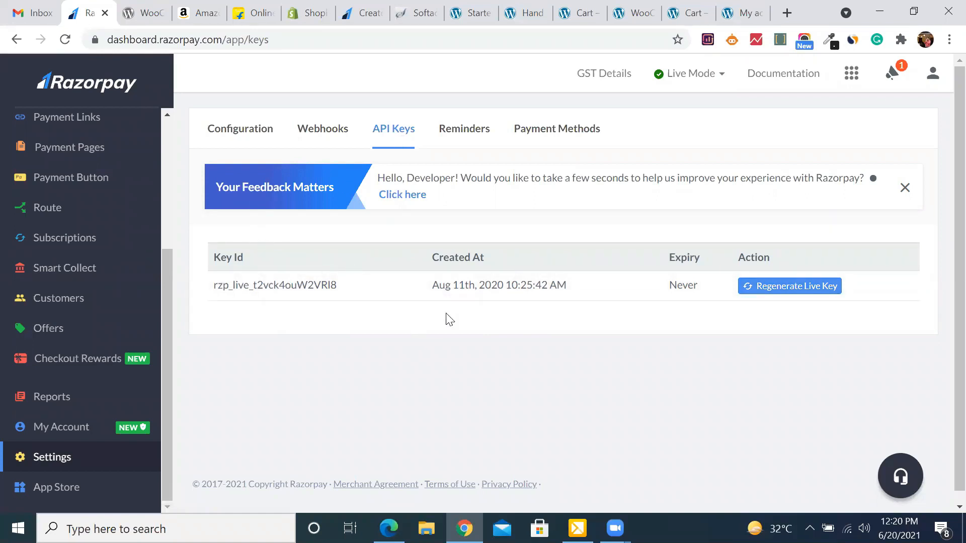
Save the WooCommerce Razorpay gateway settings with the Key ID and Key Secret fields left blank.
{"action": "left_click", "coordinate": [641, 6]}
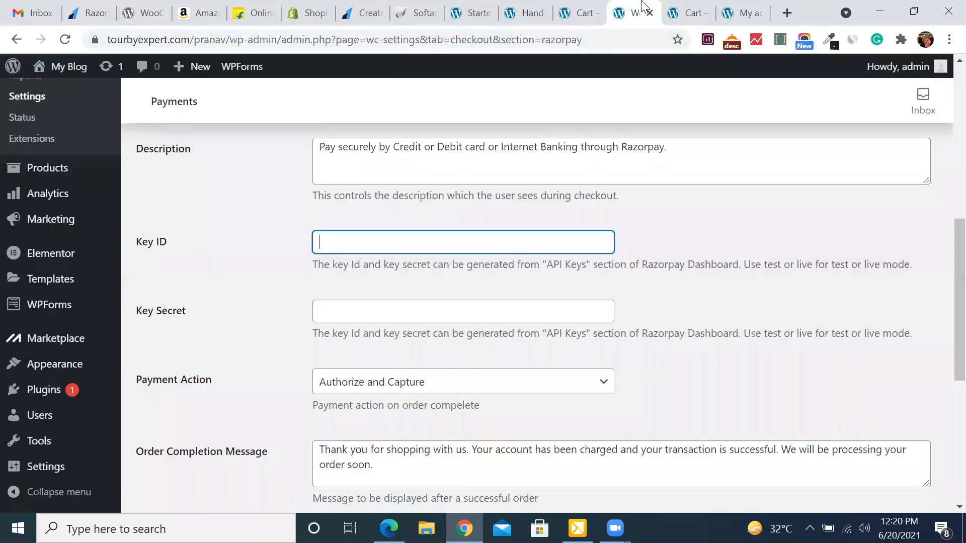
{"action": "left_click", "coordinate": [338, 308]}
{"action": "scroll", "coordinate": [484, 352], "scroll_direction": "down", "scroll_amount": 5}
{"action": "scroll", "coordinate": [484, 356], "scroll_direction": "down", "scroll_amount": 2}
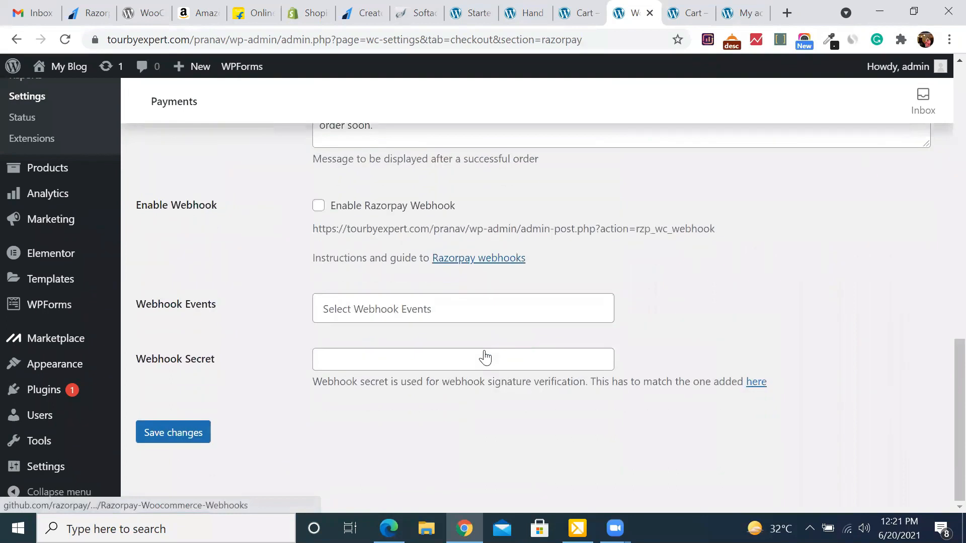
{"action": "left_click", "coordinate": [197, 436]}
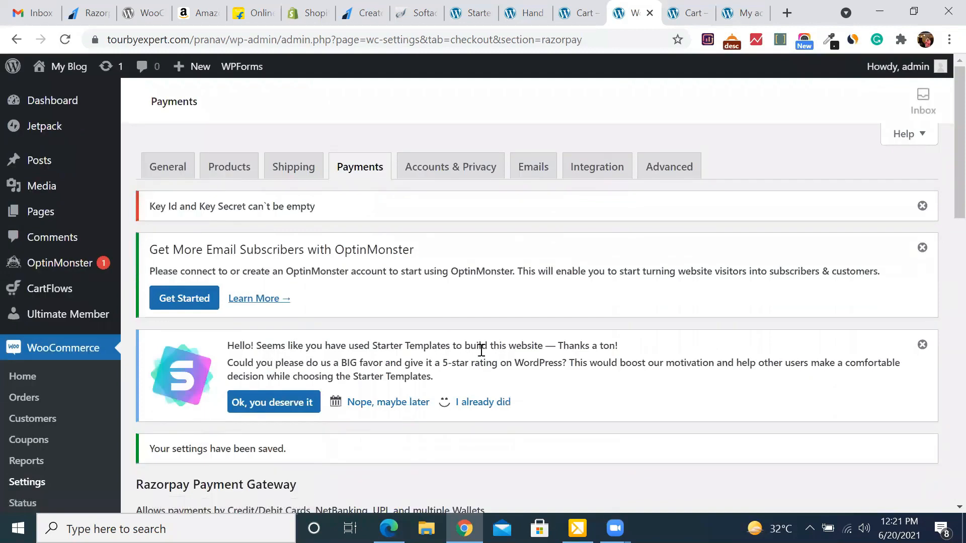
Review the saved Razorpay gateway page, from the notices and enable option to the key fields and webhook options.
{"action": "scroll", "coordinate": [481, 349], "scroll_direction": "down", "scroll_amount": 10}
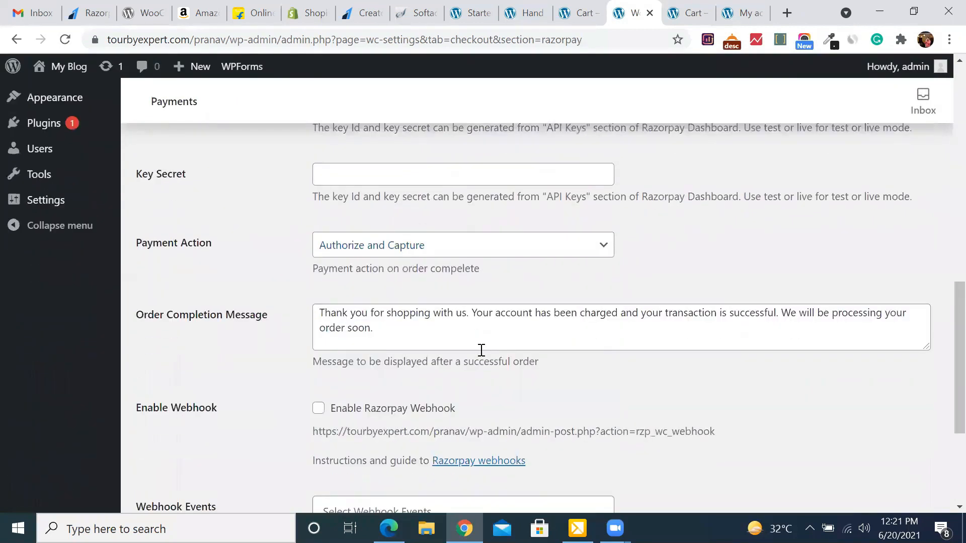
{"action": "scroll", "coordinate": [482, 350], "scroll_direction": "up", "scroll_amount": 3}
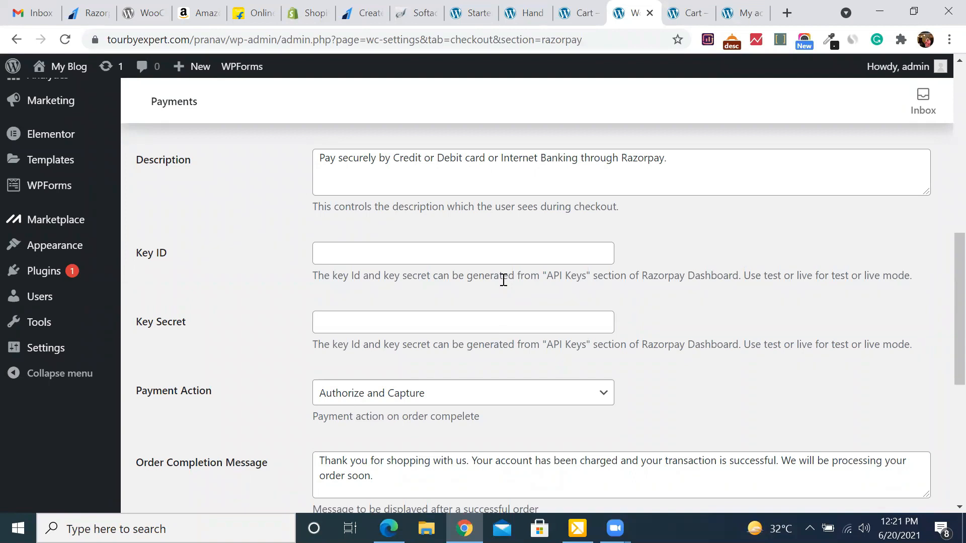
{"action": "scroll", "coordinate": [504, 277], "scroll_direction": "up", "scroll_amount": 7}
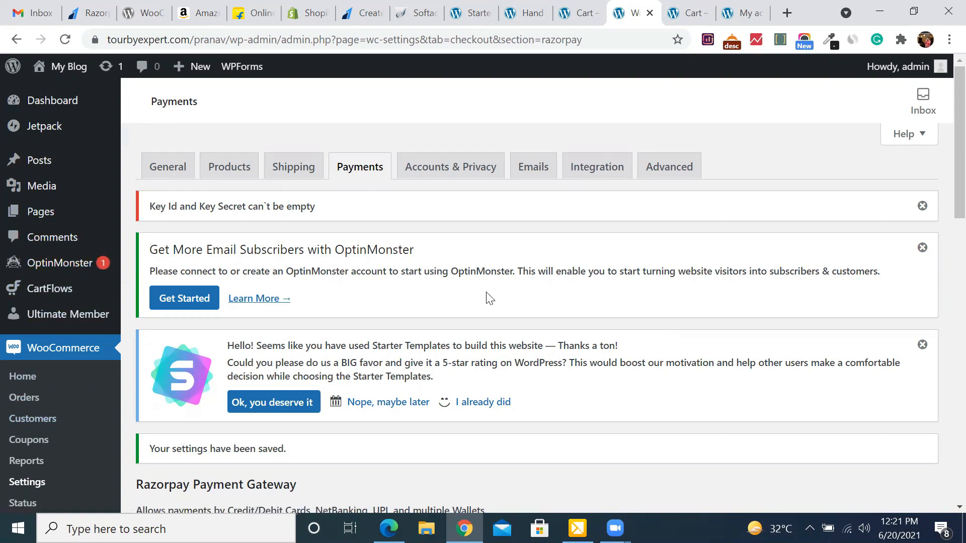
{"action": "scroll", "coordinate": [490, 298], "scroll_direction": "down", "scroll_amount": 2}
{"action": "scroll", "coordinate": [486, 297], "scroll_direction": "down", "scroll_amount": 3}
{"action": "scroll", "coordinate": [468, 267], "scroll_direction": "up", "scroll_amount": 5}
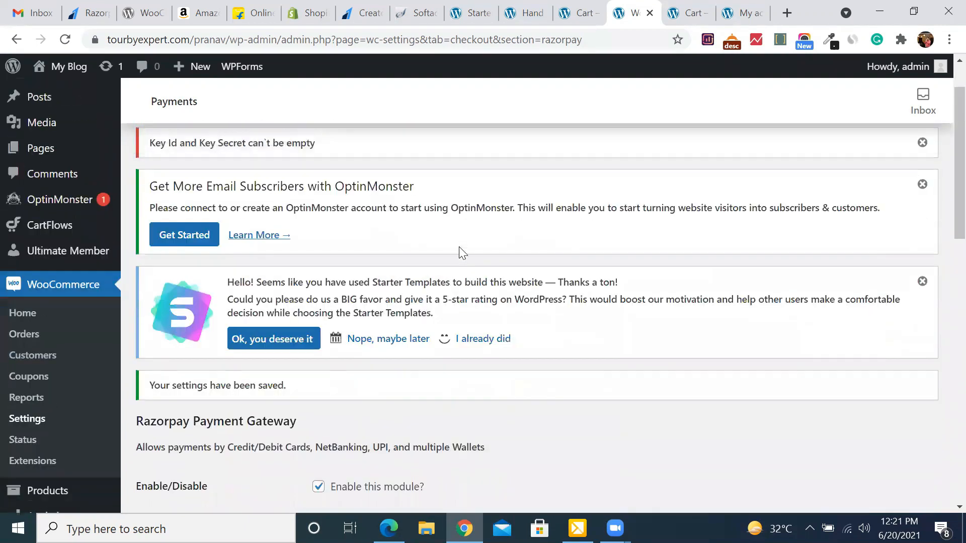
Compare the gateway's Key ID and Key Secret fields with the Razorpay dashboard, and reopen its API Keys settings to look for the secret.
{"action": "left_click", "coordinate": [89, 13]}
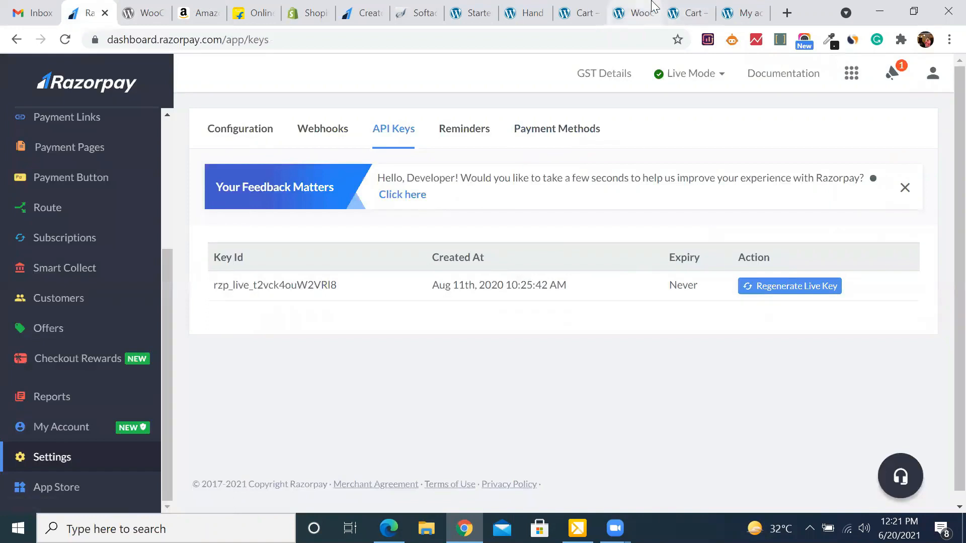
{"action": "left_click", "coordinate": [629, 13]}
{"action": "scroll", "coordinate": [360, 302], "scroll_direction": "down", "scroll_amount": 10}
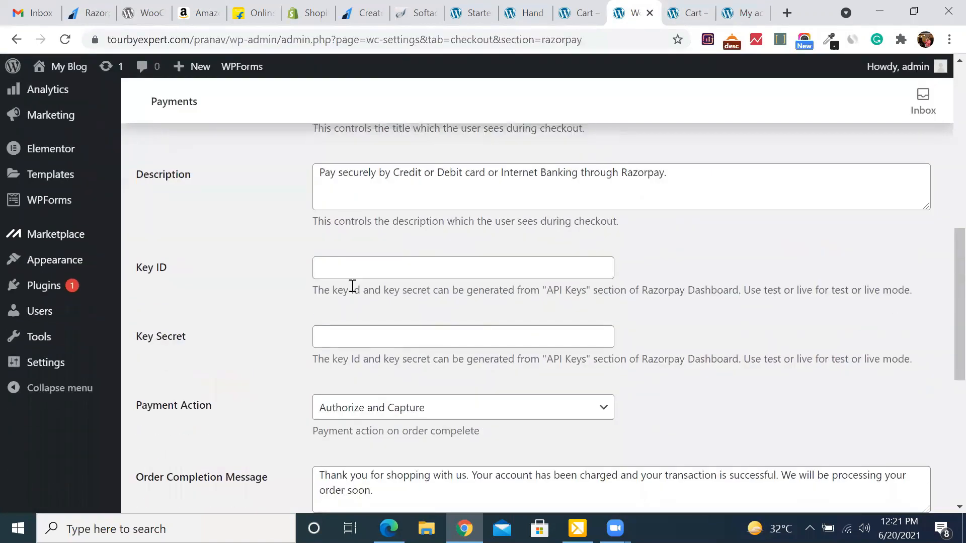
{"action": "scroll", "coordinate": [351, 284], "scroll_direction": "up", "scroll_amount": 2}
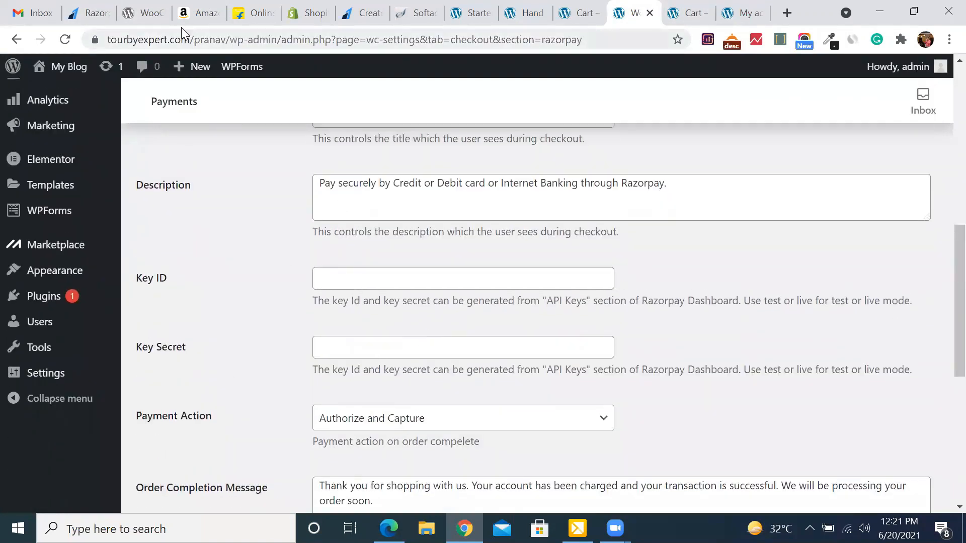
{"action": "left_click", "coordinate": [96, 10]}
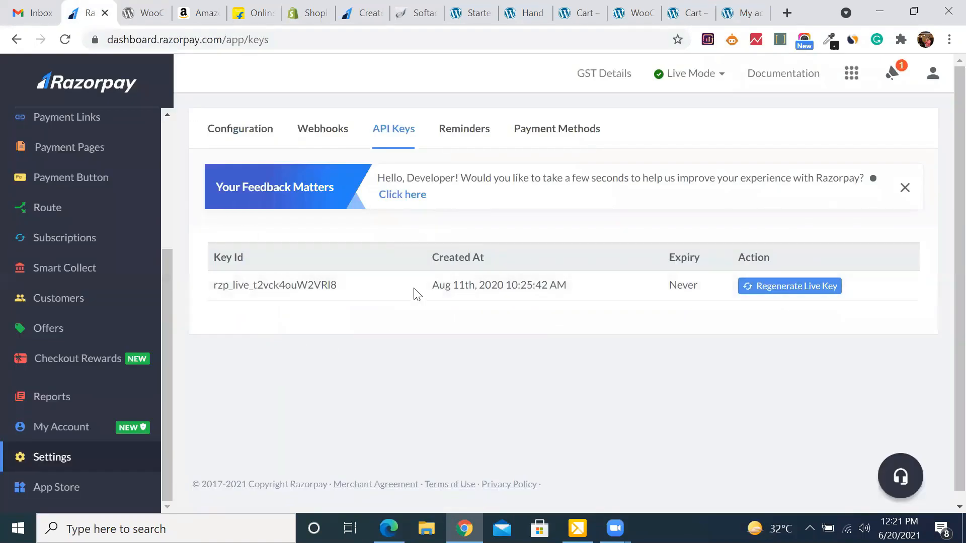
{"action": "left_click", "coordinate": [88, 458]}
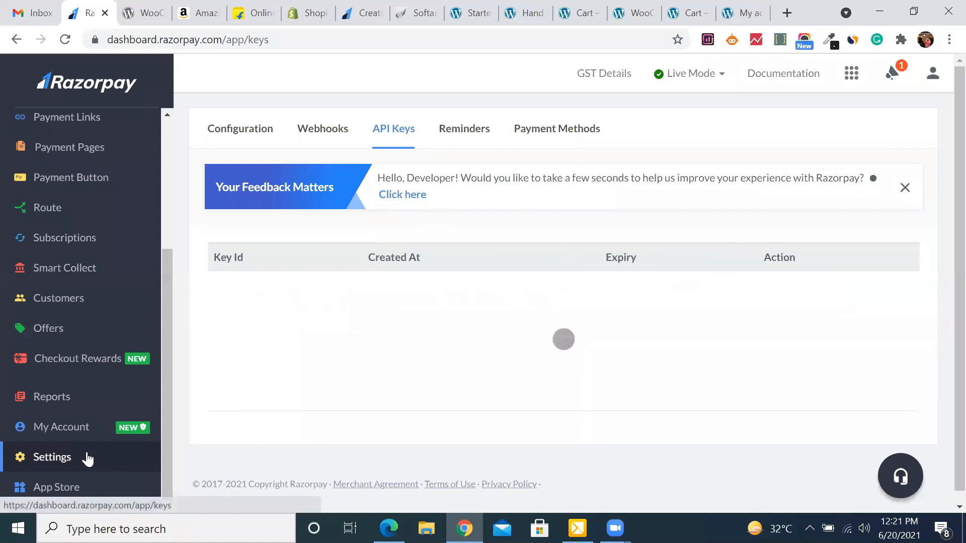
{"action": "left_click", "coordinate": [391, 134]}
{"action": "scroll", "coordinate": [644, 333], "scroll_direction": "down", "scroll_amount": 1}
{"action": "scroll", "coordinate": [642, 330], "scroll_direction": "up", "scroll_amount": 1}
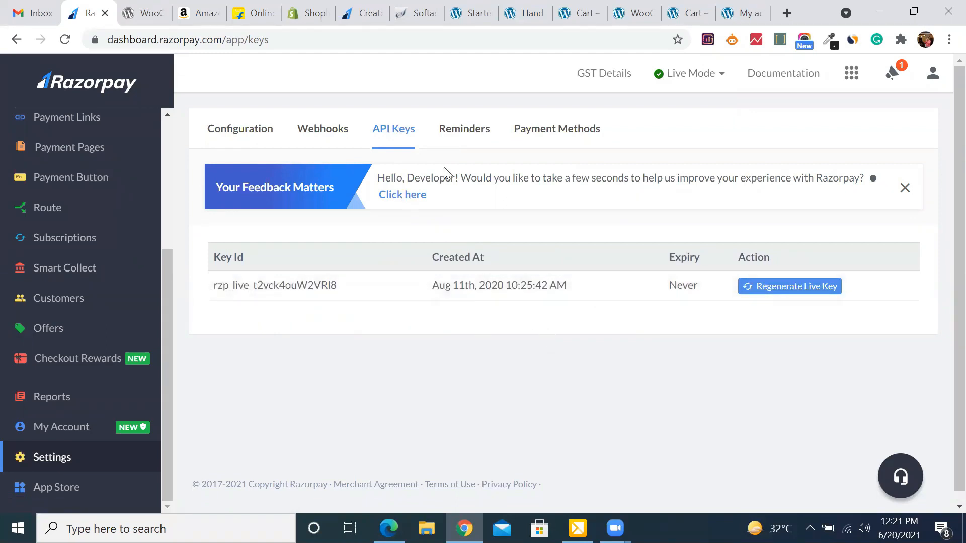
Search Google in a new tab for "how to get key id and key secret in razorpay".
{"action": "left_click", "coordinate": [788, 12]}
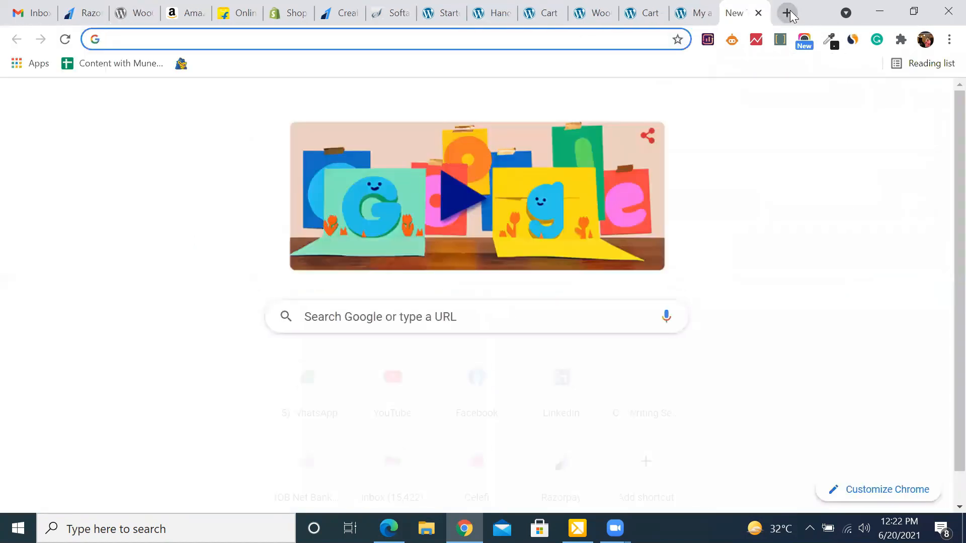
{"action": "type", "text": "keyw"}
{"action": "key", "text": "BackSpace"}
{"action": "key", "text": "BackSpace"}
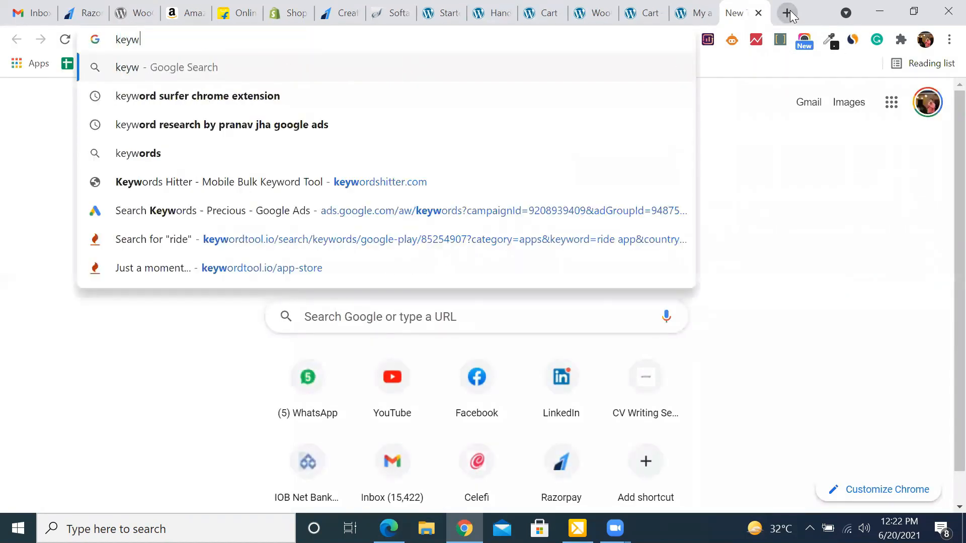
{"action": "type", "text": "id and key"}
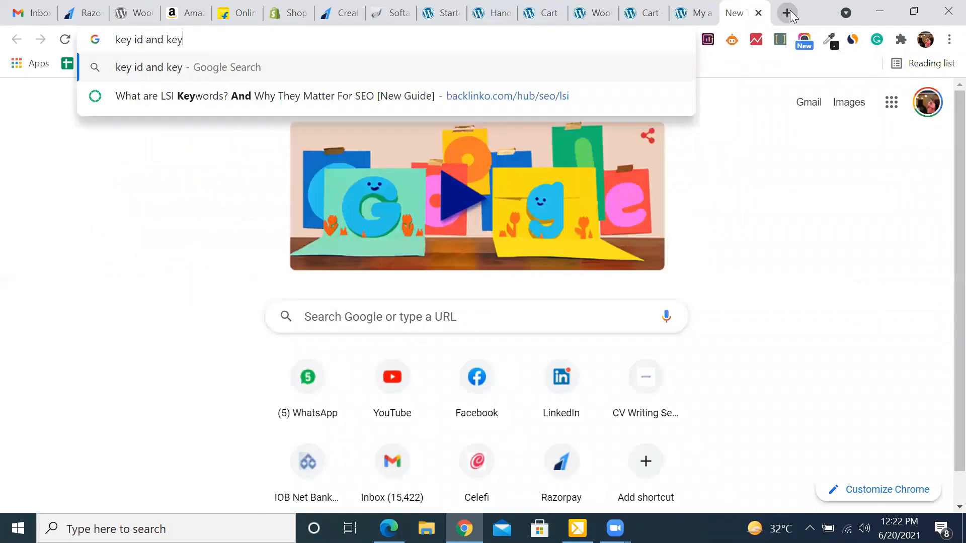
{"action": "type", "text": " secret in r"}
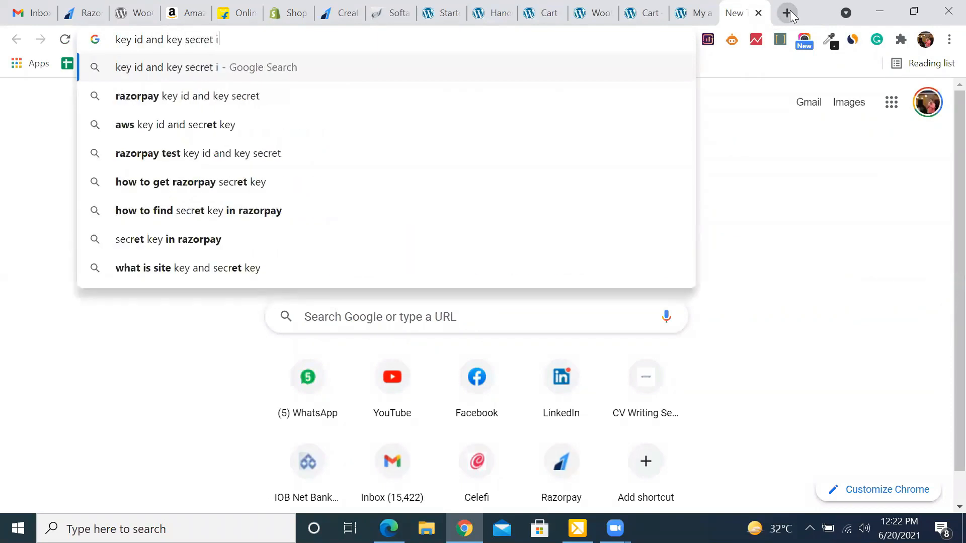
{"action": "type", "text": "a"}
{"action": "left_click", "coordinate": [252, 96]}
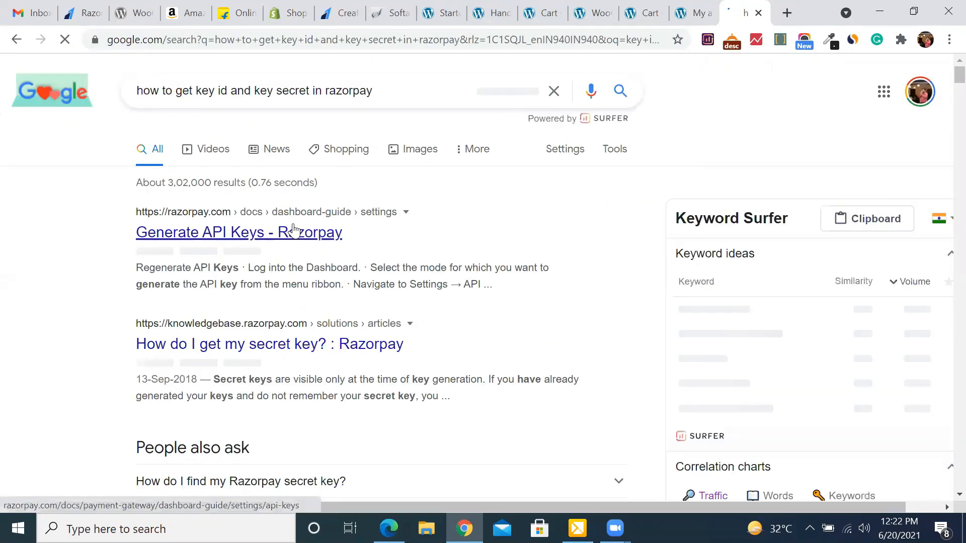
Open Razorpay's Generate API Keys documentation, watch the enlarged key generation demo, and close the enlarged view.
{"action": "left_click", "coordinate": [294, 231]}
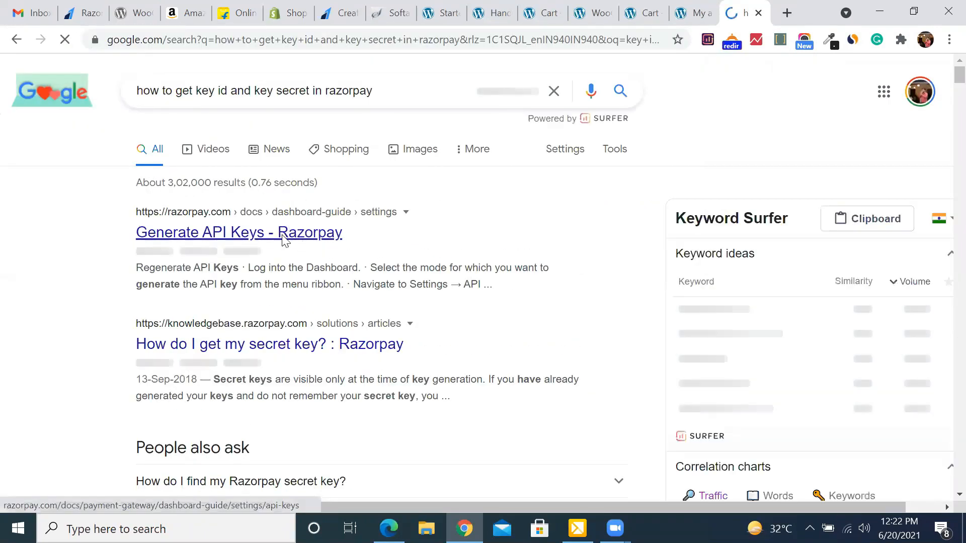
{"action": "scroll", "coordinate": [352, 282], "scroll_direction": "down", "scroll_amount": 6}
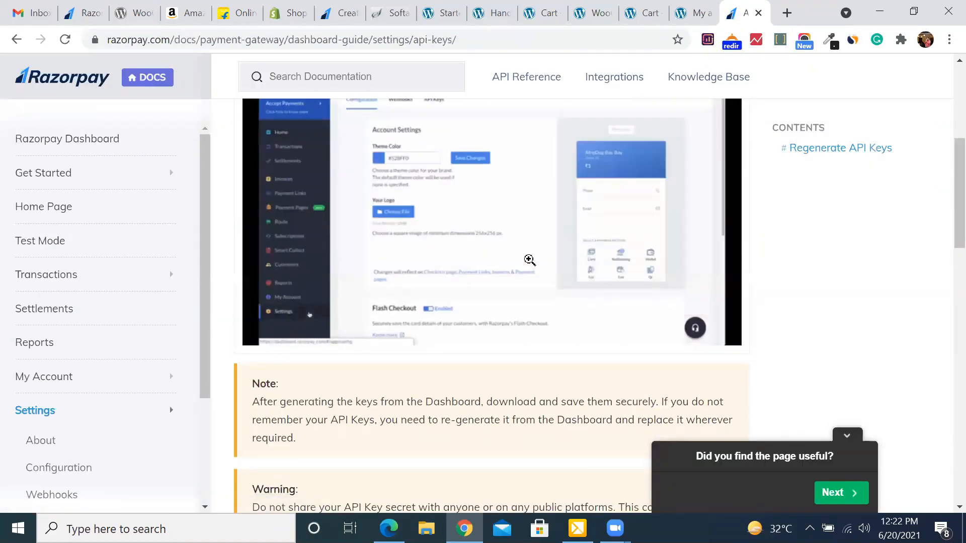
{"action": "scroll", "coordinate": [511, 258], "scroll_direction": "up", "scroll_amount": 2}
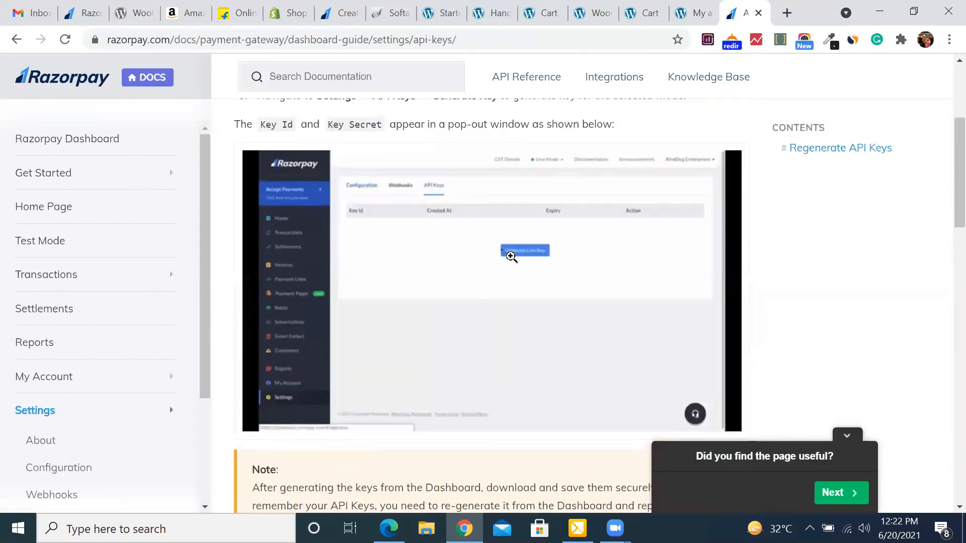
{"action": "left_click", "coordinate": [485, 280]}
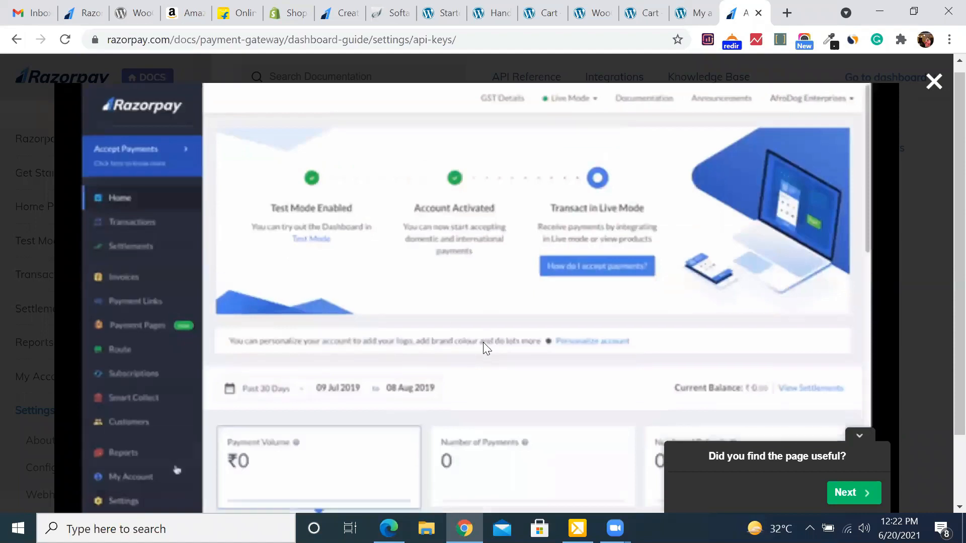
{"action": "scroll", "coordinate": [483, 342], "scroll_direction": "down", "scroll_amount": 2}
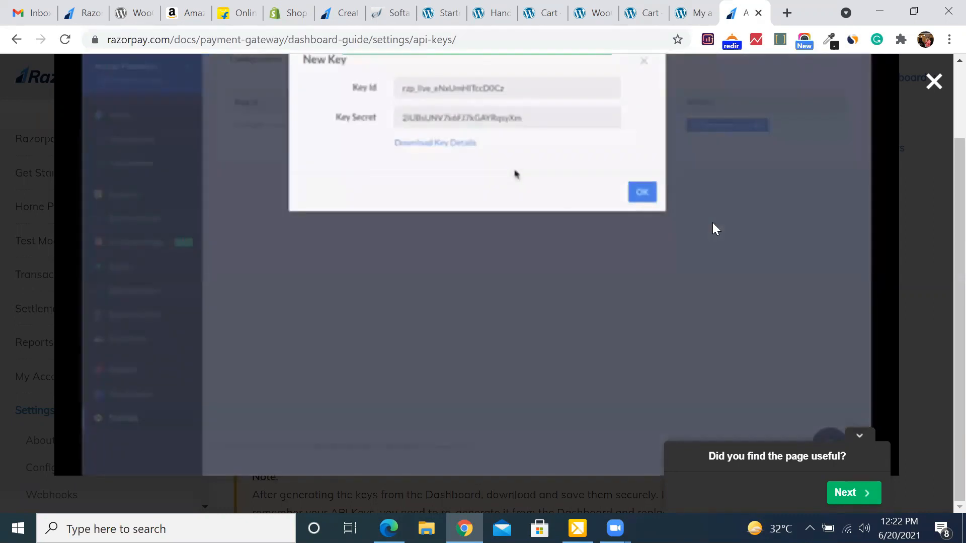
{"action": "left_click", "coordinate": [934, 81]}
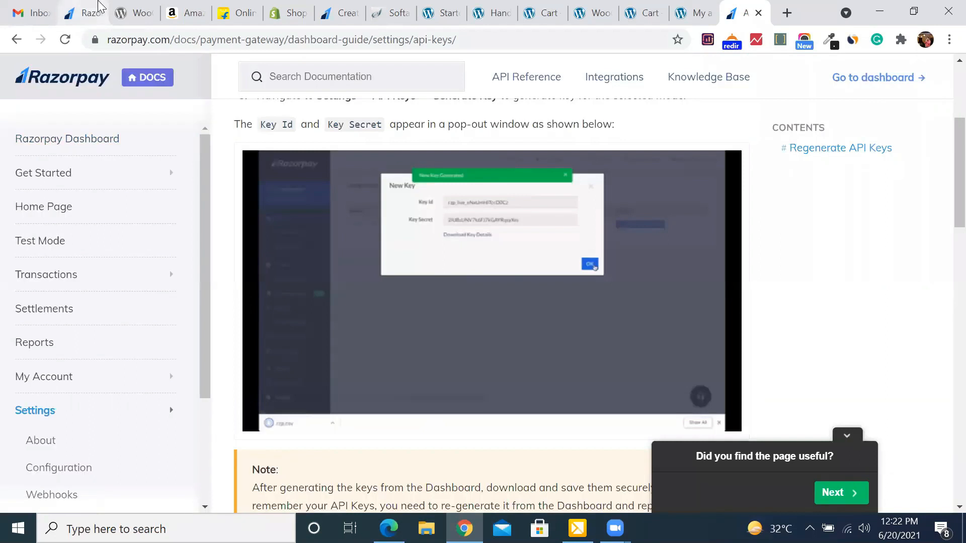
Check the Razorpay dashboard's API Keys, then review the WooCommerce Razorpay settings from the key fields to the webhook options.
{"action": "left_click", "coordinate": [90, 4]}
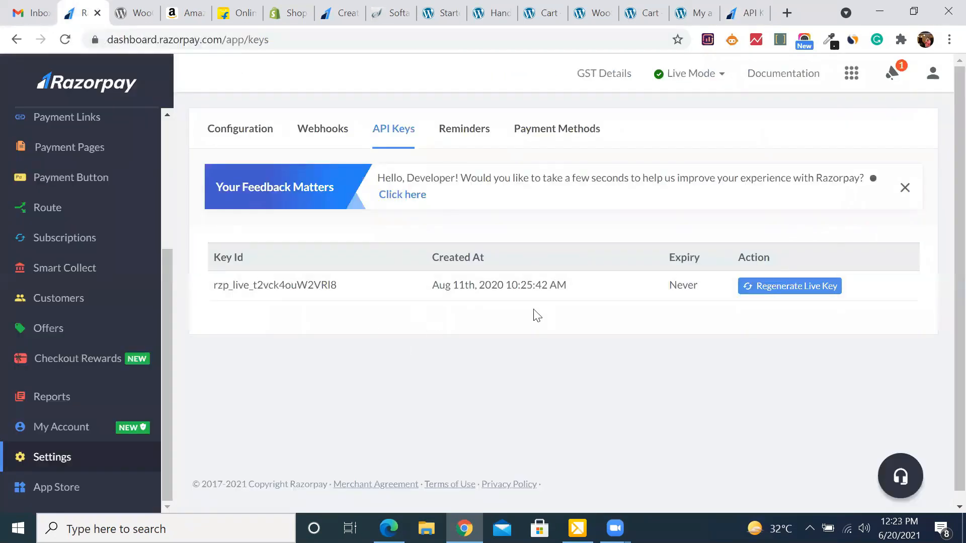
{"action": "left_click", "coordinate": [126, 13]}
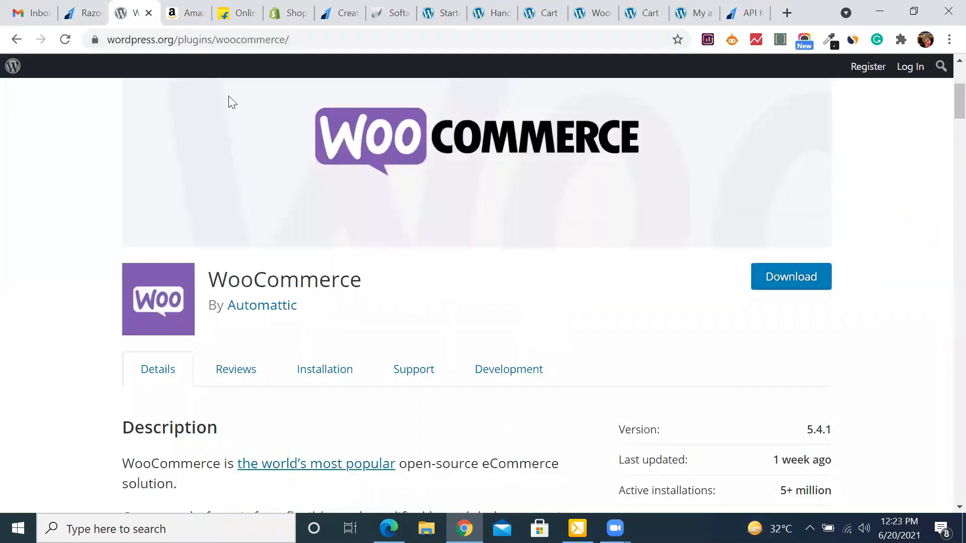
{"action": "left_click", "coordinate": [603, 9]}
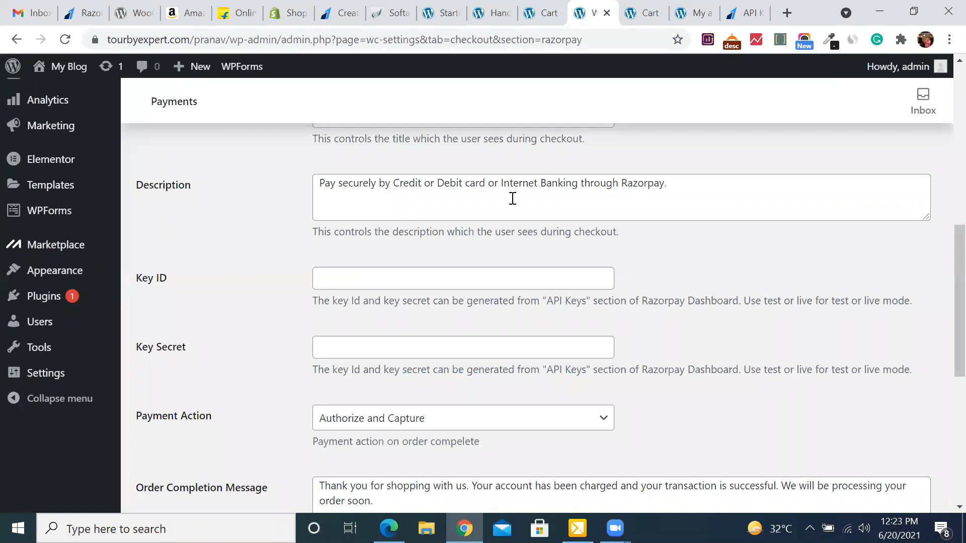
{"action": "scroll", "coordinate": [512, 199], "scroll_direction": "down", "scroll_amount": 2}
{"action": "scroll", "coordinate": [511, 197], "scroll_direction": "up", "scroll_amount": 4}
{"action": "scroll", "coordinate": [408, 252], "scroll_direction": "down", "scroll_amount": 3}
{"action": "left_click", "coordinate": [402, 205]}
{"action": "left_click", "coordinate": [372, 262]}
{"action": "scroll", "coordinate": [286, 383], "scroll_direction": "down", "scroll_amount": 5}
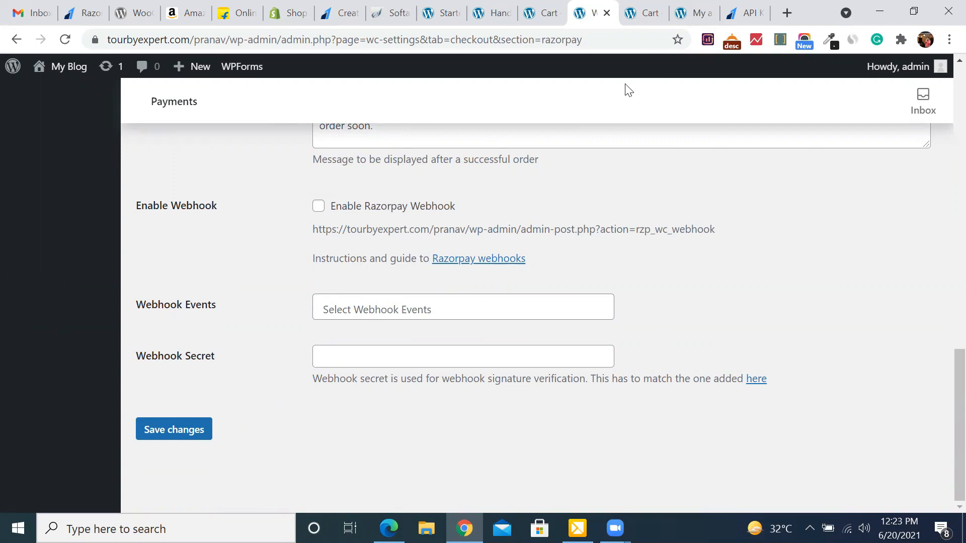
Open Cashew Butter from the storefront's All Products page and add one to the cart.
{"action": "left_click", "coordinate": [694, 13]}
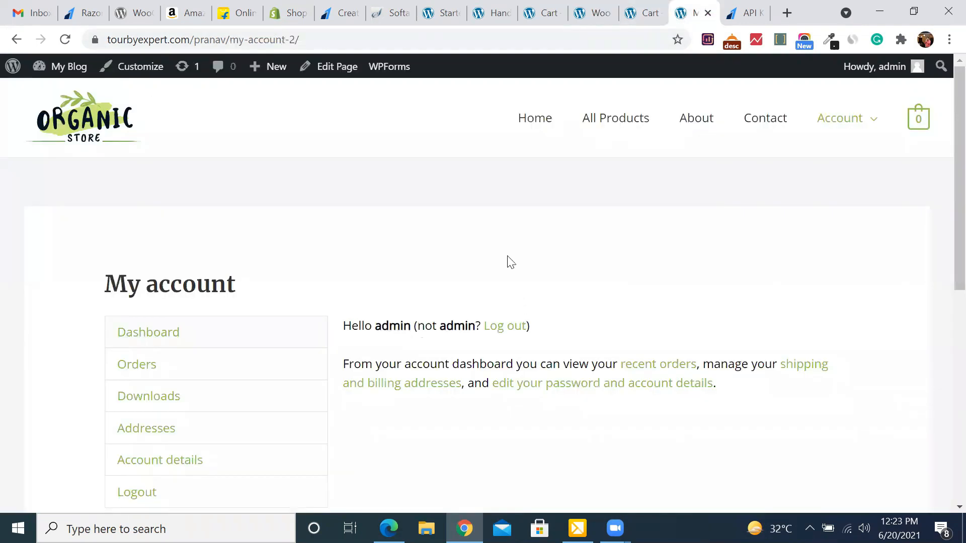
{"action": "left_click", "coordinate": [532, 120]}
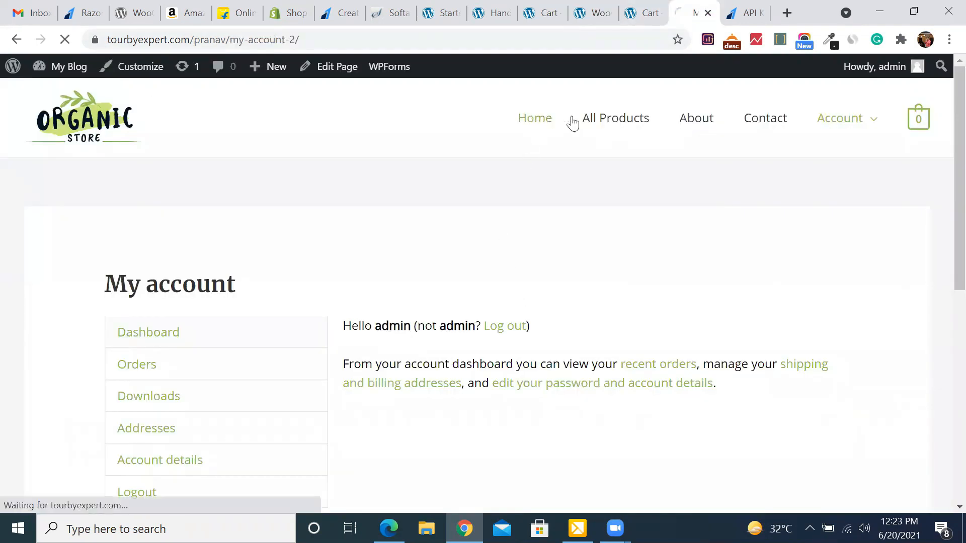
{"action": "left_click", "coordinate": [630, 122]}
{"action": "scroll", "coordinate": [518, 291], "scroll_direction": "down", "scroll_amount": 5}
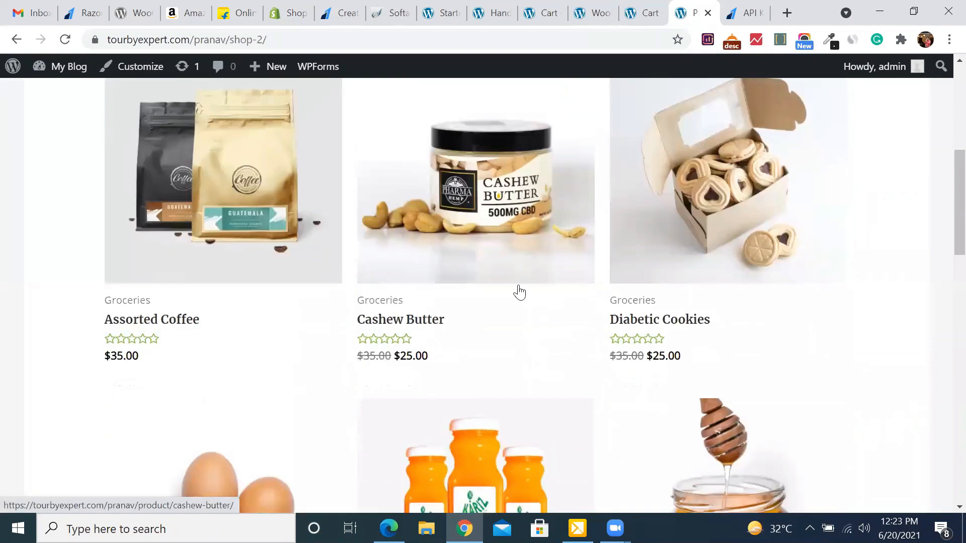
{"action": "left_click", "coordinate": [508, 206]}
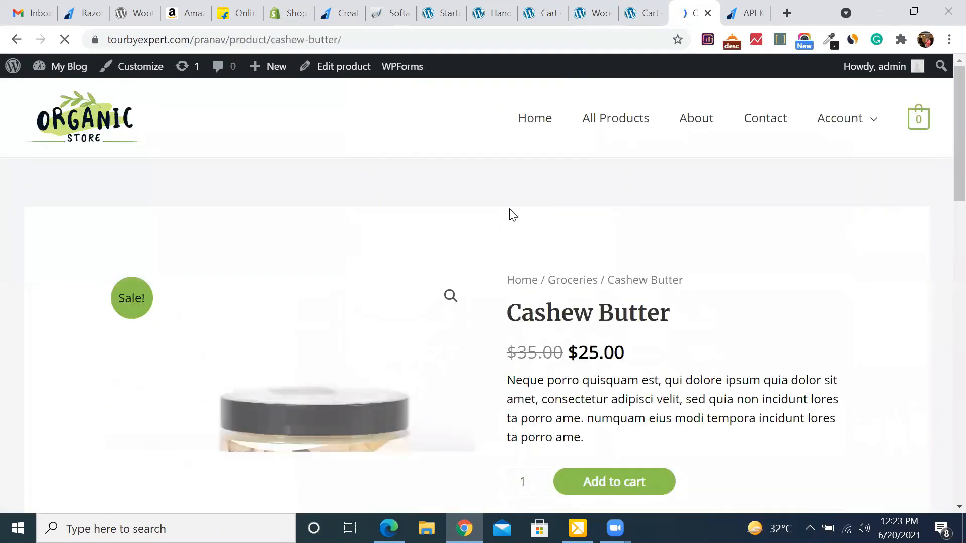
{"action": "scroll", "coordinate": [509, 211], "scroll_direction": "down", "scroll_amount": 6}
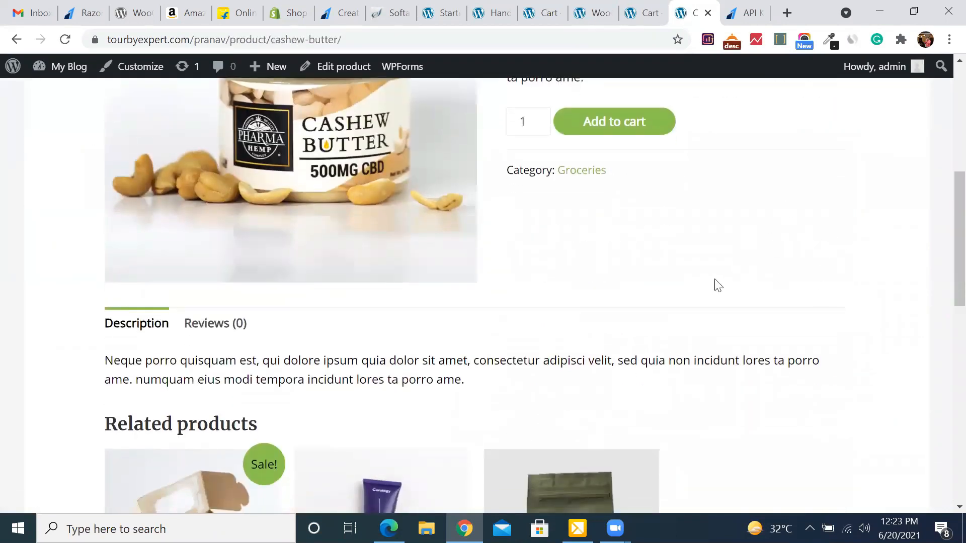
{"action": "scroll", "coordinate": [716, 282], "scroll_direction": "up", "scroll_amount": 5}
{"action": "left_click", "coordinate": [614, 350]}
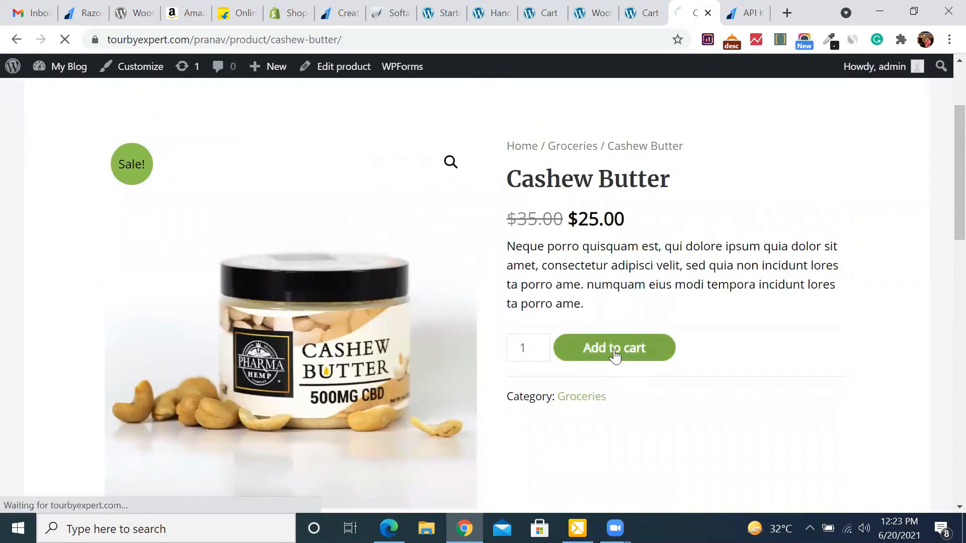
View the cart with the Cashew Butter and proceed to checkout.
{"action": "scroll", "coordinate": [613, 352], "scroll_direction": "down", "scroll_amount": 5}
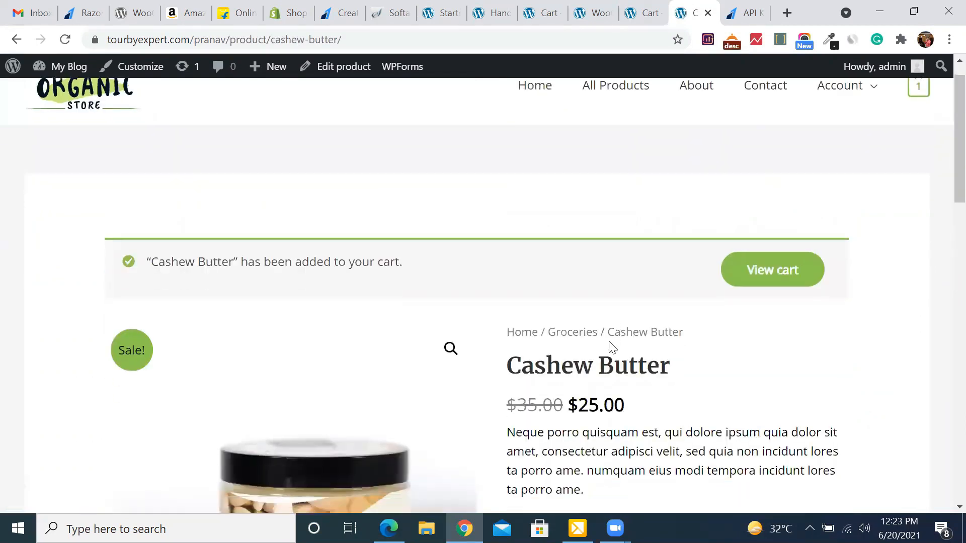
{"action": "scroll", "coordinate": [609, 341], "scroll_direction": "down", "scroll_amount": 5}
{"action": "scroll", "coordinate": [610, 347], "scroll_direction": "up", "scroll_amount": 9}
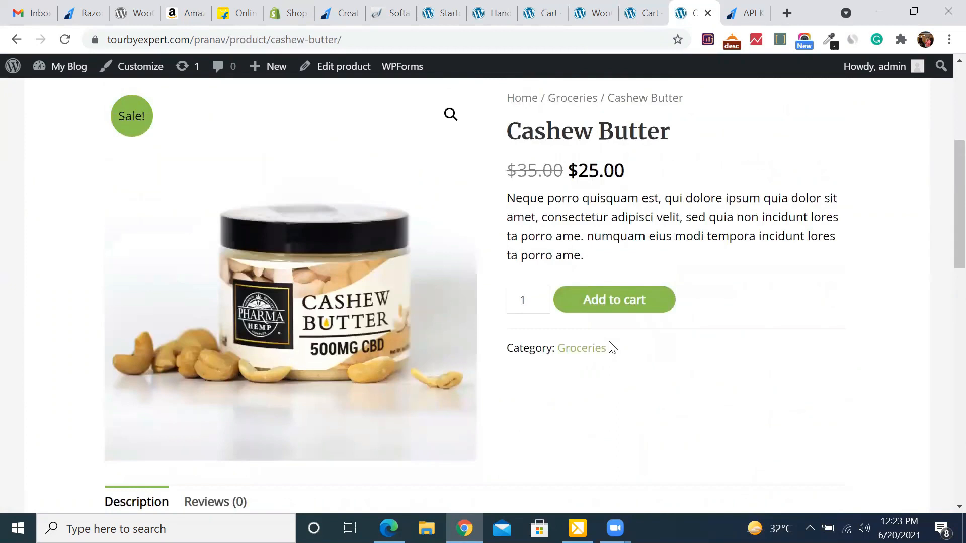
{"action": "left_click", "coordinate": [772, 220]}
{"action": "scroll", "coordinate": [639, 312], "scroll_direction": "down", "scroll_amount": 5}
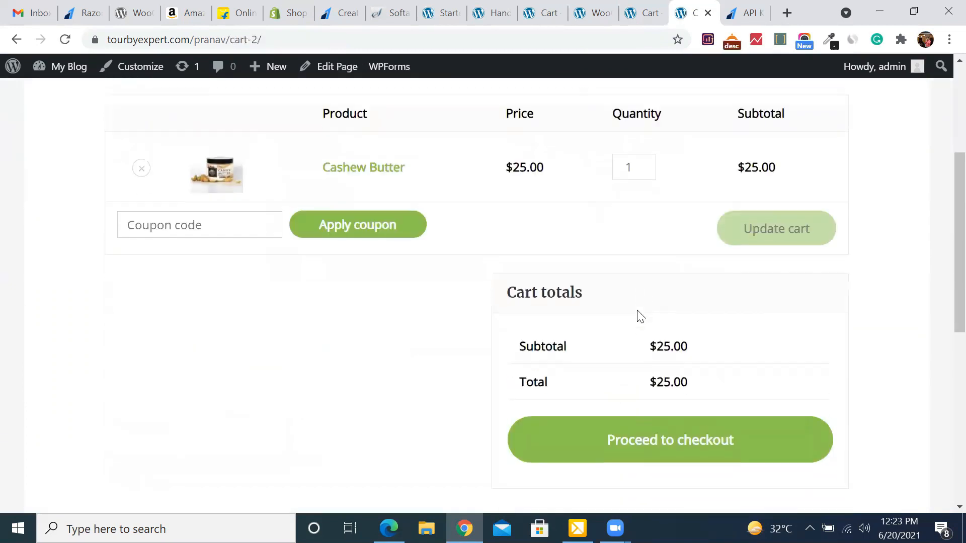
{"action": "scroll", "coordinate": [647, 322], "scroll_direction": "down", "scroll_amount": 1}
{"action": "left_click", "coordinate": [663, 330]}
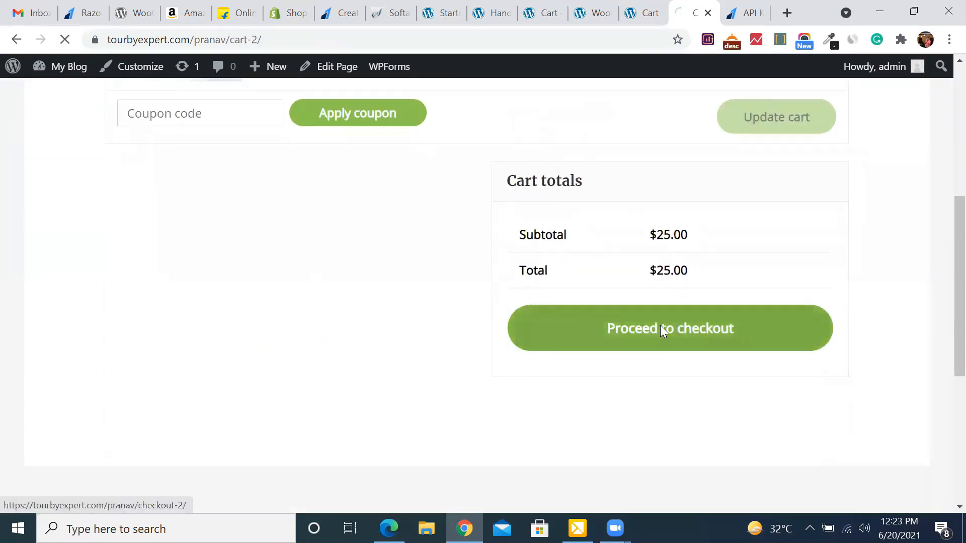
Review the checkout page's billing fields, order summary and Pay by Razorpay payment option.
{"action": "scroll", "coordinate": [659, 334], "scroll_direction": "down", "scroll_amount": 8}
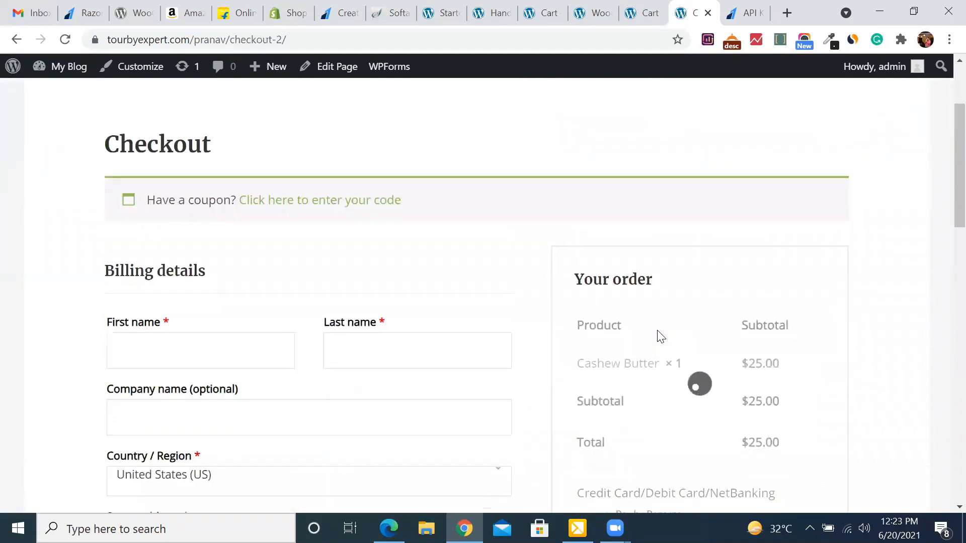
{"action": "scroll", "coordinate": [664, 322], "scroll_direction": "down", "scroll_amount": 3}
{"action": "scroll", "coordinate": [671, 297], "scroll_direction": "up", "scroll_amount": 2}
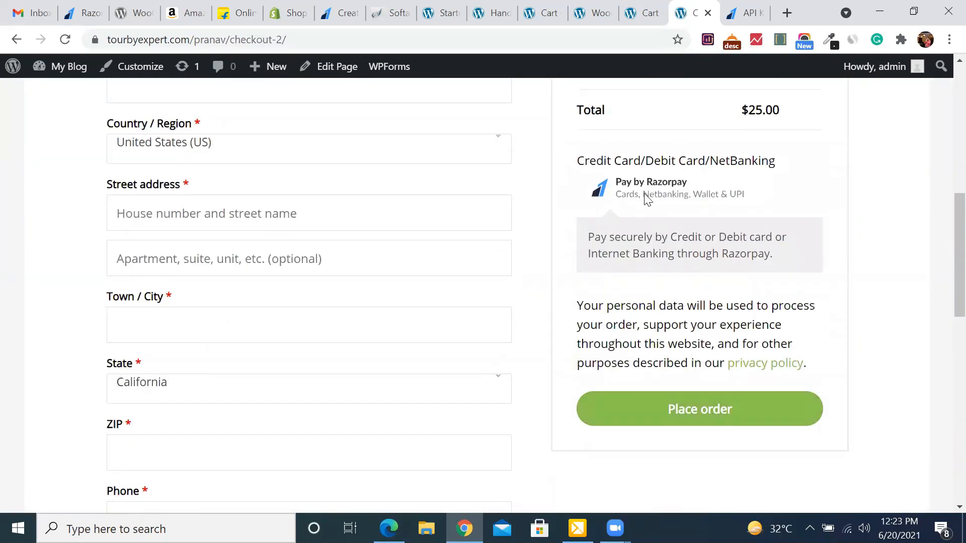
{"action": "scroll", "coordinate": [660, 223], "scroll_direction": "up", "scroll_amount": 1}
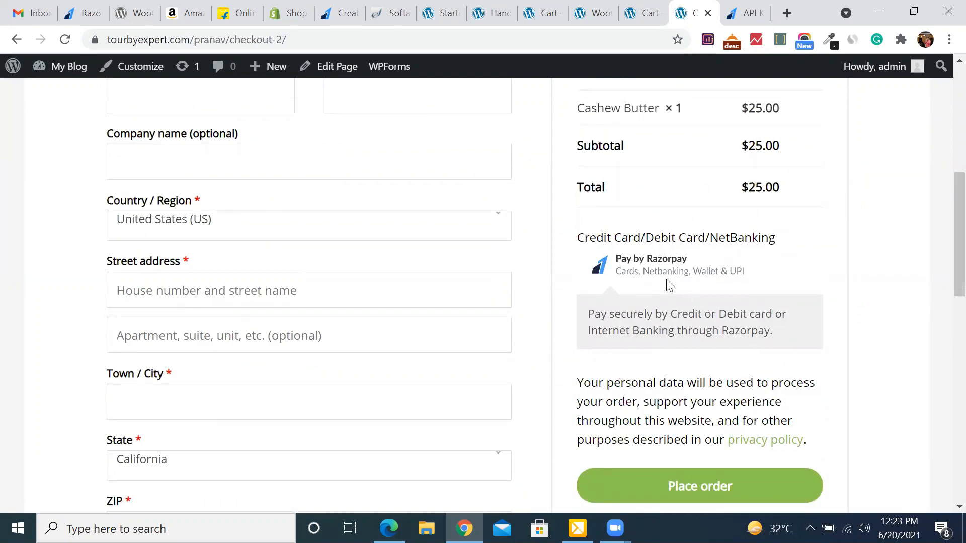
{"action": "scroll", "coordinate": [667, 282], "scroll_direction": "up", "scroll_amount": 1}
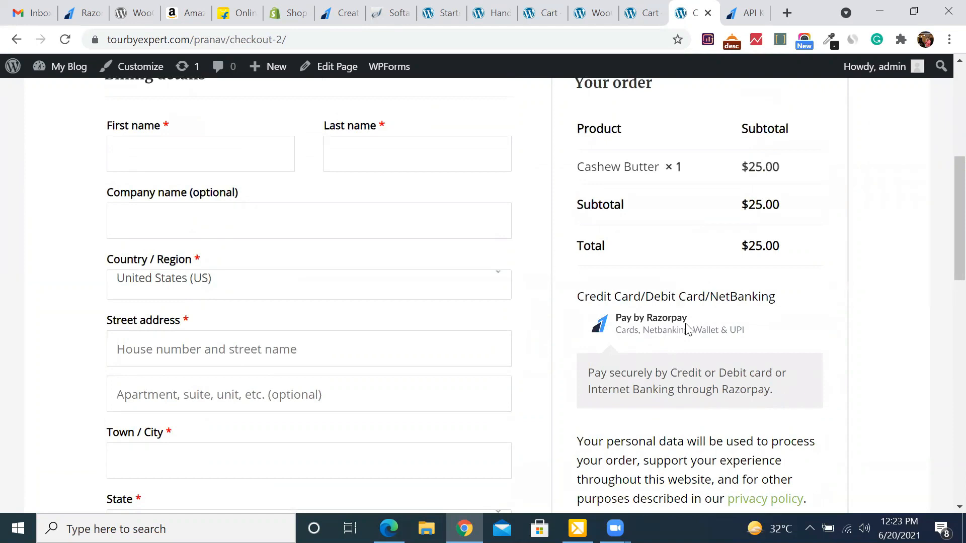
{"action": "scroll", "coordinate": [686, 322], "scroll_direction": "down", "scroll_amount": 4}
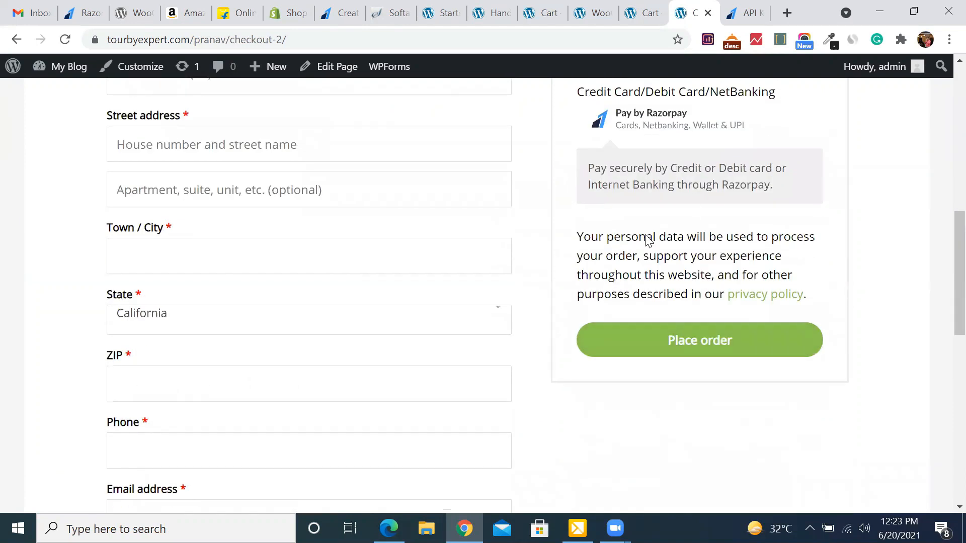
{"action": "scroll", "coordinate": [675, 204], "scroll_direction": "up", "scroll_amount": 5}
{"action": "scroll", "coordinate": [680, 242], "scroll_direction": "down", "scroll_amount": 5}
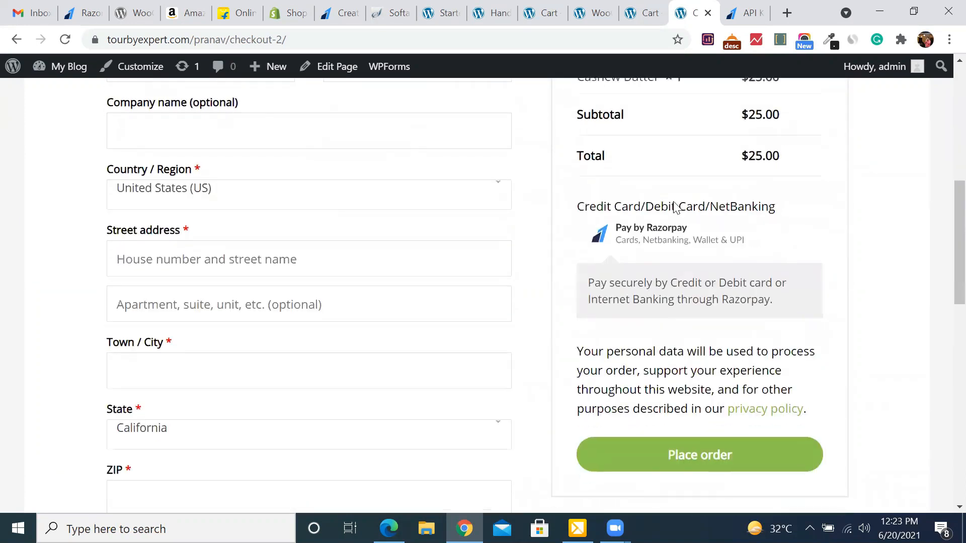
Compare the Razorpay dashboard's API Keys page with the key generation documentation and the store's checkout page.
{"action": "left_click", "coordinate": [84, 12]}
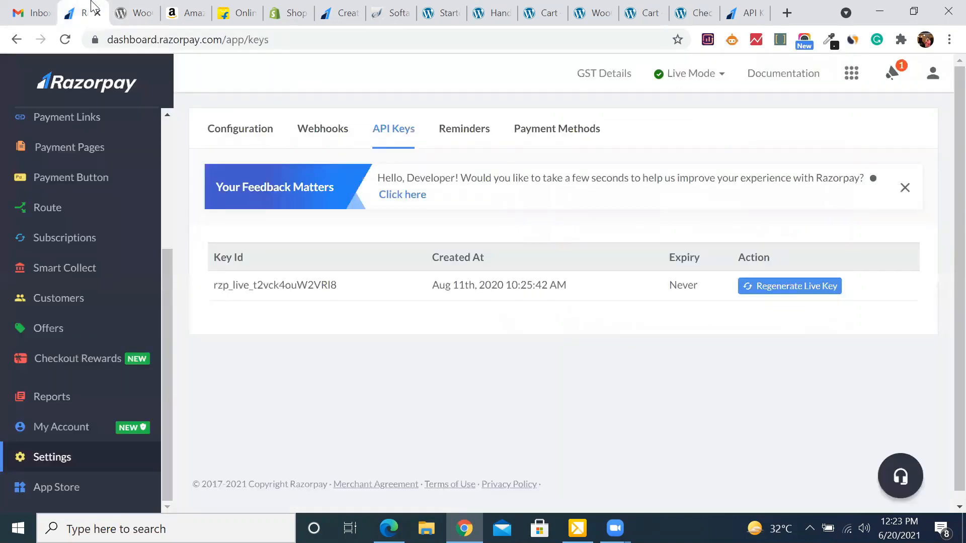
{"action": "left_click", "coordinate": [744, 12]}
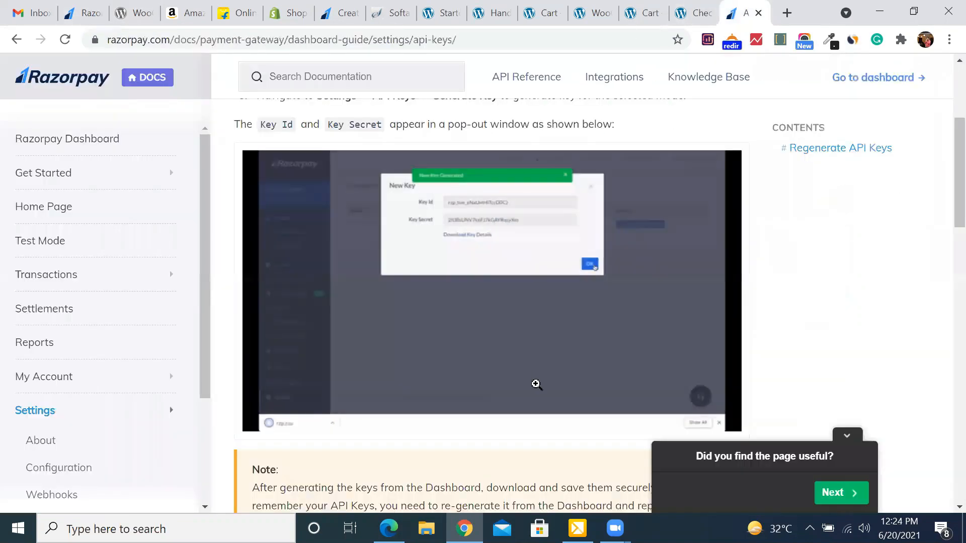
{"action": "left_click", "coordinate": [689, 6]}
{"action": "scroll", "coordinate": [689, 261], "scroll_direction": "up", "scroll_amount": 3}
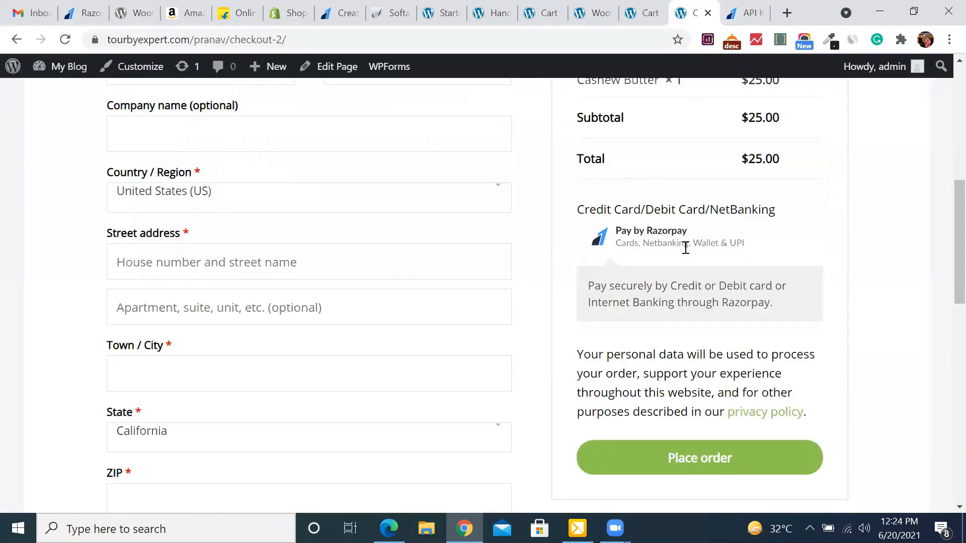
{"action": "left_click", "coordinate": [95, 8]}
{"action": "left_click", "coordinate": [133, 11]}
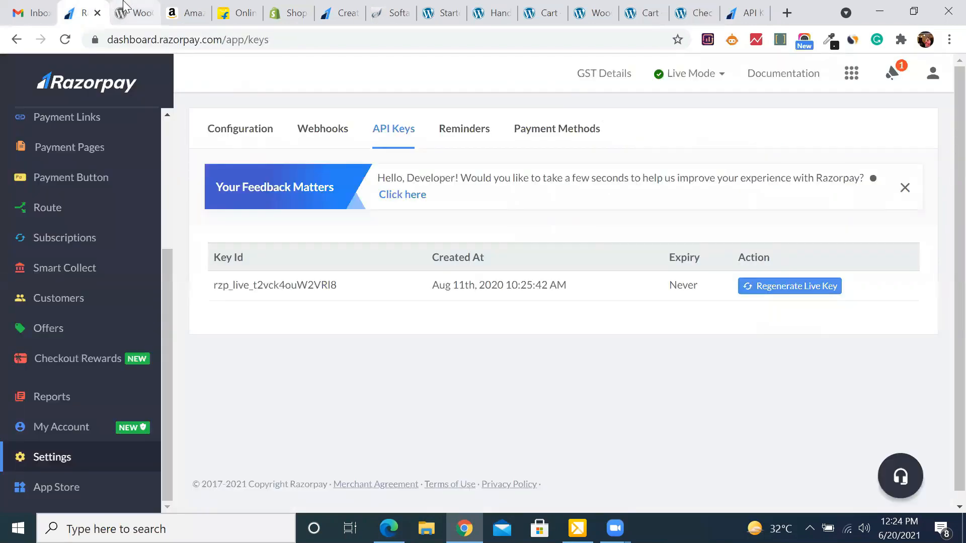
{"action": "left_click", "coordinate": [83, 11]}
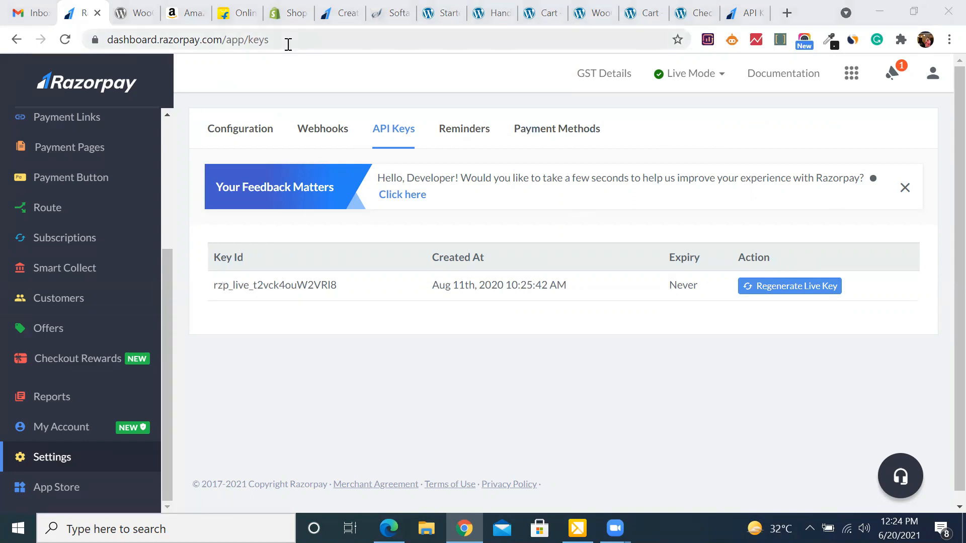
{"action": "left_click", "coordinate": [754, 9]}
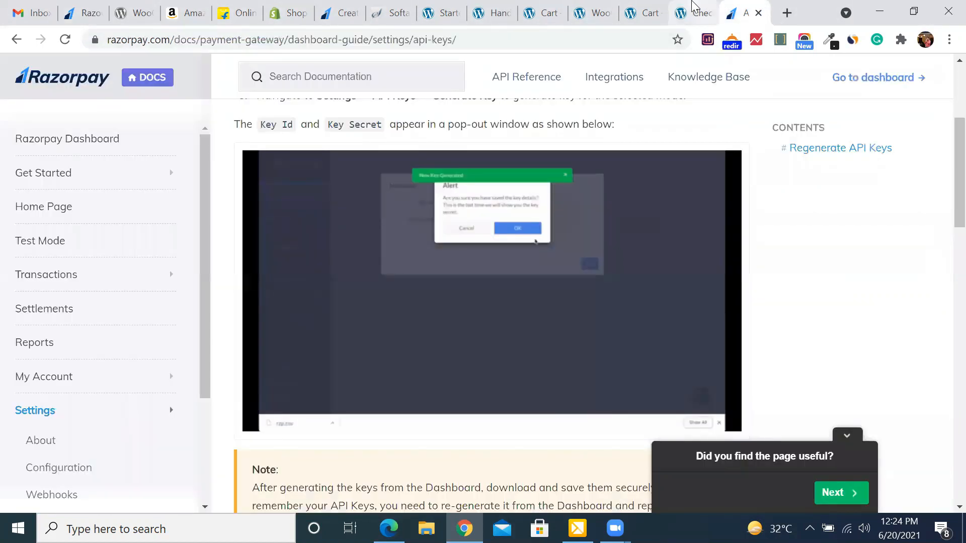
Return to the store checkout and examine the order summary, the contact fields and the order placement area.
{"action": "left_click", "coordinate": [694, 9]}
{"action": "scroll", "coordinate": [682, 394], "scroll_direction": "up", "scroll_amount": 4}
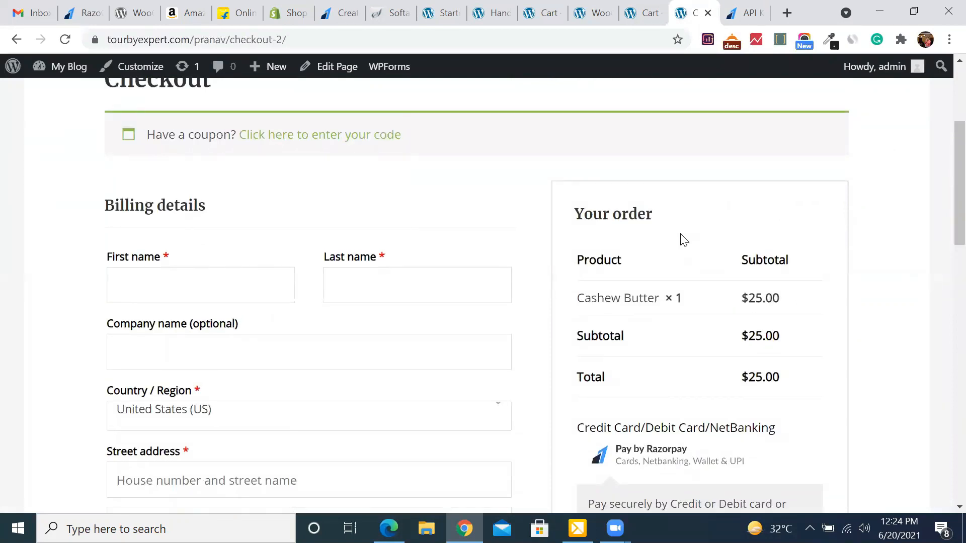
{"action": "scroll", "coordinate": [683, 240], "scroll_direction": "down", "scroll_amount": 9}
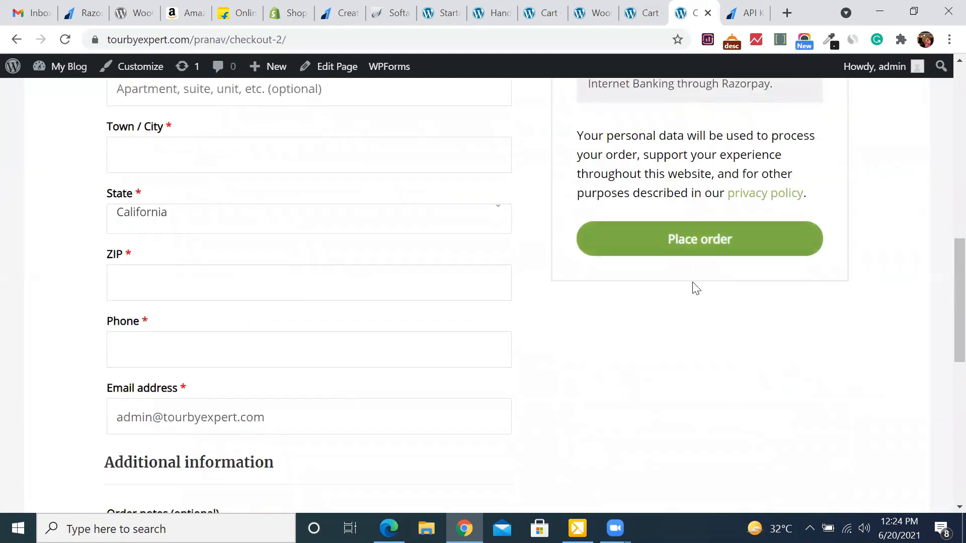
{"action": "scroll", "coordinate": [707, 361], "scroll_direction": "up", "scroll_amount": 5}
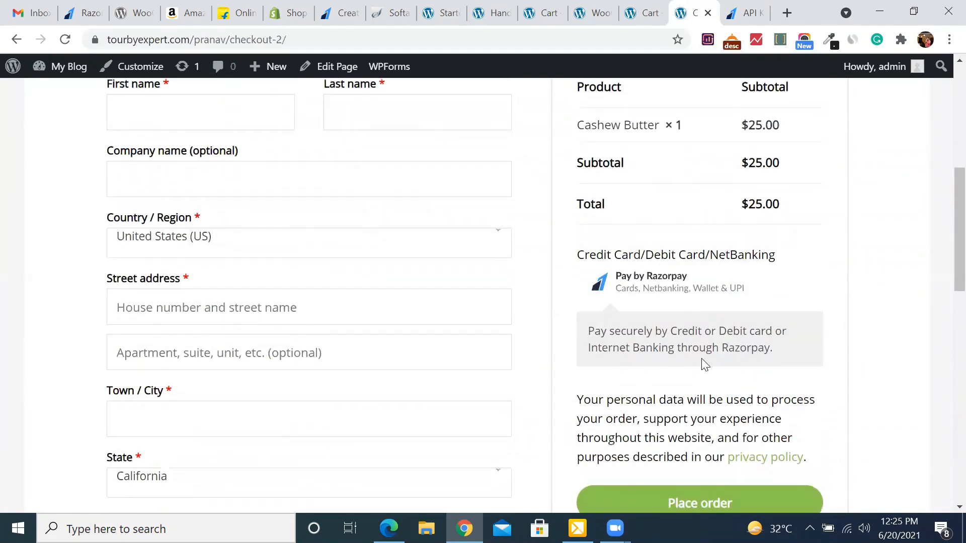
{"action": "scroll", "coordinate": [703, 357], "scroll_direction": "up", "scroll_amount": 1}
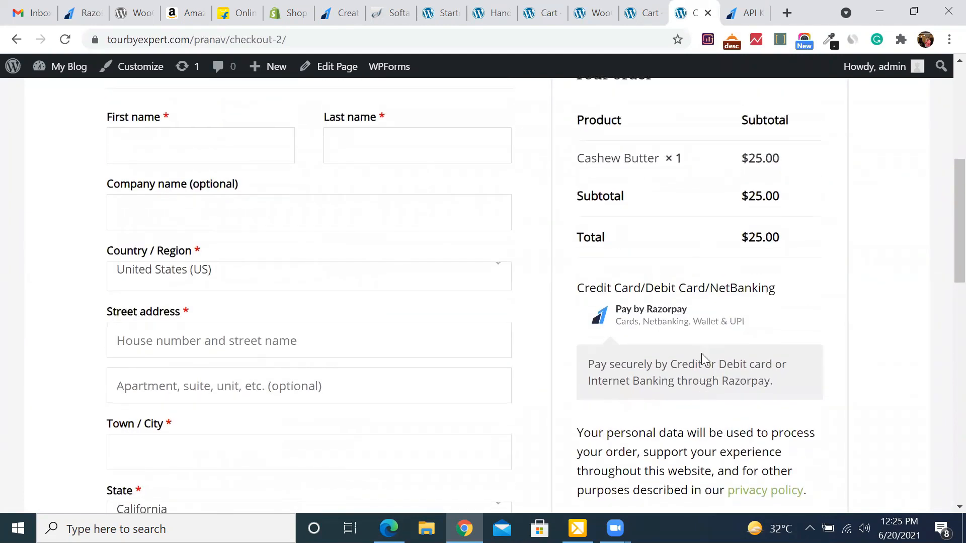
Recheck the dashboard's API Keys page, then examine the Pay by Razorpay method and its card, netbanking, wallet and UPI options at checkout.
{"action": "left_click", "coordinate": [81, 13]}
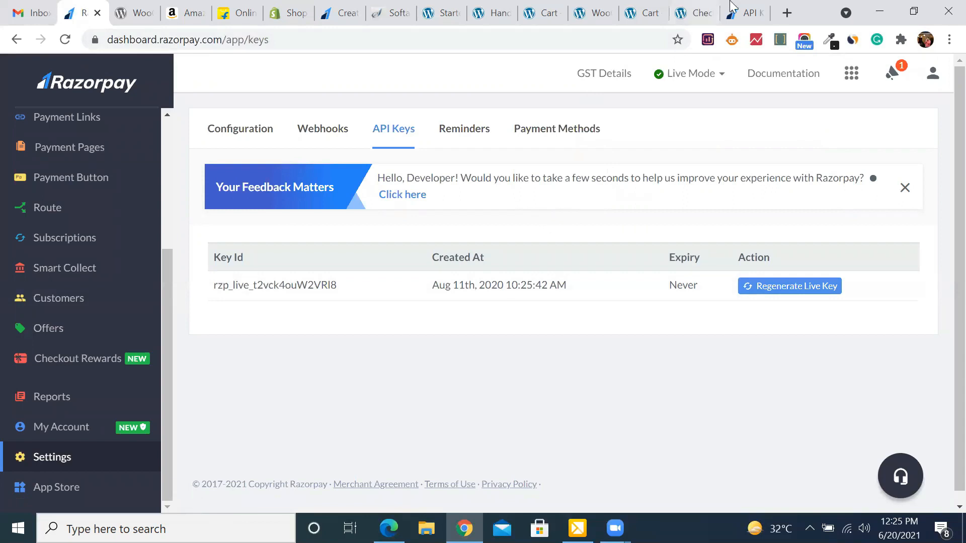
{"action": "left_click", "coordinate": [711, 6]}
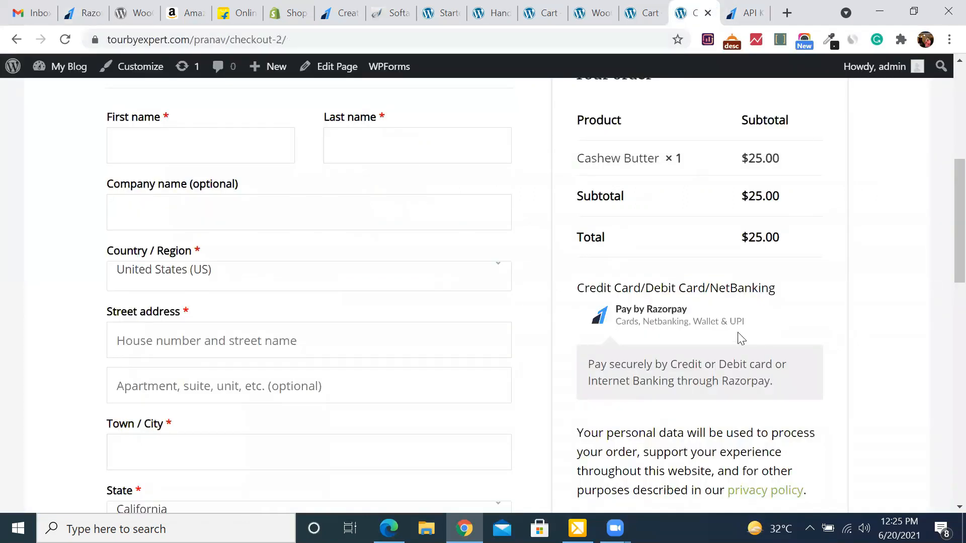
{"action": "scroll", "coordinate": [741, 338], "scroll_direction": "down", "scroll_amount": 3}
{"action": "scroll", "coordinate": [738, 334], "scroll_direction": "up", "scroll_amount": 1}
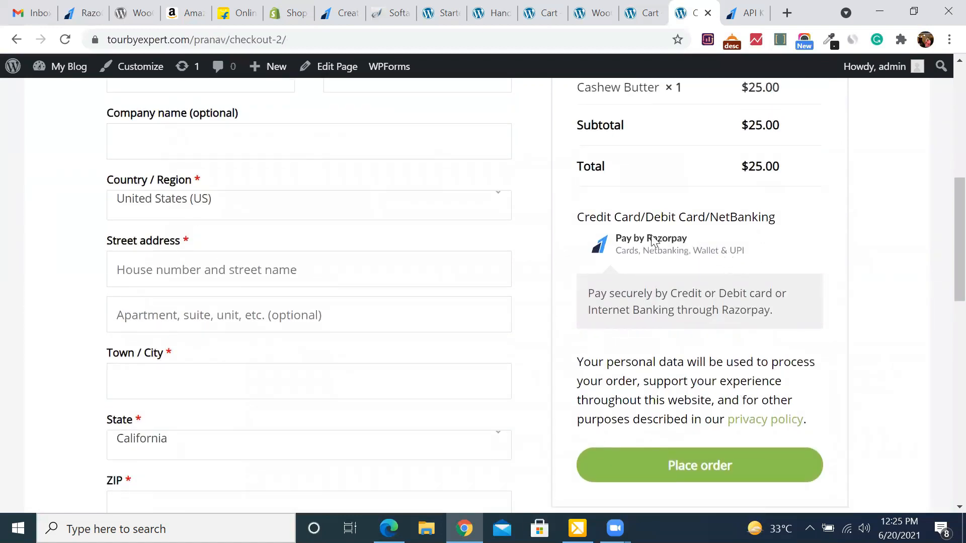
{"action": "left_click_drag", "start_coordinate": [704, 247], "coordinate": [644, 241]}
{"action": "scroll", "coordinate": [649, 243], "scroll_direction": "up", "scroll_amount": 3}
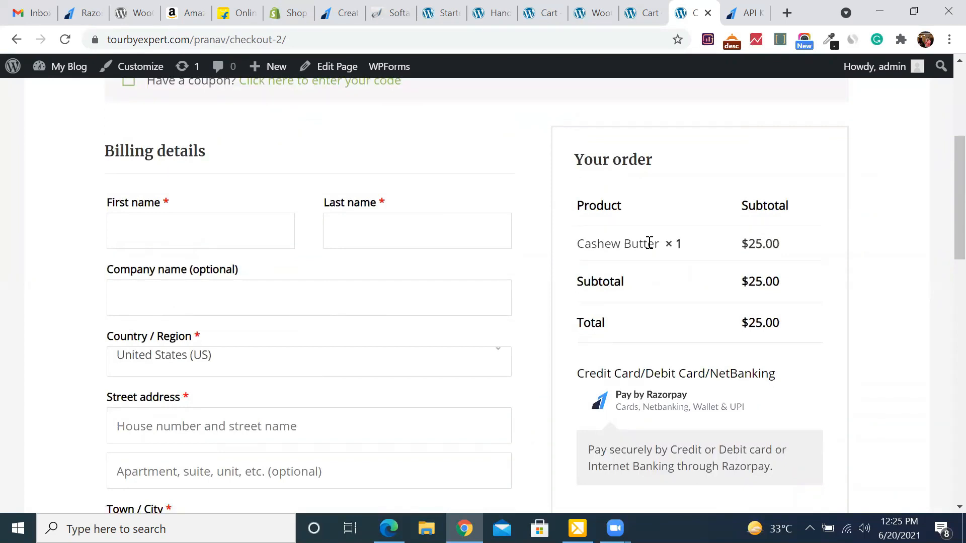
{"action": "scroll", "coordinate": [649, 246], "scroll_direction": "down", "scroll_amount": 4}
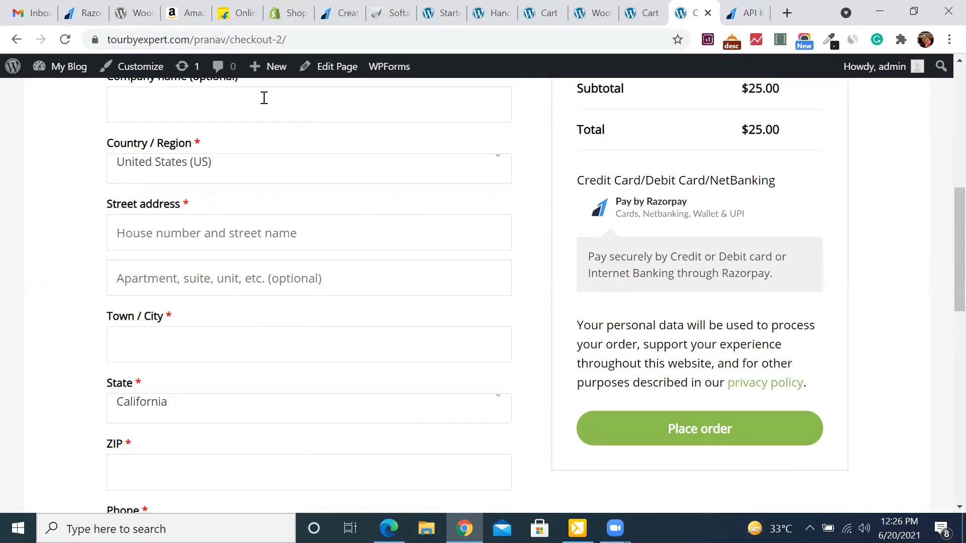
Recheck the Razorpay API Keys page and the checkout, then open the WordPress admin dashboard by way of the store's home page.
{"action": "left_click", "coordinate": [87, 12]}
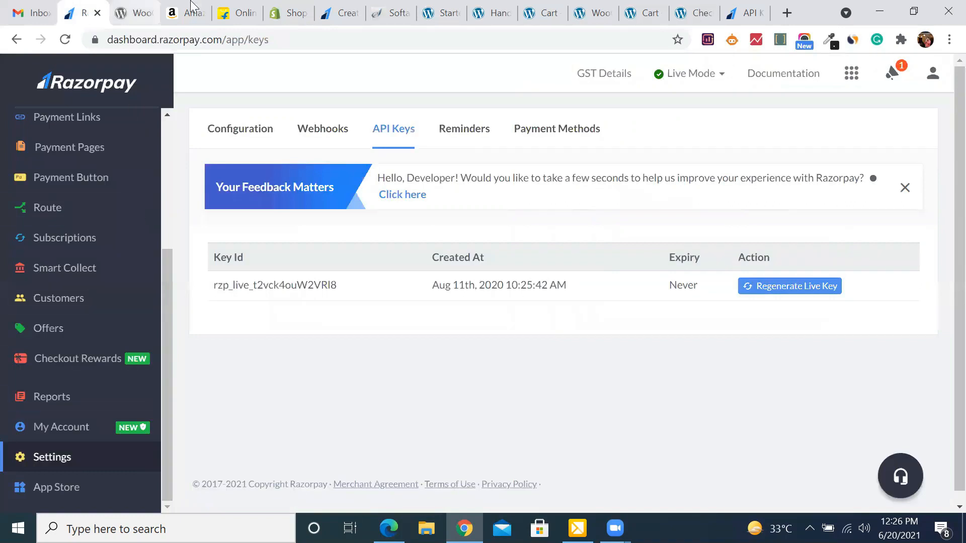
{"action": "left_click", "coordinate": [694, 13]}
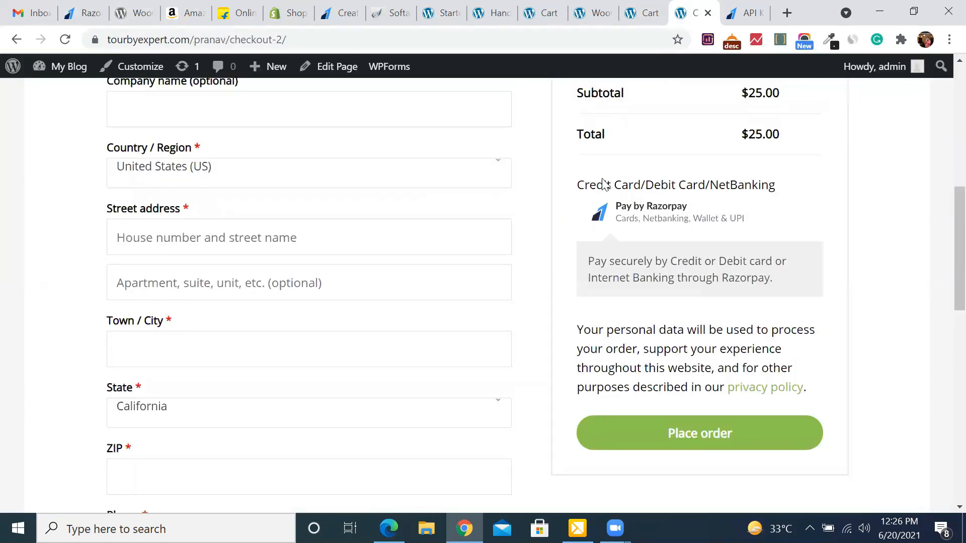
{"action": "scroll", "coordinate": [602, 183], "scroll_direction": "up", "scroll_amount": 10}
{"action": "left_click", "coordinate": [70, 119]}
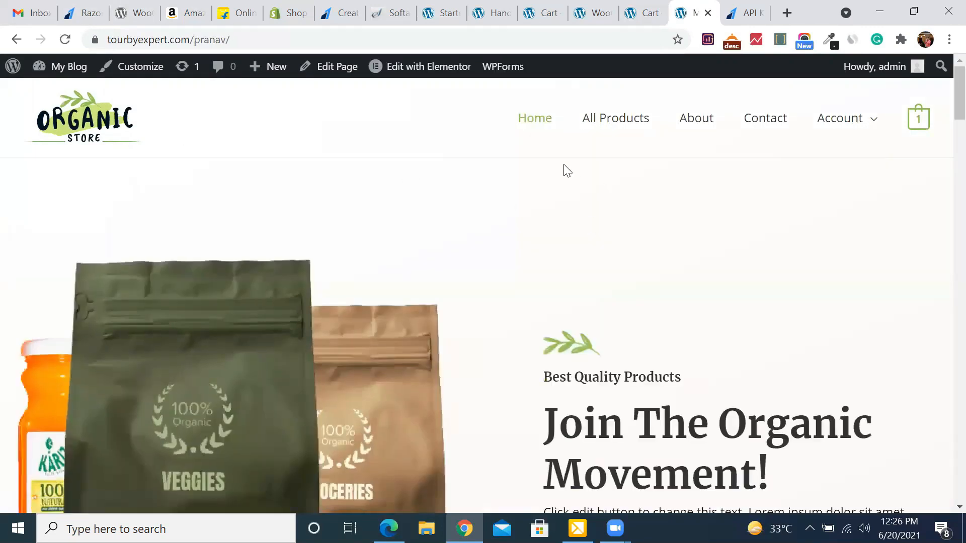
{"action": "mouse_move", "coordinate": [62, 69]}
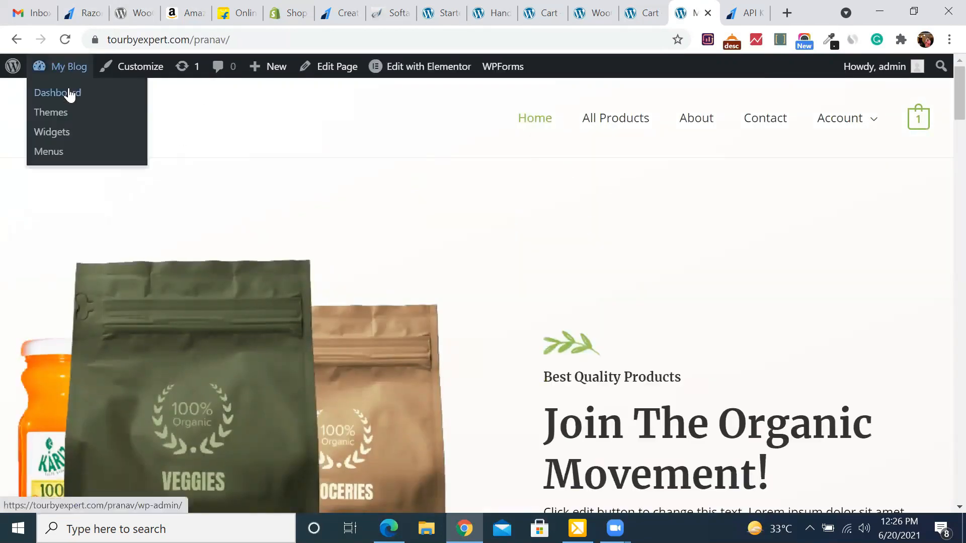
{"action": "left_click", "coordinate": [70, 93]}
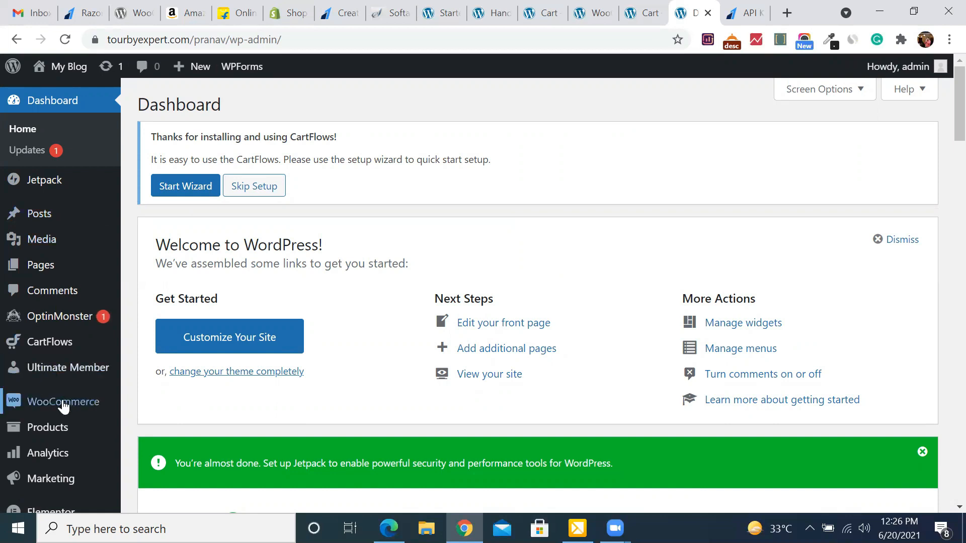
Open the Ultimate Member plugin's dashboard in the WordPress admin and look over its overview page.
{"action": "mouse_move", "coordinate": [83, 406]}
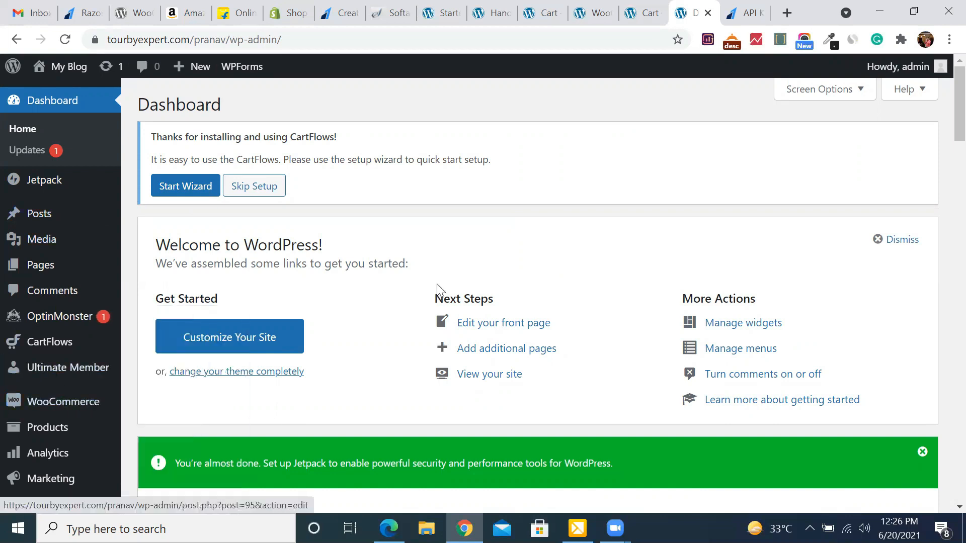
{"action": "mouse_move", "coordinate": [96, 368]}
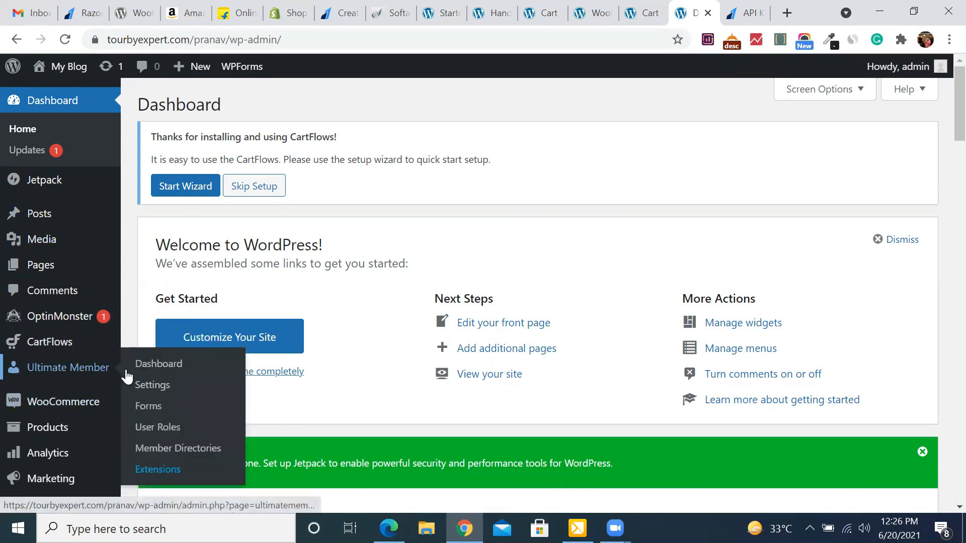
{"action": "left_click", "coordinate": [164, 368]}
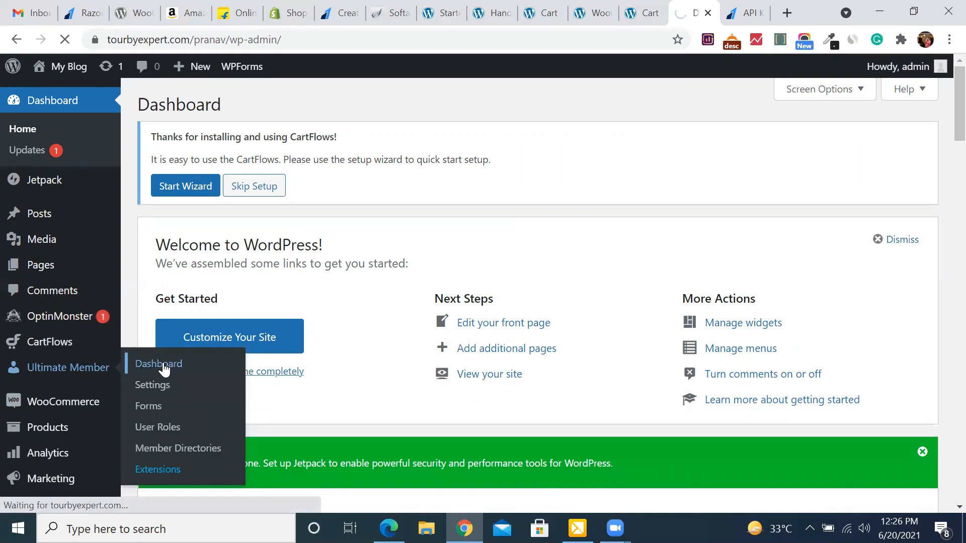
{"action": "scroll", "coordinate": [342, 375], "scroll_direction": "down", "scroll_amount": 4}
{"action": "scroll", "coordinate": [341, 377], "scroll_direction": "up", "scroll_amount": 4}
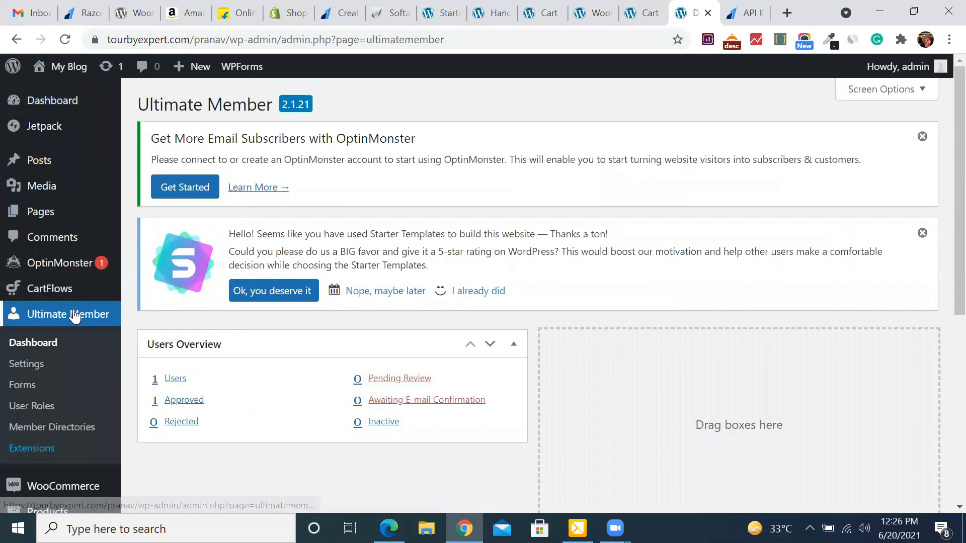
{"action": "left_click", "coordinate": [643, 12]}
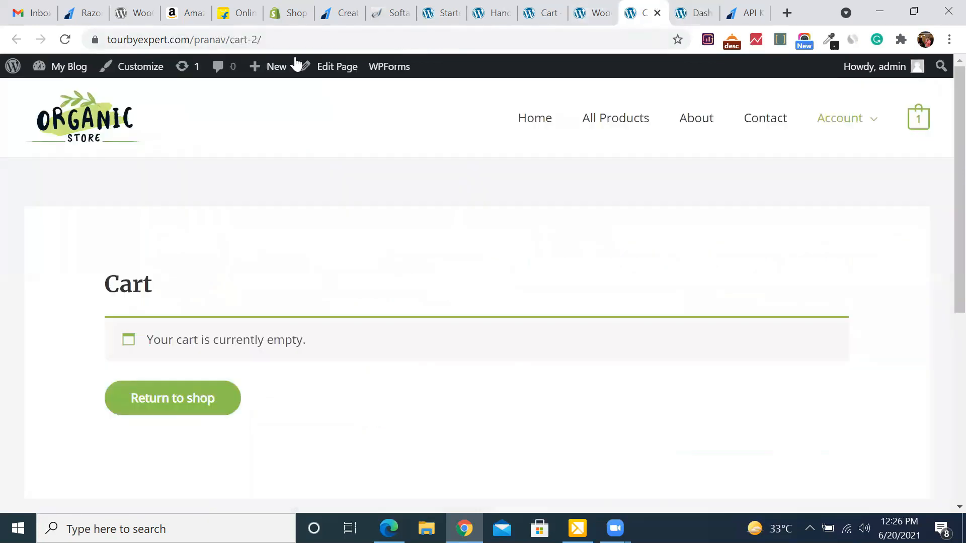
{"action": "left_click_drag", "start_coordinate": [231, 37], "coordinate": [328, 37]}
{"action": "key", "text": "BackSpace"}
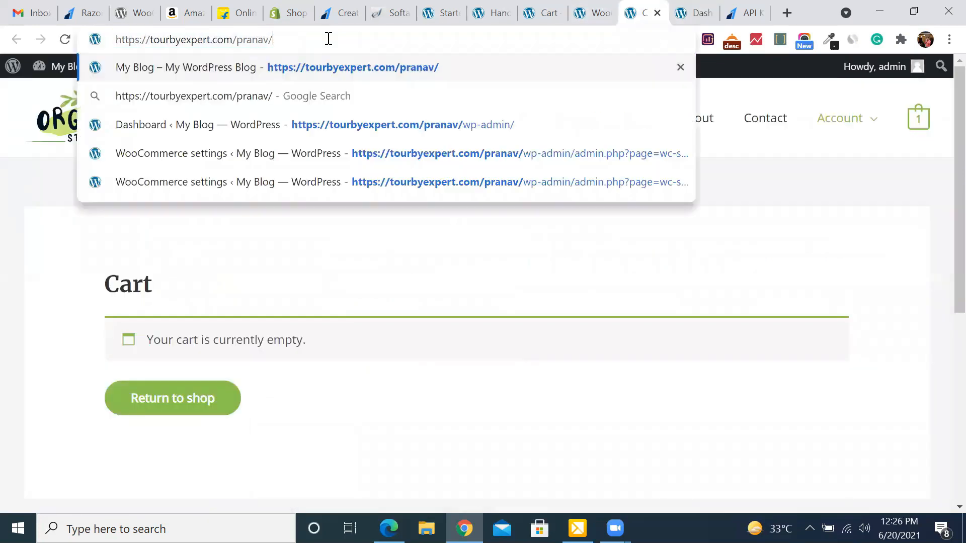
{"action": "key", "text": "Return"}
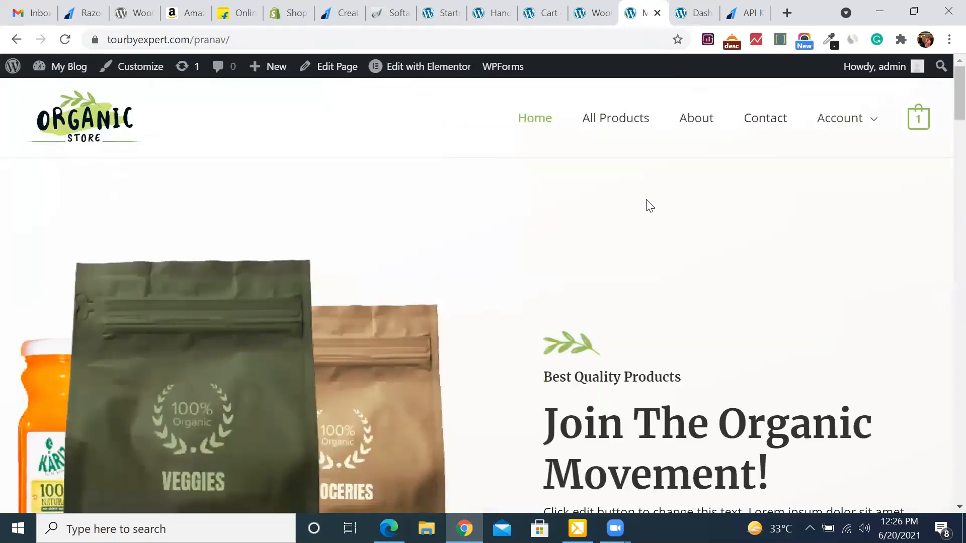
Return to the WordPress admin and open the page for adding new plugins.
{"action": "left_click", "coordinate": [692, 8]}
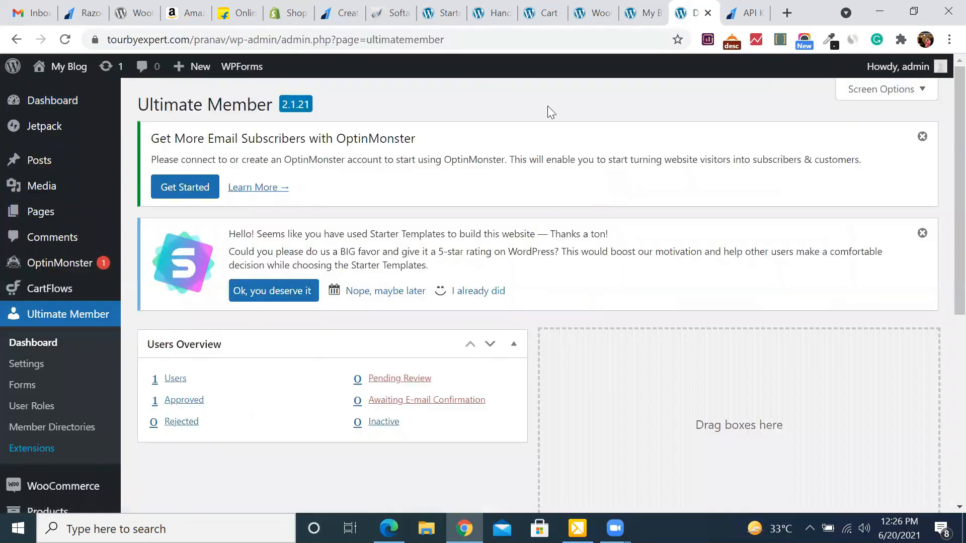
{"action": "scroll", "coordinate": [45, 400], "scroll_direction": "down", "scroll_amount": 5}
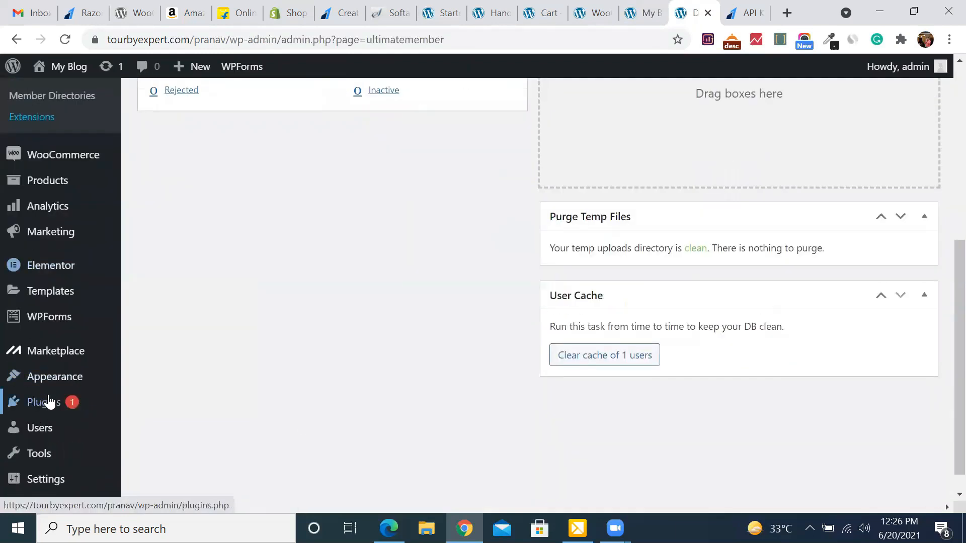
{"action": "mouse_move", "coordinate": [45, 394]}
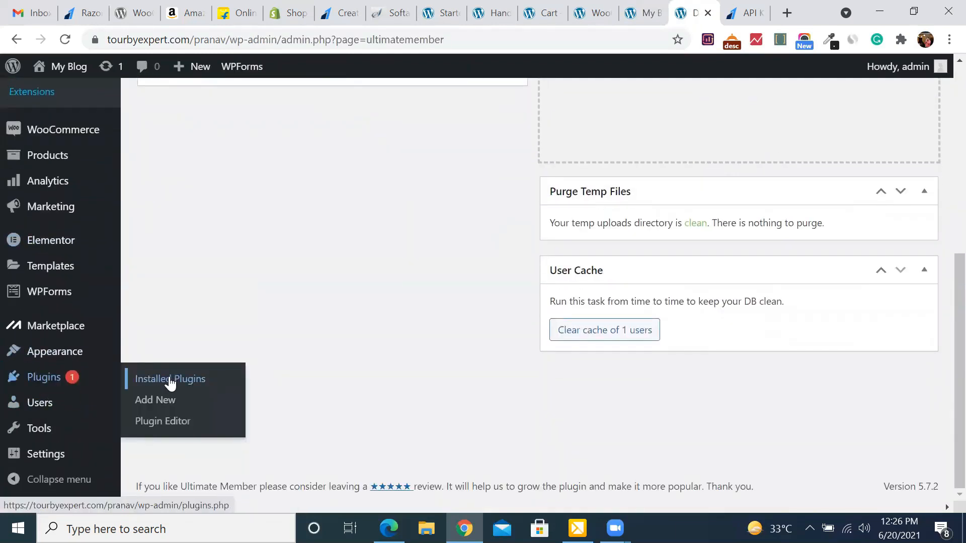
{"action": "left_click", "coordinate": [169, 403]}
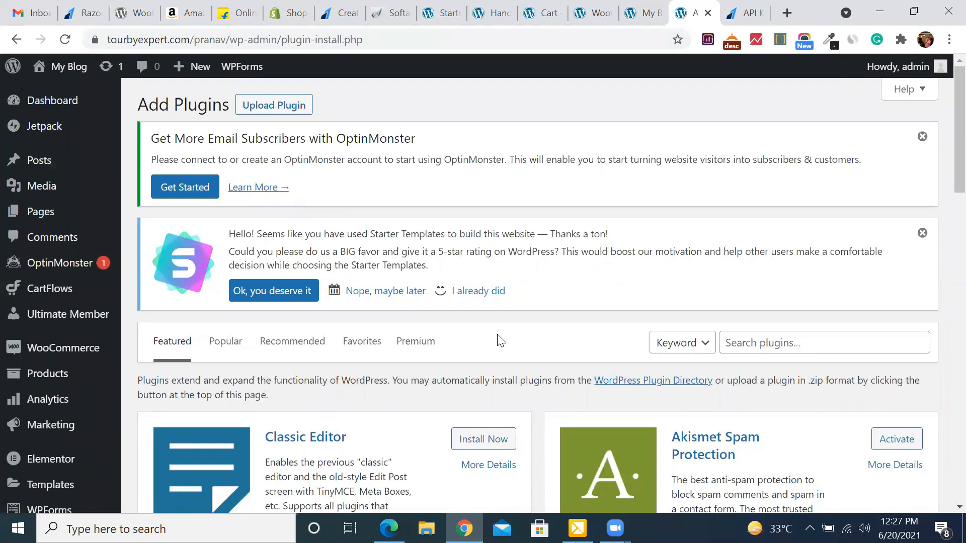
Search the plugin directory for "login popup".
{"action": "scroll", "coordinate": [497, 340], "scroll_direction": "down", "scroll_amount": 2}
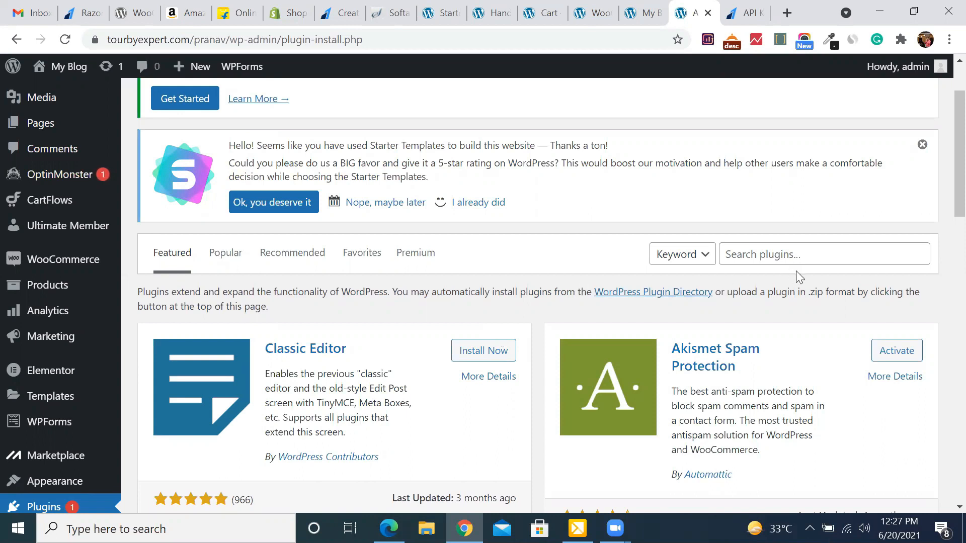
{"action": "left_click", "coordinate": [764, 250]}
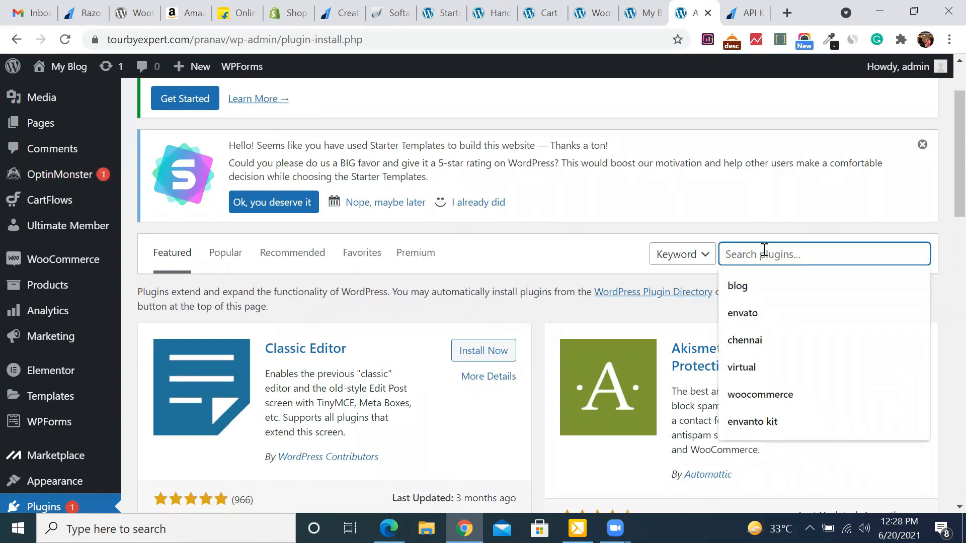
{"action": "type", "text": "login p"}
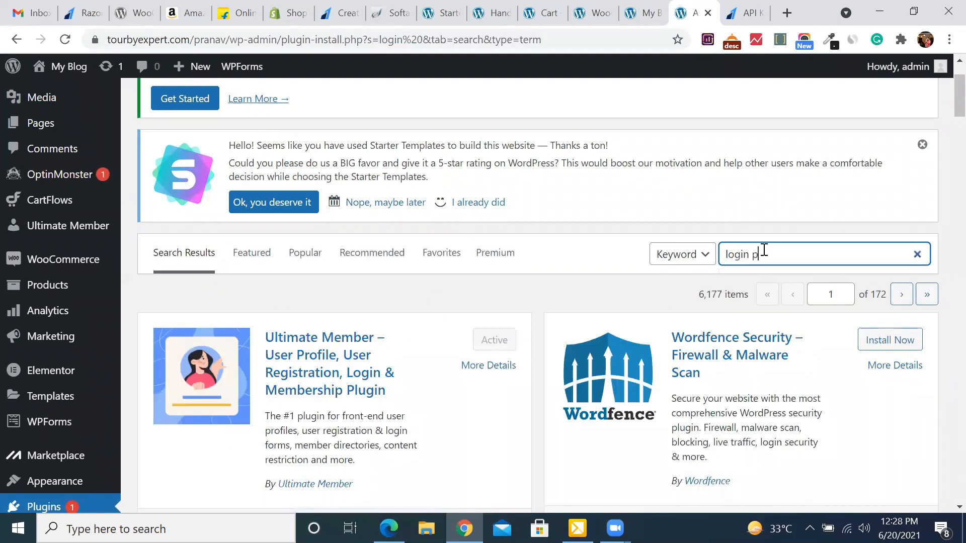
{"action": "type", "text": "opup"}
Examine the login popup plugin results, comparing Login/Signup Popup with the User Registration, ProfilePress, Ultimate Member and popup builder plugins.
{"action": "scroll", "coordinate": [739, 327], "scroll_direction": "down", "scroll_amount": 3}
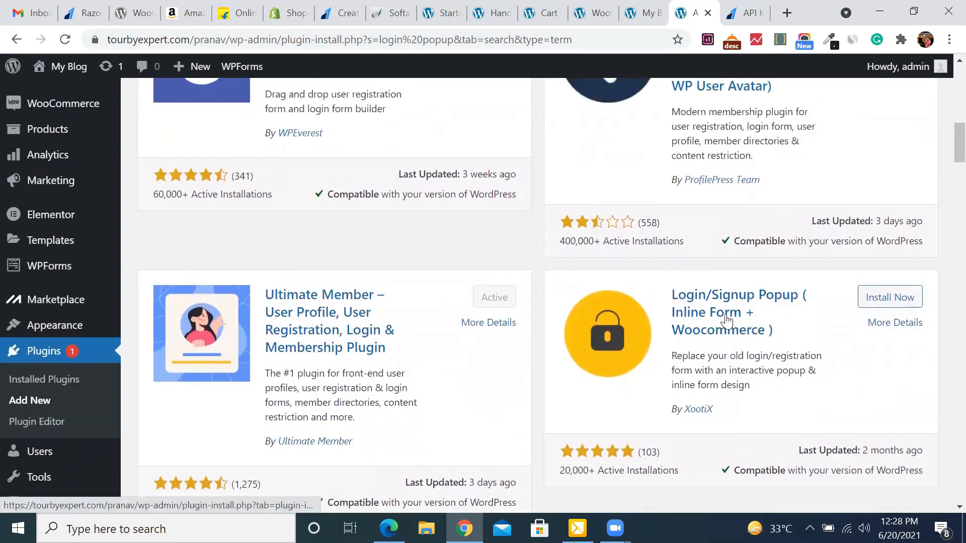
{"action": "scroll", "coordinate": [601, 362], "scroll_direction": "up", "scroll_amount": 2}
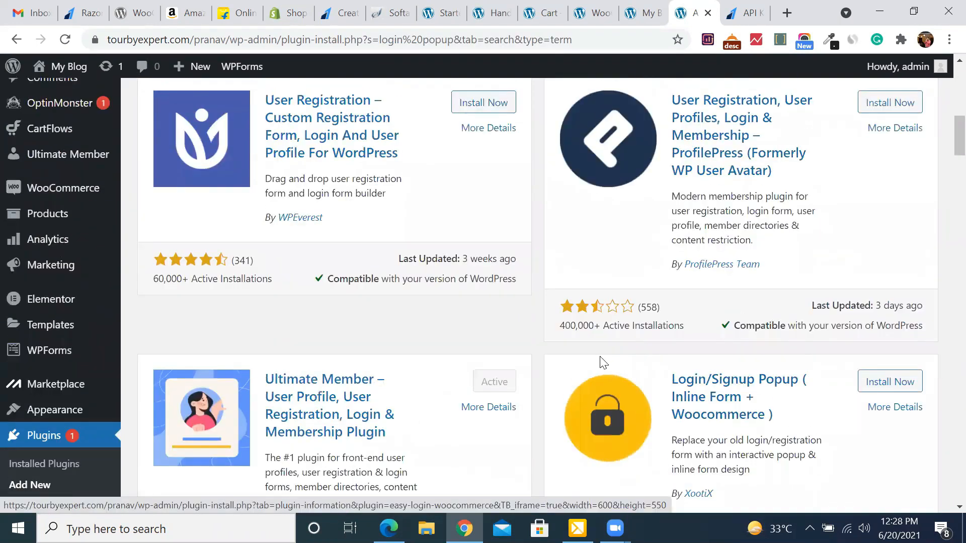
{"action": "scroll", "coordinate": [603, 362], "scroll_direction": "up", "scroll_amount": 1}
{"action": "scroll", "coordinate": [603, 365], "scroll_direction": "down", "scroll_amount": 1}
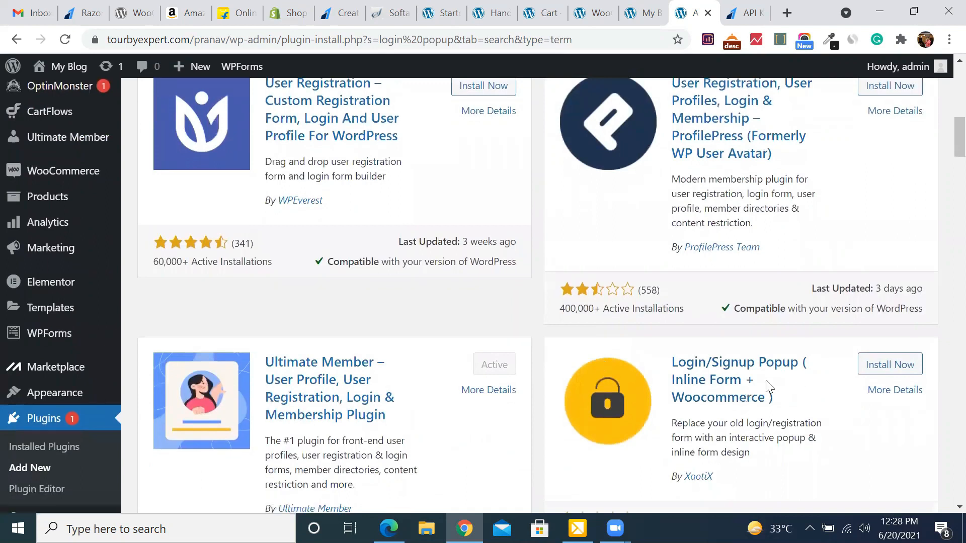
{"action": "scroll", "coordinate": [766, 385], "scroll_direction": "down", "scroll_amount": 3}
{"action": "scroll", "coordinate": [755, 330], "scroll_direction": "down", "scroll_amount": 2}
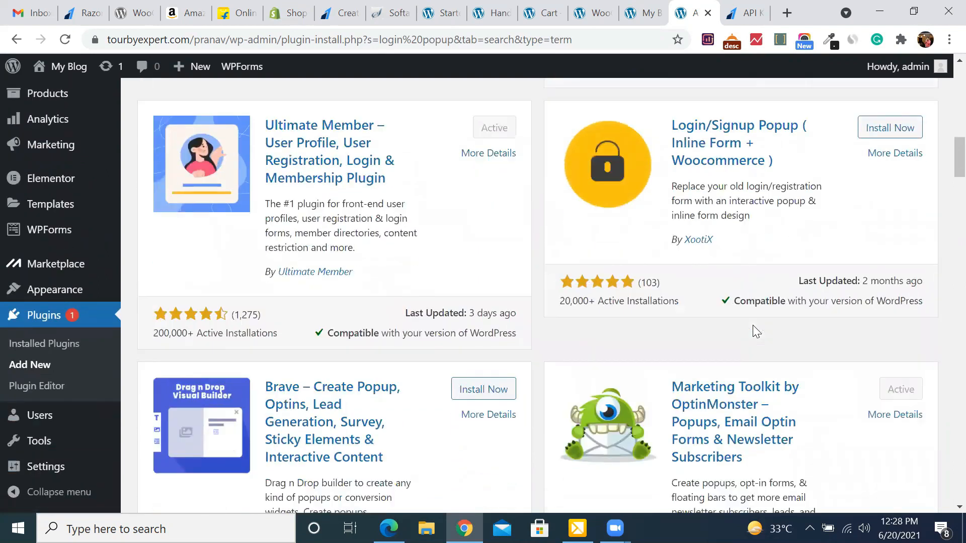
{"action": "scroll", "coordinate": [753, 326], "scroll_direction": "up", "scroll_amount": 5}
{"action": "scroll", "coordinate": [757, 332], "scroll_direction": "up", "scroll_amount": 1}
{"action": "scroll", "coordinate": [734, 478], "scroll_direction": "down", "scroll_amount": 3}
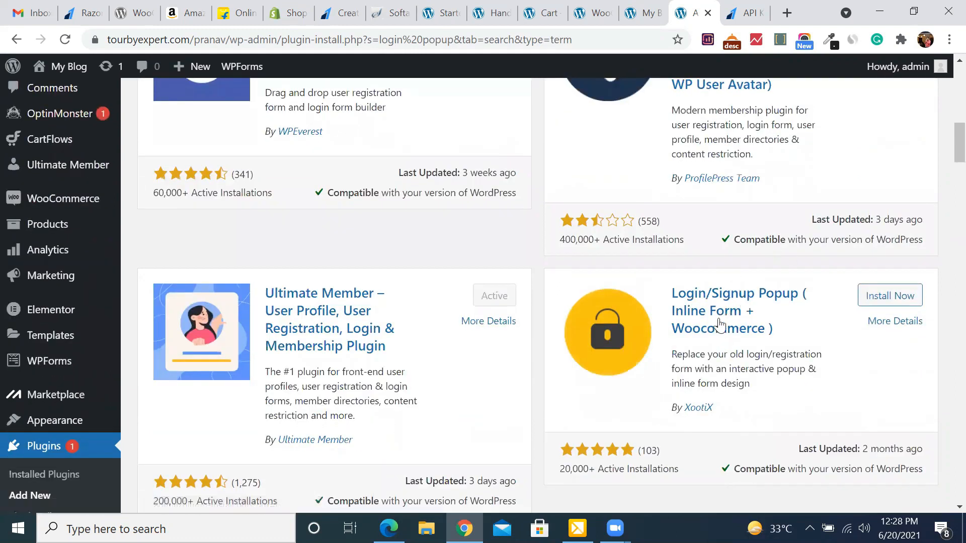
{"action": "scroll", "coordinate": [720, 326], "scroll_direction": "up", "scroll_amount": 4}
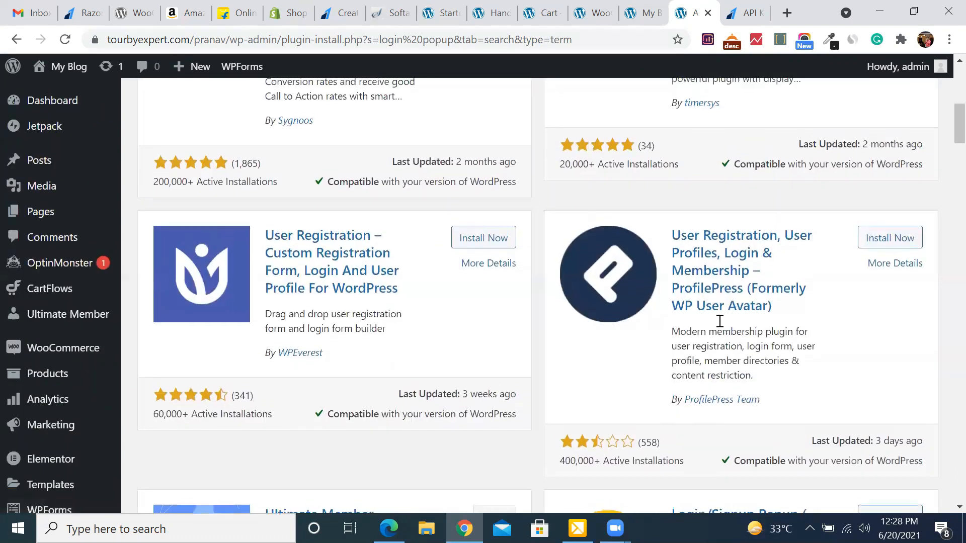
{"action": "scroll", "coordinate": [719, 326], "scroll_direction": "up", "scroll_amount": 1}
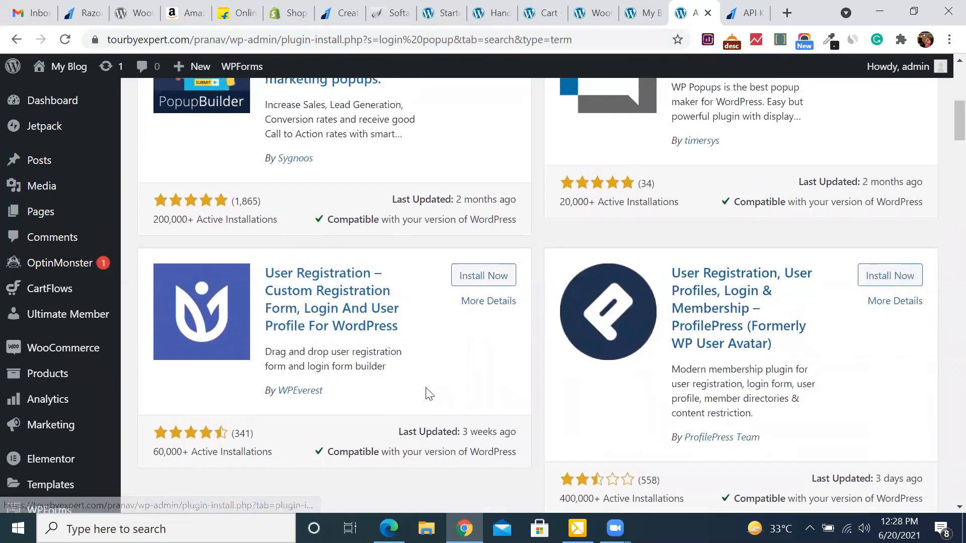
{"action": "scroll", "coordinate": [322, 338], "scroll_direction": "up", "scroll_amount": 2}
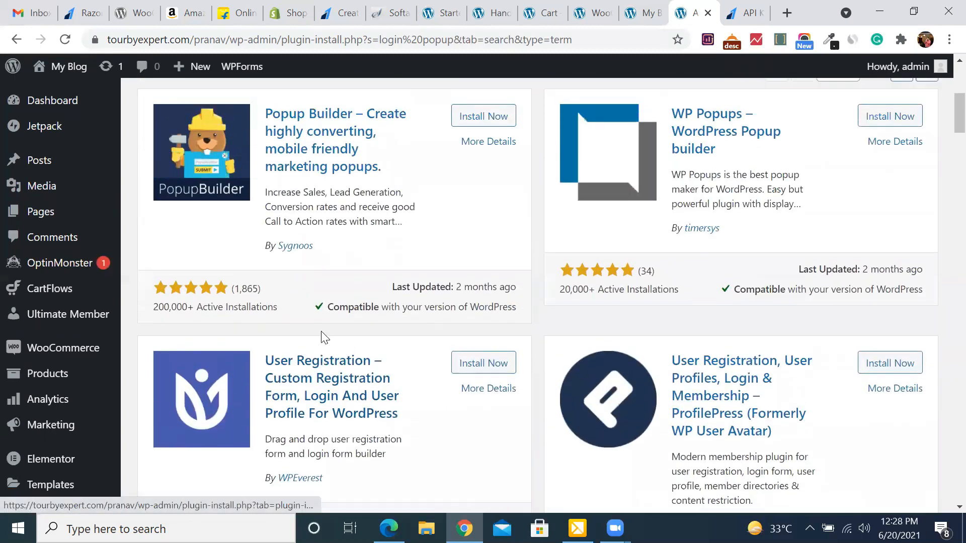
{"action": "scroll", "coordinate": [321, 331], "scroll_direction": "up", "scroll_amount": 1}
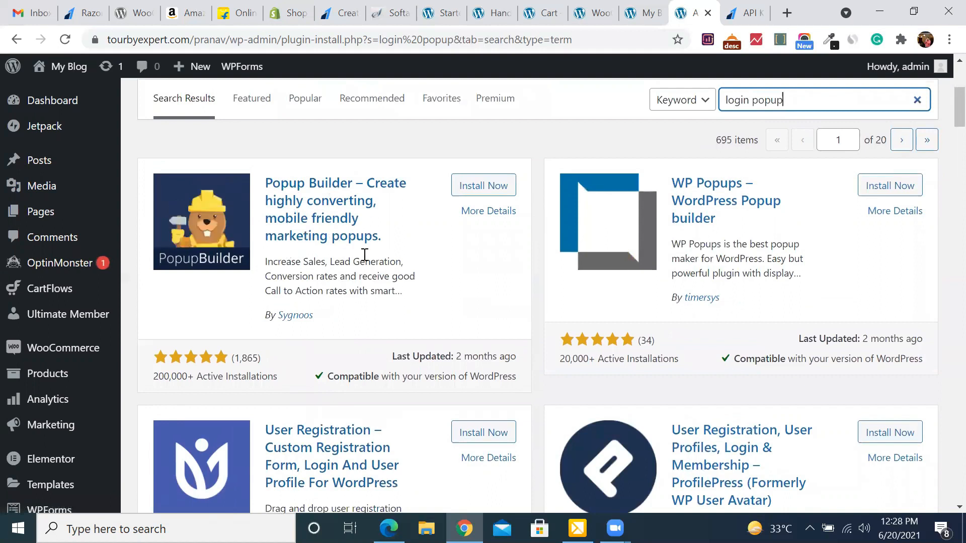
Refine the plugin search to "login popup woocommerce" and open the details of the User Registration plugin by WPEverest.
{"action": "scroll", "coordinate": [345, 425], "scroll_direction": "down", "scroll_amount": 1}
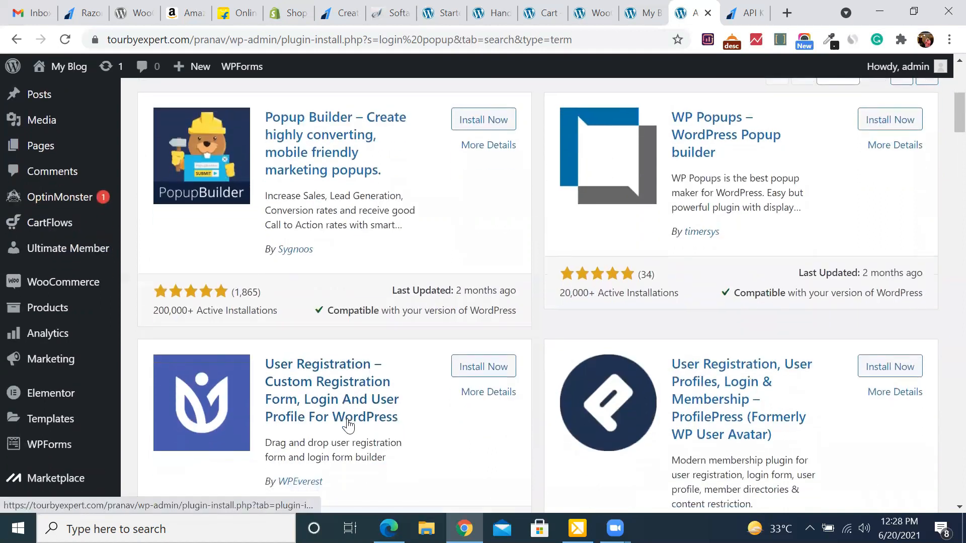
{"action": "type", "text": "woocommerce"}
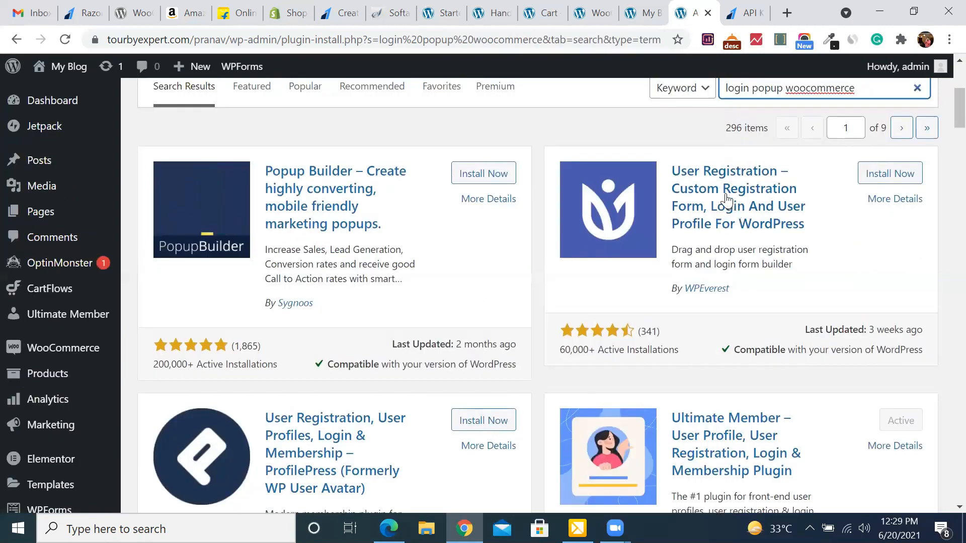
{"action": "left_click", "coordinate": [726, 199]}
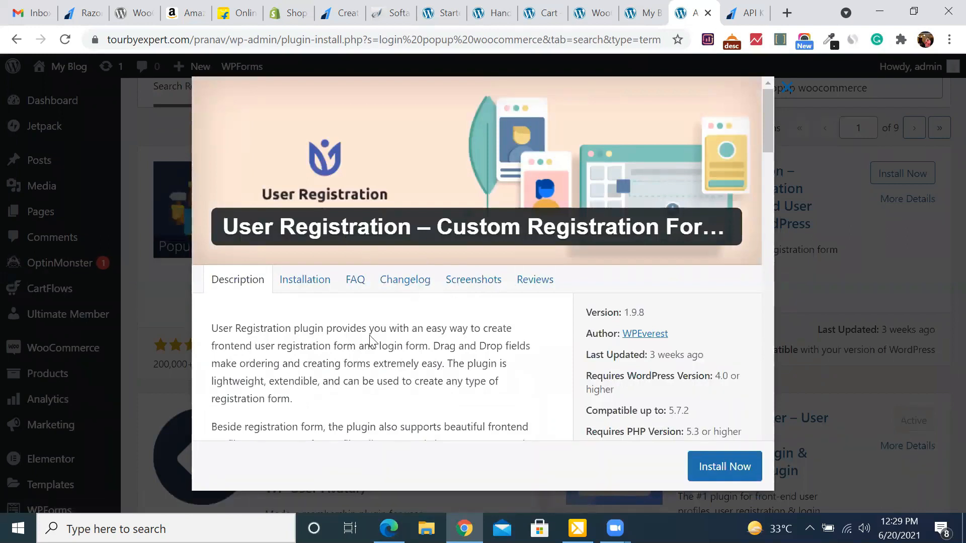
Read the User Registration plugin's description, ratings and Features And Options list.
{"action": "scroll", "coordinate": [371, 341], "scroll_direction": "down", "scroll_amount": 7}
{"action": "scroll", "coordinate": [371, 341], "scroll_direction": "down", "scroll_amount": 3}
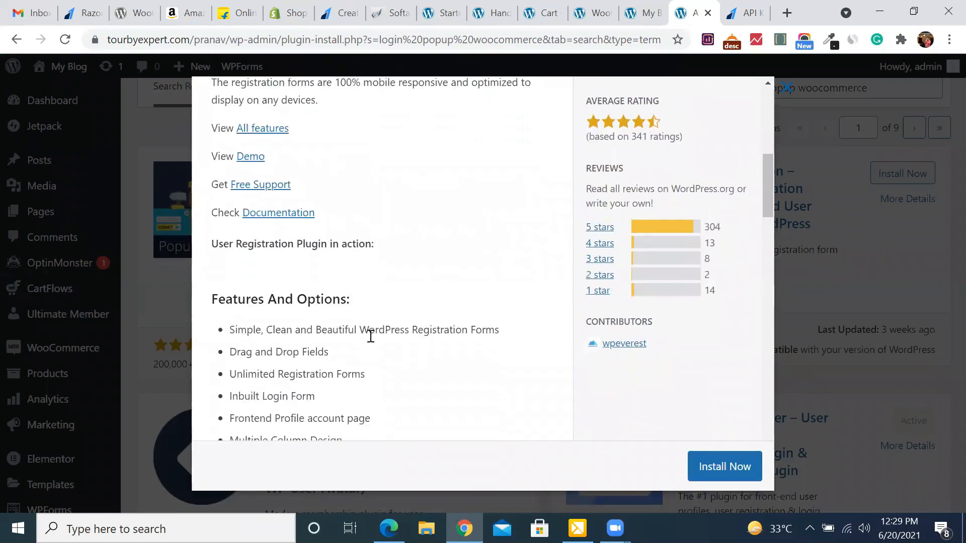
{"action": "scroll", "coordinate": [371, 336], "scroll_direction": "down", "scroll_amount": 1}
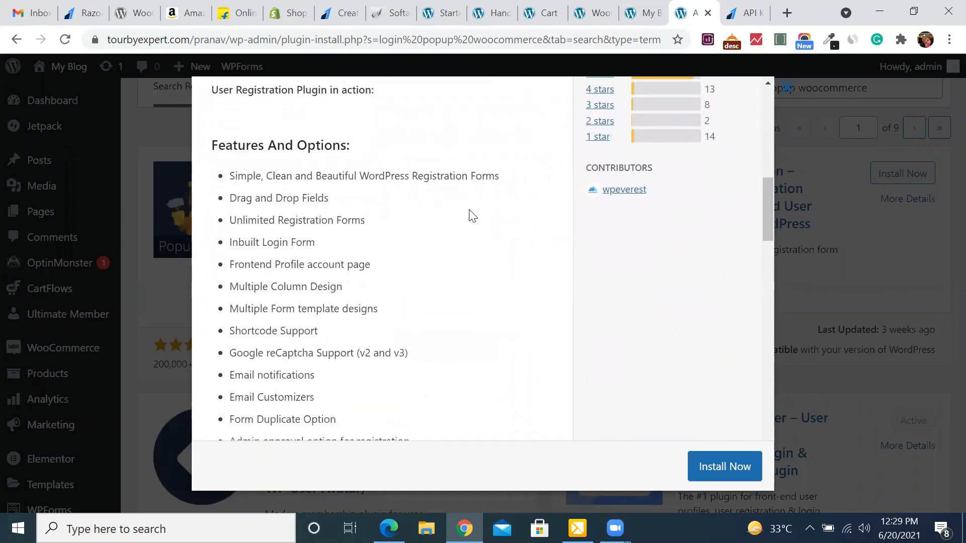
{"action": "left_click_drag", "start_coordinate": [495, 176], "coordinate": [216, 174]}
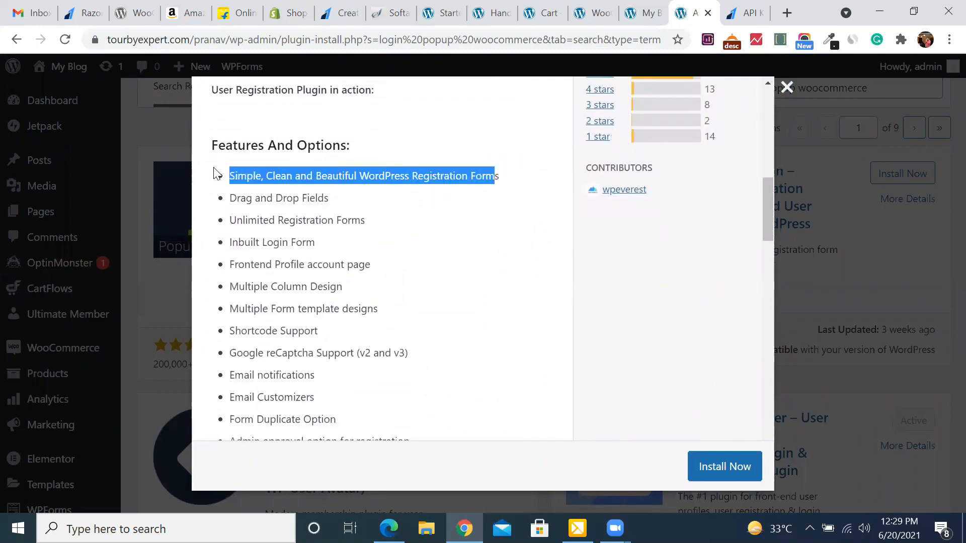
{"action": "scroll", "coordinate": [410, 308], "scroll_direction": "down", "scroll_amount": 1}
{"action": "scroll", "coordinate": [412, 309], "scroll_direction": "down", "scroll_amount": 1}
{"action": "scroll", "coordinate": [412, 309], "scroll_direction": "up", "scroll_amount": 1}
{"action": "scroll", "coordinate": [412, 308], "scroll_direction": "down", "scroll_amount": 1}
{"action": "scroll", "coordinate": [412, 309], "scroll_direction": "up", "scroll_amount": 1}
{"action": "scroll", "coordinate": [412, 308], "scroll_direction": "down", "scroll_amount": 3}
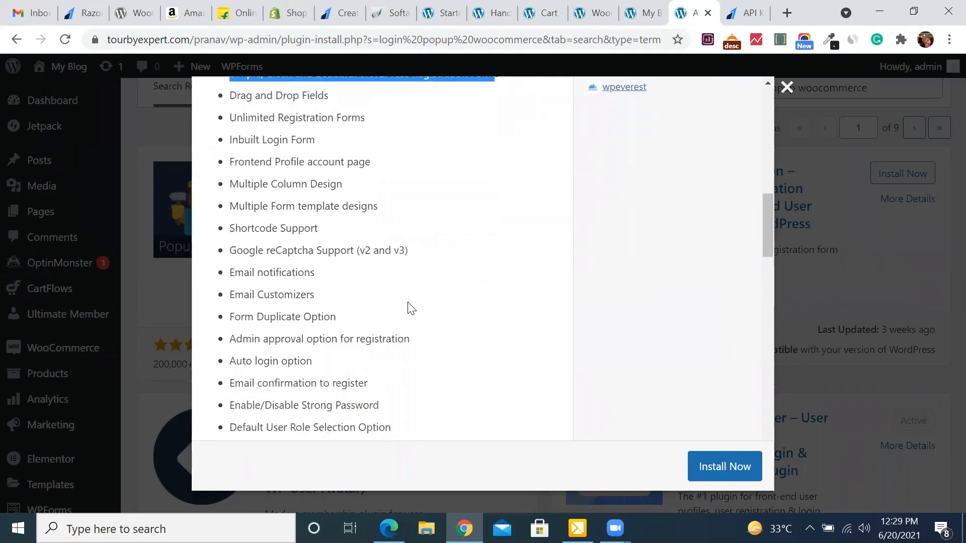
Read the rest of the User Registration plugin's features and its Premium Addons, especially WooCommerce Integration, and close the plugin details.
{"action": "scroll", "coordinate": [412, 308], "scroll_direction": "down", "scroll_amount": 3}
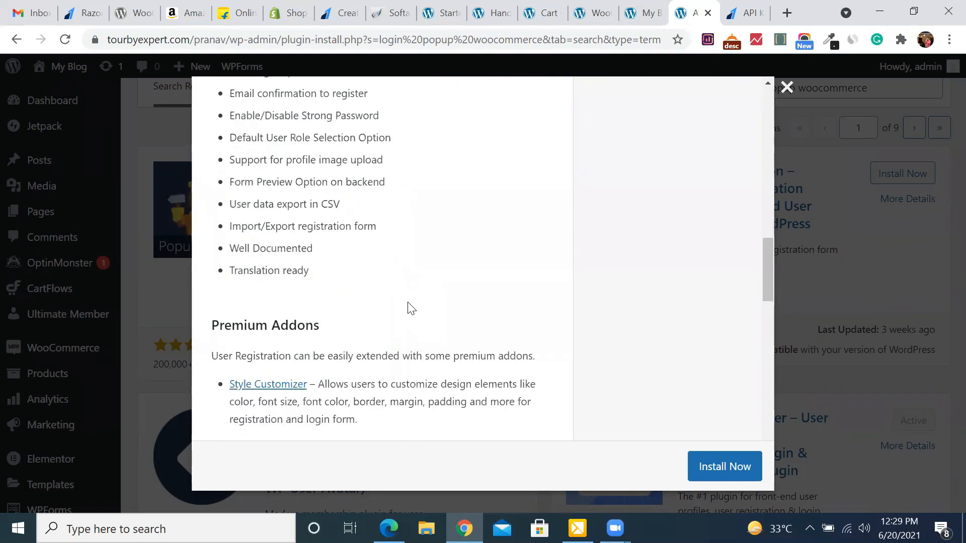
{"action": "scroll", "coordinate": [411, 307], "scroll_direction": "down", "scroll_amount": 5}
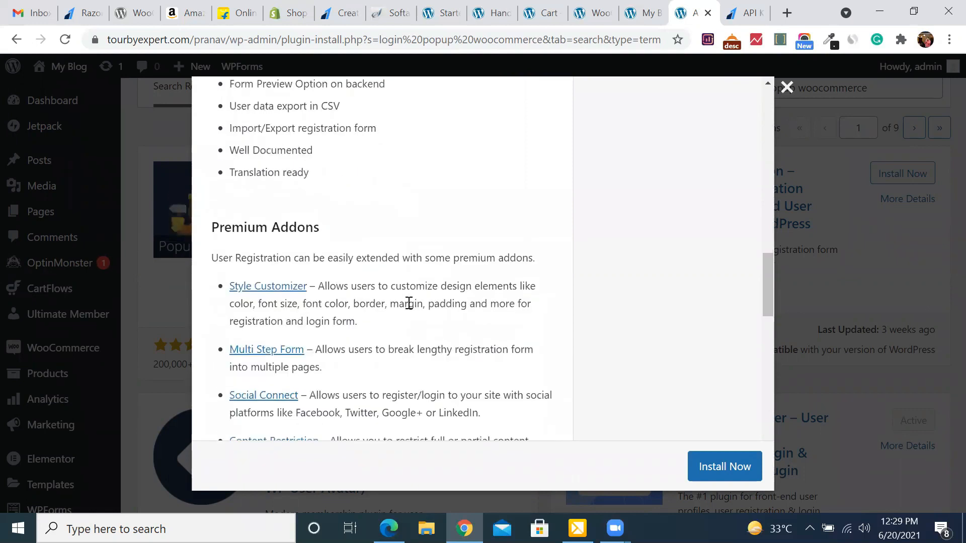
{"action": "scroll", "coordinate": [409, 304], "scroll_direction": "down", "scroll_amount": 2}
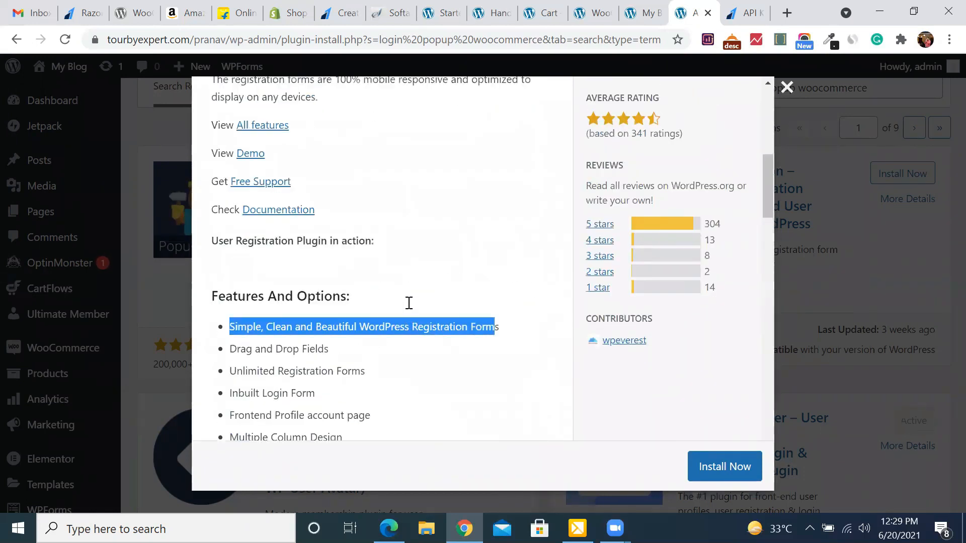
{"action": "left_click_drag", "start_coordinate": [524, 329], "coordinate": [231, 278]}
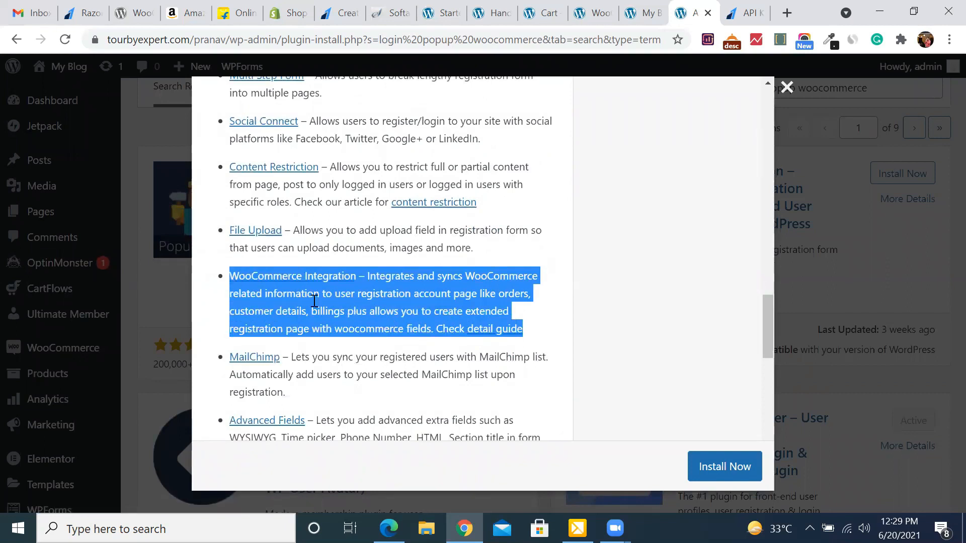
{"action": "left_click", "coordinate": [624, 297]}
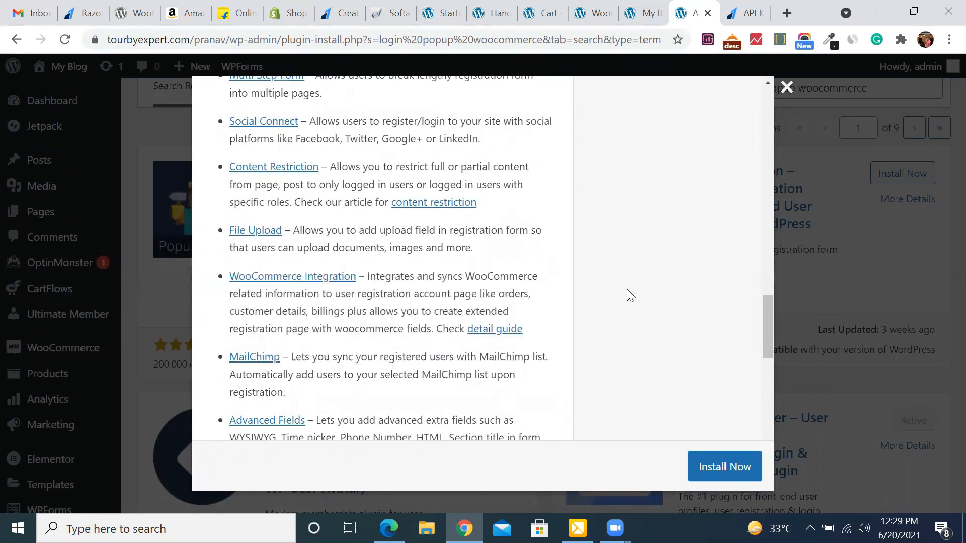
{"action": "left_click", "coordinate": [788, 93]}
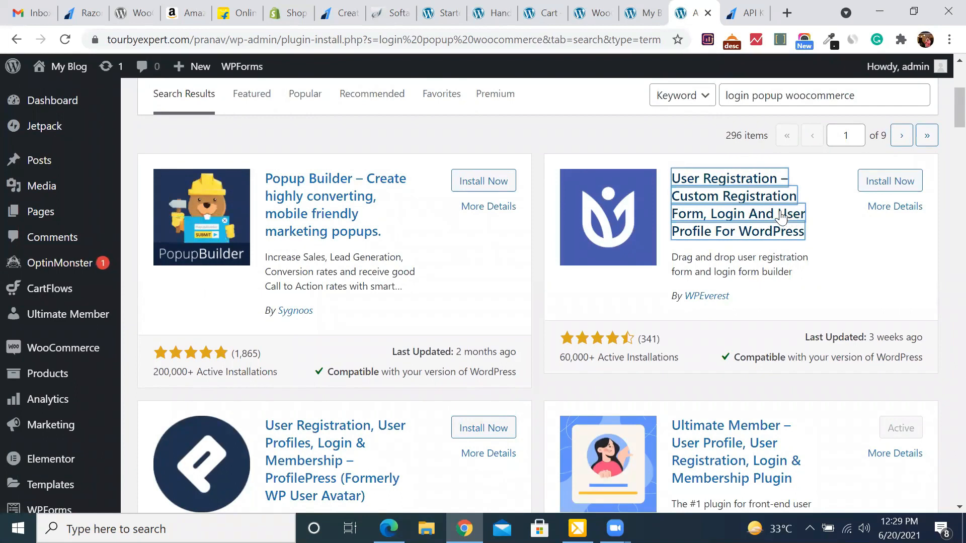
Compare the User Registration entry by WPEverest with the Ultimate Member entry in the search results.
{"action": "scroll", "coordinate": [697, 347], "scroll_direction": "down", "scroll_amount": 1}
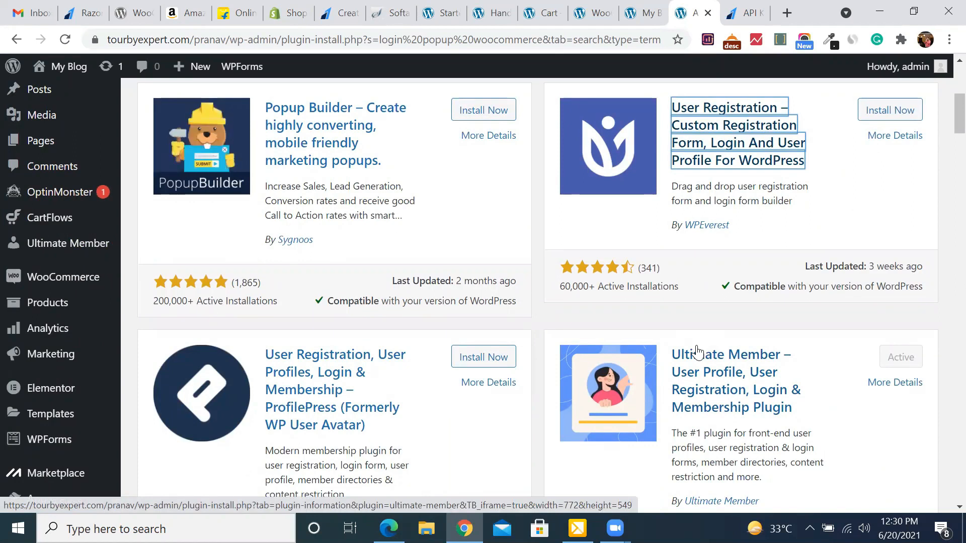
{"action": "left_click_drag", "start_coordinate": [739, 227], "coordinate": [683, 222]}
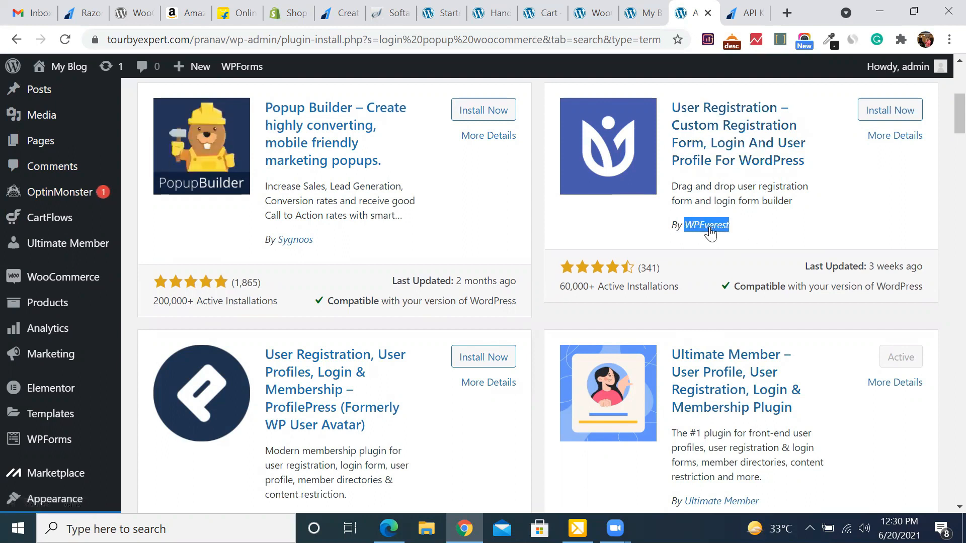
{"action": "scroll", "coordinate": [740, 250], "scroll_direction": "down", "scroll_amount": 4}
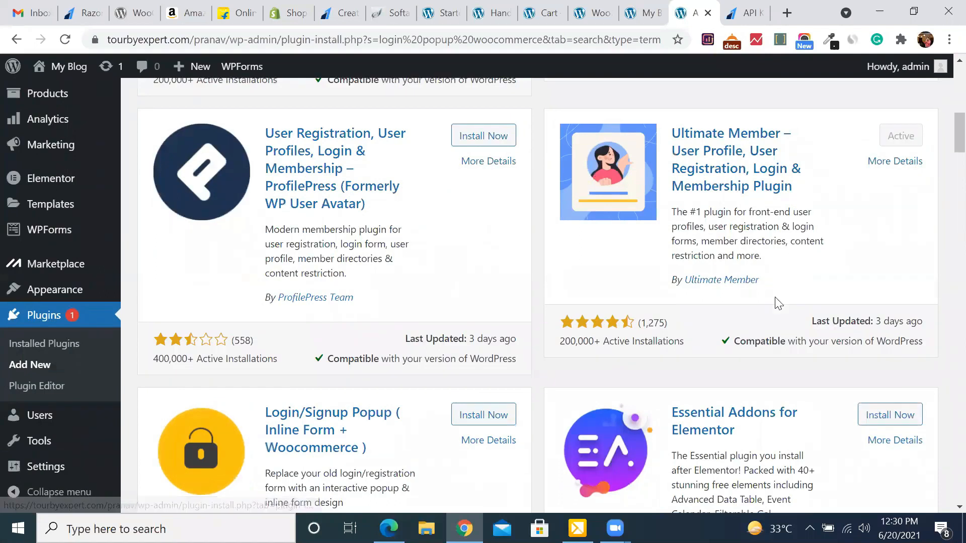
{"action": "left_click_drag", "start_coordinate": [759, 280], "coordinate": [694, 282]}
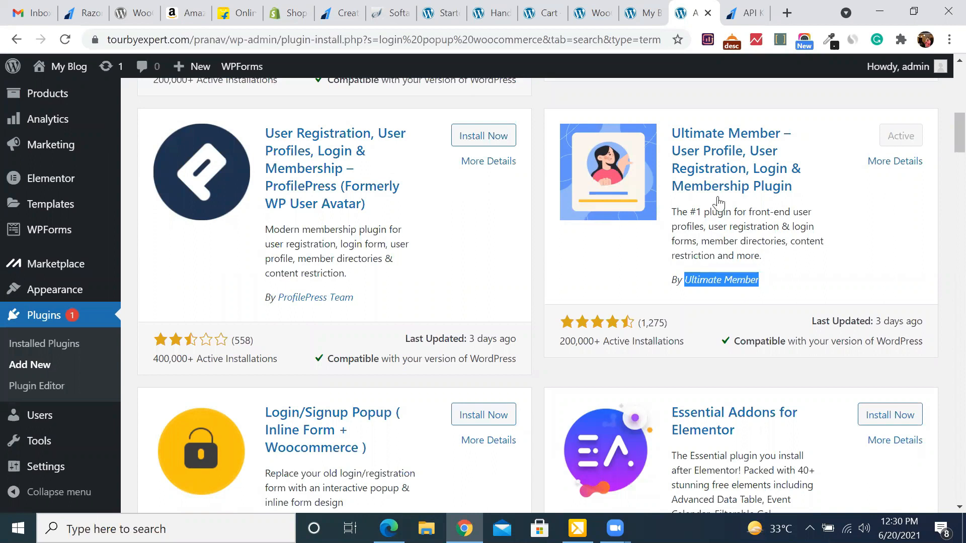
{"action": "scroll", "coordinate": [718, 203], "scroll_direction": "up", "scroll_amount": 5}
{"action": "scroll", "coordinate": [718, 201], "scroll_direction": "down", "scroll_amount": 5}
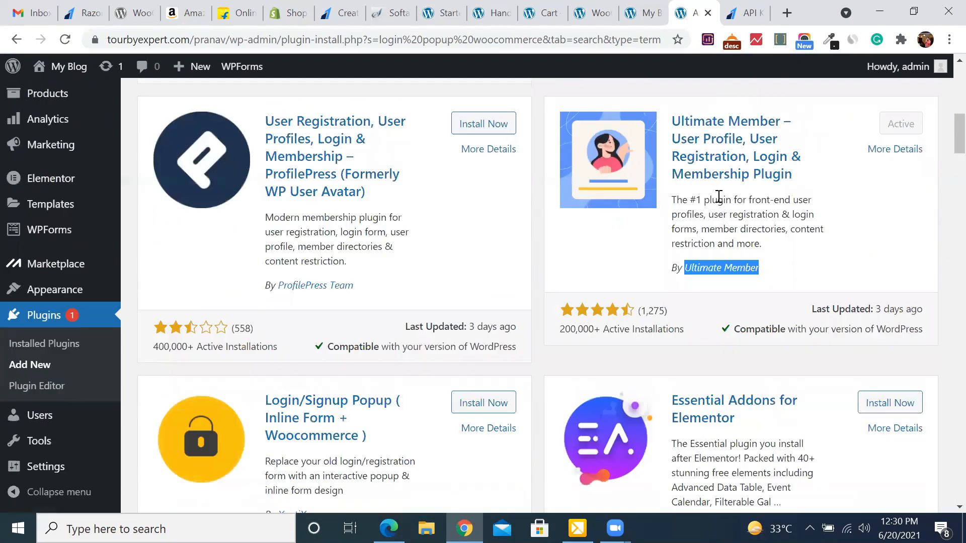
Open the Ultimate Member plugin's details and read its description and installation instructions.
{"action": "left_click", "coordinate": [719, 180]}
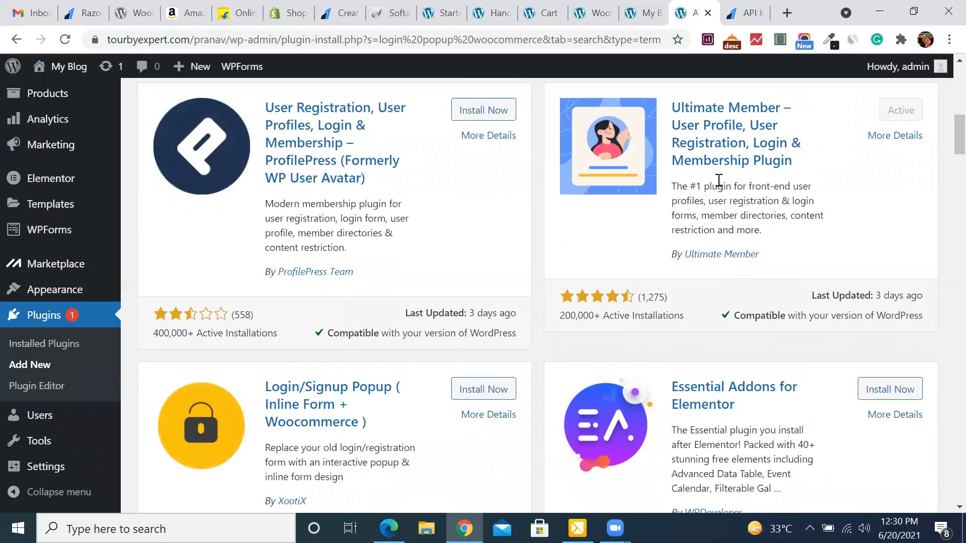
{"action": "left_click", "coordinate": [712, 144]}
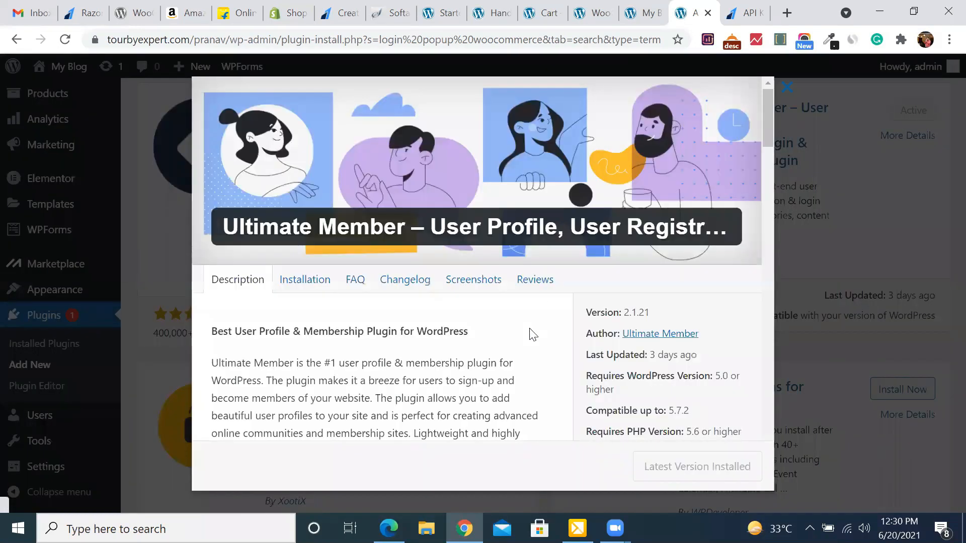
{"action": "scroll", "coordinate": [532, 334], "scroll_direction": "down", "scroll_amount": 2}
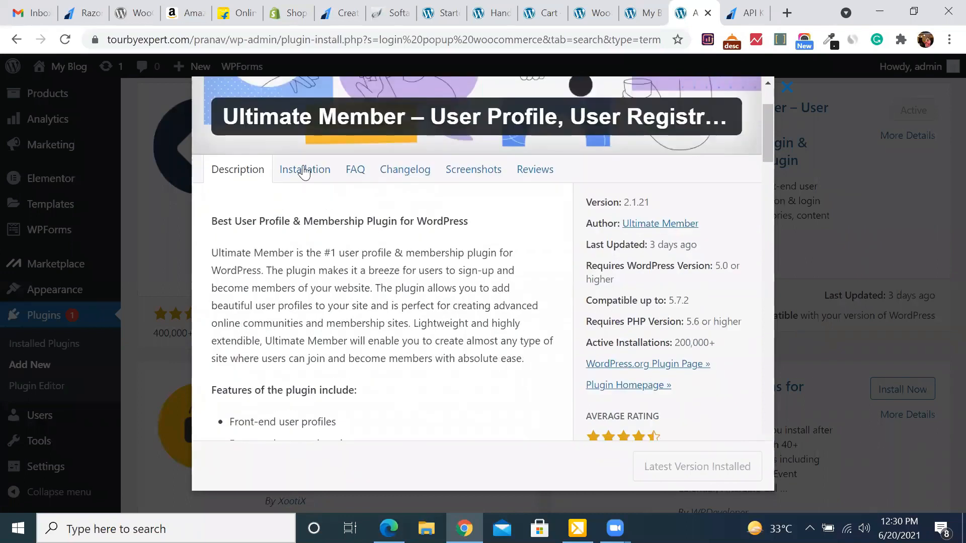
{"action": "left_click", "coordinate": [303, 170]}
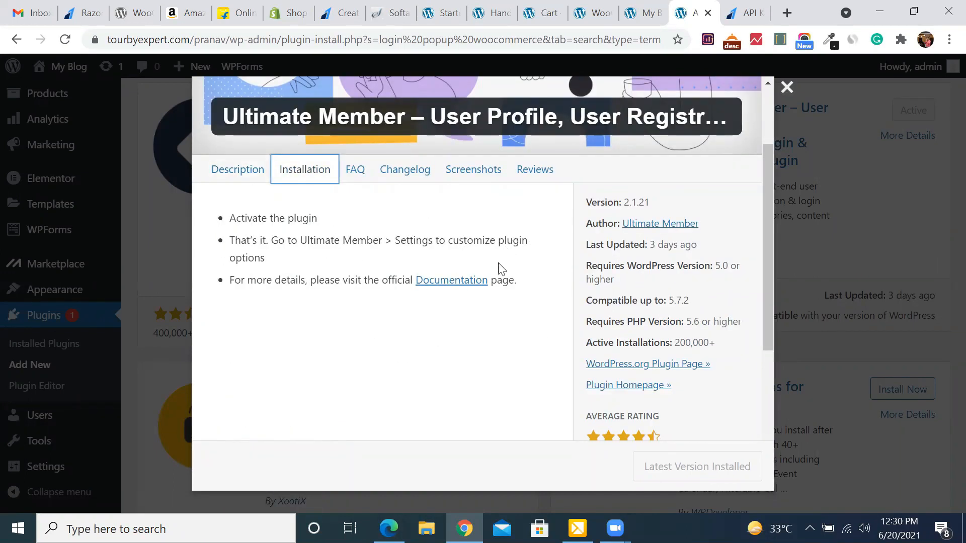
Examine the Ultimate Member plugin's screenshots of the profile, login, registration and settings pages, and close the plugin details.
{"action": "left_click", "coordinate": [466, 173]}
{"action": "scroll", "coordinate": [398, 333], "scroll_direction": "down", "scroll_amount": 6}
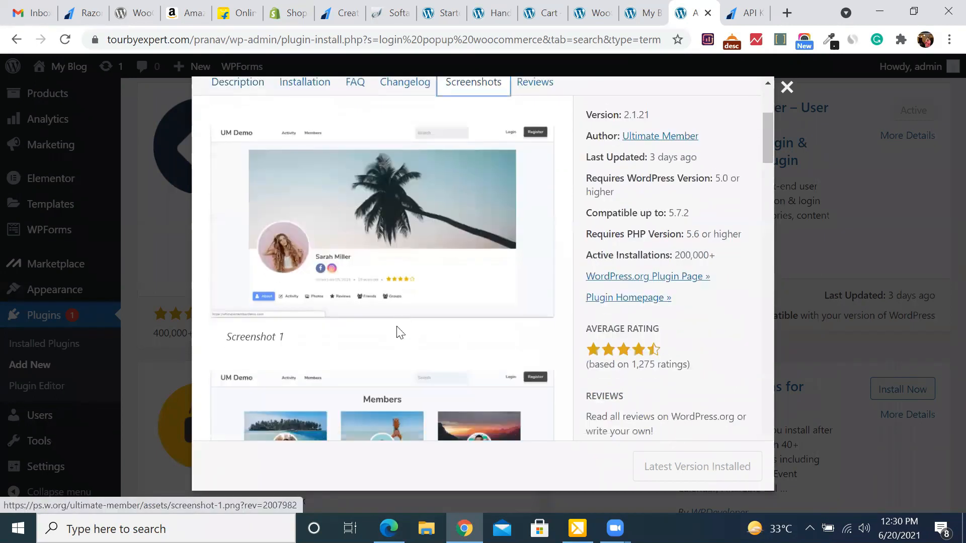
{"action": "scroll", "coordinate": [398, 333], "scroll_direction": "down", "scroll_amount": 10}
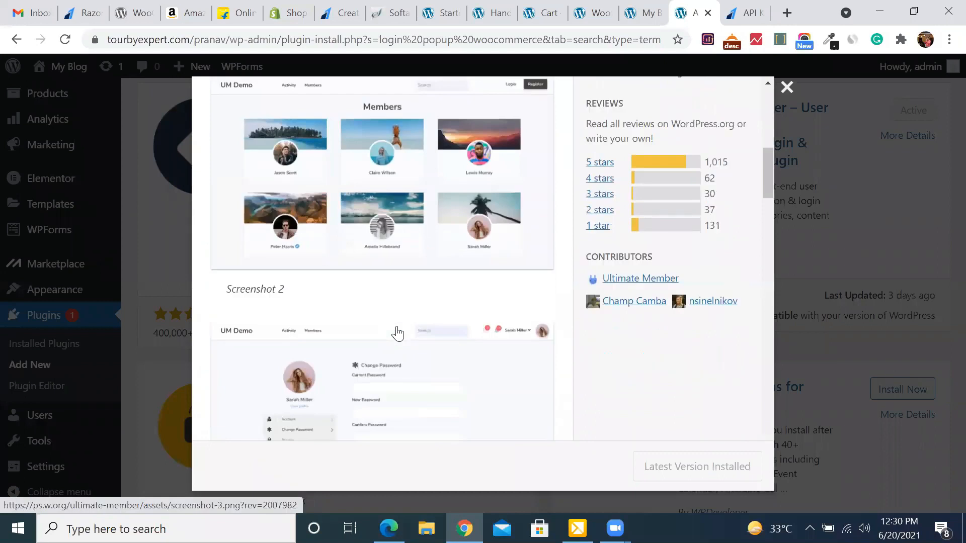
{"action": "scroll", "coordinate": [398, 333], "scroll_direction": "down", "scroll_amount": 14}
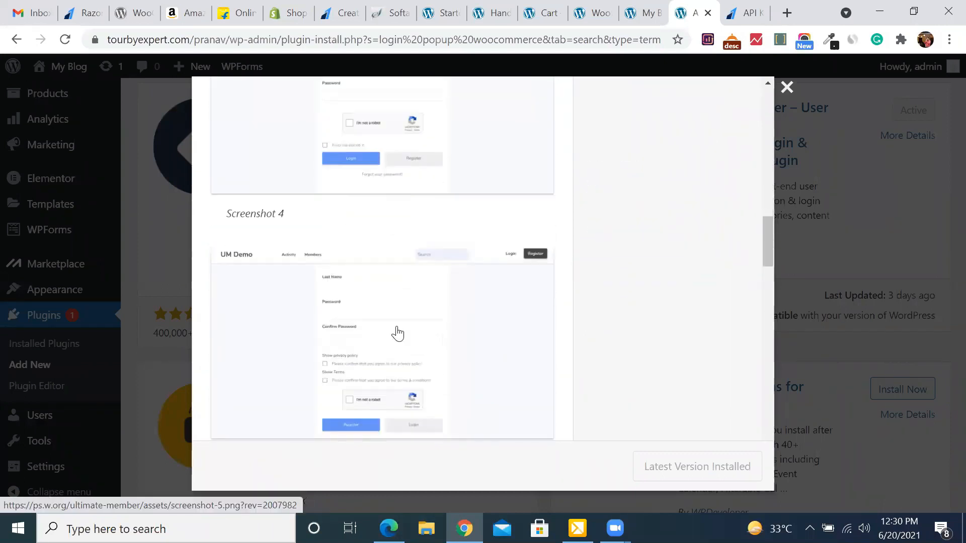
{"action": "scroll", "coordinate": [398, 333], "scroll_direction": "down", "scroll_amount": 14}
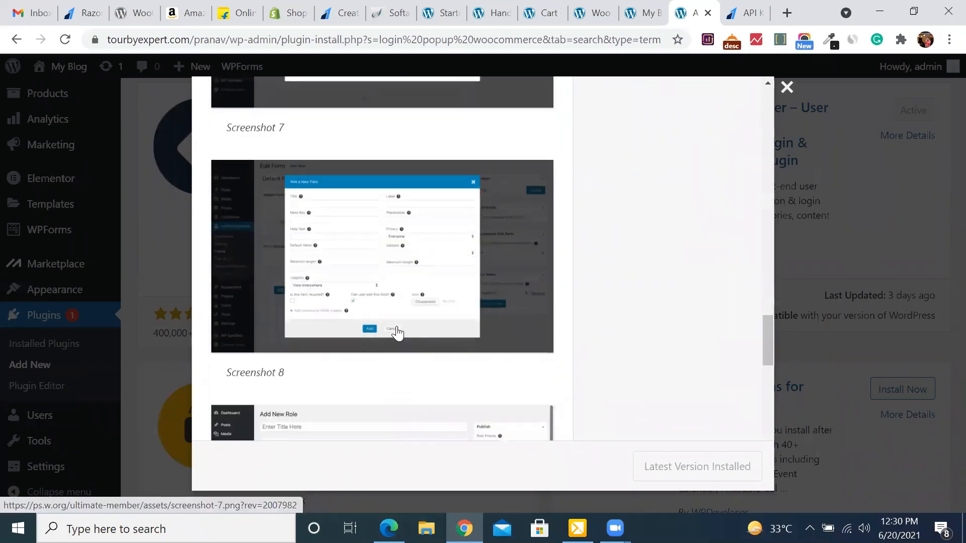
{"action": "scroll", "coordinate": [398, 333], "scroll_direction": "down", "scroll_amount": 10}
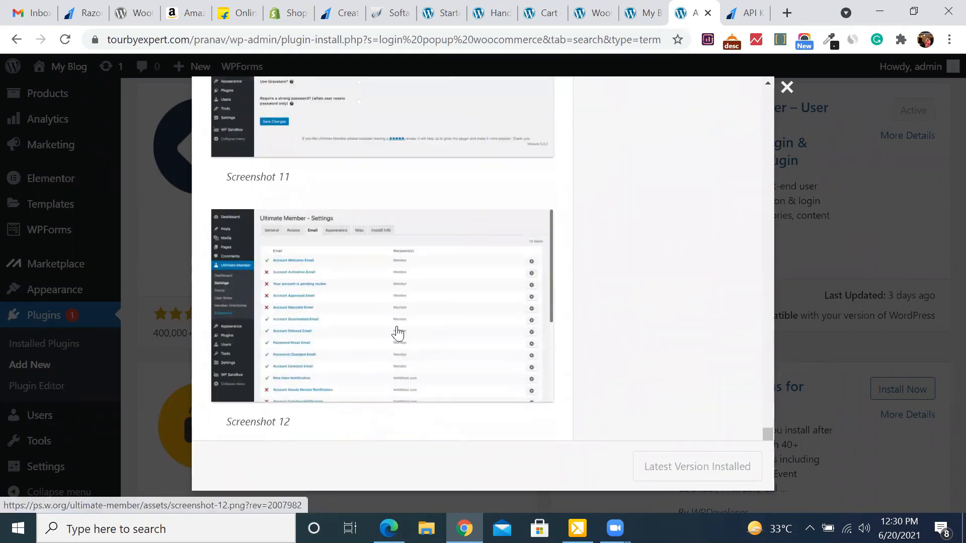
{"action": "scroll", "coordinate": [397, 333], "scroll_direction": "up", "scroll_amount": 20}
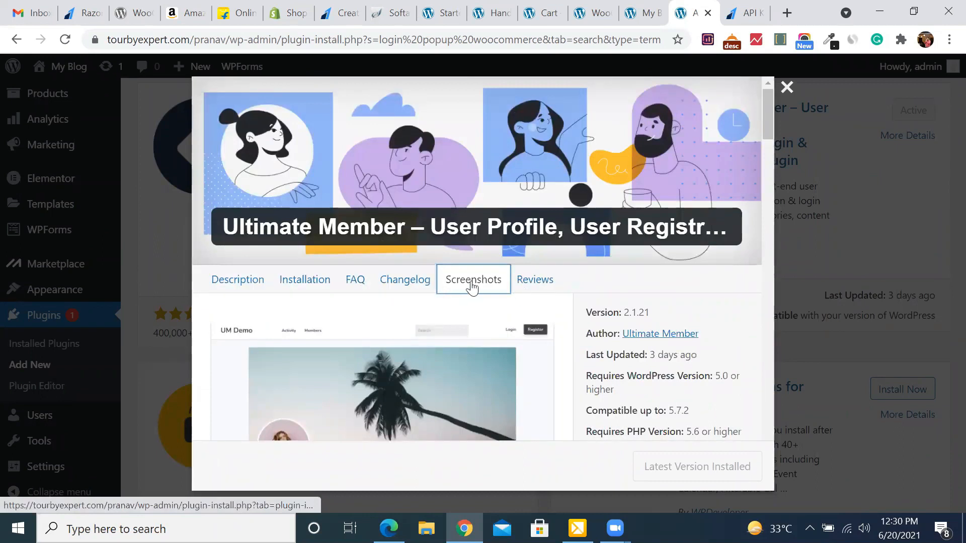
{"action": "scroll", "coordinate": [449, 384], "scroll_direction": "down", "scroll_amount": 5}
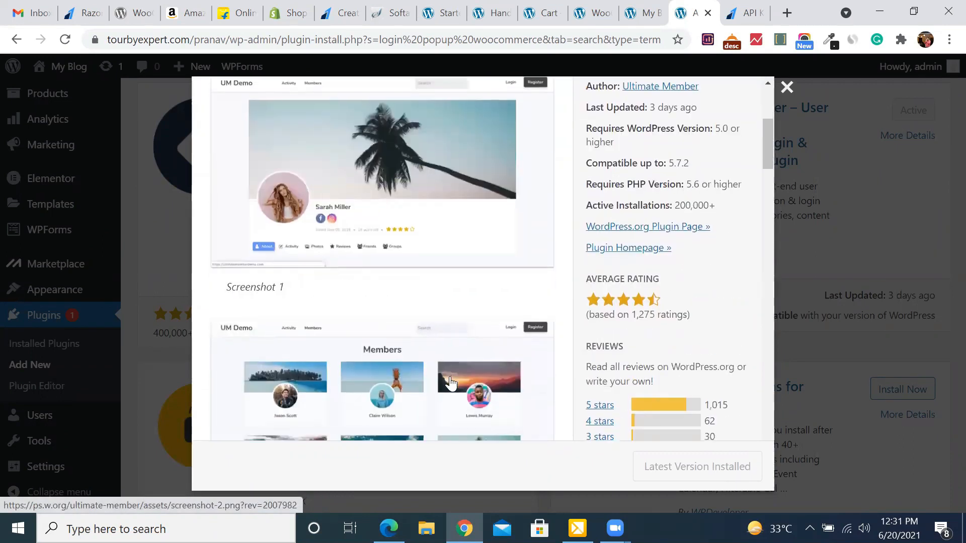
{"action": "scroll", "coordinate": [450, 384], "scroll_direction": "down", "scroll_amount": 9}
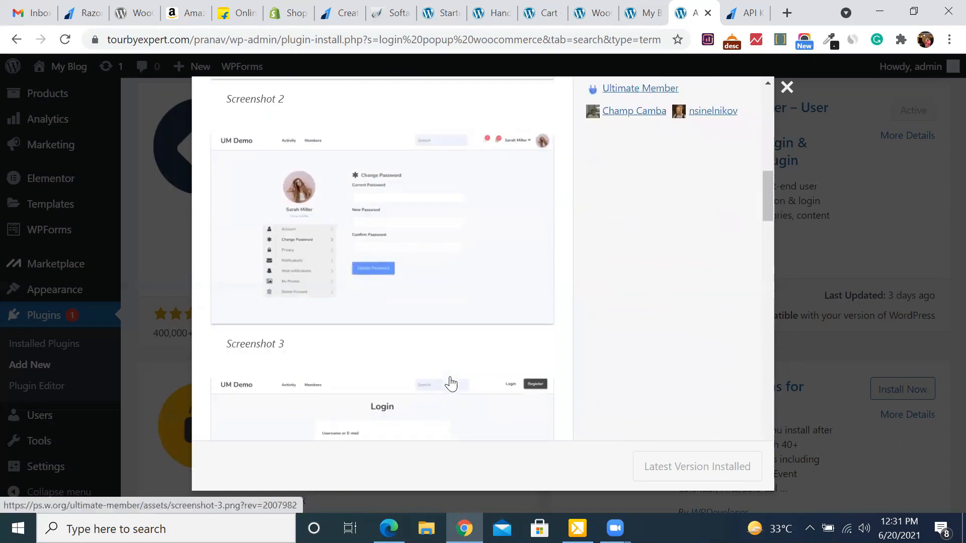
{"action": "scroll", "coordinate": [447, 357], "scroll_direction": "down", "scroll_amount": 7}
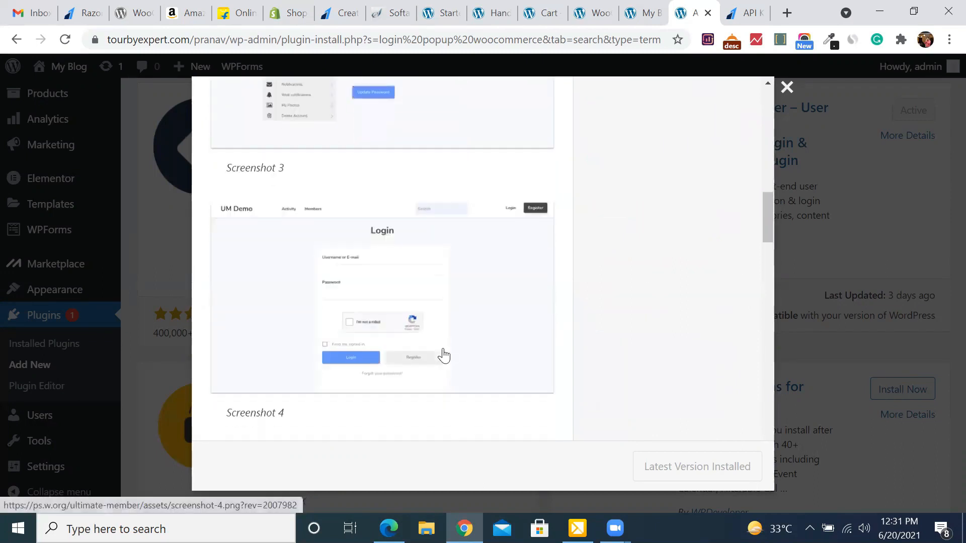
{"action": "scroll", "coordinate": [444, 355], "scroll_direction": "down", "scroll_amount": 6}
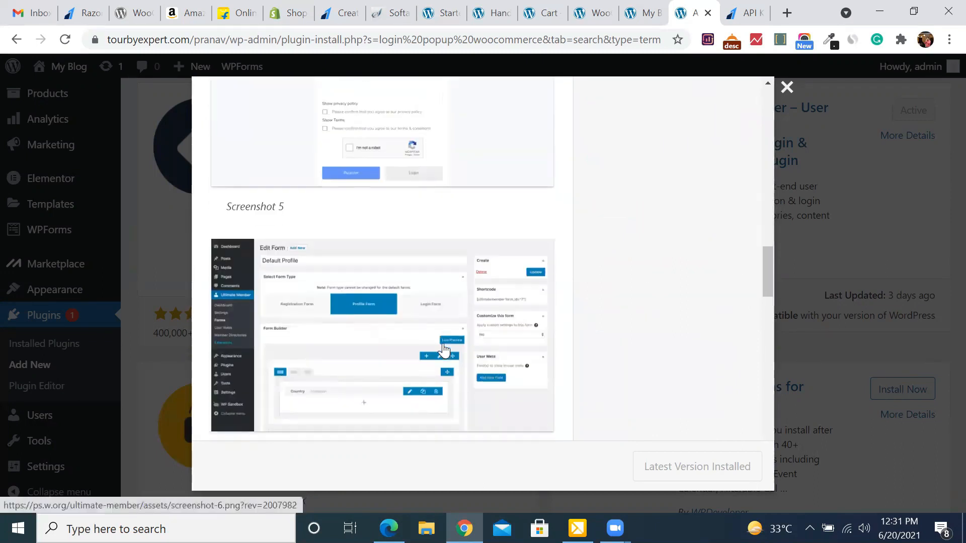
{"action": "left_click", "coordinate": [786, 87]}
Open the details of the Login/Signup Popup plugin by XootiX from the search results and close them again.
{"action": "scroll", "coordinate": [740, 178], "scroll_direction": "down", "scroll_amount": 2}
{"action": "scroll", "coordinate": [729, 151], "scroll_direction": "up", "scroll_amount": 3}
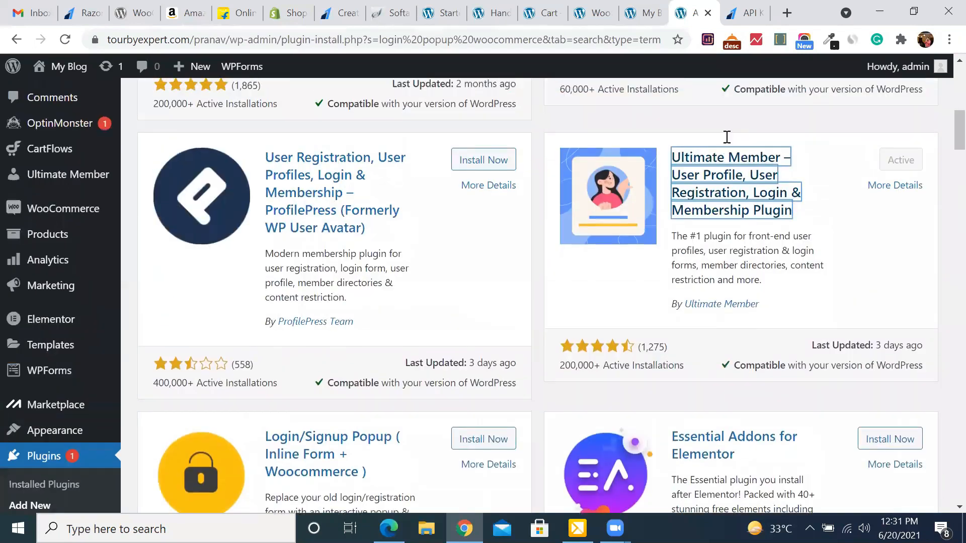
{"action": "scroll", "coordinate": [695, 213], "scroll_direction": "down", "scroll_amount": 3}
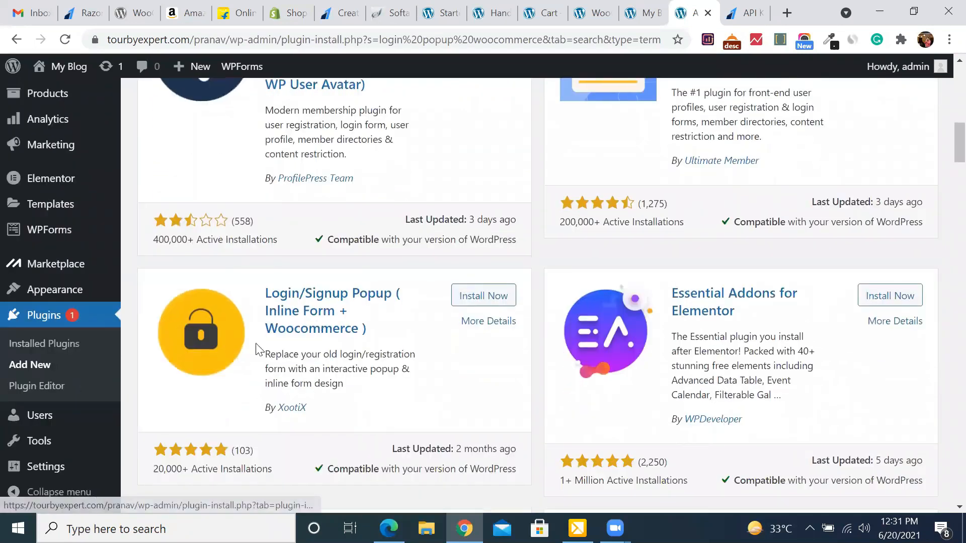
{"action": "left_click", "coordinate": [325, 317]}
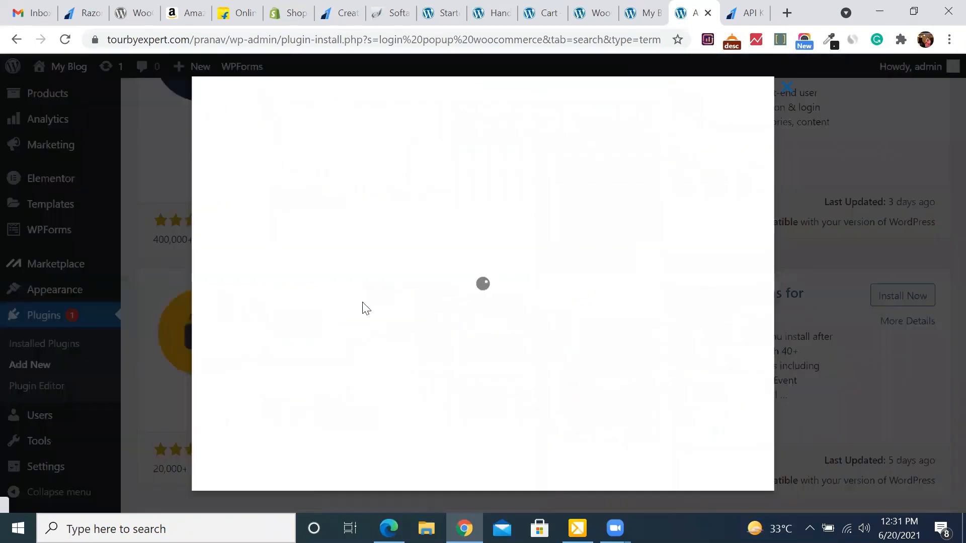
{"action": "left_click", "coordinate": [841, 167]}
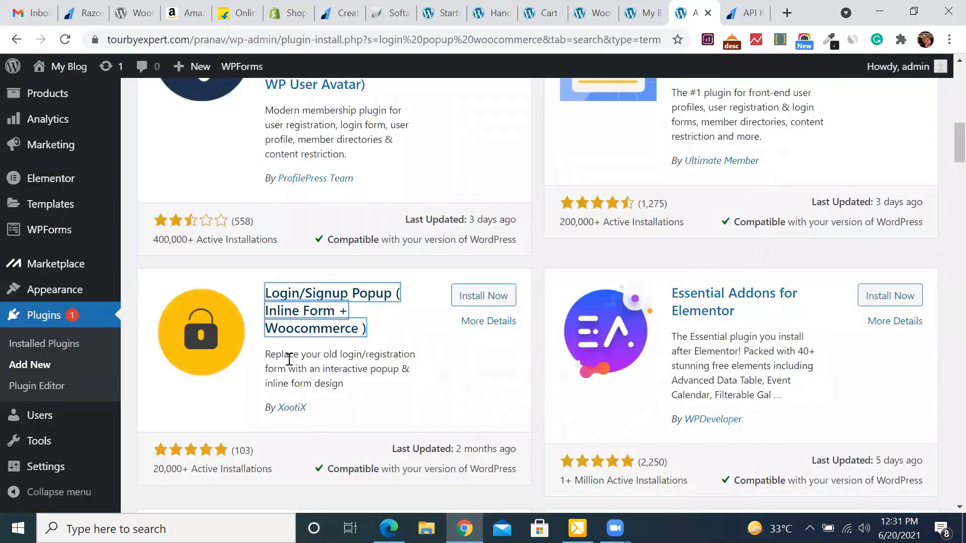
Review the WPEverest website linked from the User Registration plugin entry, then return to the plugin search results.
{"action": "scroll", "coordinate": [362, 380], "scroll_direction": "up", "scroll_amount": 1}
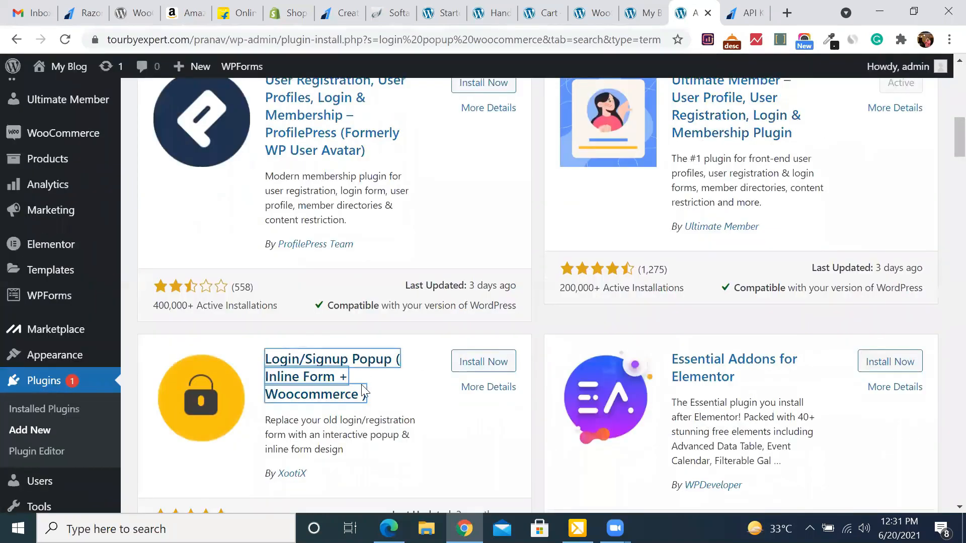
{"action": "scroll", "coordinate": [367, 415], "scroll_direction": "down", "scroll_amount": 2}
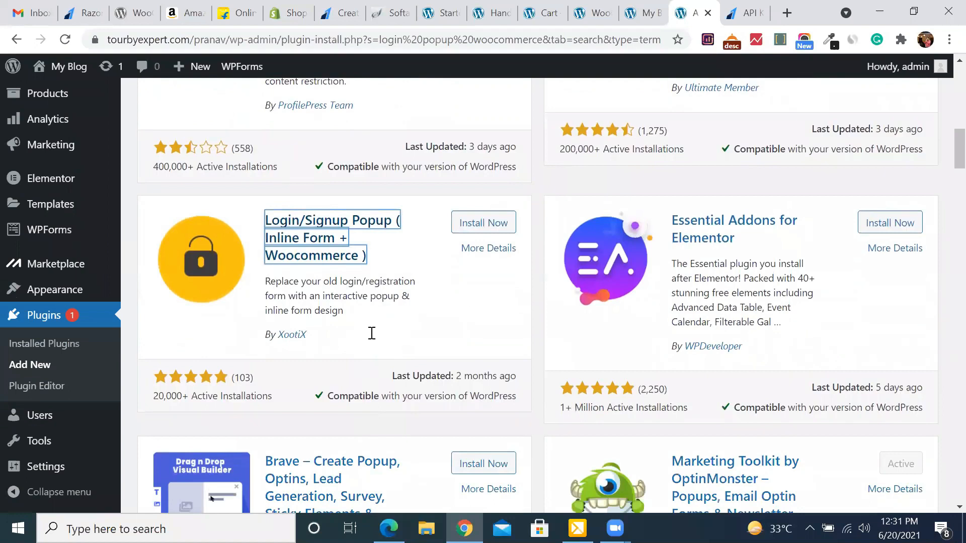
{"action": "scroll", "coordinate": [374, 339], "scroll_direction": "up", "scroll_amount": 8}
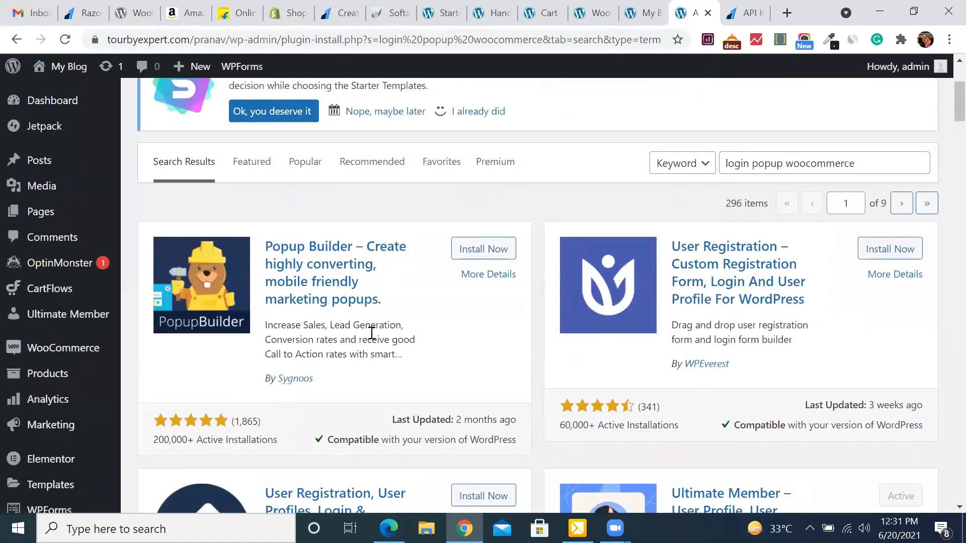
{"action": "left_click", "coordinate": [719, 370]}
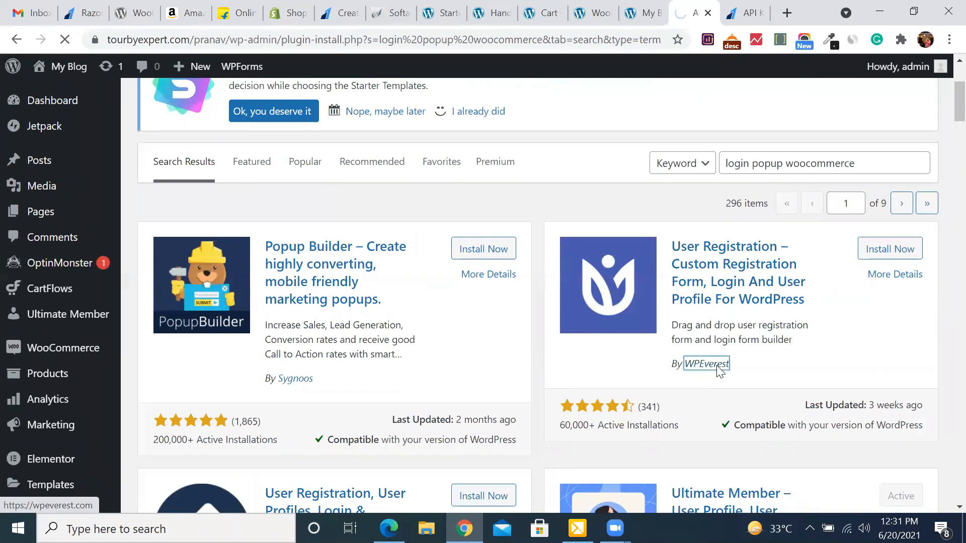
{"action": "scroll", "coordinate": [486, 298], "scroll_direction": "down", "scroll_amount": 2}
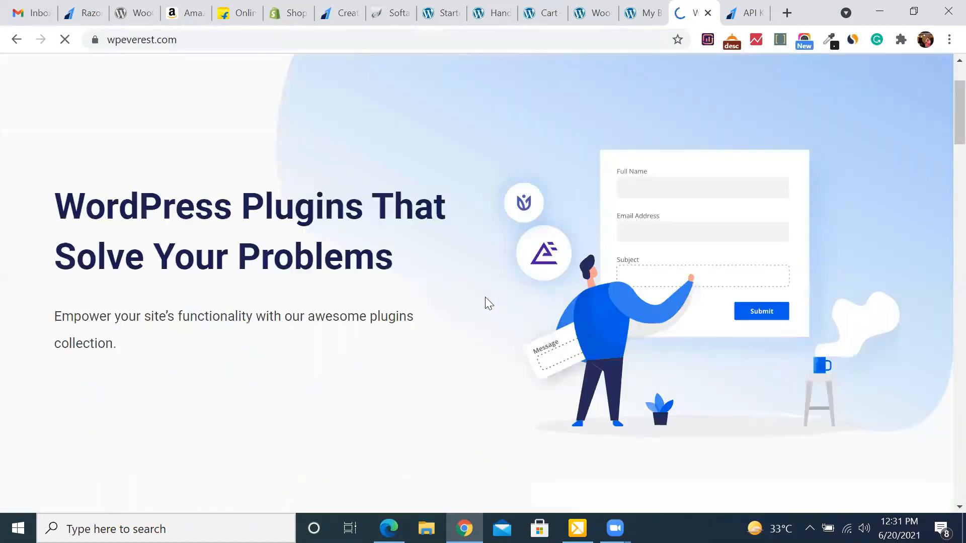
{"action": "mouse_move", "coordinate": [673, 86]}
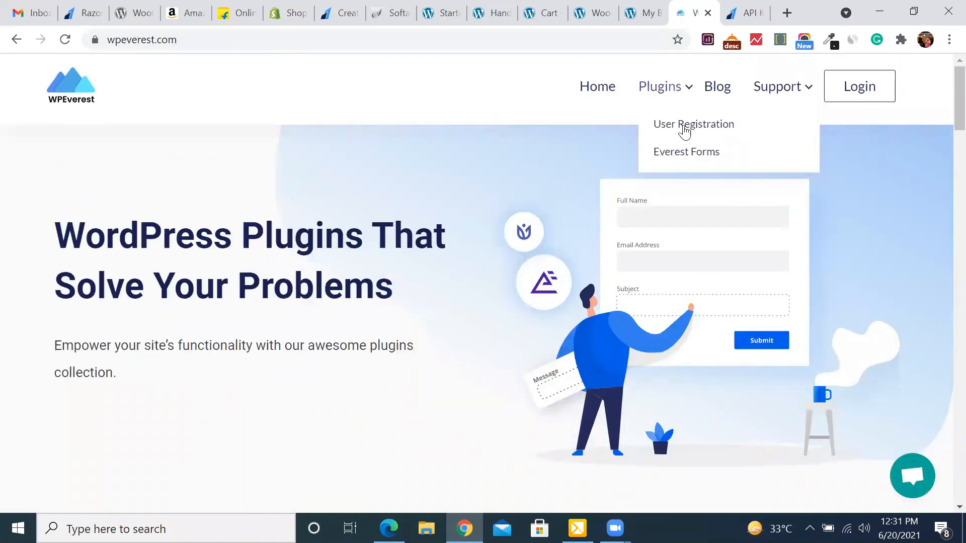
{"action": "scroll", "coordinate": [567, 338], "scroll_direction": "down", "scroll_amount": 10}
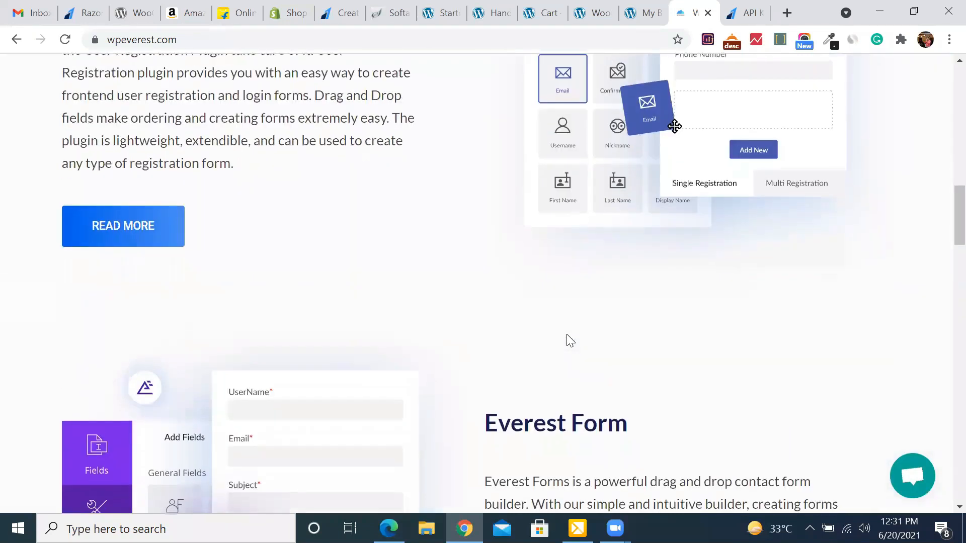
{"action": "scroll", "coordinate": [570, 340], "scroll_direction": "up", "scroll_amount": 10}
{"action": "left_click", "coordinate": [17, 40]}
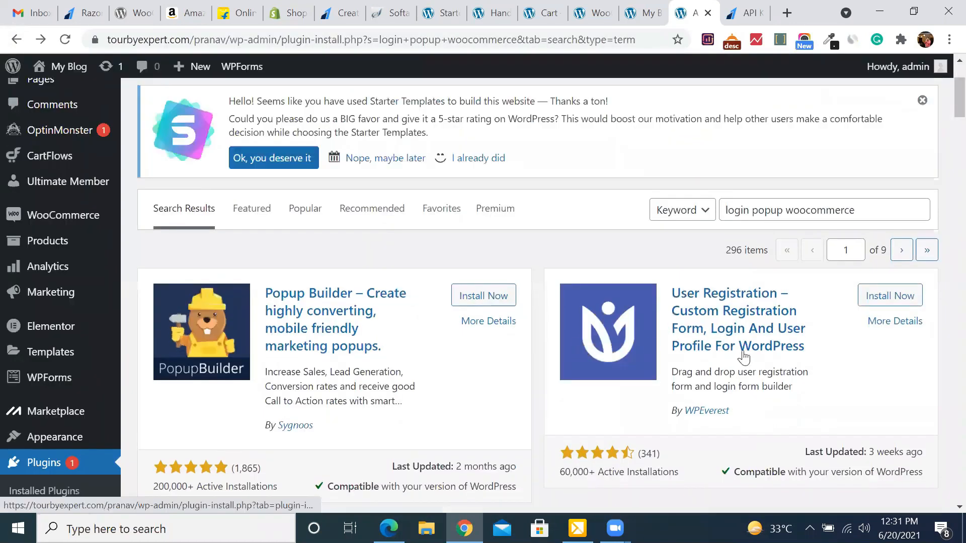
Install and activate the User Registration plugin by WPEverest.
{"action": "scroll", "coordinate": [744, 356], "scroll_direction": "down", "scroll_amount": 2}
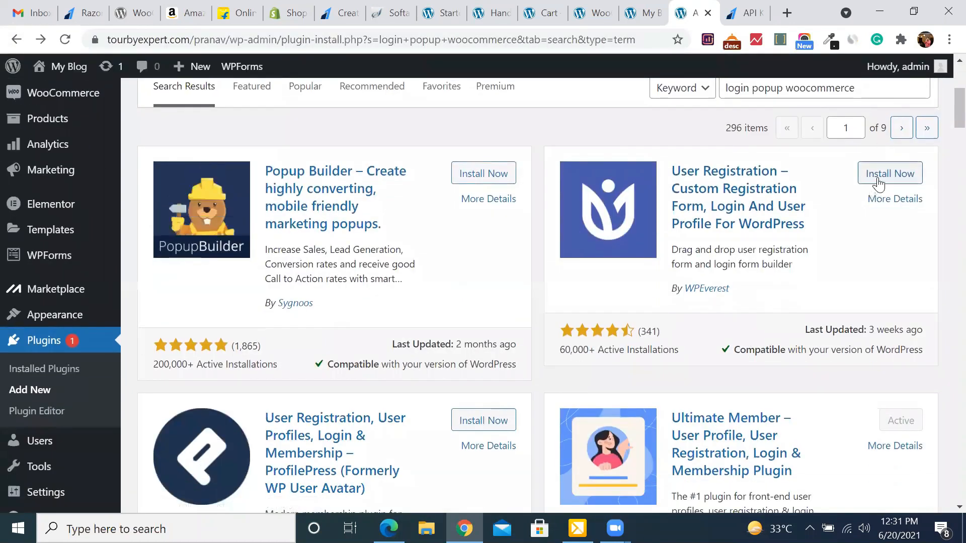
{"action": "left_click", "coordinate": [879, 181]}
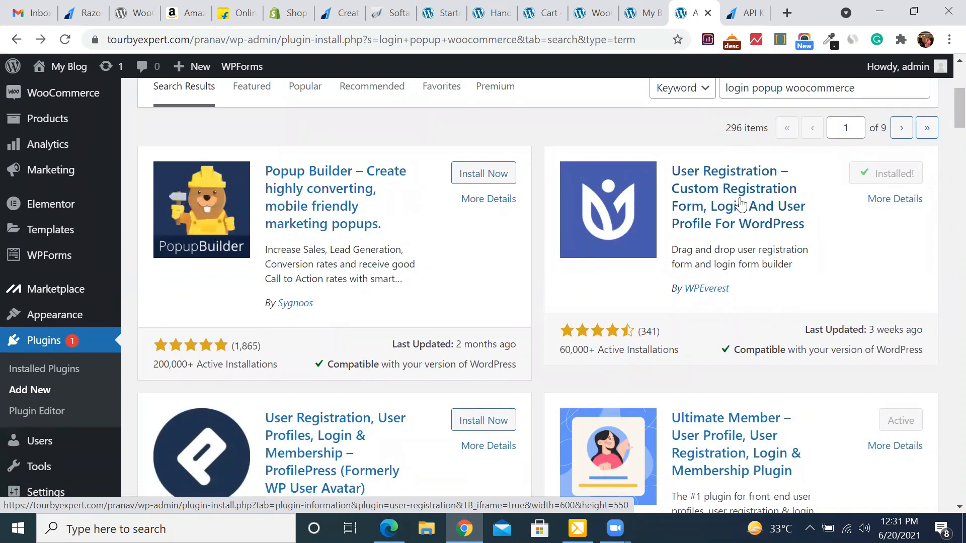
{"action": "left_click", "coordinate": [888, 175]}
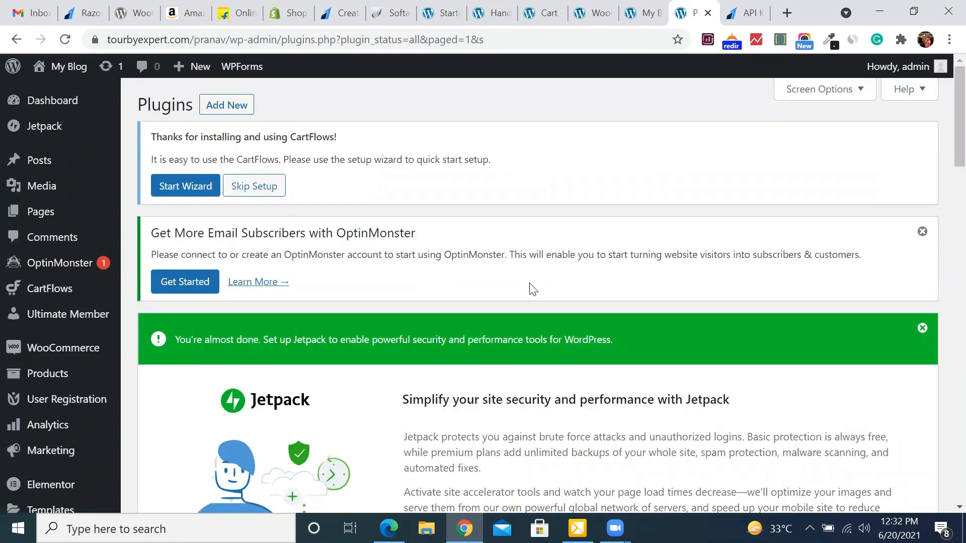
Start a new form in the User Registration plugin and look through its available default and extra fields.
{"action": "mouse_move", "coordinate": [54, 405]}
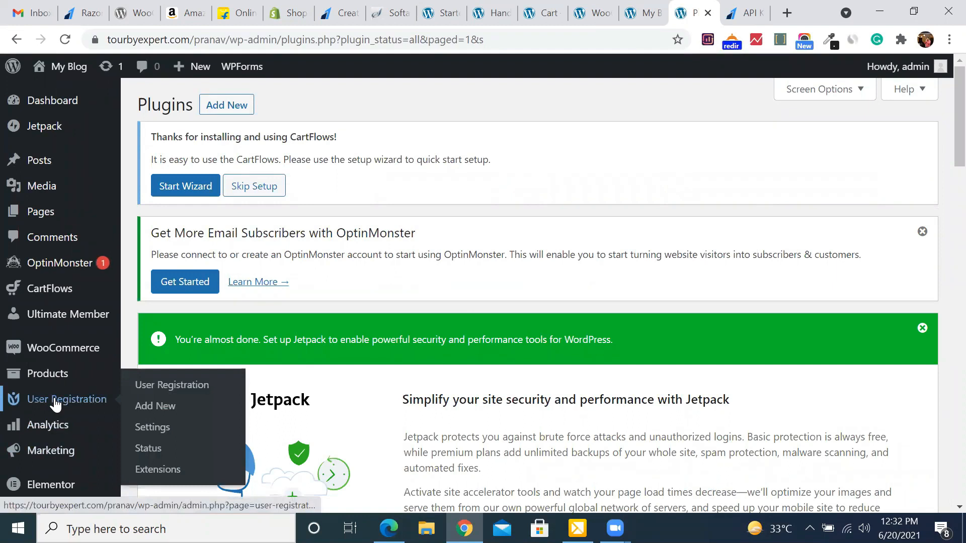
{"action": "left_click", "coordinate": [163, 407]}
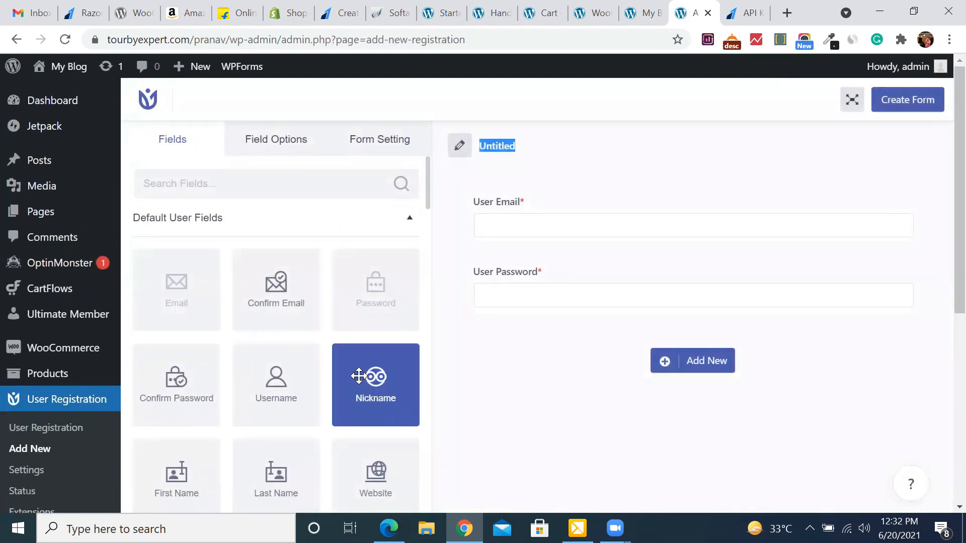
{"action": "scroll", "coordinate": [363, 383], "scroll_direction": "down", "scroll_amount": 3}
{"action": "scroll", "coordinate": [363, 383], "scroll_direction": "down", "scroll_amount": 5}
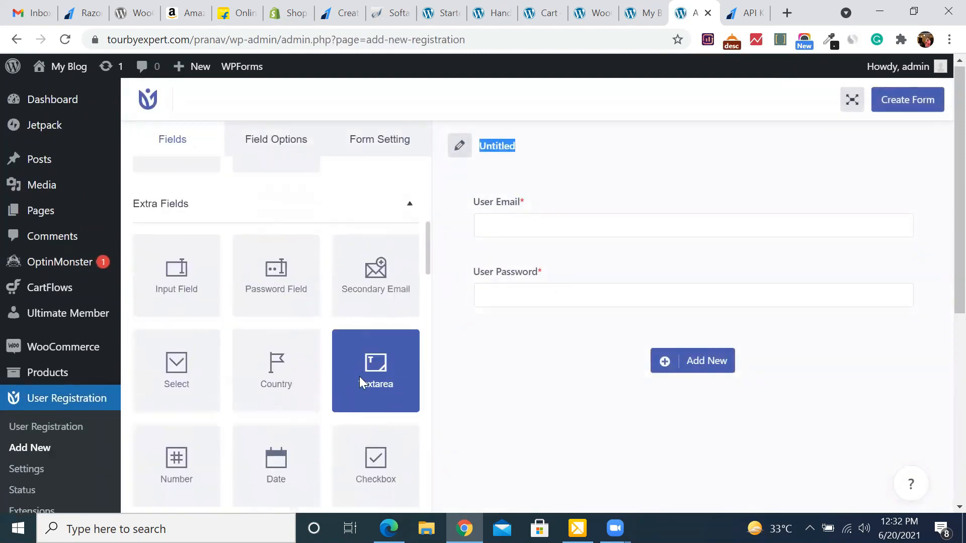
{"action": "scroll", "coordinate": [359, 376], "scroll_direction": "up", "scroll_amount": 7}
{"action": "scroll", "coordinate": [359, 376], "scroll_direction": "up", "scroll_amount": 2}
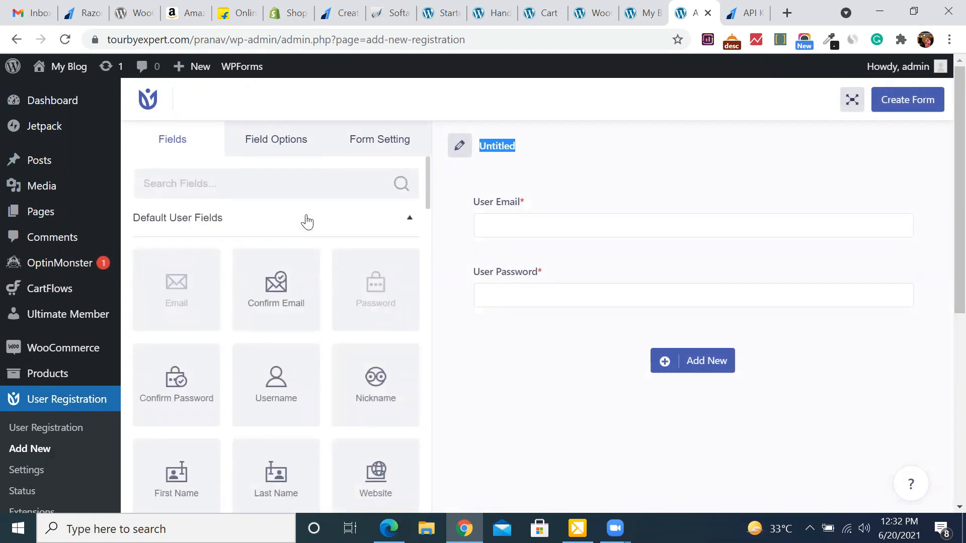
Add an empty row below the User Password field and title the form "User Login".
{"action": "left_click", "coordinate": [698, 360]}
{"action": "scroll", "coordinate": [699, 387], "scroll_direction": "down", "scroll_amount": 2}
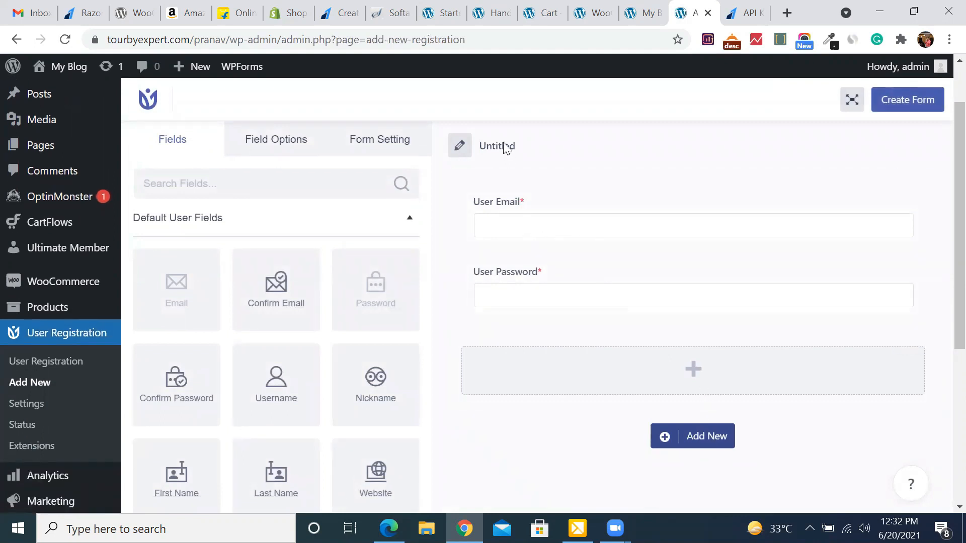
{"action": "left_click", "coordinate": [461, 147]}
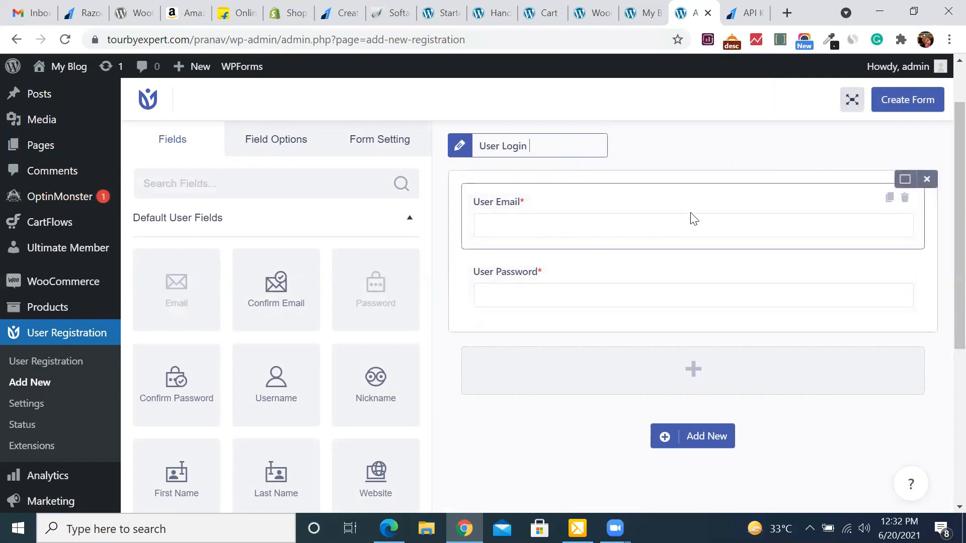
{"action": "scroll", "coordinate": [325, 345], "scroll_direction": "down", "scroll_amount": 4}
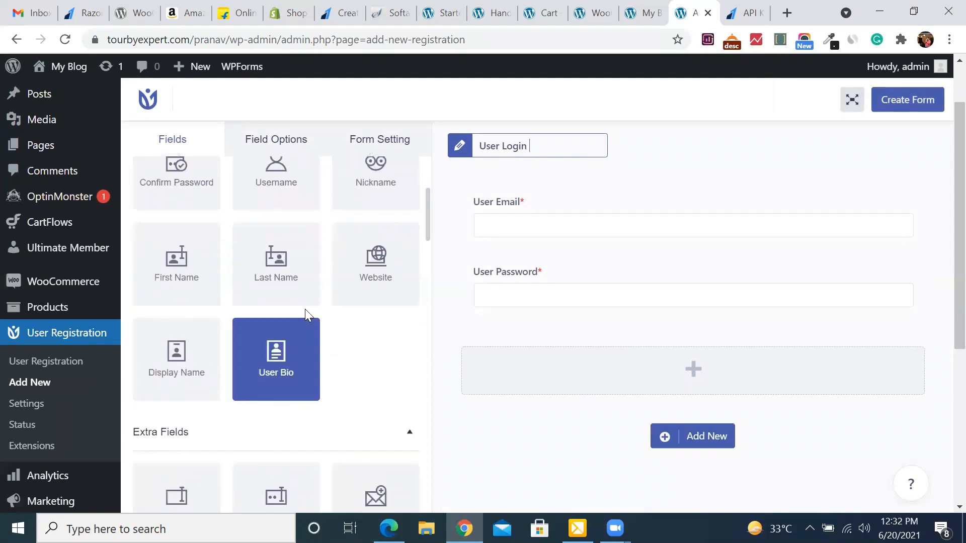
{"action": "scroll", "coordinate": [304, 309], "scroll_direction": "up", "scroll_amount": 5}
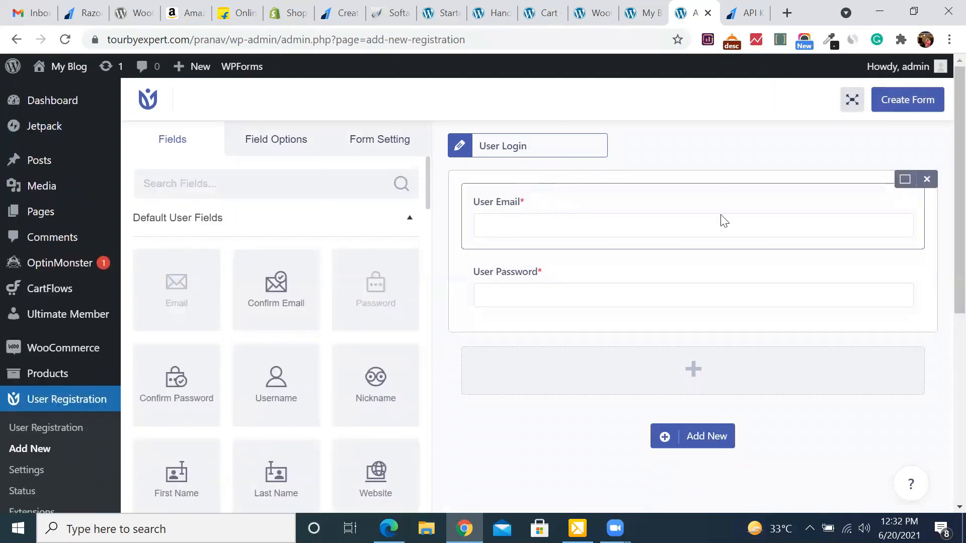
Create the User Login form and dismiss the confirmation message.
{"action": "left_click", "coordinate": [910, 112]}
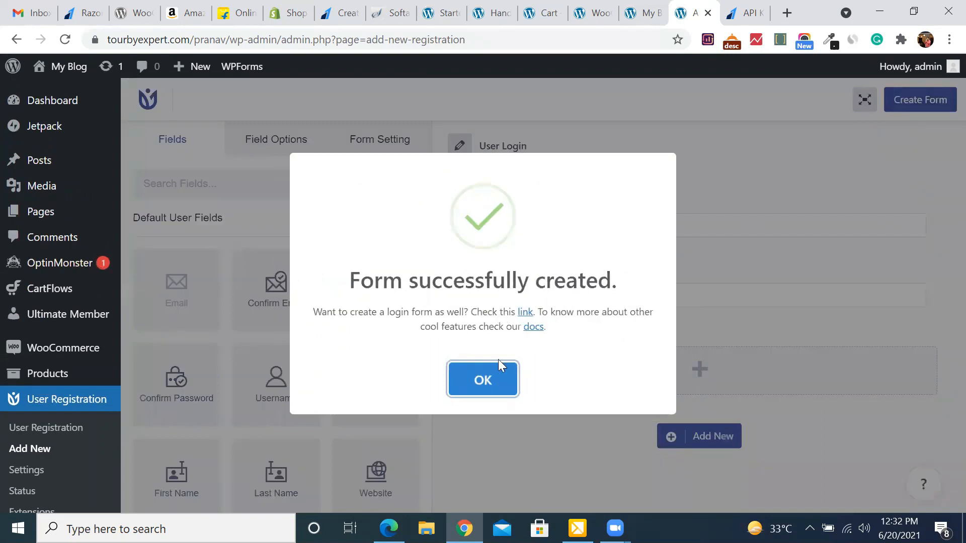
{"action": "left_click", "coordinate": [497, 363]}
{"action": "scroll", "coordinate": [176, 385], "scroll_direction": "down", "scroll_amount": 3}
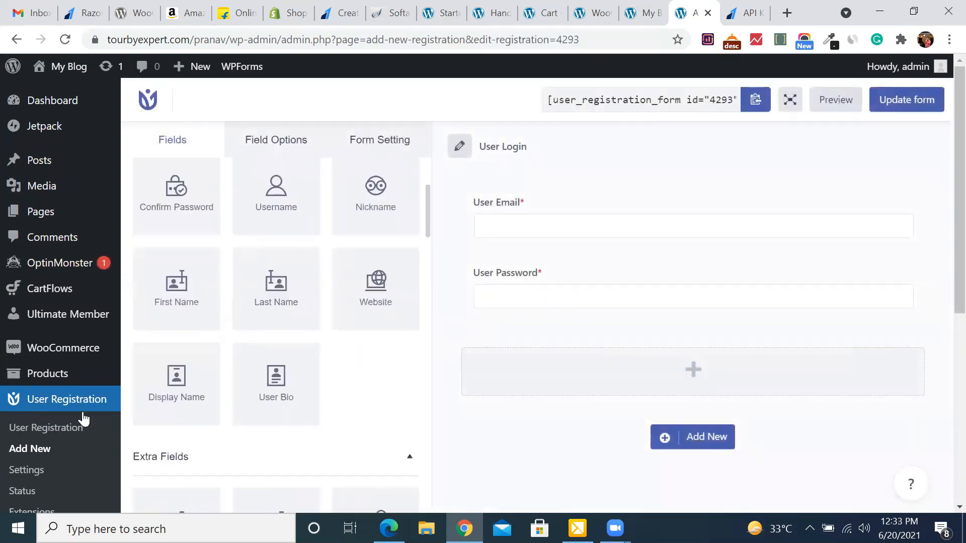
Copy the shortcode of the User Login form from the list of registration forms.
{"action": "left_click", "coordinate": [50, 429]}
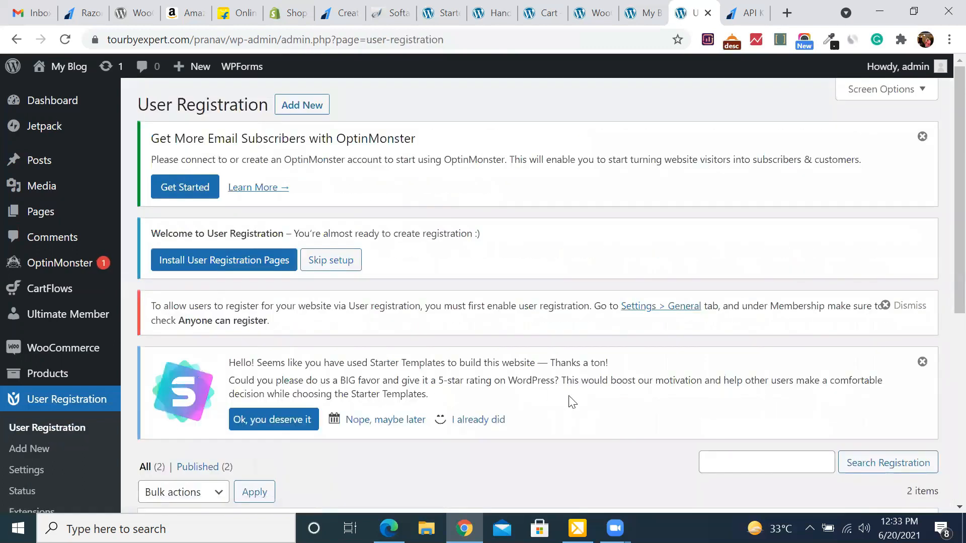
{"action": "scroll", "coordinate": [568, 401], "scroll_direction": "down", "scroll_amount": 6}
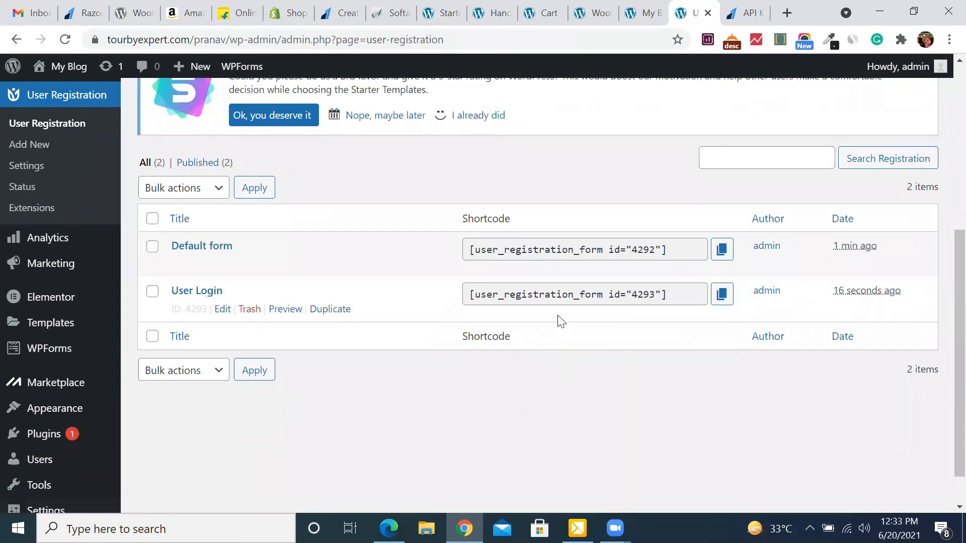
{"action": "left_click", "coordinate": [668, 293]}
{"action": "left_click_drag", "start_coordinate": [667, 294], "coordinate": [654, 292]}
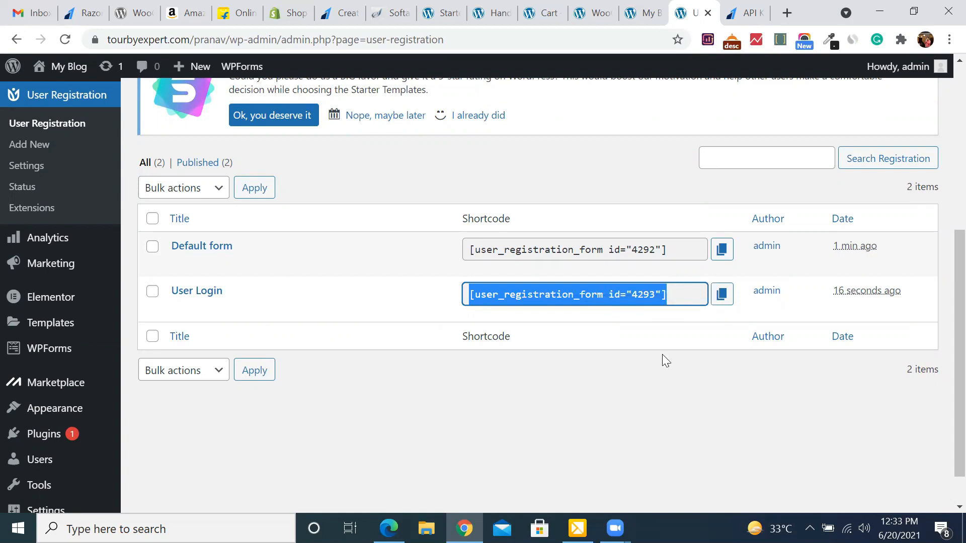
{"action": "left_click_drag", "start_coordinate": [640, 343], "coordinate": [670, 290]}
{"action": "left_click", "coordinate": [670, 291]}
{"action": "left_click", "coordinate": [723, 295]}
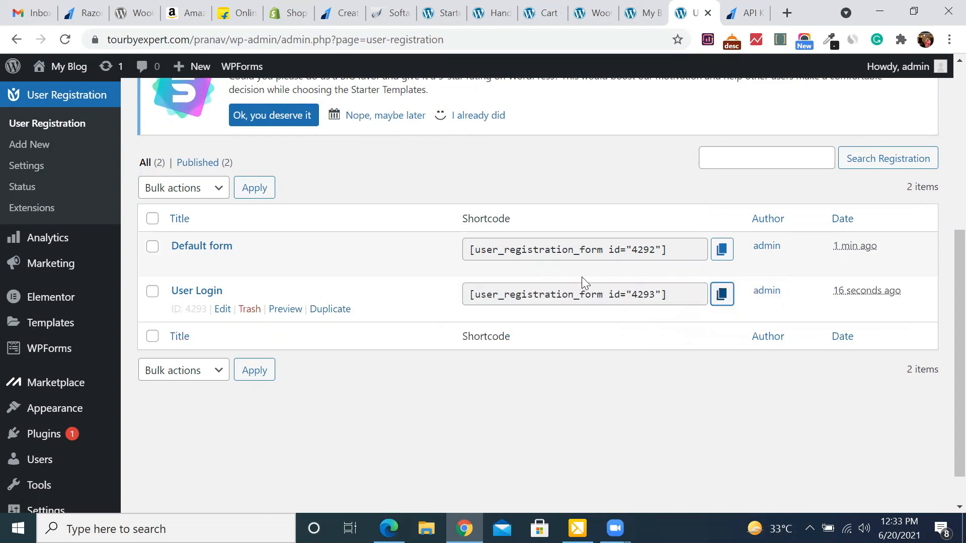
{"action": "left_click", "coordinate": [646, 9]}
{"action": "left_click", "coordinate": [684, 11]}
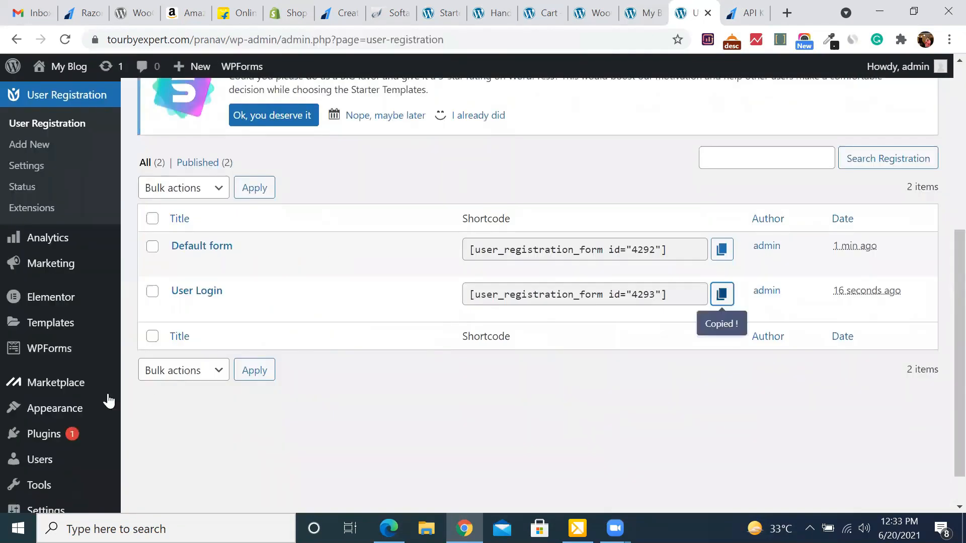
Find the User Registration plugin among the installed plugins and open its general settings.
{"action": "scroll", "coordinate": [63, 424], "scroll_direction": "down", "scroll_amount": 2}
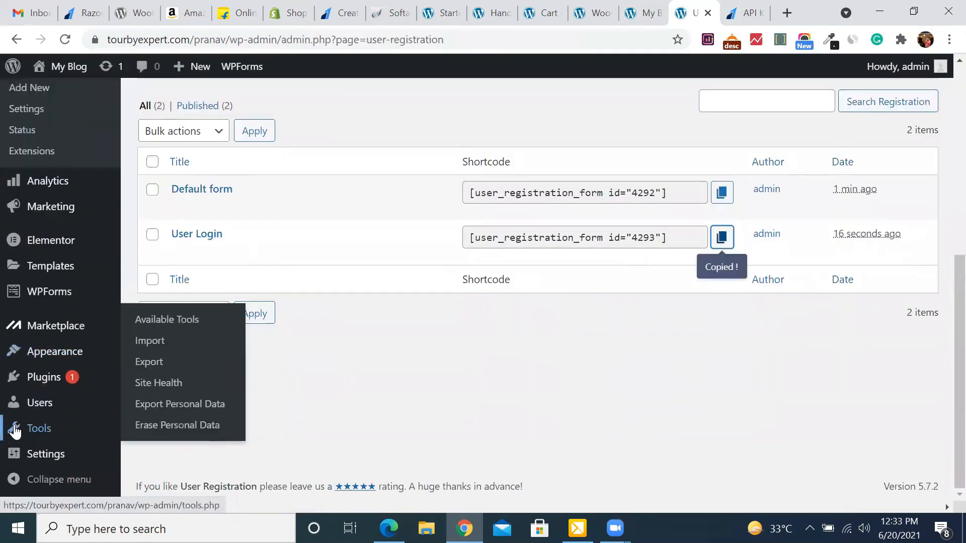
{"action": "mouse_move", "coordinate": [45, 382]}
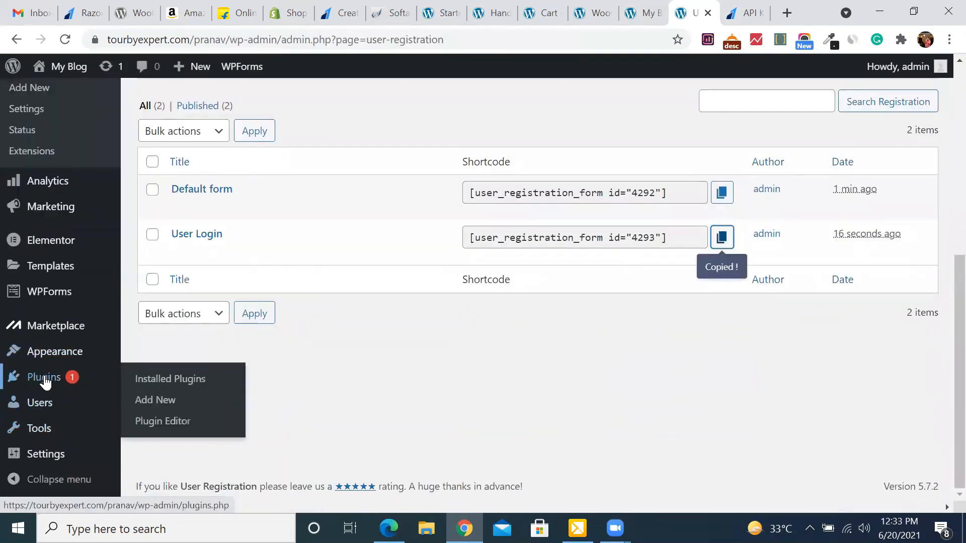
{"action": "left_click", "coordinate": [162, 386]}
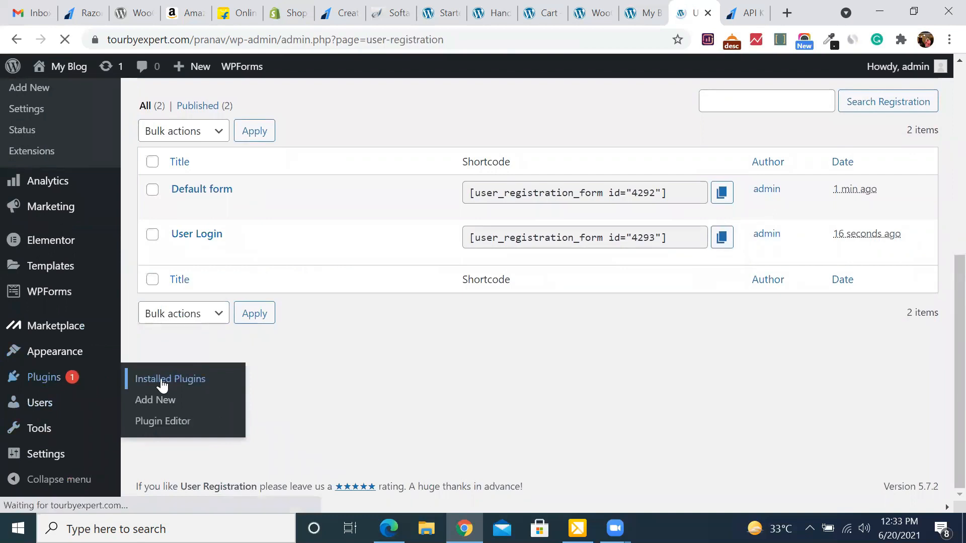
{"action": "scroll", "coordinate": [453, 396], "scroll_direction": "down", "scroll_amount": 15}
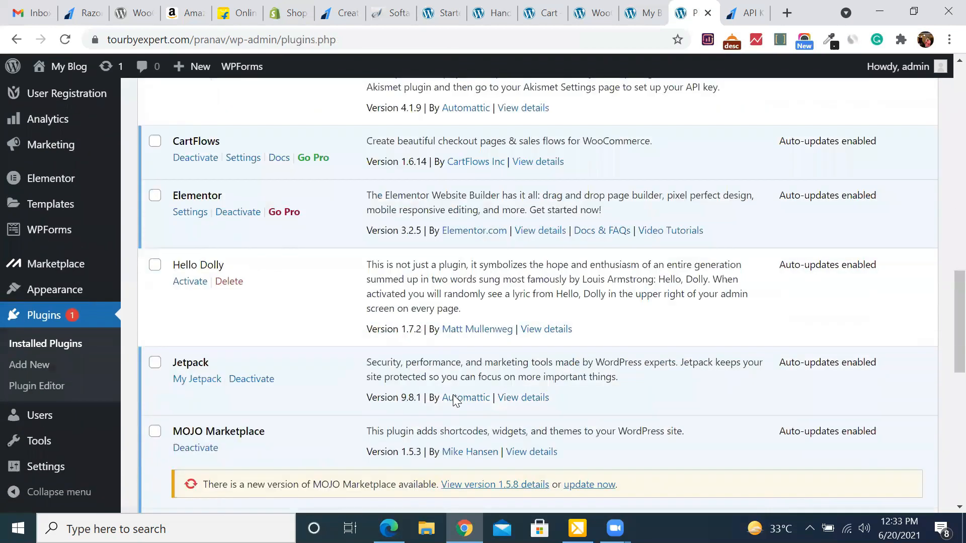
{"action": "scroll", "coordinate": [453, 395], "scroll_direction": "down", "scroll_amount": 3}
{"action": "scroll", "coordinate": [277, 386], "scroll_direction": "down", "scroll_amount": 5}
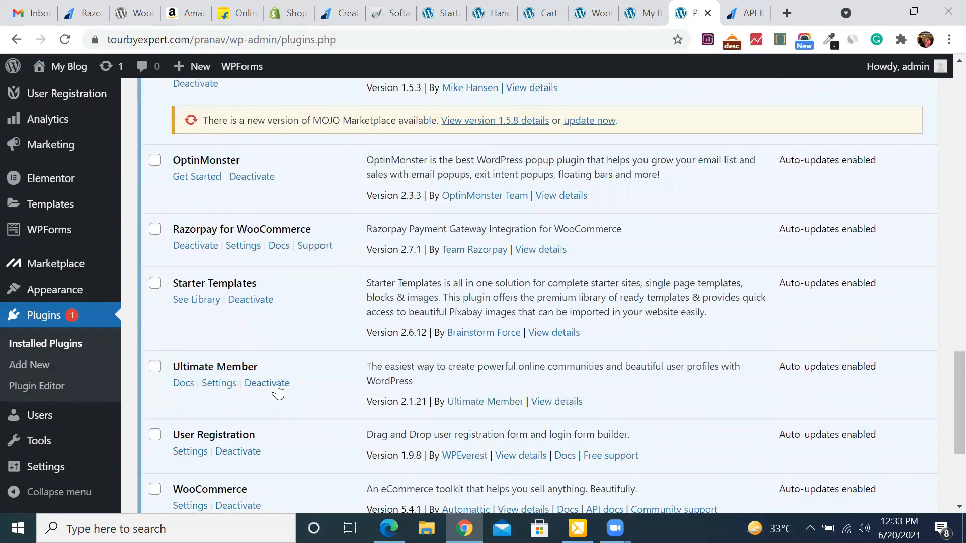
{"action": "scroll", "coordinate": [280, 391], "scroll_direction": "down", "scroll_amount": 2}
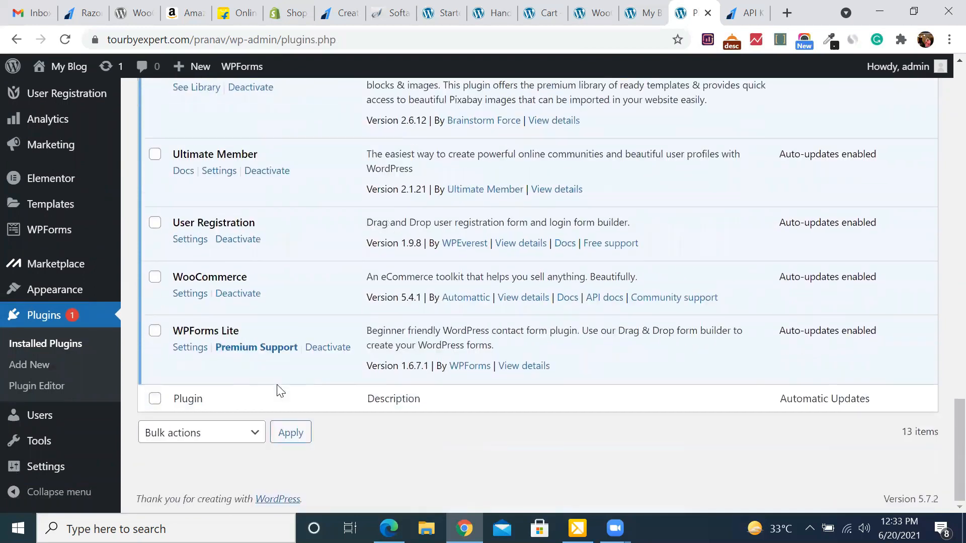
{"action": "scroll", "coordinate": [278, 388], "scroll_direction": "up", "scroll_amount": 3}
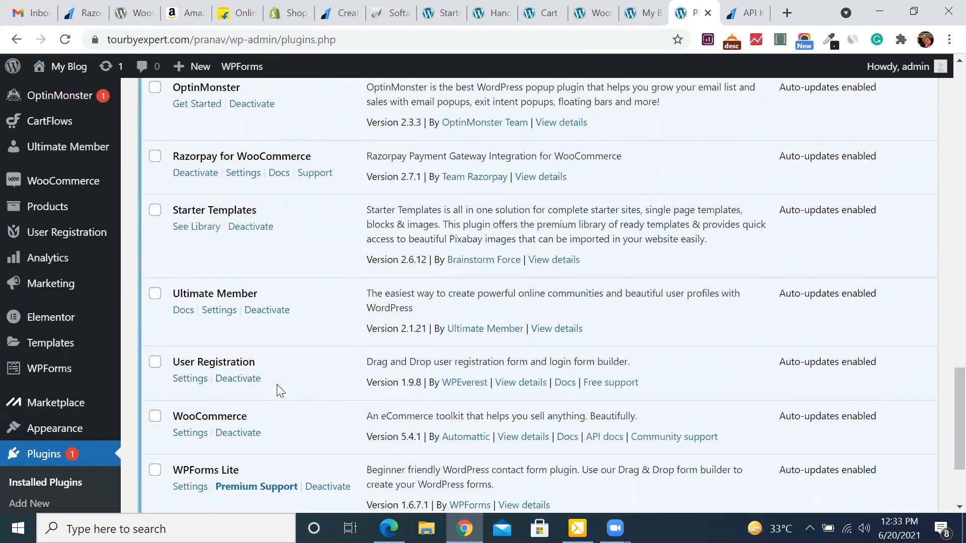
{"action": "left_click", "coordinate": [181, 380]}
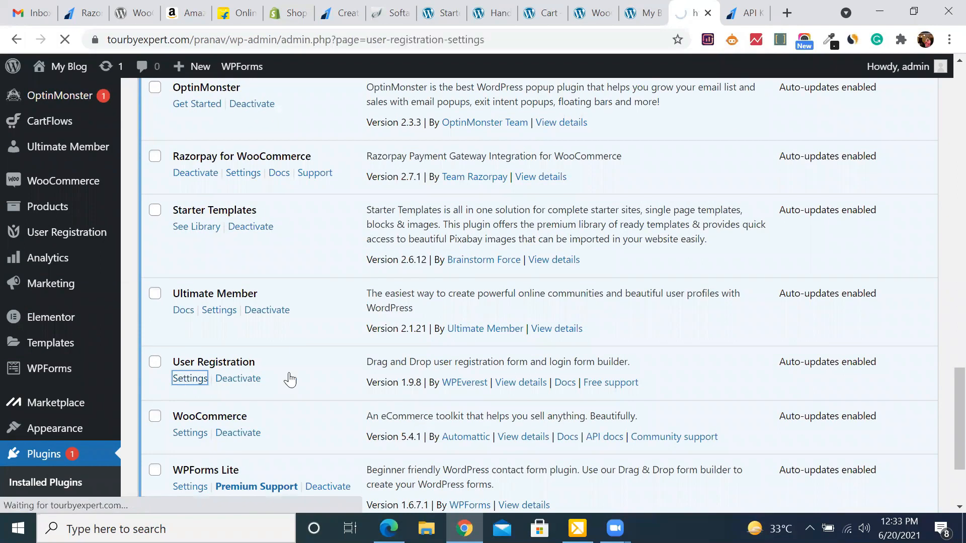
{"action": "scroll", "coordinate": [516, 337], "scroll_direction": "down", "scroll_amount": 1}
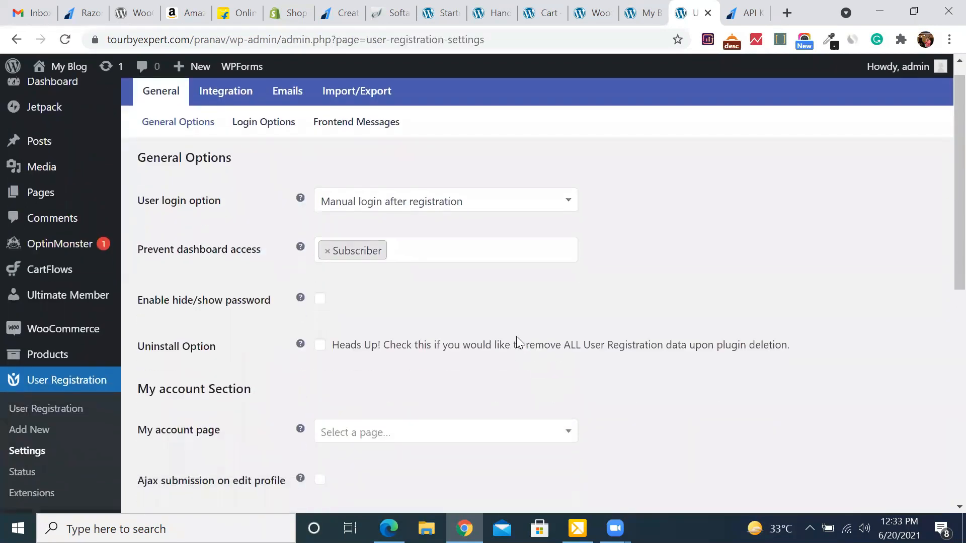
Review the general options, My account section and endpoints in the User Registration settings.
{"action": "scroll", "coordinate": [516, 336], "scroll_direction": "down", "scroll_amount": 2}
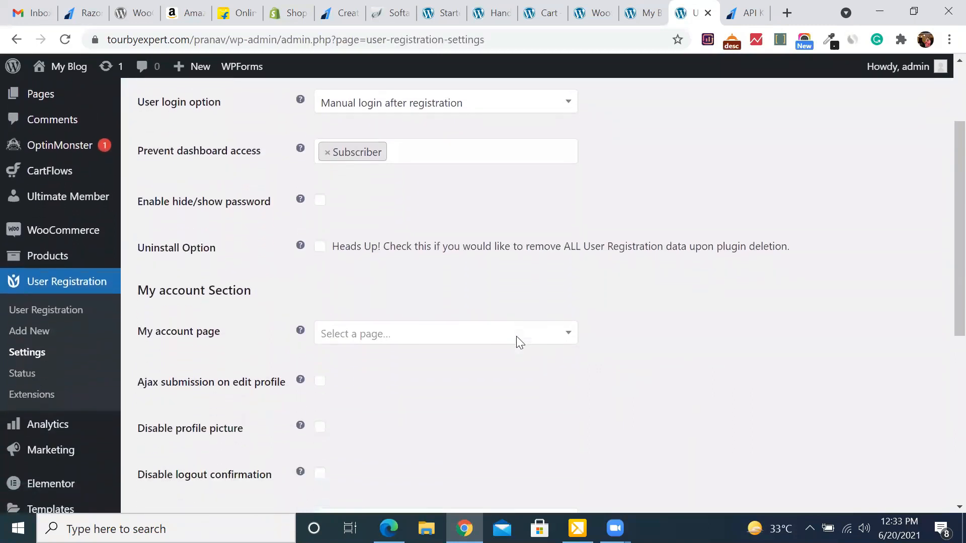
{"action": "scroll", "coordinate": [516, 337], "scroll_direction": "down", "scroll_amount": 7}
{"action": "scroll", "coordinate": [517, 337], "scroll_direction": "up", "scroll_amount": 2}
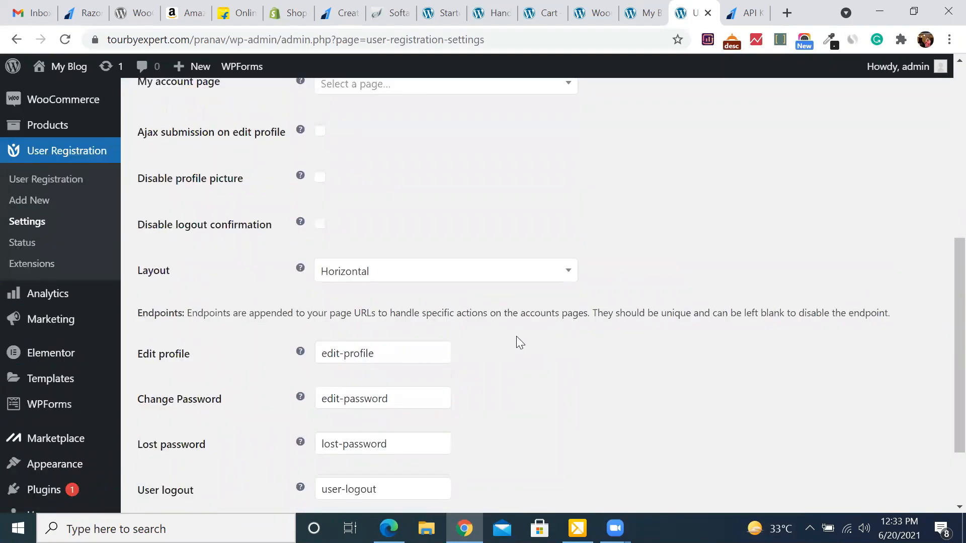
{"action": "scroll", "coordinate": [517, 336], "scroll_direction": "up", "scroll_amount": 8}
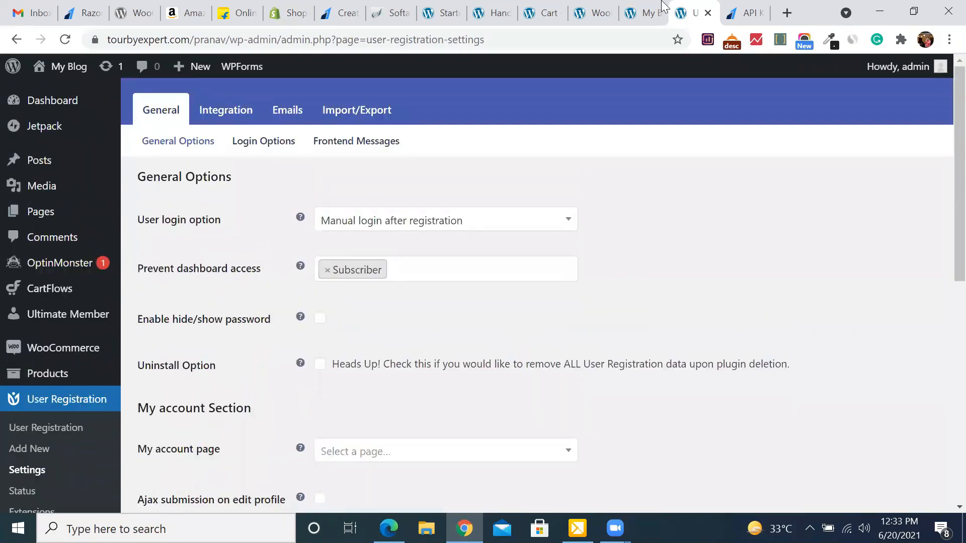
Open the WordPress.org plugin directory (wordpress.org/plugins) in a new browser tab.
{"action": "left_click", "coordinate": [596, 12]}
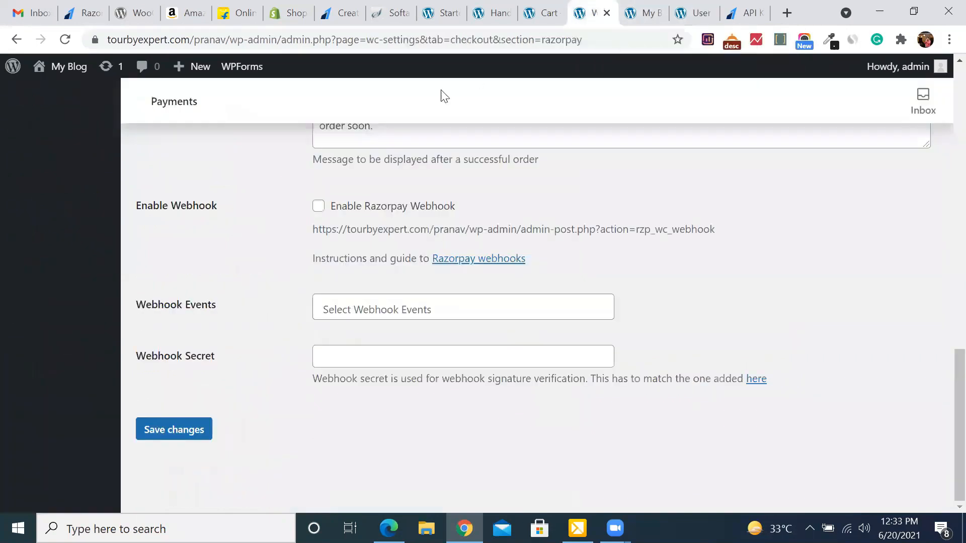
{"action": "left_click", "coordinate": [787, 15]}
{"action": "type", "text": "wordpress.org"}
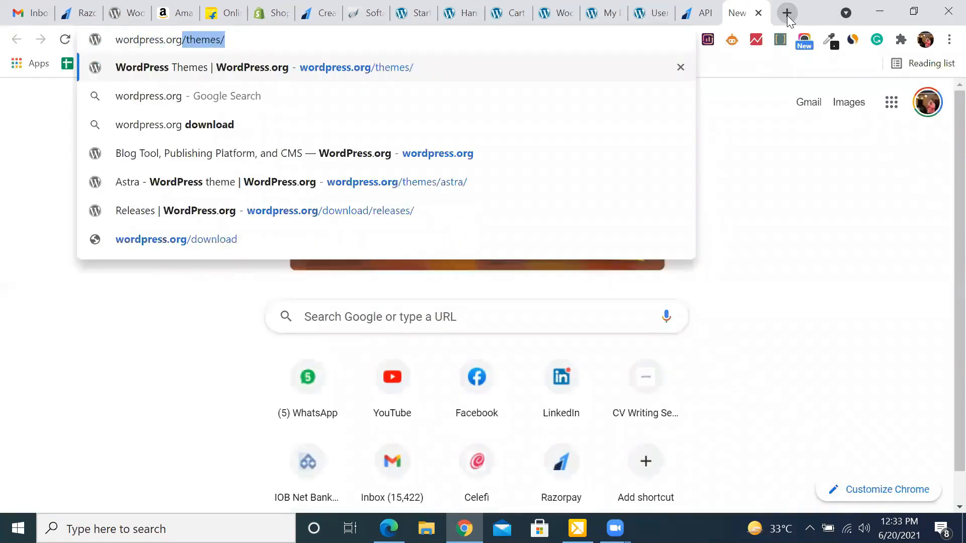
{"action": "type", "text": "/themes/"}
{"action": "key", "text": "Return"}
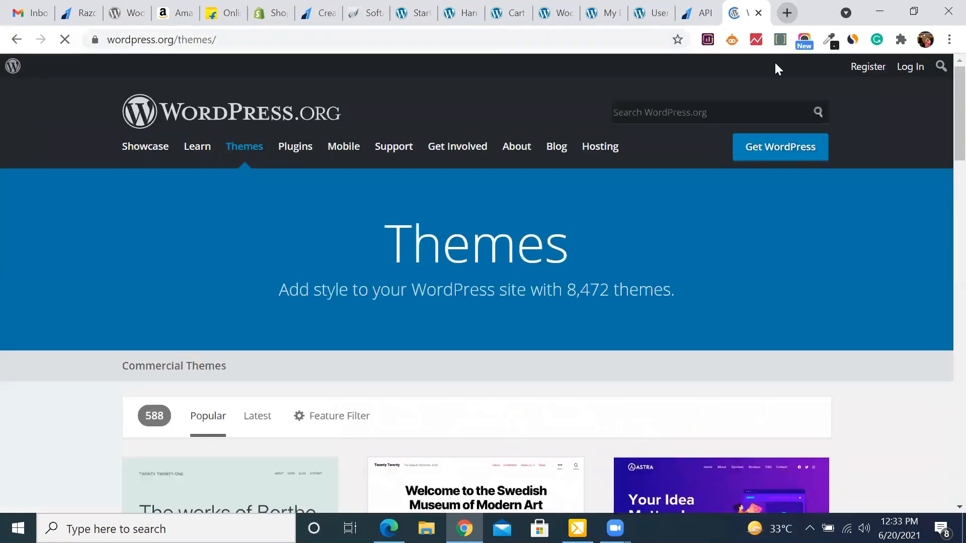
{"action": "mouse_move", "coordinate": [473, 149]}
{"action": "left_click", "coordinate": [296, 154]}
Search the plugin directory for "ultimate members" and open the Ultimate Member – User Profile, User Registration, Login & Membership Plugin page.
{"action": "scroll", "coordinate": [510, 286], "scroll_direction": "down", "scroll_amount": 2}
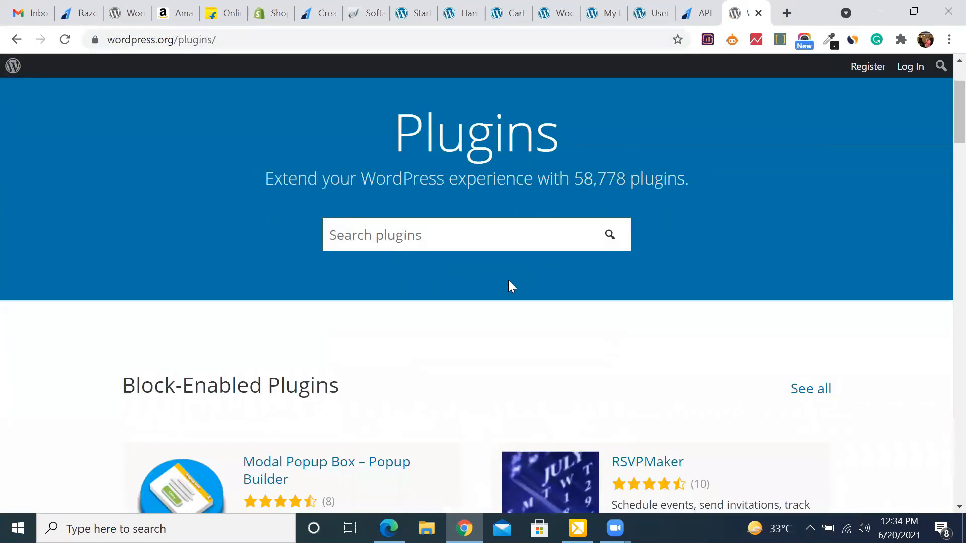
{"action": "scroll", "coordinate": [508, 285], "scroll_direction": "down", "scroll_amount": 4}
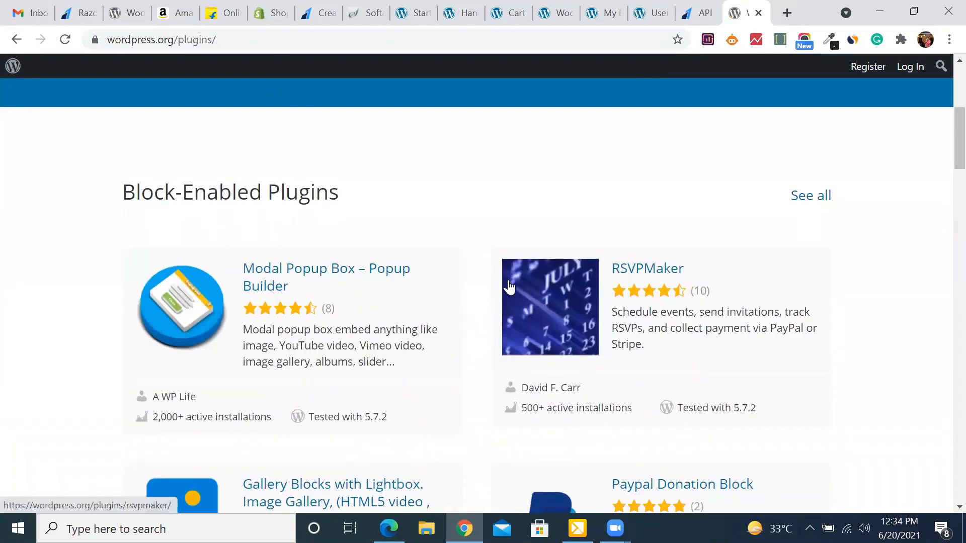
{"action": "scroll", "coordinate": [508, 285], "scroll_direction": "up", "scroll_amount": 6}
{"action": "left_click", "coordinate": [438, 315]}
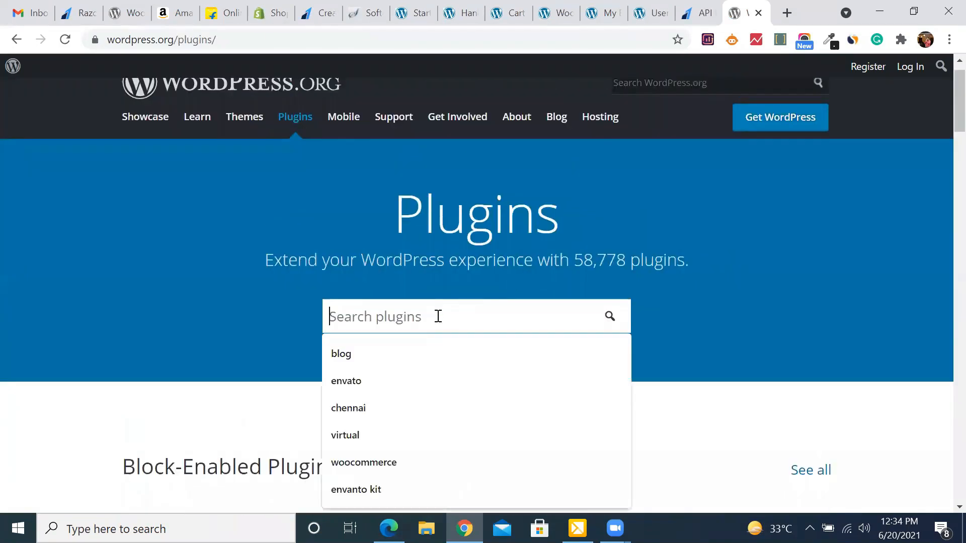
{"action": "type", "text": "ul"}
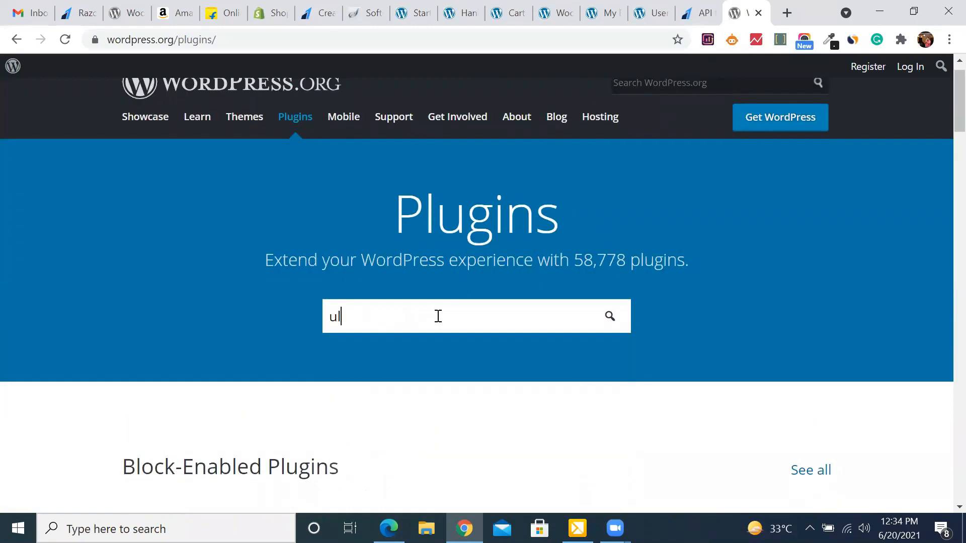
{"action": "type", "text": "timate members"}
{"action": "key", "text": "Return"}
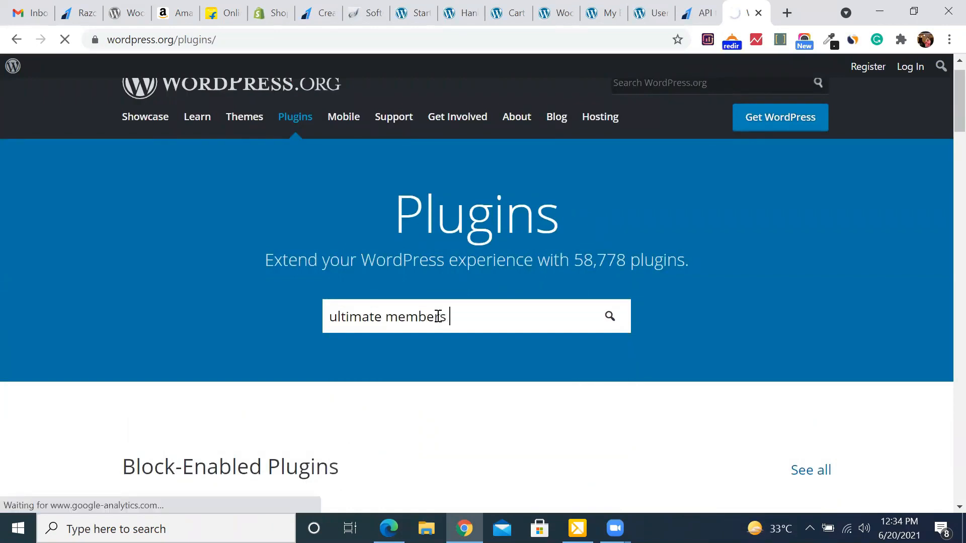
{"action": "scroll", "coordinate": [352, 262], "scroll_direction": "down", "scroll_amount": 2}
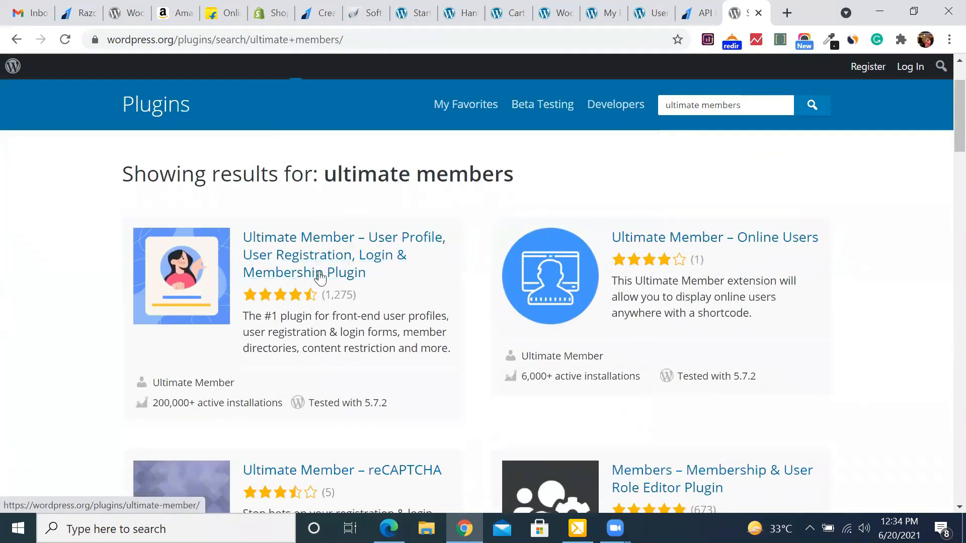
{"action": "left_click", "coordinate": [307, 259]}
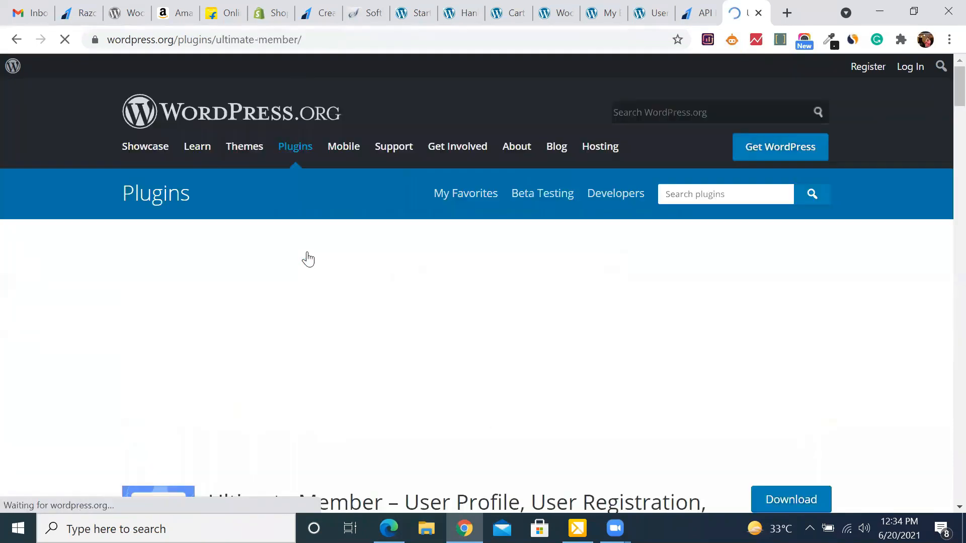
Examine the Ultimate Member plugin's description, feature list, paid extensions and FAQ.
{"action": "scroll", "coordinate": [559, 323], "scroll_direction": "down", "scroll_amount": 8}
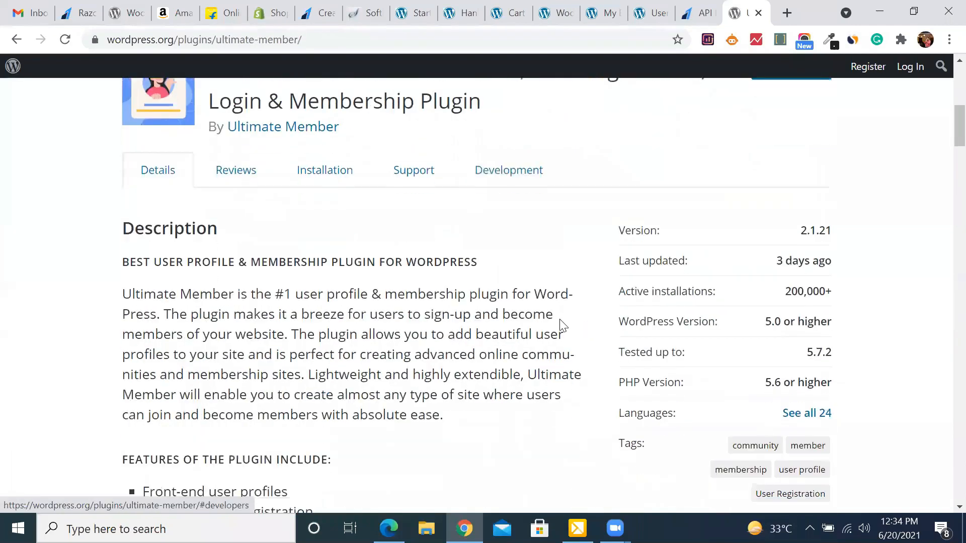
{"action": "scroll", "coordinate": [398, 248], "scroll_direction": "down", "scroll_amount": 7}
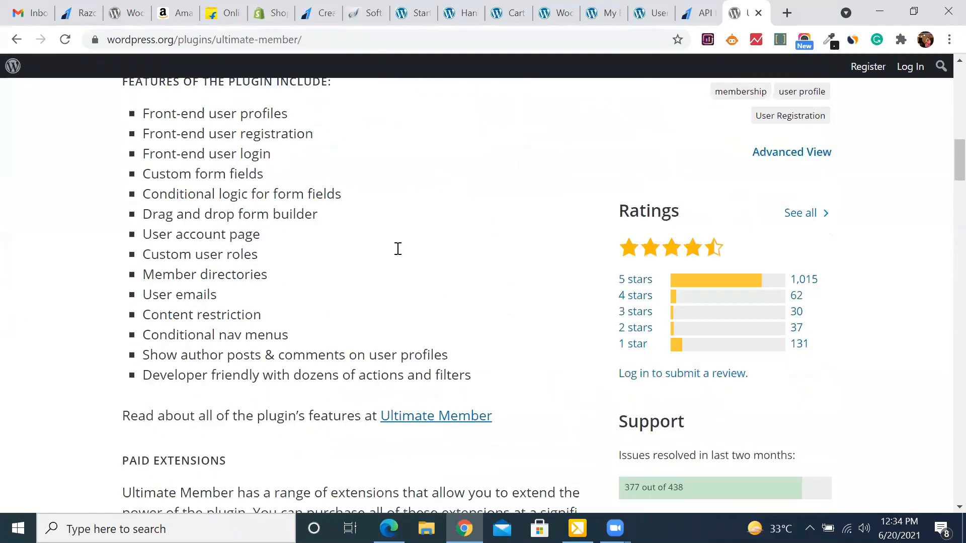
{"action": "scroll", "coordinate": [398, 248], "scroll_direction": "down", "scroll_amount": 4}
{"action": "scroll", "coordinate": [357, 302], "scroll_direction": "down", "scroll_amount": 2}
{"action": "scroll", "coordinate": [359, 303], "scroll_direction": "down", "scroll_amount": 20}
{"action": "scroll", "coordinate": [360, 302], "scroll_direction": "down", "scroll_amount": 5}
{"action": "scroll", "coordinate": [361, 304], "scroll_direction": "up", "scroll_amount": 3}
{"action": "scroll", "coordinate": [388, 382], "scroll_direction": "down", "scroll_amount": 9}
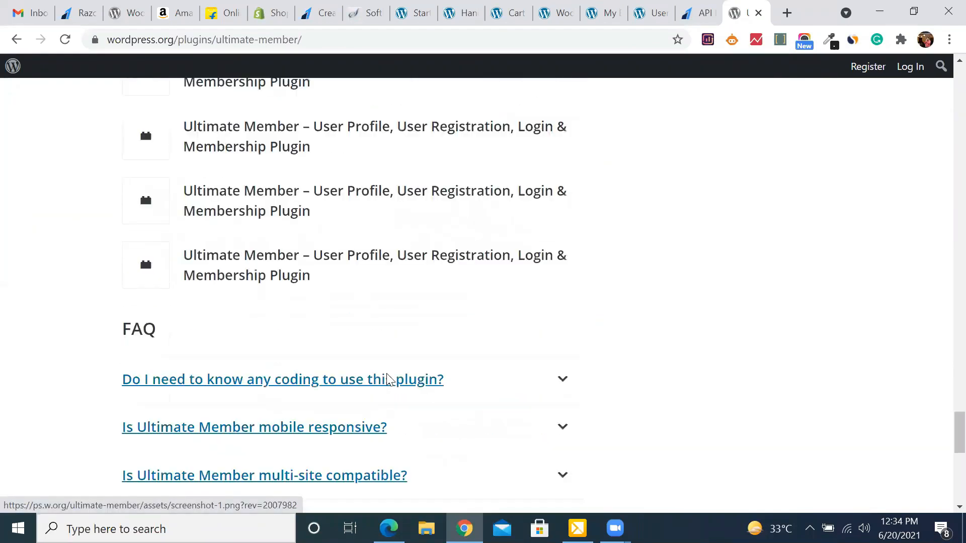
{"action": "scroll", "coordinate": [390, 380], "scroll_direction": "down", "scroll_amount": 13}
{"action": "scroll", "coordinate": [388, 380], "scroll_direction": "up", "scroll_amount": 20}
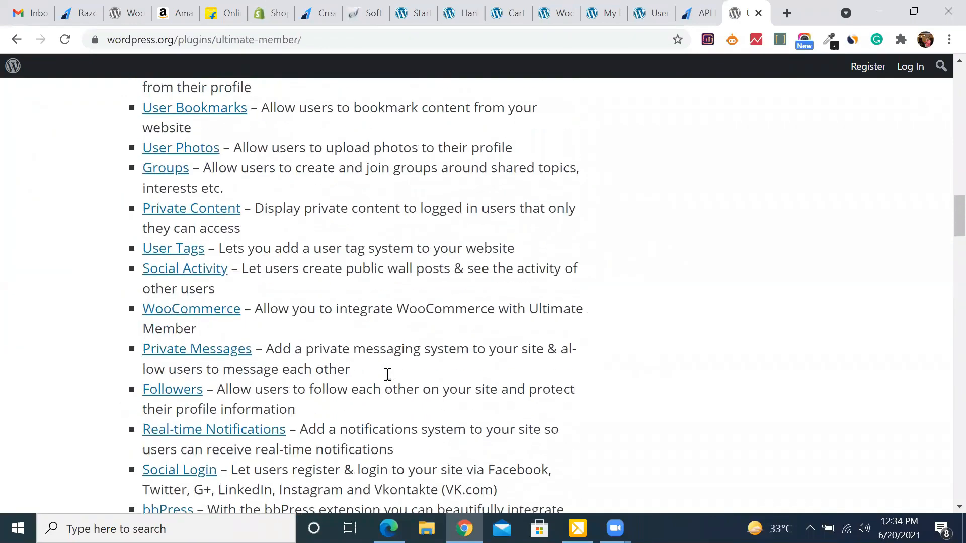
{"action": "scroll", "coordinate": [388, 377], "scroll_direction": "up", "scroll_amount": 20}
{"action": "scroll", "coordinate": [388, 380], "scroll_direction": "up", "scroll_amount": 3}
Check the Ultimate Member installation instructions, then return to the plugin details and read the features and paid extensions.
{"action": "left_click", "coordinate": [315, 247]}
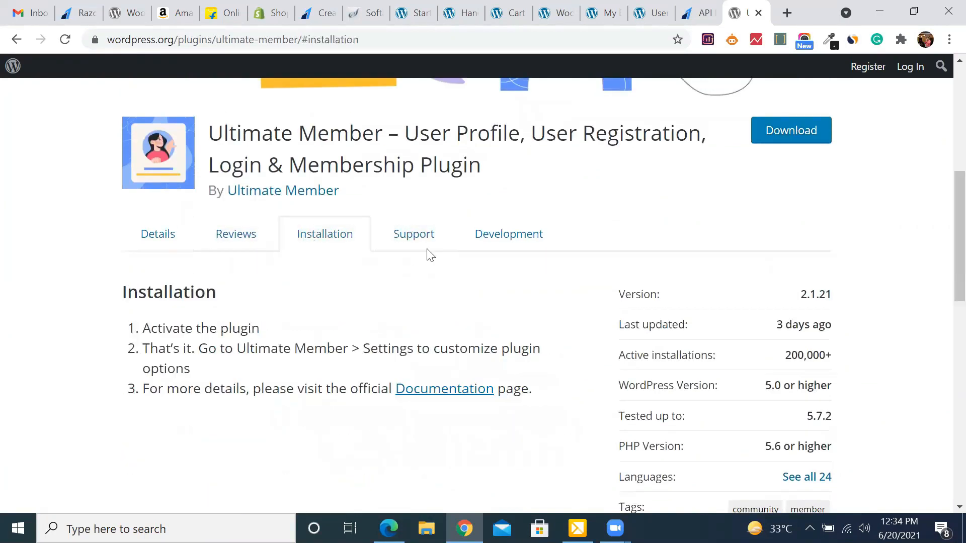
{"action": "left_click", "coordinate": [167, 239]}
{"action": "scroll", "coordinate": [346, 397], "scroll_direction": "down", "scroll_amount": 5}
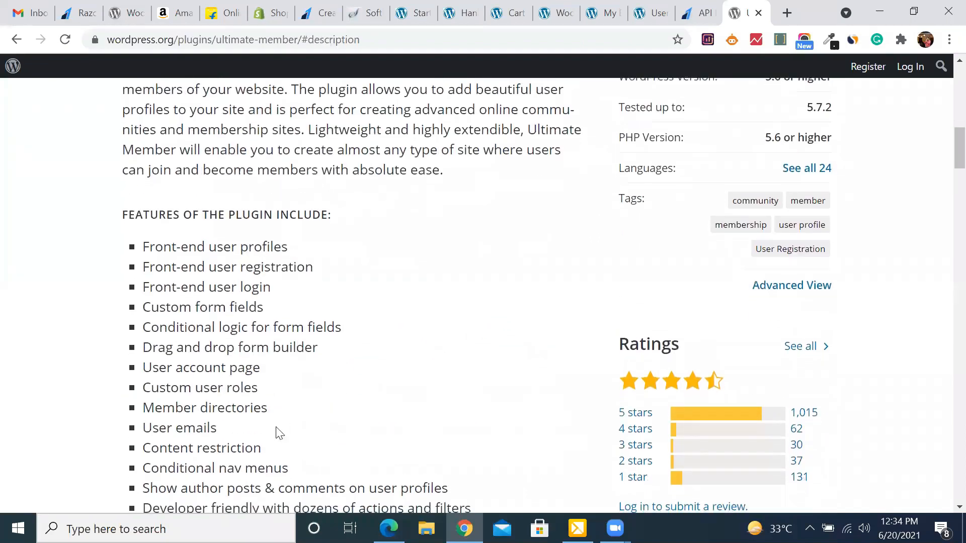
{"action": "scroll", "coordinate": [277, 431], "scroll_direction": "down", "scroll_amount": 5}
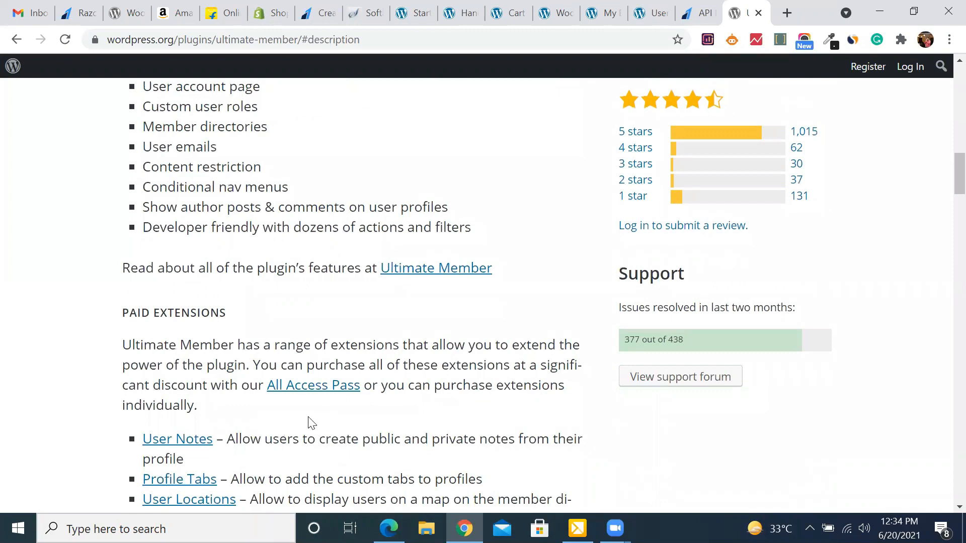
{"action": "scroll", "coordinate": [311, 423], "scroll_direction": "down", "scroll_amount": 2}
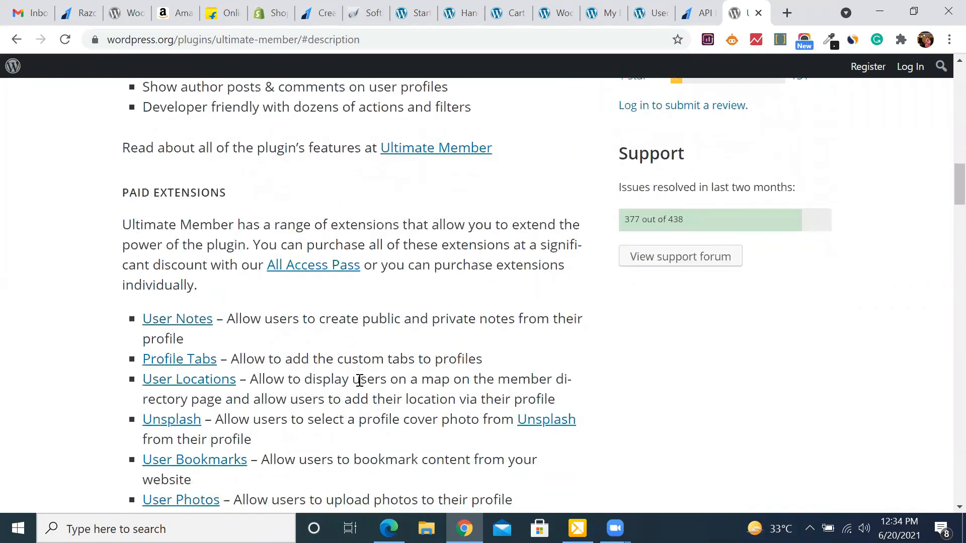
Return to the store's WordPress dashboard and view the list of all registered users.
{"action": "left_click", "coordinate": [657, 7]}
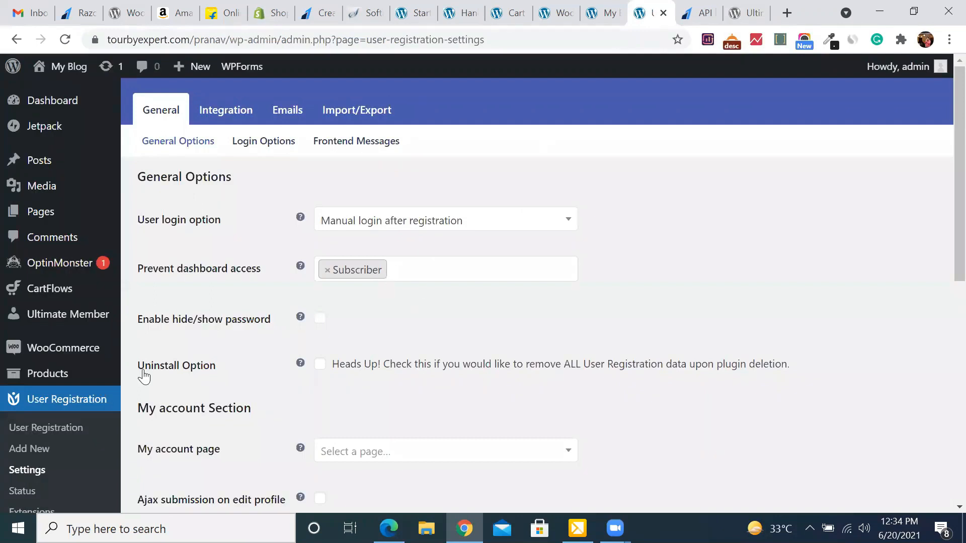
{"action": "scroll", "coordinate": [24, 375], "scroll_direction": "down", "scroll_amount": 5}
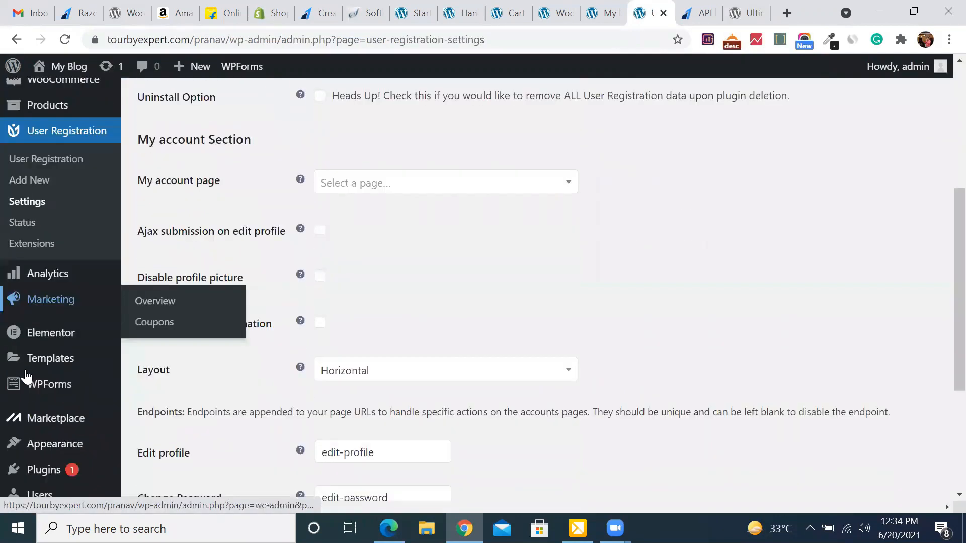
{"action": "scroll", "coordinate": [25, 375], "scroll_direction": "down", "scroll_amount": 2}
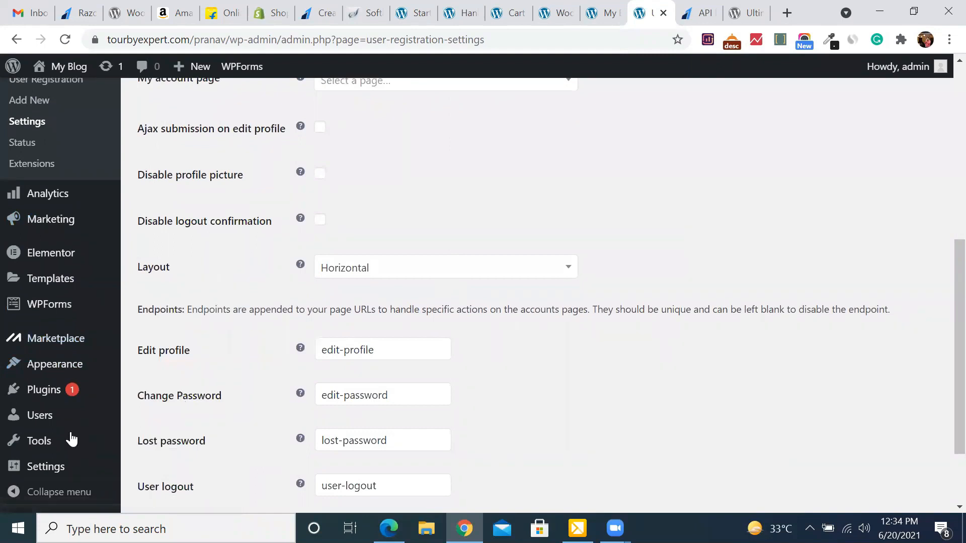
{"action": "mouse_move", "coordinate": [53, 426]}
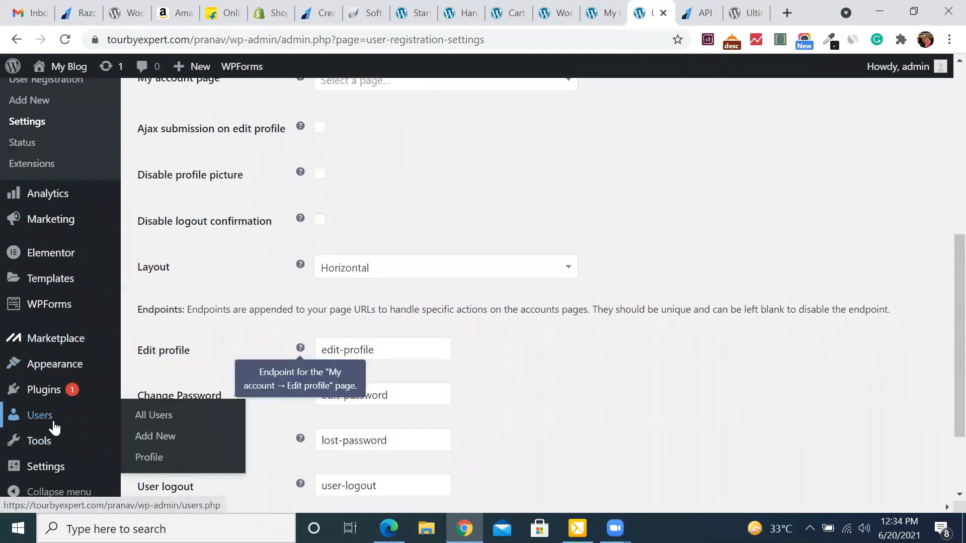
{"action": "left_click", "coordinate": [165, 419]}
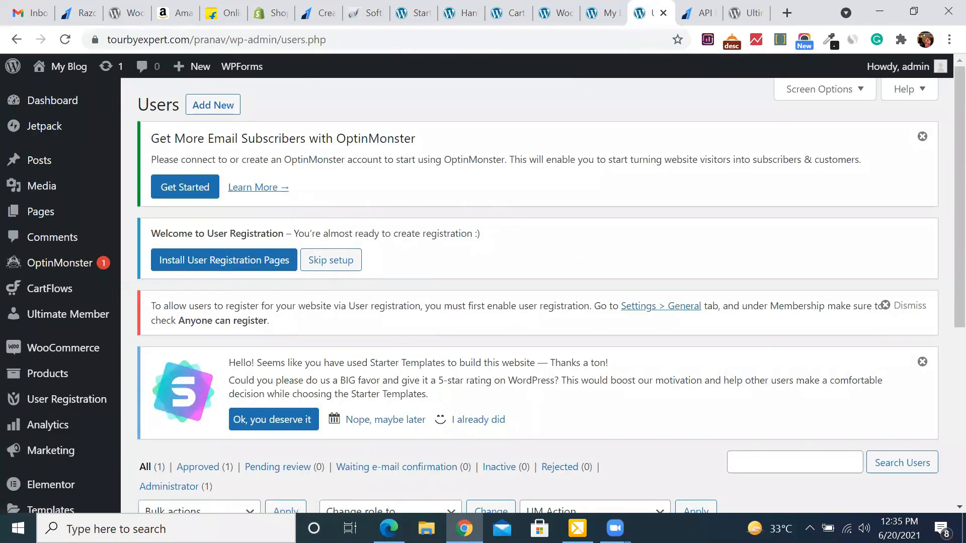
{"action": "scroll", "coordinate": [517, 436], "scroll_direction": "down", "scroll_amount": 6}
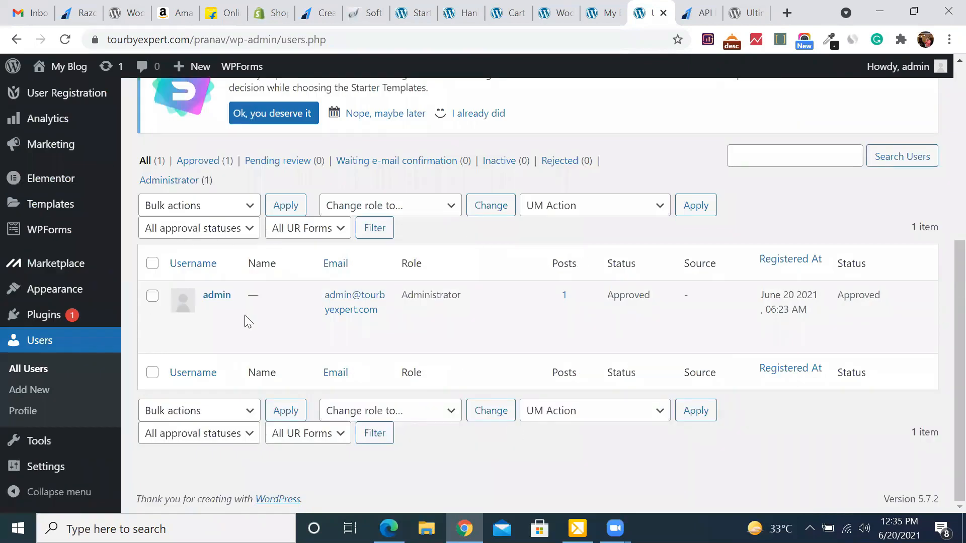
Open the WooCommerce customer list and look over its customer records.
{"action": "mouse_move", "coordinate": [45, 298]}
{"action": "scroll", "coordinate": [50, 300], "scroll_direction": "up", "scroll_amount": 2}
{"action": "scroll", "coordinate": [49, 300], "scroll_direction": "up", "scroll_amount": 4}
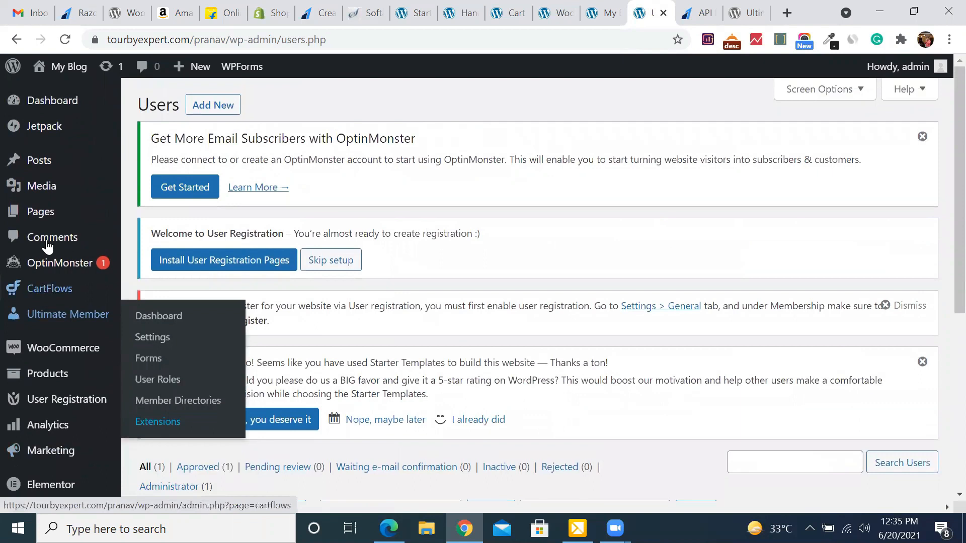
{"action": "scroll", "coordinate": [48, 226], "scroll_direction": "down", "scroll_amount": 3}
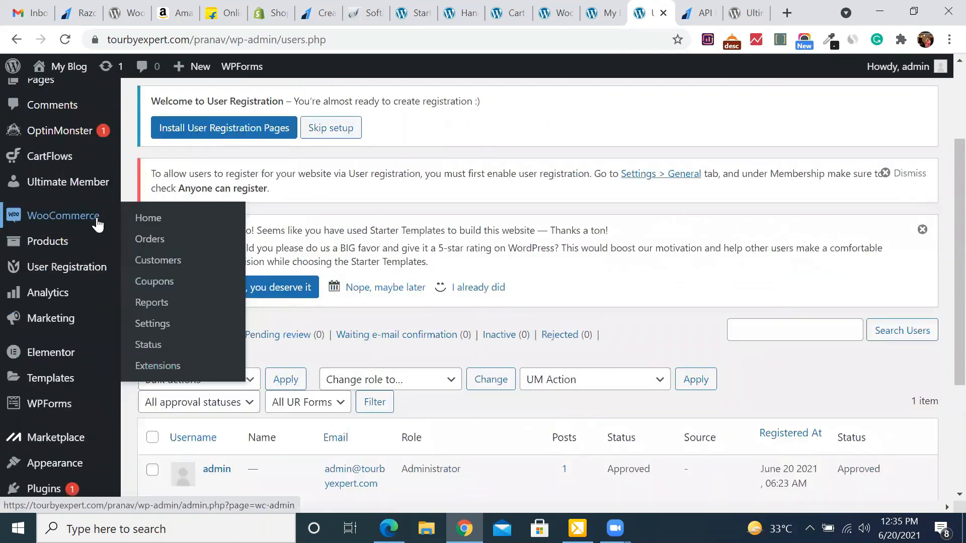
{"action": "left_click", "coordinate": [173, 262]}
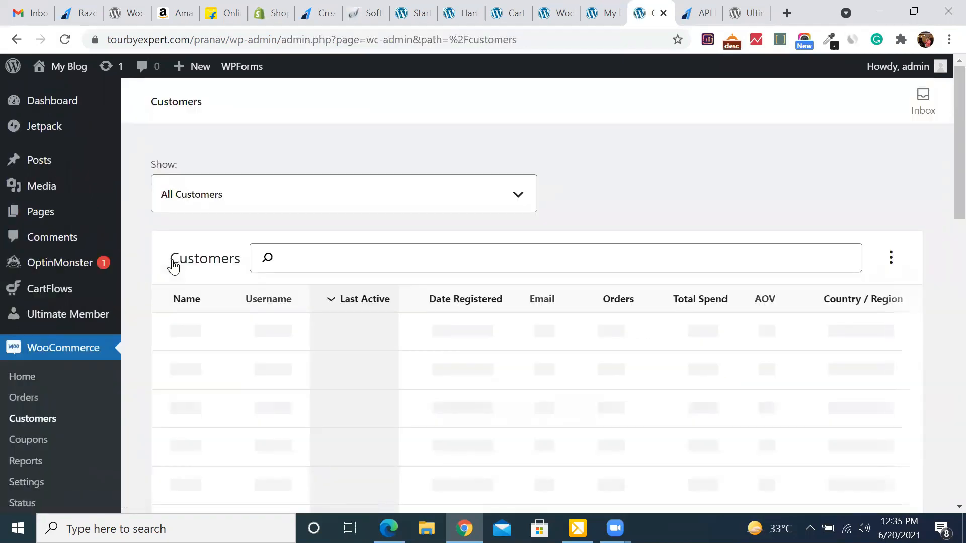
{"action": "scroll", "coordinate": [448, 416], "scroll_direction": "down", "scroll_amount": 3}
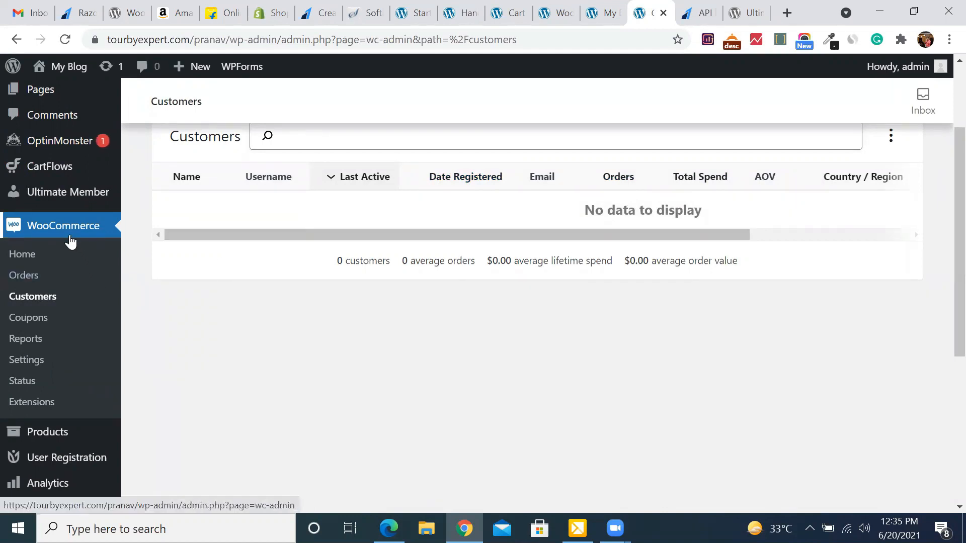
{"action": "scroll", "coordinate": [73, 278], "scroll_direction": "up", "scroll_amount": 1}
{"action": "scroll", "coordinate": [73, 277], "scroll_direction": "up", "scroll_amount": 2}
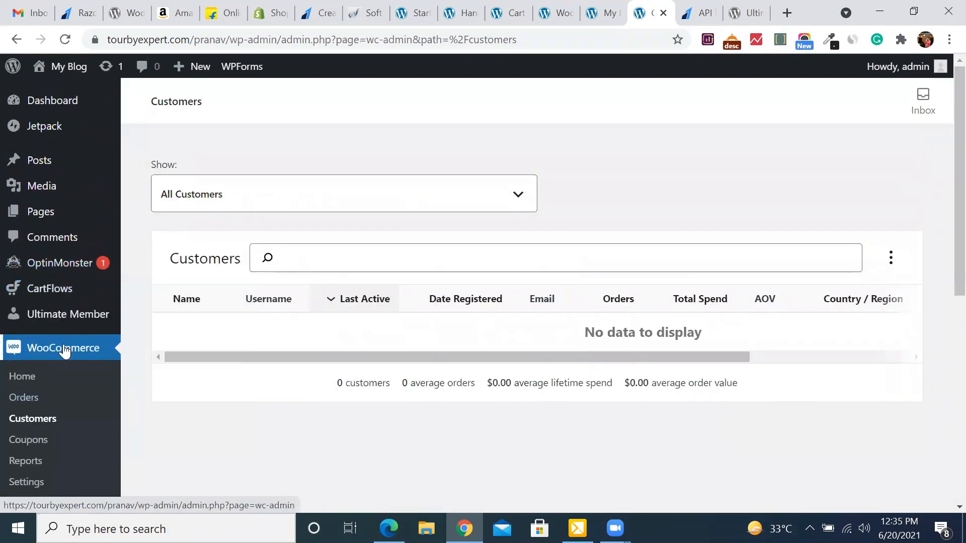
Open the list of all store products and examine their stock, prices and categories.
{"action": "scroll", "coordinate": [62, 354], "scroll_direction": "down", "scroll_amount": 4}
{"action": "scroll", "coordinate": [64, 352], "scroll_direction": "down", "scroll_amount": 3}
{"action": "mouse_move", "coordinate": [48, 251]}
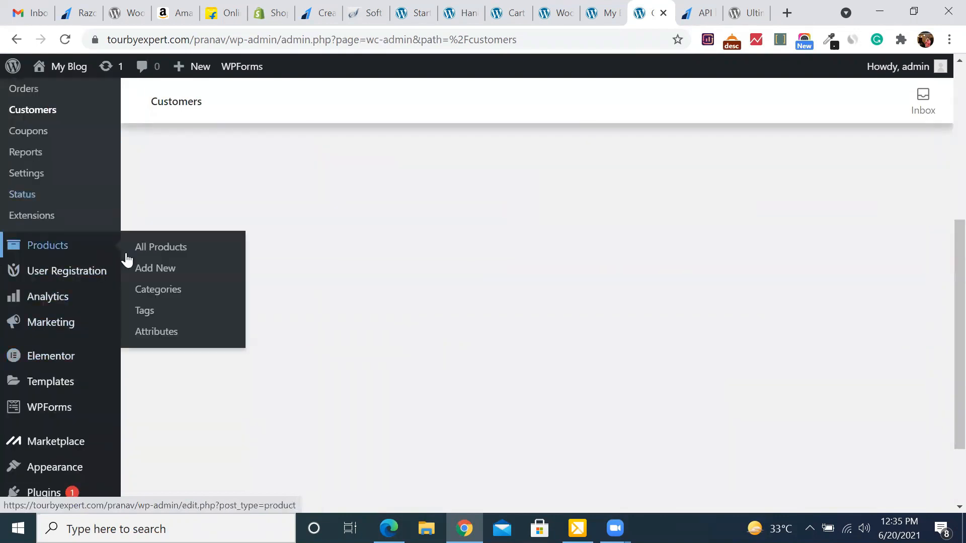
{"action": "left_click", "coordinate": [165, 254]}
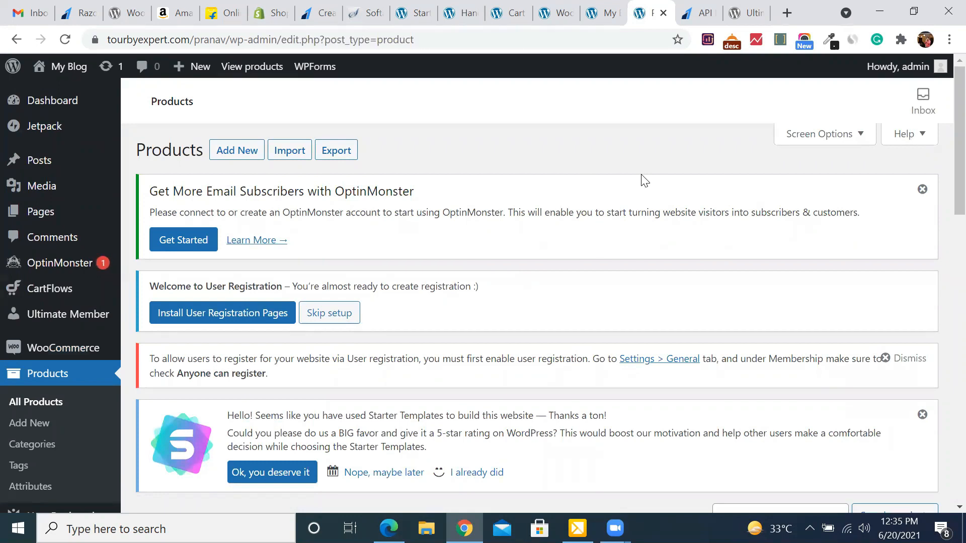
{"action": "scroll", "coordinate": [596, 247], "scroll_direction": "down", "scroll_amount": 15}
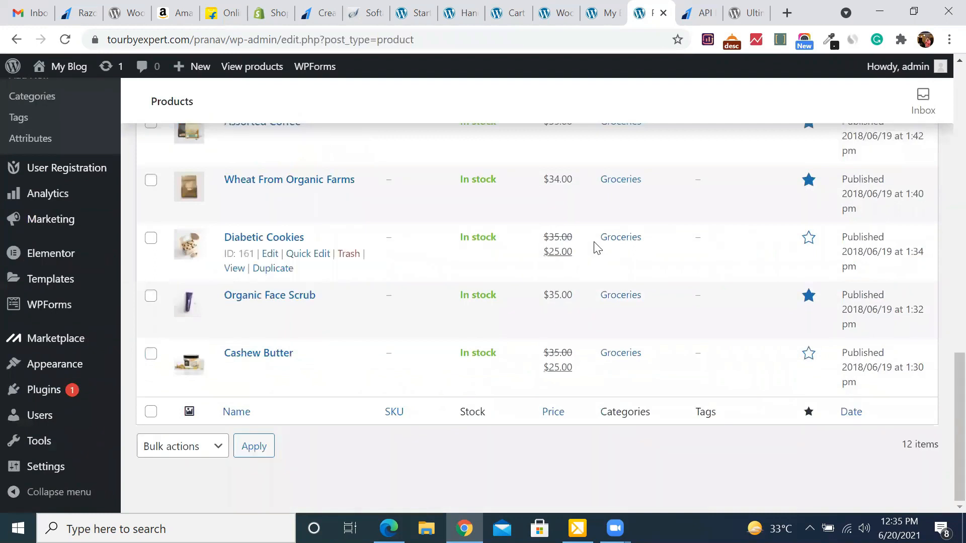
{"action": "scroll", "coordinate": [596, 246], "scroll_direction": "up", "scroll_amount": 12}
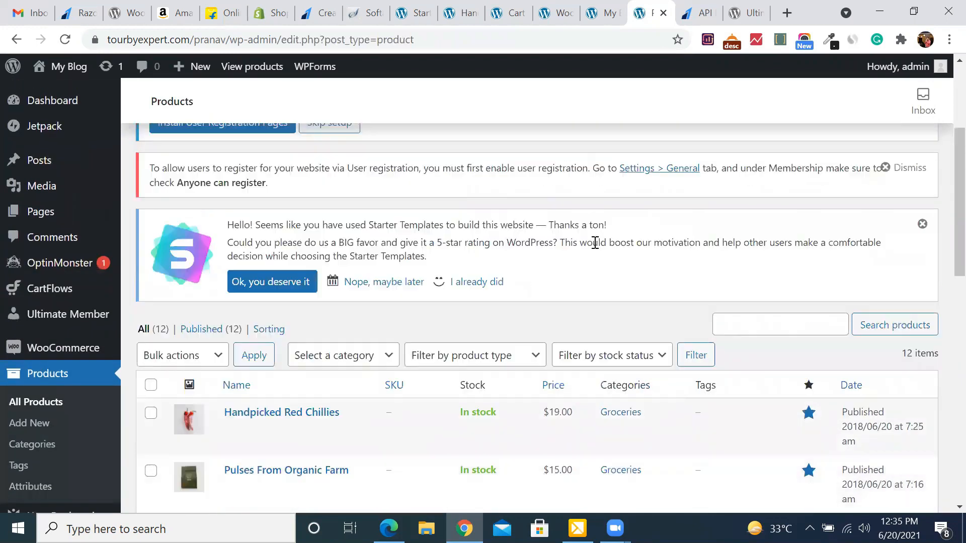
{"action": "scroll", "coordinate": [595, 243], "scroll_direction": "up", "scroll_amount": 2}
{"action": "scroll", "coordinate": [595, 243], "scroll_direction": "down", "scroll_amount": 12}
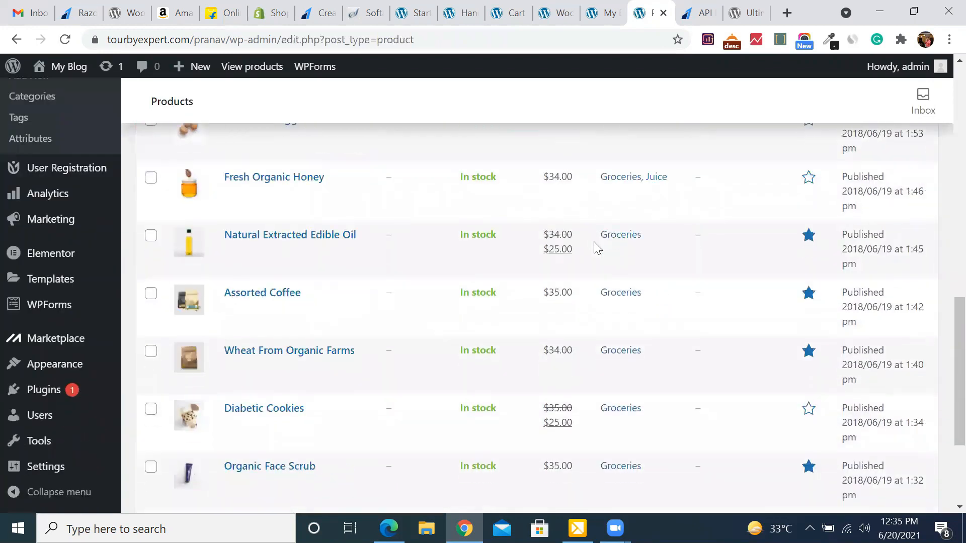
{"action": "scroll", "coordinate": [596, 247], "scroll_direction": "up", "scroll_amount": 12}
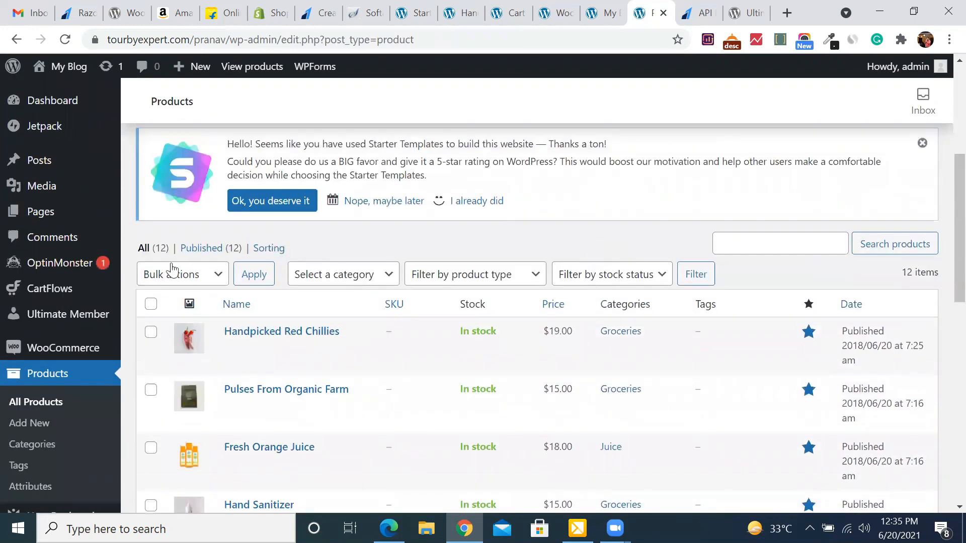
{"action": "scroll", "coordinate": [452, 317], "scroll_direction": "up", "scroll_amount": 6}
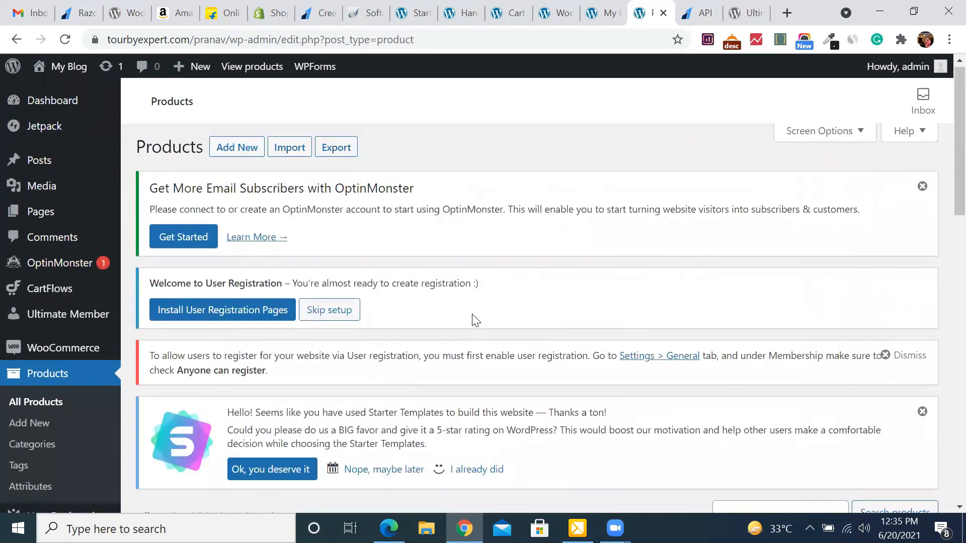
Export all products with all columns, categories and custom meta to a CSV file.
{"action": "left_click", "coordinate": [336, 155]}
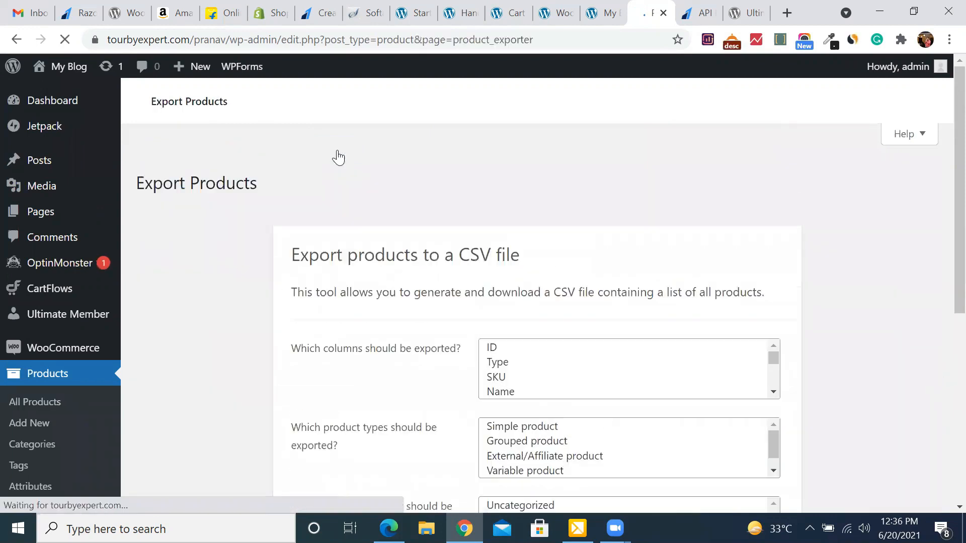
{"action": "scroll", "coordinate": [524, 328], "scroll_direction": "down", "scroll_amount": 10}
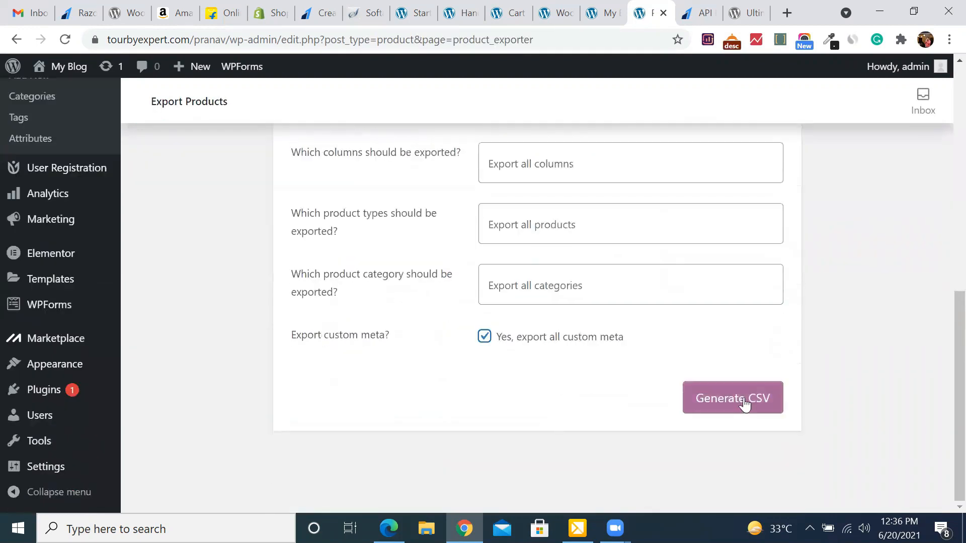
{"action": "left_click", "coordinate": [732, 400]}
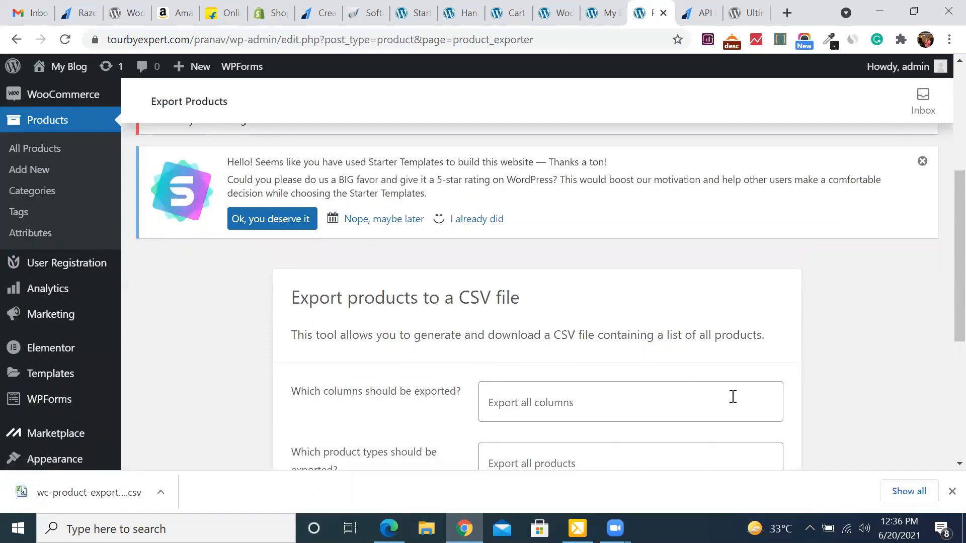
Open the exported product CSV in Excel, widen the ID and Name columns, and return to the browser.
{"action": "left_click", "coordinate": [97, 498]}
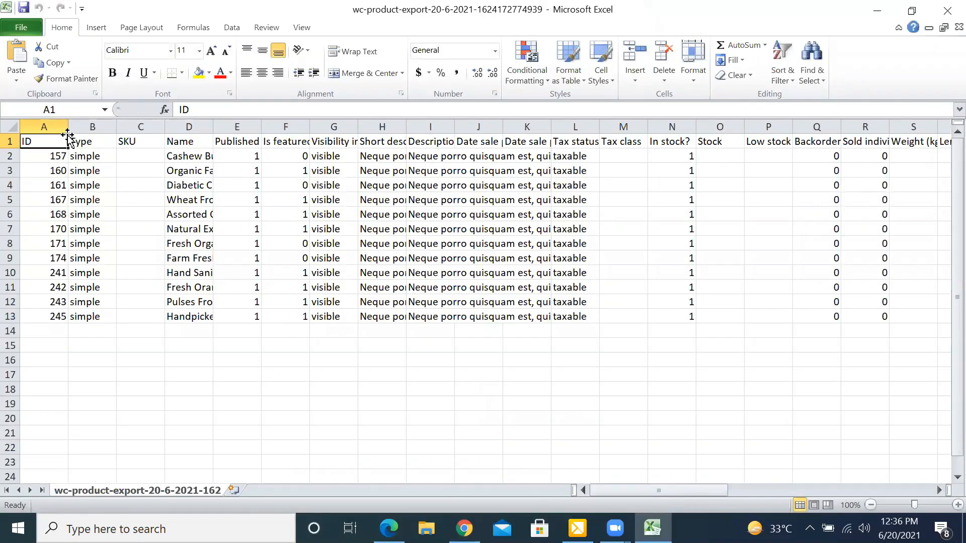
{"action": "left_click_drag", "start_coordinate": [68, 125], "coordinate": [172, 131]}
{"action": "left_click_drag", "start_coordinate": [314, 127], "coordinate": [426, 143]}
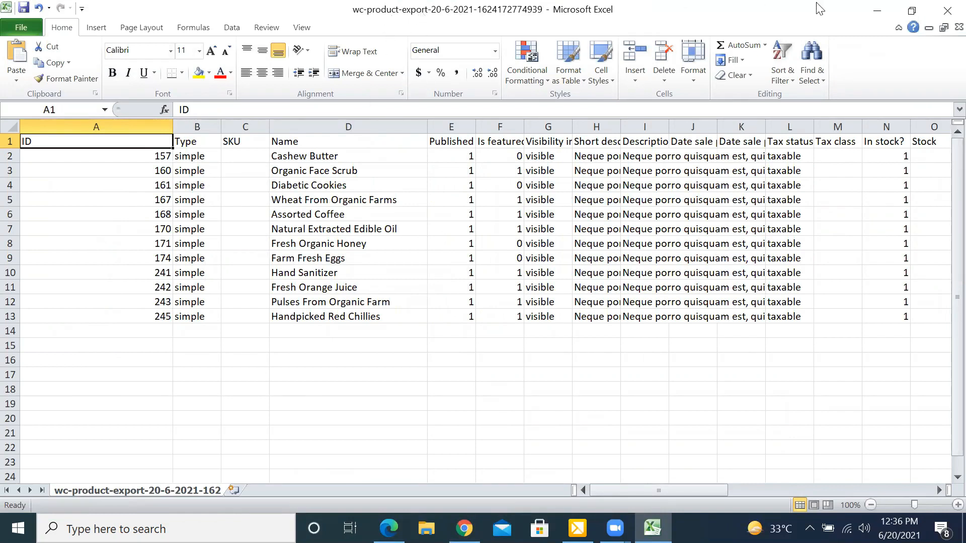
{"action": "left_click", "coordinate": [877, 11]}
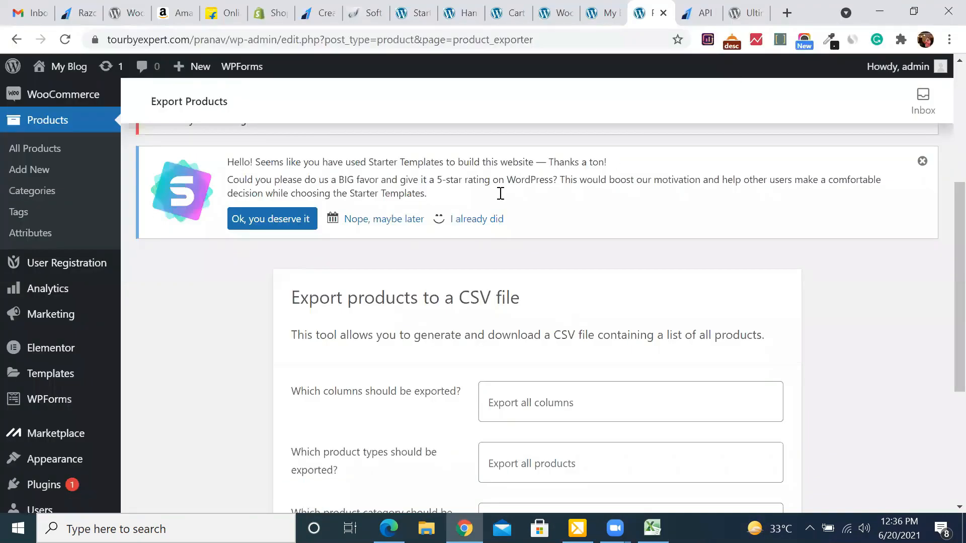
Select every product in the full product list and move them all to the trash.
{"action": "left_click", "coordinate": [49, 149]}
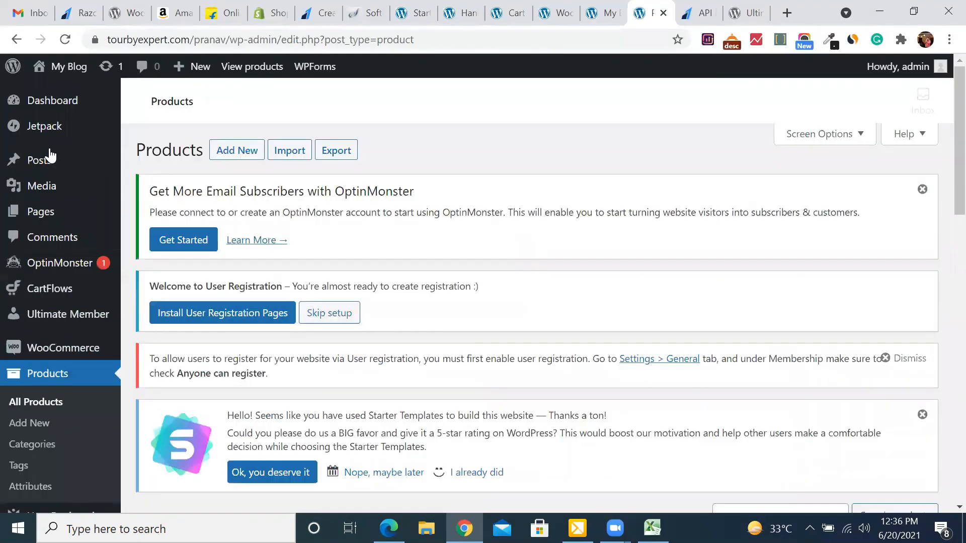
{"action": "scroll", "coordinate": [323, 416], "scroll_direction": "down", "scroll_amount": 5}
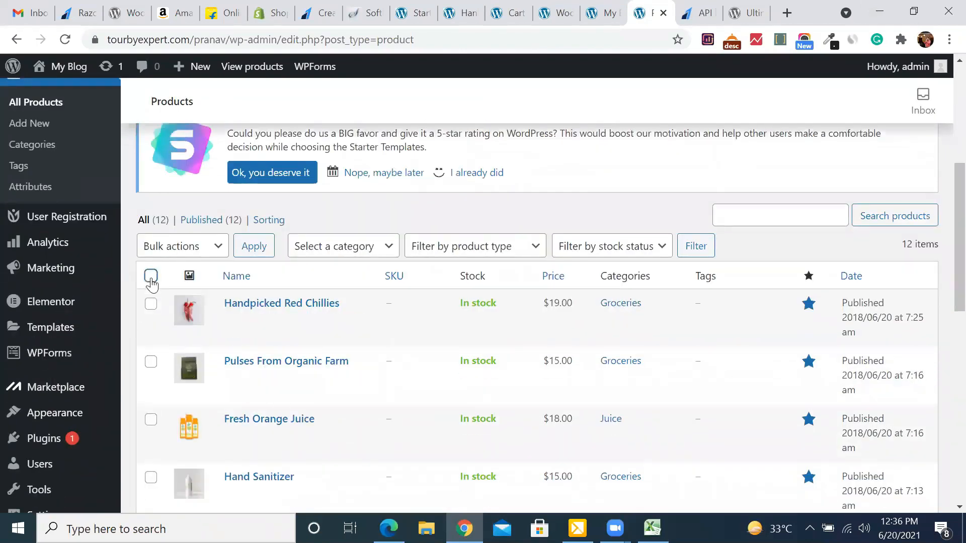
{"action": "left_click", "coordinate": [217, 247]}
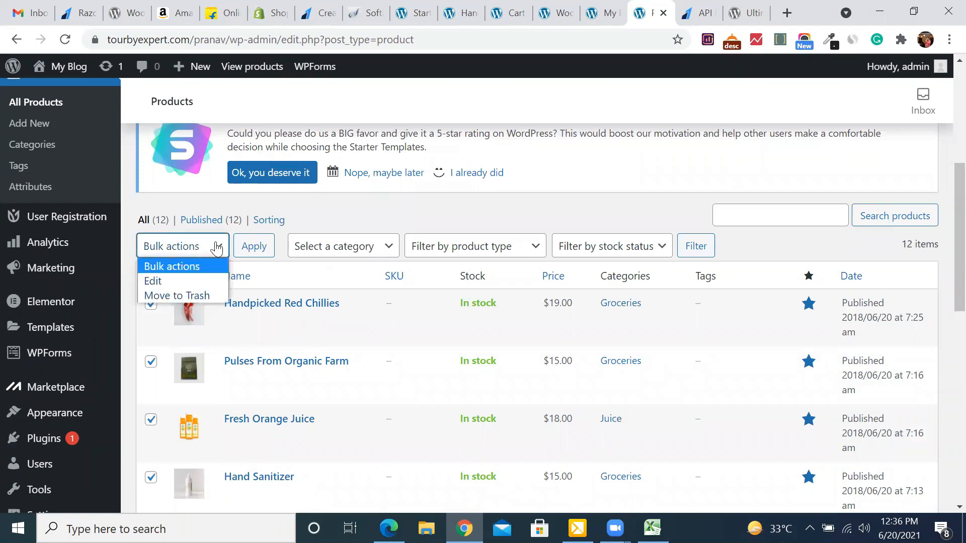
{"action": "left_click", "coordinate": [183, 297]}
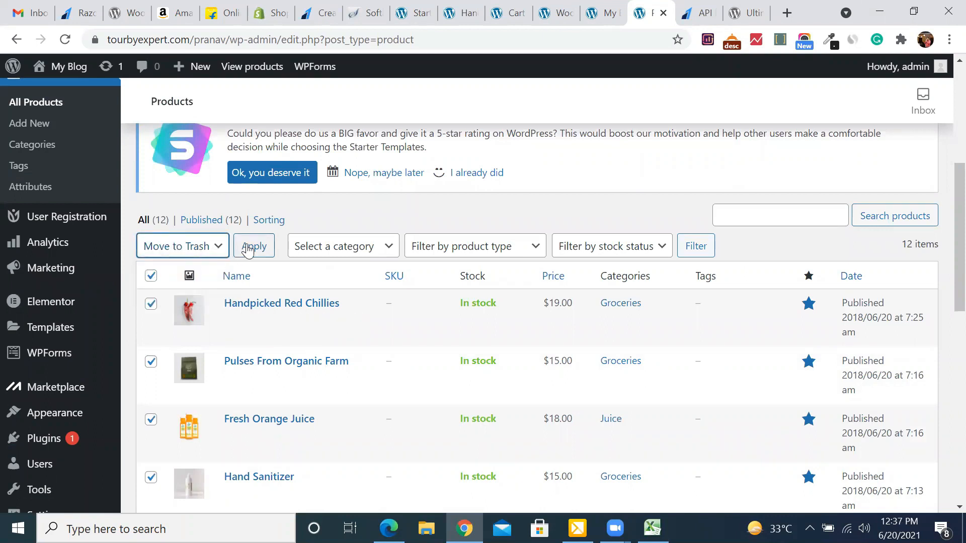
{"action": "left_click", "coordinate": [248, 250]}
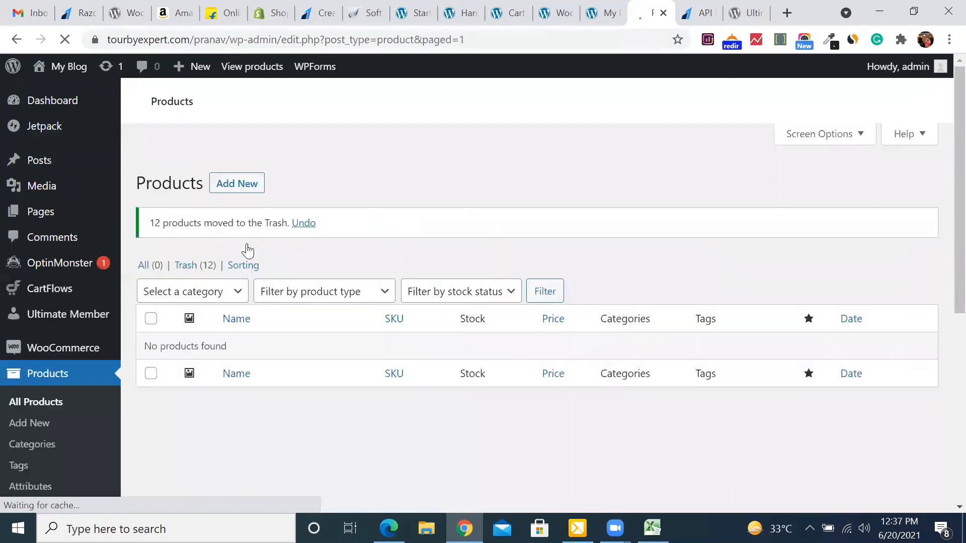
Permanently delete all products in the product trash.
{"action": "scroll", "coordinate": [298, 159], "scroll_direction": "down", "scroll_amount": 4}
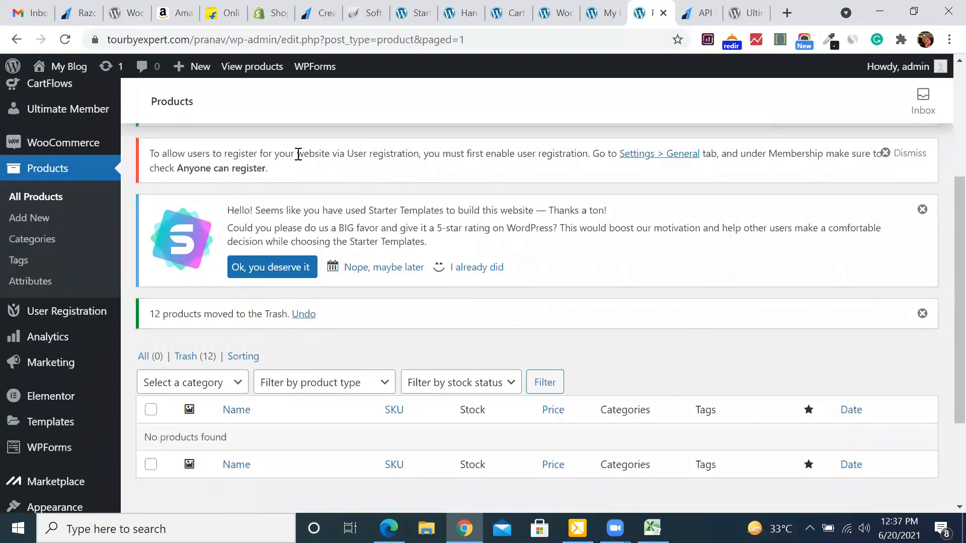
{"action": "left_click", "coordinate": [206, 357]}
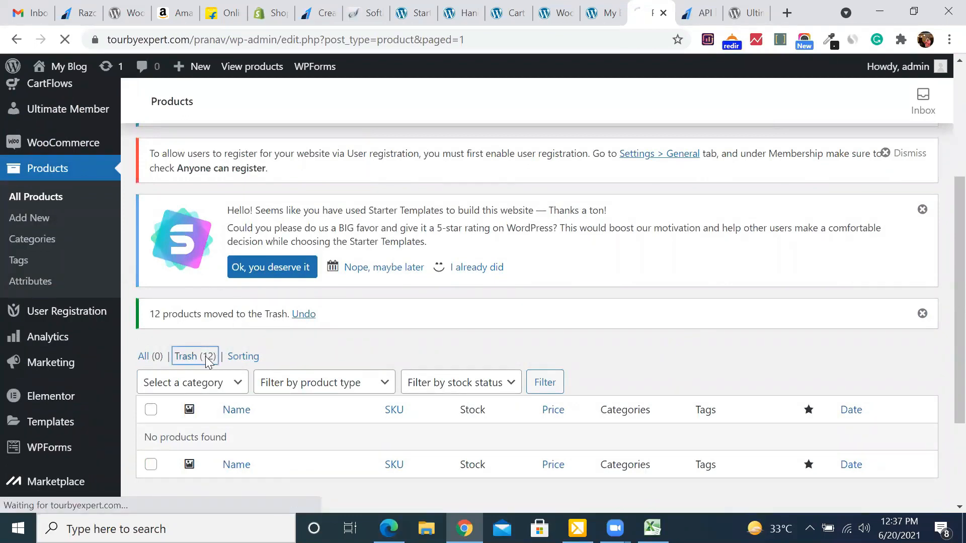
{"action": "scroll", "coordinate": [160, 387], "scroll_direction": "down", "scroll_amount": 3}
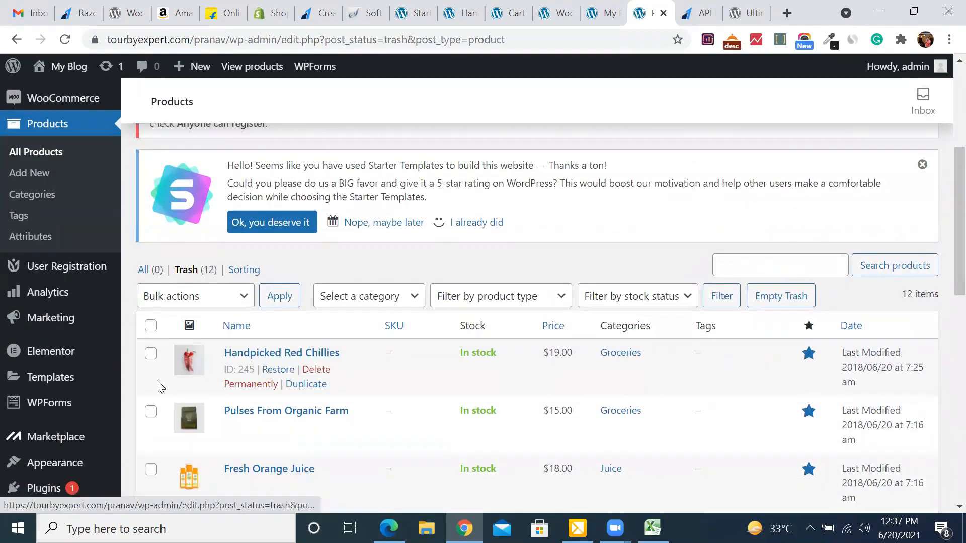
{"action": "left_click", "coordinate": [151, 326]}
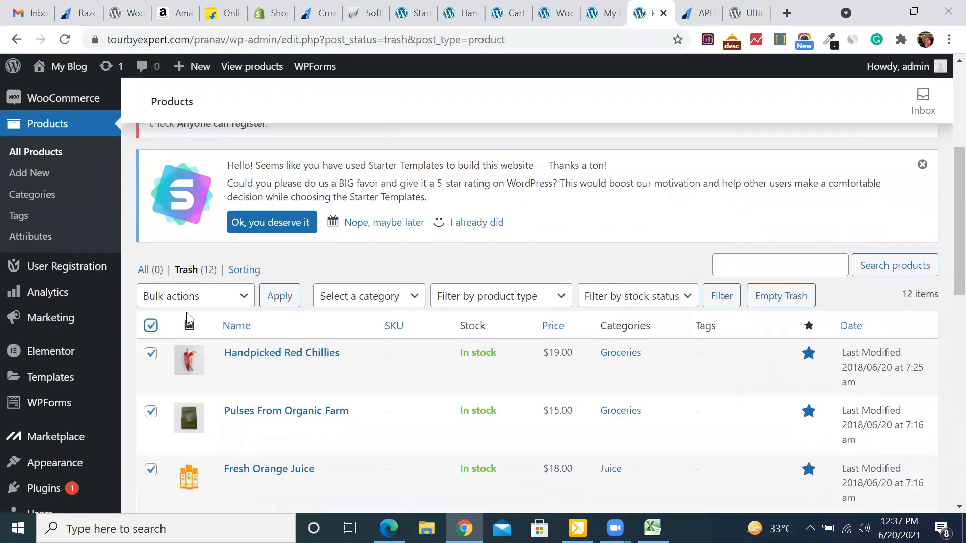
{"action": "left_click", "coordinate": [225, 298]}
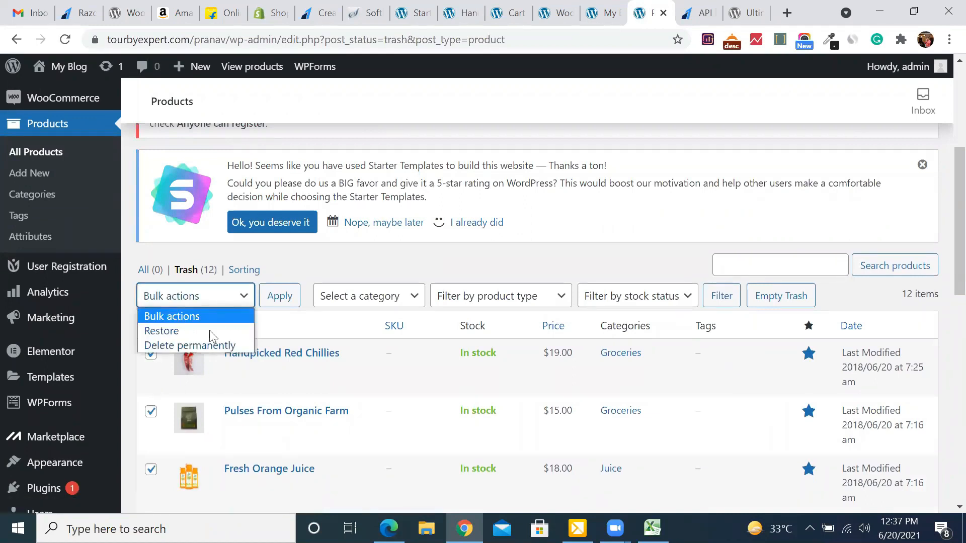
{"action": "left_click", "coordinate": [206, 346]}
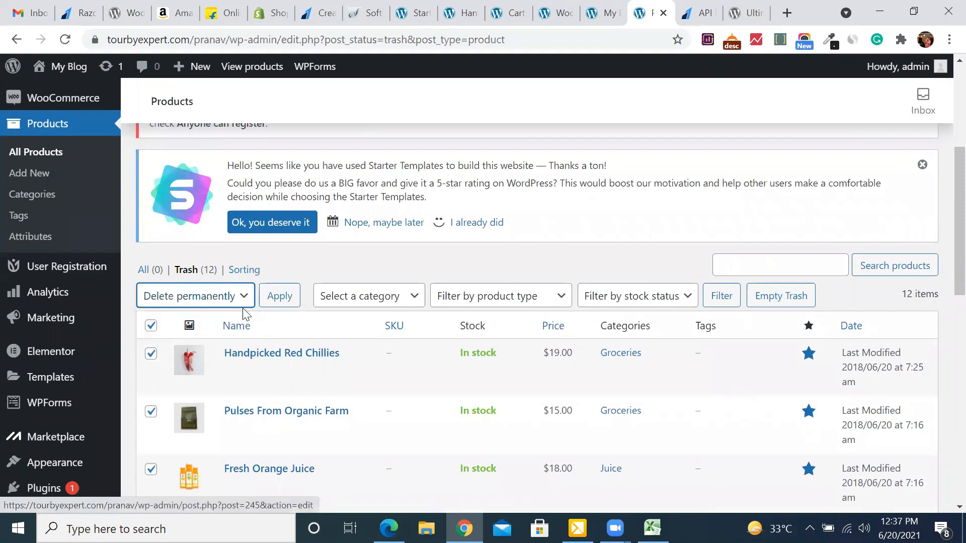
{"action": "left_click", "coordinate": [203, 296]}
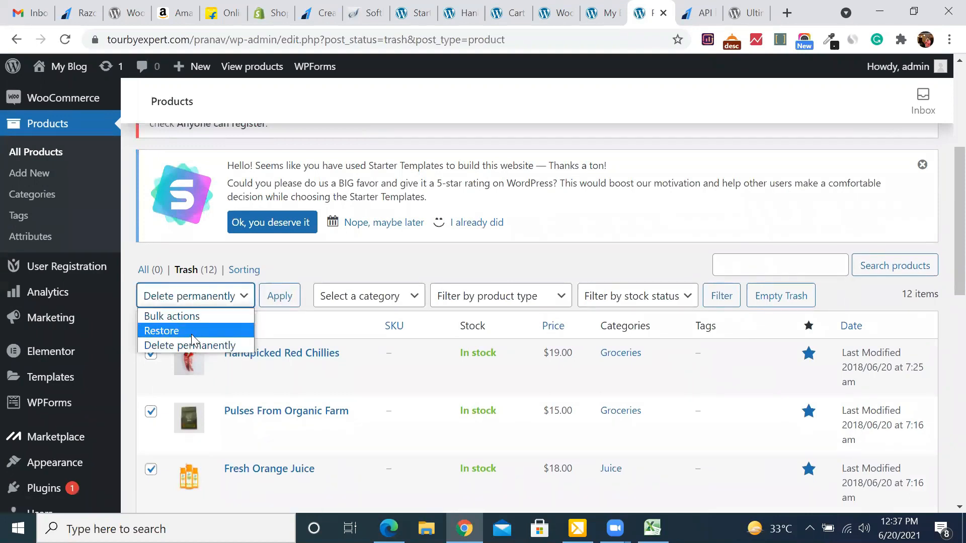
{"action": "left_click", "coordinate": [236, 349]}
{"action": "left_click", "coordinate": [277, 300]}
{"action": "left_click", "coordinate": [277, 301]}
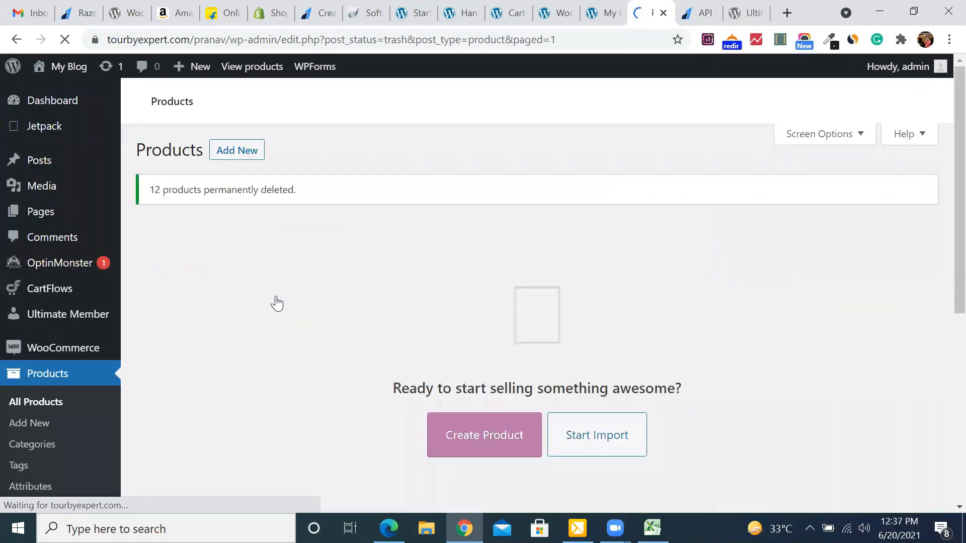
Return to the full product list and look it over.
{"action": "scroll", "coordinate": [276, 298], "scroll_direction": "down", "scroll_amount": 4}
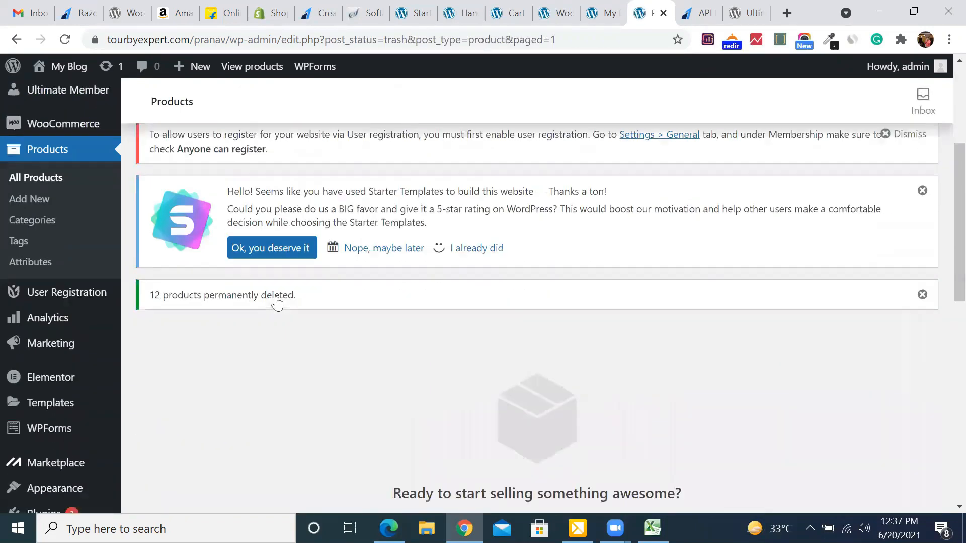
{"action": "scroll", "coordinate": [276, 298], "scroll_direction": "up", "scroll_amount": 4}
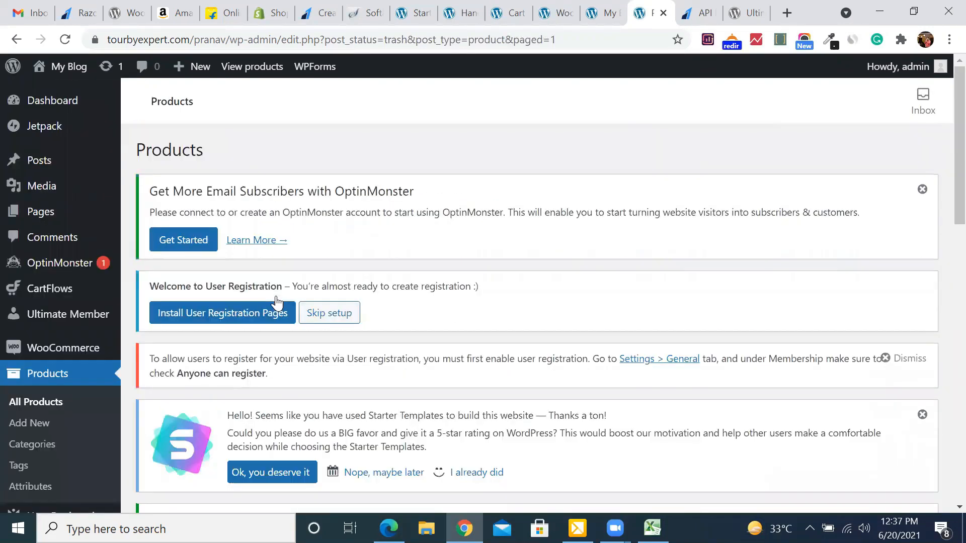
{"action": "left_click", "coordinate": [43, 409]}
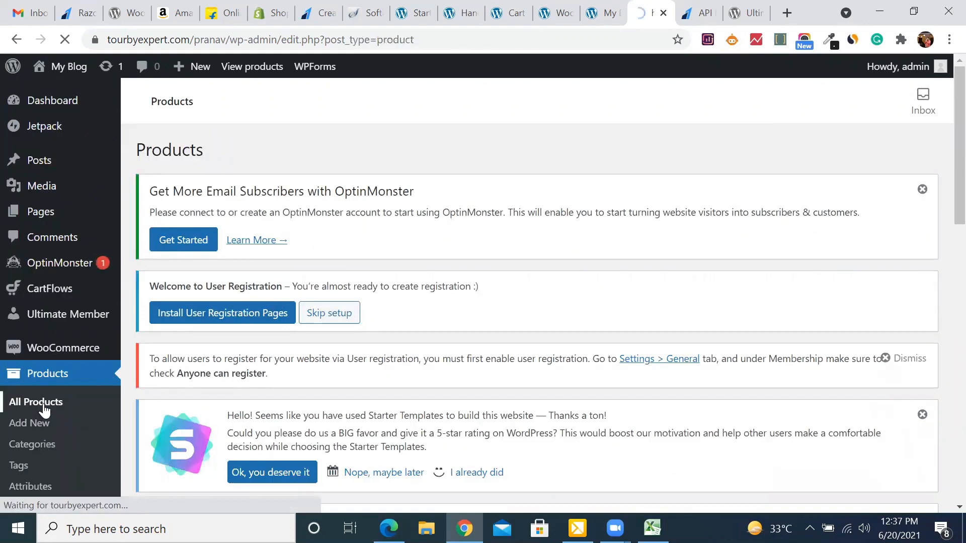
{"action": "scroll", "coordinate": [50, 408], "scroll_direction": "down", "scroll_amount": 2}
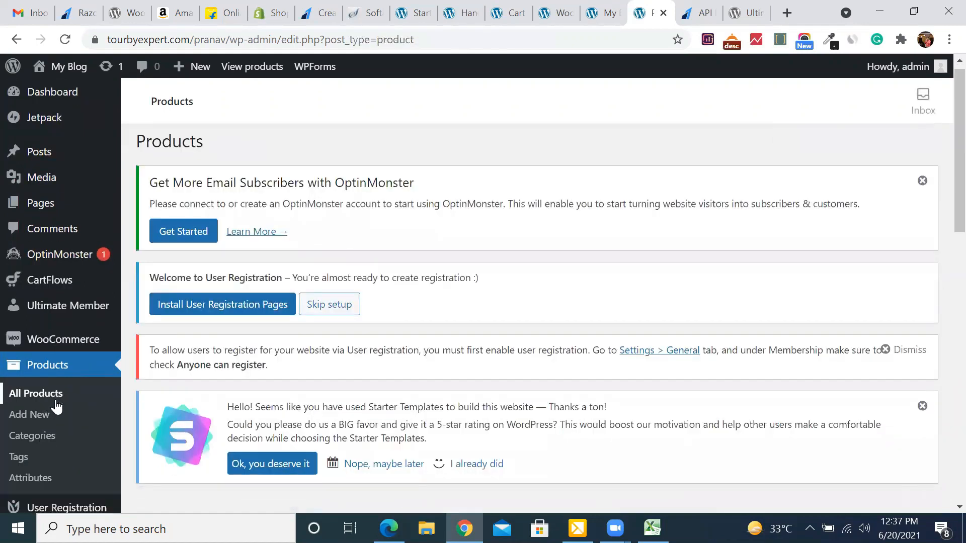
Start a product import and choose wc-product-export-20-6-2021-1624172774939.csv from the Downloads folder as its source file.
{"action": "scroll", "coordinate": [57, 406], "scroll_direction": "down", "scroll_amount": 4}
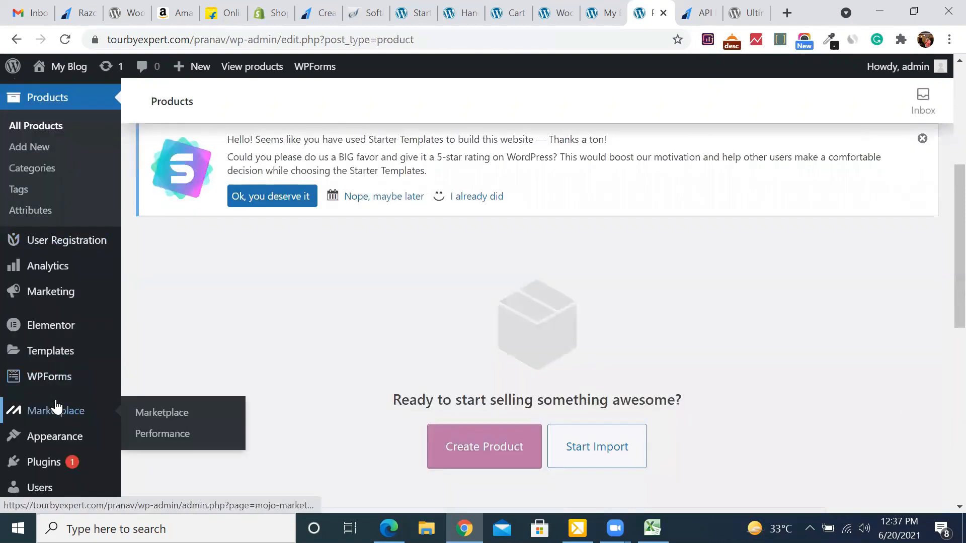
{"action": "scroll", "coordinate": [39, 406], "scroll_direction": "up", "scroll_amount": 4}
{"action": "scroll", "coordinate": [57, 406], "scroll_direction": "up", "scroll_amount": 2}
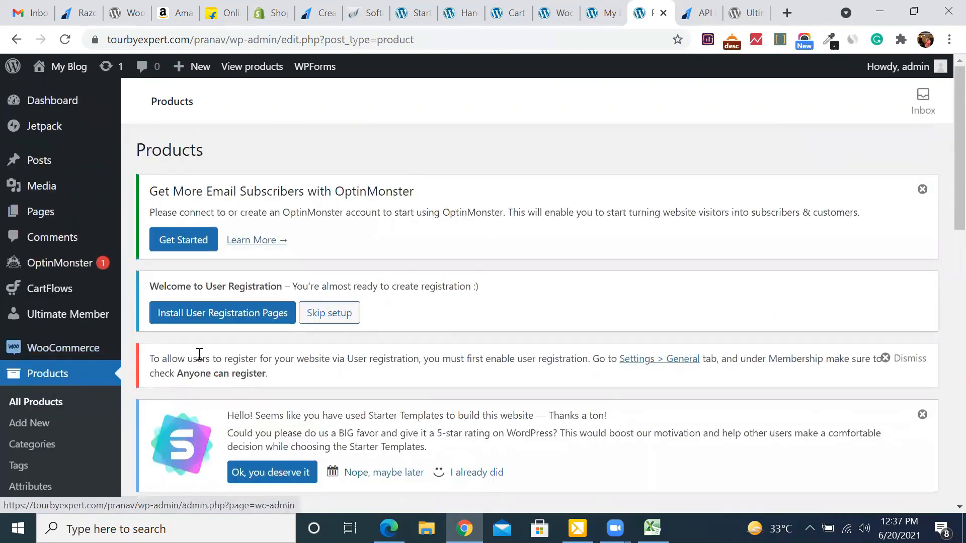
{"action": "scroll", "coordinate": [403, 312], "scroll_direction": "down", "scroll_amount": 8}
{"action": "left_click", "coordinate": [608, 266]}
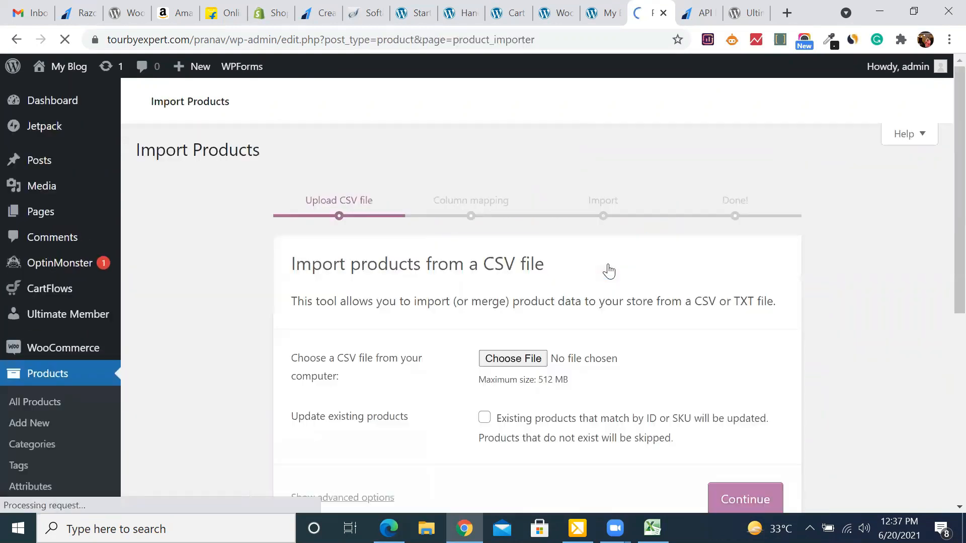
{"action": "scroll", "coordinate": [609, 272], "scroll_direction": "down", "scroll_amount": 7}
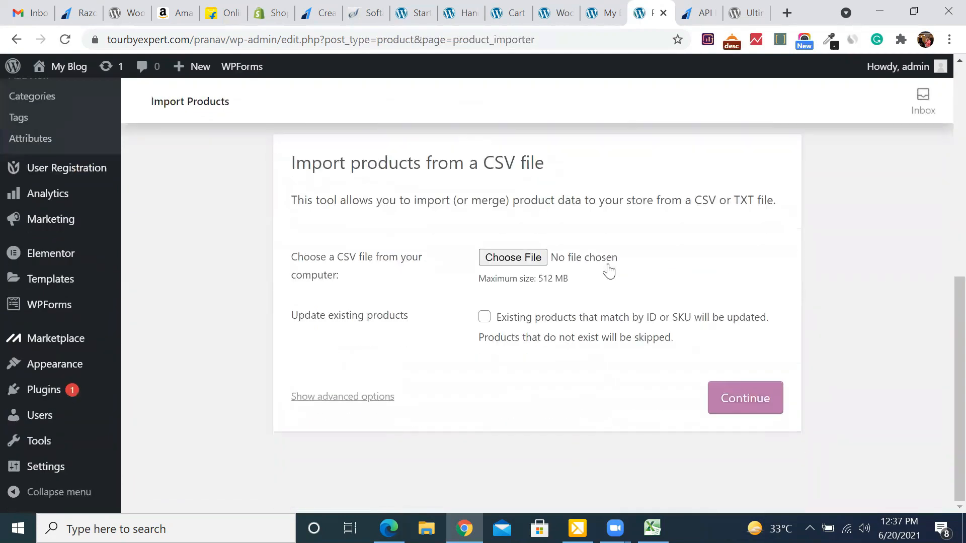
{"action": "left_click", "coordinate": [511, 263]}
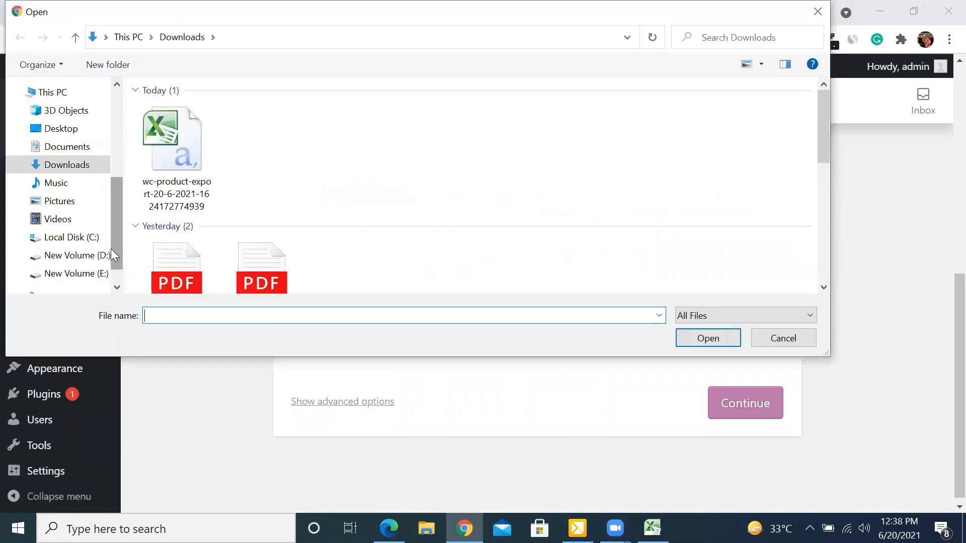
{"action": "left_click", "coordinate": [173, 166]}
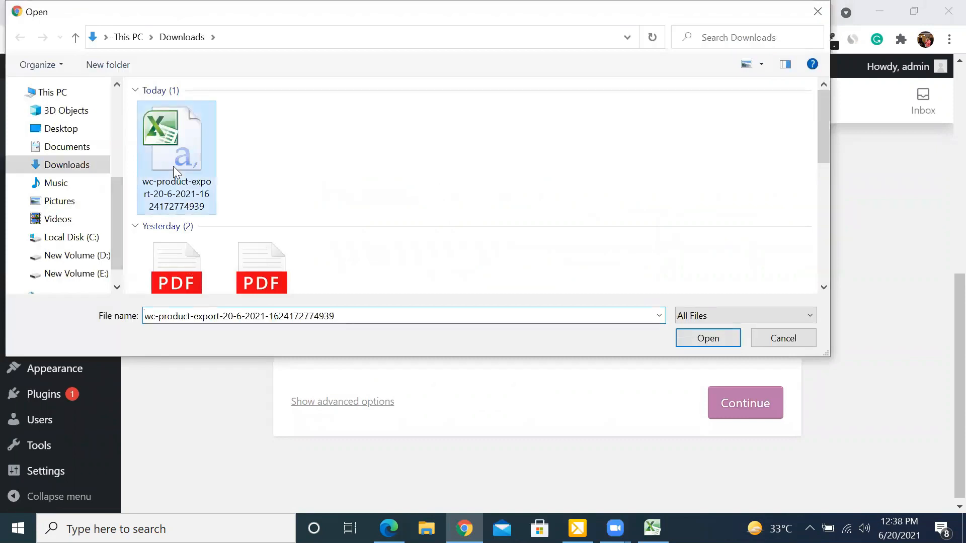
{"action": "left_click", "coordinate": [701, 343]}
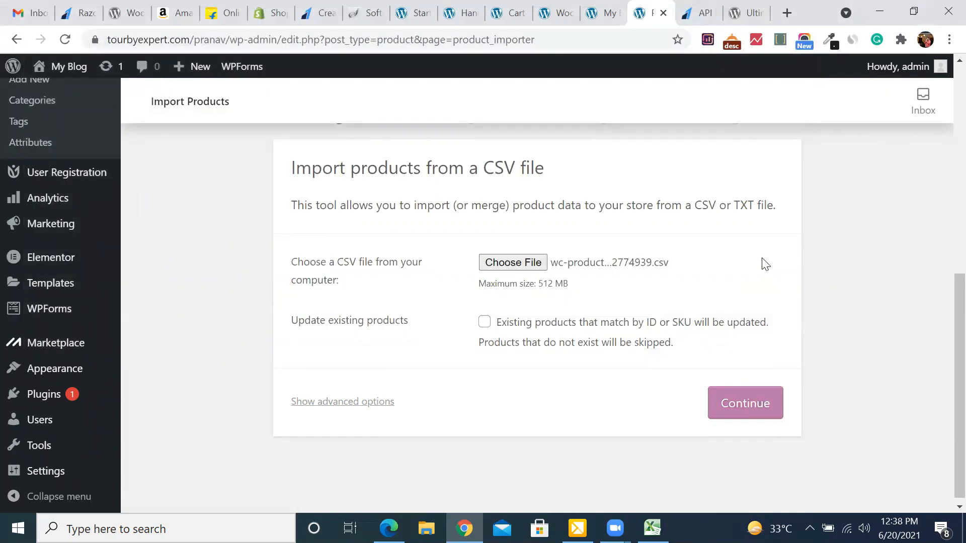
Upload the chosen CSV, keep the suggested column mapping, and run the product import.
{"action": "left_click", "coordinate": [736, 401]}
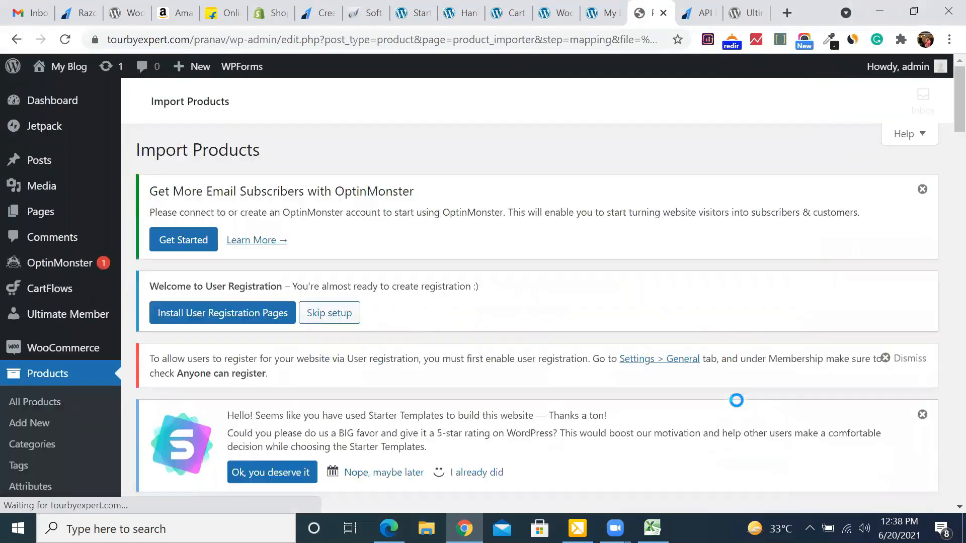
{"action": "scroll", "coordinate": [472, 357], "scroll_direction": "down", "scroll_amount": 10}
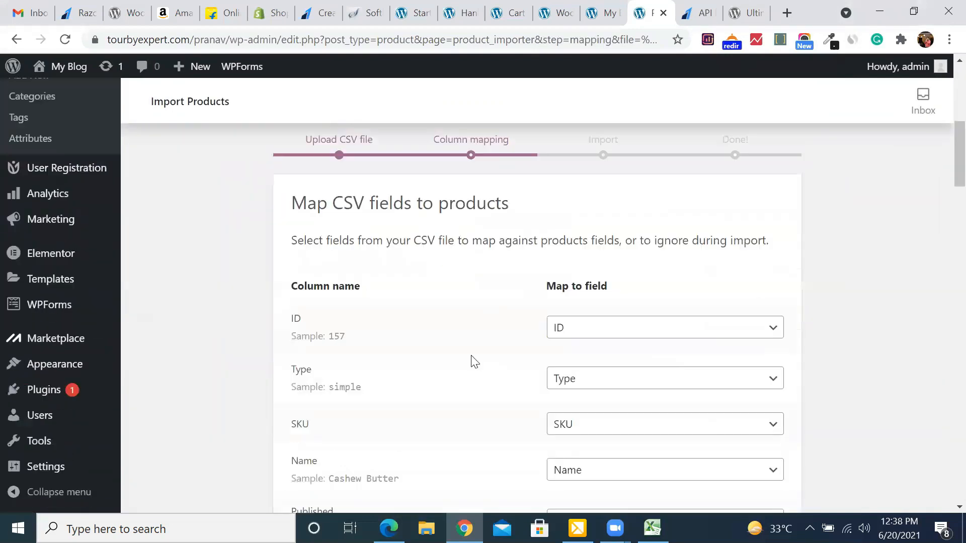
{"action": "scroll", "coordinate": [472, 362], "scroll_direction": "down", "scroll_amount": 2}
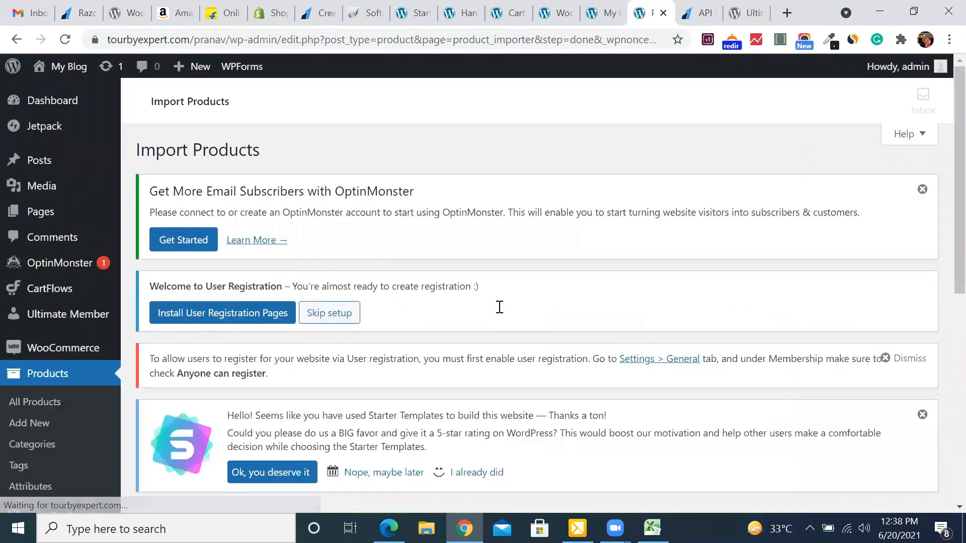
{"action": "scroll", "coordinate": [499, 307], "scroll_direction": "down", "scroll_amount": 7}
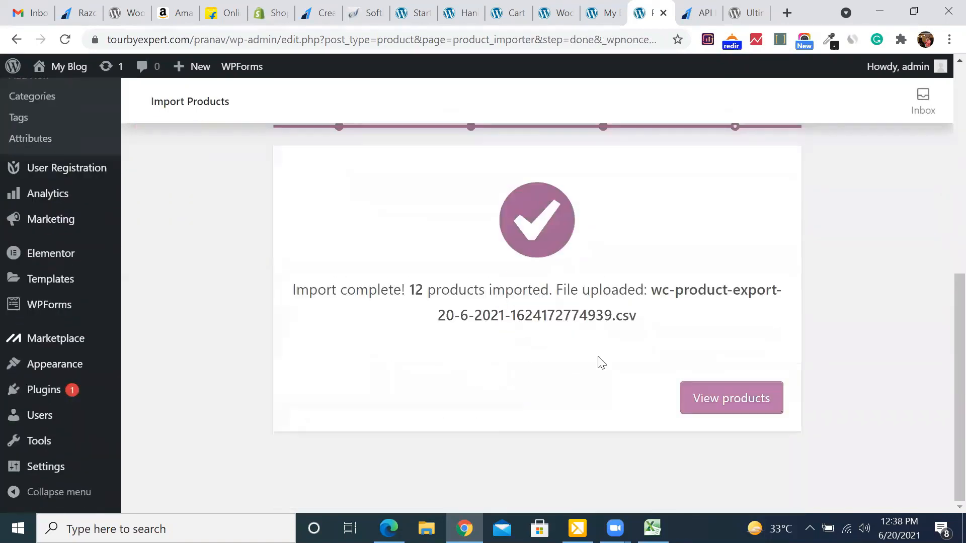
View the imported products and look through the full product list.
{"action": "left_click", "coordinate": [722, 417]}
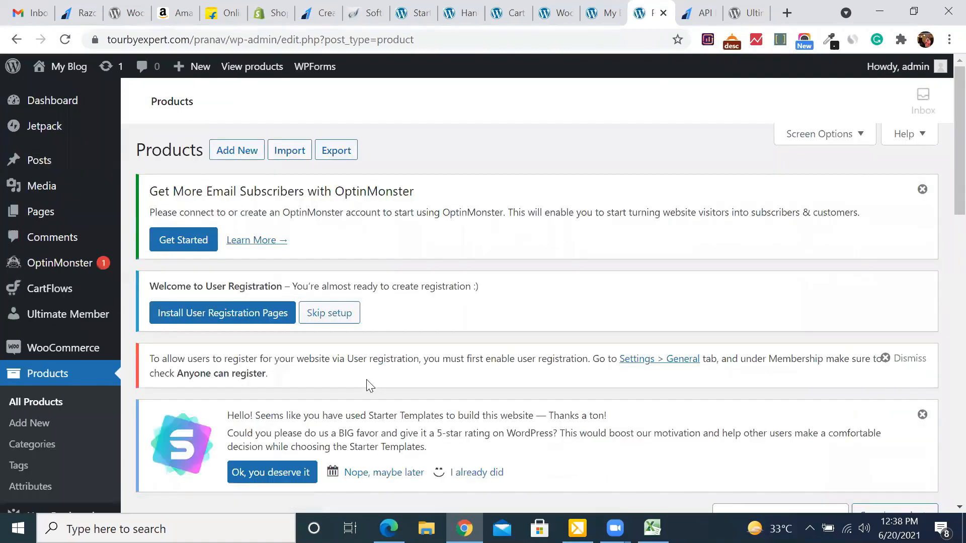
{"action": "scroll", "coordinate": [370, 386], "scroll_direction": "down", "scroll_amount": 15}
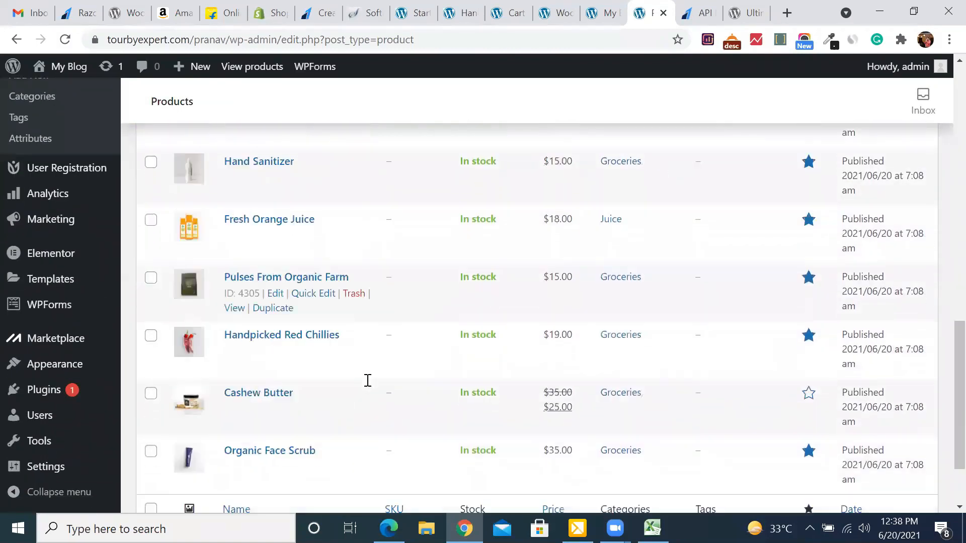
{"action": "scroll", "coordinate": [367, 381], "scroll_direction": "down", "scroll_amount": 2}
{"action": "scroll", "coordinate": [370, 385], "scroll_direction": "up", "scroll_amount": 15}
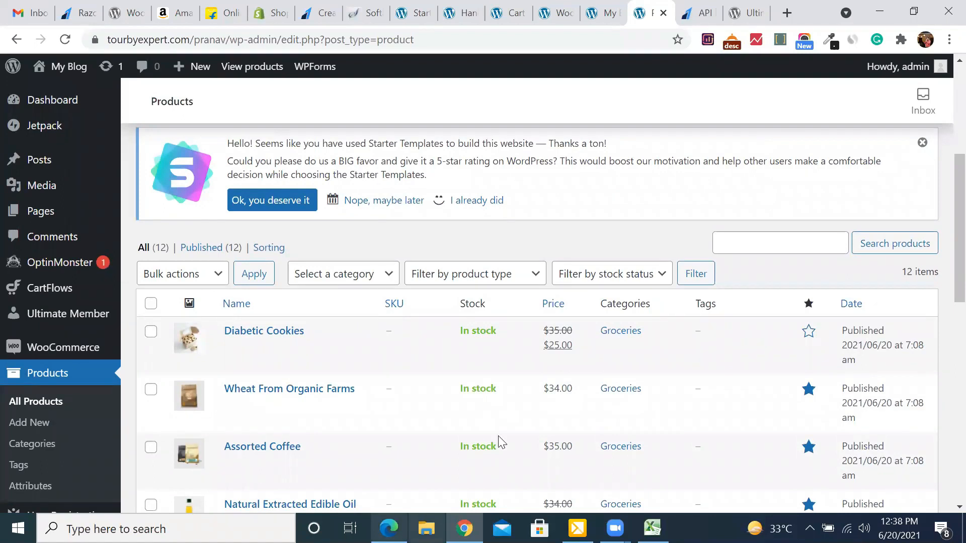
{"action": "scroll", "coordinate": [499, 437], "scroll_direction": "down", "scroll_amount": 3}
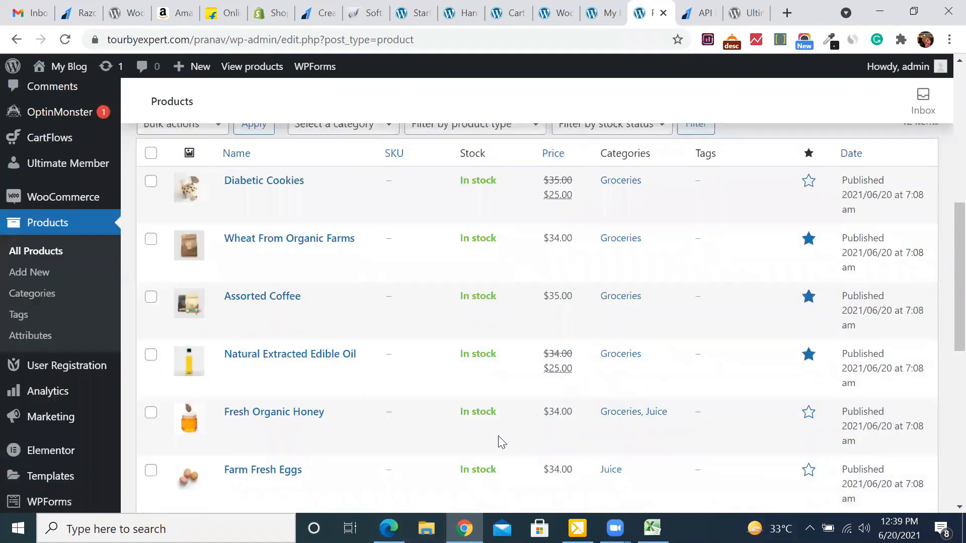
{"action": "mouse_move", "coordinate": [789, 266]}
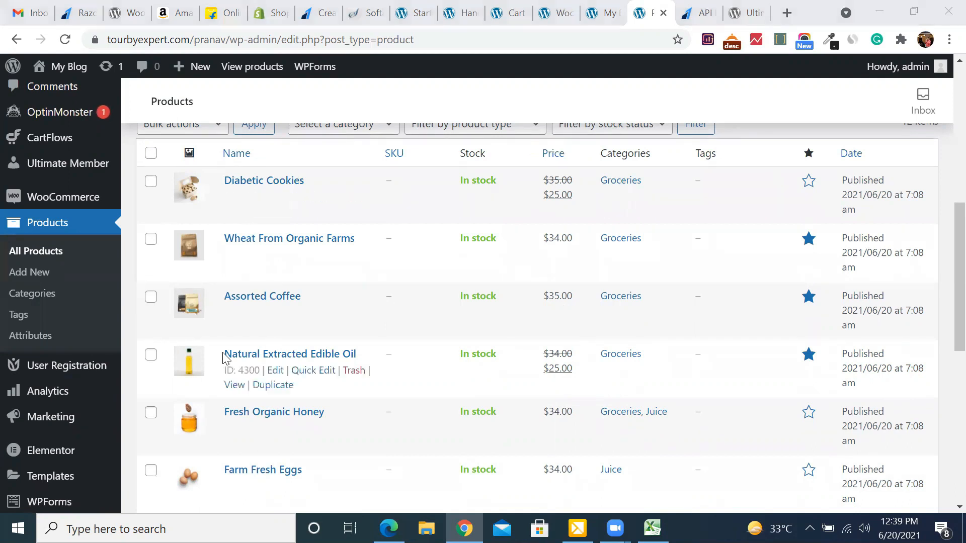
{"action": "scroll", "coordinate": [226, 355], "scroll_direction": "up", "scroll_amount": 8}
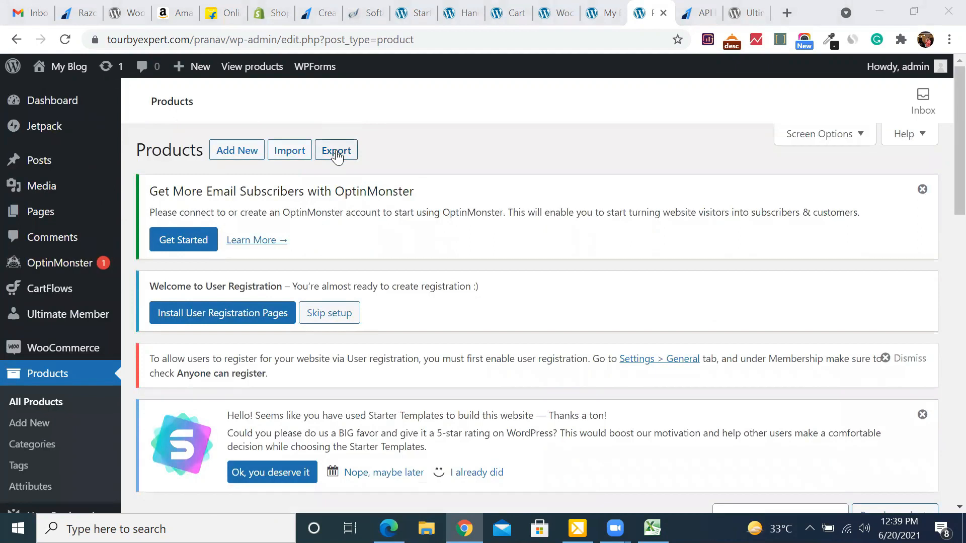
Look over the product rows of the exported CSV in Excel, then compare them with the product list in the browser.
{"action": "left_click", "coordinate": [652, 528]}
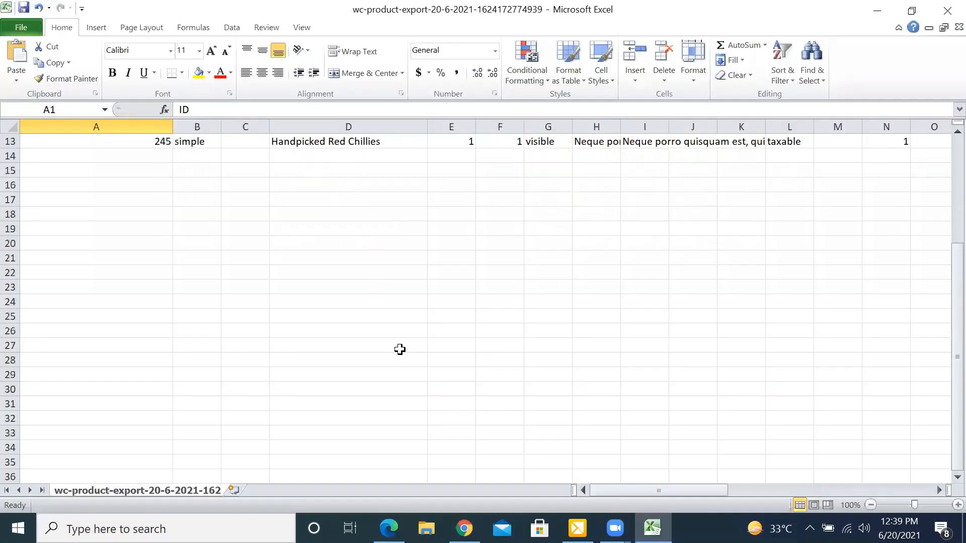
{"action": "scroll", "coordinate": [380, 387], "scroll_direction": "down", "scroll_amount": 3}
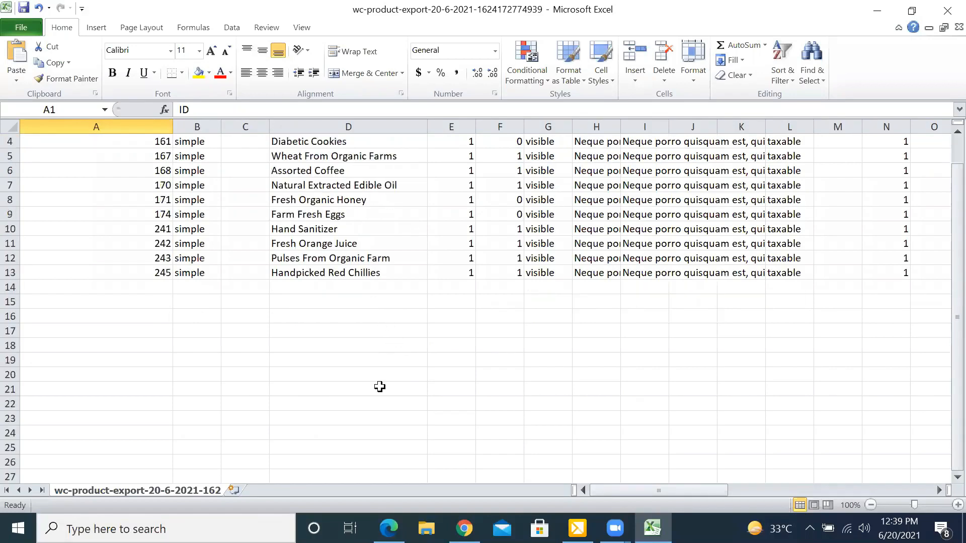
{"action": "scroll", "coordinate": [380, 387], "scroll_direction": "down", "scroll_amount": 1}
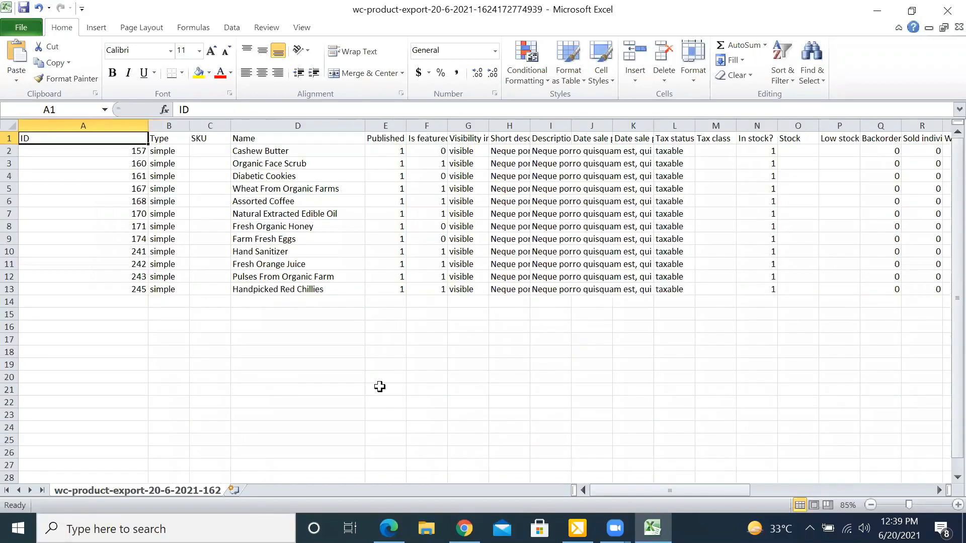
{"action": "left_click", "coordinate": [882, 13]}
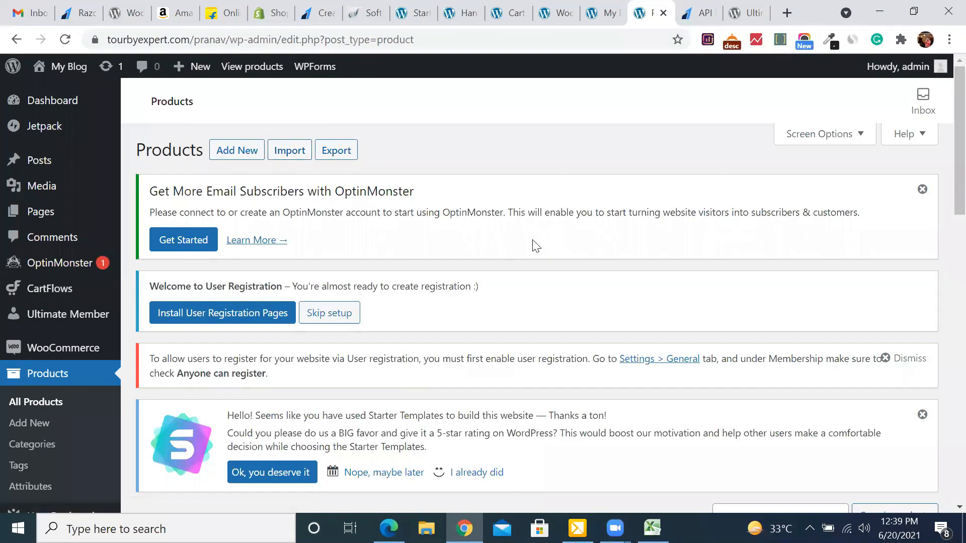
{"action": "scroll", "coordinate": [536, 246], "scroll_direction": "down", "scroll_amount": 10}
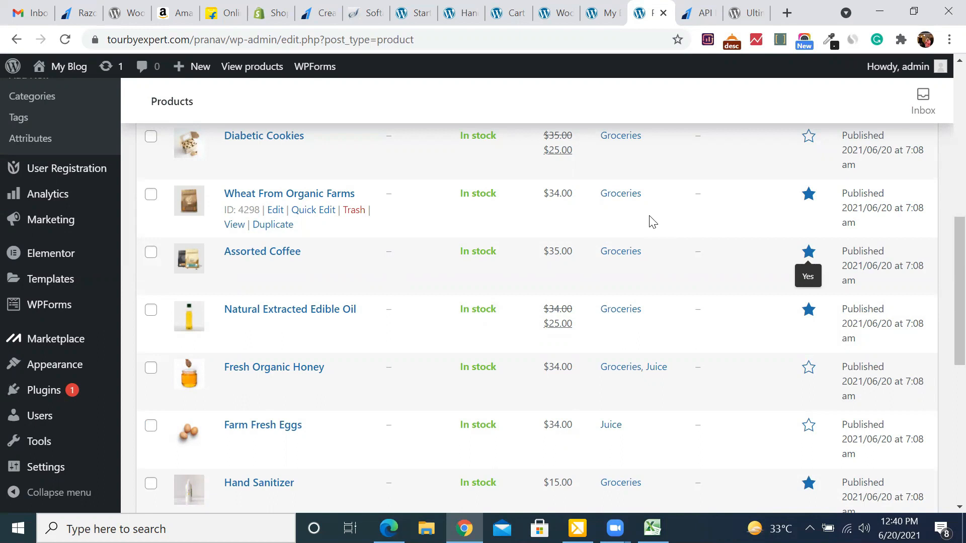
Switch to the exported CSV in Excel and widen the Images column to fit the full image URLs.
{"action": "left_click", "coordinate": [653, 528]}
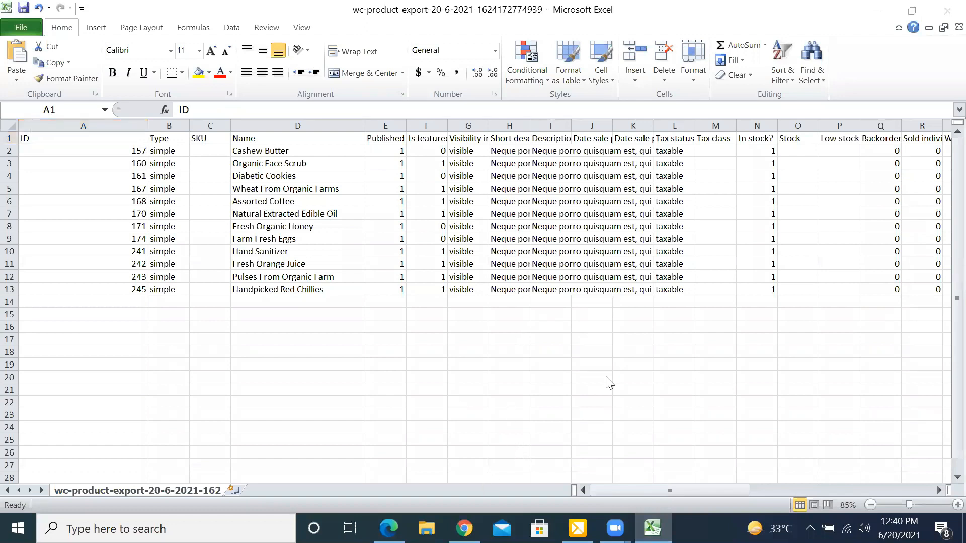
{"action": "left_click_drag", "start_coordinate": [633, 487], "coordinate": [673, 485]}
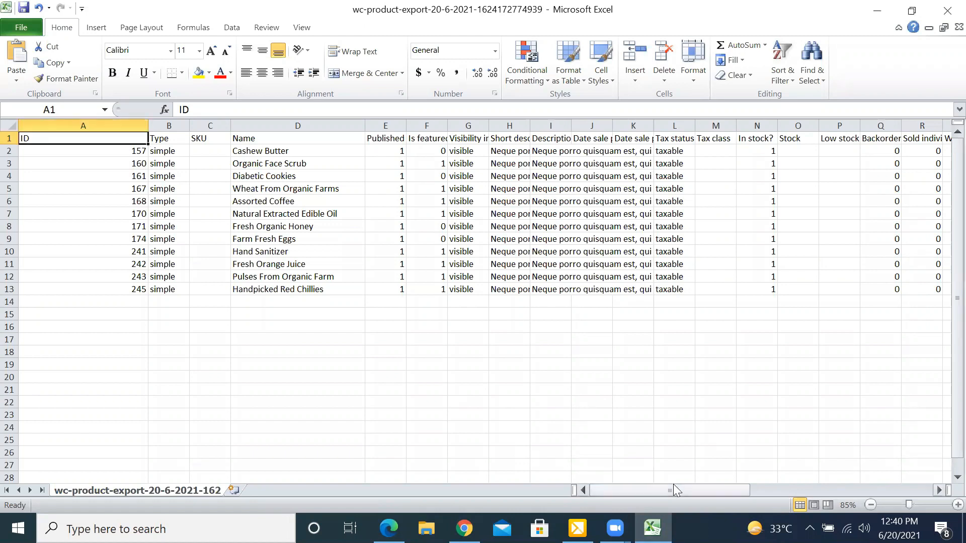
{"action": "left_click_drag", "start_coordinate": [745, 491], "coordinate": [911, 470]}
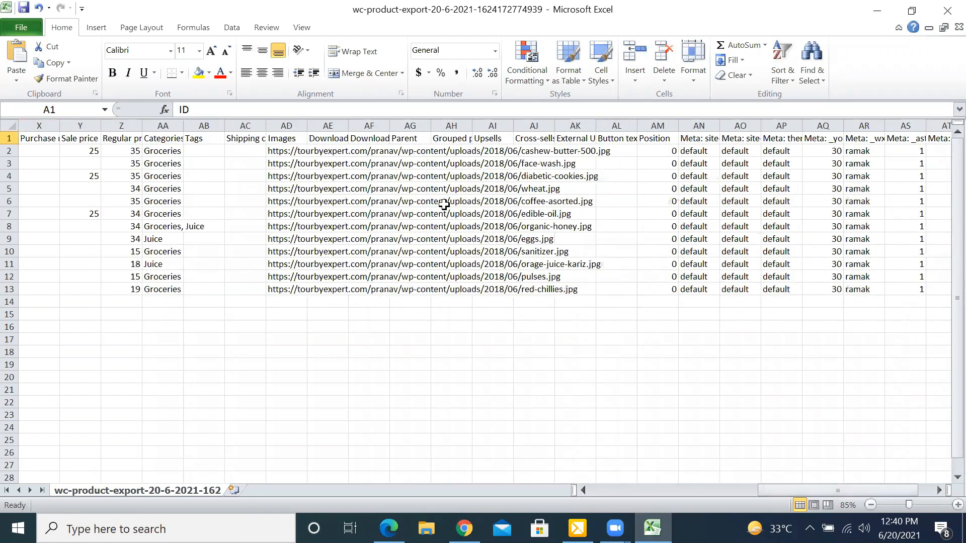
{"action": "left_click_drag", "start_coordinate": [308, 126], "coordinate": [648, 155]}
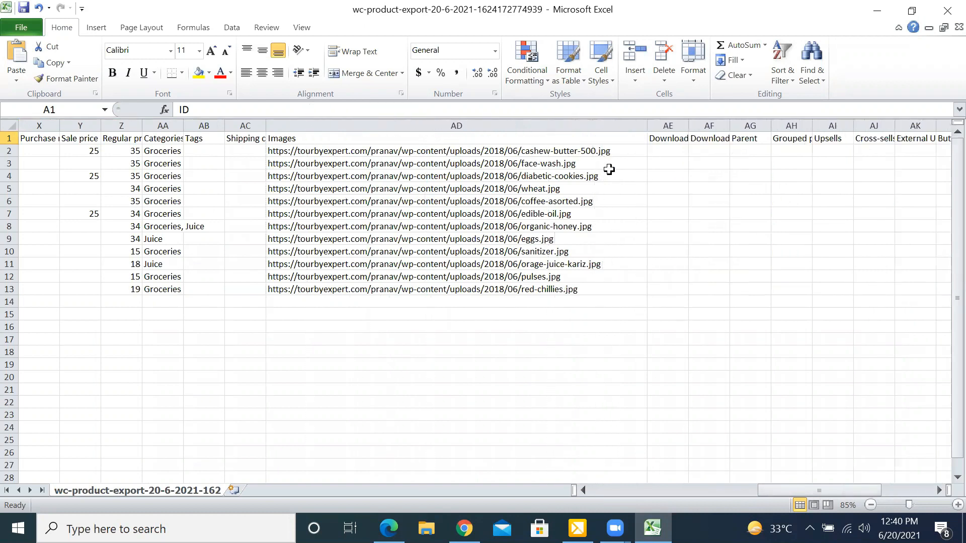
Highlight the image URLs of all products in cells AD2 to AD13 to examine them.
{"action": "left_click_drag", "start_coordinate": [432, 152], "coordinate": [410, 291]}
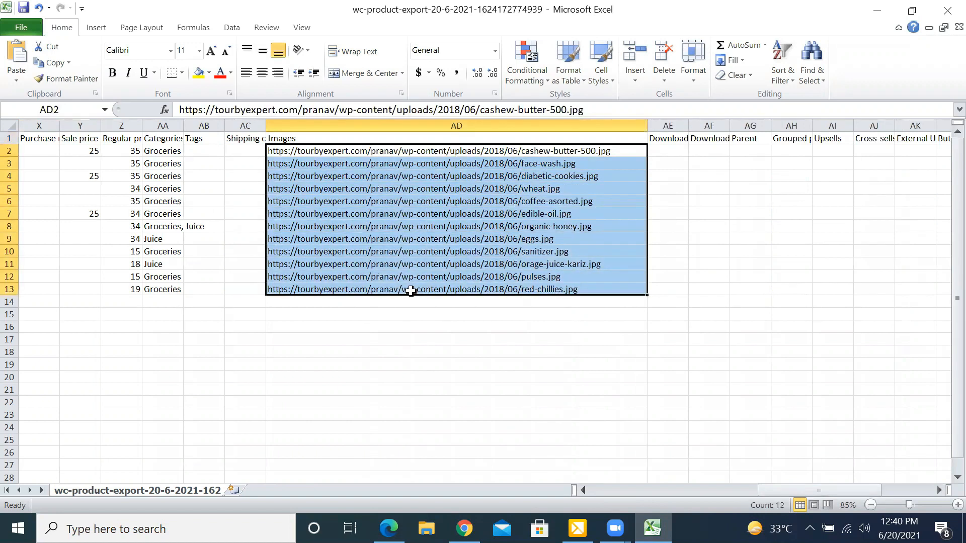
{"action": "left_click", "coordinate": [464, 352]}
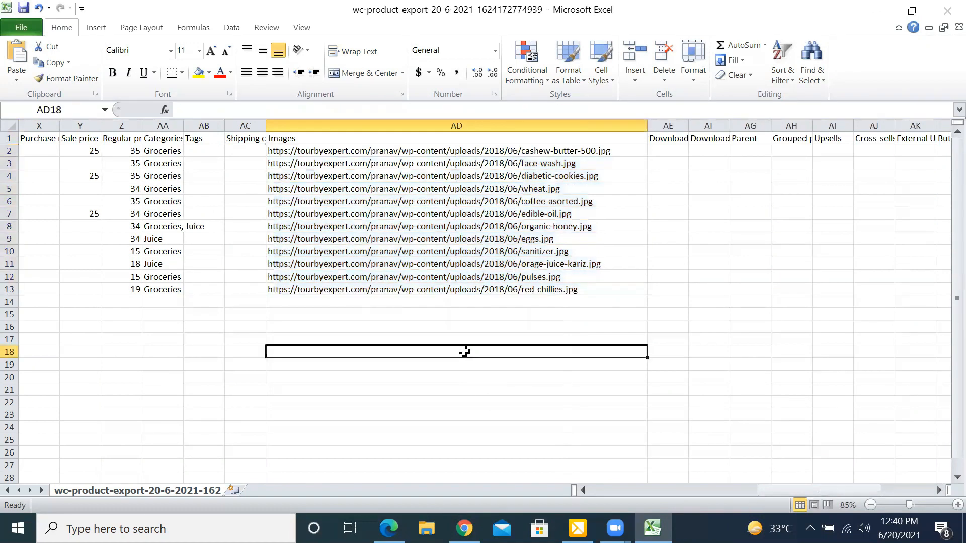
{"action": "left_click_drag", "start_coordinate": [410, 151], "coordinate": [404, 284]}
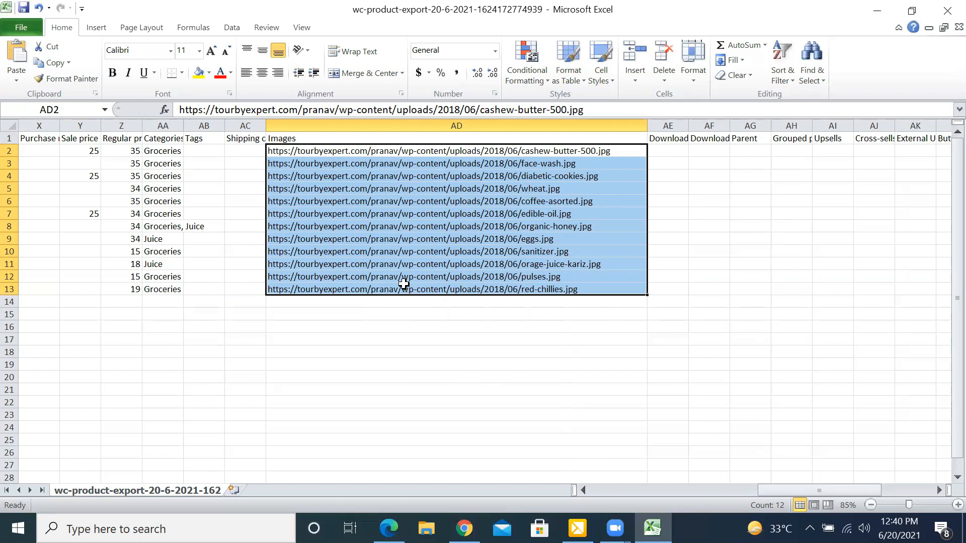
{"action": "left_click", "coordinate": [434, 325]}
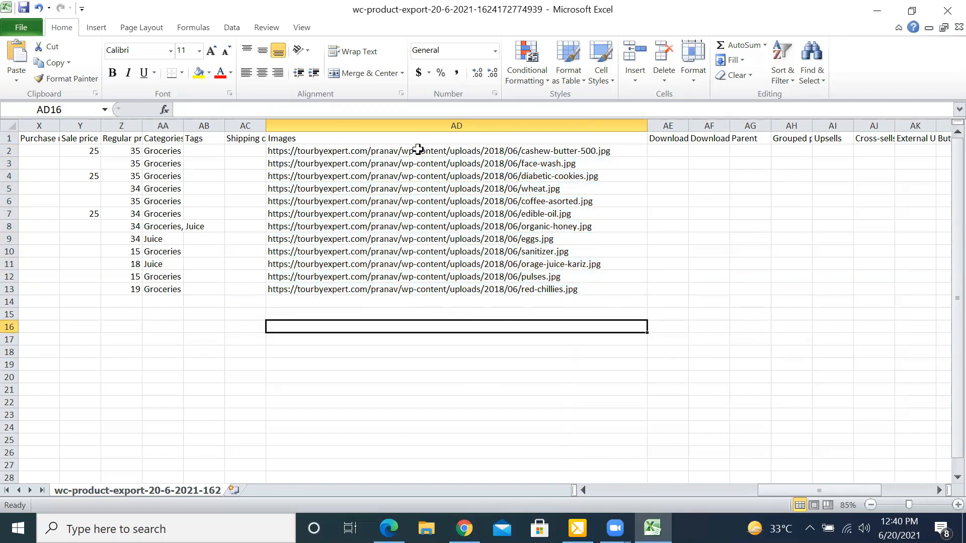
{"action": "left_click_drag", "start_coordinate": [417, 151], "coordinate": [425, 289]}
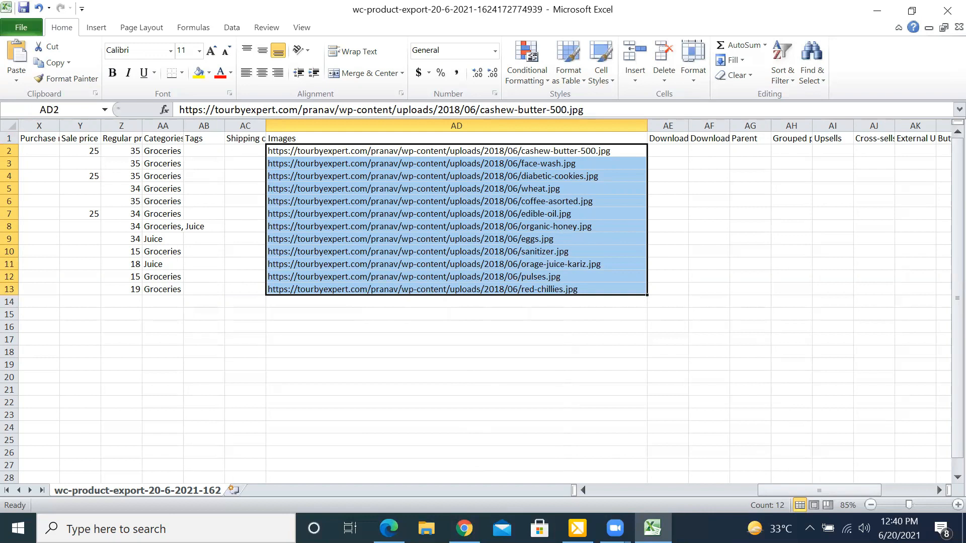
Return to the browser and open the site's Media Library.
{"action": "key", "text": "alt+Tab"}
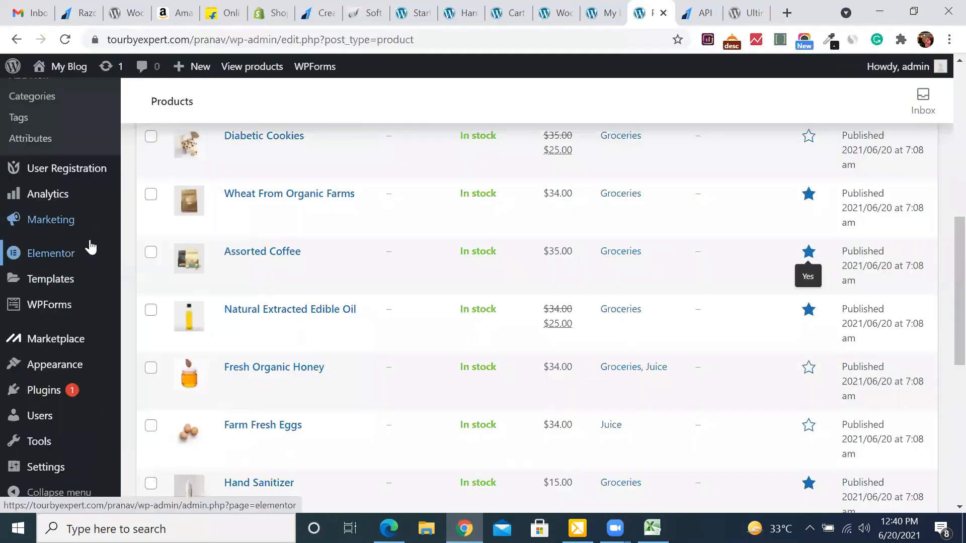
{"action": "scroll", "coordinate": [44, 236], "scroll_direction": "up", "scroll_amount": 4}
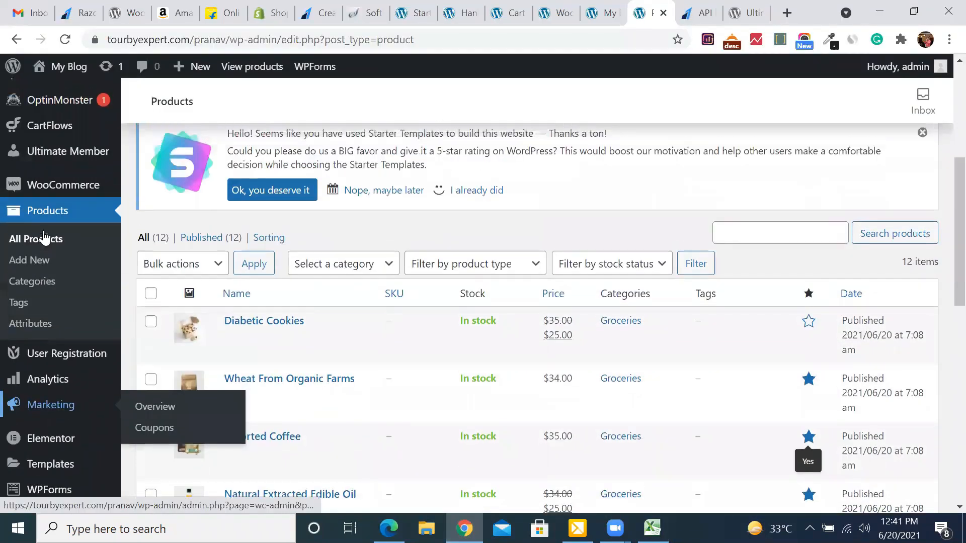
{"action": "scroll", "coordinate": [44, 236], "scroll_direction": "up", "scroll_amount": 6}
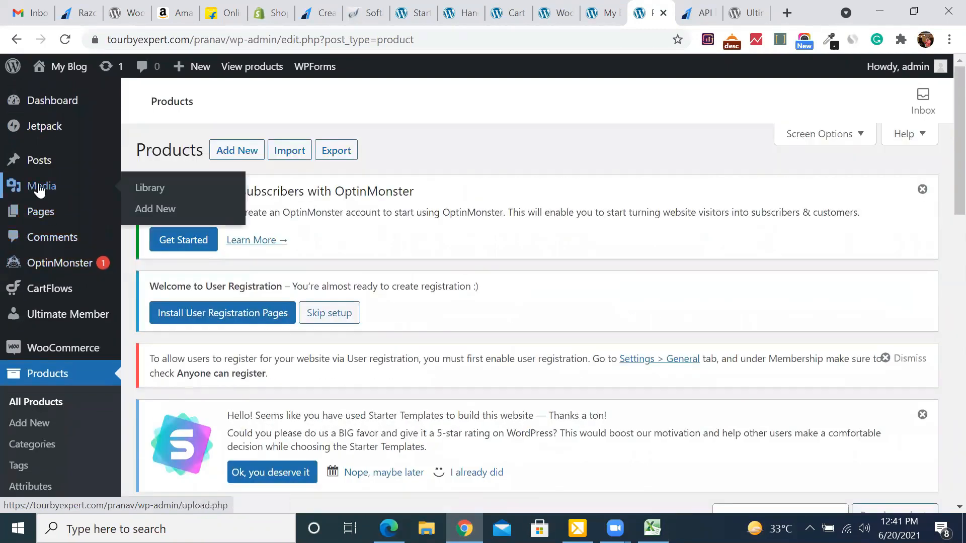
{"action": "left_click", "coordinate": [157, 194]}
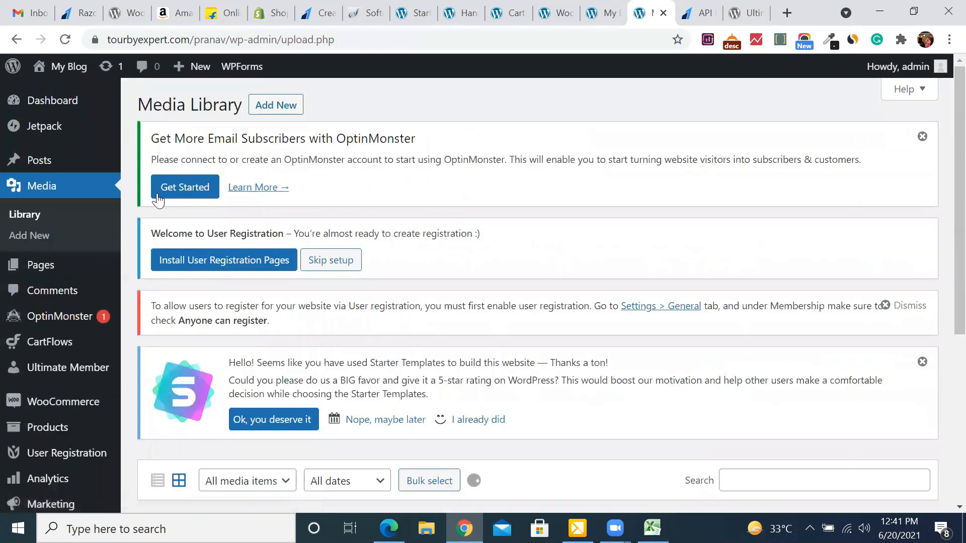
Find the edible-oil product image in the Media Library and examine its attachment details and file URL, plus those of the orange juice image.
{"action": "scroll", "coordinate": [653, 385], "scroll_direction": "down", "scroll_amount": 10}
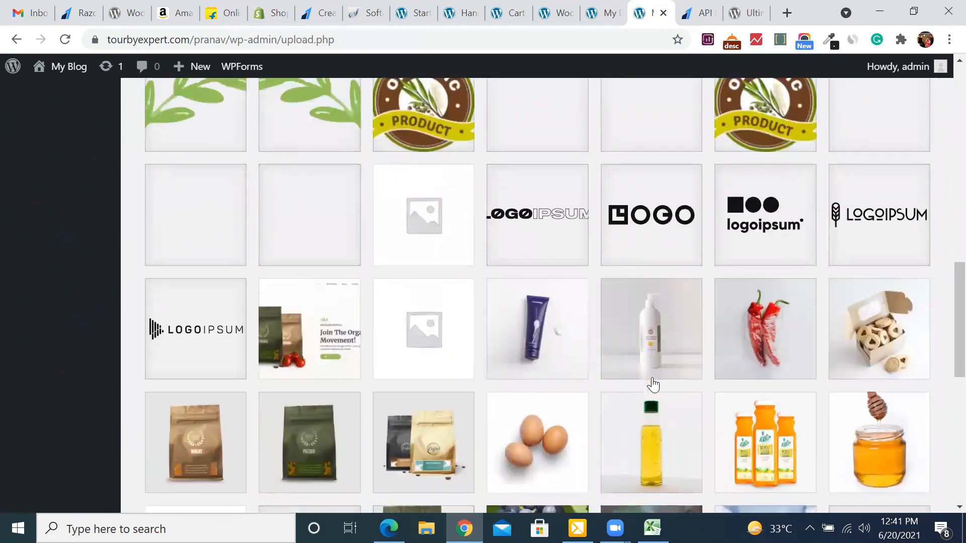
{"action": "scroll", "coordinate": [653, 385], "scroll_direction": "down", "scroll_amount": 4}
{"action": "scroll", "coordinate": [651, 384], "scroll_direction": "up", "scroll_amount": 1}
{"action": "left_click", "coordinate": [648, 269]}
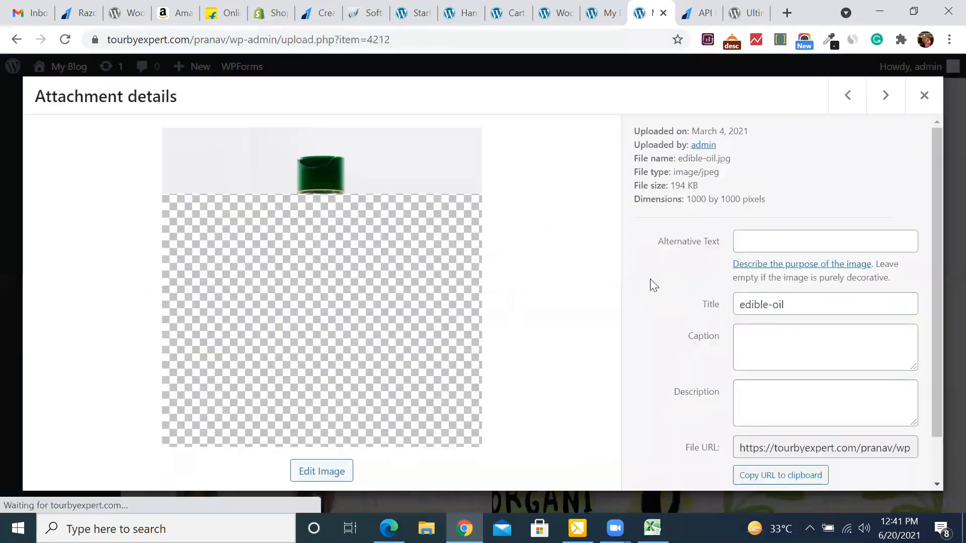
{"action": "scroll", "coordinate": [692, 368], "scroll_direction": "down", "scroll_amount": 1}
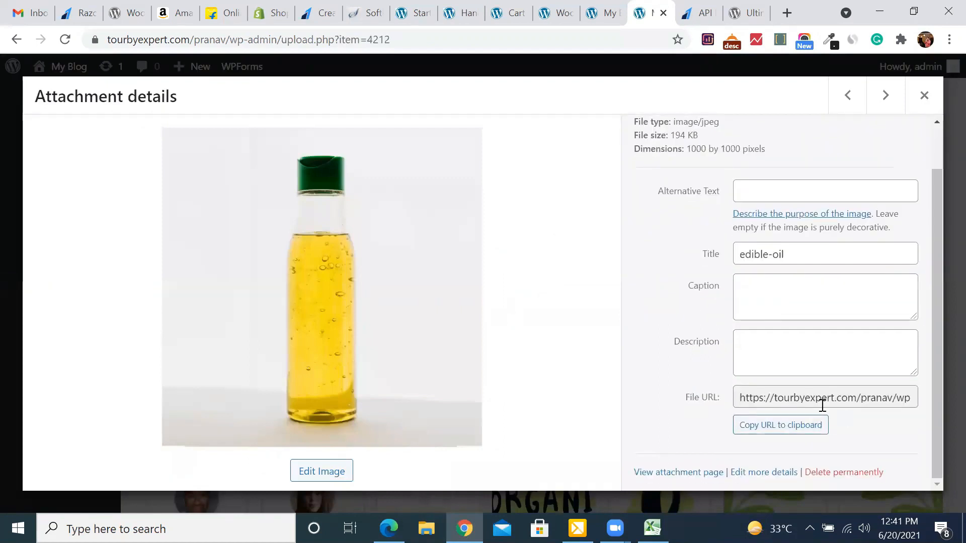
{"action": "left_click", "coordinate": [819, 402]}
{"action": "key", "text": "Right"}
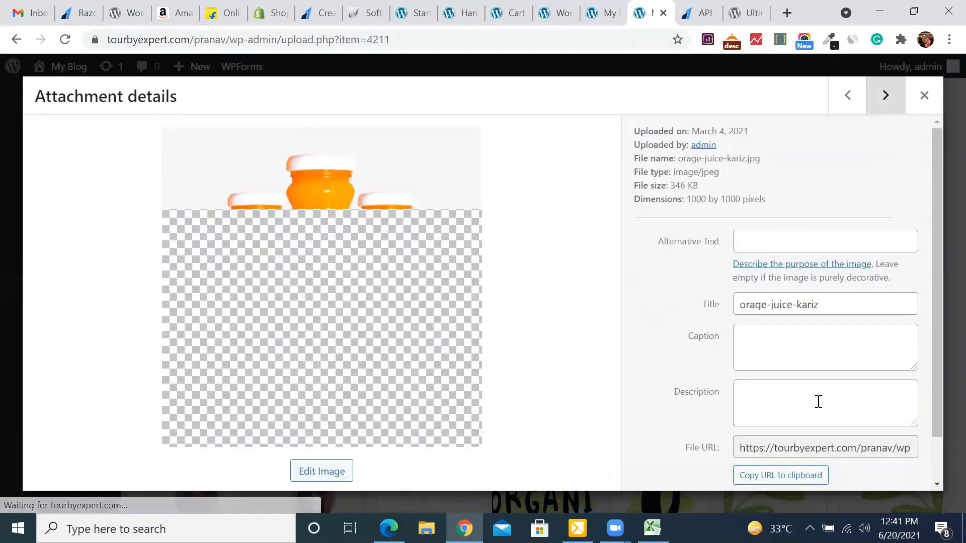
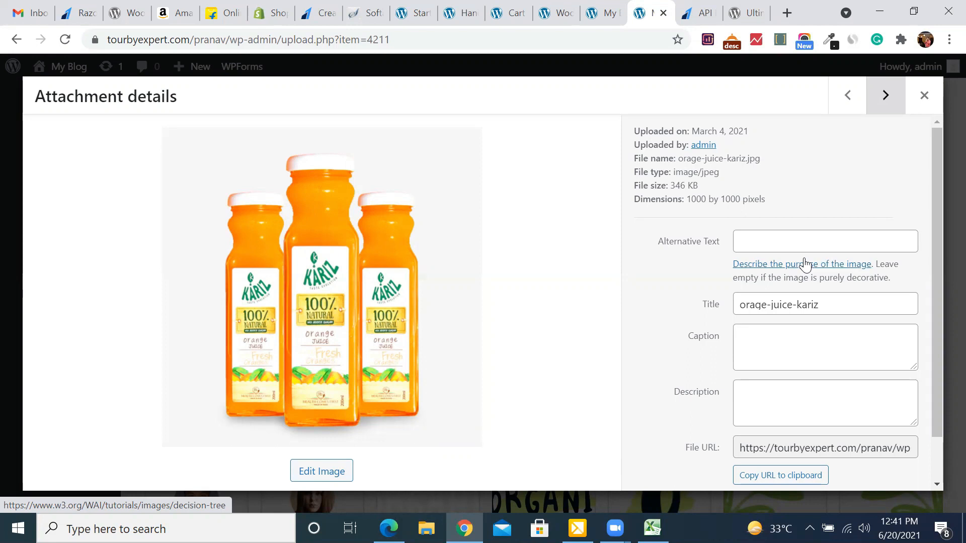
{"action": "left_click", "coordinate": [924, 95]}
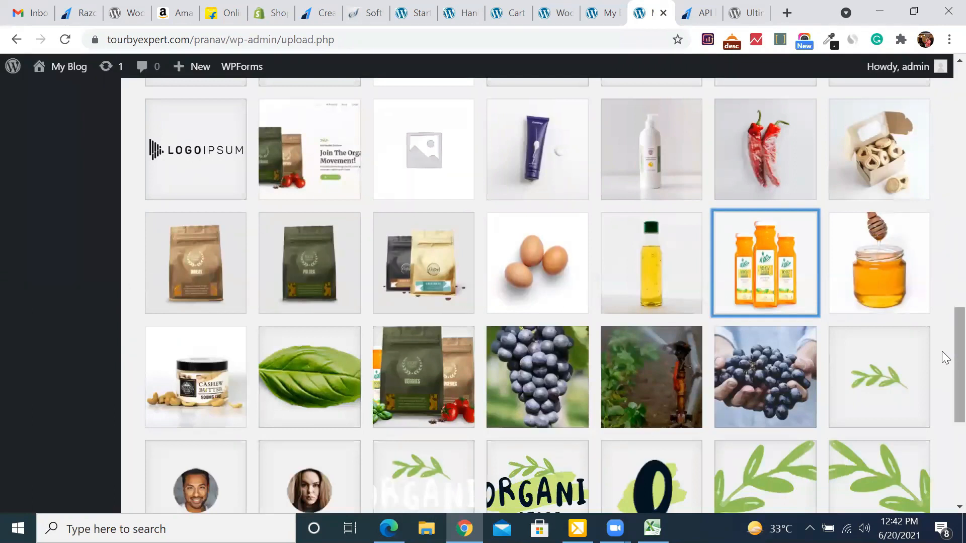
Show the Media Library's file upload area and open its file chooser, then close the chooser without picking a file.
{"action": "left_click_drag", "start_coordinate": [942, 336], "coordinate": [941, 65]}
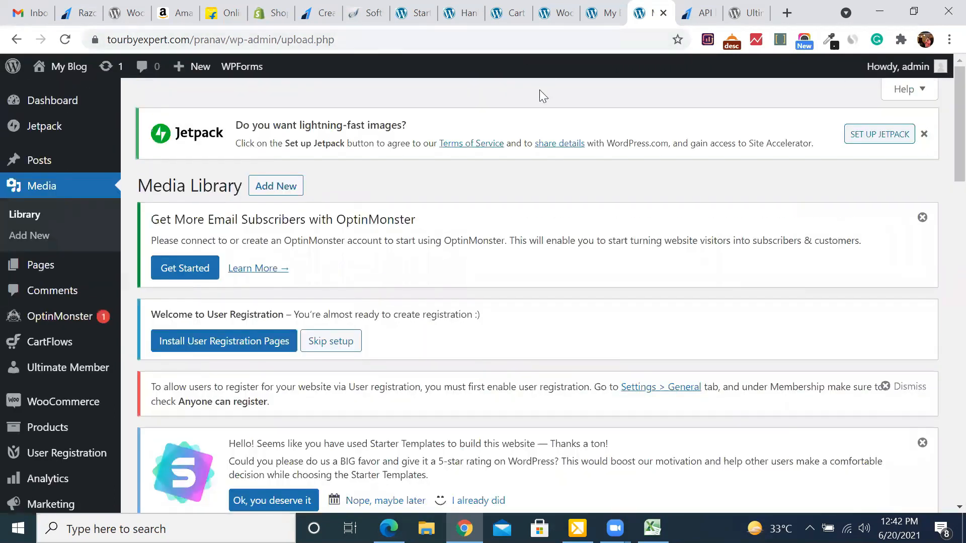
{"action": "scroll", "coordinate": [419, 317], "scroll_direction": "down", "scroll_amount": 6}
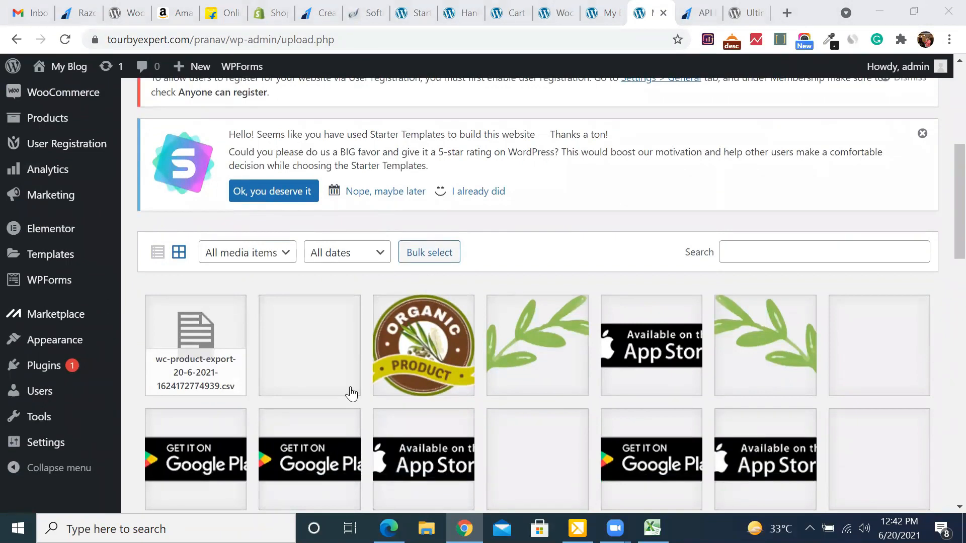
{"action": "scroll", "coordinate": [351, 392], "scroll_direction": "up", "scroll_amount": 4}
{"action": "scroll", "coordinate": [351, 394], "scroll_direction": "down", "scroll_amount": 2}
{"action": "scroll", "coordinate": [351, 395], "scroll_direction": "up", "scroll_amount": 5}
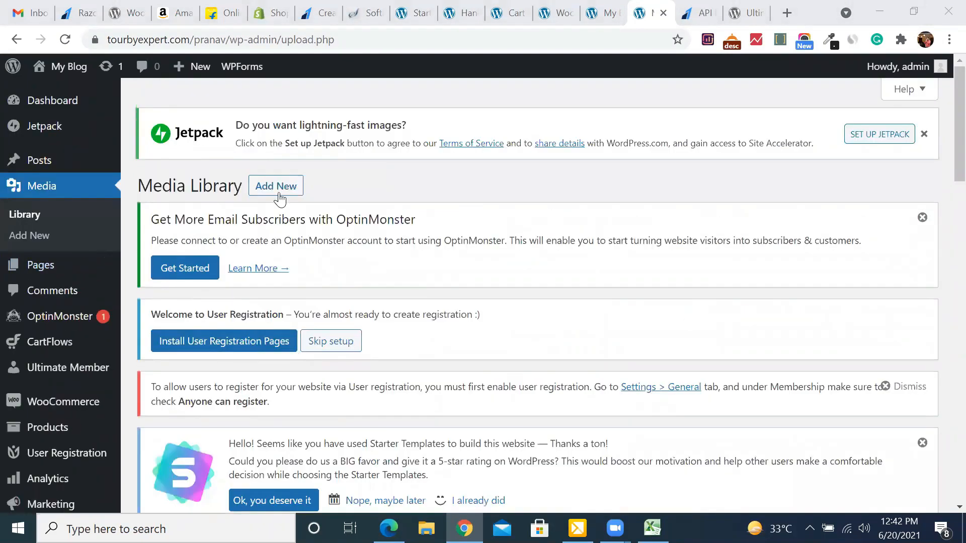
{"action": "left_click", "coordinate": [280, 198]}
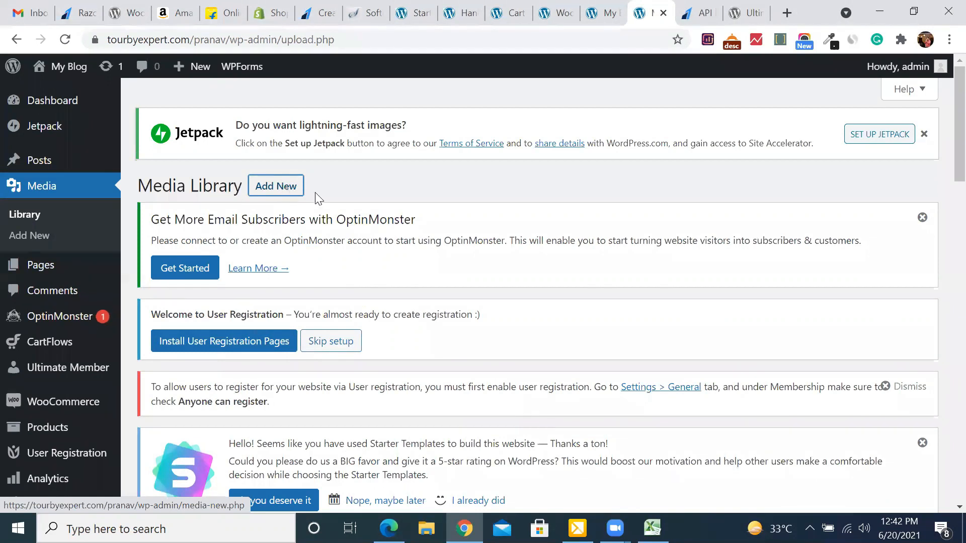
{"action": "scroll", "coordinate": [941, 137], "scroll_direction": "down", "scroll_amount": 3}
{"action": "scroll", "coordinate": [942, 93], "scroll_direction": "up", "scroll_amount": 3}
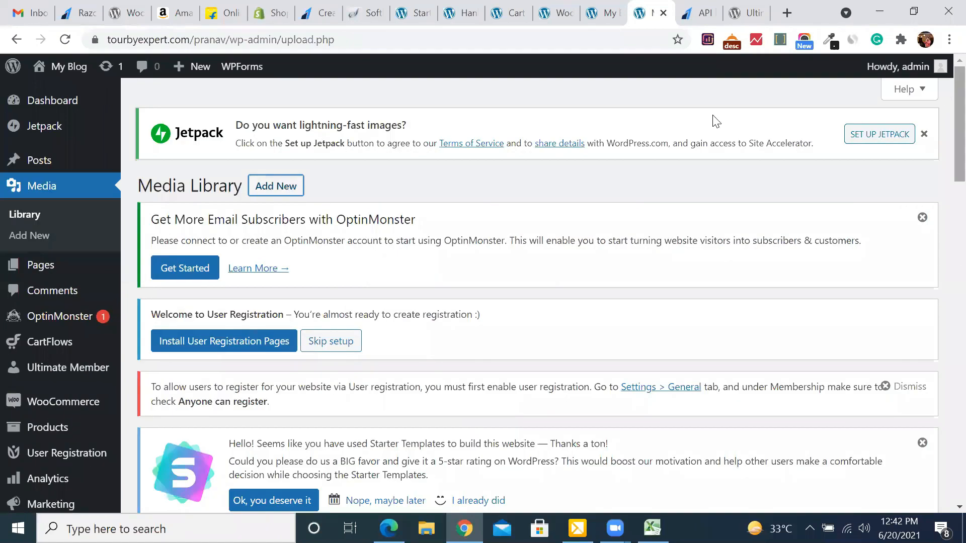
{"action": "left_click", "coordinate": [265, 191]}
{"action": "scroll", "coordinate": [507, 429], "scroll_direction": "down", "scroll_amount": 7}
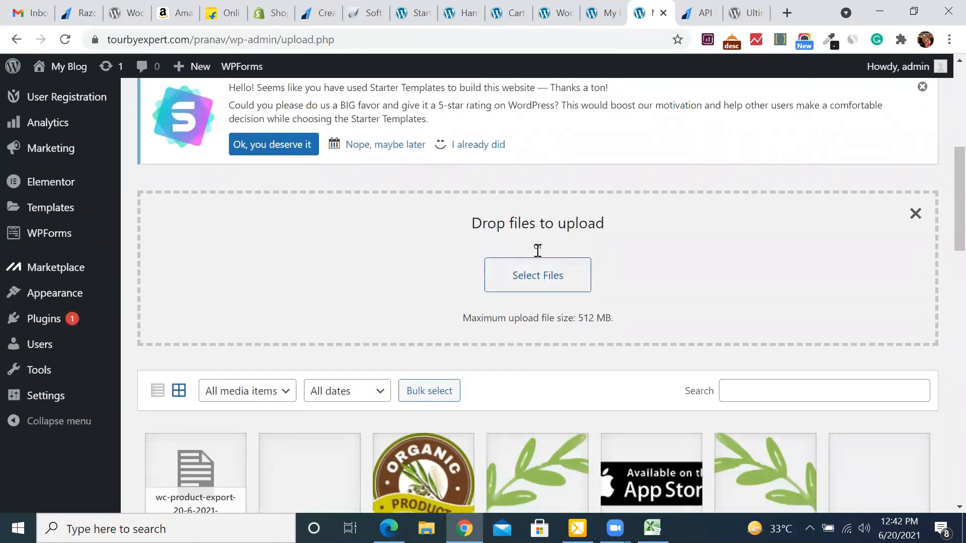
{"action": "left_click", "coordinate": [556, 282]}
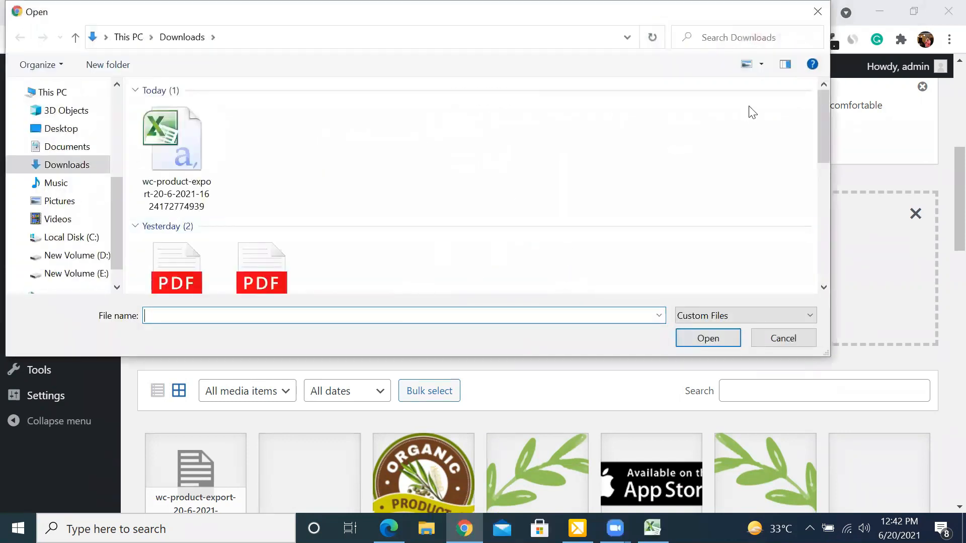
{"action": "left_click", "coordinate": [816, 12]}
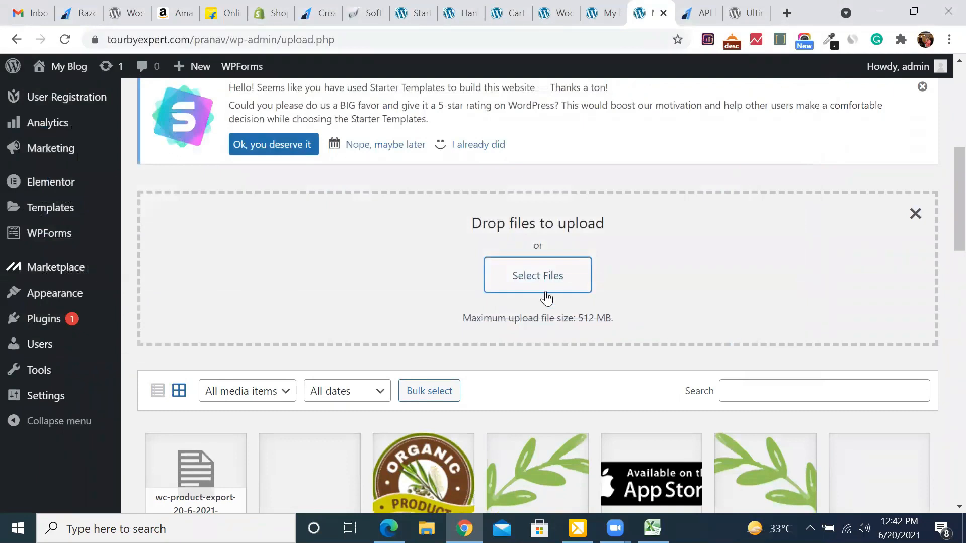
Open the Diabetic Cookies product from the product list for editing and look over its image, short description and categories.
{"action": "scroll", "coordinate": [454, 392], "scroll_direction": "down", "scroll_amount": 6}
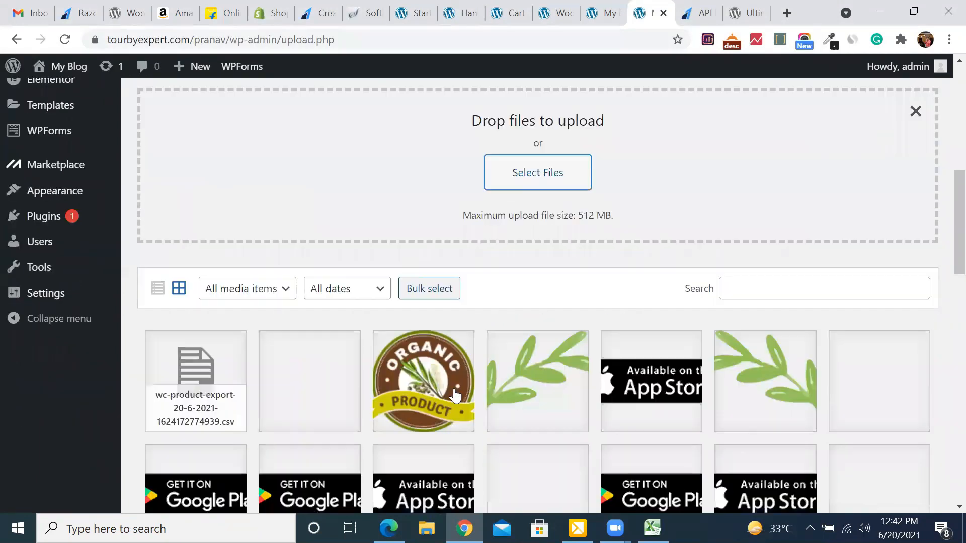
{"action": "scroll", "coordinate": [454, 395], "scroll_direction": "up", "scroll_amount": 9}
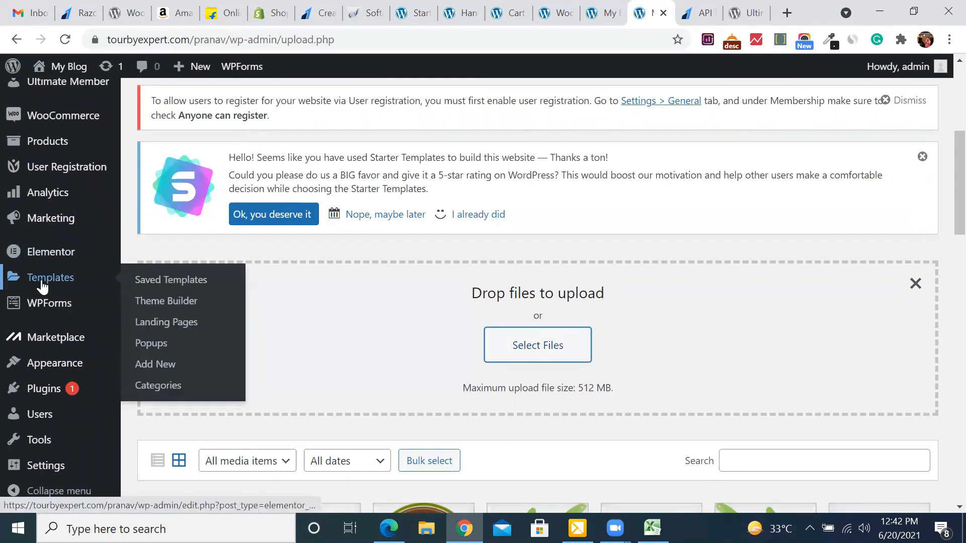
{"action": "left_click", "coordinate": [155, 149]}
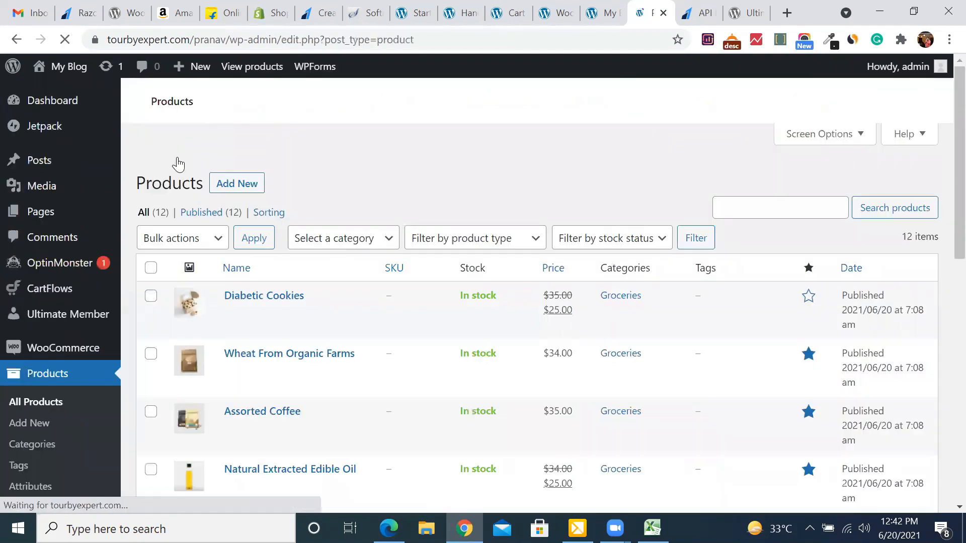
{"action": "scroll", "coordinate": [261, 332], "scroll_direction": "down", "scroll_amount": 3}
{"action": "scroll", "coordinate": [261, 331], "scroll_direction": "down", "scroll_amount": 3}
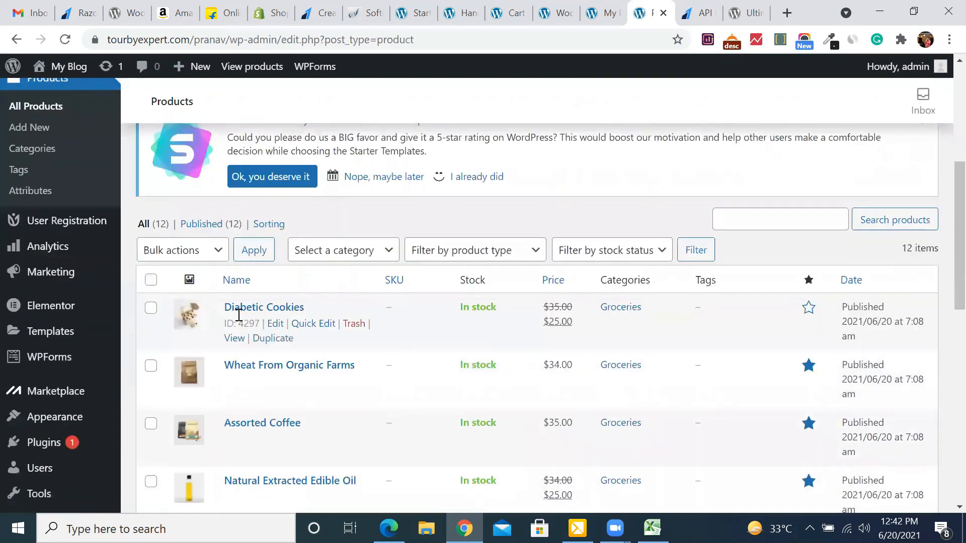
{"action": "left_click", "coordinate": [276, 326]}
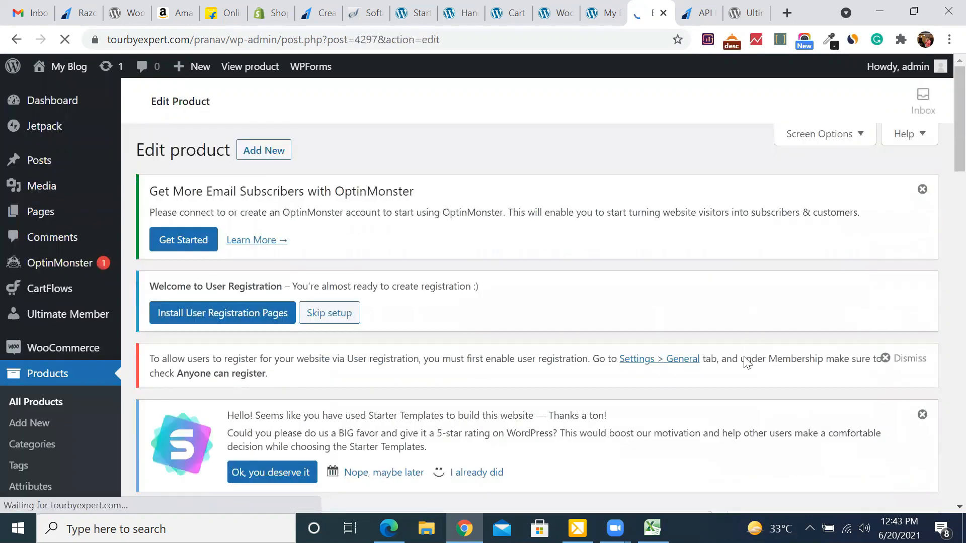
{"action": "scroll", "coordinate": [736, 352], "scroll_direction": "down", "scroll_amount": 15}
{"action": "scroll", "coordinate": [735, 355], "scroll_direction": "down", "scroll_amount": 8}
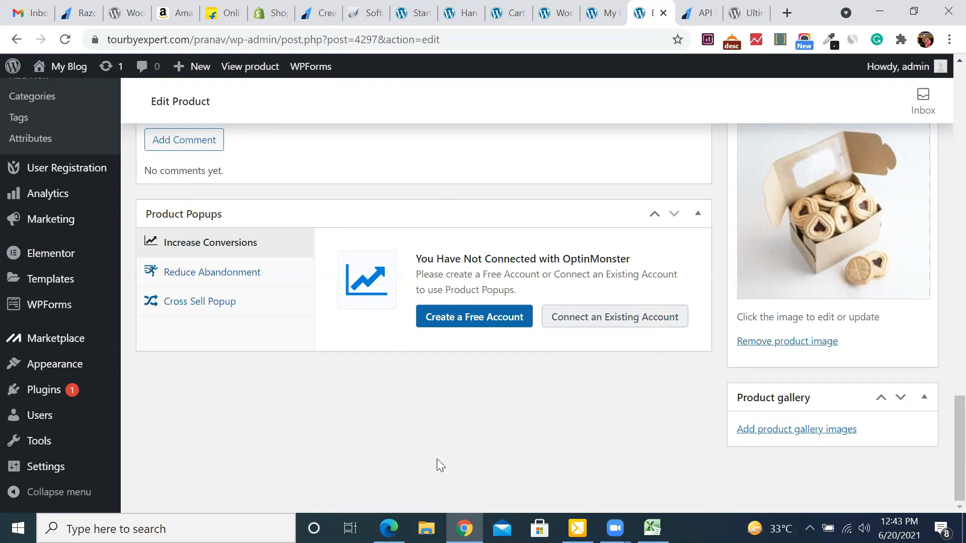
{"action": "scroll", "coordinate": [445, 443], "scroll_direction": "up", "scroll_amount": 11}
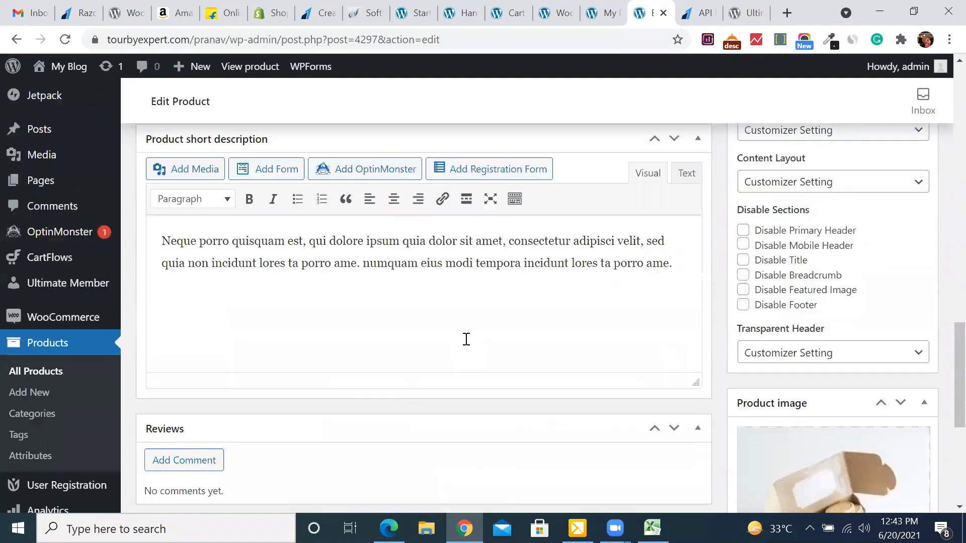
{"action": "scroll", "coordinate": [468, 346], "scroll_direction": "up", "scroll_amount": 7}
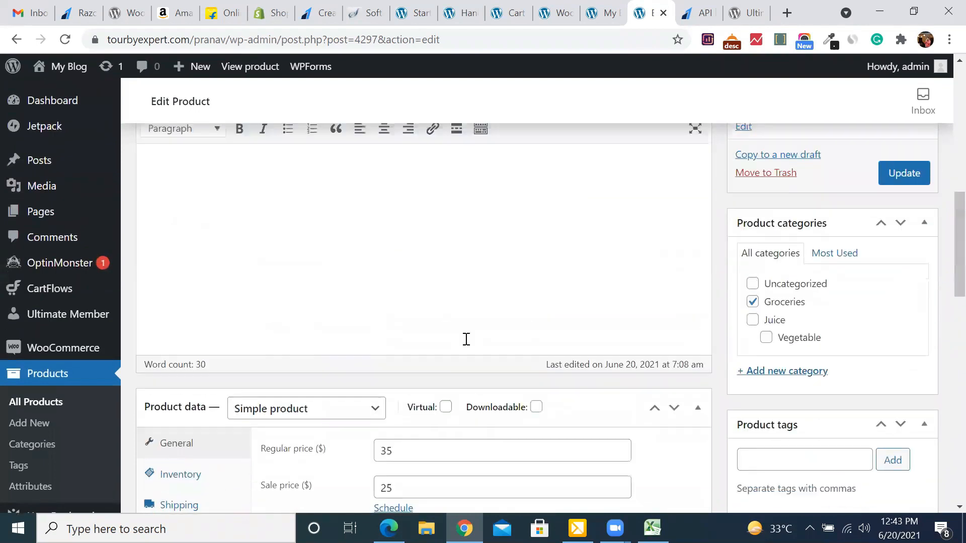
Examine the Inventory settings in the Diabetic Cookies product data, including the SKU field and the stock status options.
{"action": "scroll", "coordinate": [465, 340], "scroll_direction": "down", "scroll_amount": 5}
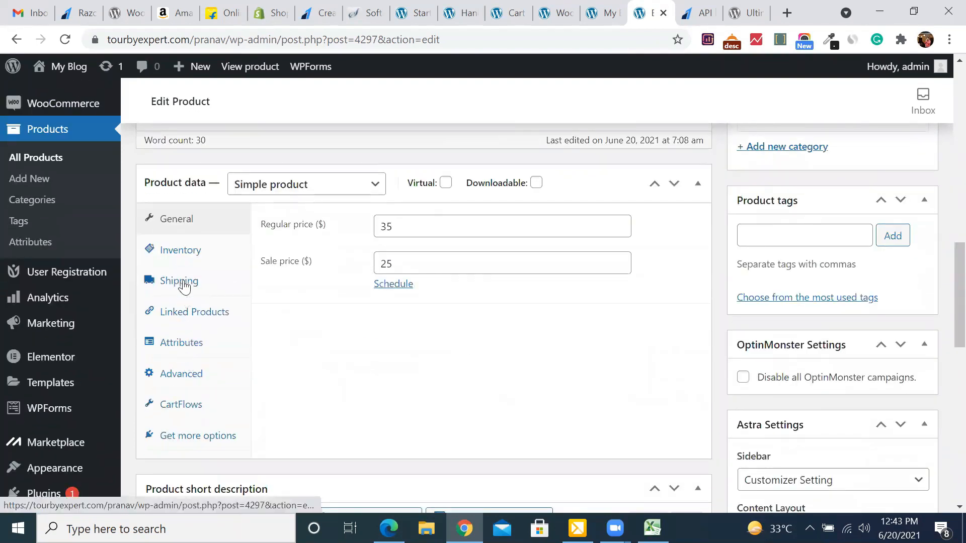
{"action": "left_click", "coordinate": [179, 254]}
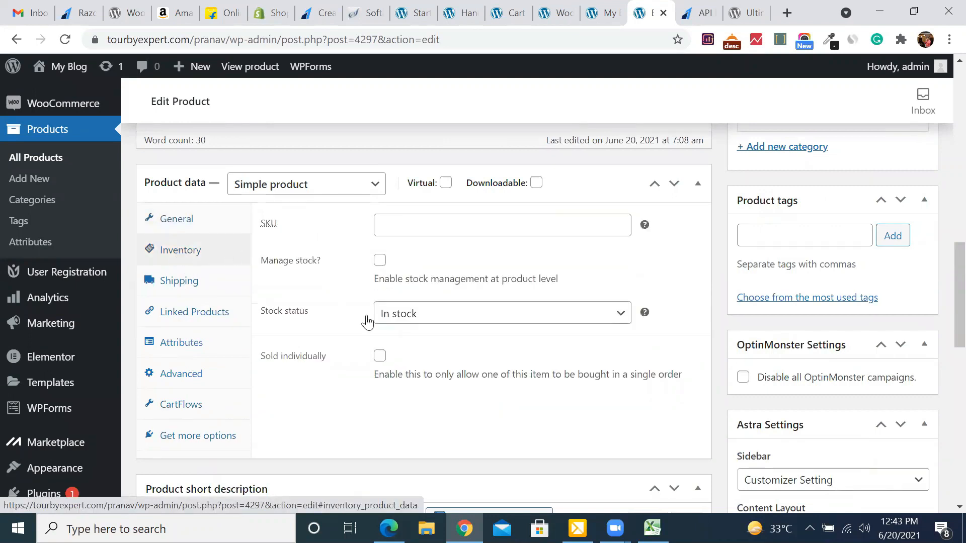
{"action": "left_click", "coordinate": [478, 317]}
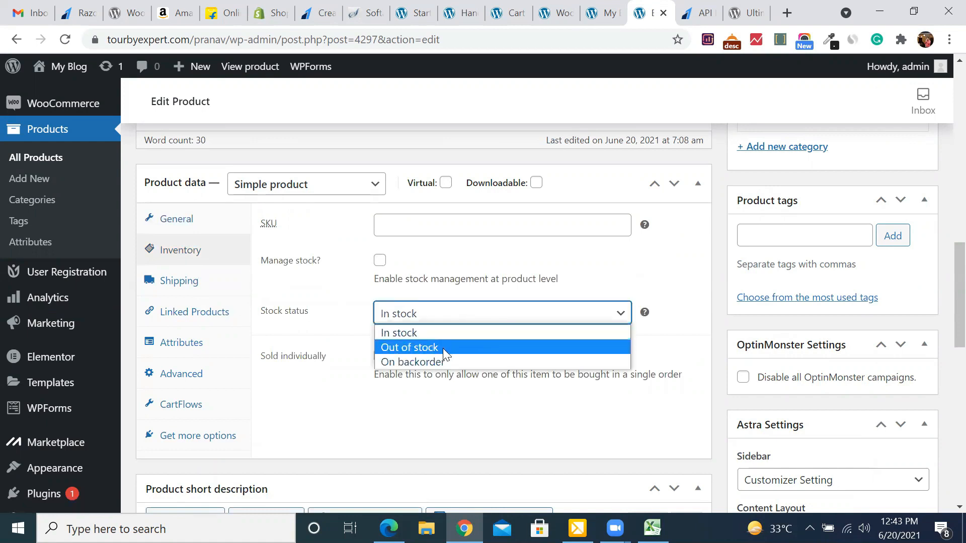
{"action": "left_click", "coordinate": [530, 91]}
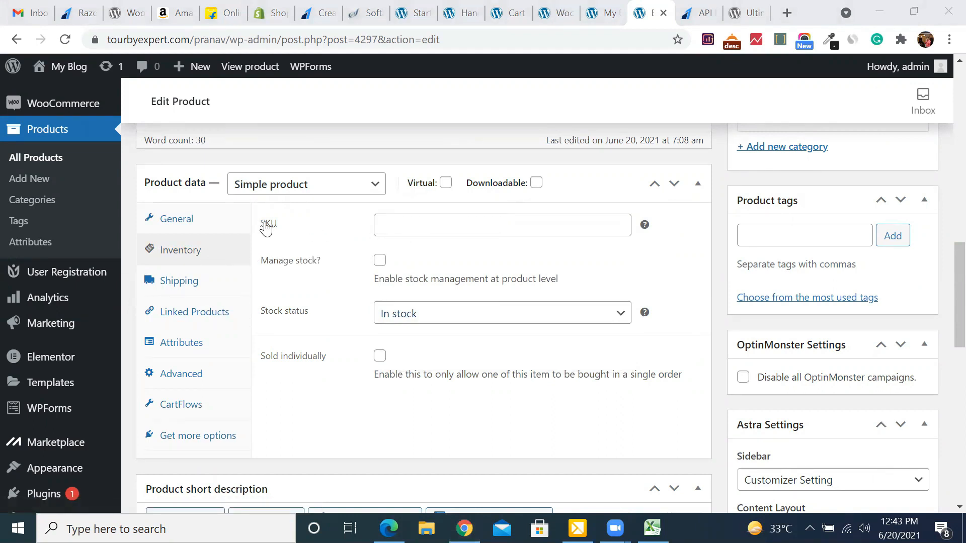
{"action": "mouse_move", "coordinate": [267, 227]}
Return to the full product list and look over the SKU, stock, price and category of all products.
{"action": "left_click", "coordinate": [48, 166]}
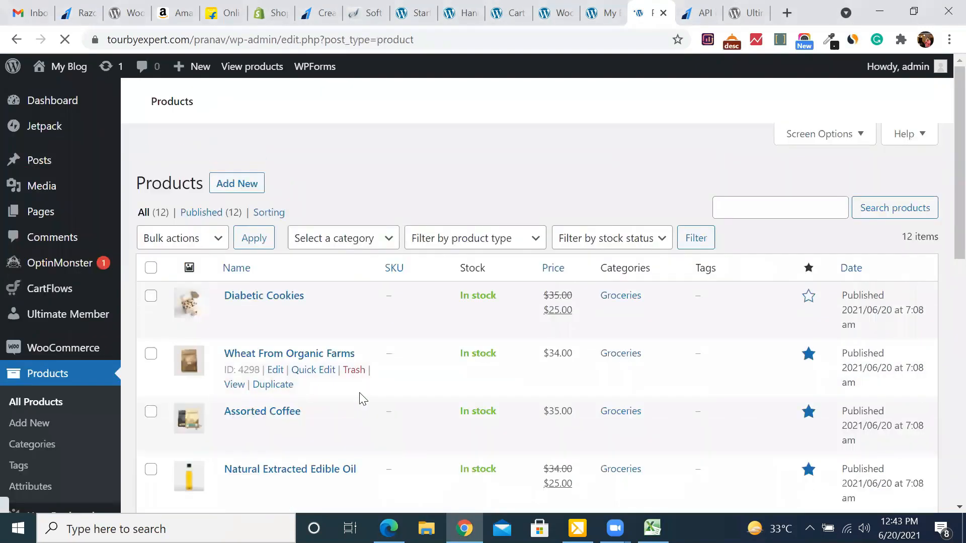
{"action": "scroll", "coordinate": [346, 384], "scroll_direction": "down", "scroll_amount": 8}
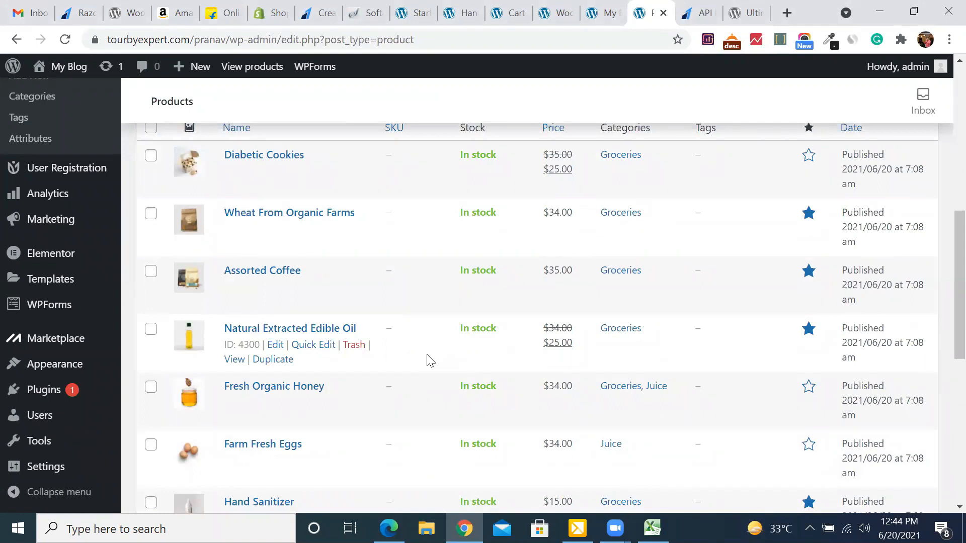
{"action": "scroll", "coordinate": [427, 359], "scroll_direction": "up", "scroll_amount": 1}
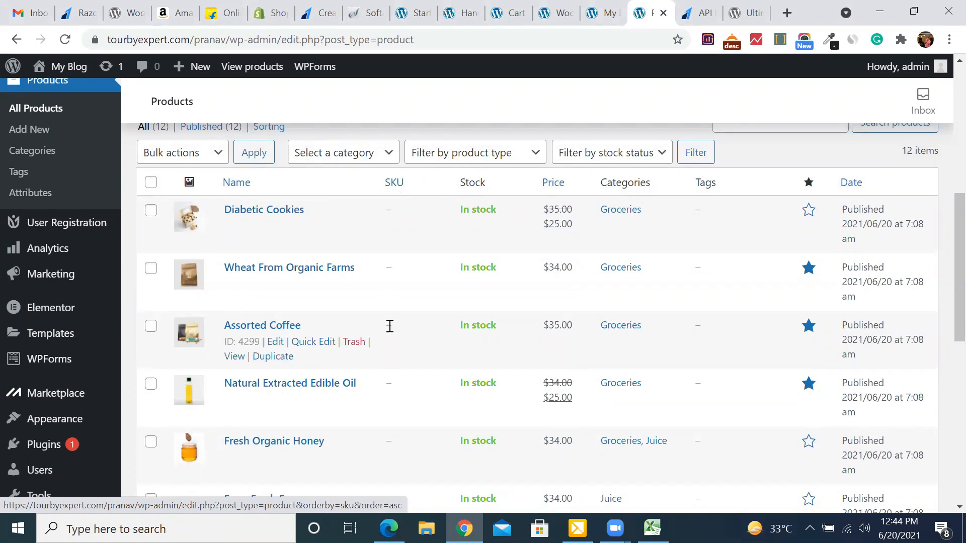
{"action": "scroll", "coordinate": [392, 332], "scroll_direction": "down", "scroll_amount": 2}
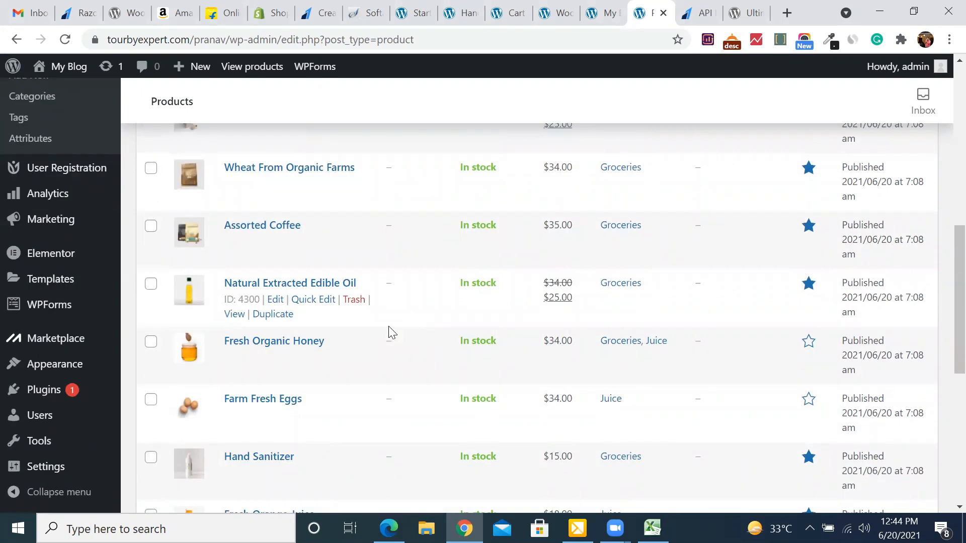
{"action": "scroll", "coordinate": [390, 331], "scroll_direction": "down", "scroll_amount": 7}
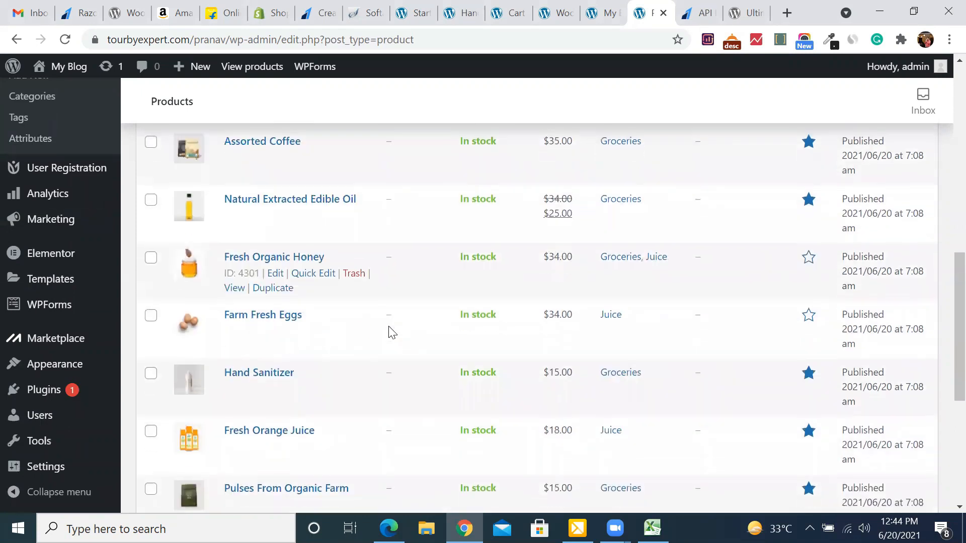
{"action": "scroll", "coordinate": [506, 388], "scroll_direction": "up", "scroll_amount": 6}
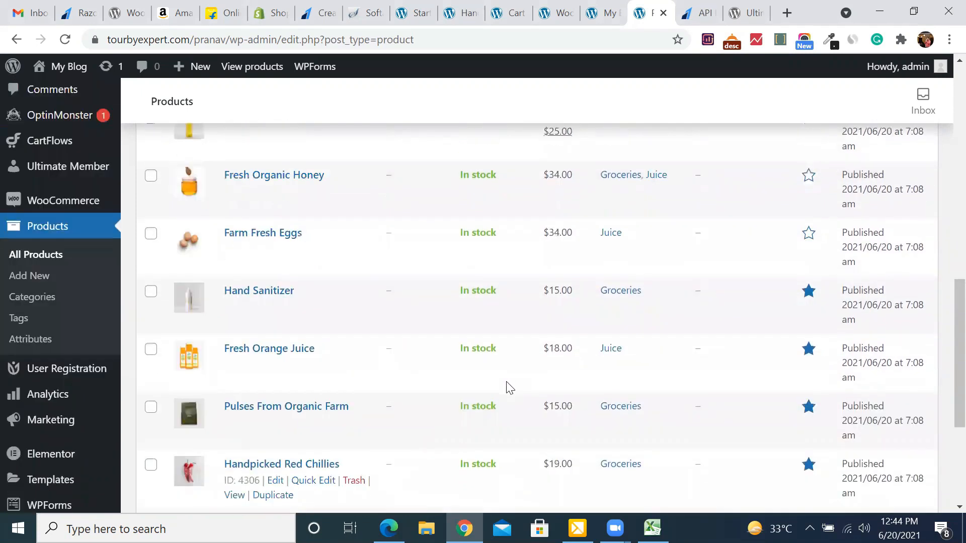
{"action": "scroll", "coordinate": [508, 387], "scroll_direction": "down", "scroll_amount": 1}
{"action": "scroll", "coordinate": [506, 357], "scroll_direction": "down", "scroll_amount": 1}
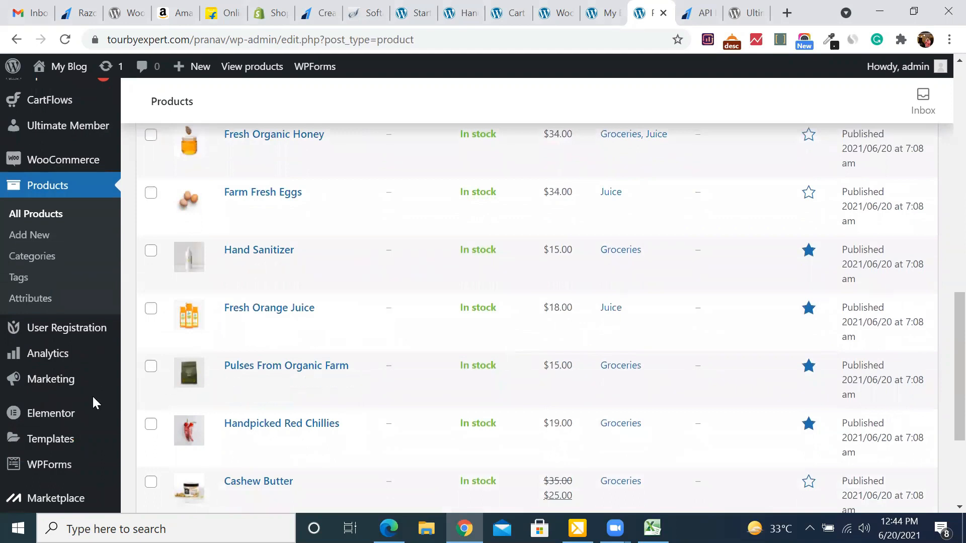
{"action": "scroll", "coordinate": [64, 416], "scroll_direction": "down", "scroll_amount": 3}
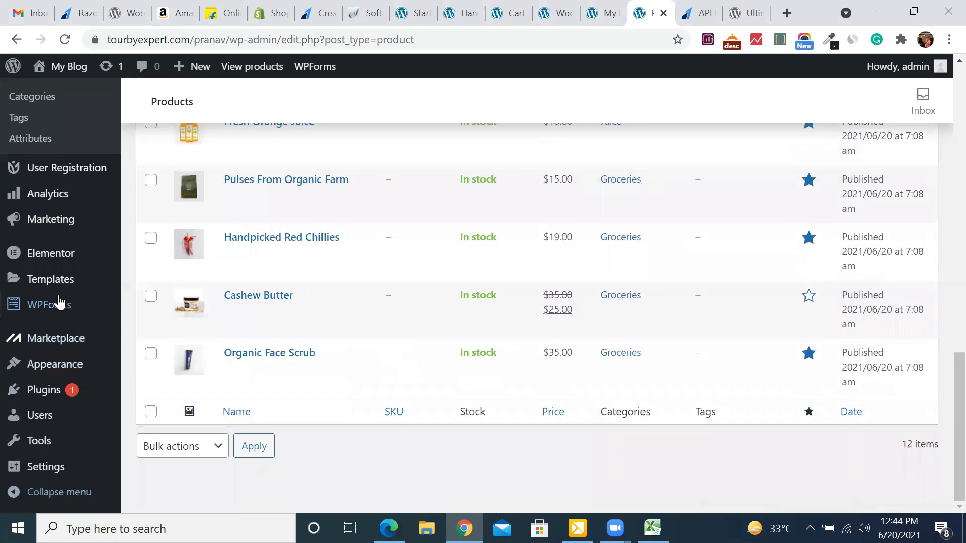
{"action": "scroll", "coordinate": [57, 285], "scroll_direction": "up", "scroll_amount": 2}
{"action": "scroll", "coordinate": [57, 285], "scroll_direction": "up", "scroll_amount": 3}
{"action": "mouse_move", "coordinate": [59, 267]}
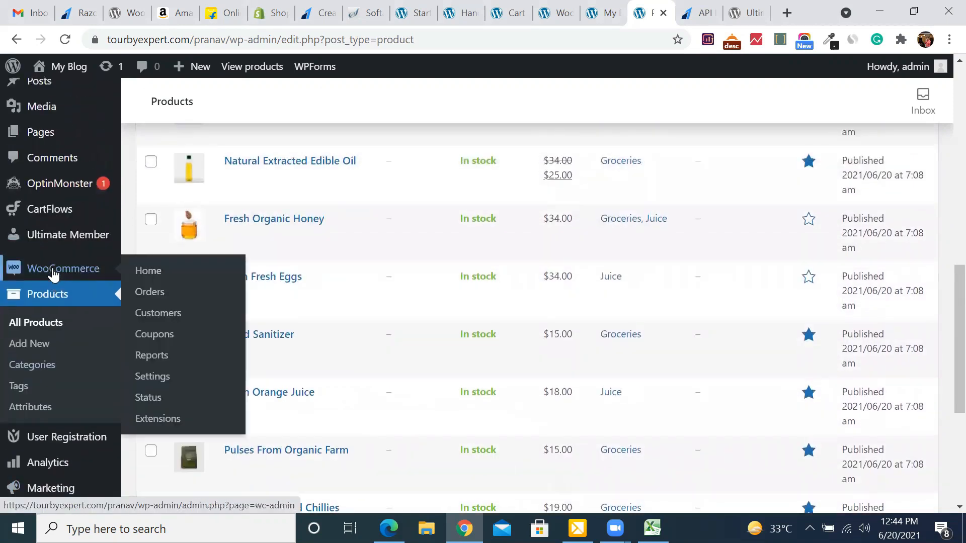
Open the WooCommerce coupons and start creating the first coupon, going to its coupon data.
{"action": "left_click", "coordinate": [161, 338]}
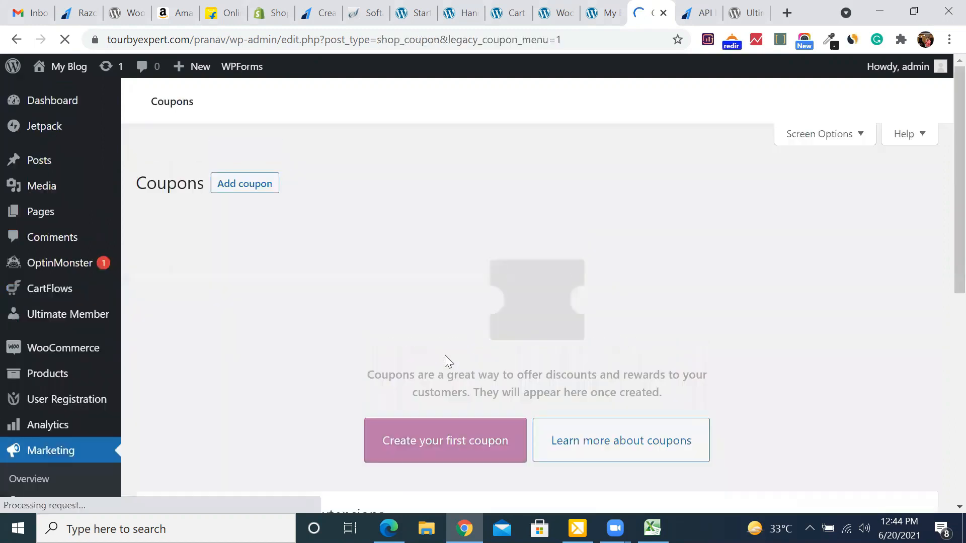
{"action": "scroll", "coordinate": [444, 355], "scroll_direction": "down", "scroll_amount": 5}
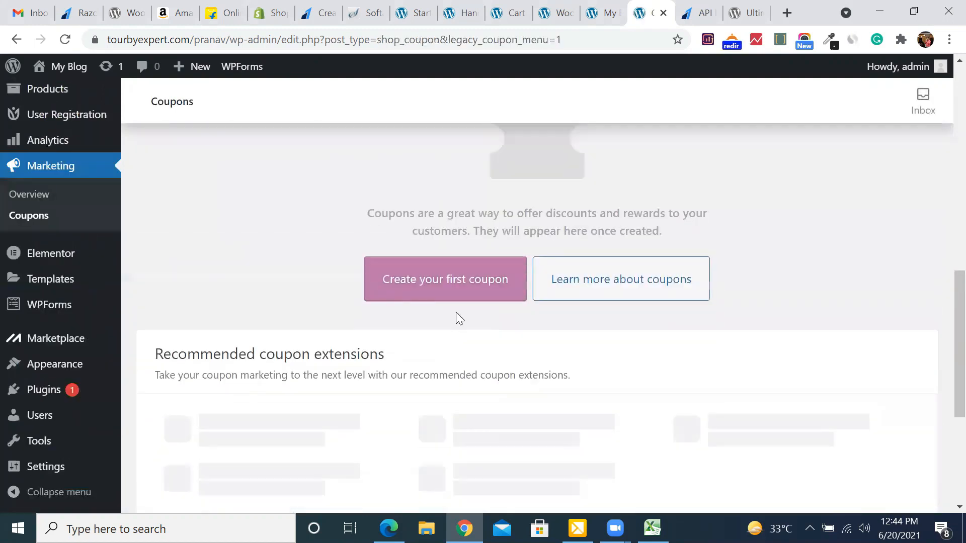
{"action": "left_click", "coordinate": [445, 280]}
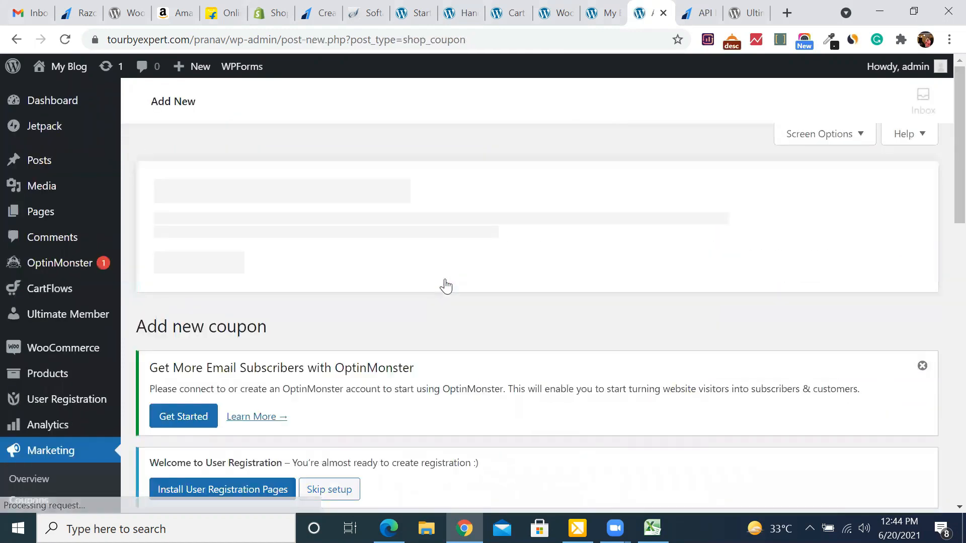
{"action": "scroll", "coordinate": [446, 285], "scroll_direction": "down", "scroll_amount": 10}
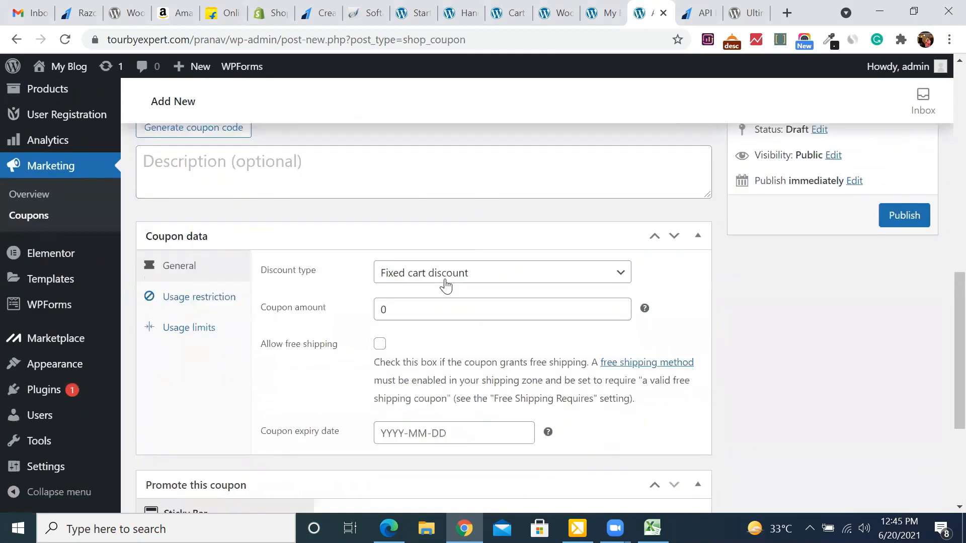
Try the Percentage discount type for the coupon, then set it to Fixed cart discount with a coupon amount of 20.
{"action": "left_click", "coordinate": [456, 223]}
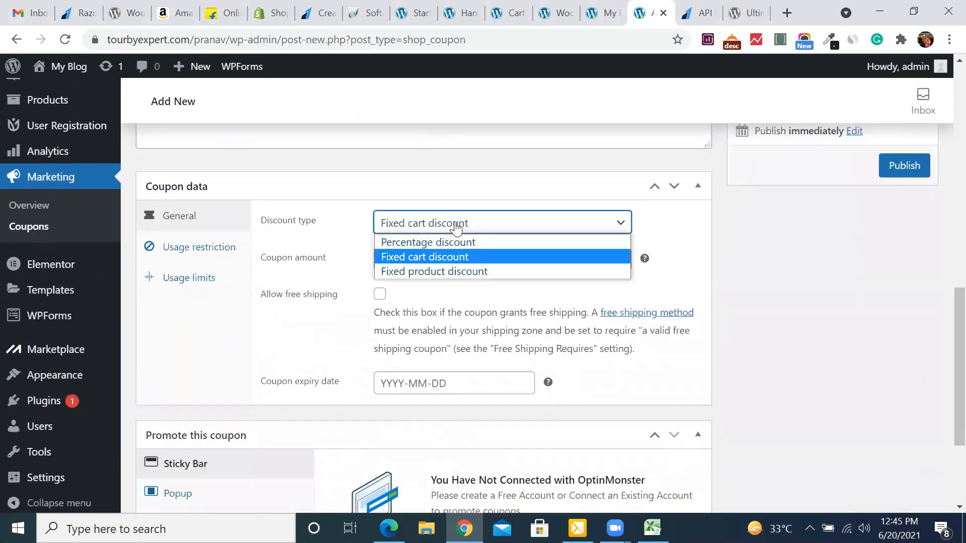
{"action": "left_click", "coordinate": [434, 243]}
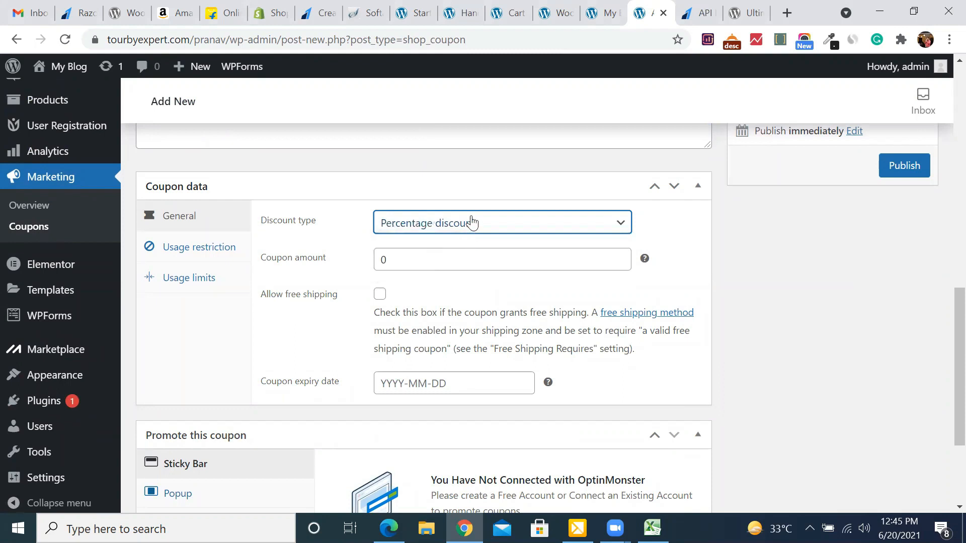
{"action": "left_click", "coordinate": [435, 230]}
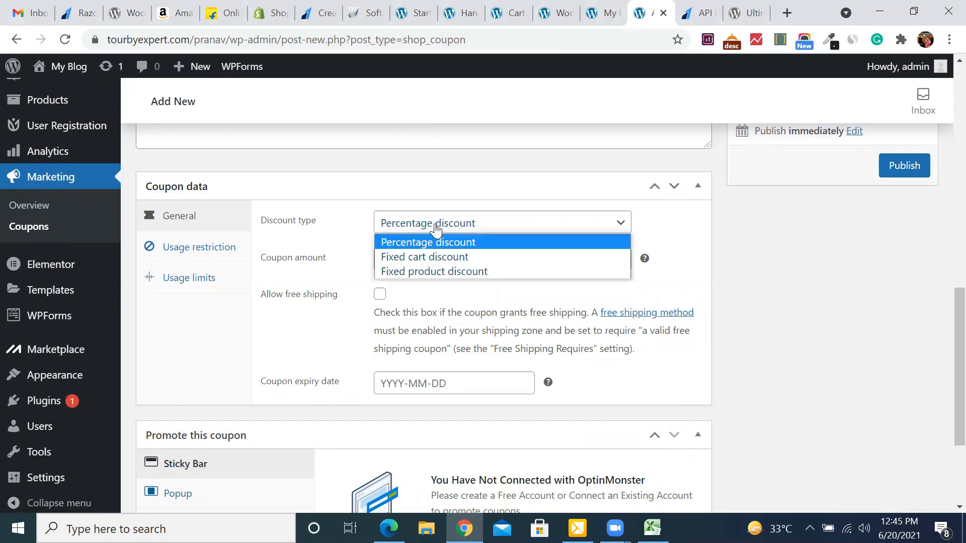
{"action": "left_click", "coordinate": [424, 259]}
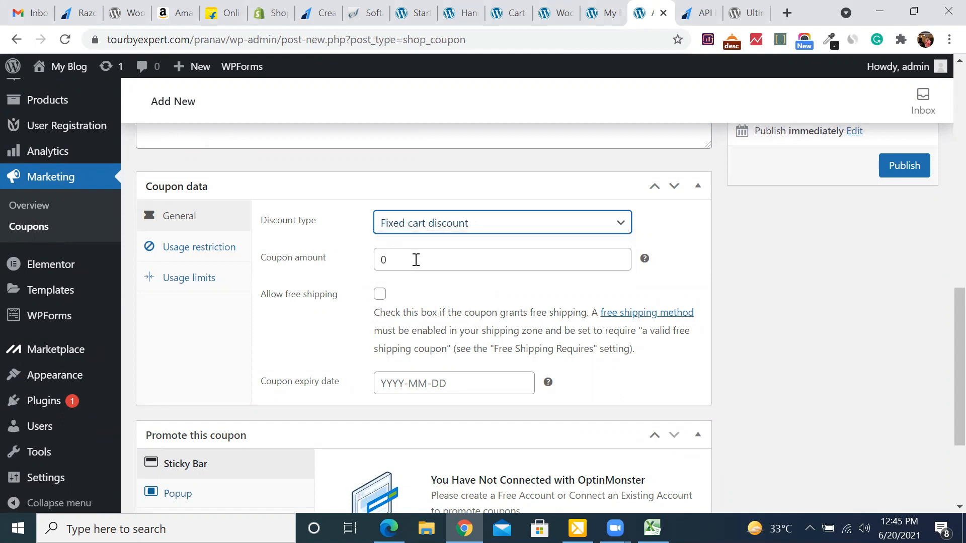
{"action": "left_click", "coordinate": [411, 259]}
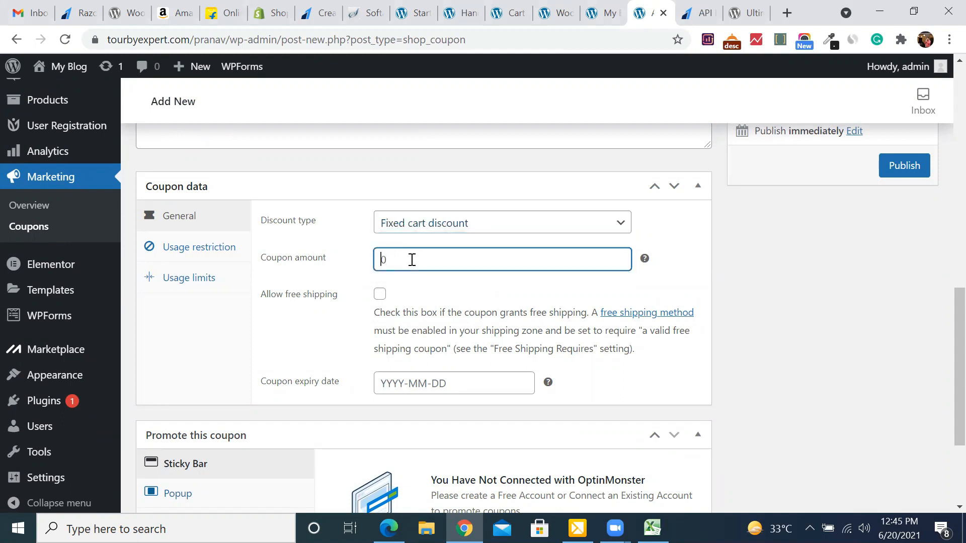
{"action": "type", "text": "20"}
Look over the new coupon's free shipping, expiry date, promotion and publishing options.
{"action": "scroll", "coordinate": [465, 409], "scroll_direction": "down", "scroll_amount": 2}
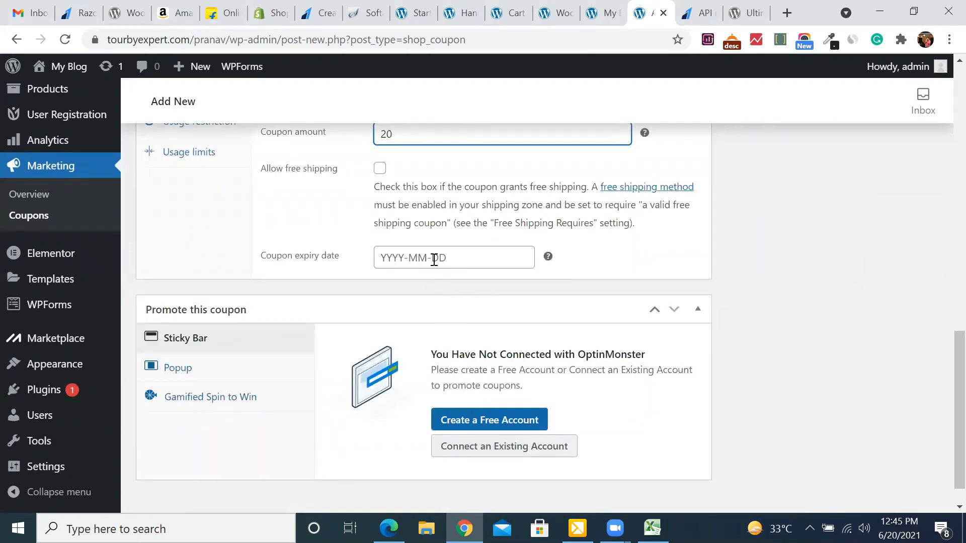
{"action": "scroll", "coordinate": [479, 457], "scroll_direction": "down", "scroll_amount": 1}
{"action": "scroll", "coordinate": [729, 296], "scroll_direction": "up", "scroll_amount": 3}
{"action": "scroll", "coordinate": [726, 289], "scroll_direction": "up", "scroll_amount": 3}
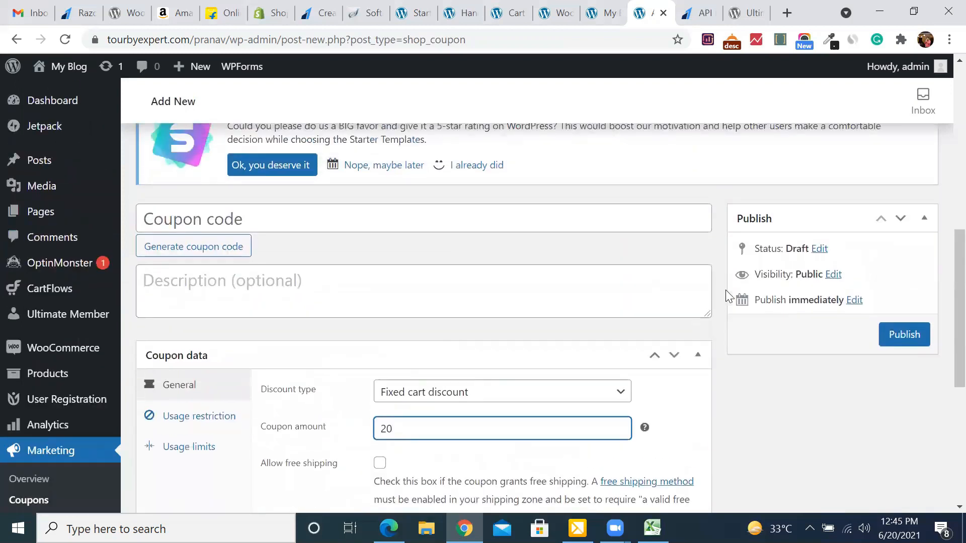
{"action": "scroll", "coordinate": [725, 289], "scroll_direction": "down", "scroll_amount": 1}
{"action": "scroll", "coordinate": [595, 345], "scroll_direction": "down", "scroll_amount": 3}
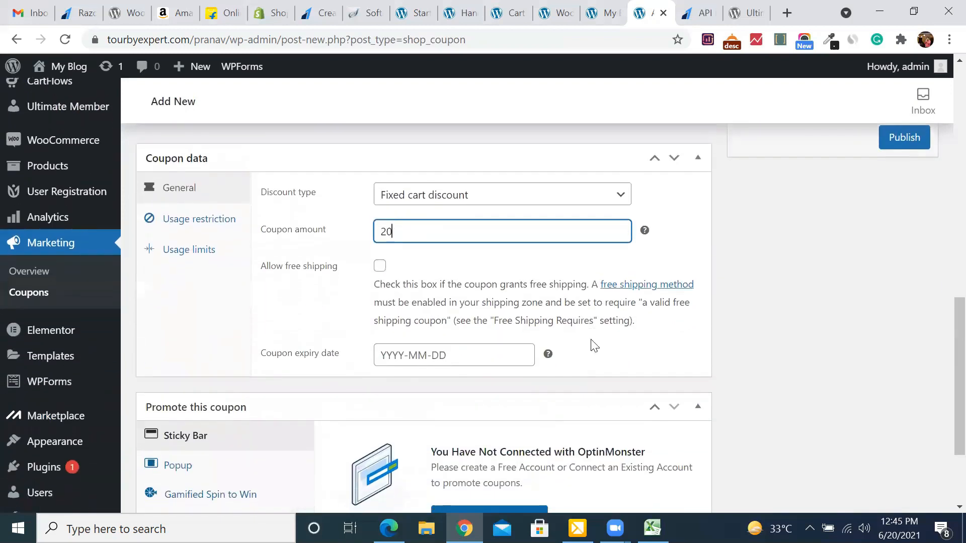
{"action": "scroll", "coordinate": [592, 340], "scroll_direction": "down", "scroll_amount": 2}
{"action": "scroll", "coordinate": [592, 340], "scroll_direction": "up", "scroll_amount": 4}
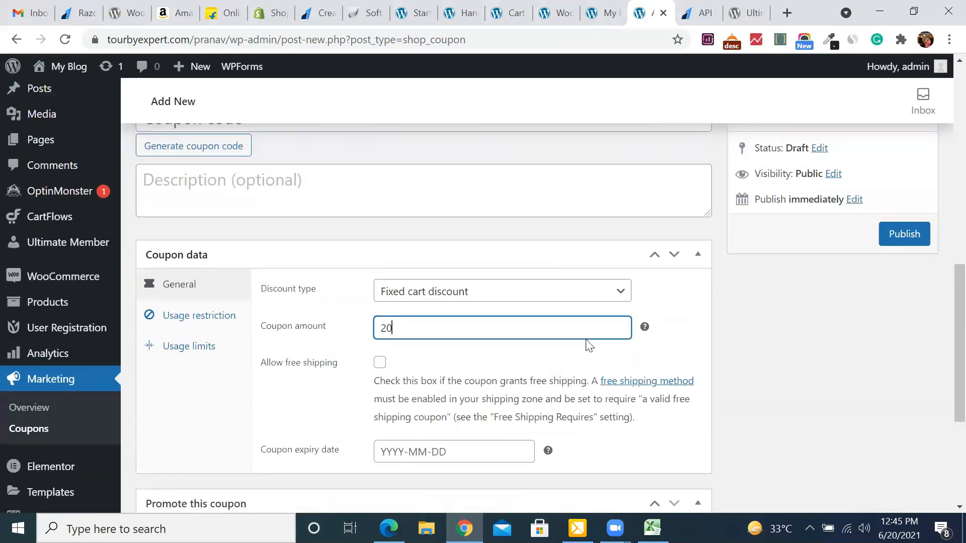
{"action": "scroll", "coordinate": [553, 328], "scroll_direction": "up", "scroll_amount": 1}
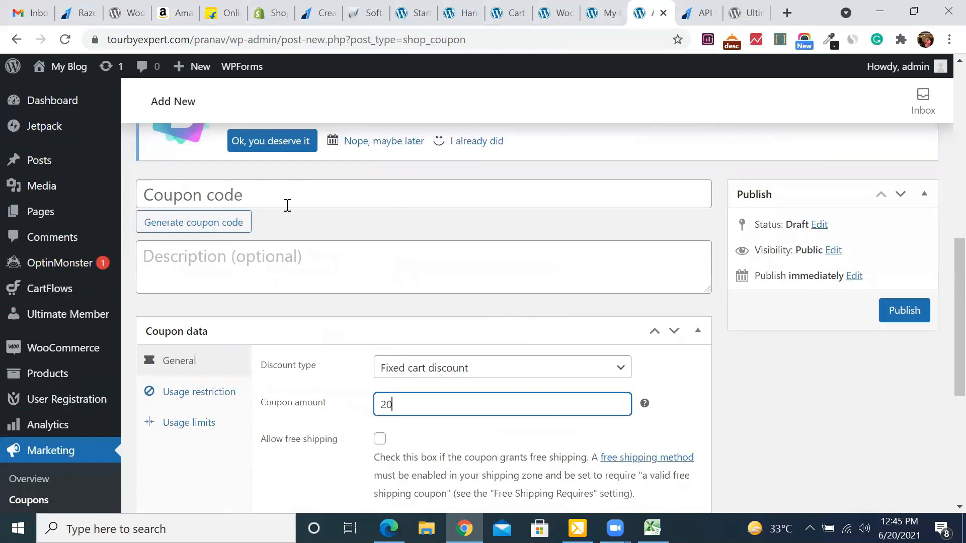
Generate a coupon code automatically for the new coupon and highlight the code.
{"action": "left_click", "coordinate": [257, 202]}
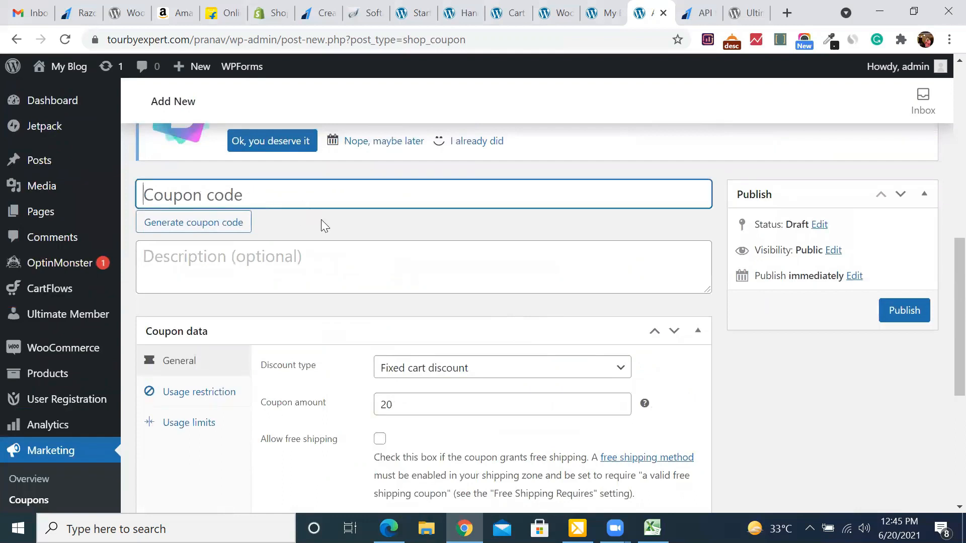
{"action": "left_click", "coordinate": [203, 222]}
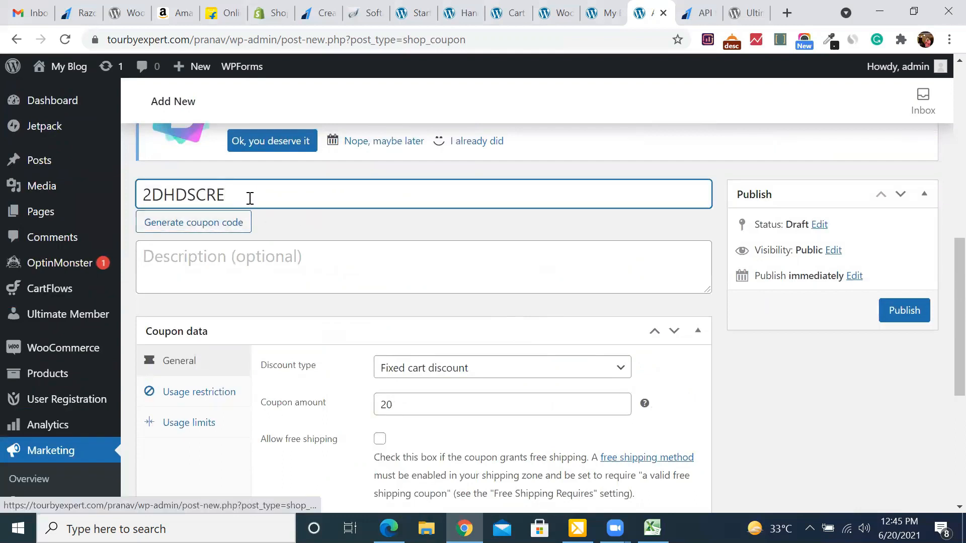
{"action": "left_click_drag", "start_coordinate": [232, 197], "coordinate": [133, 206]}
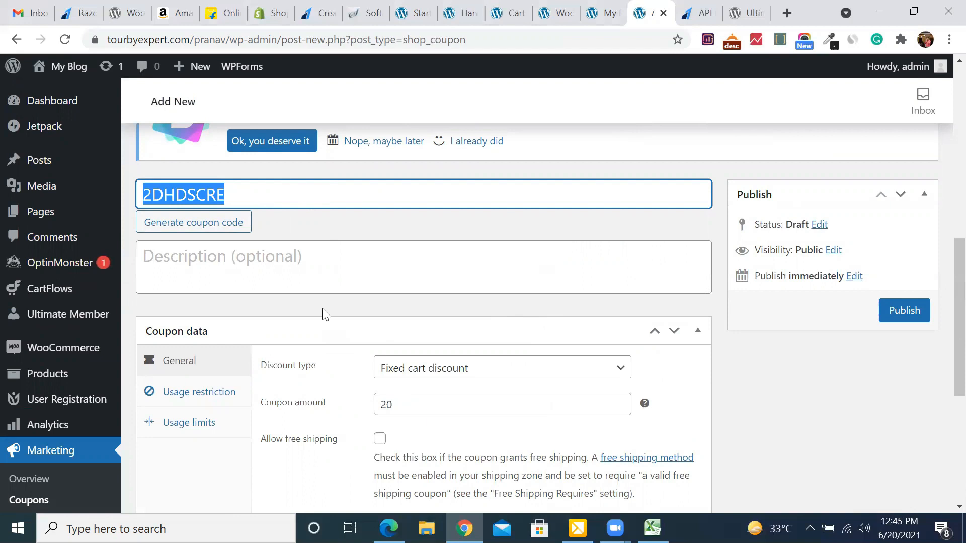
{"action": "scroll", "coordinate": [362, 356], "scroll_direction": "down", "scroll_amount": 1}
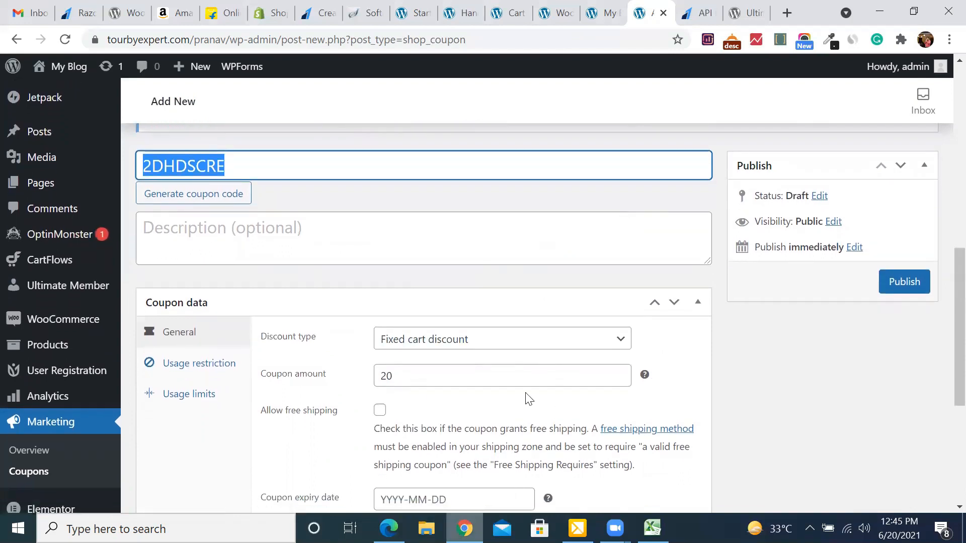
{"action": "scroll", "coordinate": [77, 360], "scroll_direction": "down", "scroll_amount": 2}
{"action": "scroll", "coordinate": [77, 358], "scroll_direction": "down", "scroll_amount": 1}
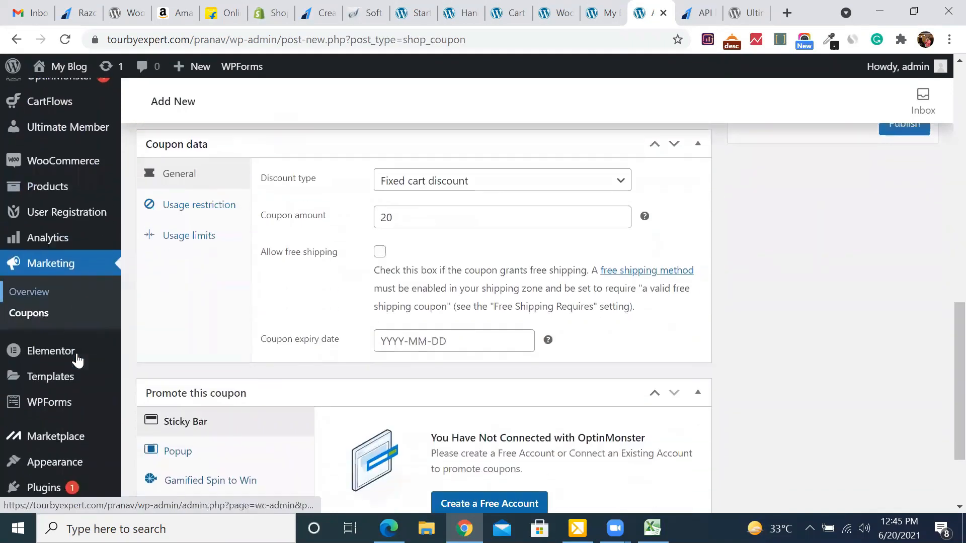
{"action": "scroll", "coordinate": [74, 332], "scroll_direction": "up", "scroll_amount": 2}
{"action": "scroll", "coordinate": [74, 334], "scroll_direction": "up", "scroll_amount": 3}
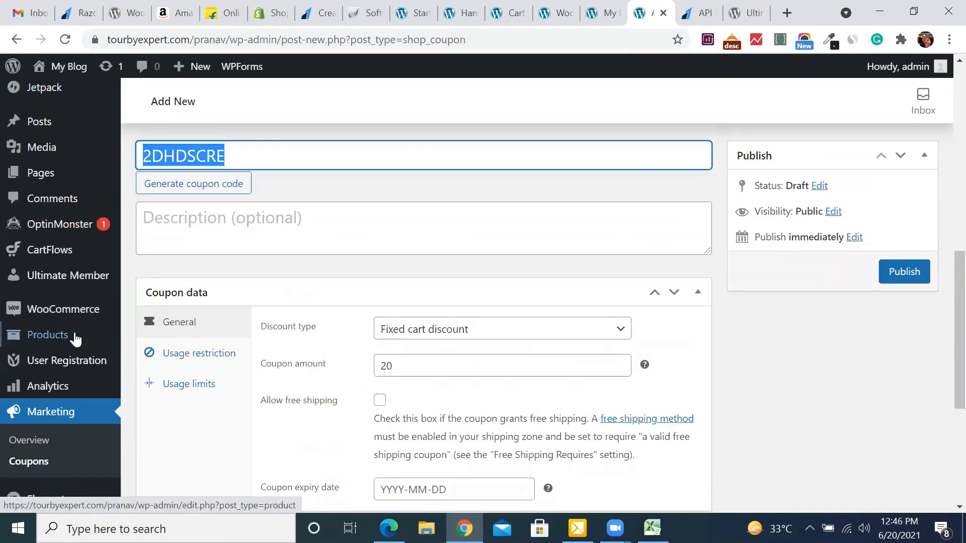
{"action": "mouse_move", "coordinate": [59, 330]}
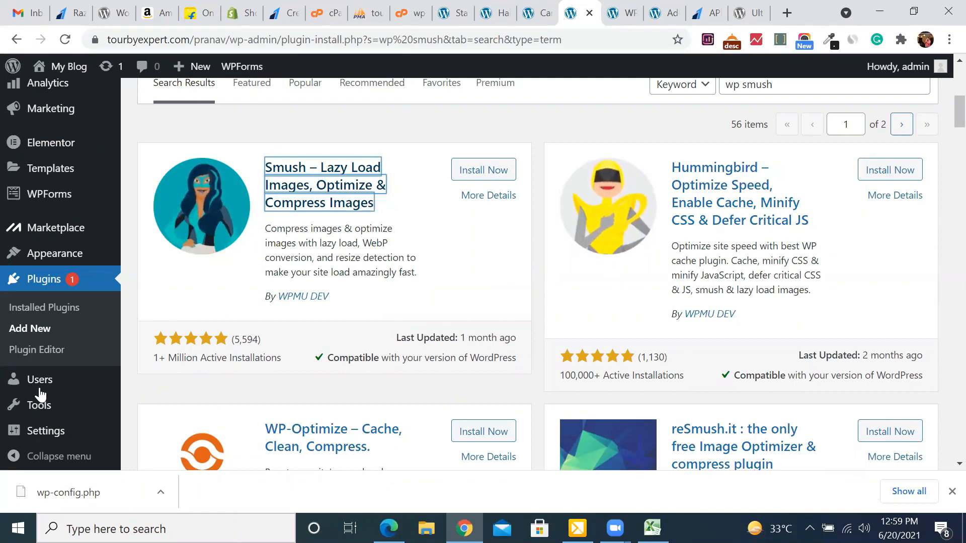
Search the plugins available for installation for "super cache".
{"action": "scroll", "coordinate": [807, 174], "scroll_direction": "up", "scroll_amount": 1}
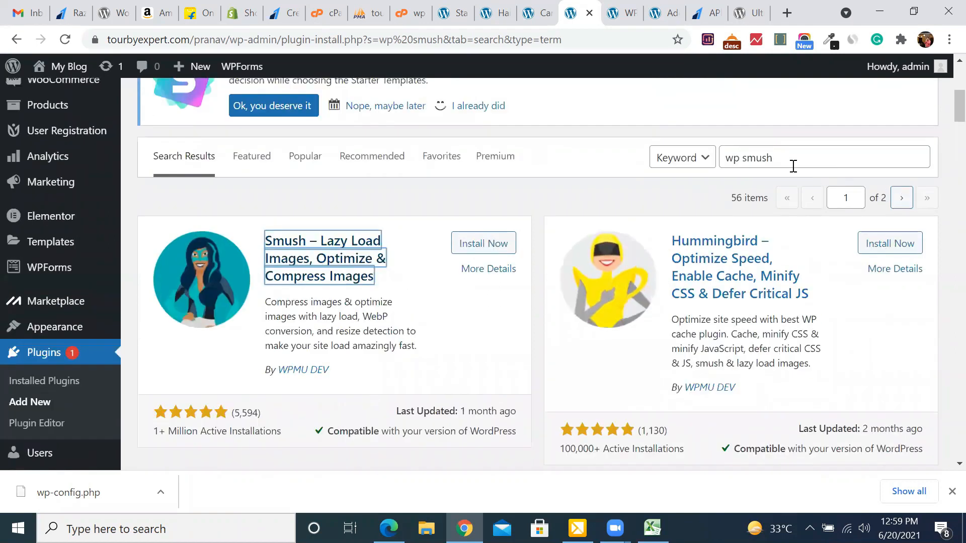
{"action": "left_click_drag", "start_coordinate": [787, 158], "coordinate": [705, 161]}
{"action": "type", "text": "super cache"}
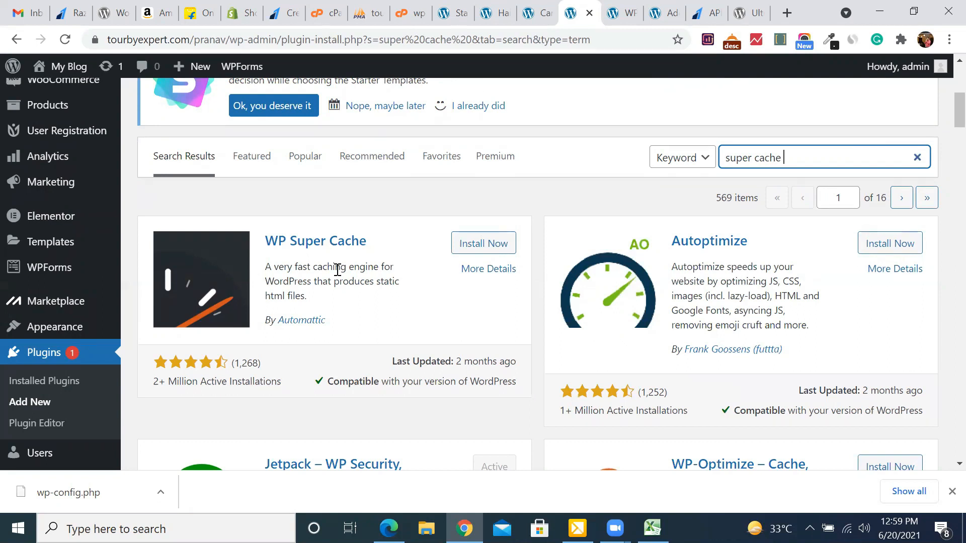
Open the details of the WP Super Cache plugin, read through its description and close the details.
{"action": "left_click", "coordinate": [302, 245]}
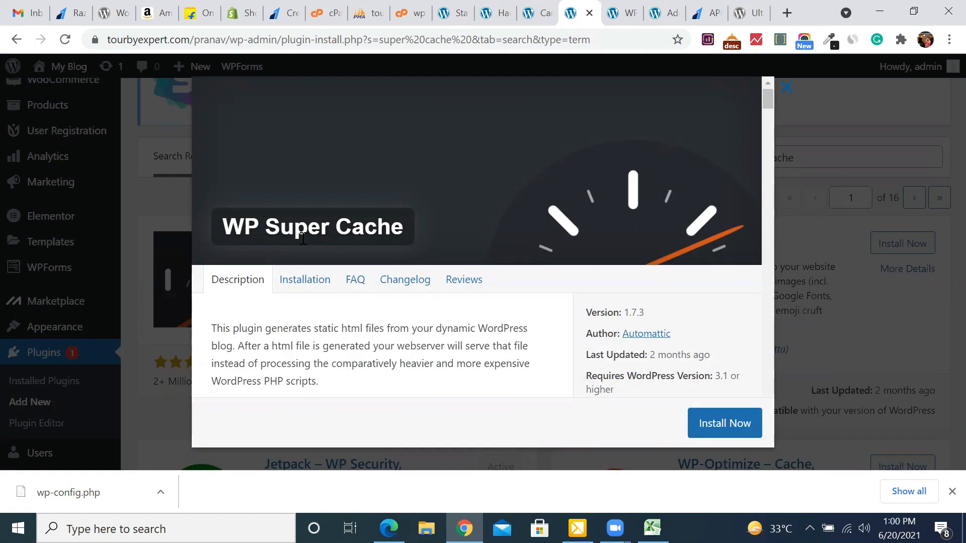
{"action": "scroll", "coordinate": [411, 311], "scroll_direction": "down", "scroll_amount": 5}
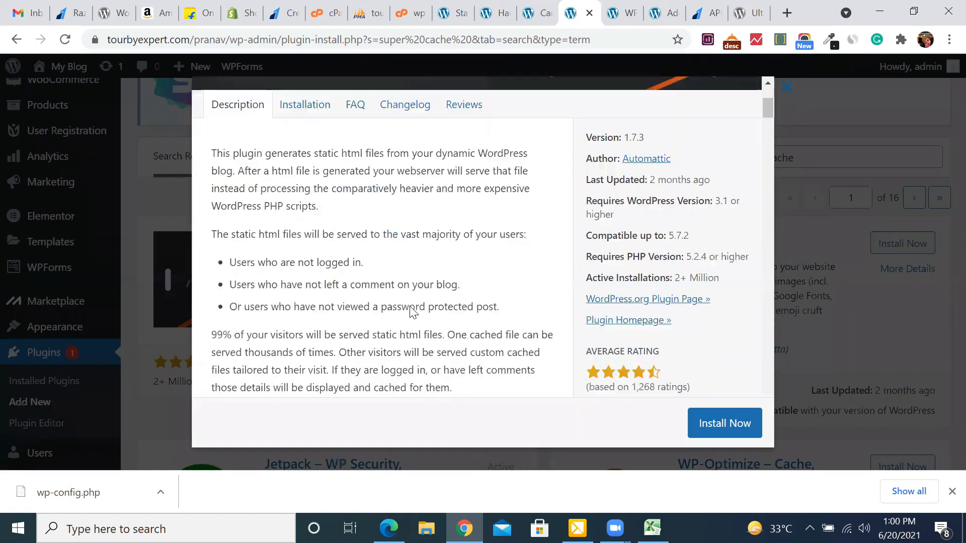
{"action": "scroll", "coordinate": [410, 311], "scroll_direction": "down", "scroll_amount": 2}
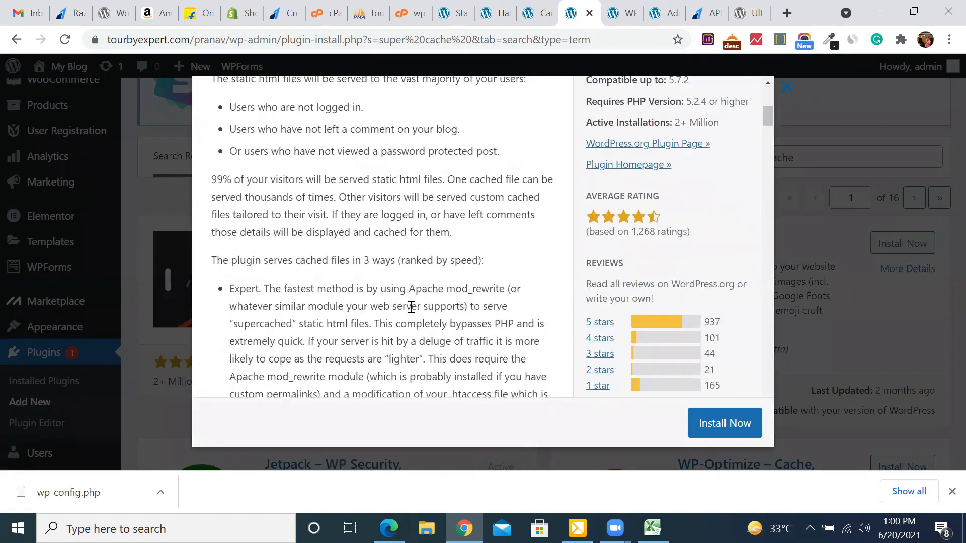
{"action": "scroll", "coordinate": [410, 307], "scroll_direction": "up", "scroll_amount": 6}
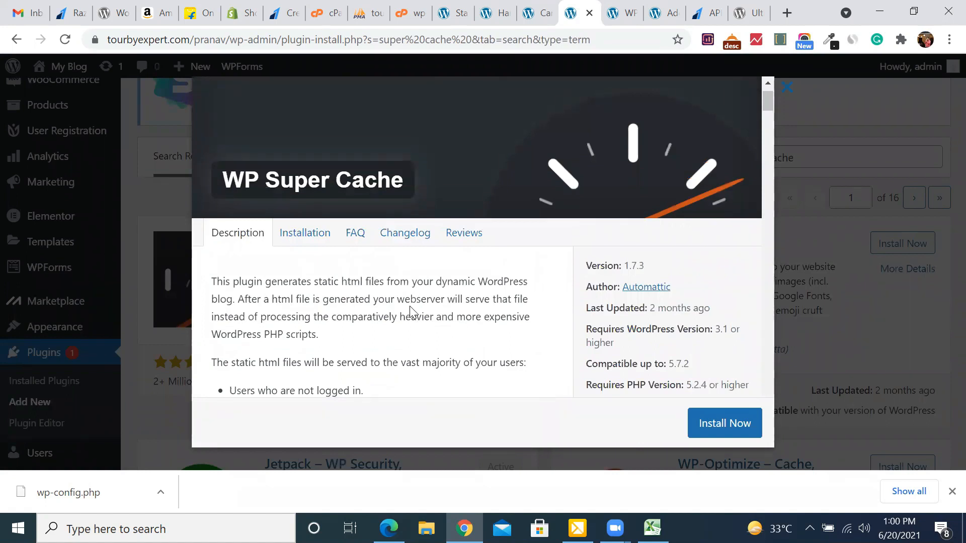
{"action": "left_click", "coordinate": [787, 87]}
{"action": "left_click", "coordinate": [454, 242]}
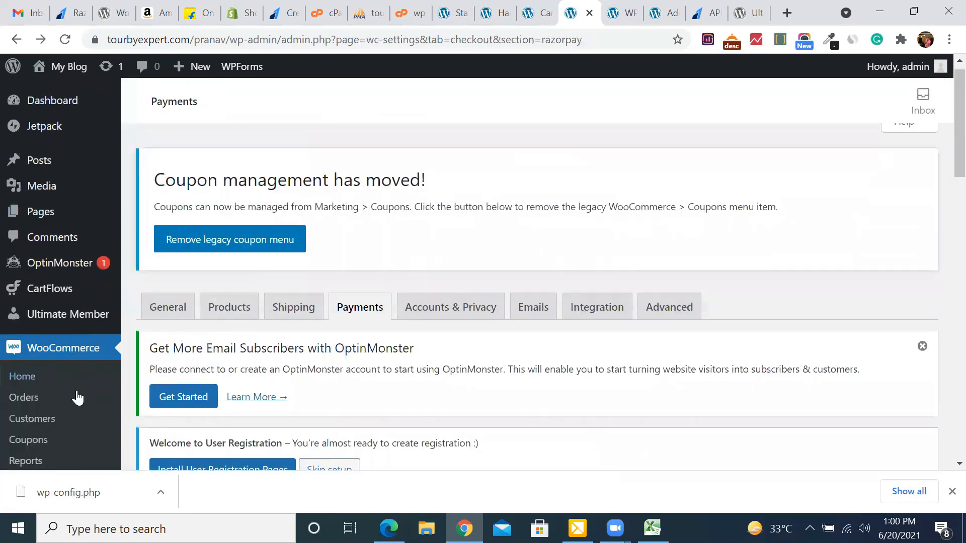
Go from the Razorpay payment settings to the page for adding plugins, look over the featured ones and list the popular plugins.
{"action": "scroll", "coordinate": [78, 398], "scroll_direction": "down", "scroll_amount": 7}
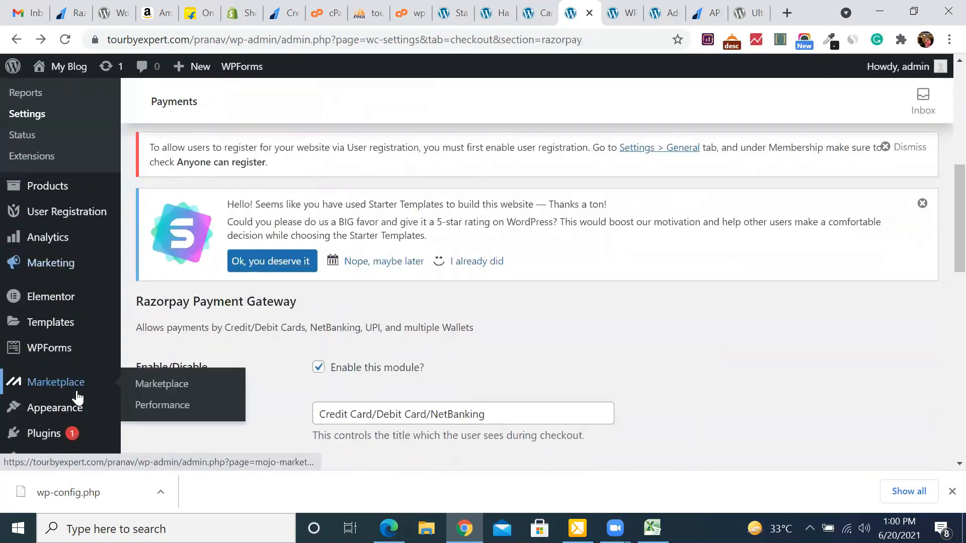
{"action": "scroll", "coordinate": [78, 397], "scroll_direction": "down", "scroll_amount": 3}
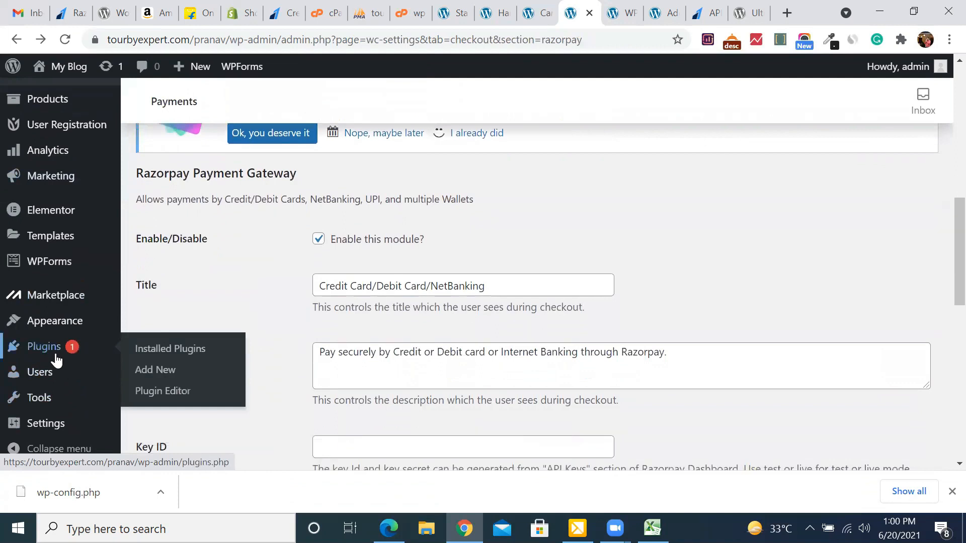
{"action": "left_click", "coordinate": [157, 376]}
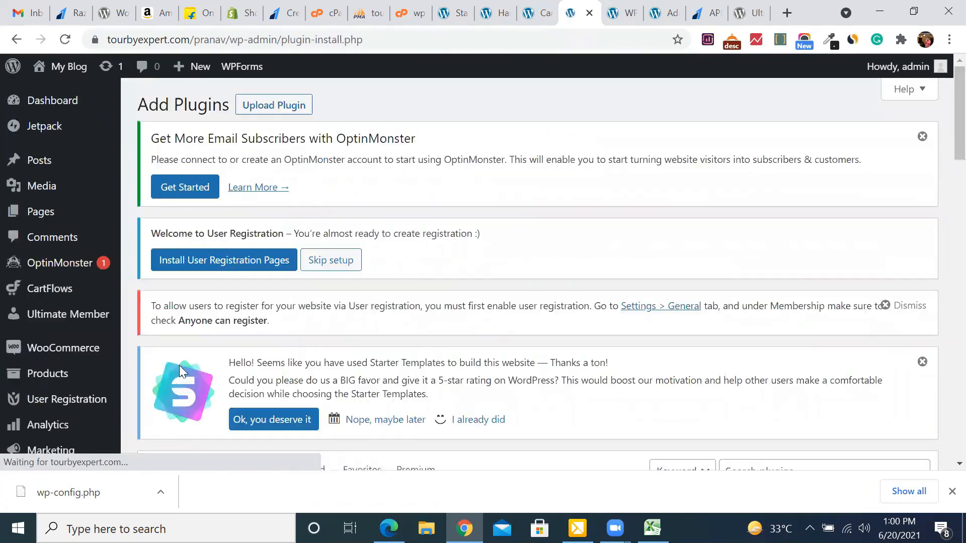
{"action": "scroll", "coordinate": [521, 344], "scroll_direction": "down", "scroll_amount": 5}
{"action": "scroll", "coordinate": [521, 343], "scroll_direction": "down", "scroll_amount": 1}
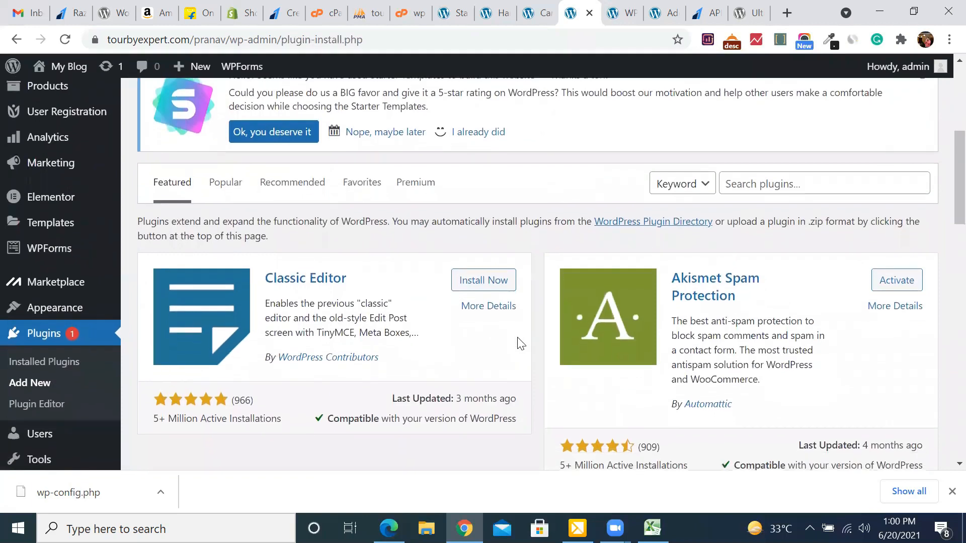
{"action": "scroll", "coordinate": [520, 343], "scroll_direction": "up", "scroll_amount": 1}
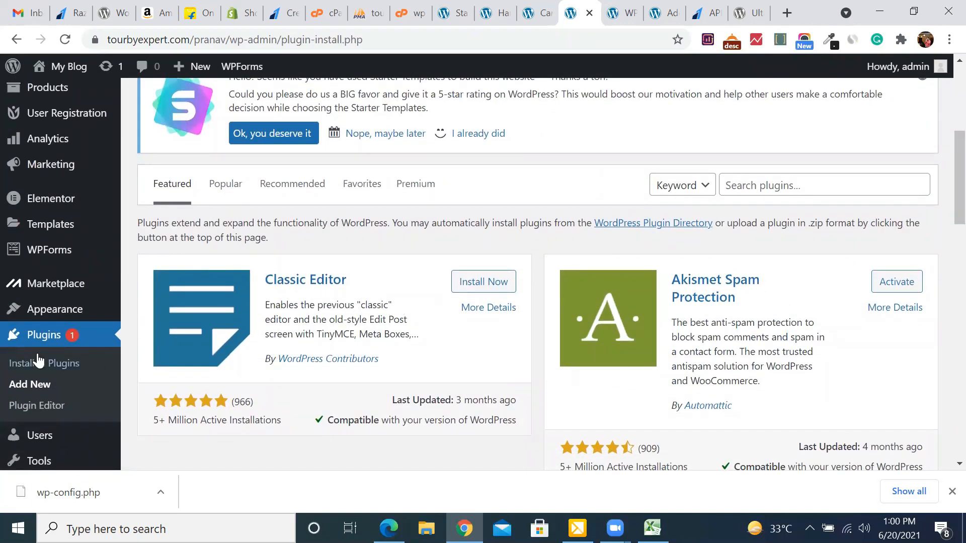
{"action": "left_click", "coordinate": [223, 194]}
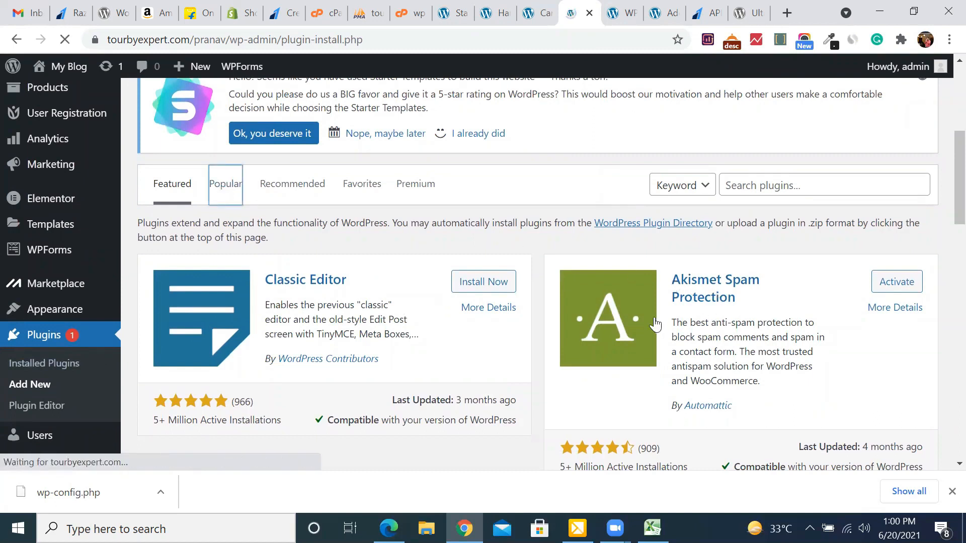
{"action": "scroll", "coordinate": [603, 351], "scroll_direction": "down", "scroll_amount": 5}
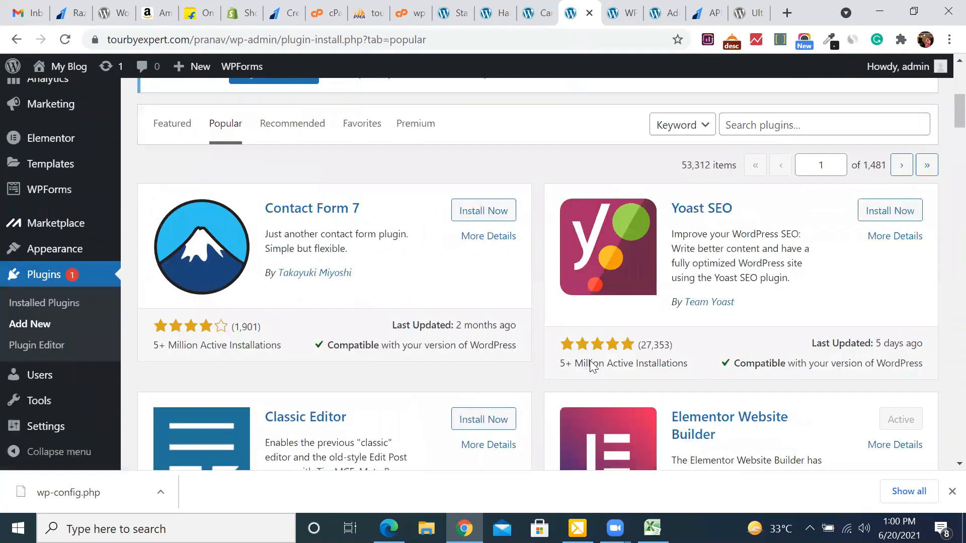
{"action": "scroll", "coordinate": [909, 505], "scroll_direction": "down", "scroll_amount": 5}
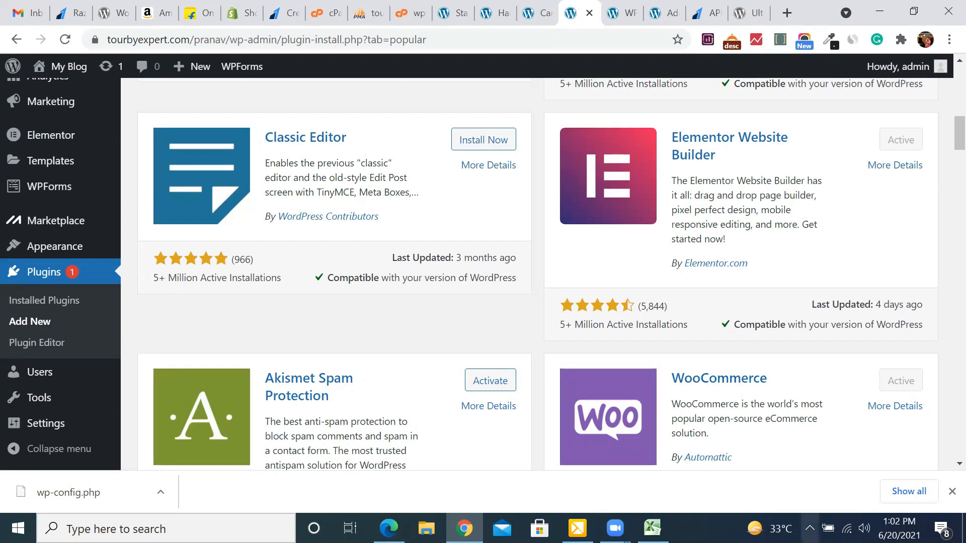
{"action": "left_click", "coordinate": [810, 528]}
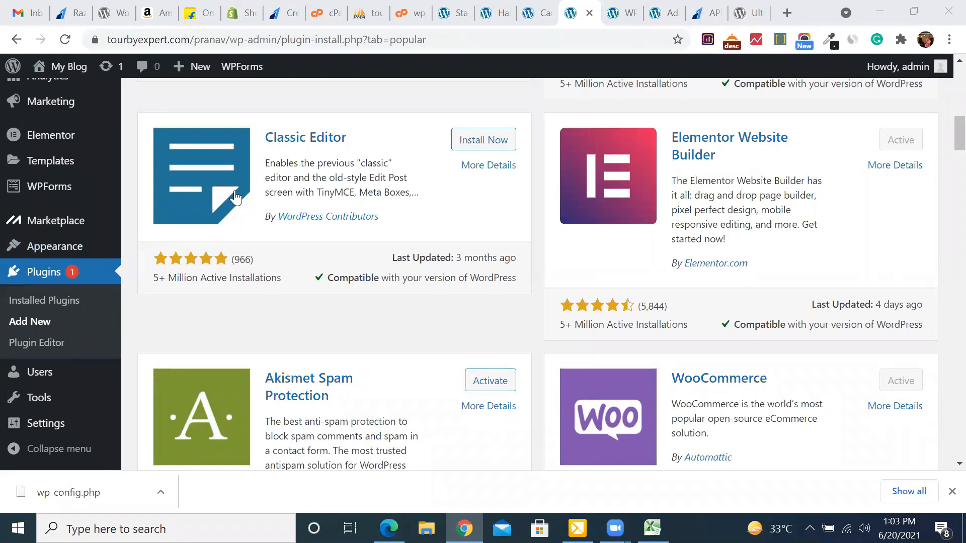
Go from the popular plugins list to the store's product categories page.
{"action": "scroll", "coordinate": [67, 269], "scroll_direction": "up", "scroll_amount": 5}
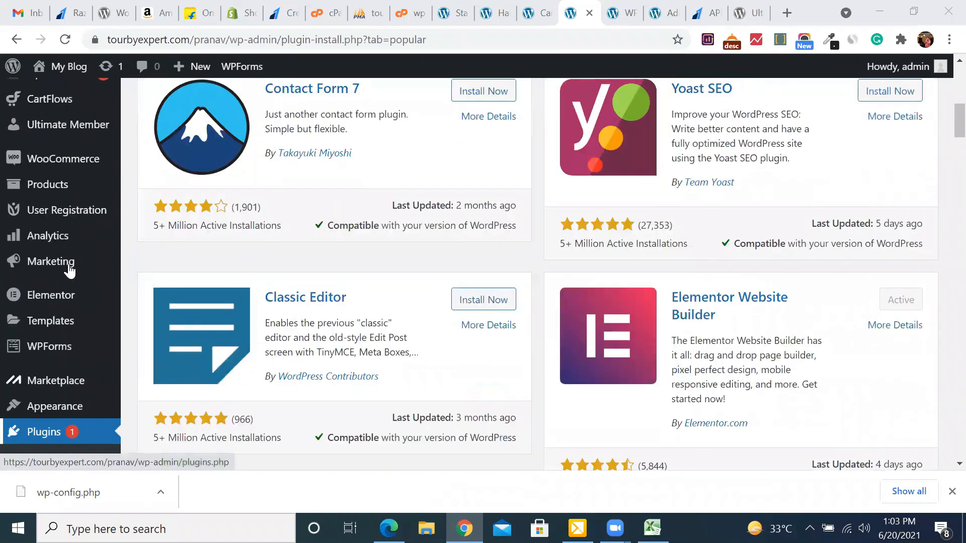
{"action": "scroll", "coordinate": [68, 282], "scroll_direction": "up", "scroll_amount": 1}
{"action": "scroll", "coordinate": [63, 309], "scroll_direction": "up", "scroll_amount": 3}
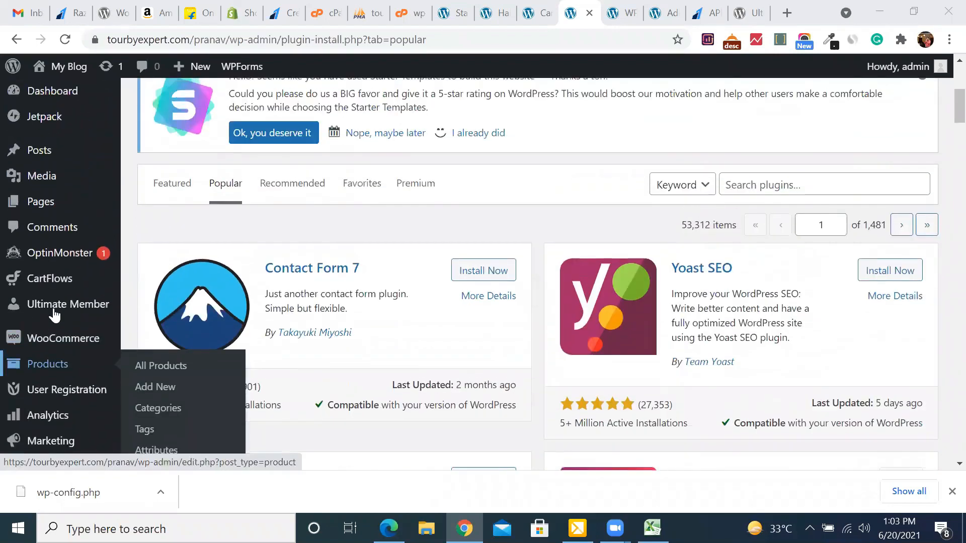
{"action": "scroll", "coordinate": [55, 315], "scroll_direction": "down", "scroll_amount": 2}
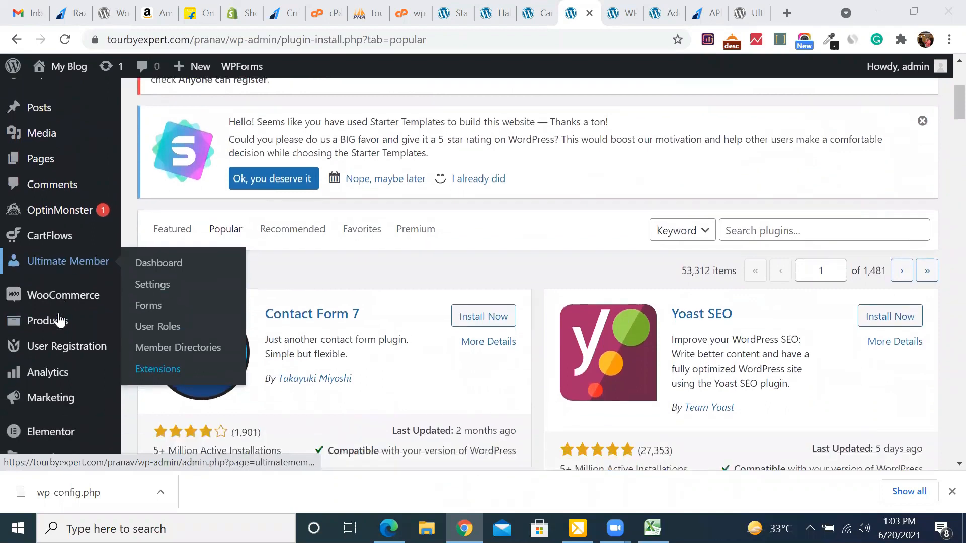
{"action": "mouse_move", "coordinate": [53, 264]}
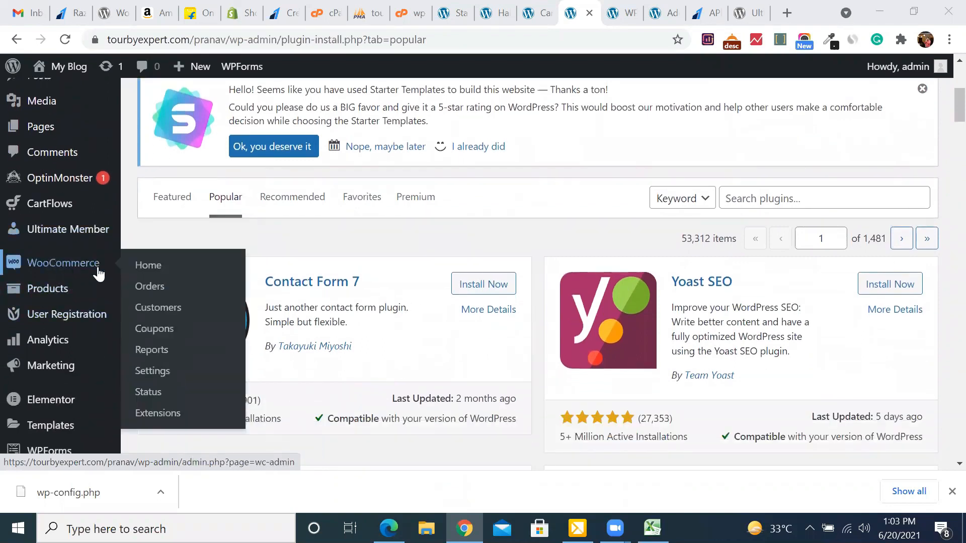
{"action": "scroll", "coordinate": [99, 266], "scroll_direction": "up", "scroll_amount": 3}
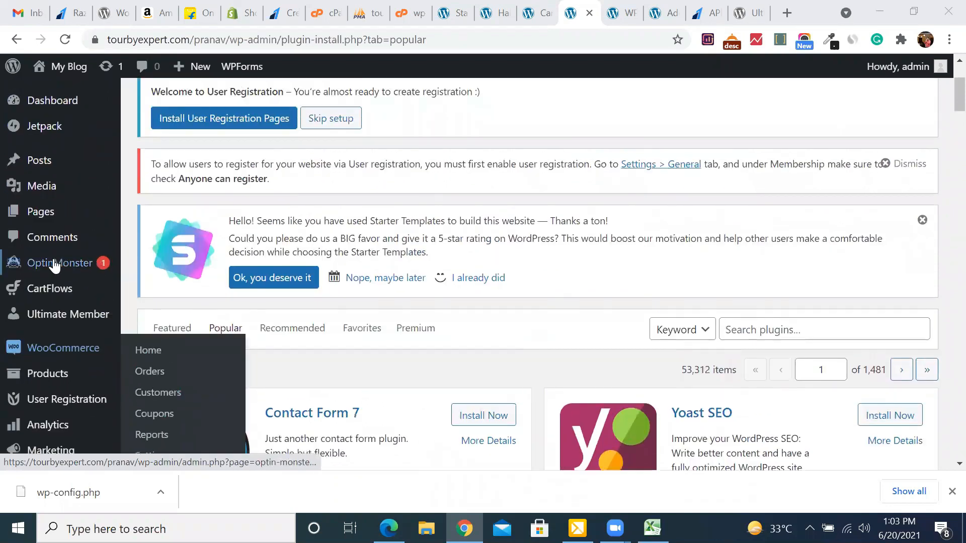
{"action": "scroll", "coordinate": [47, 342], "scroll_direction": "down", "scroll_amount": 1}
{"action": "mouse_move", "coordinate": [49, 321]}
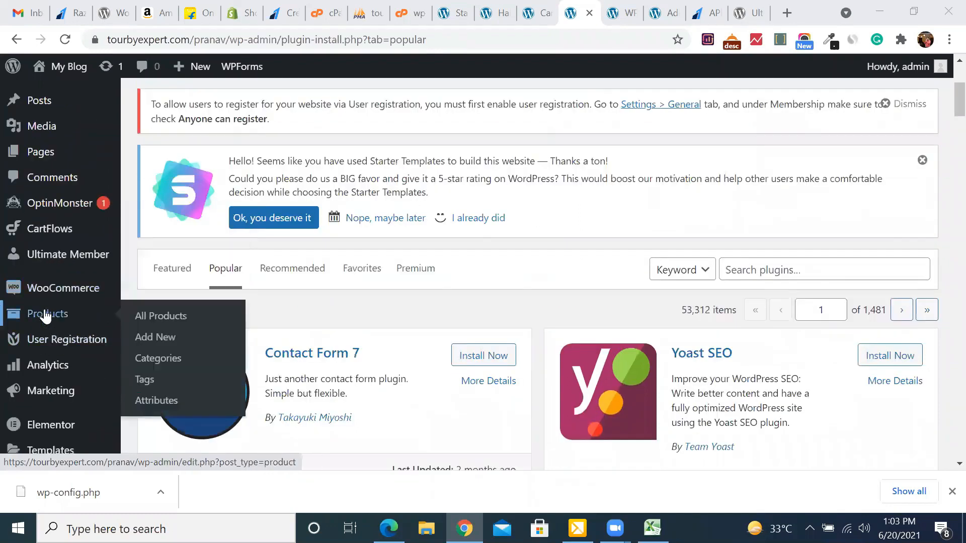
{"action": "left_click", "coordinate": [173, 363]}
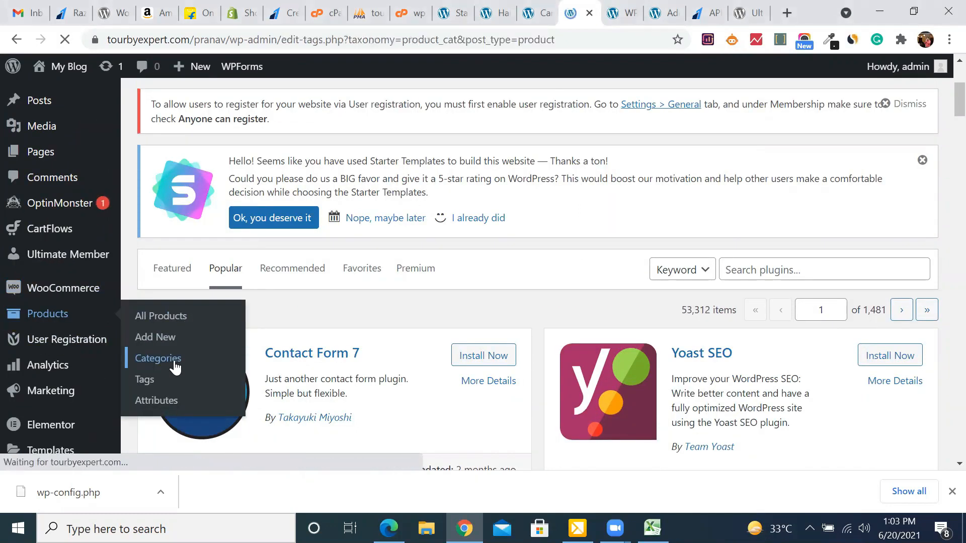
Examine the parent category choices and the remaining fields of the form for adding a product category.
{"action": "scroll", "coordinate": [175, 368], "scroll_direction": "down", "scroll_amount": 8}
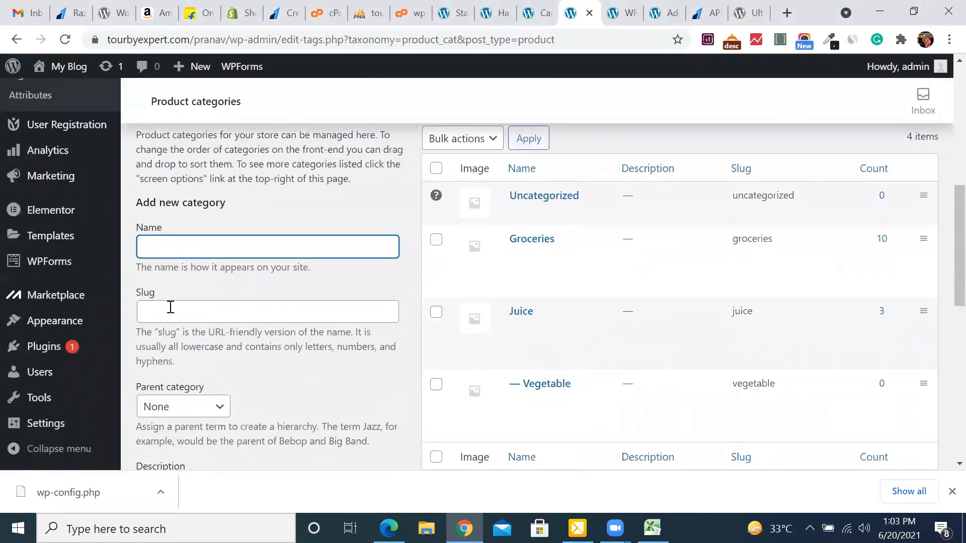
{"action": "scroll", "coordinate": [176, 297], "scroll_direction": "down", "scroll_amount": 3}
{"action": "left_click", "coordinate": [194, 253]}
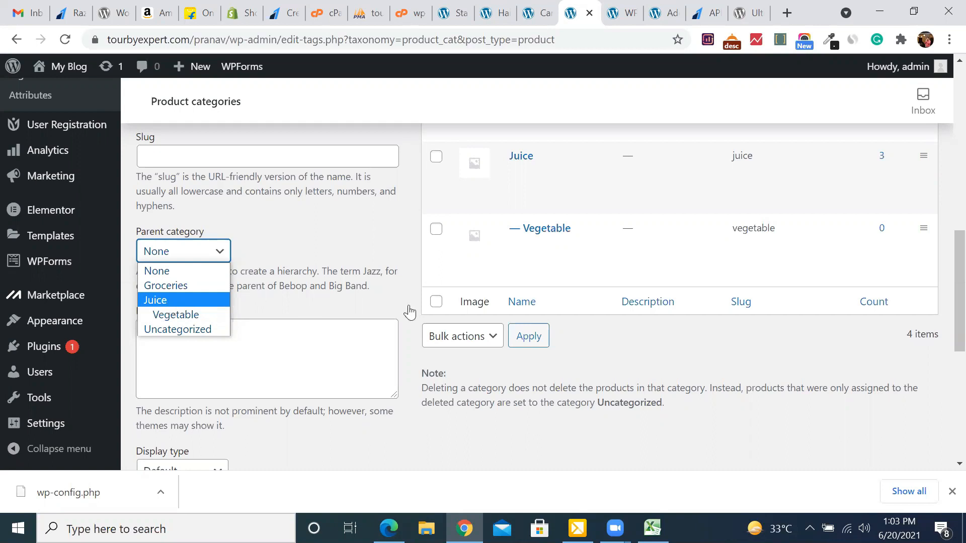
{"action": "scroll", "coordinate": [408, 305], "scroll_direction": "down", "scroll_amount": 3}
{"action": "scroll", "coordinate": [408, 305], "scroll_direction": "up", "scroll_amount": 2}
{"action": "scroll", "coordinate": [409, 305], "scroll_direction": "up", "scroll_amount": 7}
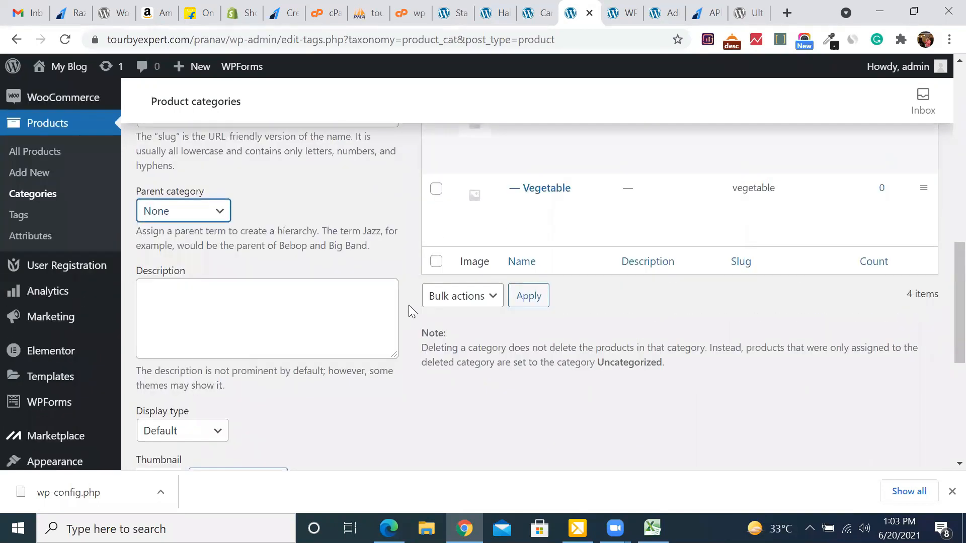
Look over the list of existing product categories and the bulk actions offered for them.
{"action": "scroll", "coordinate": [409, 305], "scroll_direction": "up", "scroll_amount": 1}
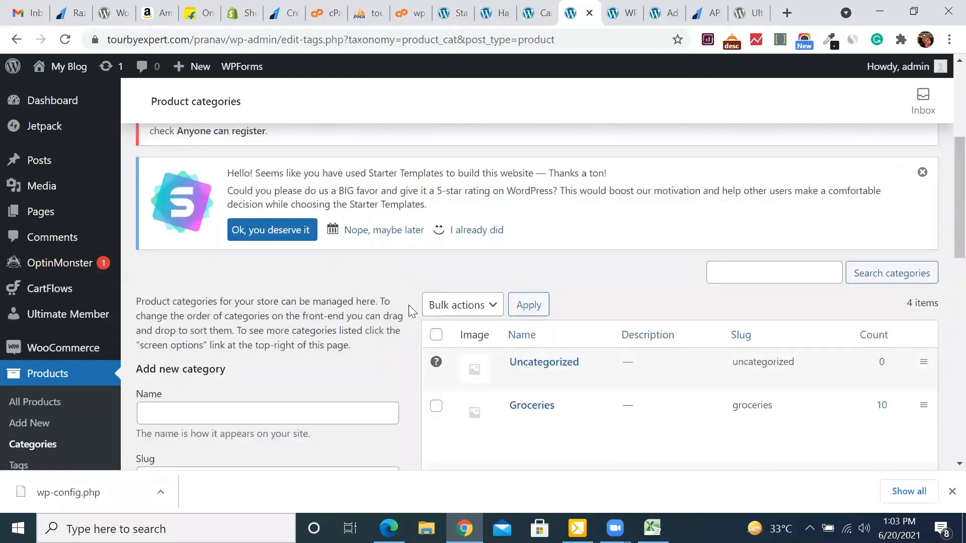
{"action": "scroll", "coordinate": [378, 347], "scroll_direction": "up", "scroll_amount": 6}
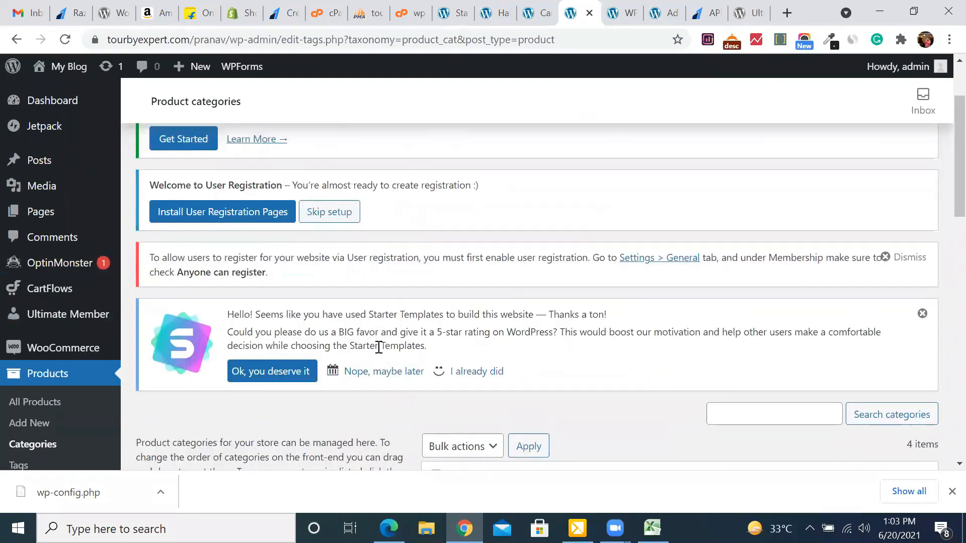
{"action": "scroll", "coordinate": [441, 370], "scroll_direction": "down", "scroll_amount": 7}
{"action": "scroll", "coordinate": [440, 371], "scroll_direction": "up", "scroll_amount": 1}
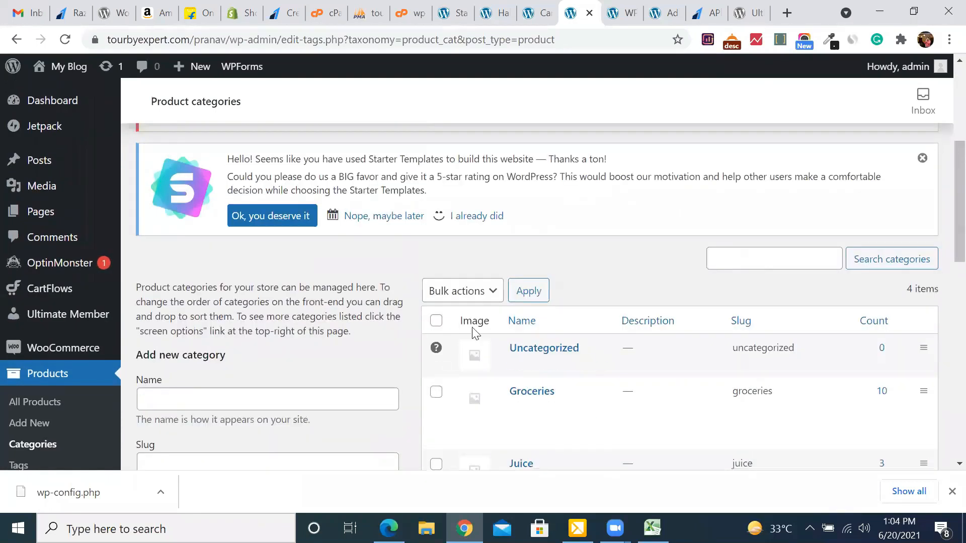
{"action": "left_click", "coordinate": [460, 291]}
{"action": "scroll", "coordinate": [618, 260], "scroll_direction": "up", "scroll_amount": 4}
{"action": "scroll", "coordinate": [622, 267], "scroll_direction": "up", "scroll_amount": 1}
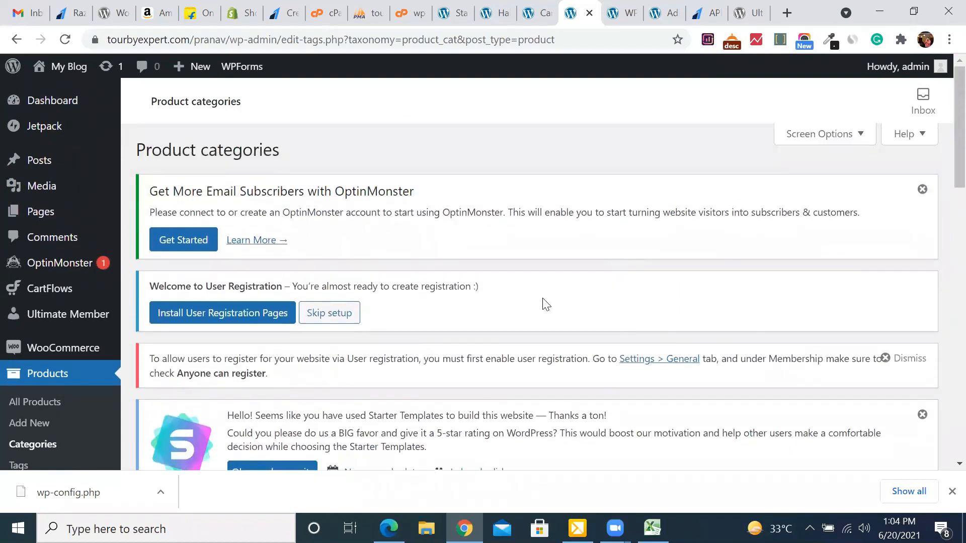
{"action": "scroll", "coordinate": [543, 304], "scroll_direction": "down", "scroll_amount": 2}
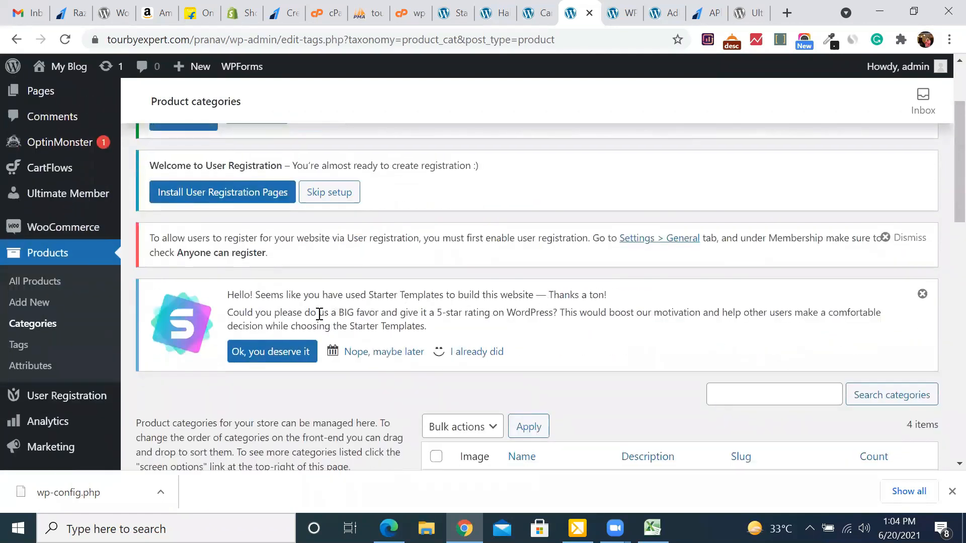
{"action": "scroll", "coordinate": [512, 291], "scroll_direction": "up", "scroll_amount": 1}
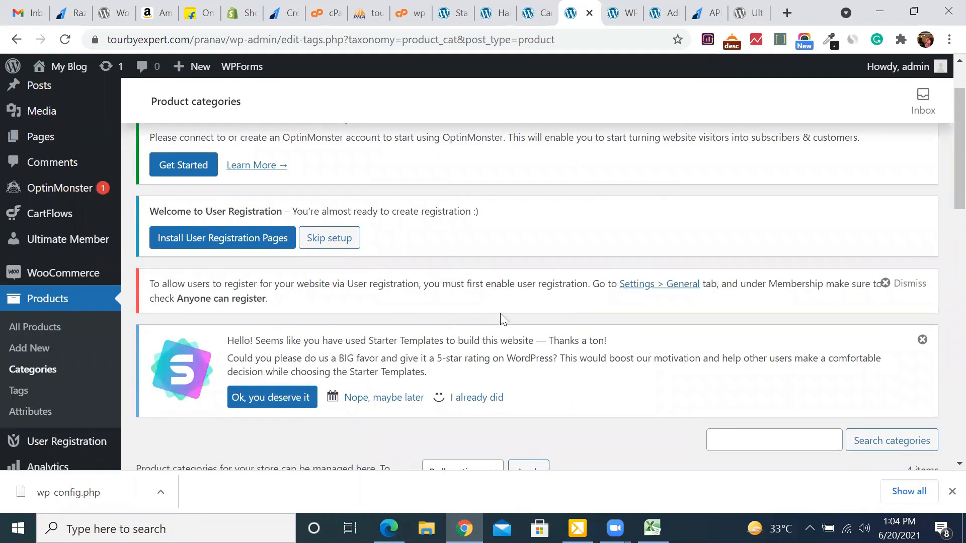
{"action": "scroll", "coordinate": [615, 310], "scroll_direction": "up", "scroll_amount": 1}
{"action": "scroll", "coordinate": [615, 310], "scroll_direction": "up", "scroll_amount": 2}
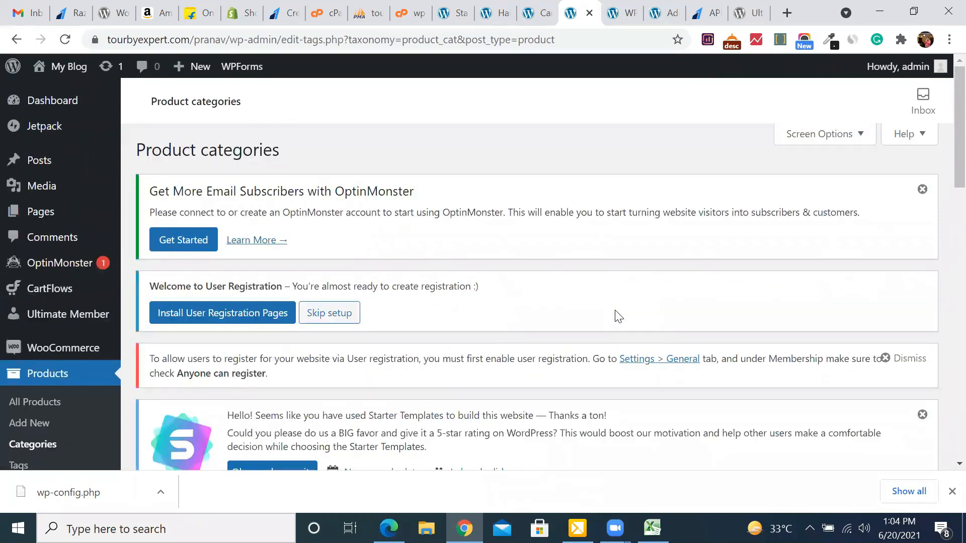
{"action": "scroll", "coordinate": [619, 316], "scroll_direction": "down", "scroll_amount": 2}
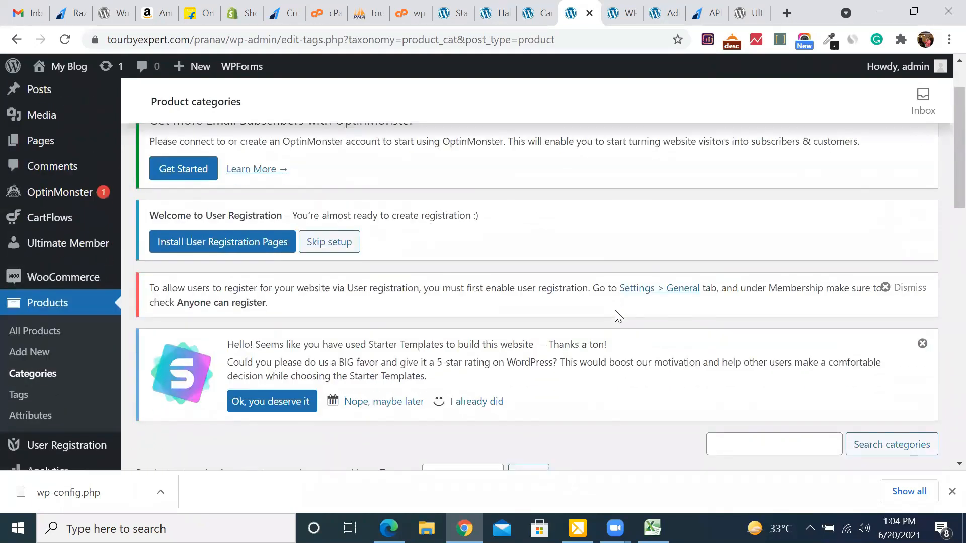
Reload the product categories page and examine the new category's parent, description, display type and thumbnail options.
{"action": "left_click", "coordinate": [36, 359]}
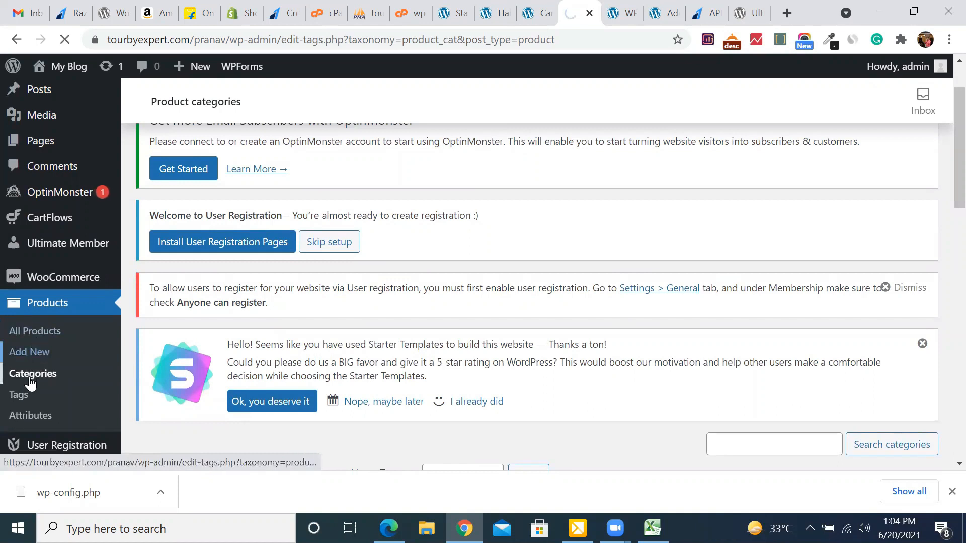
{"action": "scroll", "coordinate": [190, 282], "scroll_direction": "down", "scroll_amount": 6}
{"action": "left_click", "coordinate": [189, 272]}
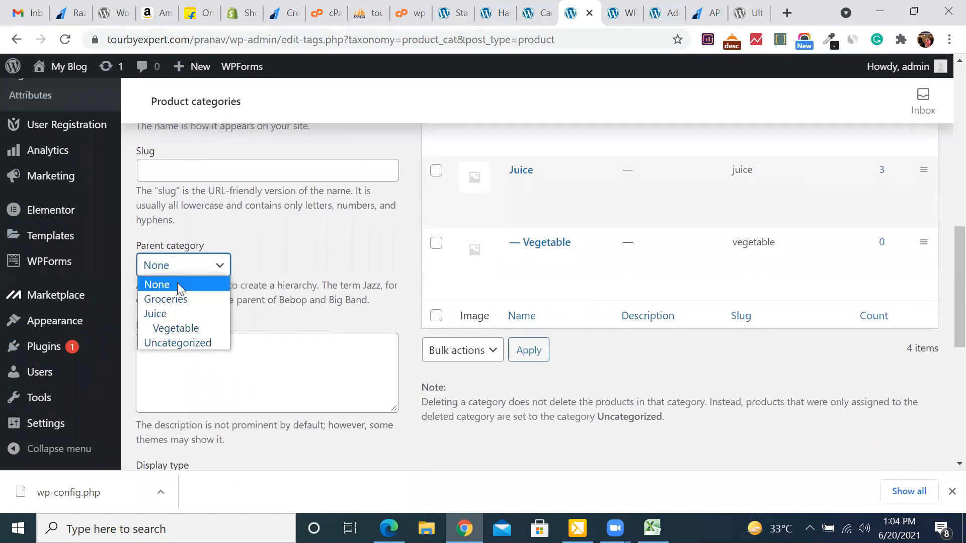
{"action": "scroll", "coordinate": [363, 423], "scroll_direction": "down", "scroll_amount": 2}
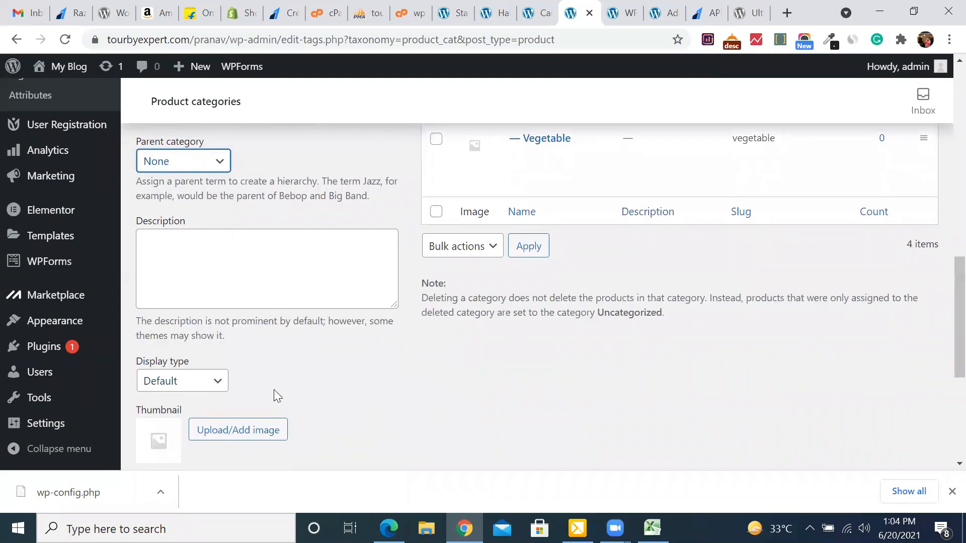
{"action": "scroll", "coordinate": [274, 389], "scroll_direction": "up", "scroll_amount": 1}
{"action": "scroll", "coordinate": [274, 389], "scroll_direction": "down", "scroll_amount": 1}
{"action": "scroll", "coordinate": [274, 390], "scroll_direction": "up", "scroll_amount": 1}
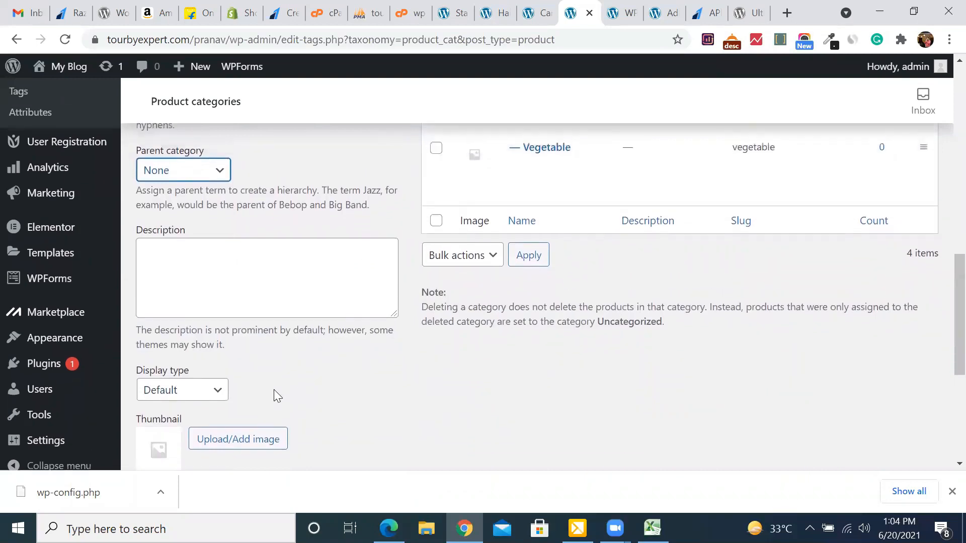
{"action": "scroll", "coordinate": [273, 396], "scroll_direction": "down", "scroll_amount": 2}
{"action": "scroll", "coordinate": [302, 362], "scroll_direction": "up", "scroll_amount": 2}
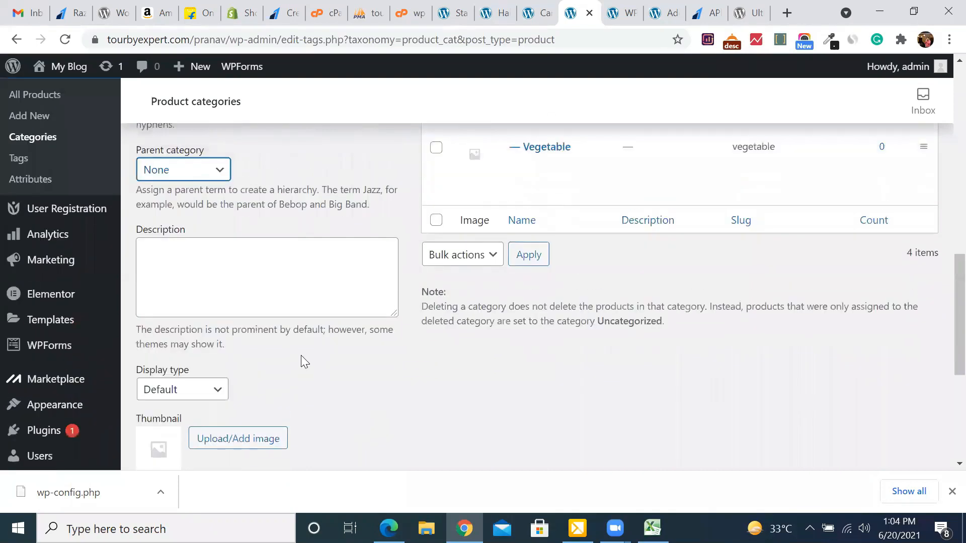
{"action": "scroll", "coordinate": [301, 356], "scroll_direction": "up", "scroll_amount": 2}
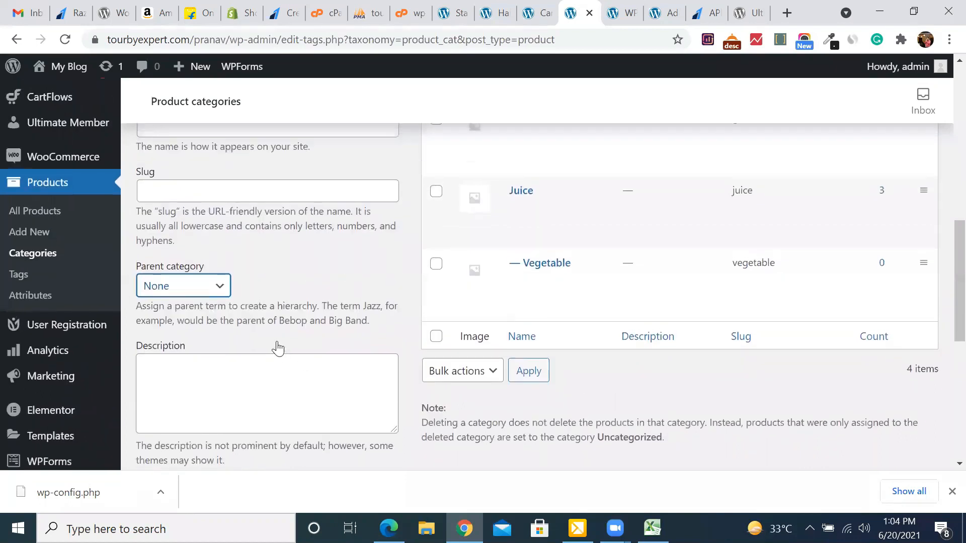
{"action": "scroll", "coordinate": [278, 348], "scroll_direction": "up", "scroll_amount": 5}
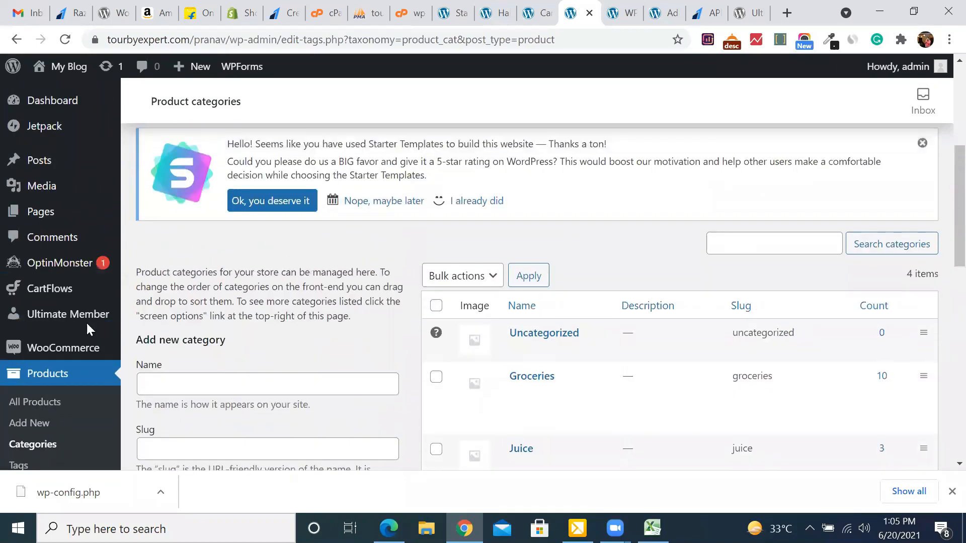
{"action": "scroll", "coordinate": [58, 347], "scroll_direction": "down", "scroll_amount": 3}
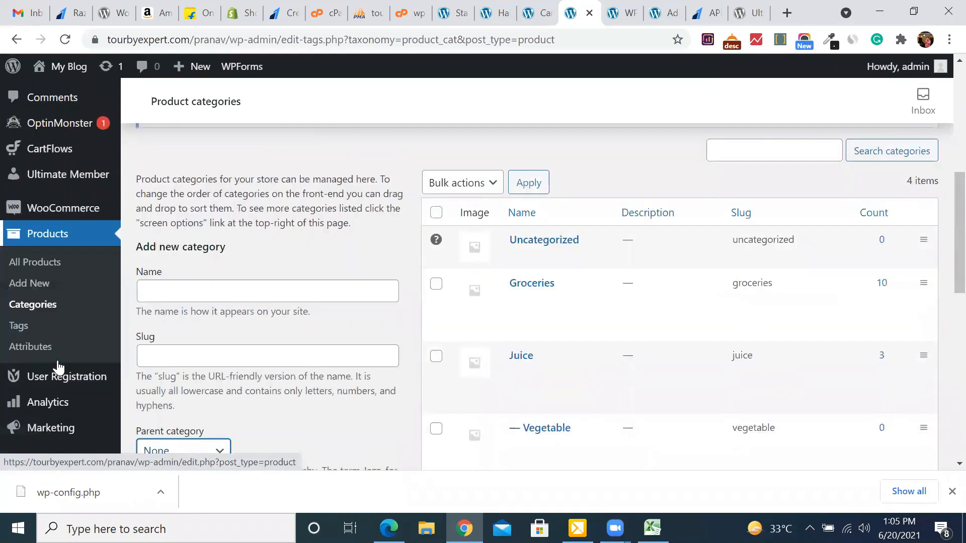
{"action": "scroll", "coordinate": [58, 367], "scroll_direction": "down", "scroll_amount": 5}
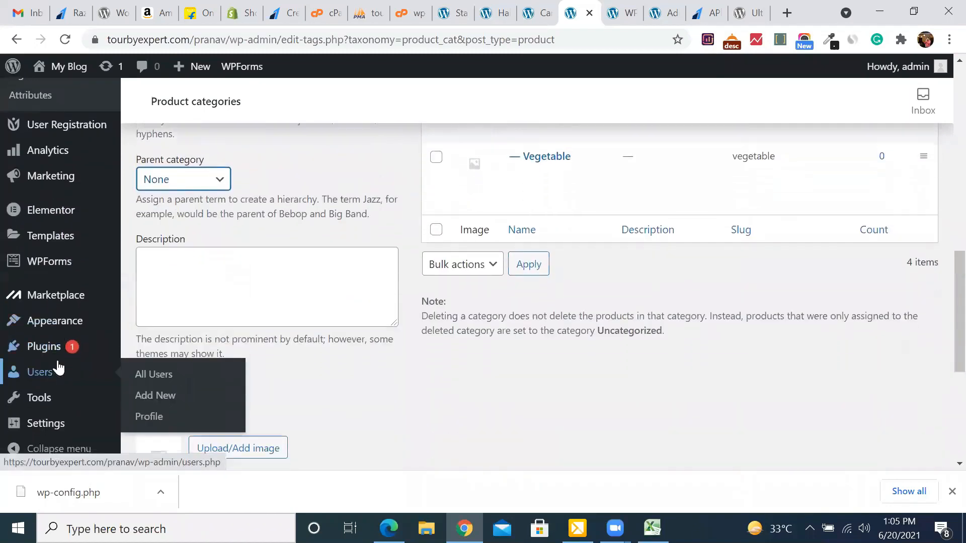
{"action": "mouse_move", "coordinate": [60, 324]}
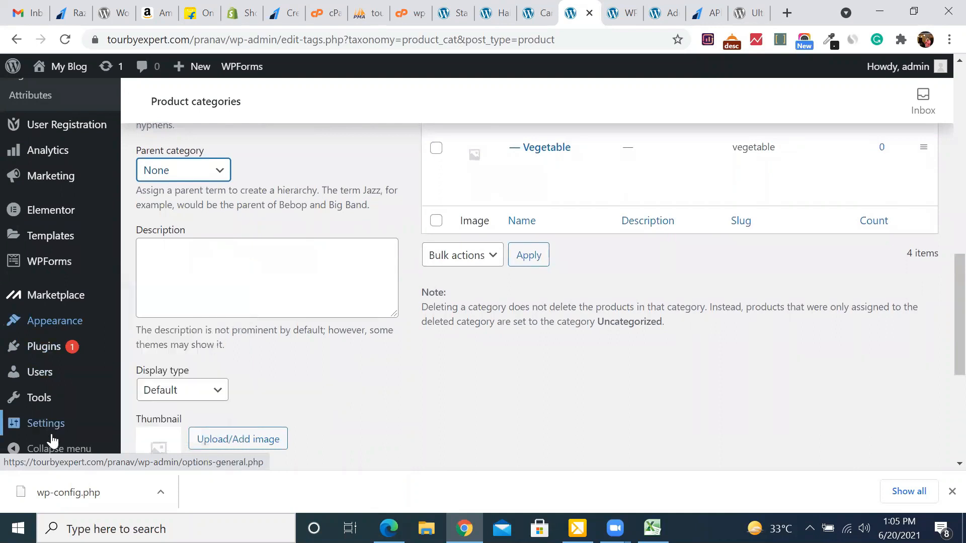
{"action": "scroll", "coordinate": [53, 442], "scroll_direction": "up", "scroll_amount": 10}
{"action": "scroll", "coordinate": [53, 442], "scroll_direction": "up", "scroll_amount": 3}
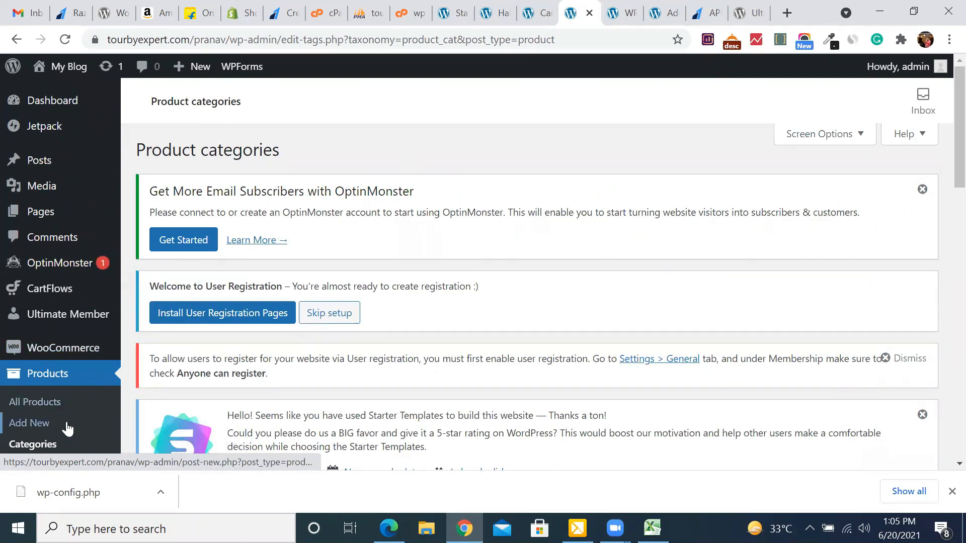
{"action": "scroll", "coordinate": [65, 426], "scroll_direction": "down", "scroll_amount": 1}
{"action": "scroll", "coordinate": [65, 425], "scroll_direction": "down", "scroll_amount": 1}
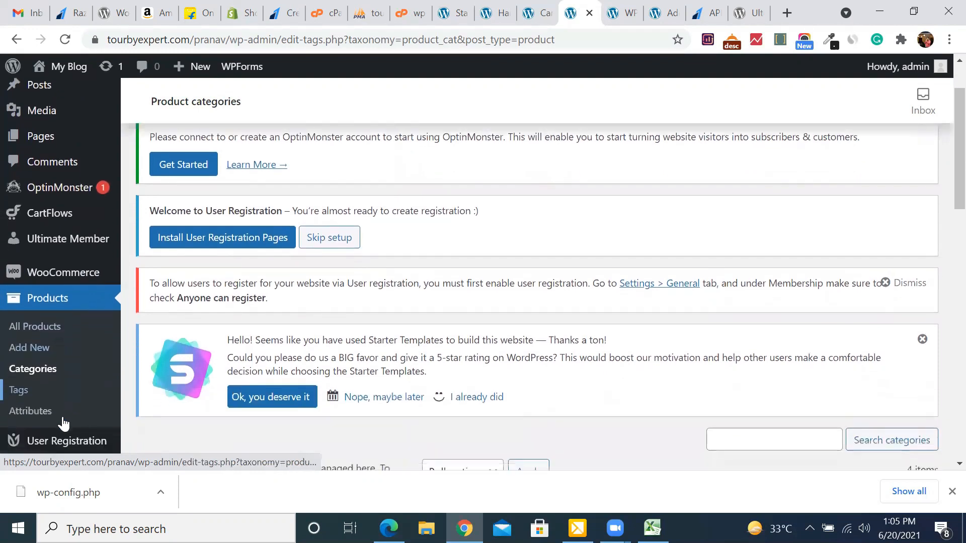
Reopen the product categories page and list the parent categories available for a new category.
{"action": "left_click", "coordinate": [33, 368]}
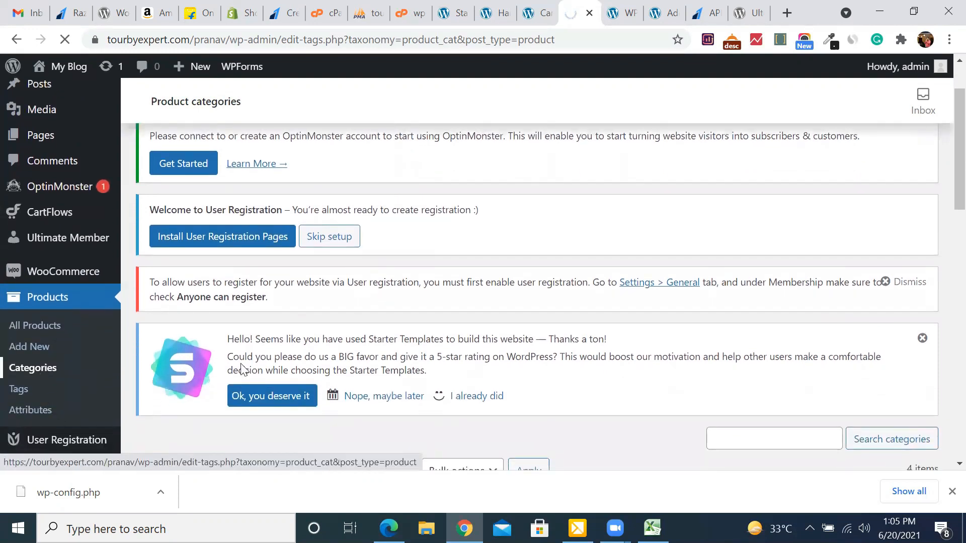
{"action": "scroll", "coordinate": [354, 334], "scroll_direction": "down", "scroll_amount": 3}
{"action": "scroll", "coordinate": [333, 319], "scroll_direction": "down", "scroll_amount": 6}
{"action": "scroll", "coordinate": [333, 318], "scroll_direction": "down", "scroll_amount": 2}
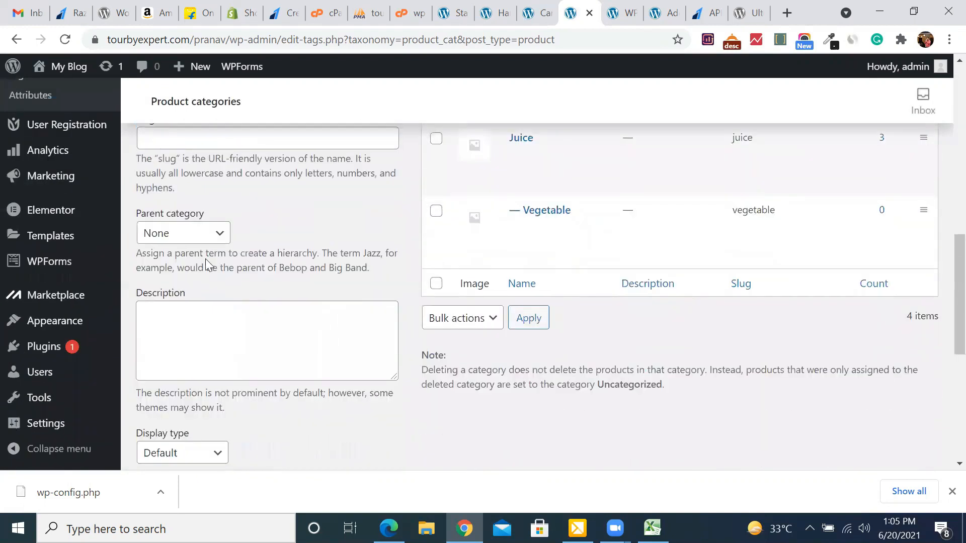
{"action": "left_click", "coordinate": [179, 233]}
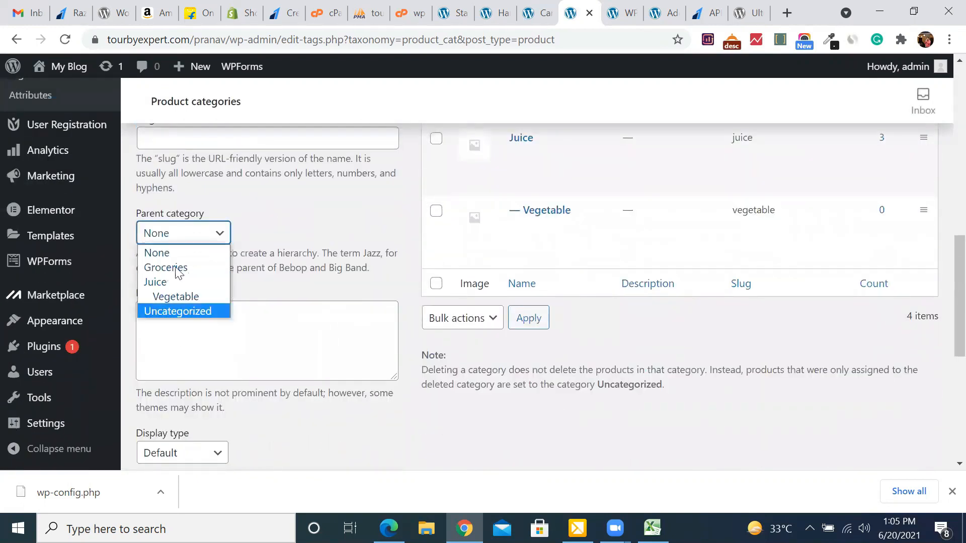
{"action": "scroll", "coordinate": [306, 311], "scroll_direction": "down", "scroll_amount": 1}
{"action": "scroll", "coordinate": [277, 281], "scroll_direction": "up", "scroll_amount": 2}
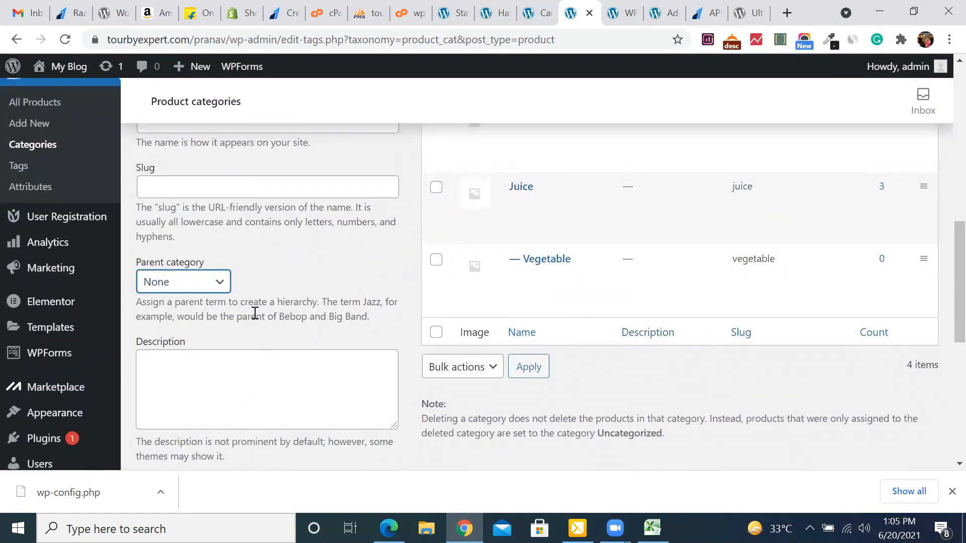
{"action": "scroll", "coordinate": [255, 313], "scroll_direction": "down", "scroll_amount": 1}
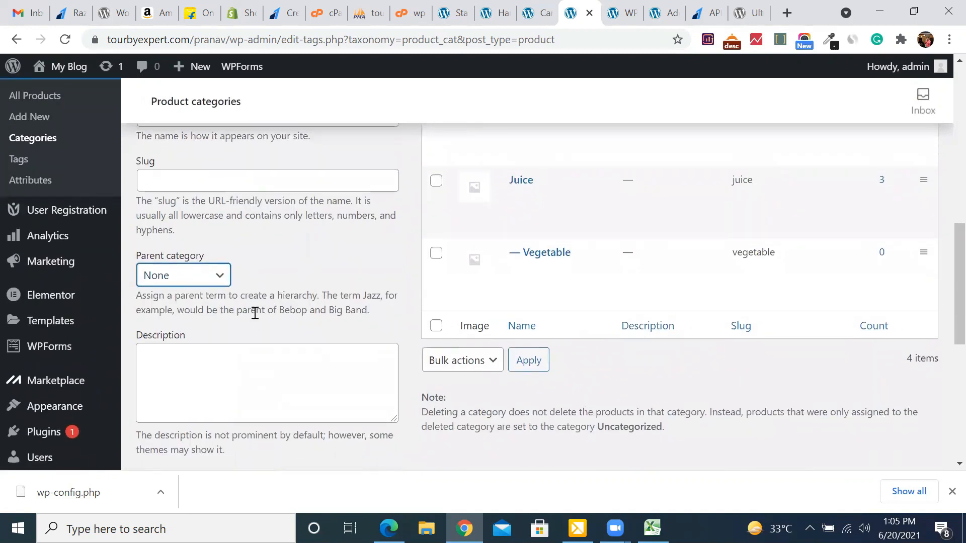
{"action": "scroll", "coordinate": [255, 313], "scroll_direction": "up", "scroll_amount": 6}
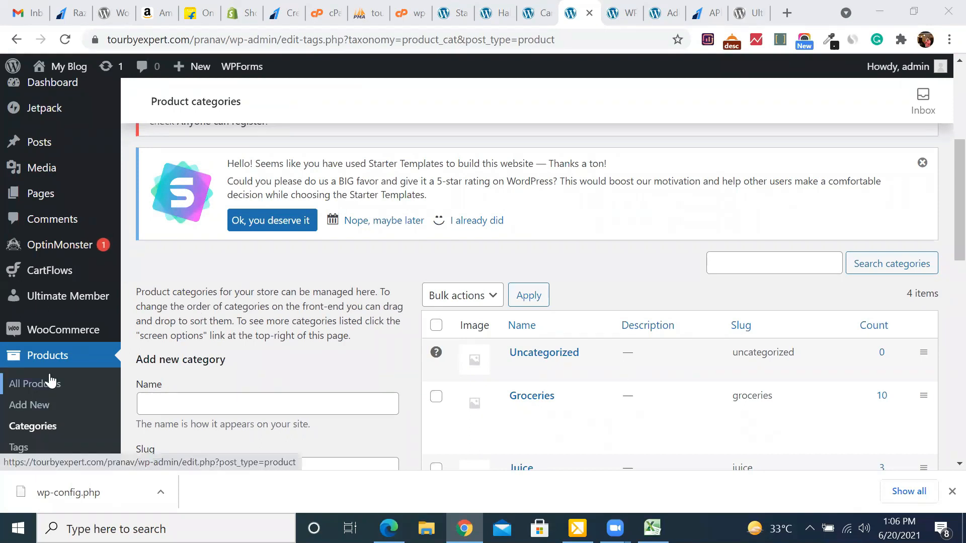
{"action": "scroll", "coordinate": [47, 377], "scroll_direction": "down", "scroll_amount": 4}
{"action": "scroll", "coordinate": [50, 381], "scroll_direction": "down", "scroll_amount": 1}
{"action": "scroll", "coordinate": [50, 380], "scroll_direction": "up", "scroll_amount": 7}
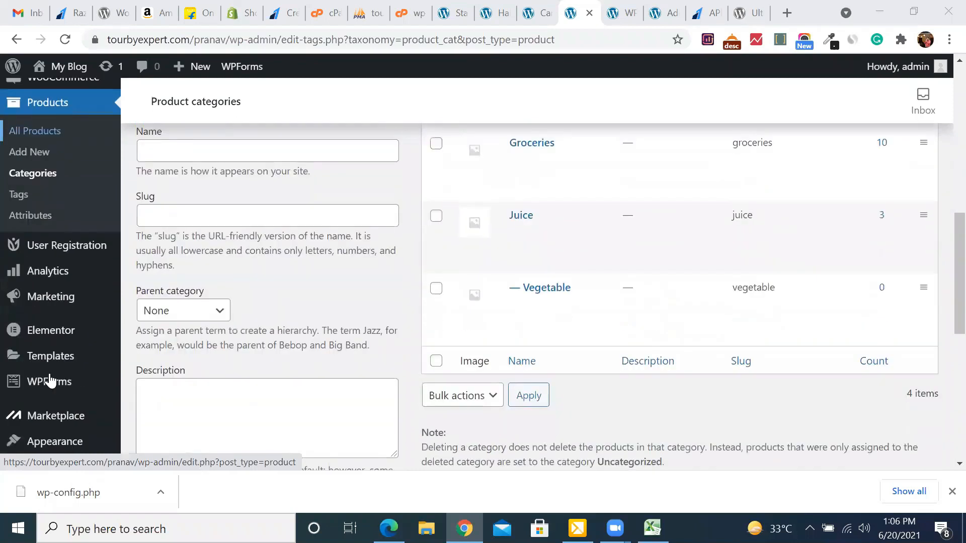
{"action": "scroll", "coordinate": [50, 381], "scroll_direction": "up", "scroll_amount": 3}
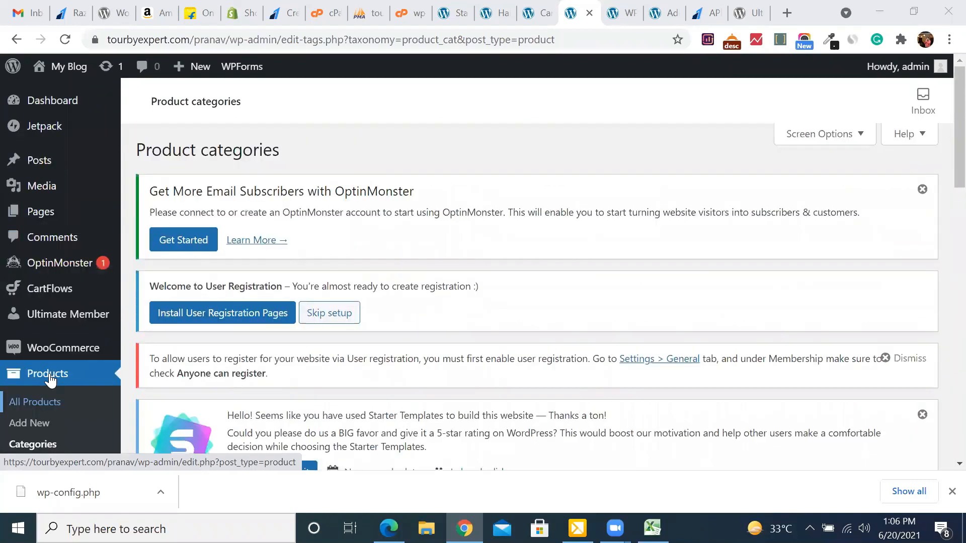
Open the page for adding new plugins and search the plugin directory for "survey".
{"action": "scroll", "coordinate": [32, 367], "scroll_direction": "down", "scroll_amount": 3}
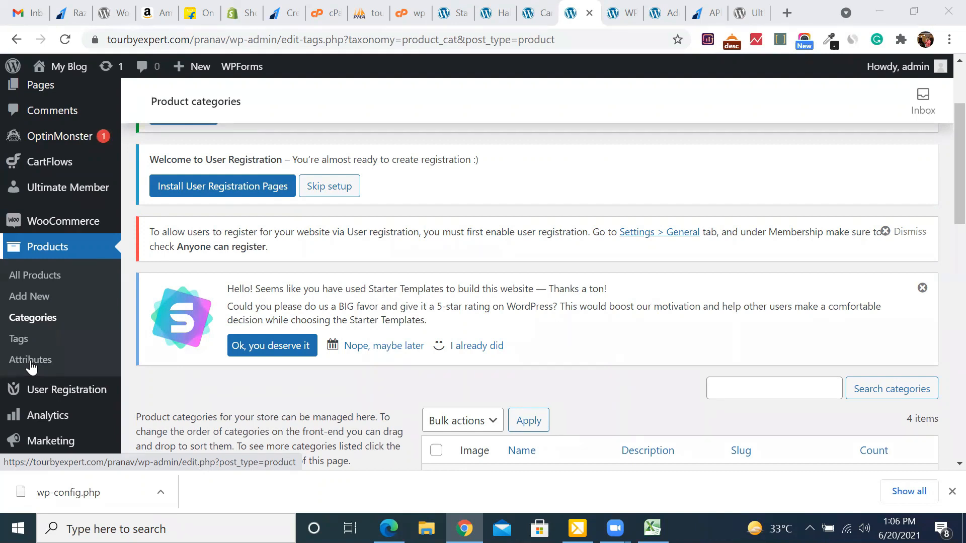
{"action": "scroll", "coordinate": [31, 367], "scroll_direction": "down", "scroll_amount": 4}
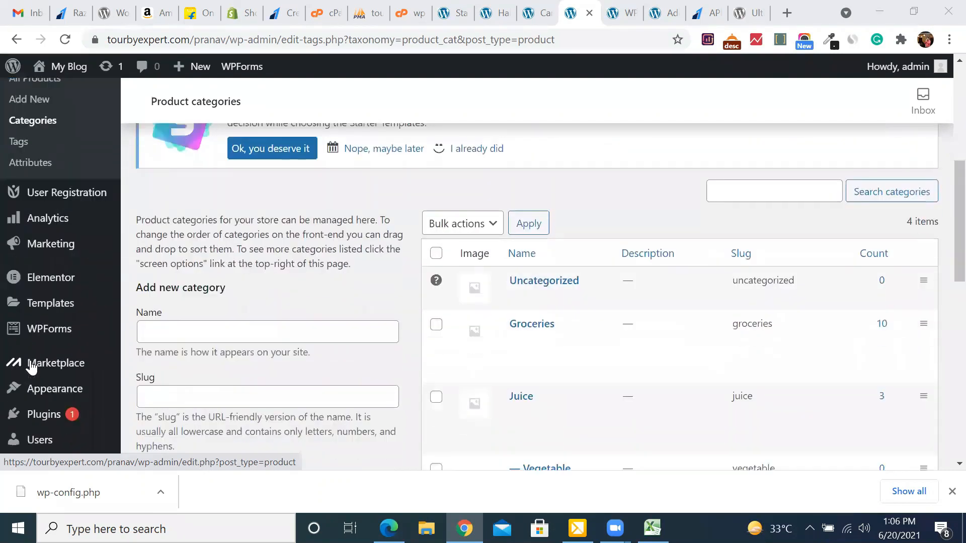
{"action": "scroll", "coordinate": [62, 382], "scroll_direction": "down", "scroll_amount": 1}
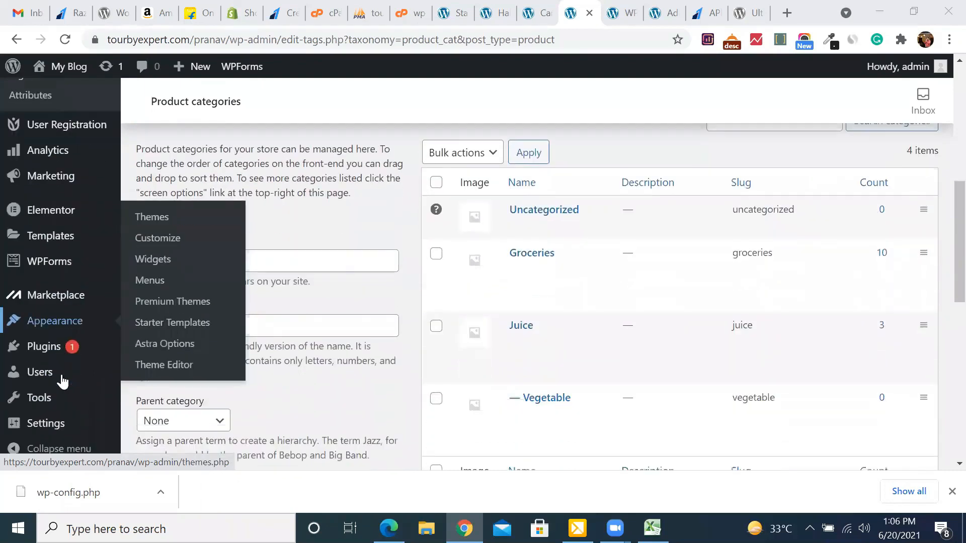
{"action": "mouse_move", "coordinate": [48, 349]}
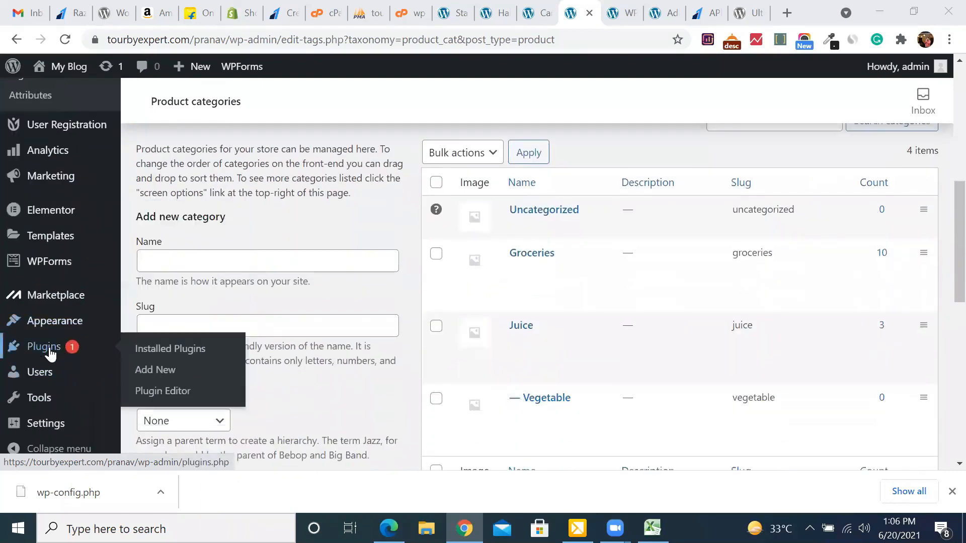
{"action": "left_click", "coordinate": [156, 372]}
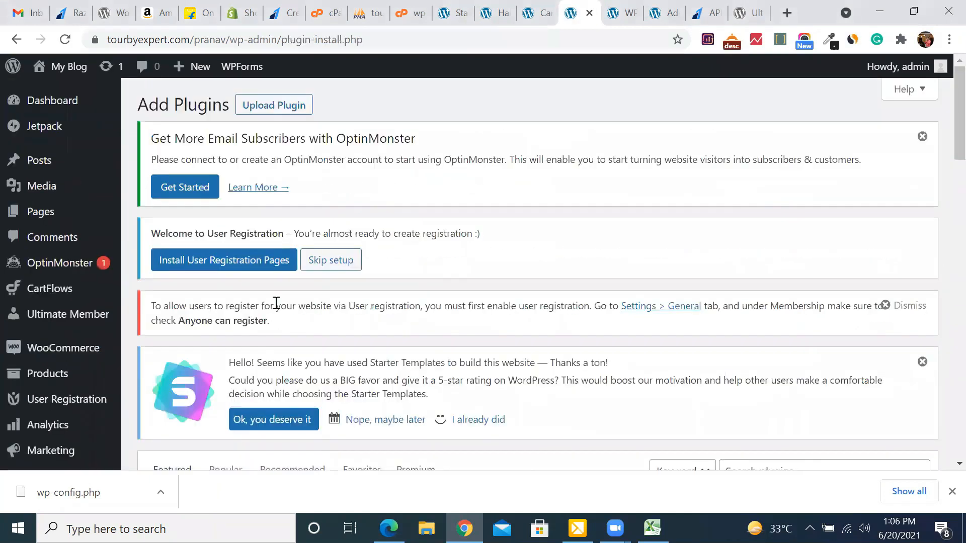
{"action": "scroll", "coordinate": [557, 271], "scroll_direction": "down", "scroll_amount": 5}
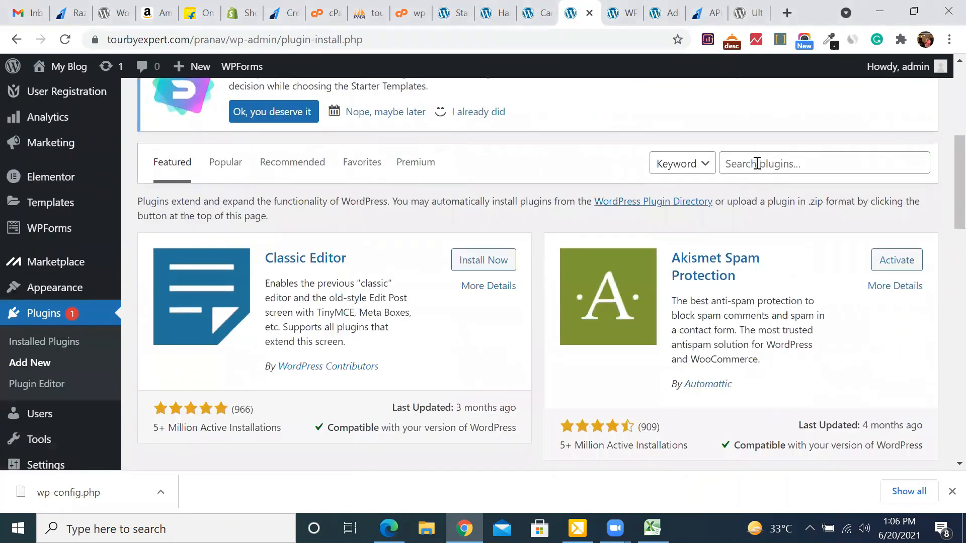
{"action": "left_click", "coordinate": [757, 164]}
{"action": "type", "text": "survey"}
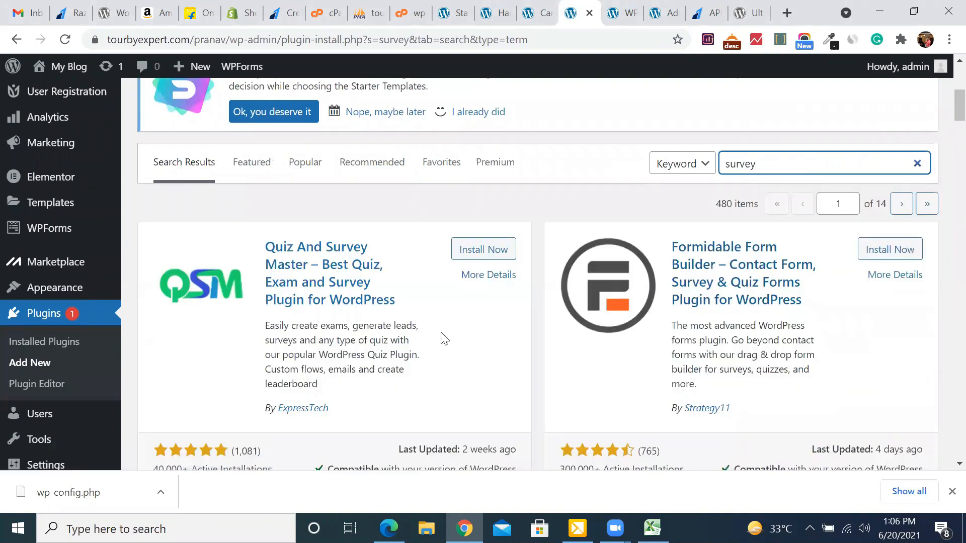
Look over the survey plugins found, comparing their descriptions, ratings and active installations, including Quiz And Survey Master.
{"action": "scroll", "coordinate": [299, 325], "scroll_direction": "down", "scroll_amount": 5}
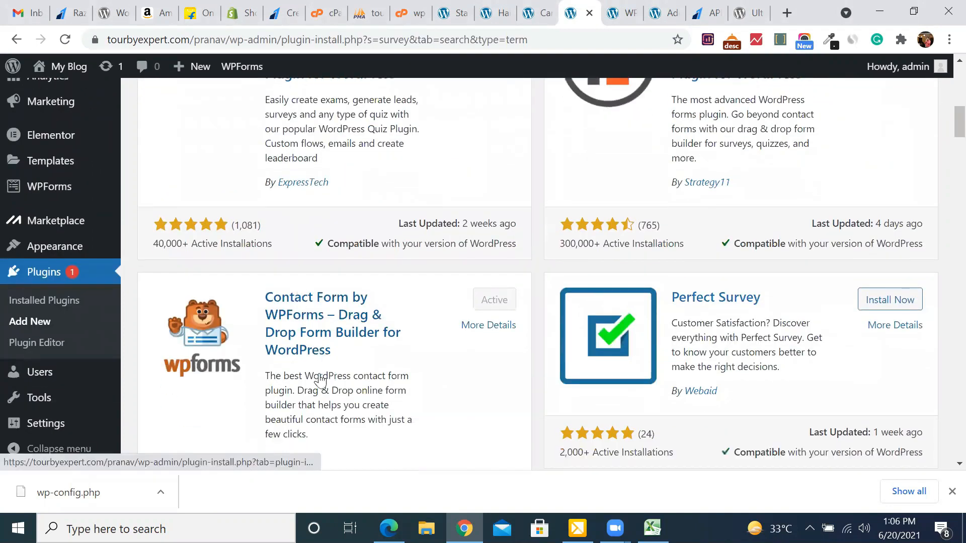
{"action": "scroll", "coordinate": [320, 381], "scroll_direction": "down", "scroll_amount": 2}
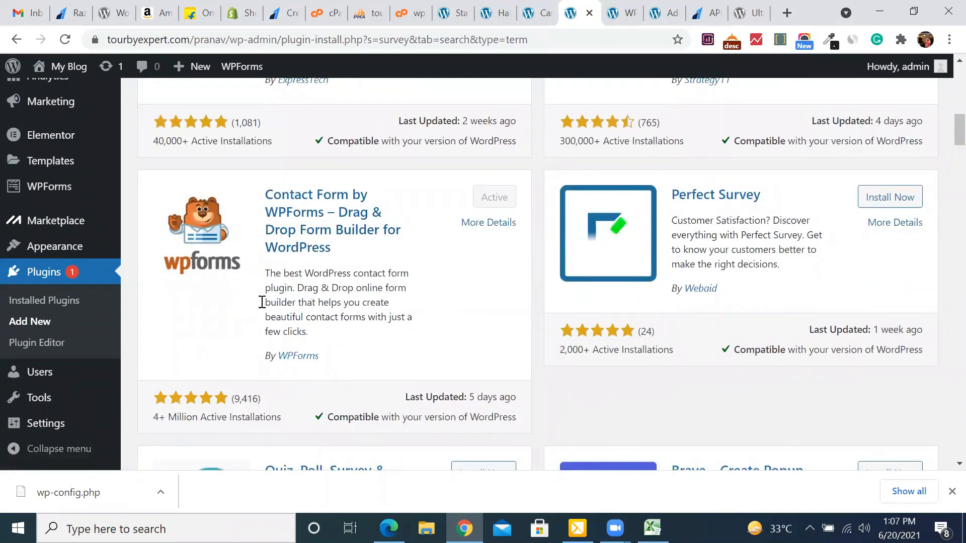
{"action": "scroll", "coordinate": [380, 301], "scroll_direction": "down", "scroll_amount": 3}
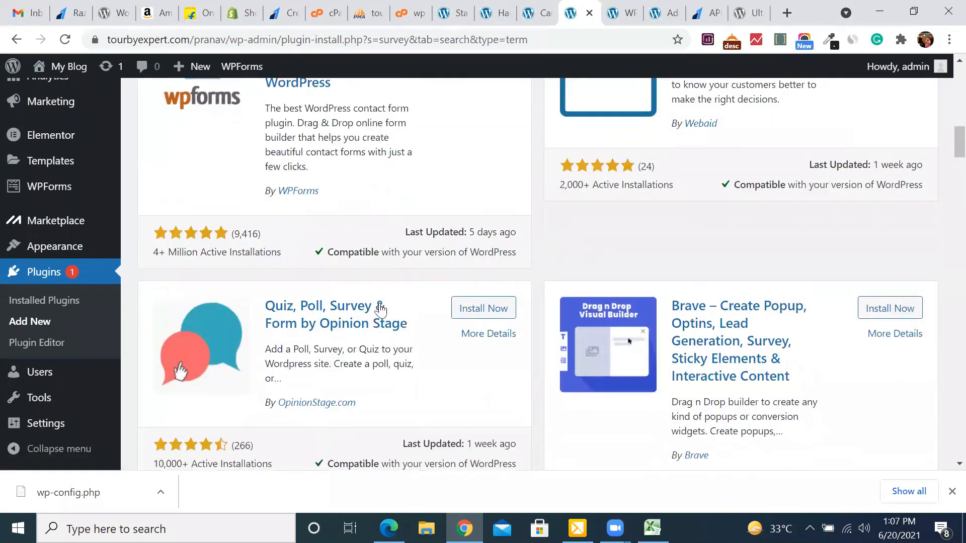
{"action": "scroll", "coordinate": [377, 308], "scroll_direction": "down", "scroll_amount": 2}
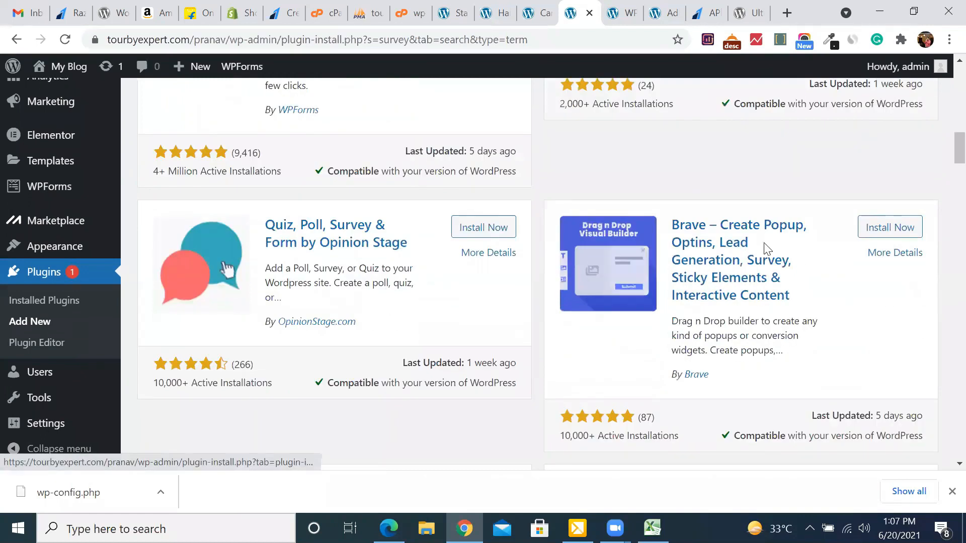
{"action": "scroll", "coordinate": [623, 327], "scroll_direction": "down", "scroll_amount": 5}
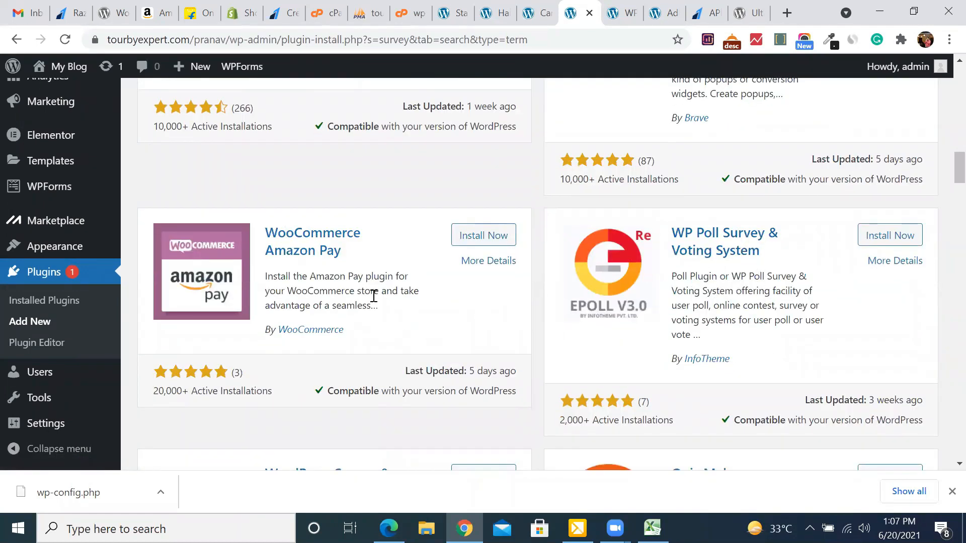
{"action": "scroll", "coordinate": [374, 297], "scroll_direction": "down", "scroll_amount": 5}
{"action": "scroll", "coordinate": [372, 298], "scroll_direction": "up", "scroll_amount": 12}
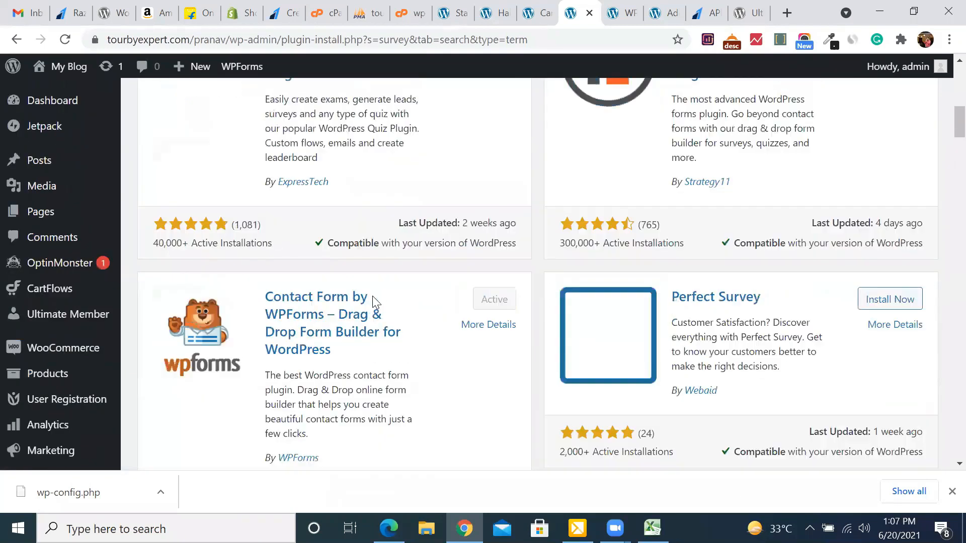
{"action": "scroll", "coordinate": [372, 296], "scroll_direction": "up", "scroll_amount": 5}
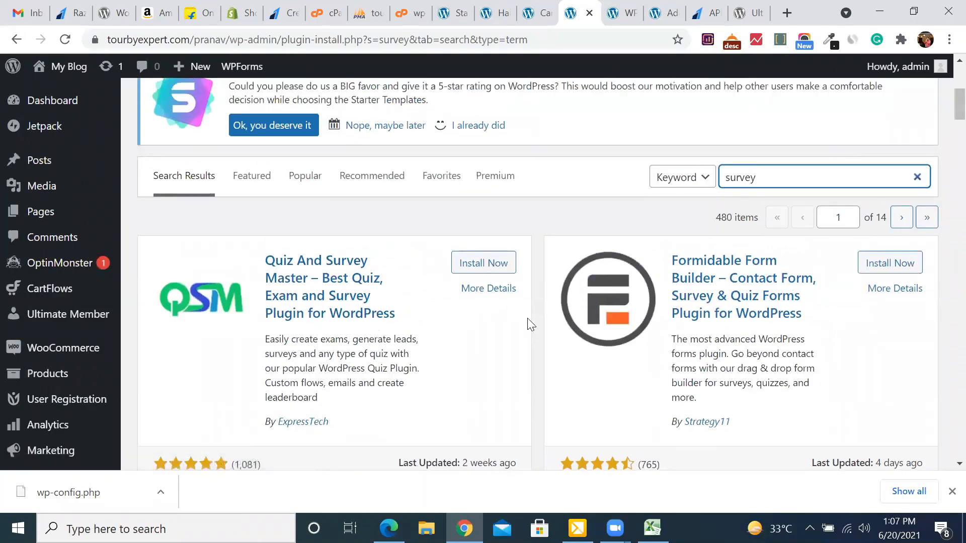
{"action": "scroll", "coordinate": [262, 357], "scroll_direction": "down", "scroll_amount": 3}
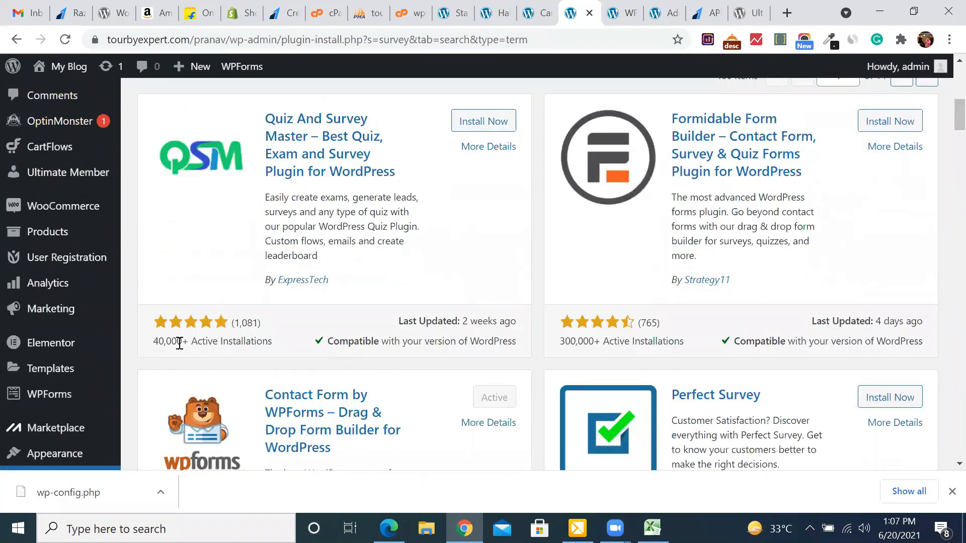
{"action": "scroll", "coordinate": [304, 317], "scroll_direction": "up", "scroll_amount": 2}
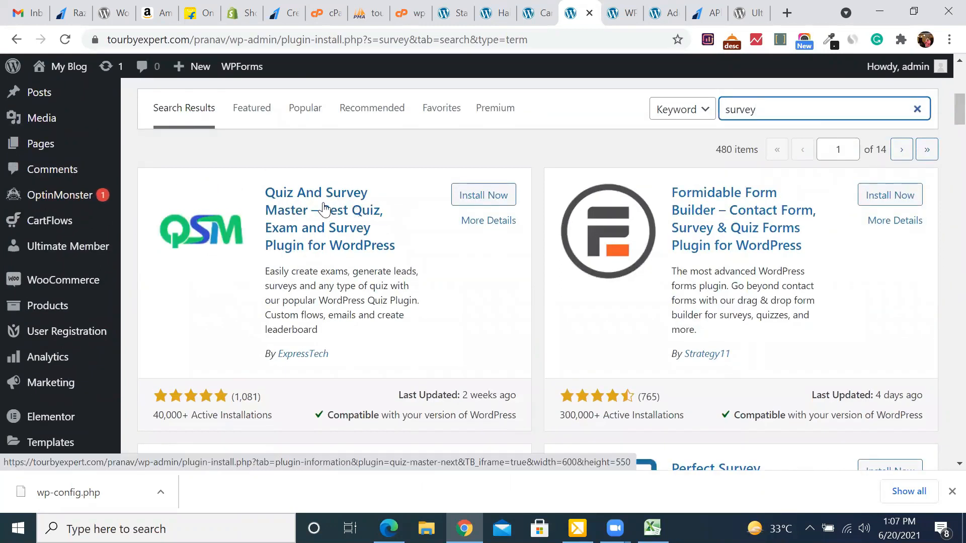
{"action": "scroll", "coordinate": [192, 395], "scroll_direction": "down", "scroll_amount": 2}
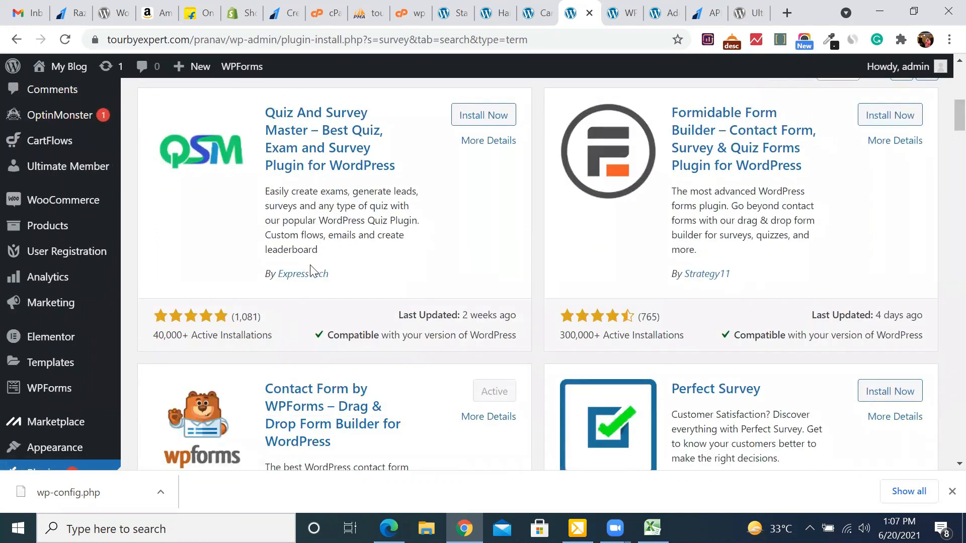
{"action": "scroll", "coordinate": [312, 269], "scroll_direction": "up", "scroll_amount": 3}
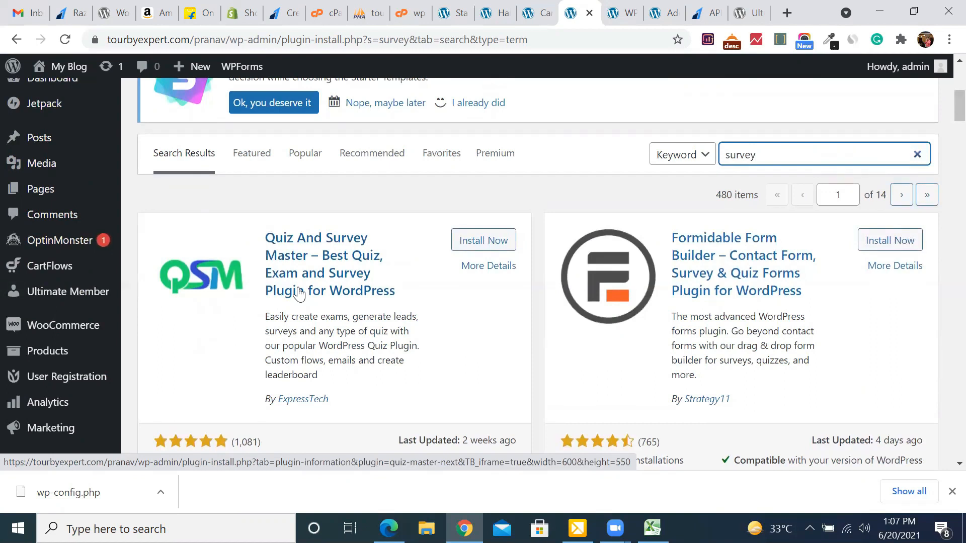
Close the browser tabs holding the form builder, the new coupon, the API page and the Ultimate Member plugin page, discarding unsaved changes.
{"action": "left_click", "coordinate": [621, 14]}
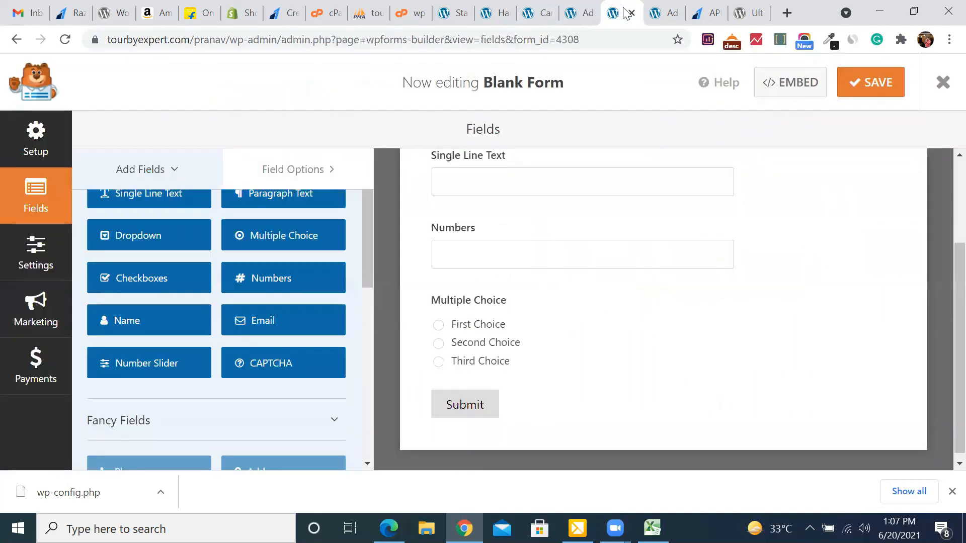
{"action": "left_click", "coordinate": [632, 13]}
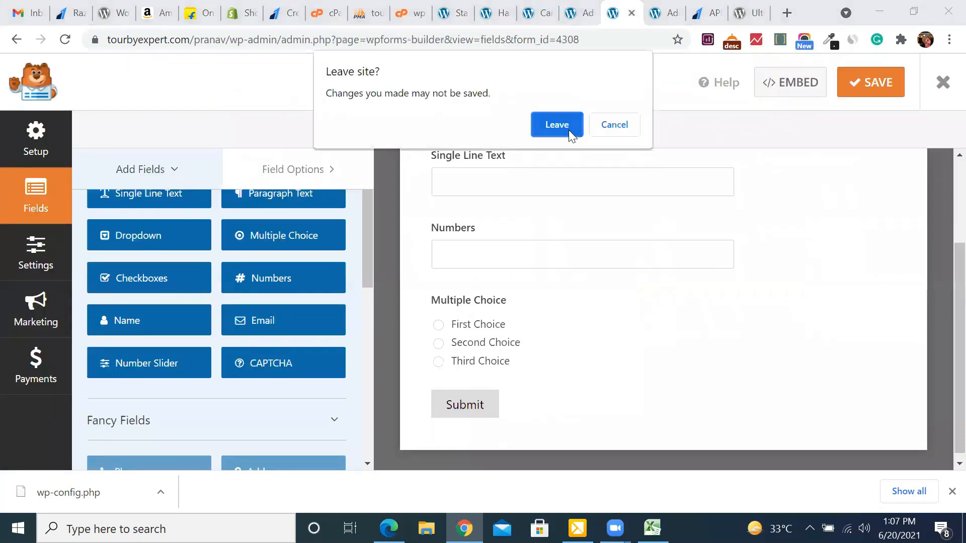
{"action": "left_click", "coordinate": [567, 129]}
{"action": "left_click", "coordinate": [670, 12]}
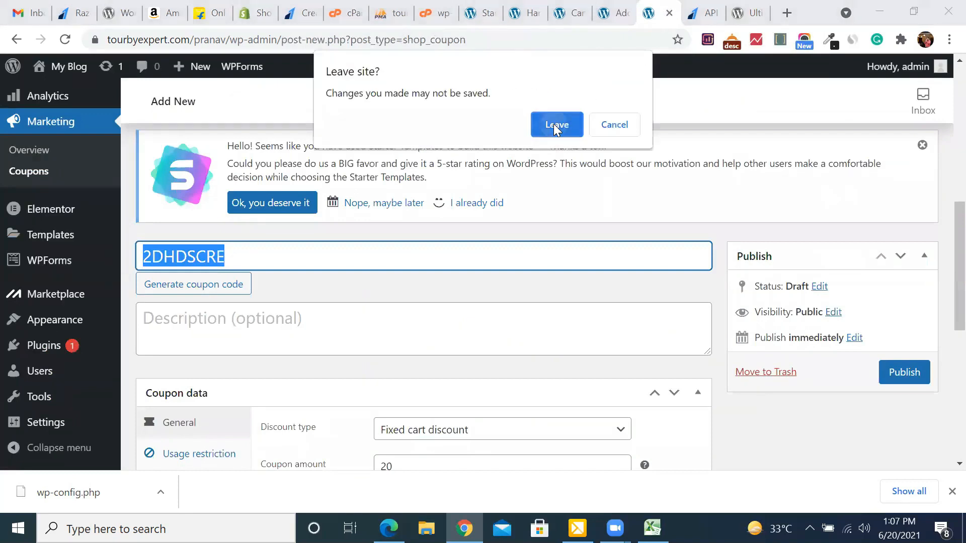
{"action": "left_click", "coordinate": [555, 123]}
{"action": "left_click", "coordinate": [711, 13]}
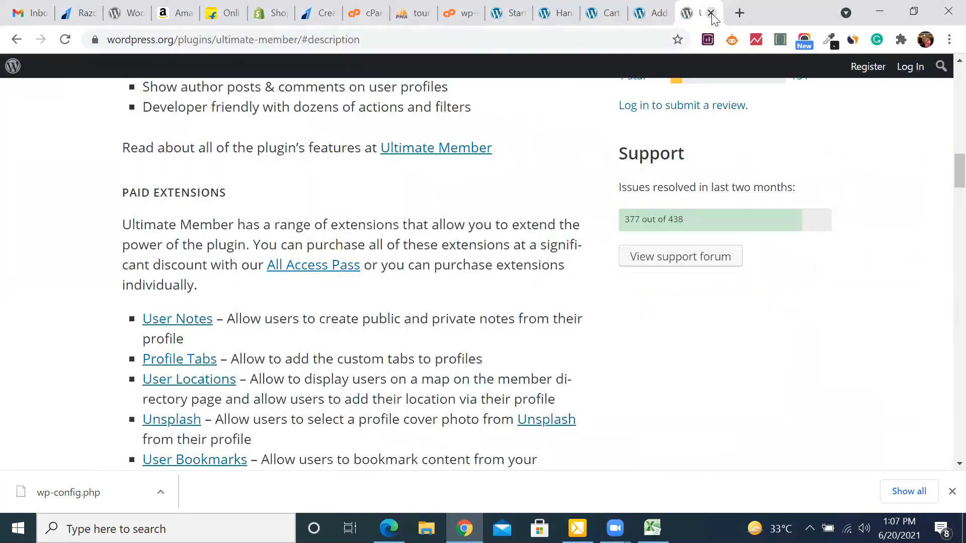
{"action": "left_click", "coordinate": [711, 13]}
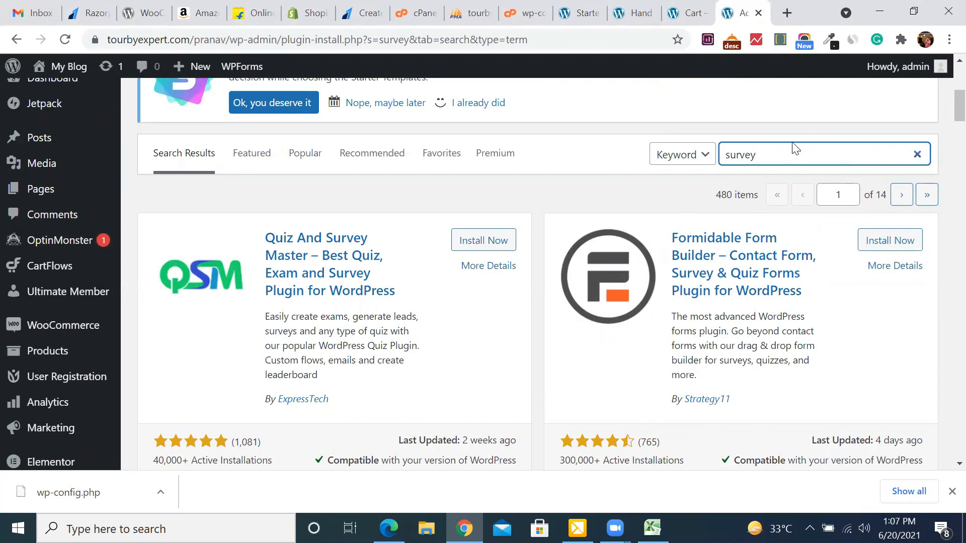
Replace the plugin search term with "insert header" to find plugins that add header code.
{"action": "left_click", "coordinate": [917, 156]}
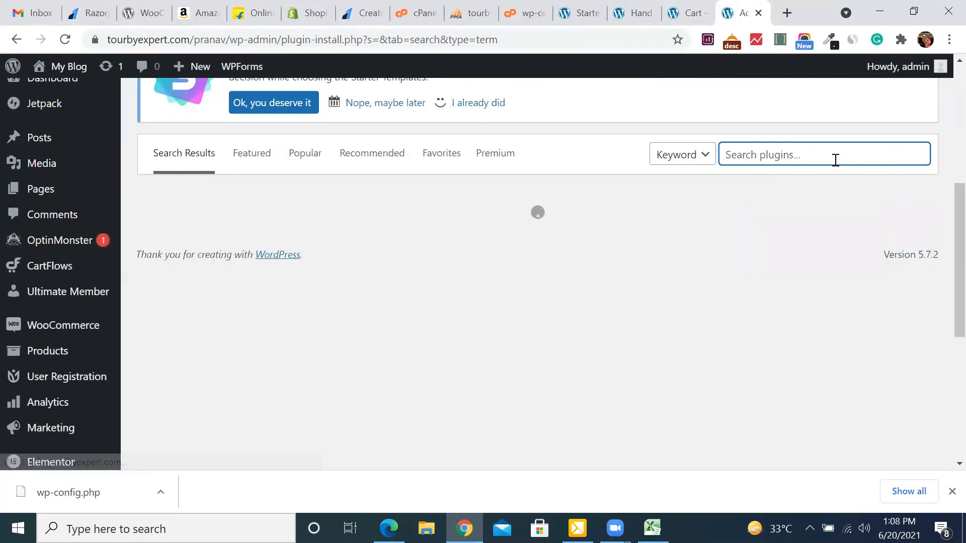
{"action": "type", "text": "insert "}
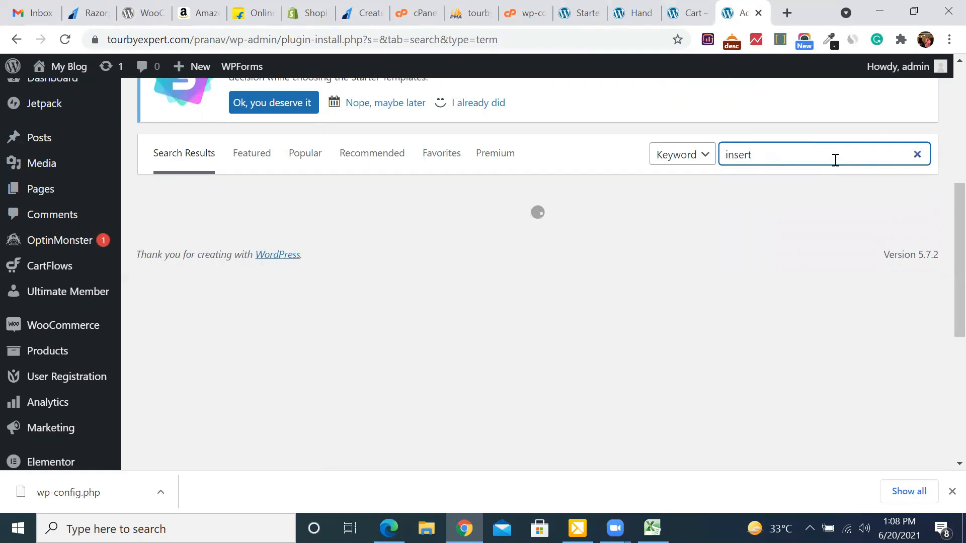
{"action": "type", "text": "header"}
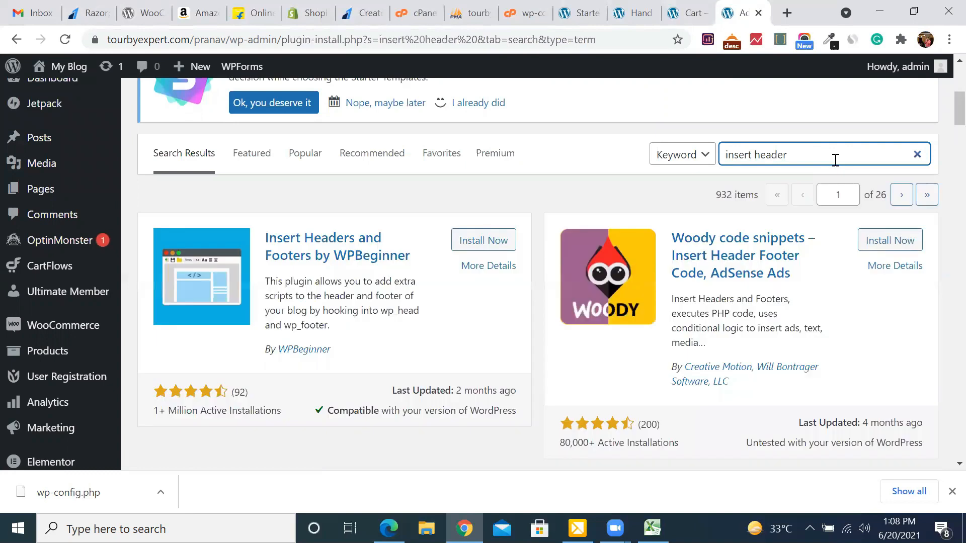
Open the details of Insert Headers and Footers by WPBeginner and examine its feature list, highlighting the Google Analytics code feature.
{"action": "left_click", "coordinate": [299, 256]}
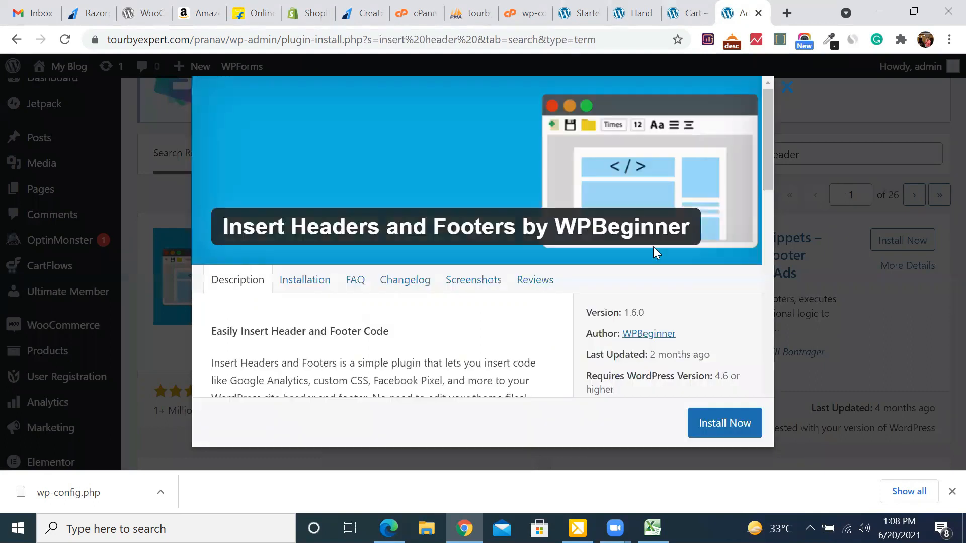
{"action": "scroll", "coordinate": [393, 302], "scroll_direction": "down", "scroll_amount": 2}
{"action": "scroll", "coordinate": [390, 301], "scroll_direction": "down", "scroll_amount": 8}
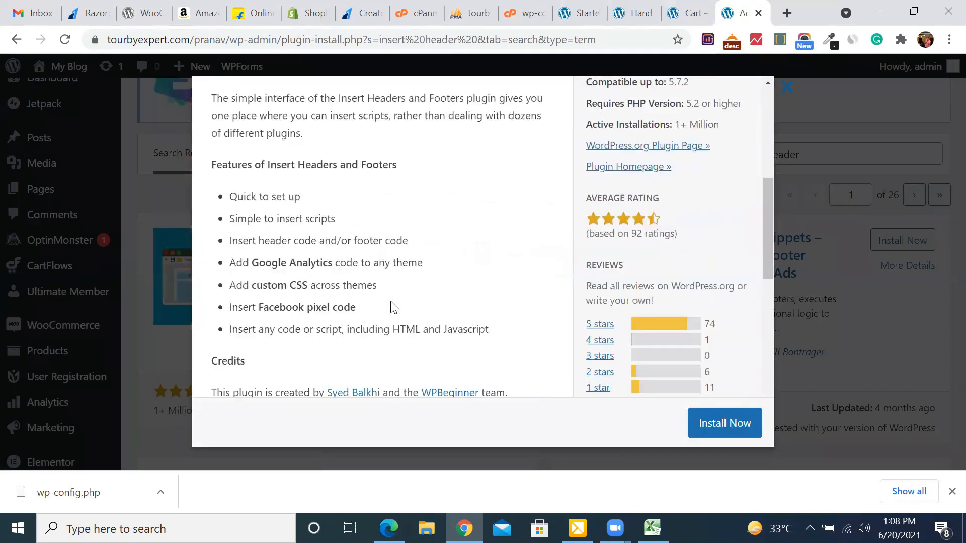
{"action": "scroll", "coordinate": [390, 301], "scroll_direction": "up", "scroll_amount": 5}
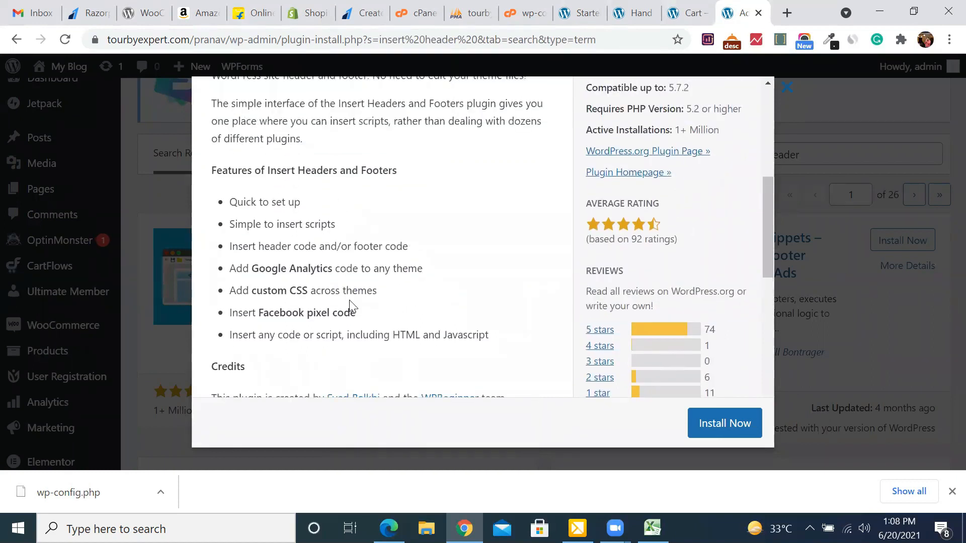
{"action": "left_click_drag", "start_coordinate": [429, 274], "coordinate": [232, 268]}
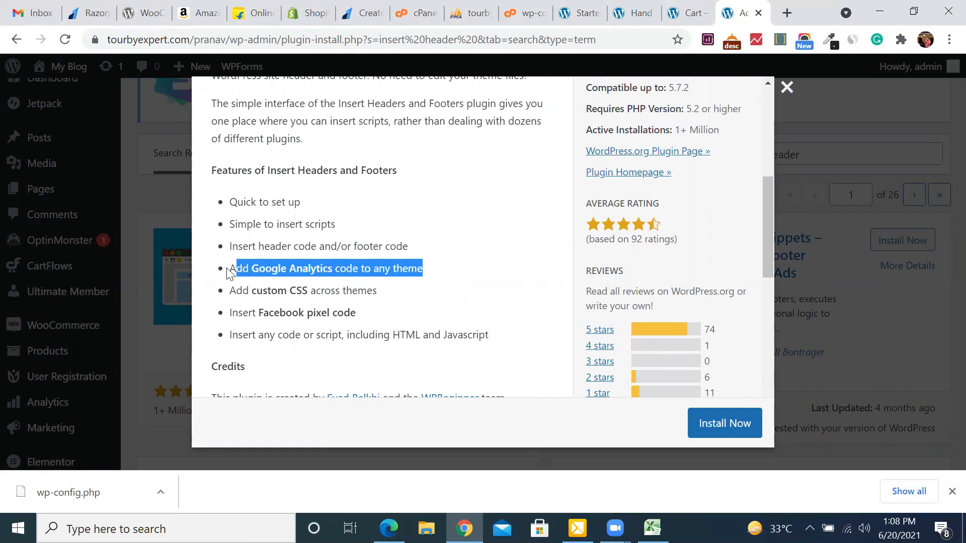
Examine the rest of the Insert Headers and Footers description, highlighting the Facebook pixel code feature, and close the plugin details.
{"action": "left_click", "coordinate": [317, 308]}
{"action": "left_click_drag", "start_coordinate": [356, 313], "coordinate": [227, 315]}
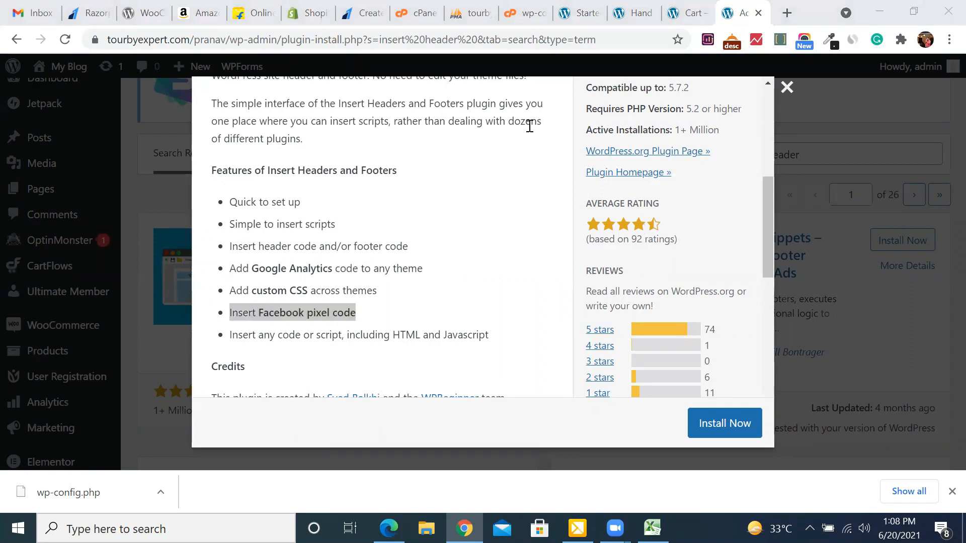
{"action": "scroll", "coordinate": [385, 302], "scroll_direction": "down", "scroll_amount": 2}
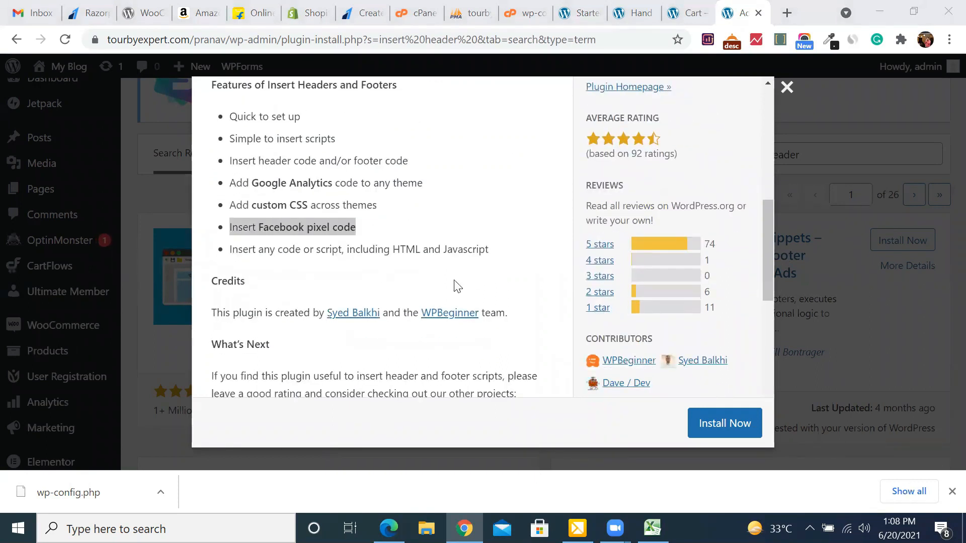
{"action": "scroll", "coordinate": [397, 280], "scroll_direction": "down", "scroll_amount": 2}
{"action": "scroll", "coordinate": [396, 281], "scroll_direction": "up", "scroll_amount": 2}
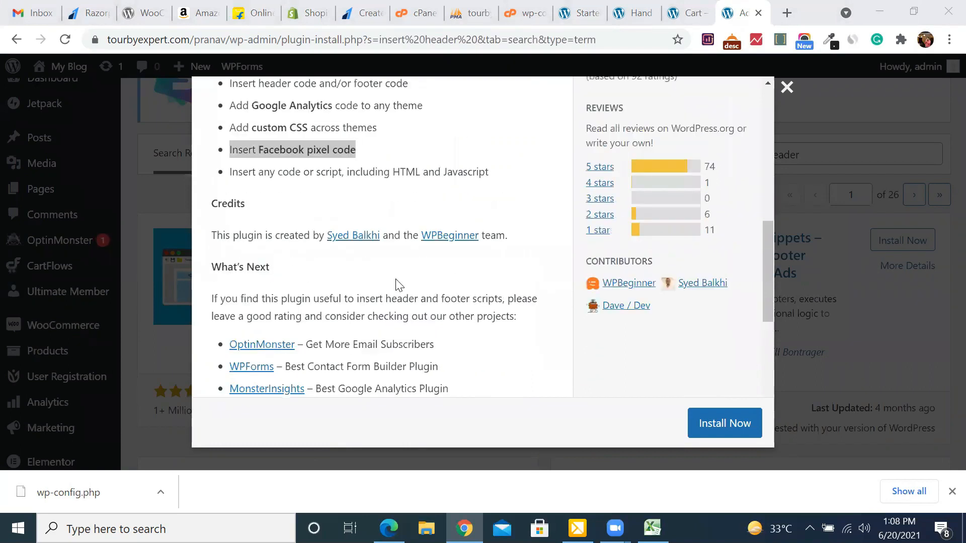
{"action": "left_click", "coordinate": [785, 88]}
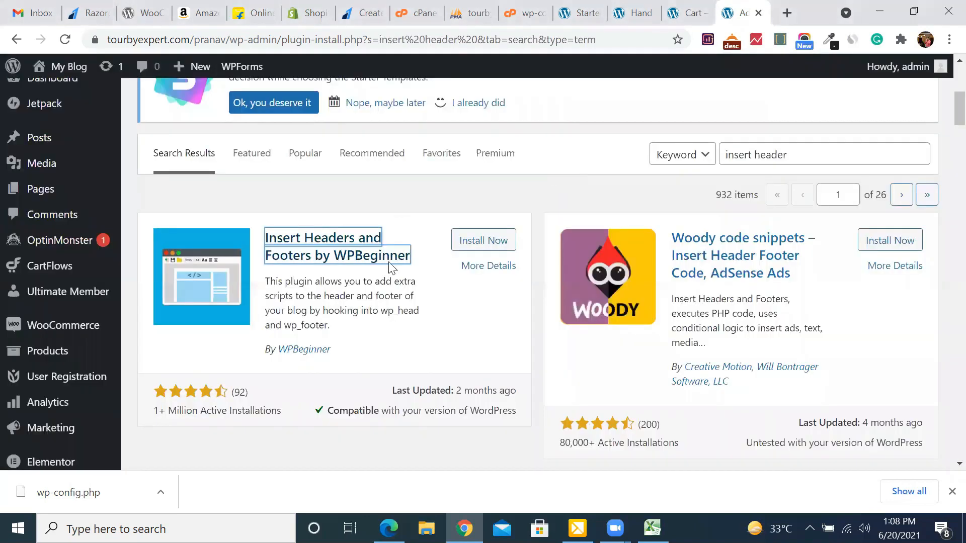
{"action": "scroll", "coordinate": [392, 280], "scroll_direction": "down", "scroll_amount": 1}
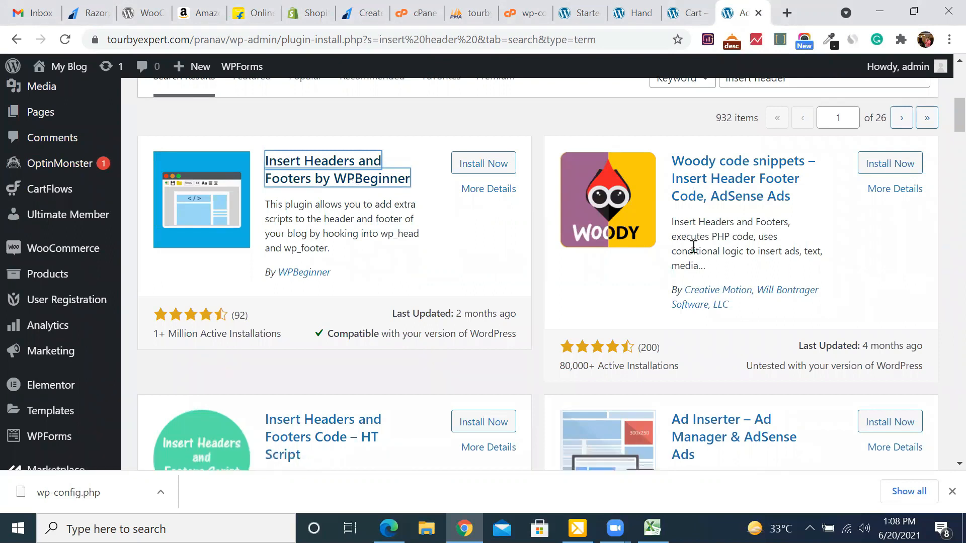
Install and activate the Insert Headers and Footers plugin by WPBeginner from its details window.
{"action": "left_click", "coordinate": [292, 166]}
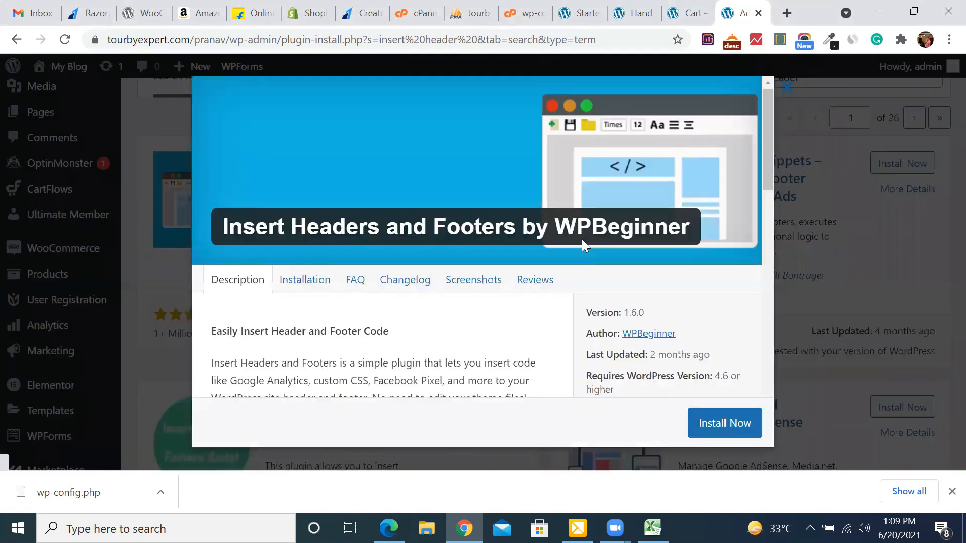
{"action": "scroll", "coordinate": [726, 339], "scroll_direction": "down", "scroll_amount": 3}
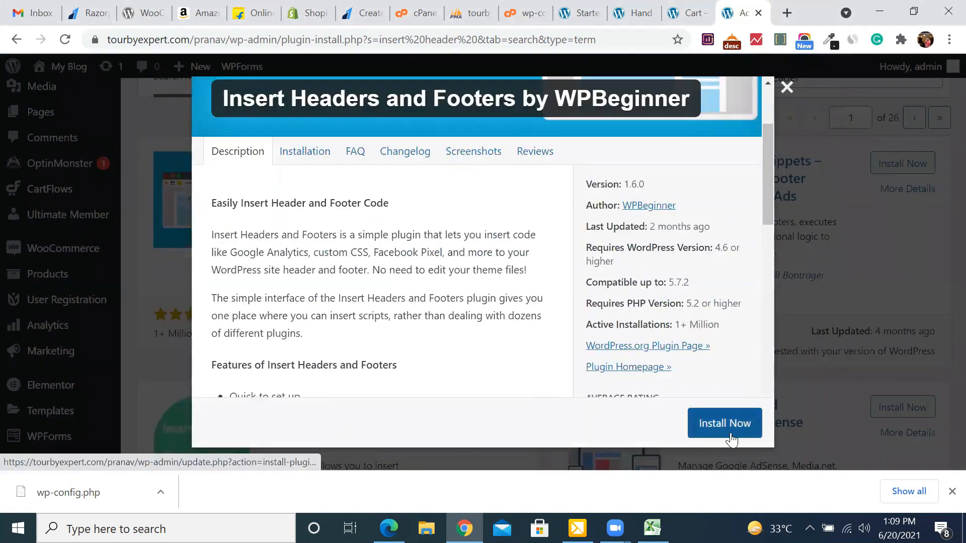
{"action": "left_click", "coordinate": [725, 424]}
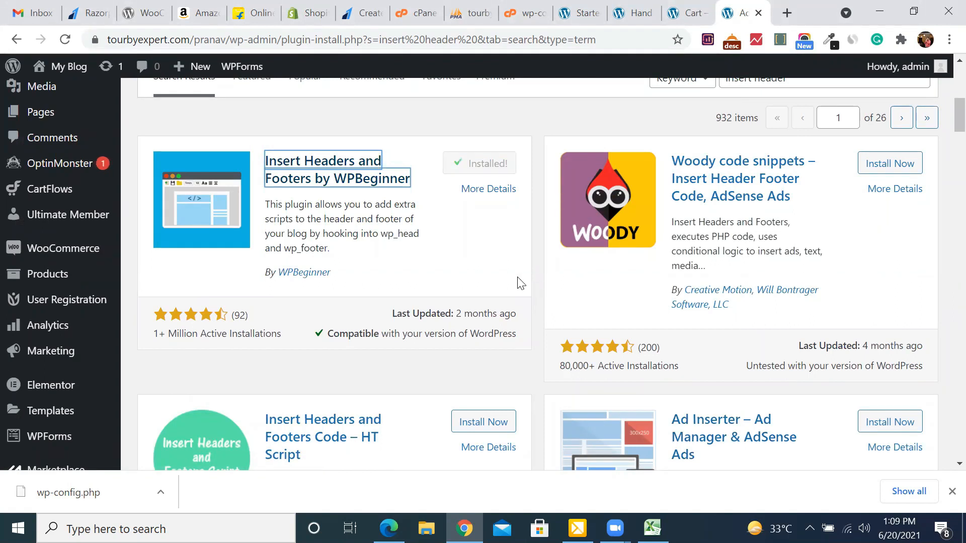
{"action": "left_click", "coordinate": [491, 164]}
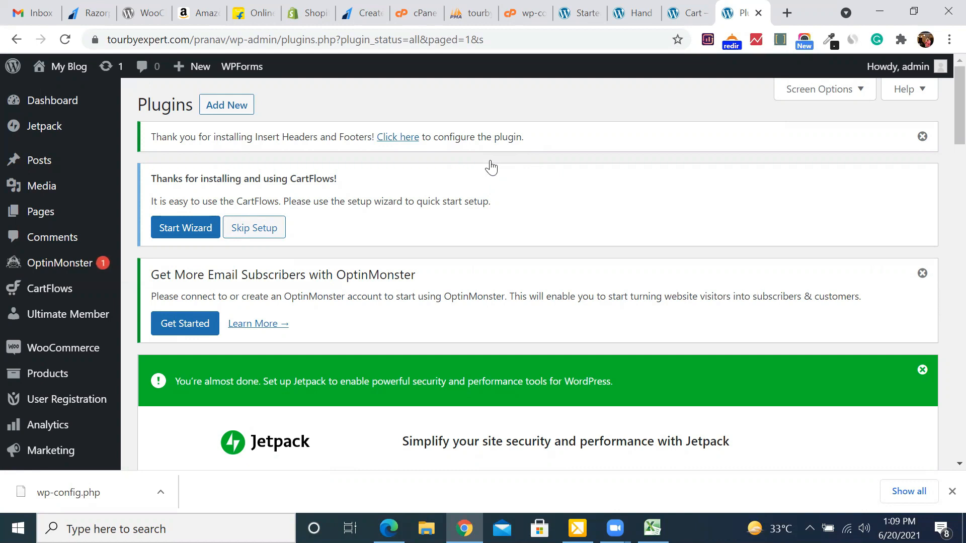
Locate Insert Headers and Footers among the installed plugins and open its settings page.
{"action": "scroll", "coordinate": [387, 321], "scroll_direction": "down", "scroll_amount": 12}
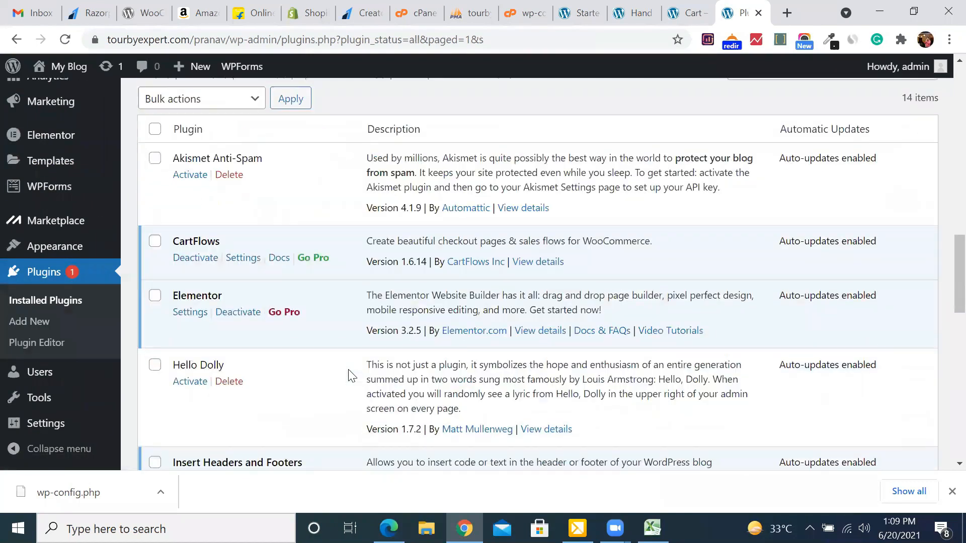
{"action": "scroll", "coordinate": [350, 375], "scroll_direction": "down", "scroll_amount": 5}
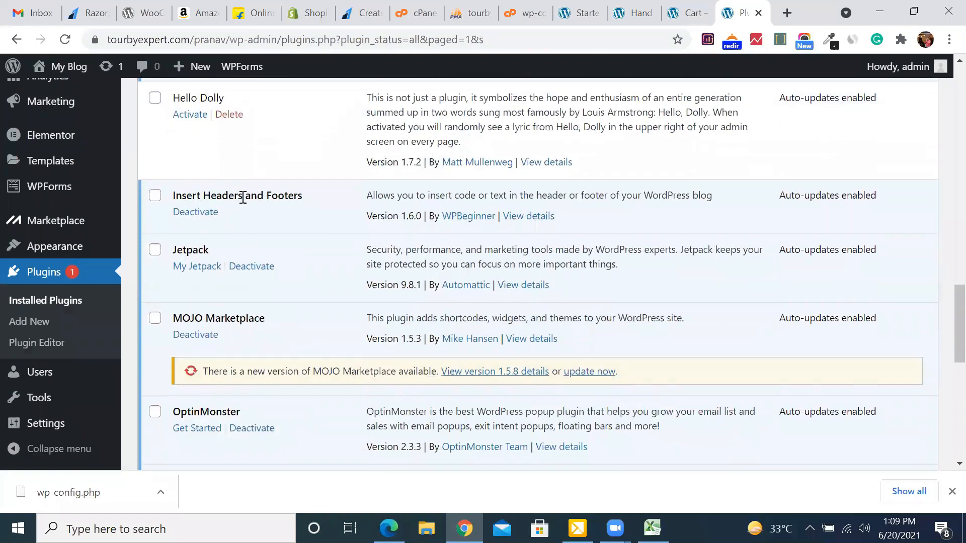
{"action": "mouse_move", "coordinate": [87, 398]}
{"action": "scroll", "coordinate": [89, 398], "scroll_direction": "down", "scroll_amount": 2}
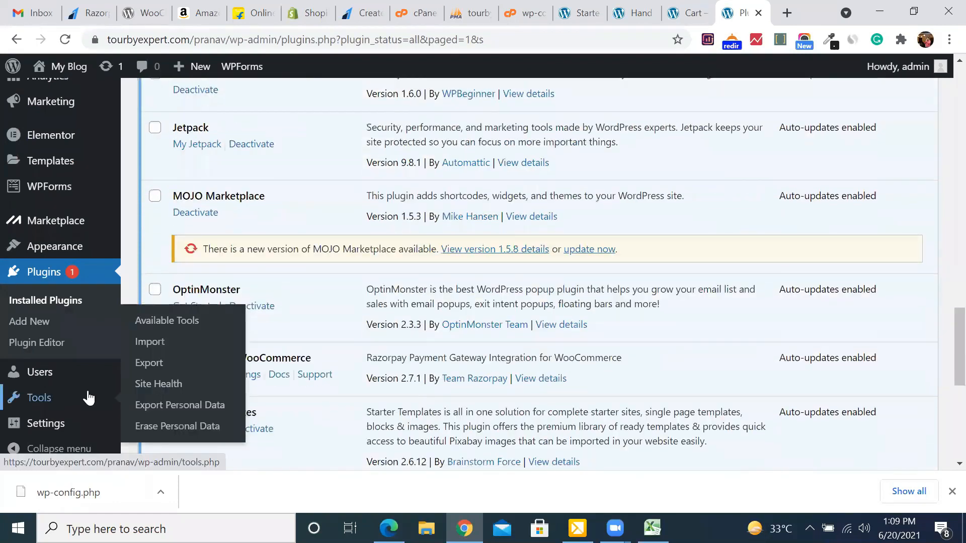
{"action": "scroll", "coordinate": [89, 398], "scroll_direction": "up", "scroll_amount": 6}
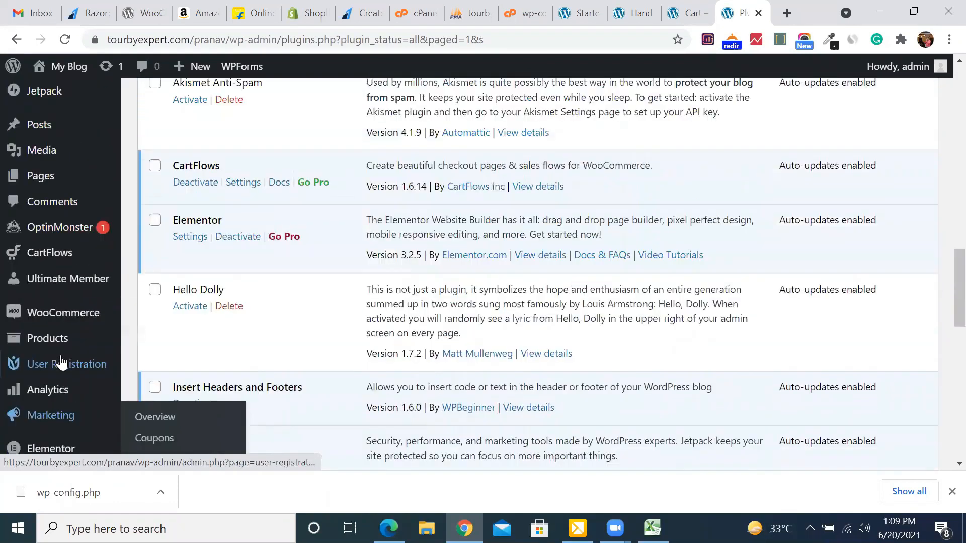
{"action": "scroll", "coordinate": [63, 370], "scroll_direction": "down", "scroll_amount": 2}
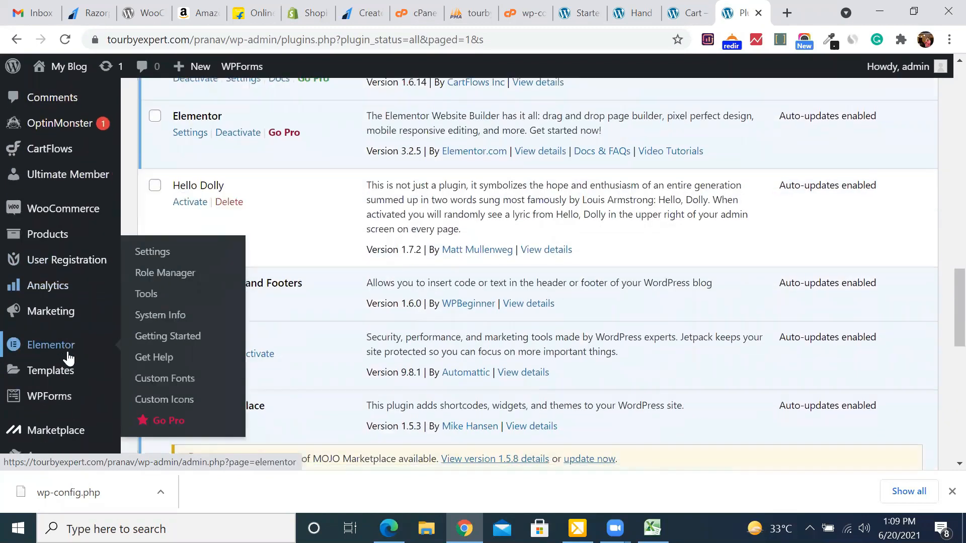
{"action": "scroll", "coordinate": [65, 354], "scroll_direction": "down", "scroll_amount": 4}
{"action": "mouse_move", "coordinate": [61, 242]}
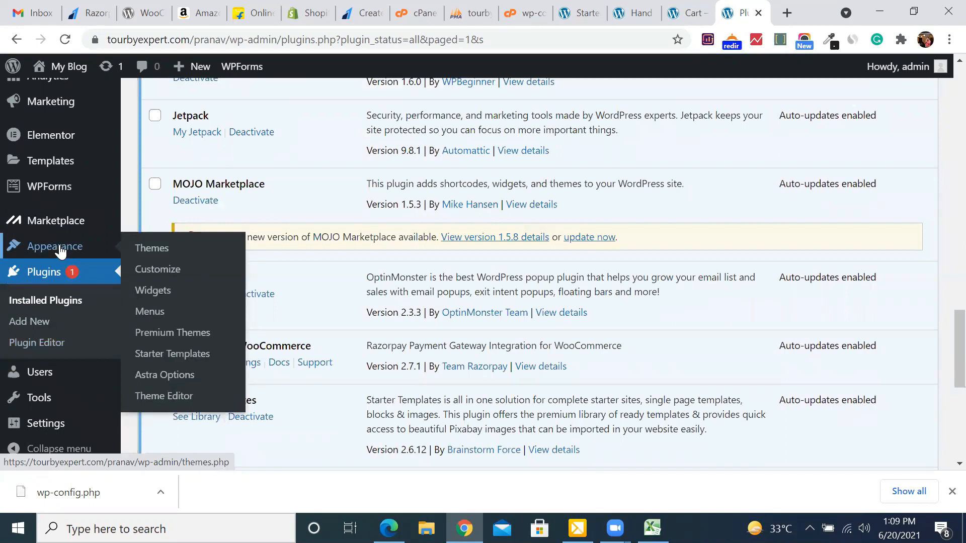
{"action": "scroll", "coordinate": [23, 377], "scroll_direction": "down", "scroll_amount": 3}
{"action": "mouse_move", "coordinate": [53, 432]}
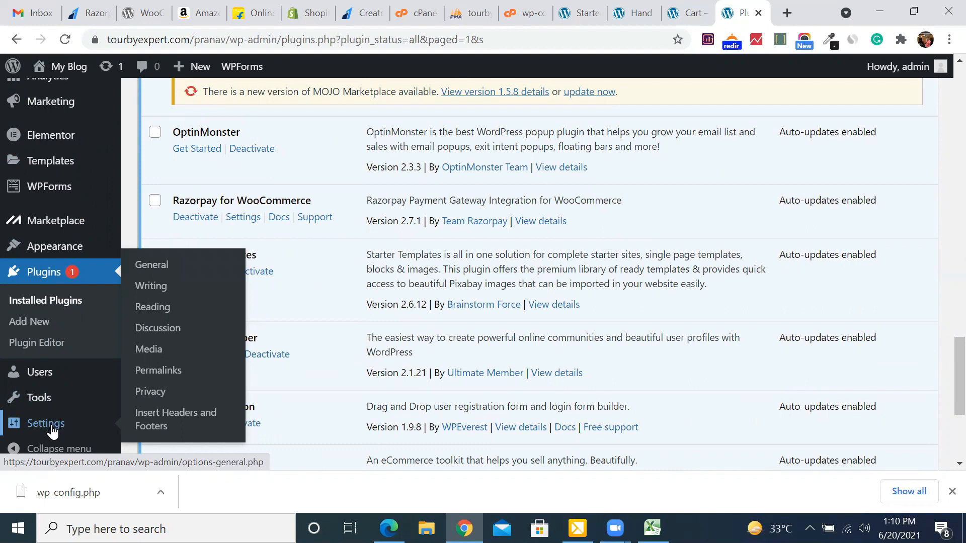
{"action": "left_click", "coordinate": [161, 427]}
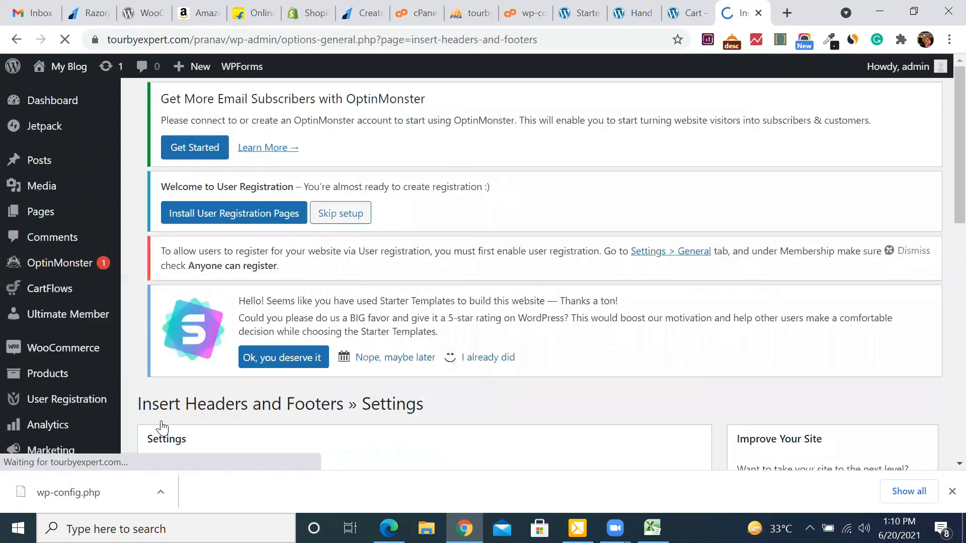
Examine the Scripts in Header, Scripts in Body and Scripts in Footer fields and where each one's code is printed.
{"action": "scroll", "coordinate": [539, 327], "scroll_direction": "down", "scroll_amount": 8}
{"action": "scroll", "coordinate": [543, 327], "scroll_direction": "down", "scroll_amount": 2}
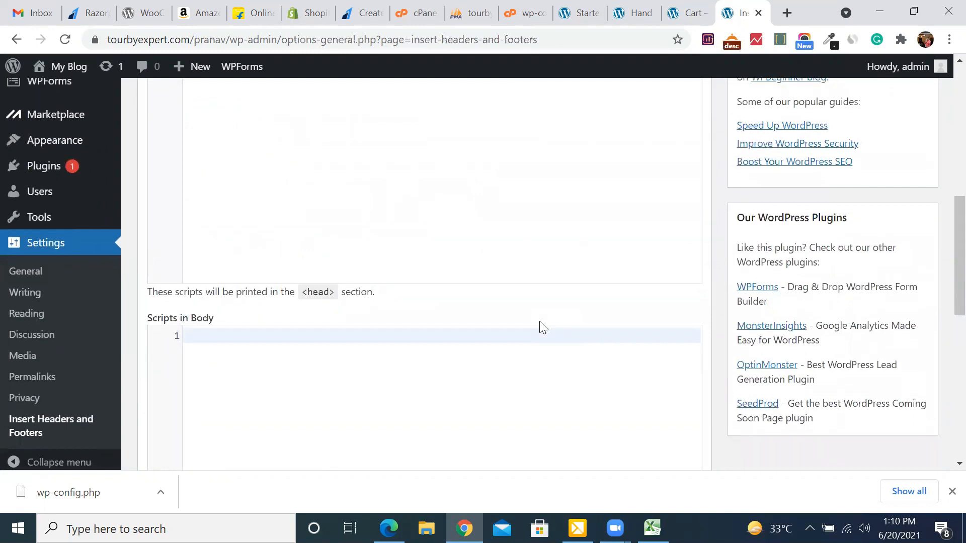
{"action": "scroll", "coordinate": [543, 328], "scroll_direction": "up", "scroll_amount": 4}
{"action": "scroll", "coordinate": [542, 328], "scroll_direction": "down", "scroll_amount": 12}
{"action": "scroll", "coordinate": [543, 328], "scroll_direction": "up", "scroll_amount": 10}
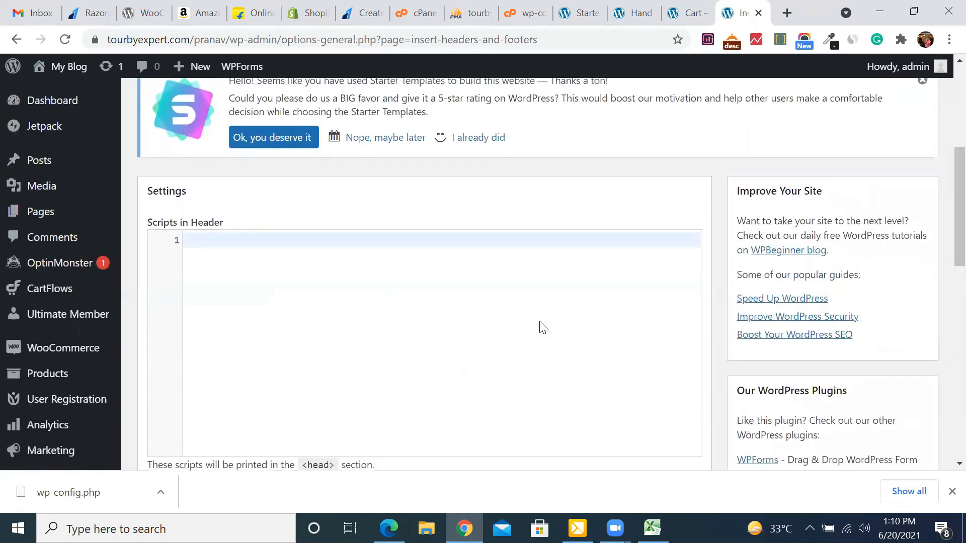
{"action": "scroll", "coordinate": [542, 327], "scroll_direction": "down", "scroll_amount": 2}
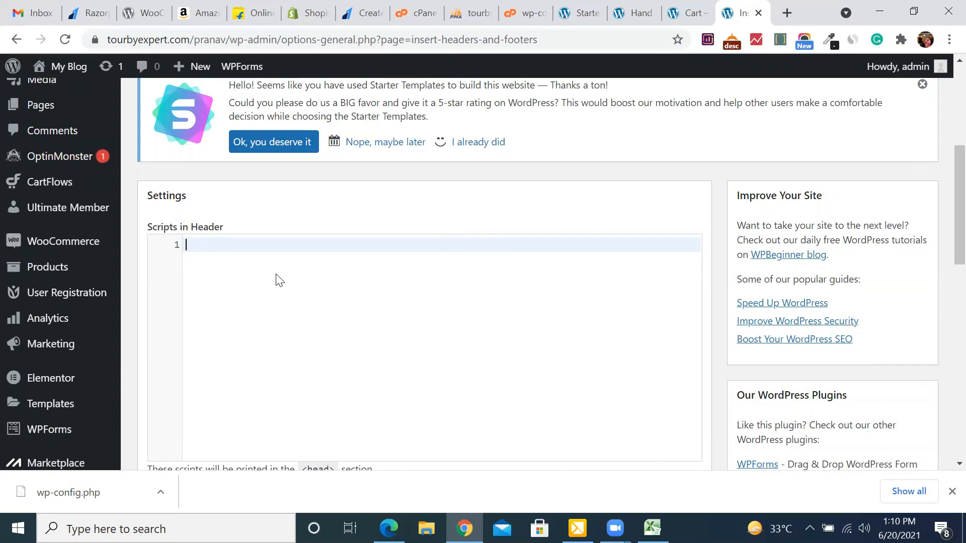
{"action": "scroll", "coordinate": [280, 281], "scroll_direction": "down", "scroll_amount": 3}
{"action": "scroll", "coordinate": [280, 286], "scroll_direction": "up", "scroll_amount": 2}
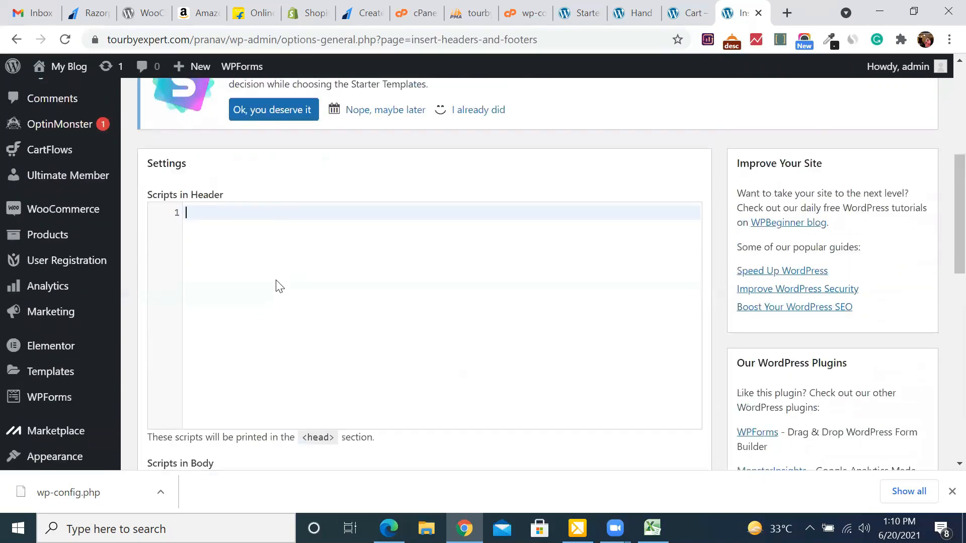
{"action": "scroll", "coordinate": [277, 285], "scroll_direction": "down", "scroll_amount": 7}
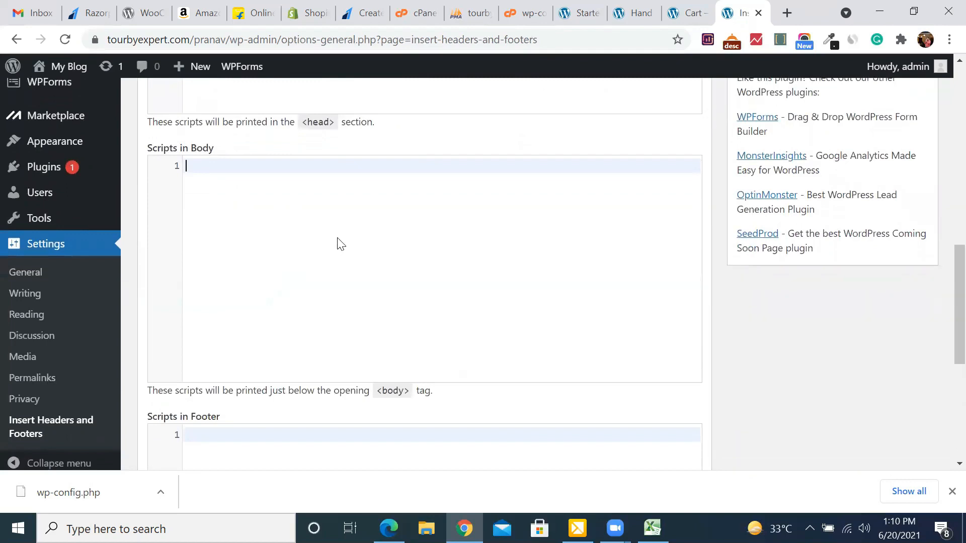
{"action": "scroll", "coordinate": [345, 302], "scroll_direction": "down", "scroll_amount": 6}
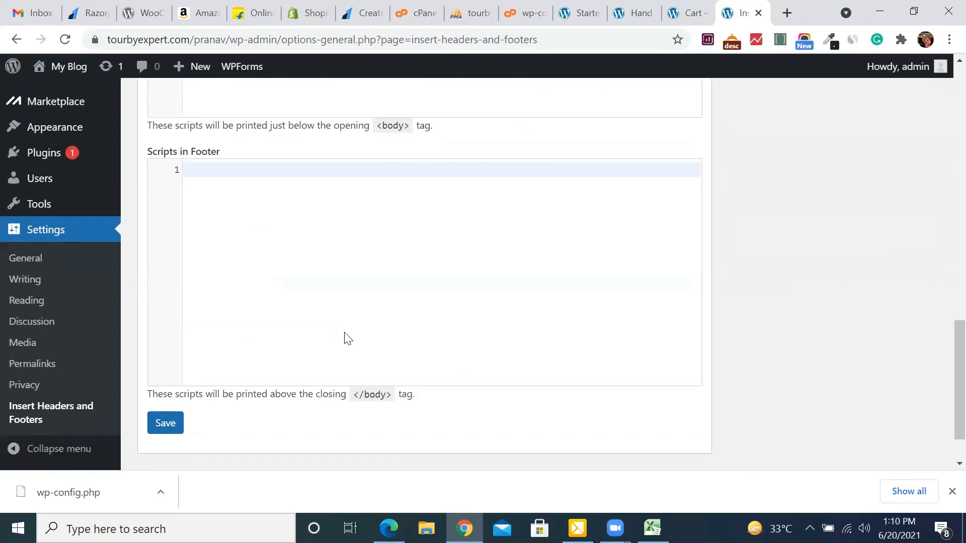
{"action": "right_click", "coordinate": [306, 297]}
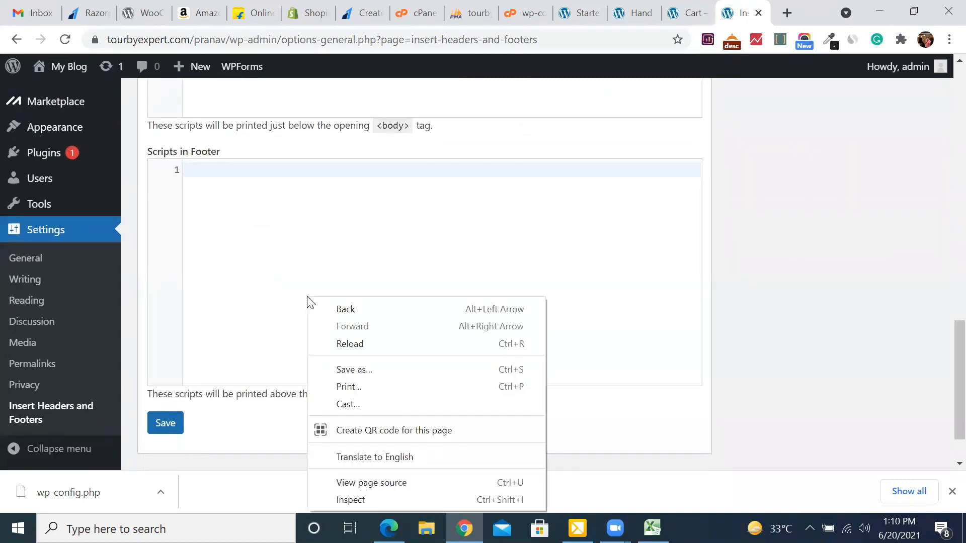
{"action": "left_click", "coordinate": [285, 244]}
{"action": "scroll", "coordinate": [287, 266], "scroll_direction": "up", "scroll_amount": 13}
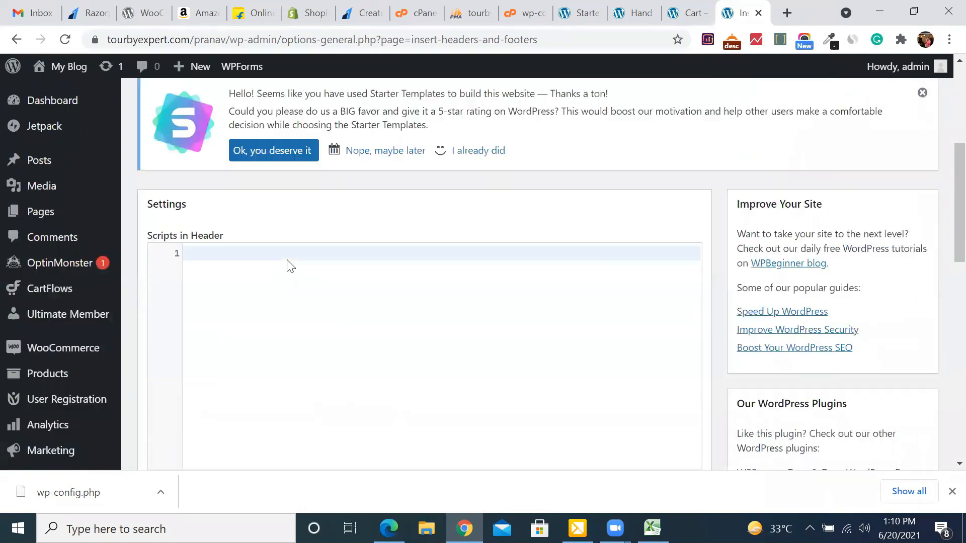
{"action": "scroll", "coordinate": [288, 265], "scroll_direction": "up", "scroll_amount": 3}
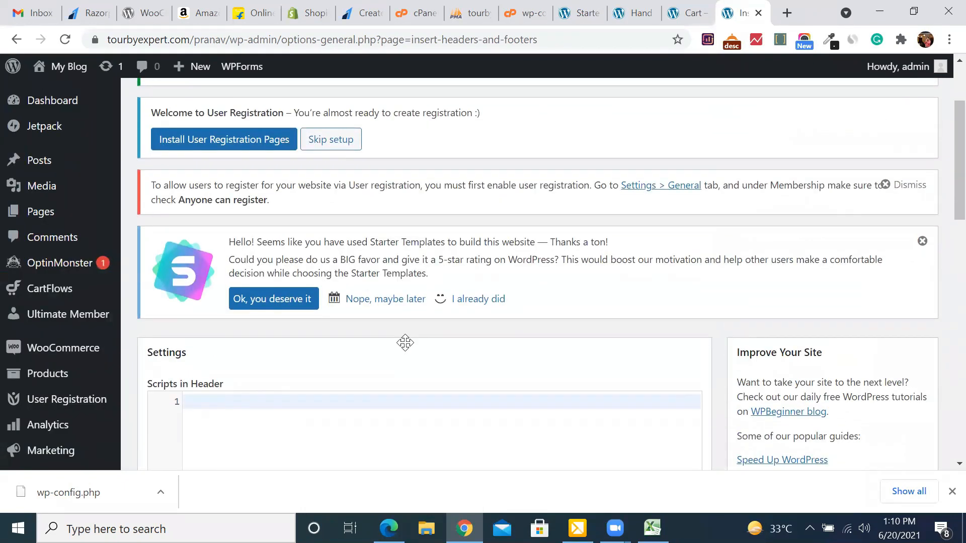
{"action": "scroll", "coordinate": [354, 382], "scroll_direction": "down", "scroll_amount": 3}
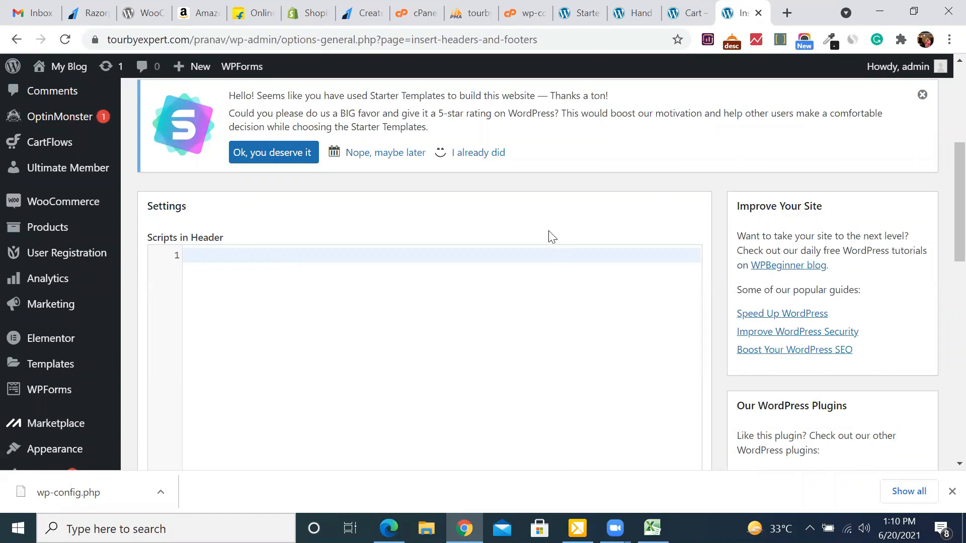
{"action": "scroll", "coordinate": [86, 366], "scroll_direction": "down", "scroll_amount": 3}
{"action": "scroll", "coordinate": [87, 366], "scroll_direction": "down", "scroll_amount": 4}
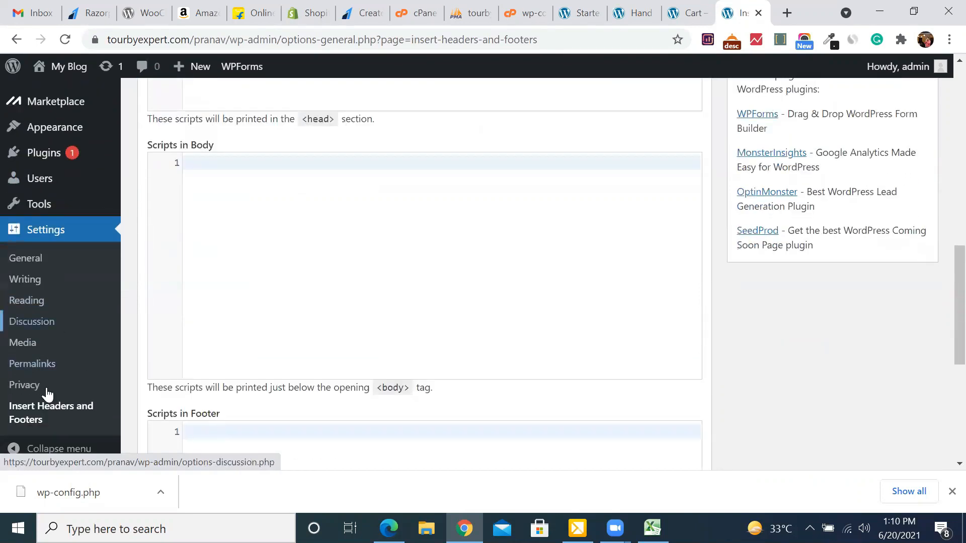
{"action": "scroll", "coordinate": [39, 460], "scroll_direction": "up", "scroll_amount": 1}
{"action": "scroll", "coordinate": [69, 370], "scroll_direction": "up", "scroll_amount": 1}
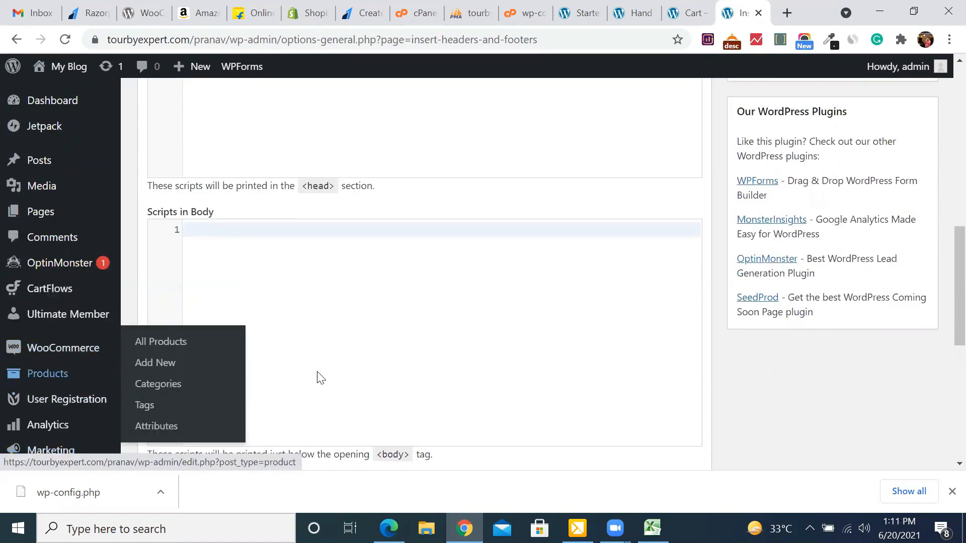
{"action": "scroll", "coordinate": [29, 291], "scroll_direction": "up", "scroll_amount": 5}
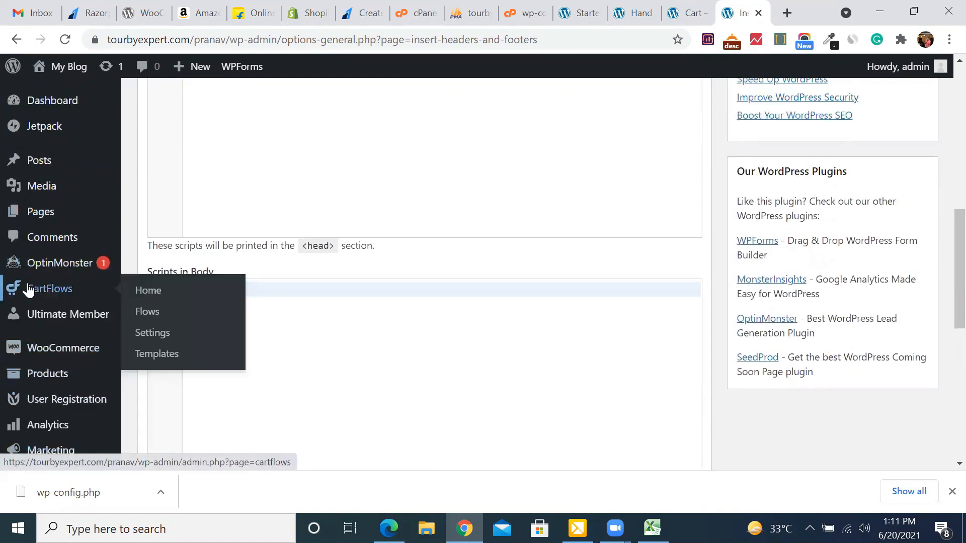
{"action": "scroll", "coordinate": [51, 296], "scroll_direction": "up", "scroll_amount": 6}
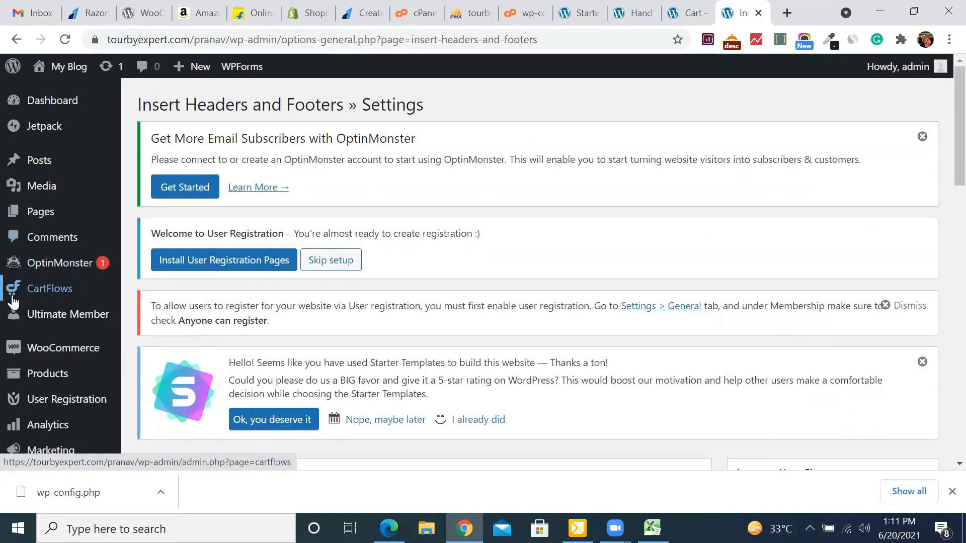
{"action": "scroll", "coordinate": [62, 345], "scroll_direction": "down", "scroll_amount": 3}
{"action": "scroll", "coordinate": [63, 345], "scroll_direction": "down", "scroll_amount": 2}
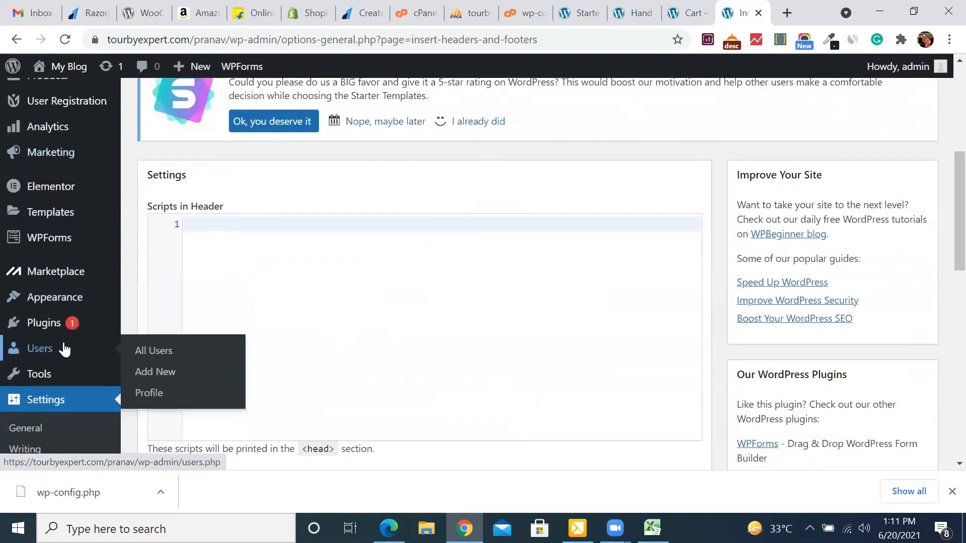
{"action": "scroll", "coordinate": [64, 347], "scroll_direction": "up", "scroll_amount": 6}
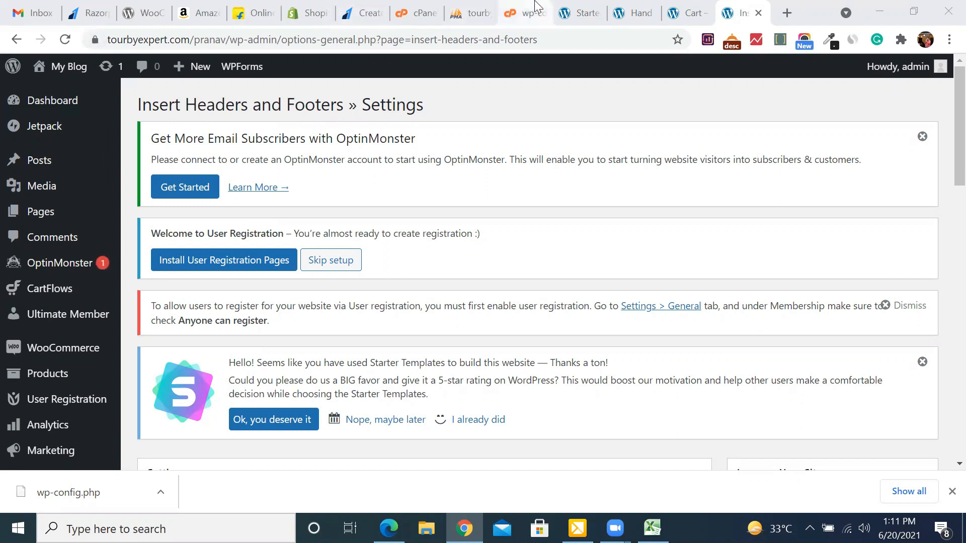
Switch to the hosting's cPanel and open the SSL/TLS manager from the Security section.
{"action": "left_click", "coordinate": [521, 13]}
{"action": "left_click", "coordinate": [481, 11]}
{"action": "left_click", "coordinate": [415, 13]}
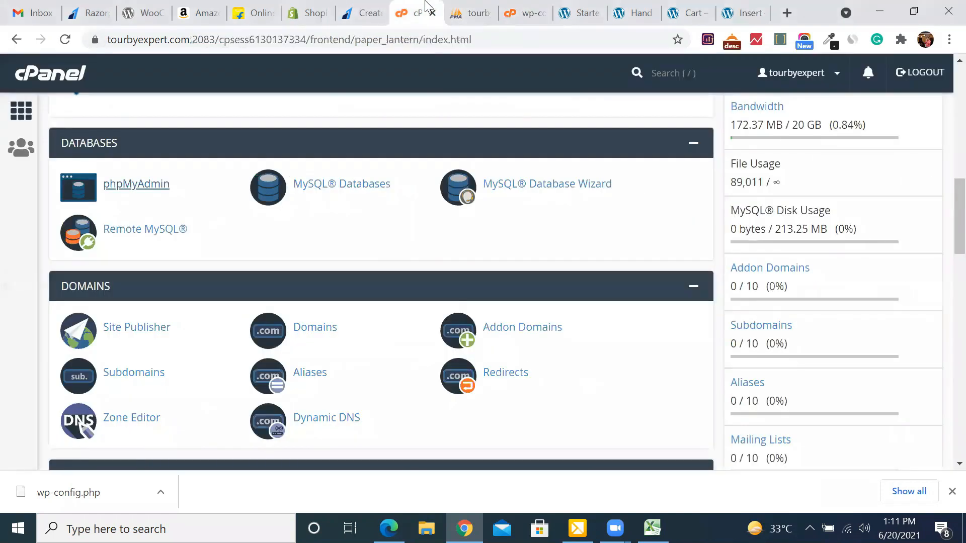
{"action": "scroll", "coordinate": [276, 423], "scroll_direction": "down", "scroll_amount": 12}
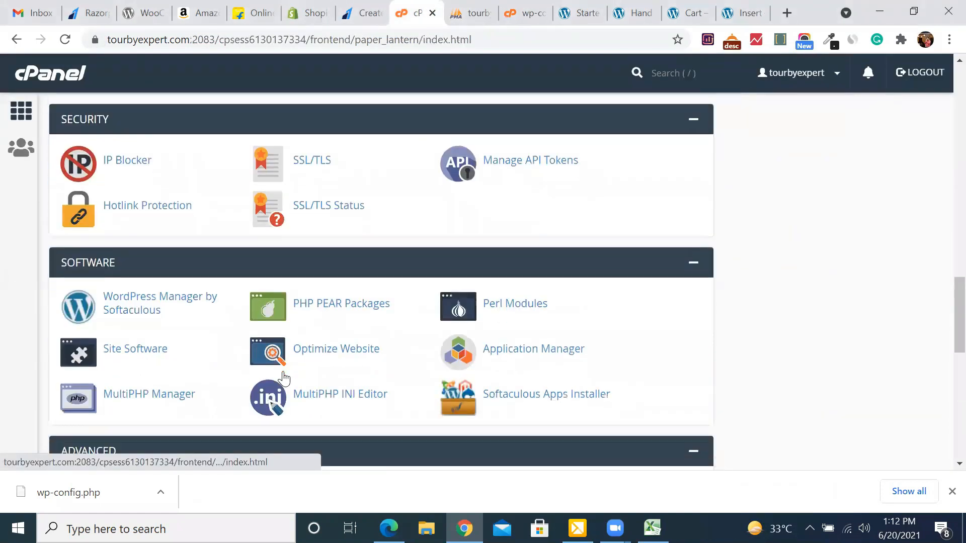
{"action": "scroll", "coordinate": [284, 378], "scroll_direction": "down", "scroll_amount": 9}
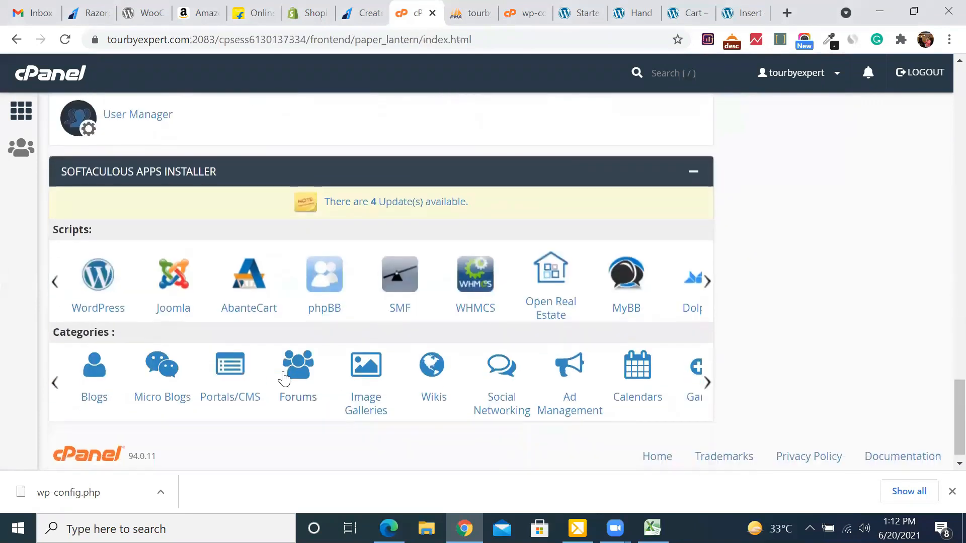
{"action": "scroll", "coordinate": [283, 377], "scroll_direction": "up", "scroll_amount": 8}
{"action": "scroll", "coordinate": [283, 375], "scroll_direction": "up", "scroll_amount": 6}
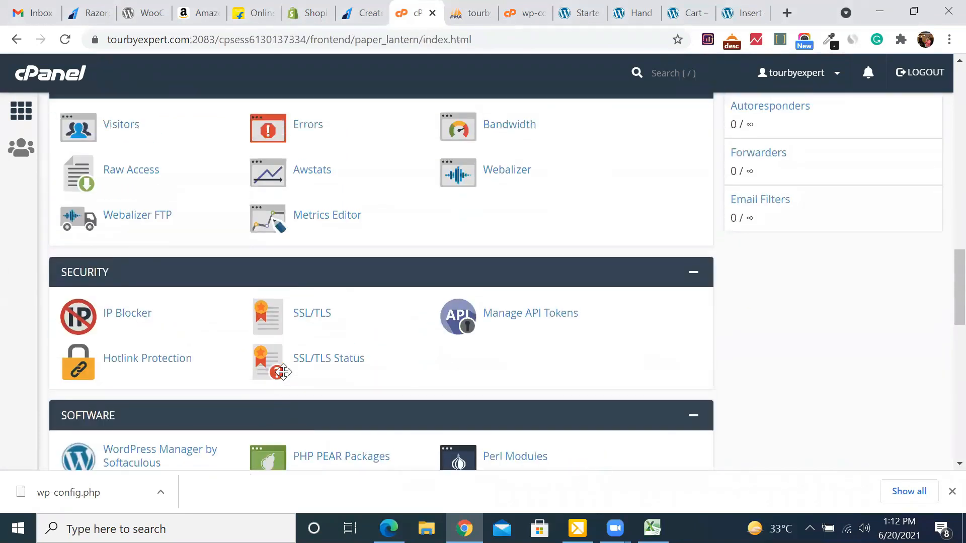
{"action": "scroll", "coordinate": [284, 372], "scroll_direction": "down", "scroll_amount": 1}
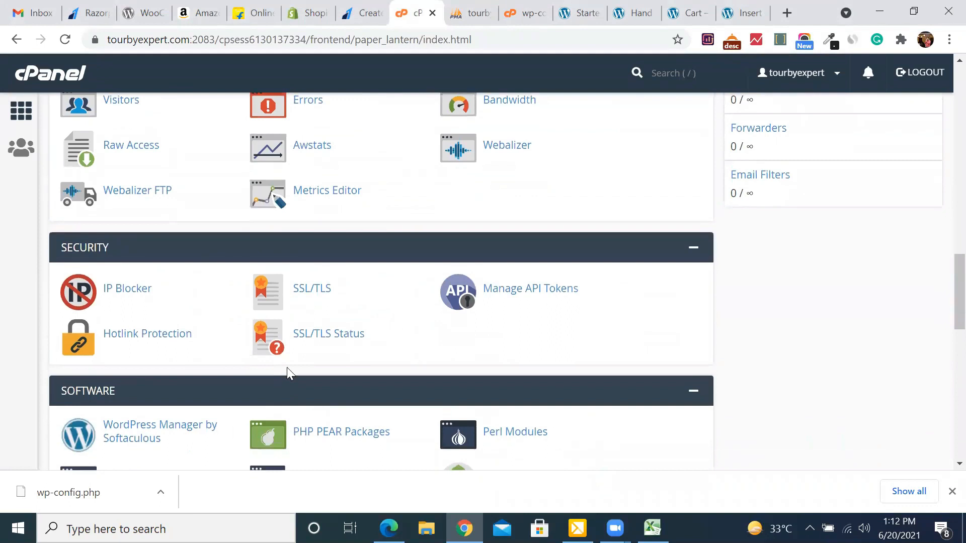
{"action": "left_click", "coordinate": [304, 297]}
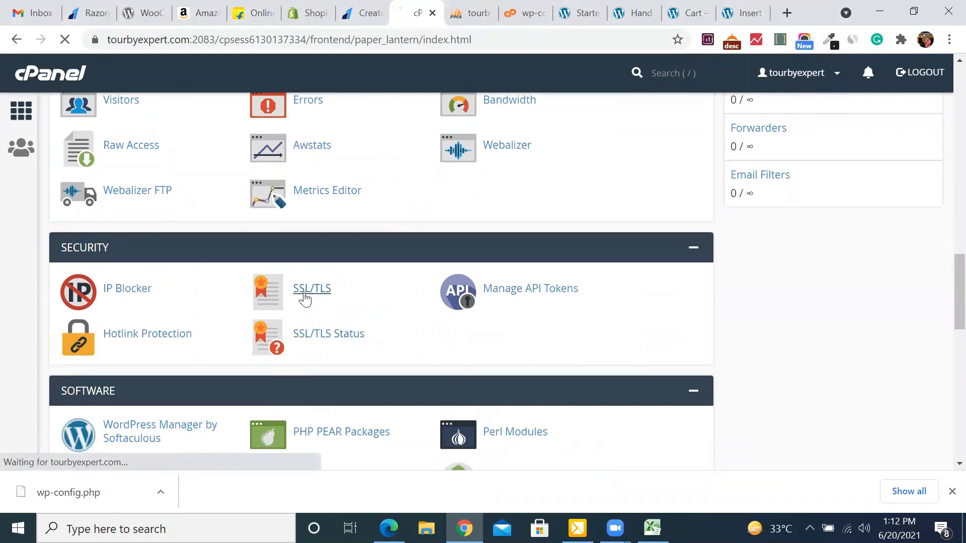
Save the system's default key type as the default SSL/TLS key type, highlight the resulting notice and review the manager's certificate options.
{"action": "scroll", "coordinate": [271, 374], "scroll_direction": "up", "scroll_amount": 1}
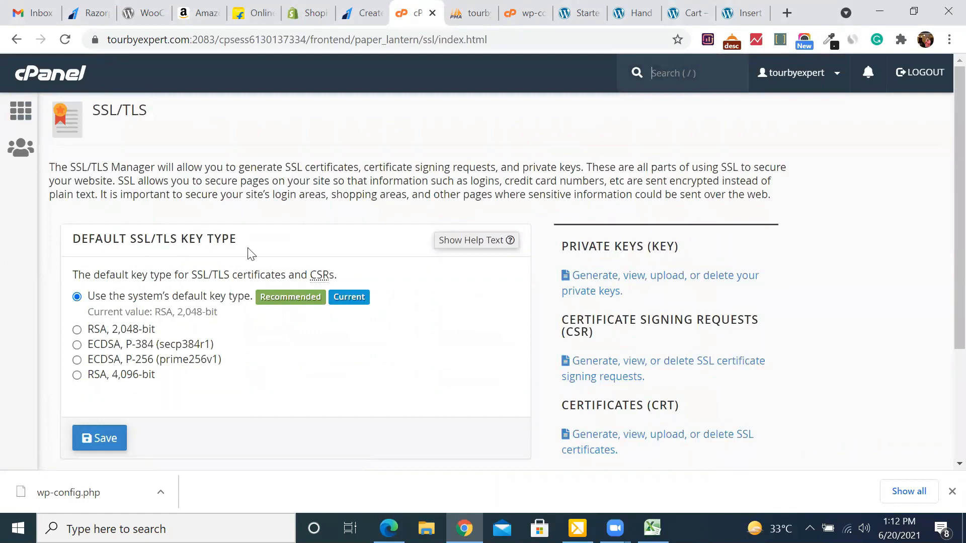
{"action": "scroll", "coordinate": [252, 351], "scroll_direction": "down", "scroll_amount": 3}
{"action": "scroll", "coordinate": [252, 352], "scroll_direction": "up", "scroll_amount": 3}
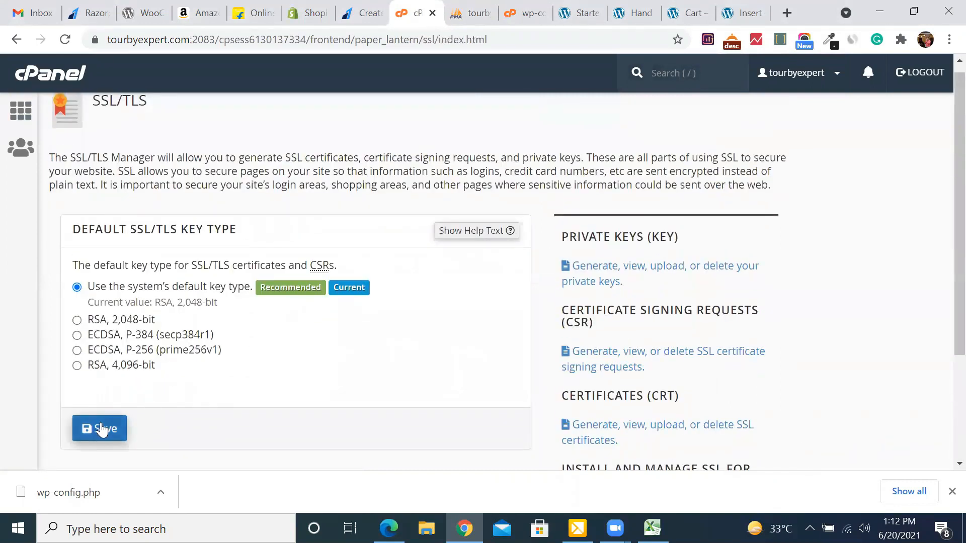
{"action": "left_click", "coordinate": [101, 430]}
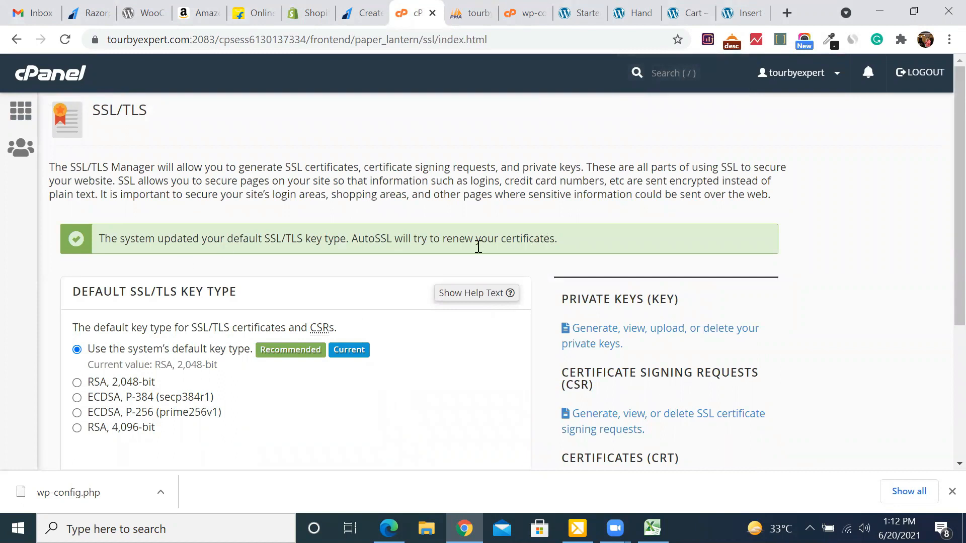
{"action": "left_click_drag", "start_coordinate": [544, 239], "coordinate": [240, 239]}
{"action": "scroll", "coordinate": [412, 372], "scroll_direction": "down", "scroll_amount": 2}
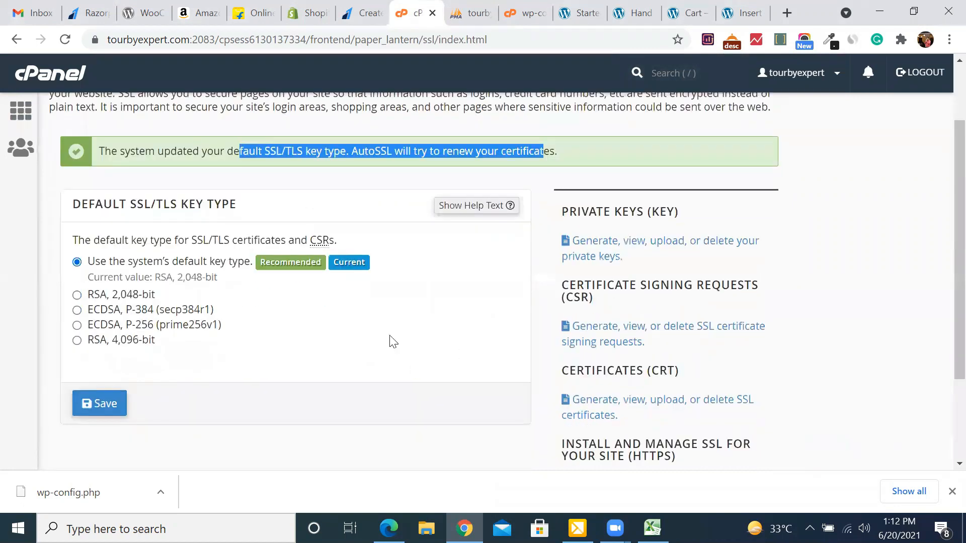
{"action": "scroll", "coordinate": [429, 361], "scroll_direction": "down", "scroll_amount": 1}
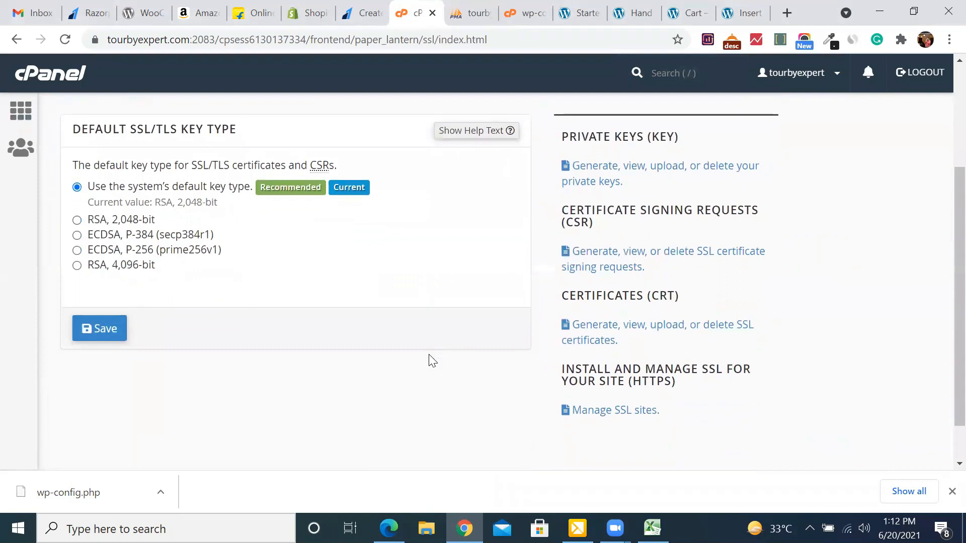
{"action": "scroll", "coordinate": [430, 360], "scroll_direction": "up", "scroll_amount": 2}
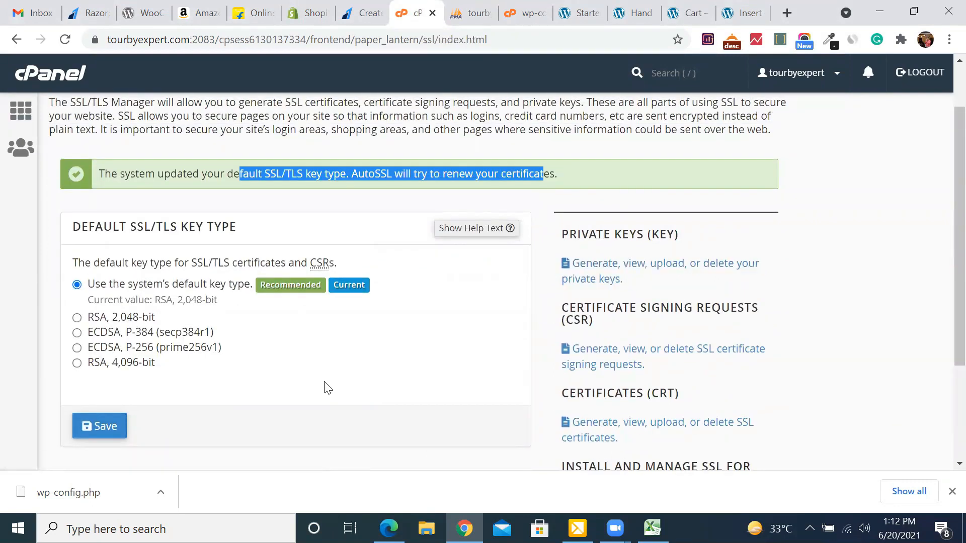
{"action": "scroll", "coordinate": [328, 388], "scroll_direction": "up", "scroll_amount": 1}
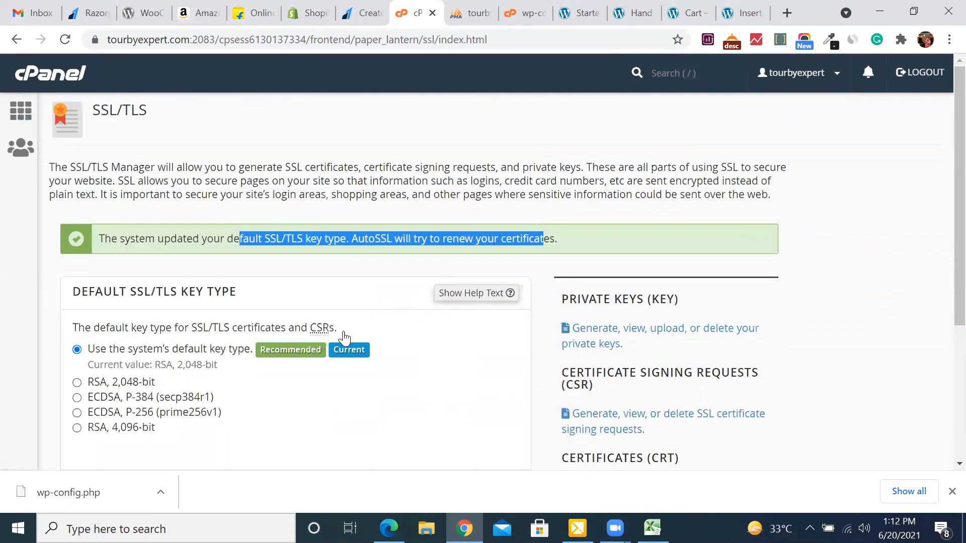
Switch to the WordPress Starter Templates page, dismiss the import message and open the page for adding new plugins.
{"action": "left_click", "coordinate": [556, 7]}
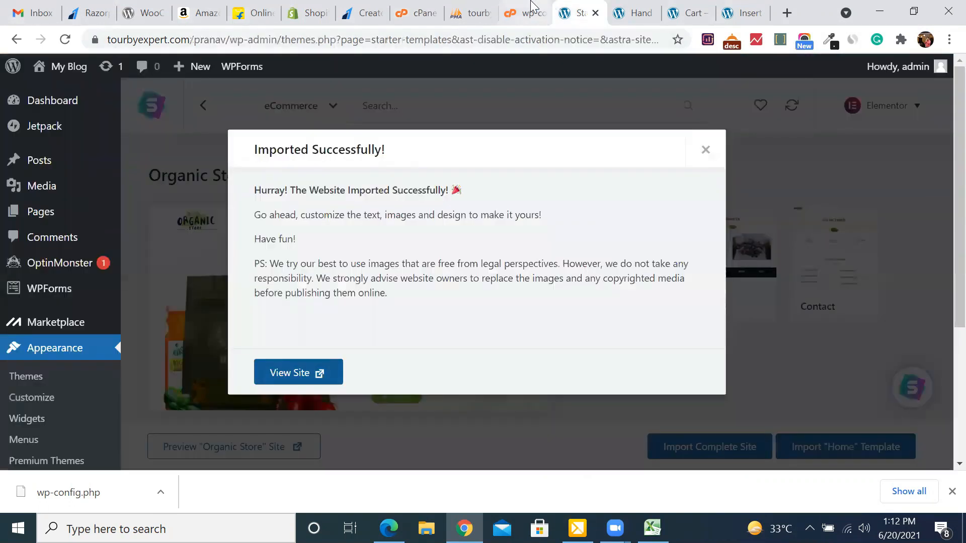
{"action": "left_click", "coordinate": [528, 7]}
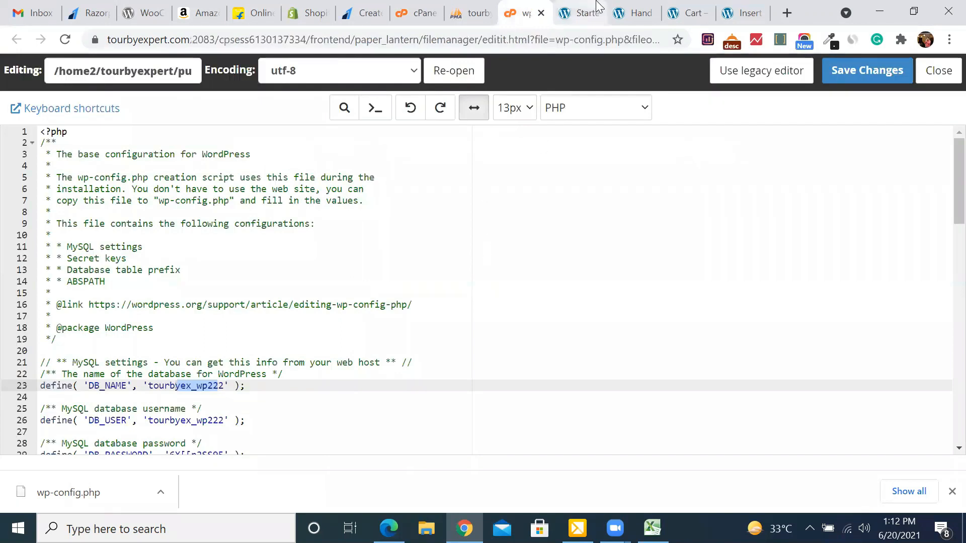
{"action": "left_click", "coordinate": [629, 8]}
{"action": "left_click", "coordinate": [599, 7]}
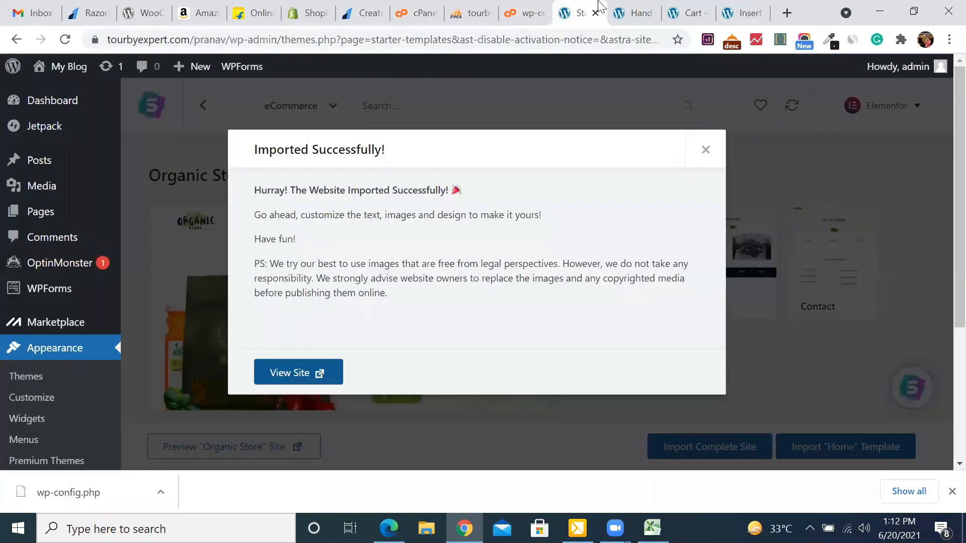
{"action": "left_click", "coordinate": [705, 150]}
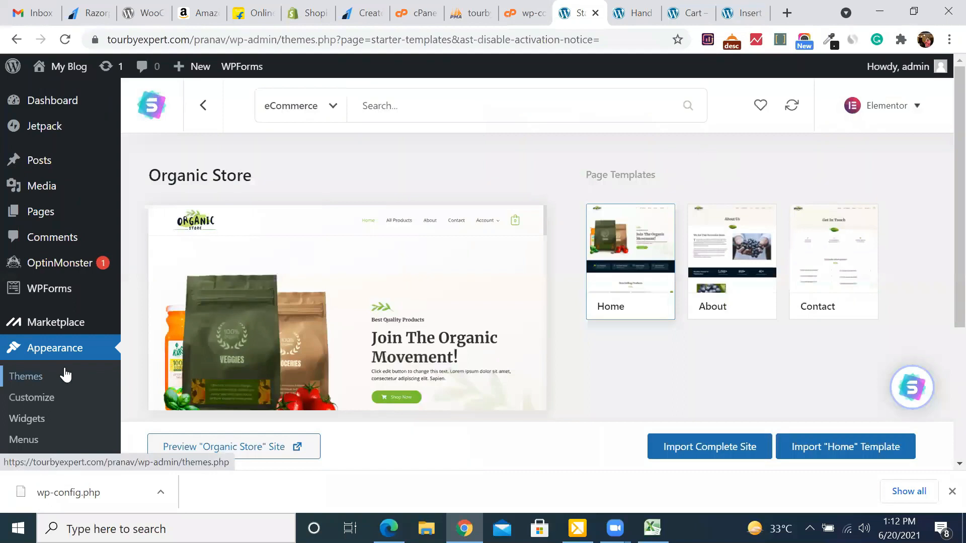
{"action": "scroll", "coordinate": [65, 375], "scroll_direction": "down", "scroll_amount": 4}
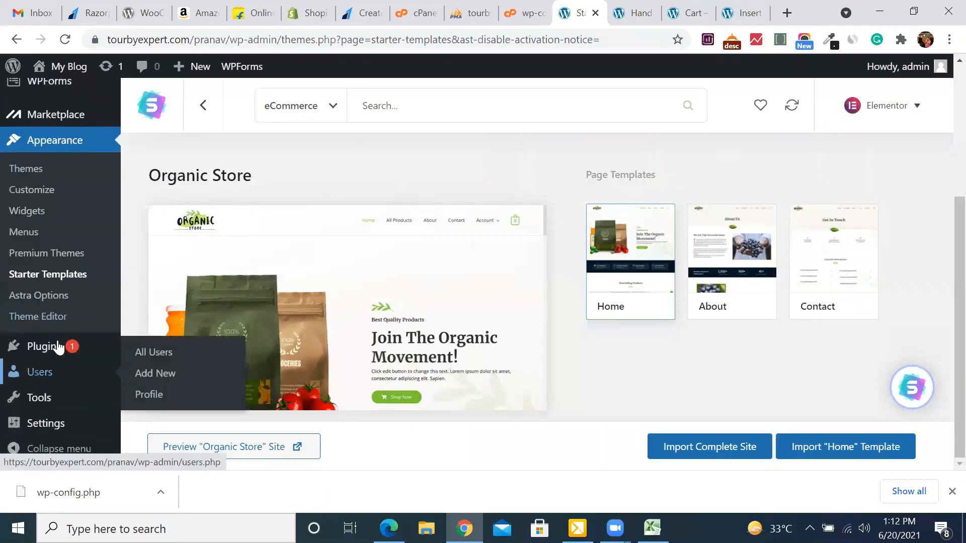
{"action": "left_click", "coordinate": [177, 368]}
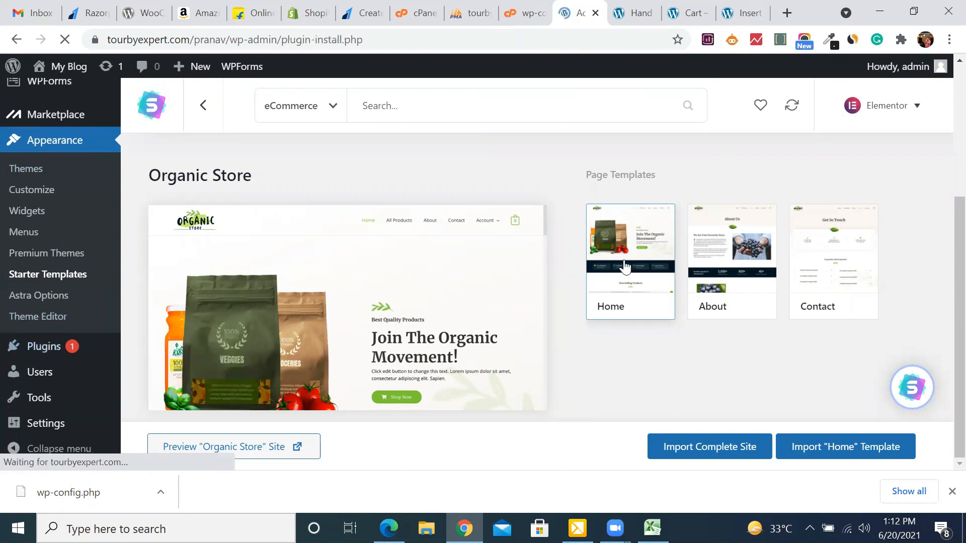
Search the plugin directory for ssl and look at the Really Simple SSL plugin.
{"action": "scroll", "coordinate": [632, 339], "scroll_direction": "down", "scroll_amount": 8}
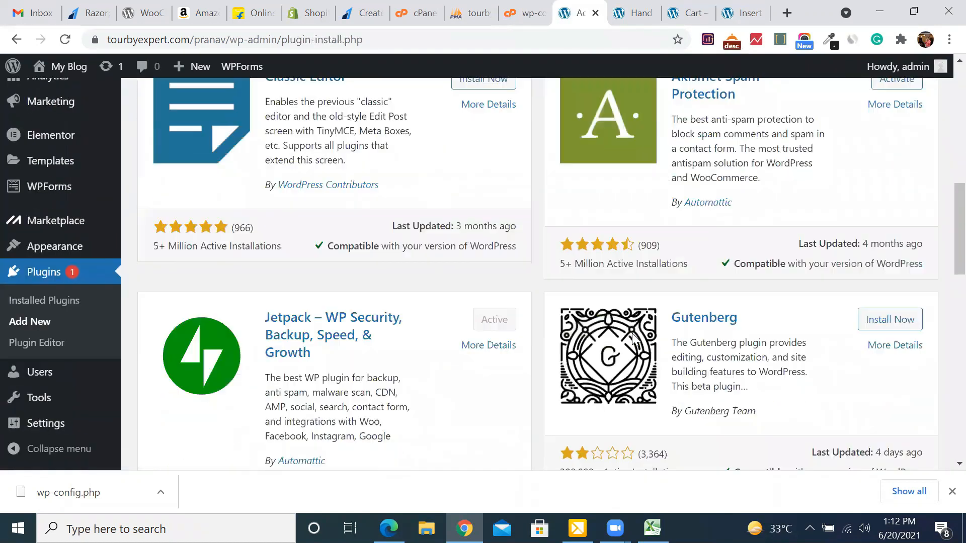
{"action": "scroll", "coordinate": [632, 339], "scroll_direction": "up", "scroll_amount": 2}
{"action": "scroll", "coordinate": [634, 340], "scroll_direction": "down", "scroll_amount": 1}
{"action": "scroll", "coordinate": [763, 248], "scroll_direction": "up", "scroll_amount": 3}
{"action": "left_click", "coordinate": [765, 213]}
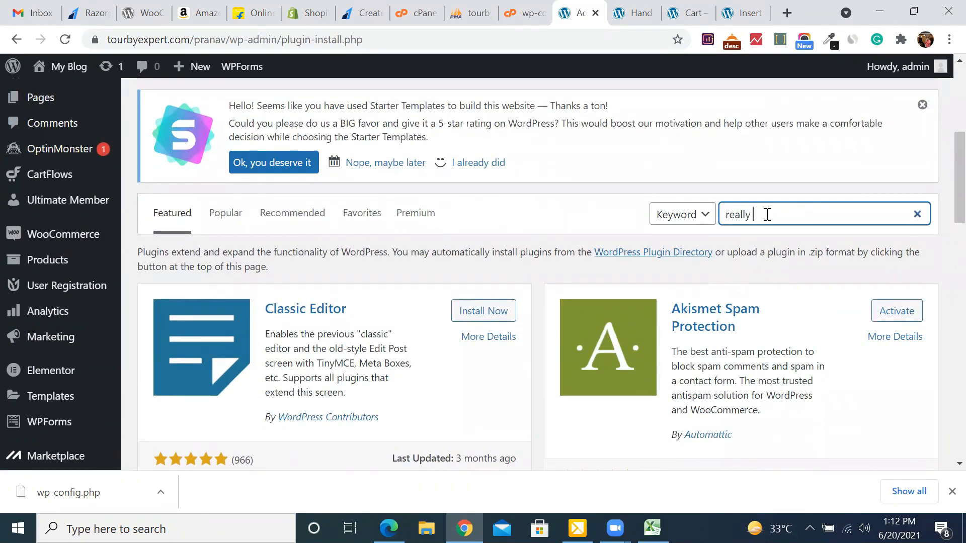
{"action": "type", "text": "ssl"}
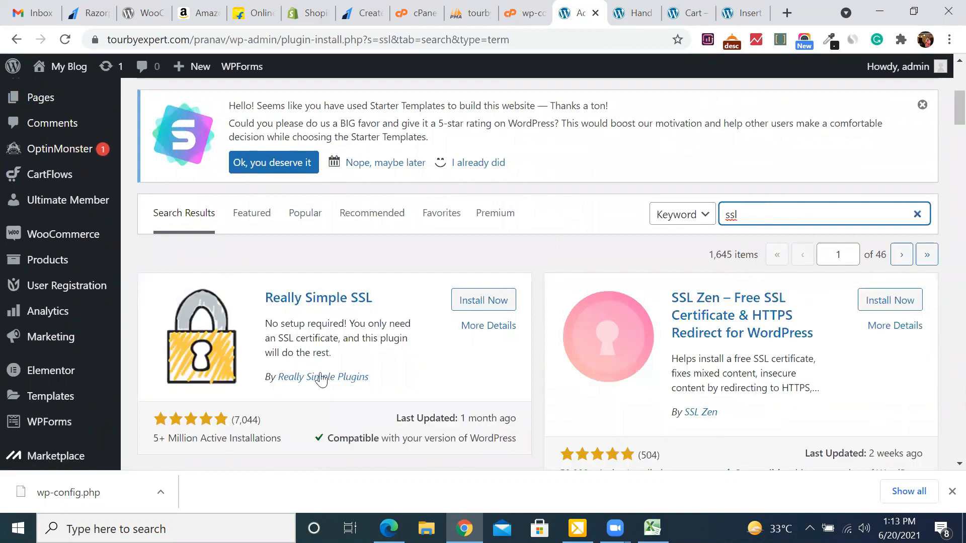
{"action": "scroll", "coordinate": [345, 322], "scroll_direction": "down", "scroll_amount": 2}
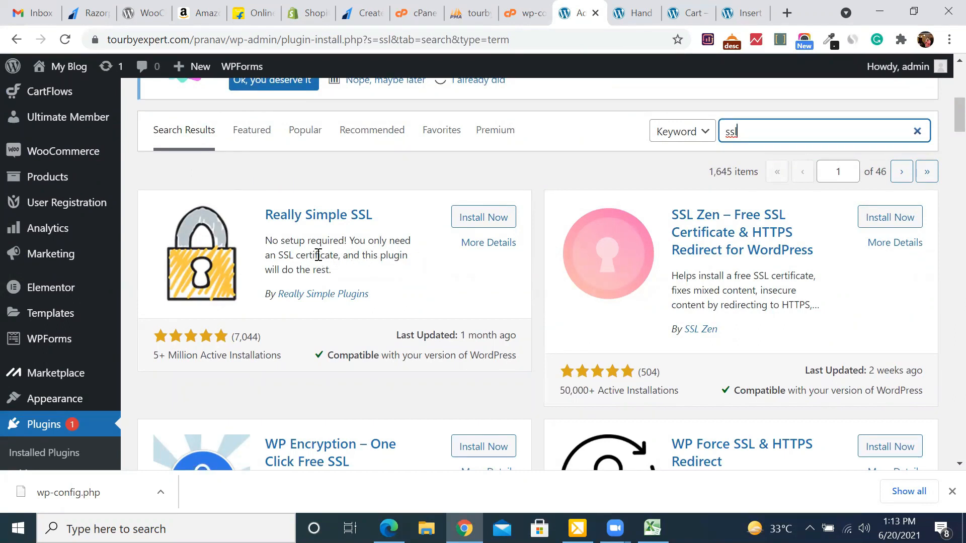
Return to cPanel's SSL/TLS manager and open the private keys page.
{"action": "left_click", "coordinate": [524, 11]}
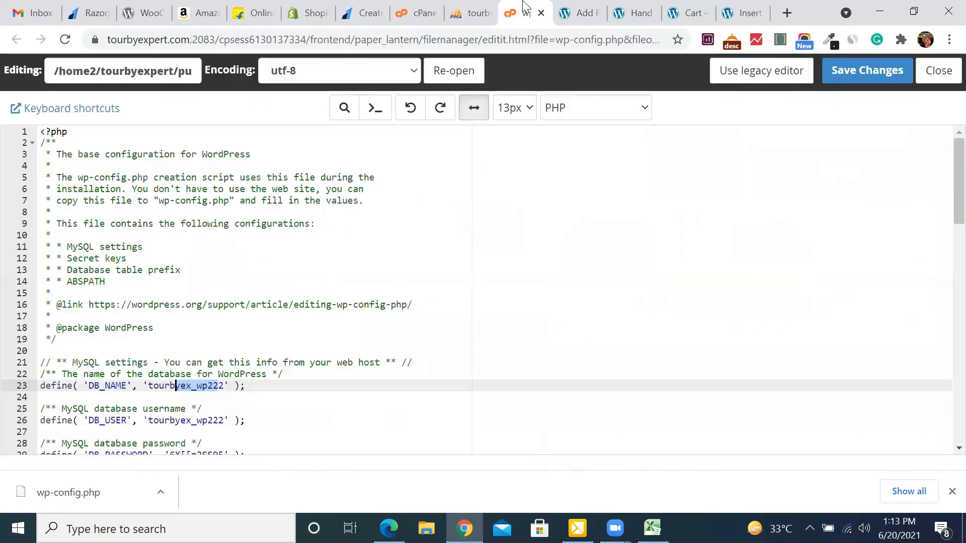
{"action": "left_click", "coordinate": [472, 9]}
{"action": "left_click", "coordinate": [426, 8]}
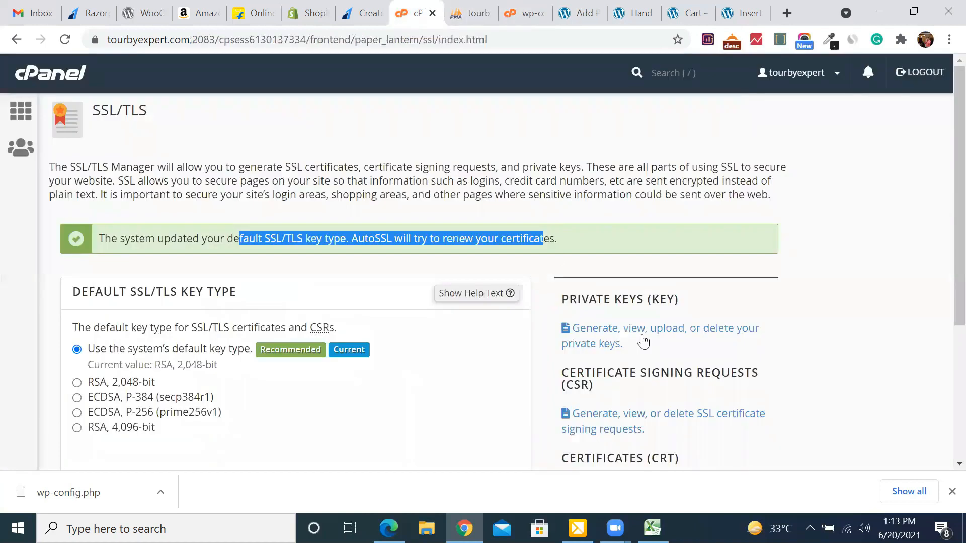
{"action": "scroll", "coordinate": [641, 338], "scroll_direction": "down", "scroll_amount": 1}
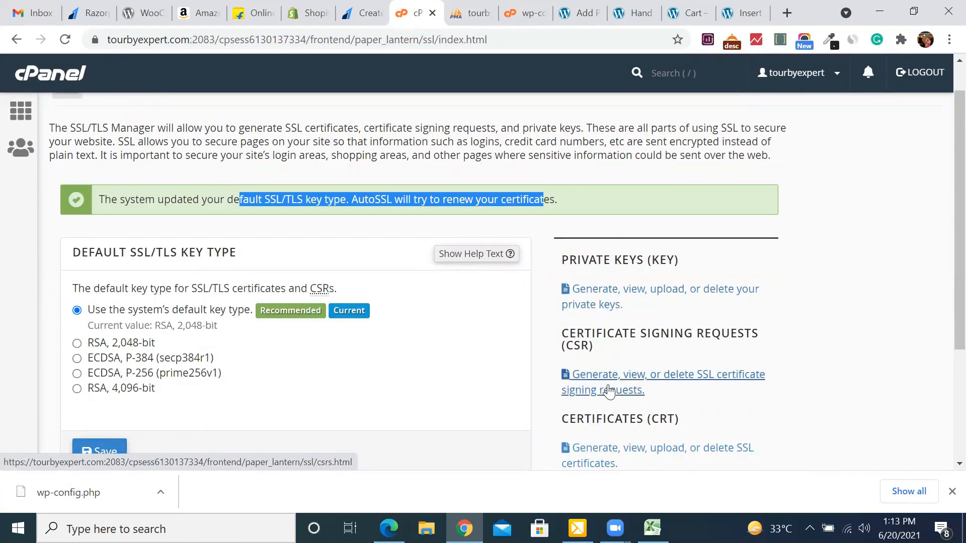
{"action": "left_click", "coordinate": [593, 303]}
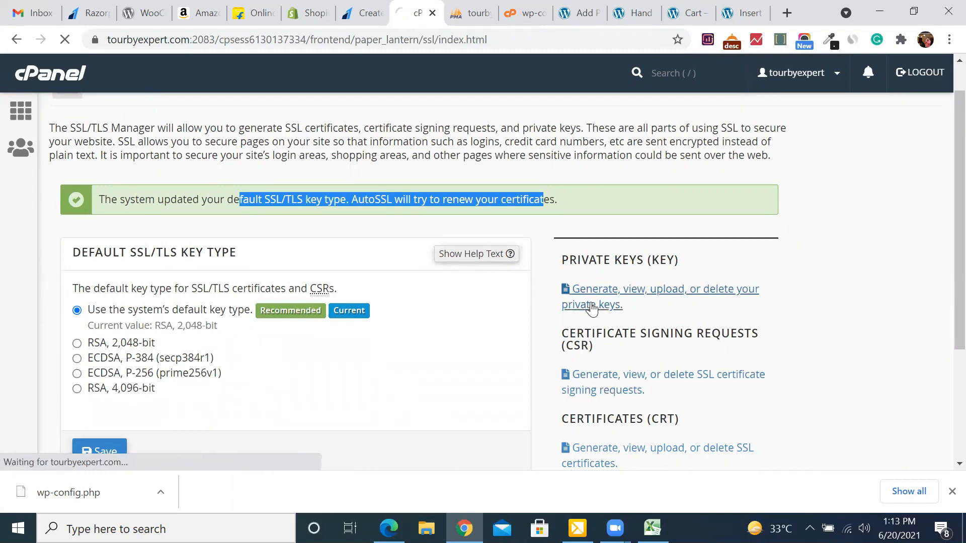
Examine the private keys page, covering the keys on the server and the options to generate or upload a new key.
{"action": "scroll", "coordinate": [400, 370], "scroll_direction": "down", "scroll_amount": 5}
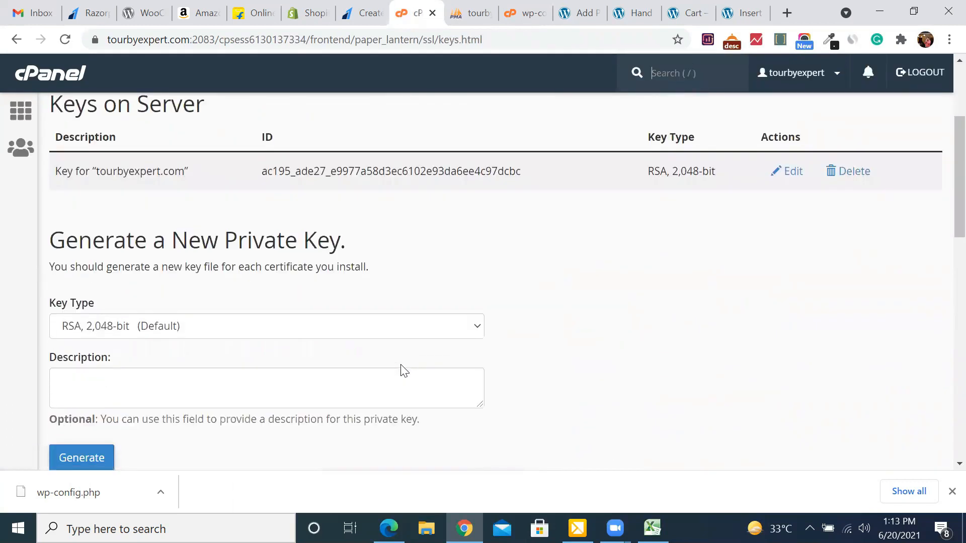
{"action": "scroll", "coordinate": [403, 371], "scroll_direction": "down", "scroll_amount": 3}
{"action": "left_click", "coordinate": [84, 242]}
{"action": "scroll", "coordinate": [363, 302], "scroll_direction": "up", "scroll_amount": 4}
{"action": "scroll", "coordinate": [379, 280], "scroll_direction": "down", "scroll_amount": 4}
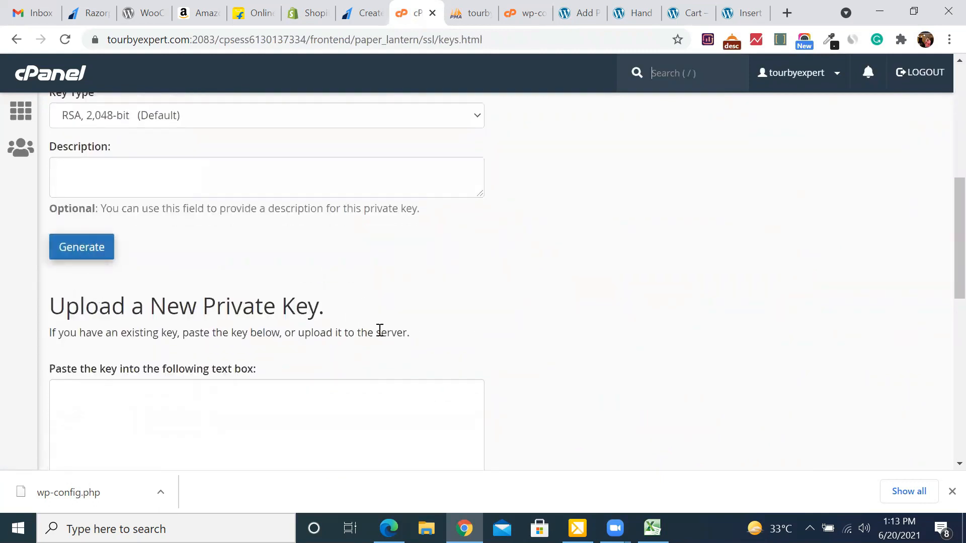
{"action": "scroll", "coordinate": [379, 330], "scroll_direction": "down", "scroll_amount": 10}
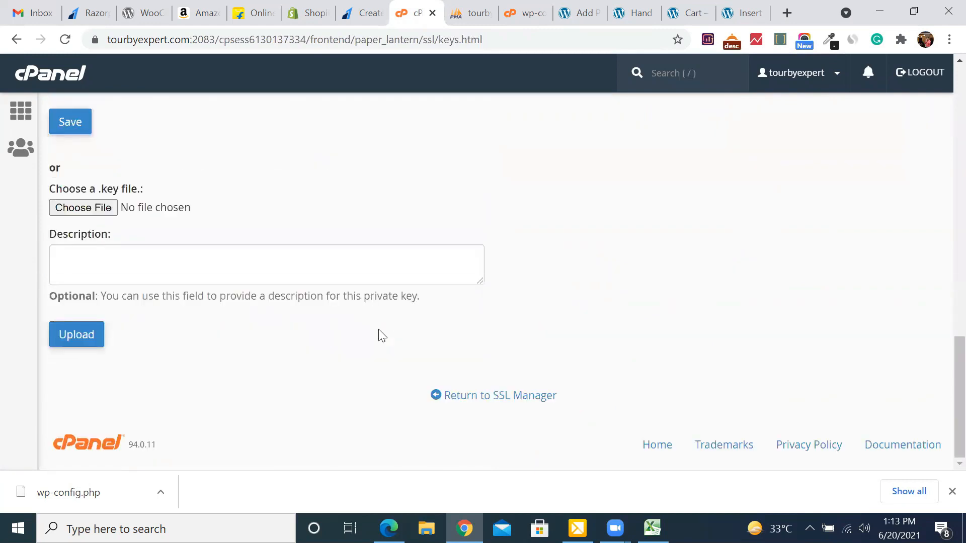
{"action": "scroll", "coordinate": [555, 154], "scroll_direction": "up", "scroll_amount": 10}
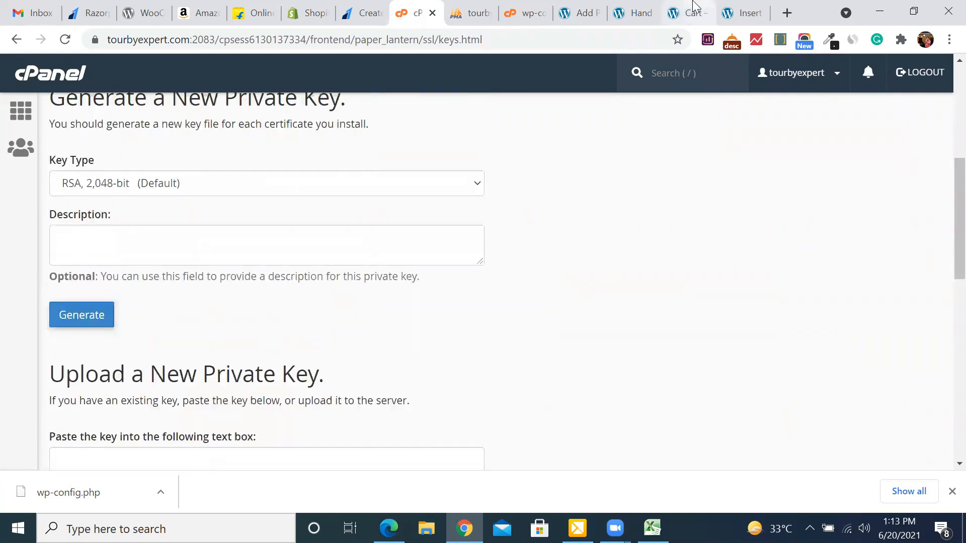
Return to the WordPress plugin search results and look through the available SSL plugins.
{"action": "left_click", "coordinate": [735, 5]}
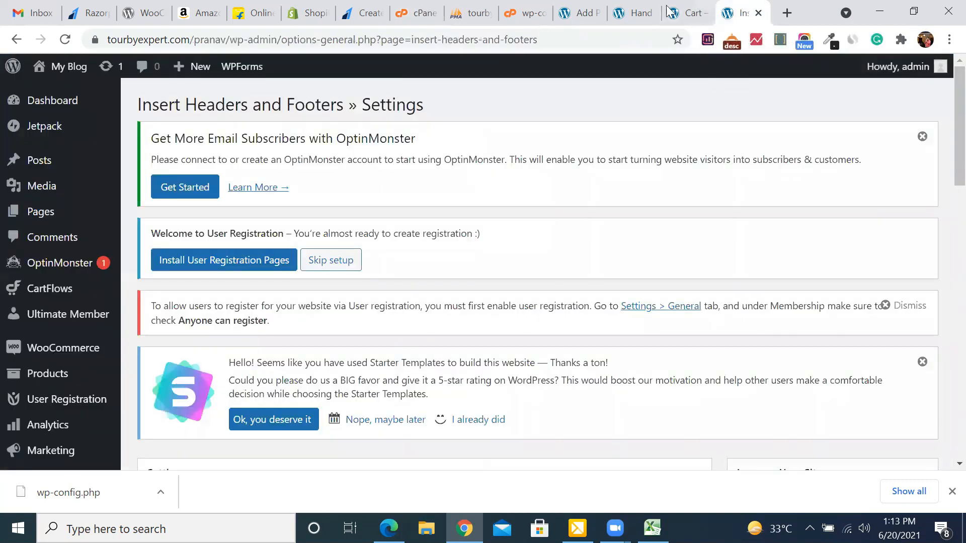
{"action": "left_click", "coordinate": [526, 12]}
{"action": "left_click", "coordinate": [447, 6]}
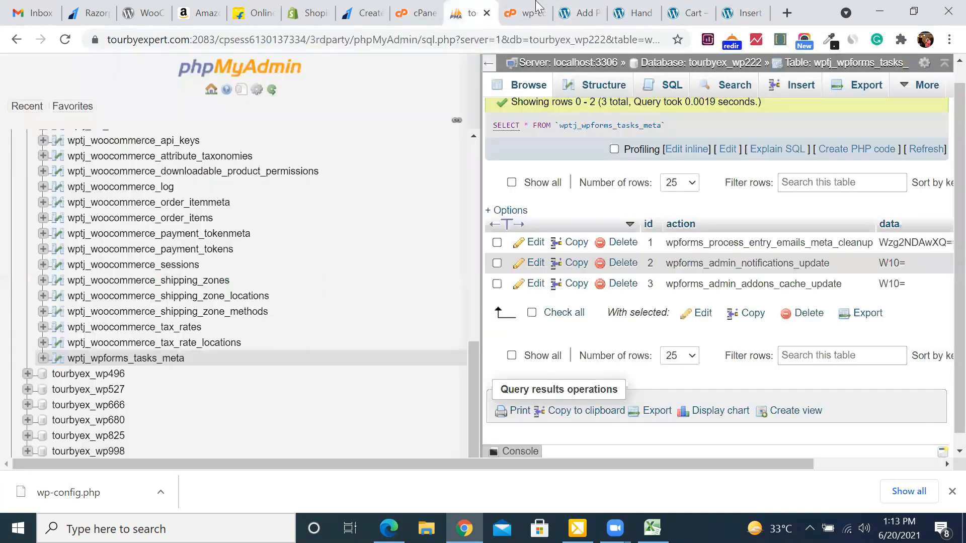
{"action": "left_click", "coordinate": [586, 7]}
{"action": "scroll", "coordinate": [355, 258], "scroll_direction": "down", "scroll_amount": 8}
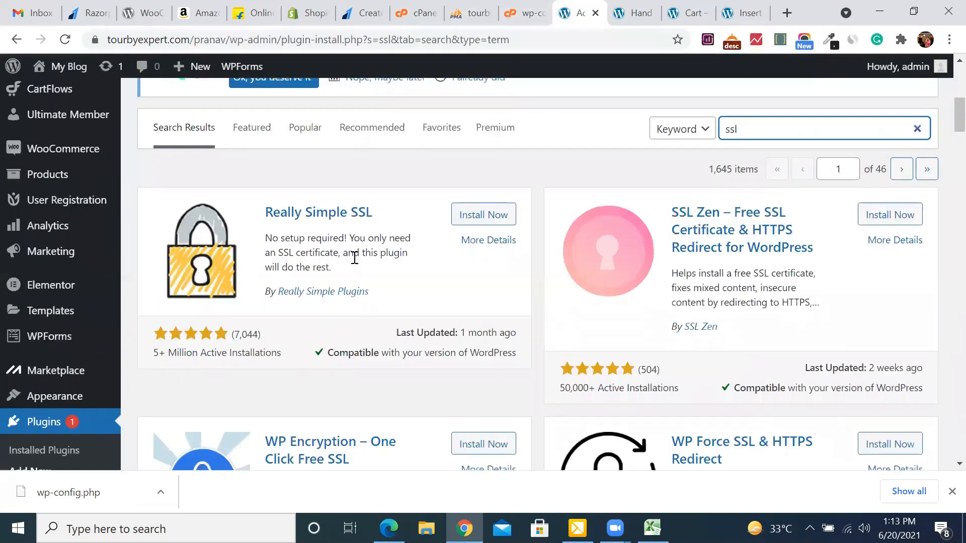
{"action": "scroll", "coordinate": [354, 258], "scroll_direction": "up", "scroll_amount": 3}
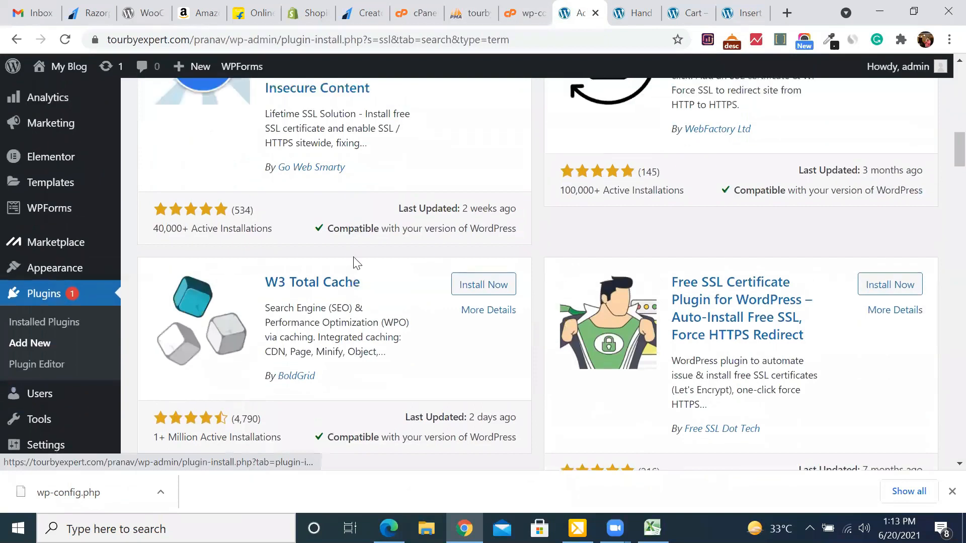
Leave the SSL plugin results, return to the cPanel home page and open the SSL/TLS manager.
{"action": "scroll", "coordinate": [354, 257], "scroll_direction": "up", "scroll_amount": 10}
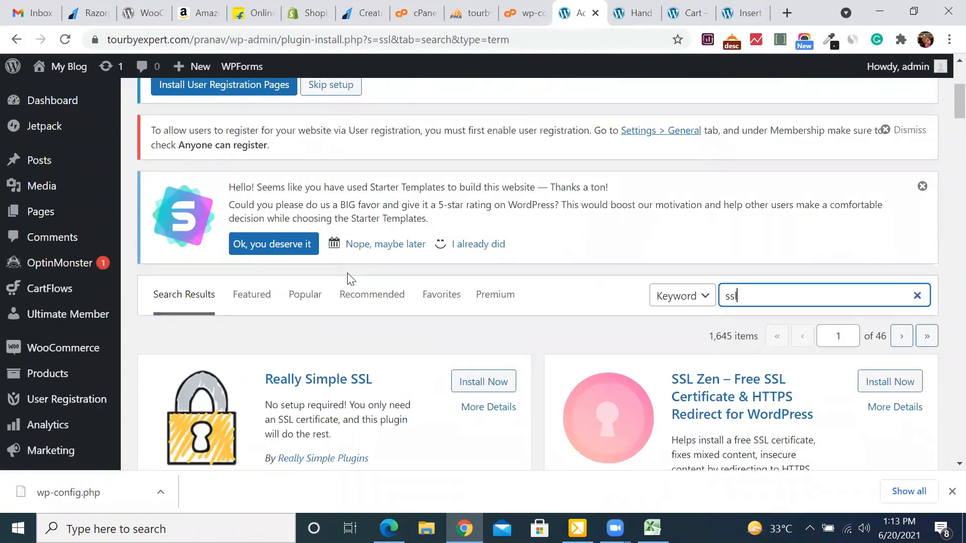
{"action": "scroll", "coordinate": [347, 277], "scroll_direction": "down", "scroll_amount": 3}
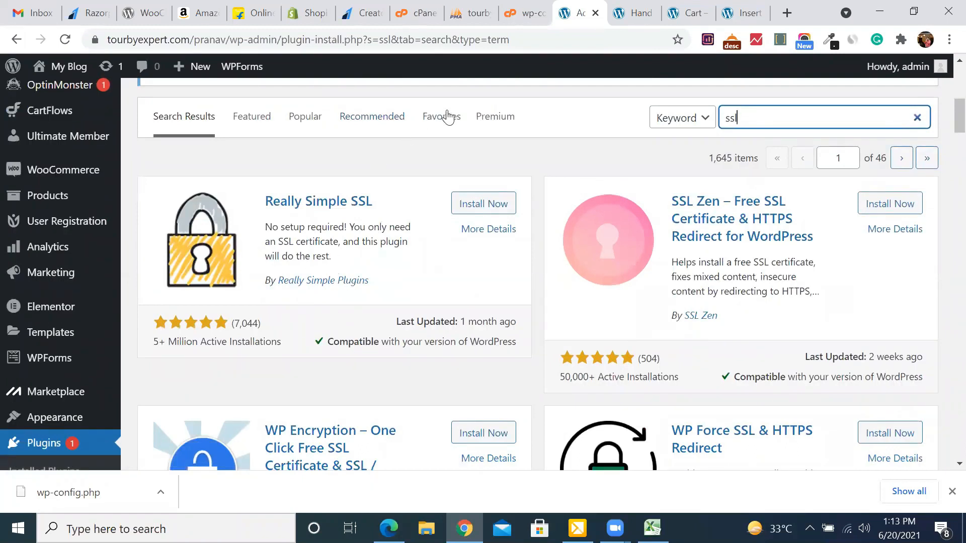
{"action": "left_click", "coordinate": [416, 13]}
{"action": "scroll", "coordinate": [372, 190], "scroll_direction": "up", "scroll_amount": 7}
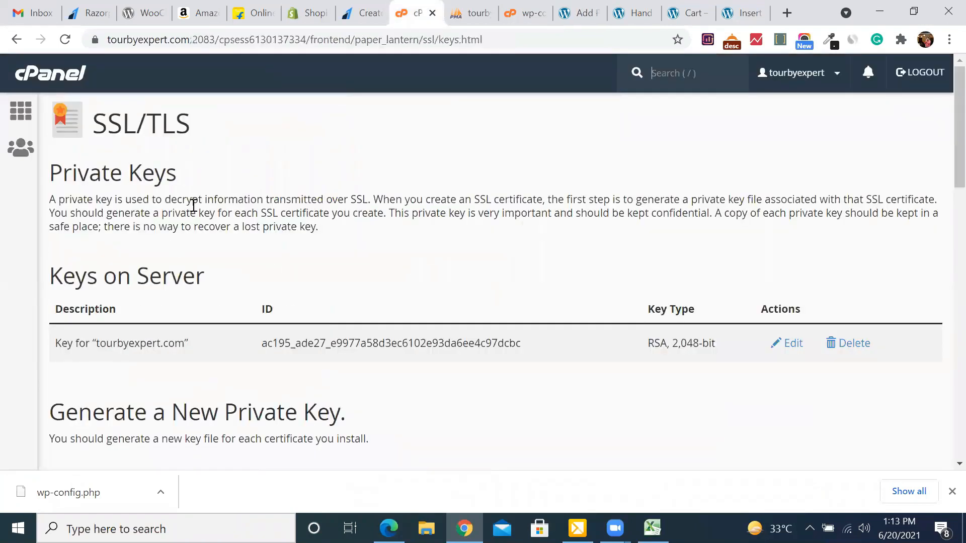
{"action": "left_click", "coordinate": [36, 81]}
{"action": "scroll", "coordinate": [320, 341], "scroll_direction": "down", "scroll_amount": 15}
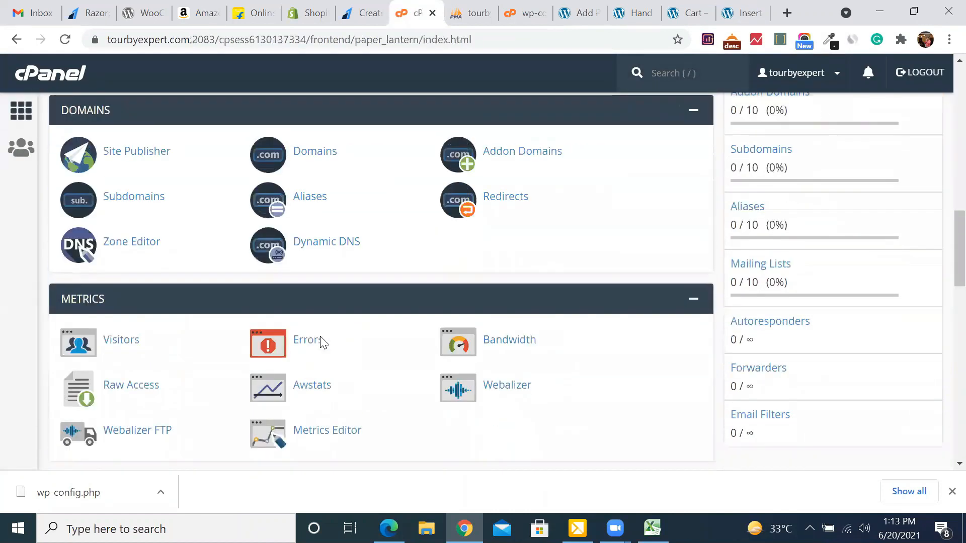
{"action": "scroll", "coordinate": [320, 341], "scroll_direction": "down", "scroll_amount": 3}
{"action": "scroll", "coordinate": [302, 254], "scroll_direction": "down", "scroll_amount": 2}
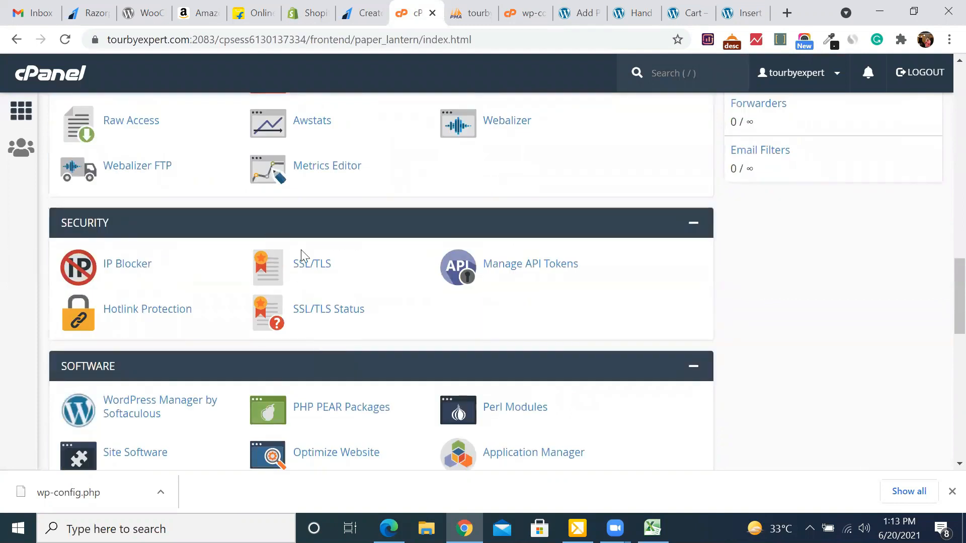
{"action": "left_click", "coordinate": [309, 267]}
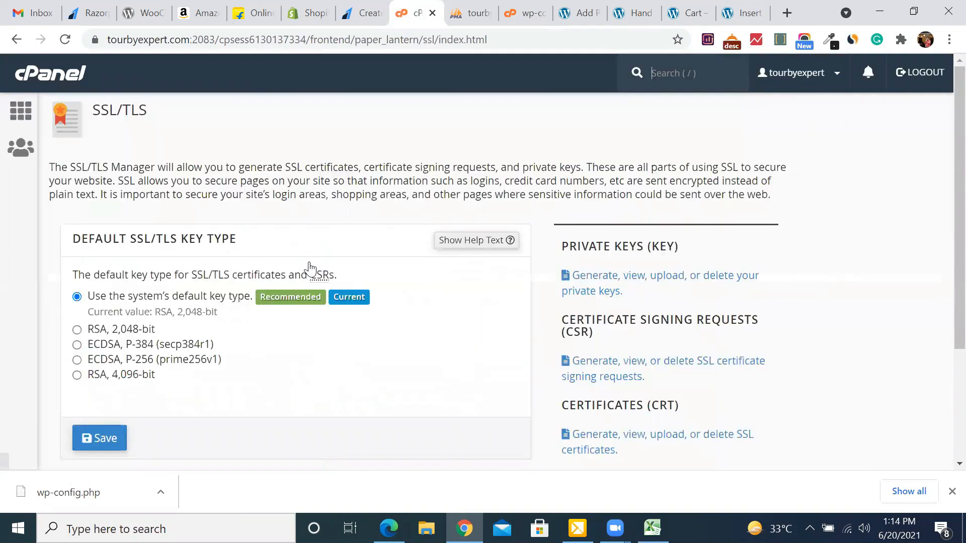
{"action": "scroll", "coordinate": [166, 414], "scroll_direction": "down", "scroll_amount": 2}
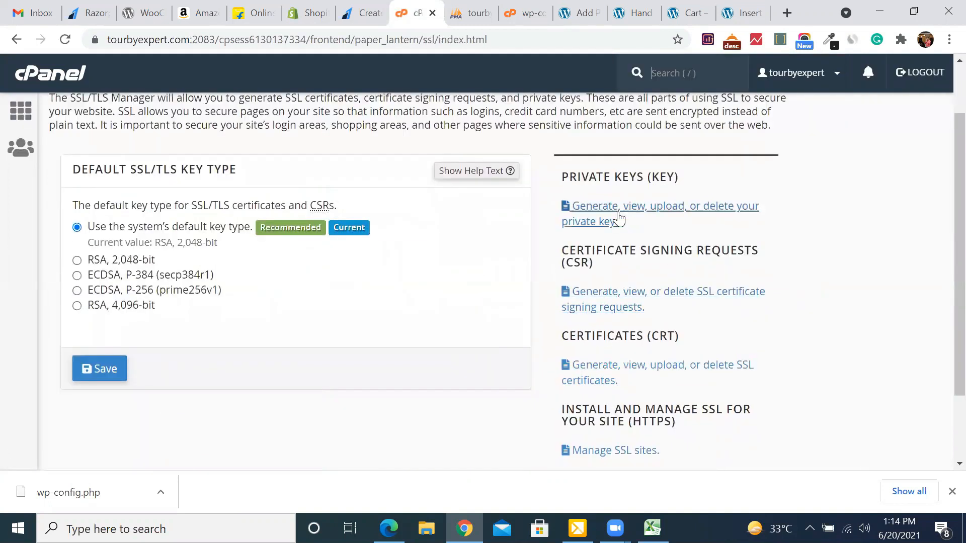
Open the private keys page and generate a new private key with the default RSA, 2,048-bit key type.
{"action": "left_click", "coordinate": [618, 218]}
{"action": "scroll", "coordinate": [300, 370], "scroll_direction": "down", "scroll_amount": 3}
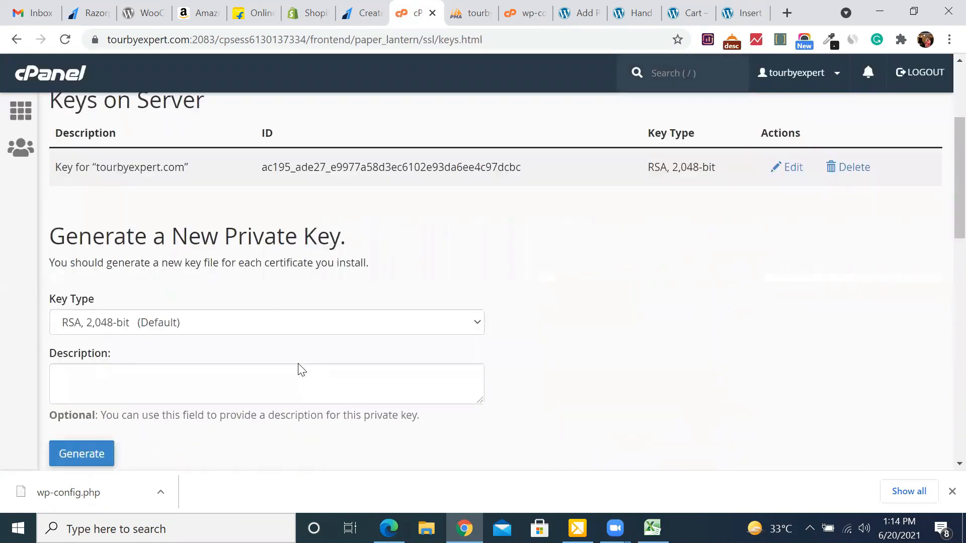
{"action": "scroll", "coordinate": [301, 369], "scroll_direction": "down", "scroll_amount": 4}
{"action": "left_click", "coordinate": [104, 255]}
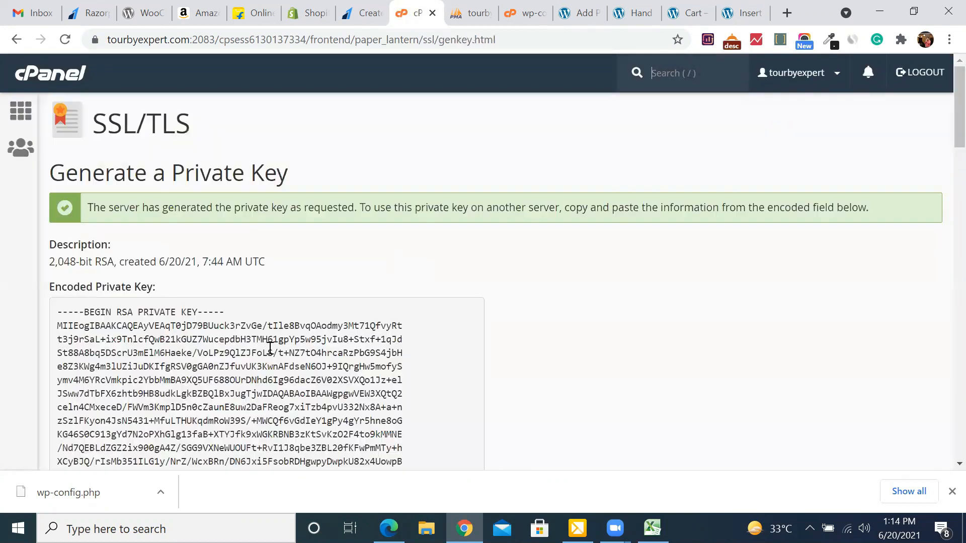
Look through the generated private key in its encoded and decoded forms.
{"action": "scroll", "coordinate": [270, 347], "scroll_direction": "down", "scroll_amount": 10}
{"action": "scroll", "coordinate": [241, 339], "scroll_direction": "up", "scroll_amount": 5}
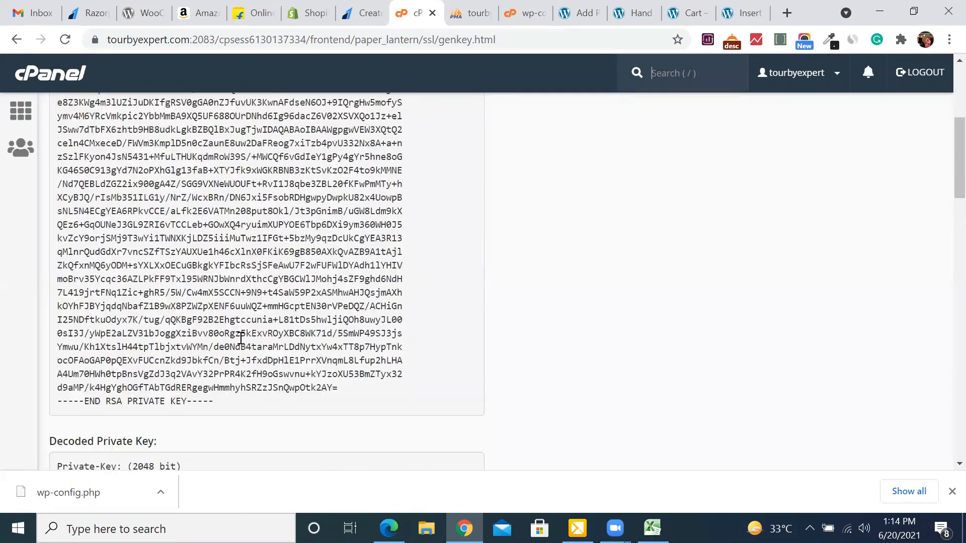
{"action": "scroll", "coordinate": [241, 339], "scroll_direction": "up", "scroll_amount": 1}
{"action": "scroll", "coordinate": [241, 282], "scroll_direction": "down", "scroll_amount": 13}
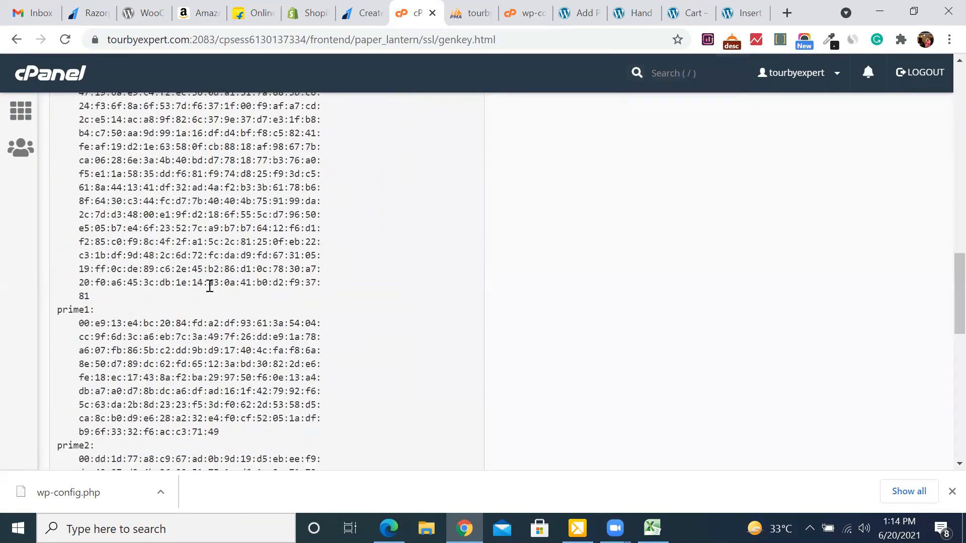
{"action": "scroll", "coordinate": [210, 286], "scroll_direction": "down", "scroll_amount": 12}
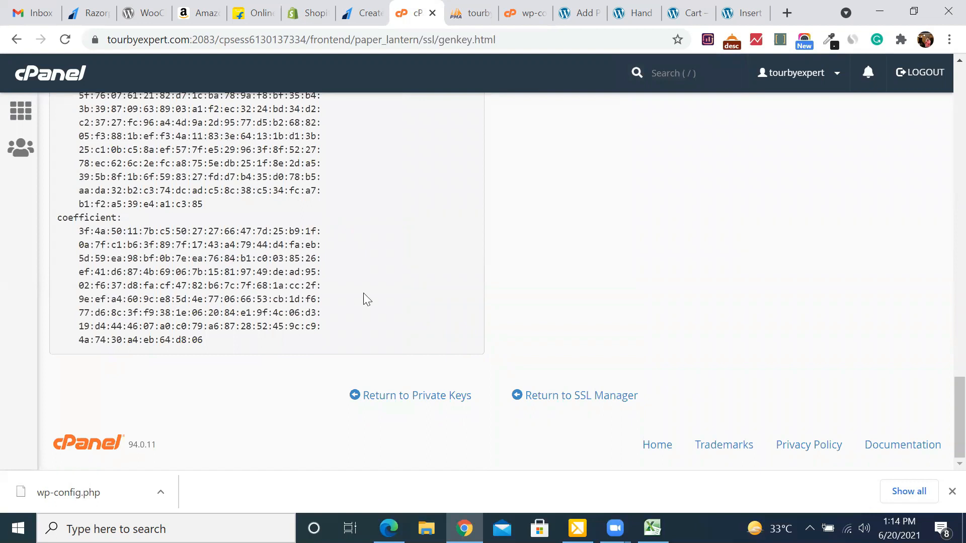
{"action": "scroll", "coordinate": [365, 296], "scroll_direction": "up", "scroll_amount": 20}
{"action": "right_click", "coordinate": [365, 295]}
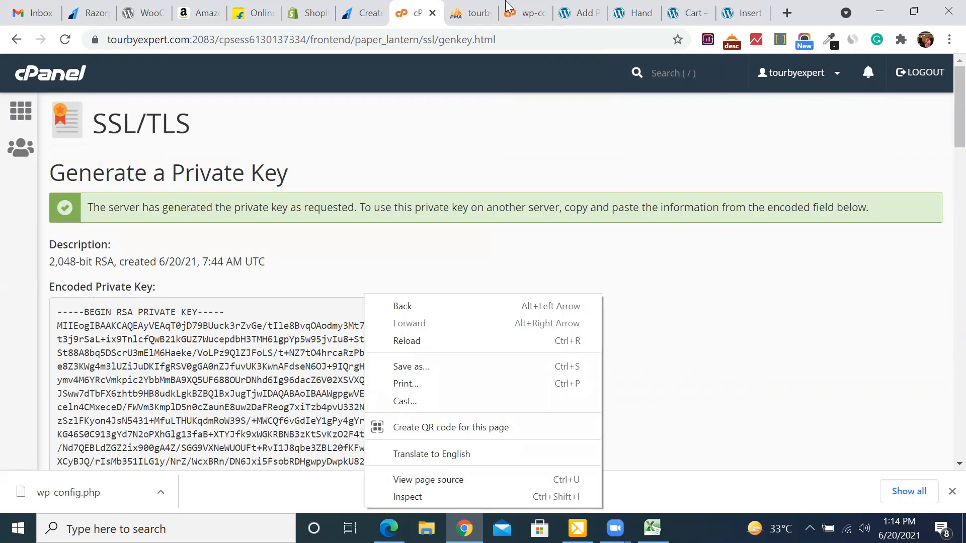
Check the WordPress SSL plugin results briefly and return to cPanel to review the generated private key page.
{"action": "left_click", "coordinate": [579, 11]}
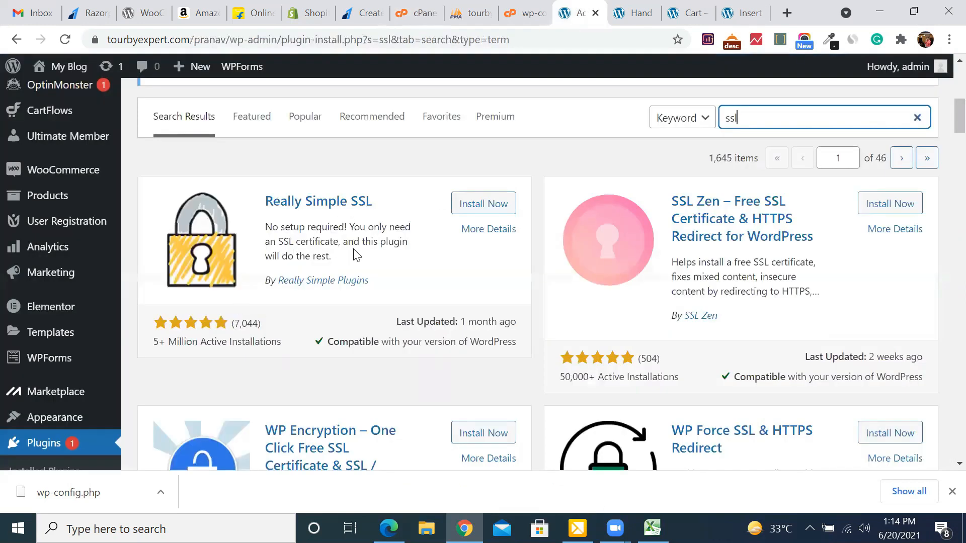
{"action": "left_click", "coordinate": [523, 7]}
{"action": "left_click", "coordinate": [415, 8]}
{"action": "scroll", "coordinate": [250, 413], "scroll_direction": "down", "scroll_amount": 20}
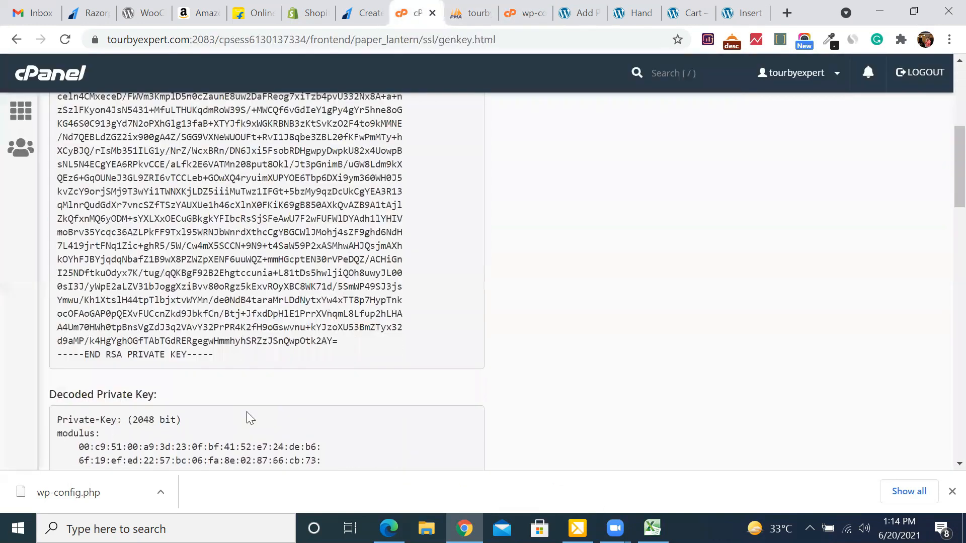
{"action": "scroll", "coordinate": [249, 415], "scroll_direction": "down", "scroll_amount": 1}
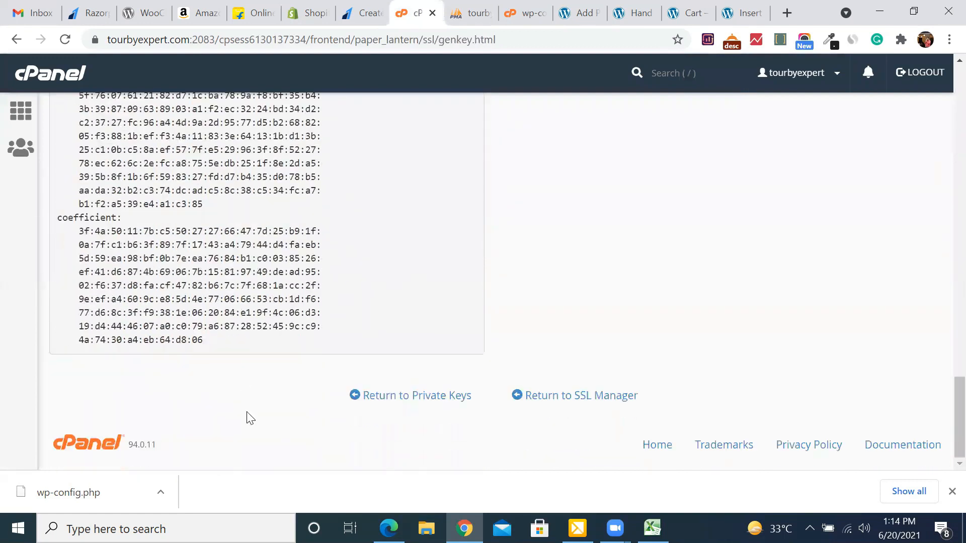
{"action": "scroll", "coordinate": [407, 380], "scroll_direction": "up", "scroll_amount": 1}
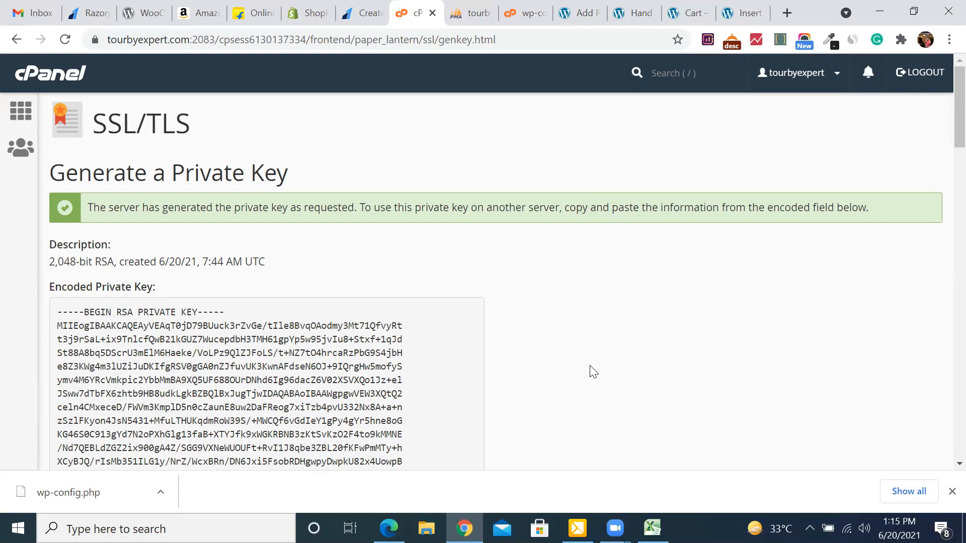
Switch back to the WordPress plugin directory and look over the SSL plugins once more.
{"action": "left_click", "coordinate": [598, 6]}
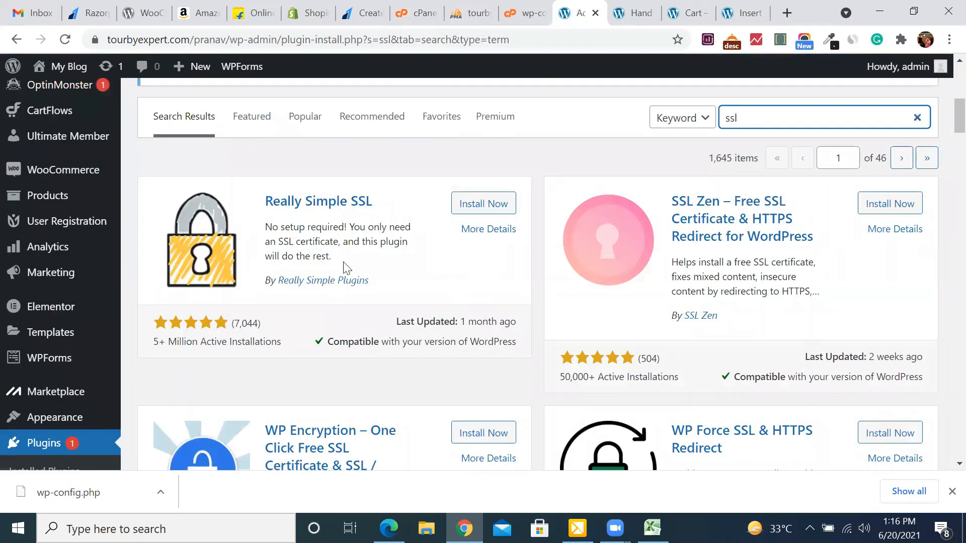
{"action": "scroll", "coordinate": [715, 292], "scroll_direction": "down", "scroll_amount": 2}
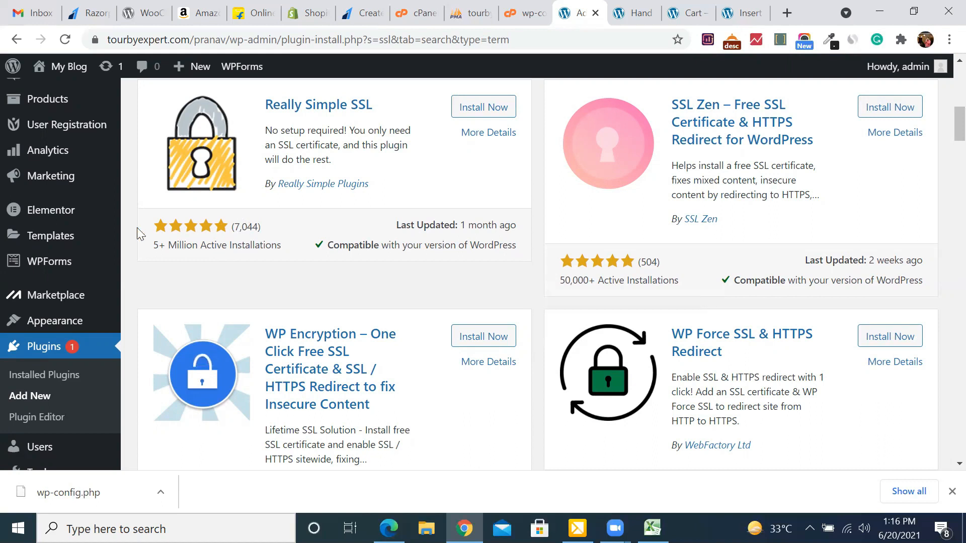
{"action": "scroll", "coordinate": [30, 255], "scroll_direction": "up", "scroll_amount": 15}
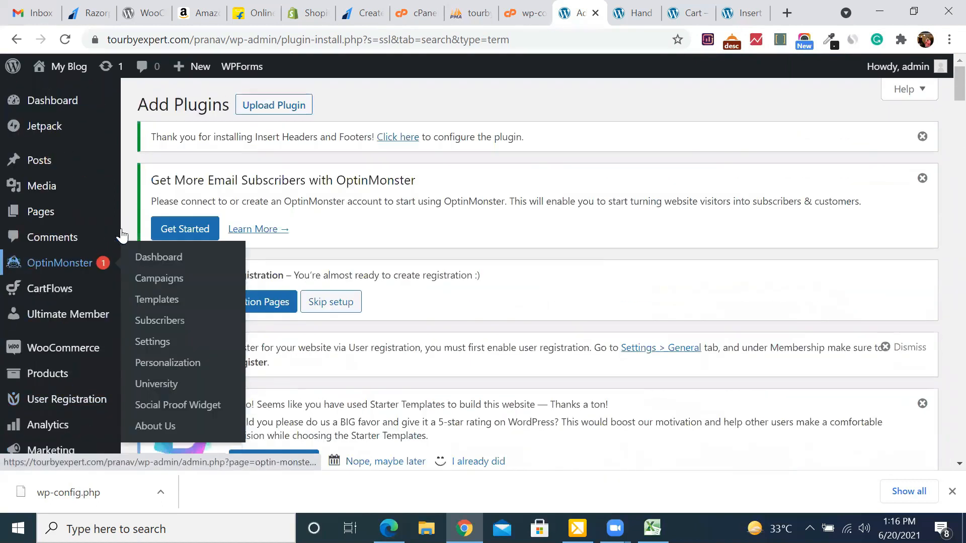
Show the list of all pages and open the About page for editing.
{"action": "mouse_move", "coordinate": [45, 212]}
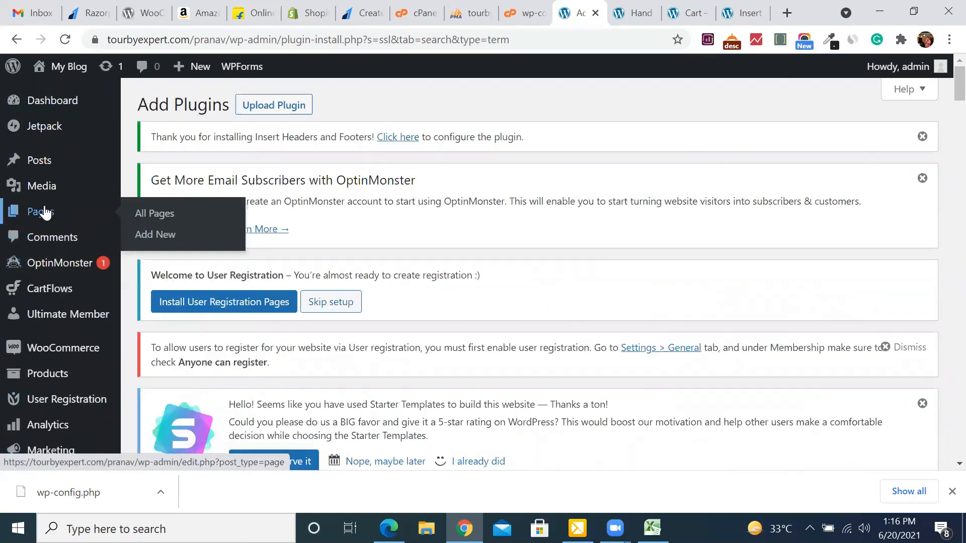
{"action": "left_click", "coordinate": [161, 213]}
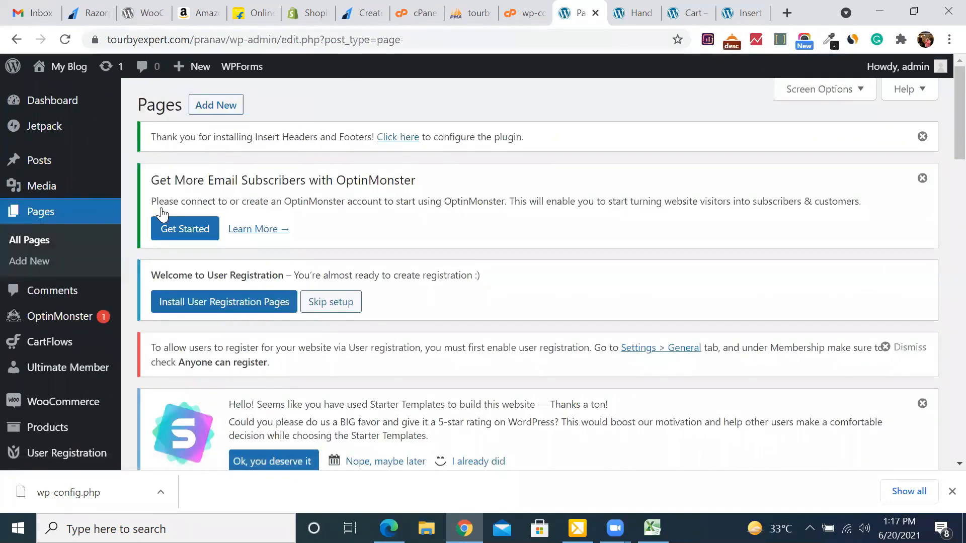
{"action": "scroll", "coordinate": [467, 272], "scroll_direction": "down", "scroll_amount": 6}
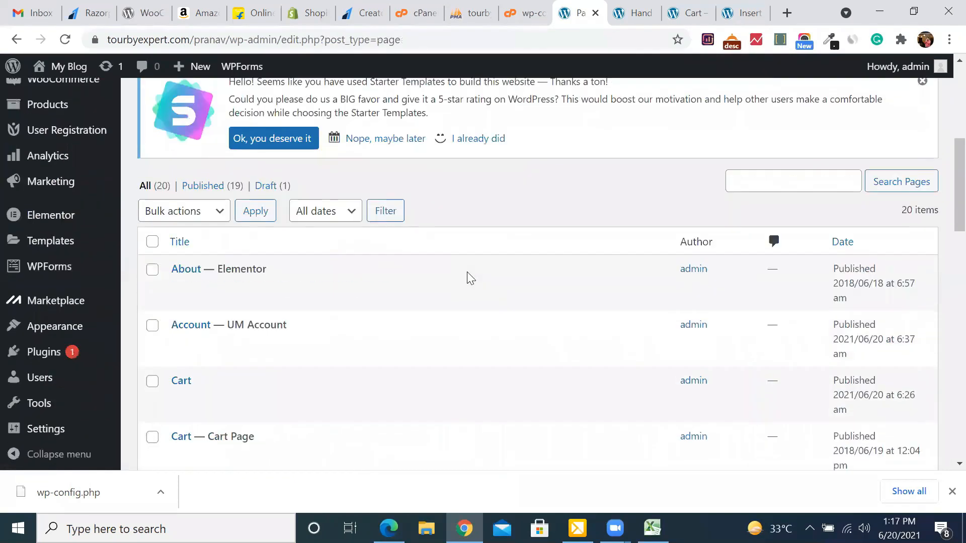
{"action": "scroll", "coordinate": [467, 271], "scroll_direction": "down", "scroll_amount": 1}
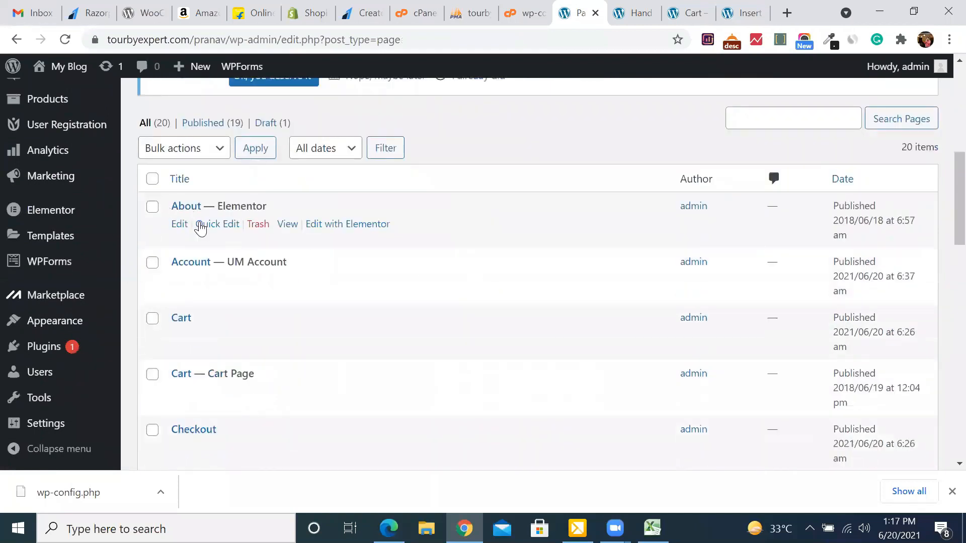
{"action": "left_click", "coordinate": [184, 227]}
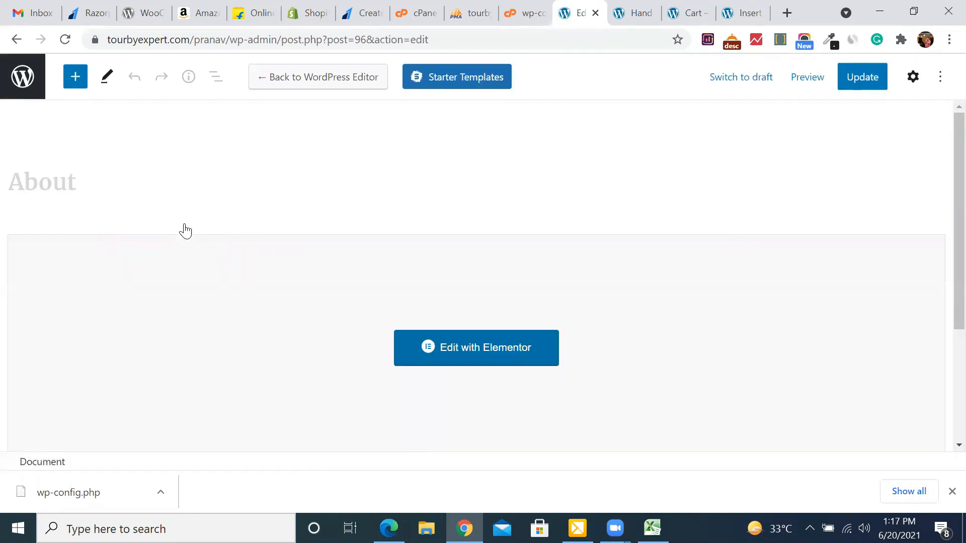
Switch the About page from Elementor to the default WordPress editor, accept the layout warning and go back one page.
{"action": "left_click", "coordinate": [323, 82]}
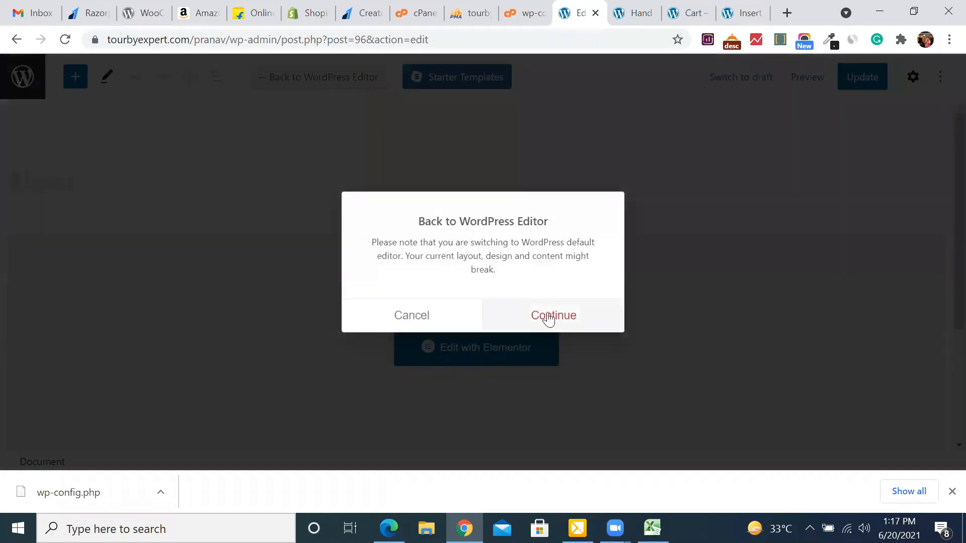
{"action": "left_click", "coordinate": [549, 316]}
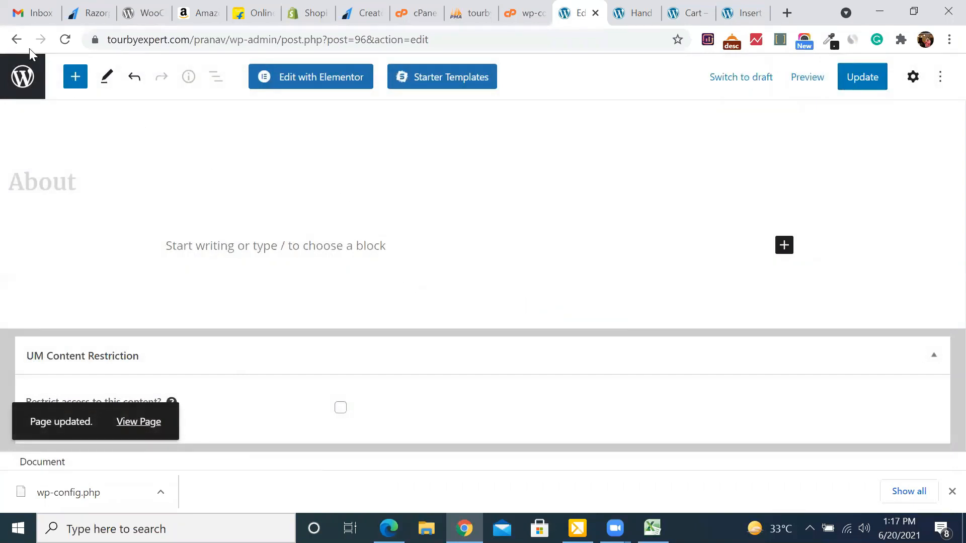
{"action": "left_click", "coordinate": [17, 41]}
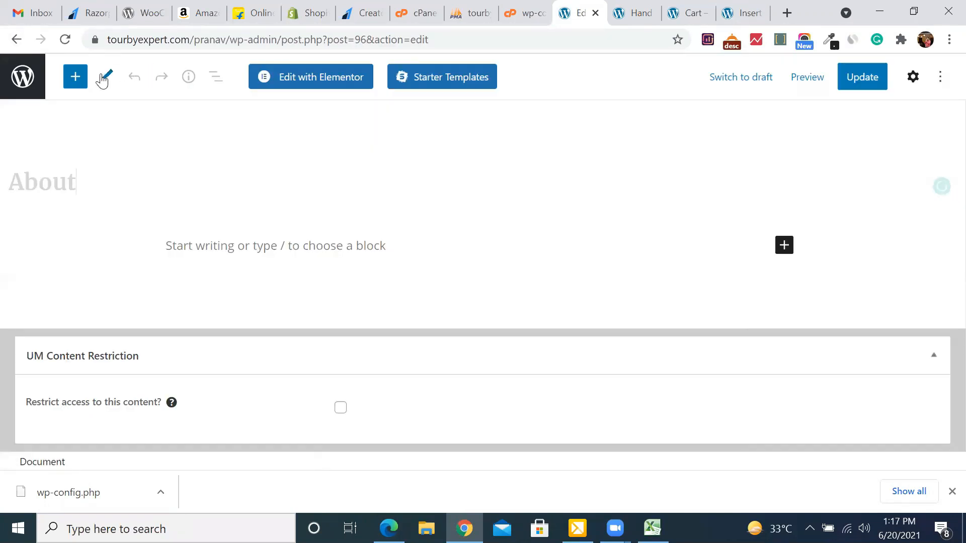
Open the About page in Elementor and look through its layout.
{"action": "left_click", "coordinate": [329, 79]}
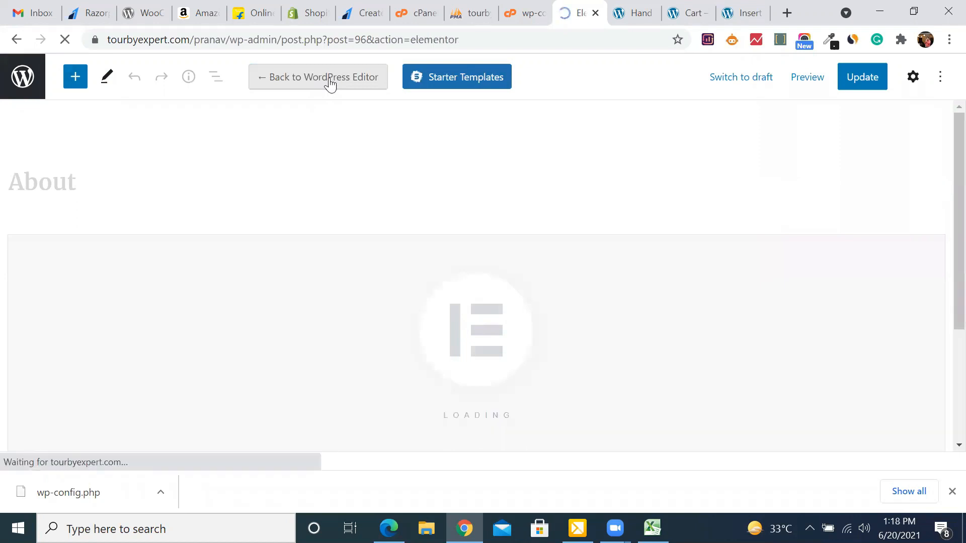
{"action": "scroll", "coordinate": [485, 297], "scroll_direction": "down", "scroll_amount": 7}
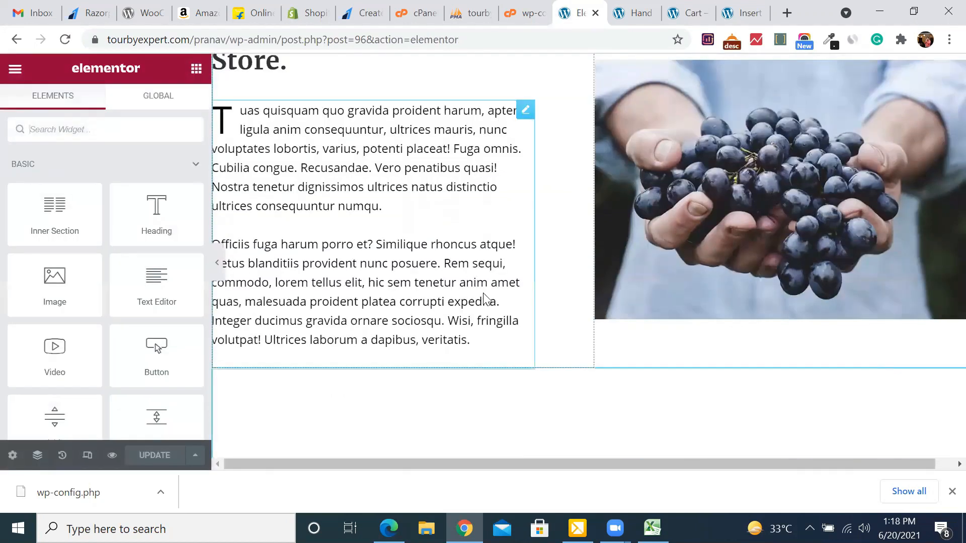
{"action": "scroll", "coordinate": [484, 298], "scroll_direction": "up", "scroll_amount": 7}
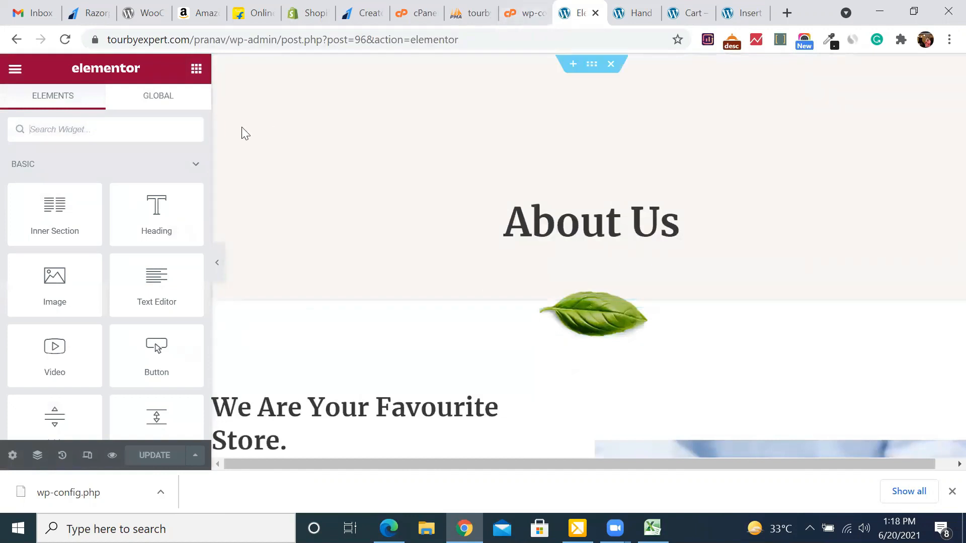
Return to the list of all pages and look through the site's existing pages.
{"action": "left_click", "coordinate": [18, 40]}
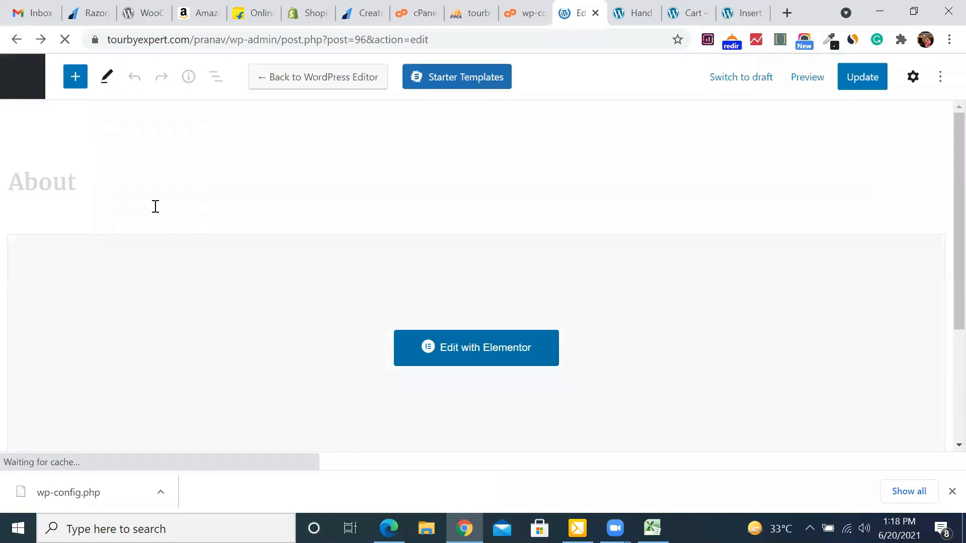
{"action": "scroll", "coordinate": [286, 442], "scroll_direction": "down", "scroll_amount": 8}
{"action": "scroll", "coordinate": [291, 442], "scroll_direction": "down", "scroll_amount": 10}
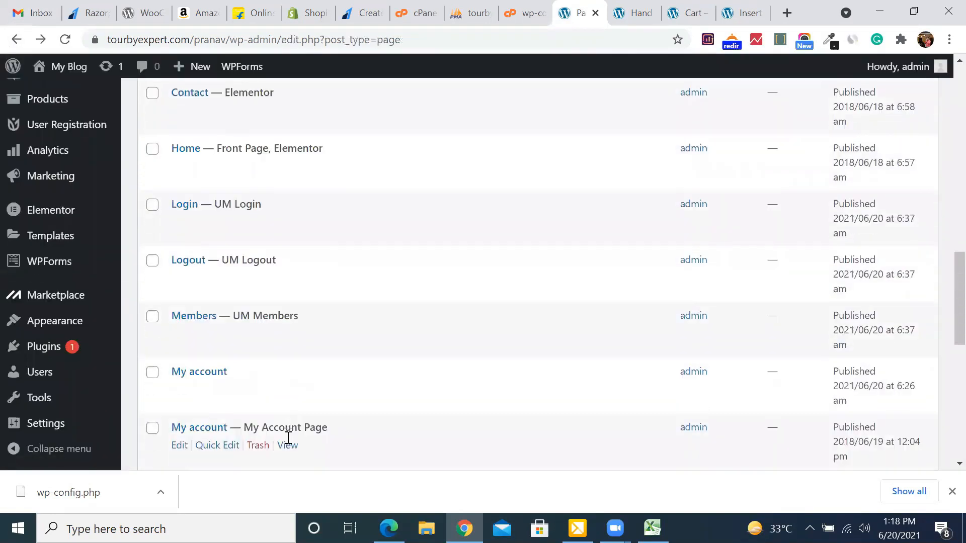
{"action": "scroll", "coordinate": [289, 443], "scroll_direction": "down", "scroll_amount": 2}
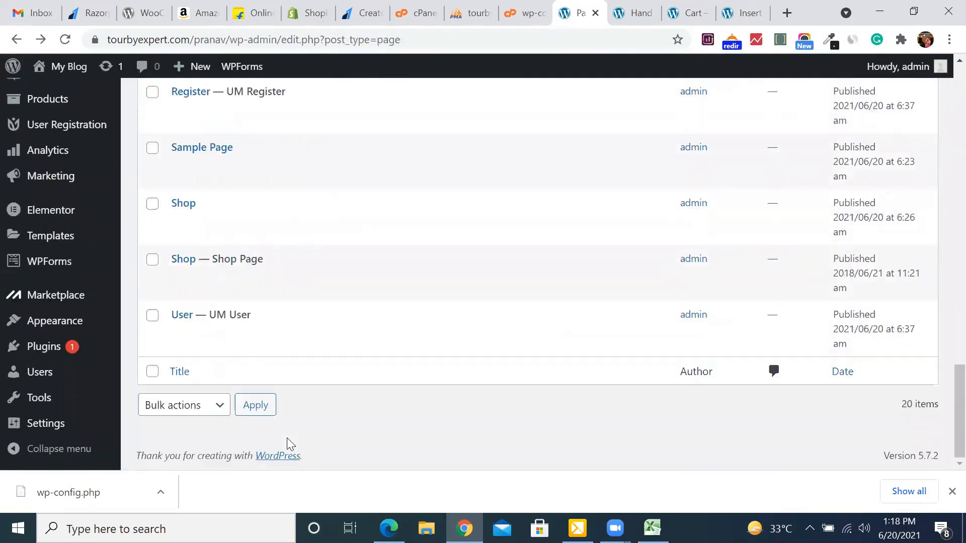
{"action": "scroll", "coordinate": [288, 443], "scroll_direction": "up", "scroll_amount": 12}
{"action": "scroll", "coordinate": [288, 445], "scroll_direction": "up", "scroll_amount": 1}
{"action": "mouse_move", "coordinate": [151, 294]}
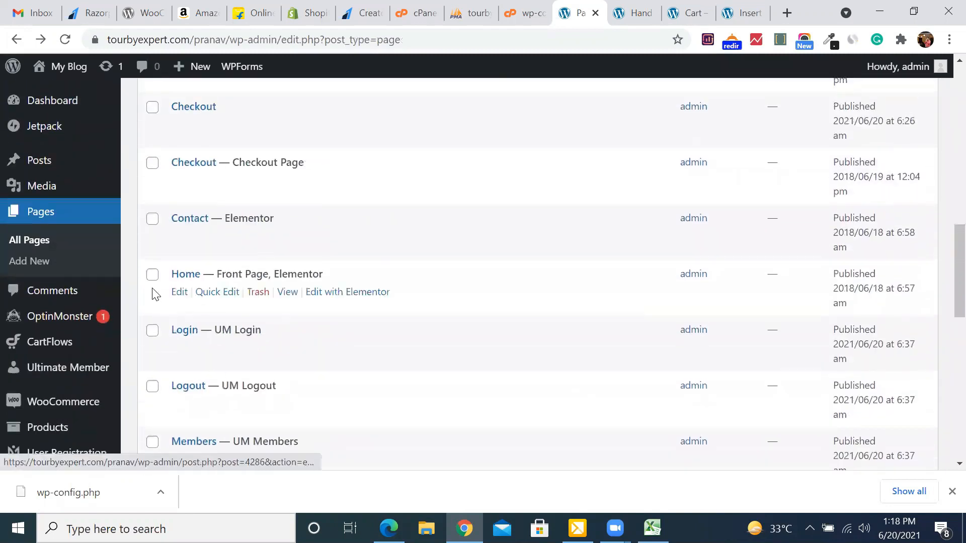
Show the Home page's quick edit options, cancel them and open a page in the full editor.
{"action": "left_click", "coordinate": [217, 293]}
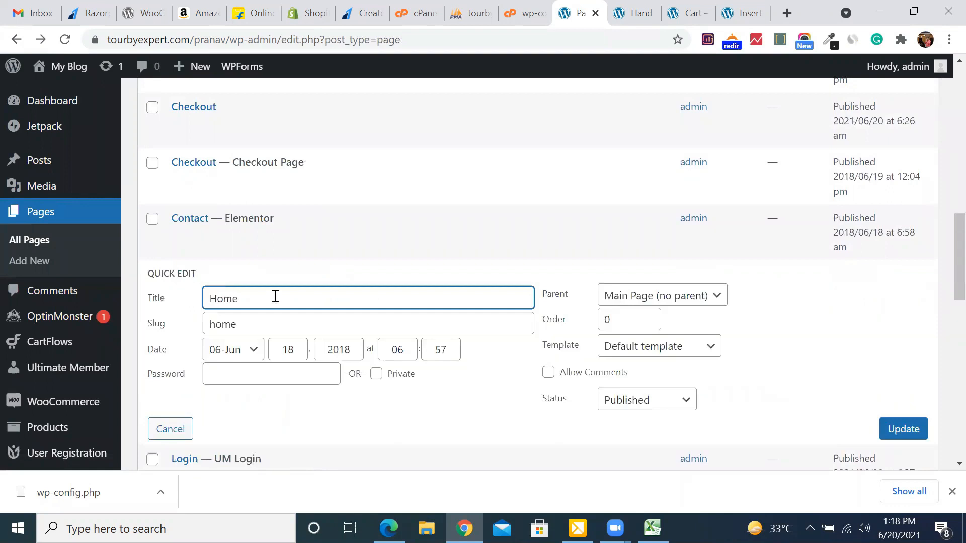
{"action": "left_click", "coordinate": [169, 429]}
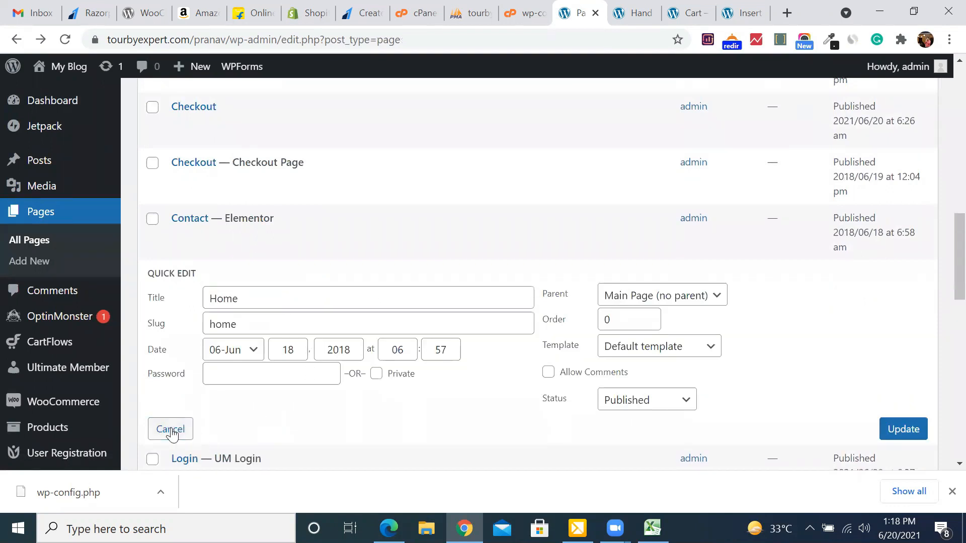
{"action": "left_click", "coordinate": [179, 293]}
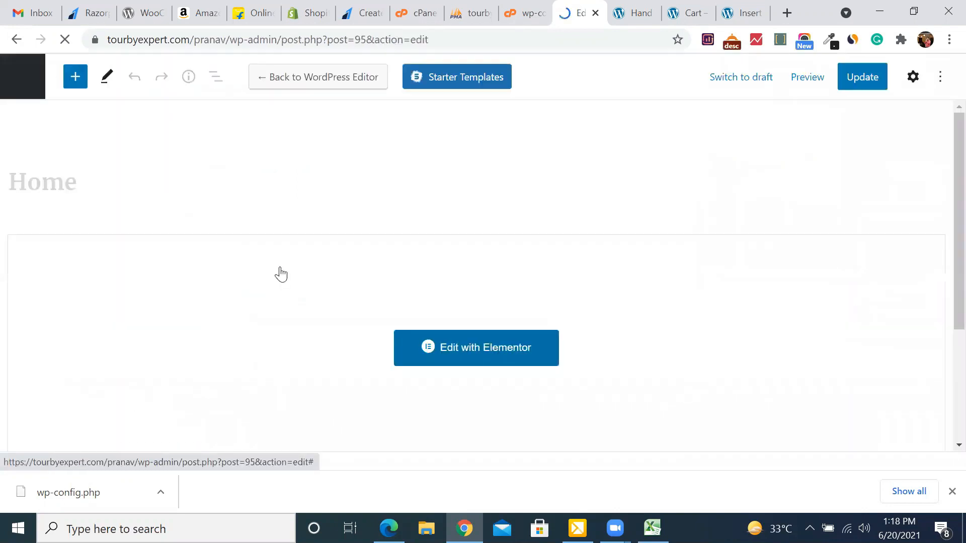
Open the About page in the WordPress editor and look through its content area and content restriction option.
{"action": "left_click", "coordinate": [332, 79]}
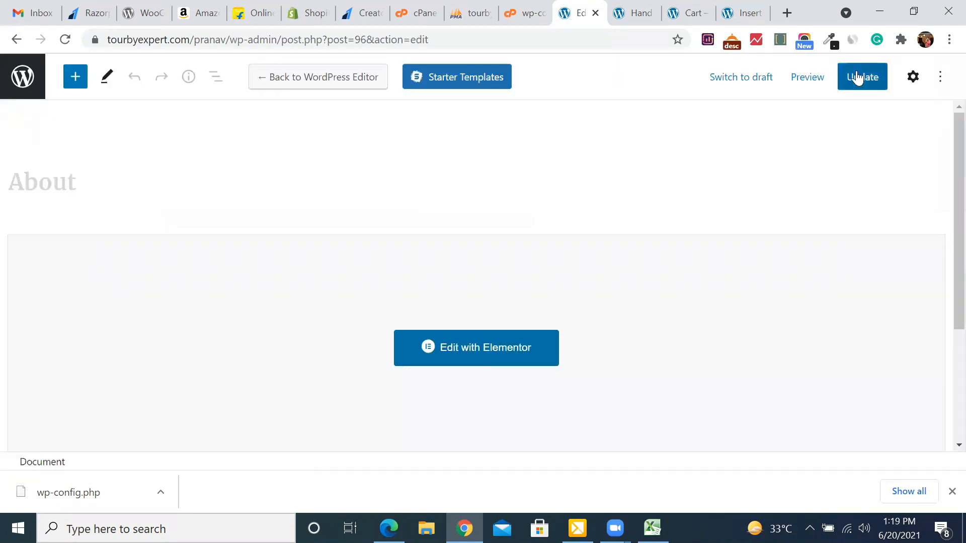
{"action": "scroll", "coordinate": [599, 199], "scroll_direction": "down", "scroll_amount": 4}
{"action": "scroll", "coordinate": [598, 201], "scroll_direction": "up", "scroll_amount": 3}
{"action": "scroll", "coordinate": [599, 201], "scroll_direction": "down", "scroll_amount": 3}
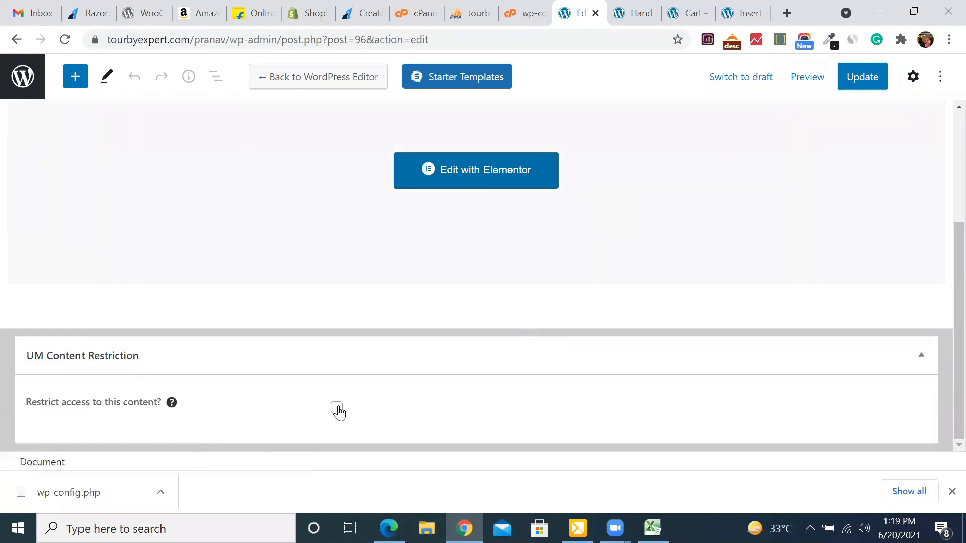
{"action": "scroll", "coordinate": [622, 292], "scroll_direction": "up", "scroll_amount": 1}
{"action": "scroll", "coordinate": [622, 293], "scroll_direction": "up", "scroll_amount": 3}
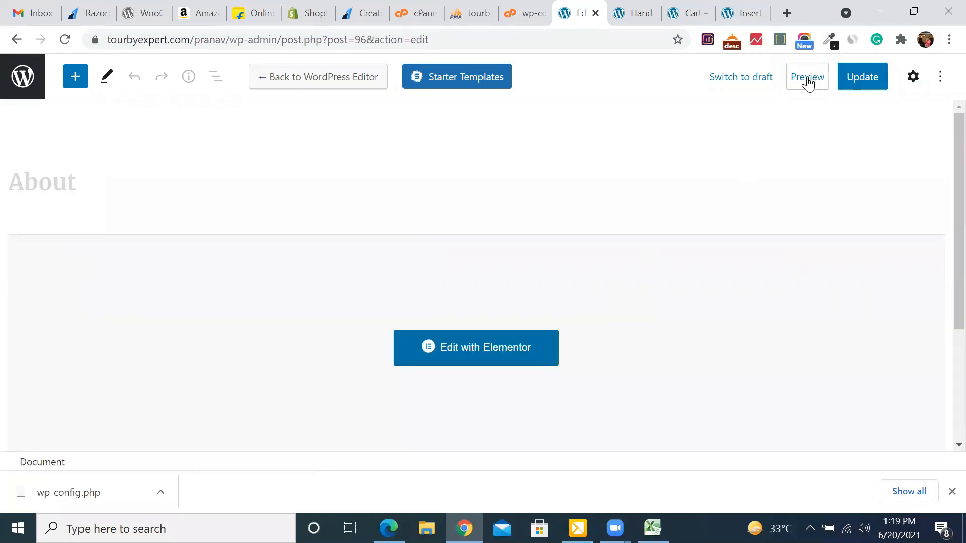
Show the About page's settings and look through its visibility, featured image and page attribute options.
{"action": "left_click", "coordinate": [914, 78]}
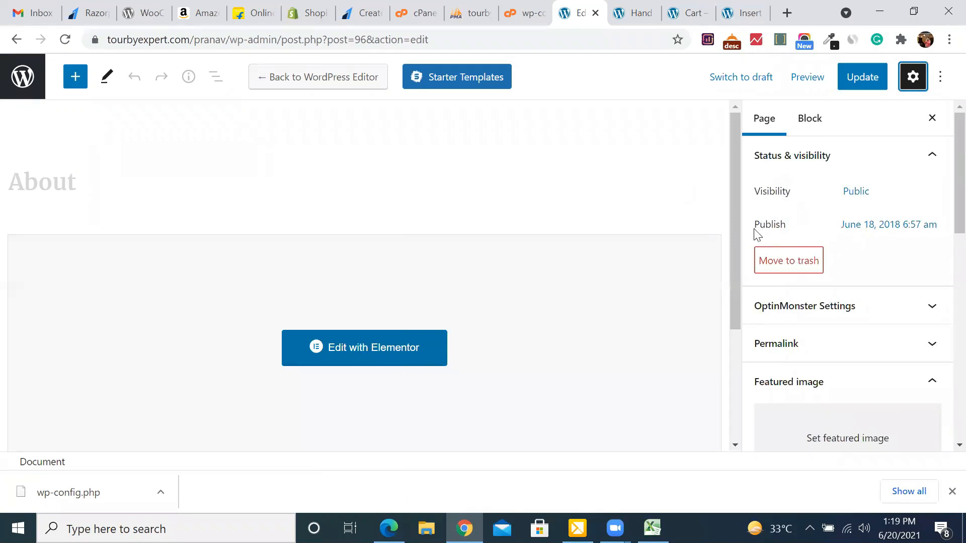
{"action": "scroll", "coordinate": [847, 209], "scroll_direction": "down", "scroll_amount": 3}
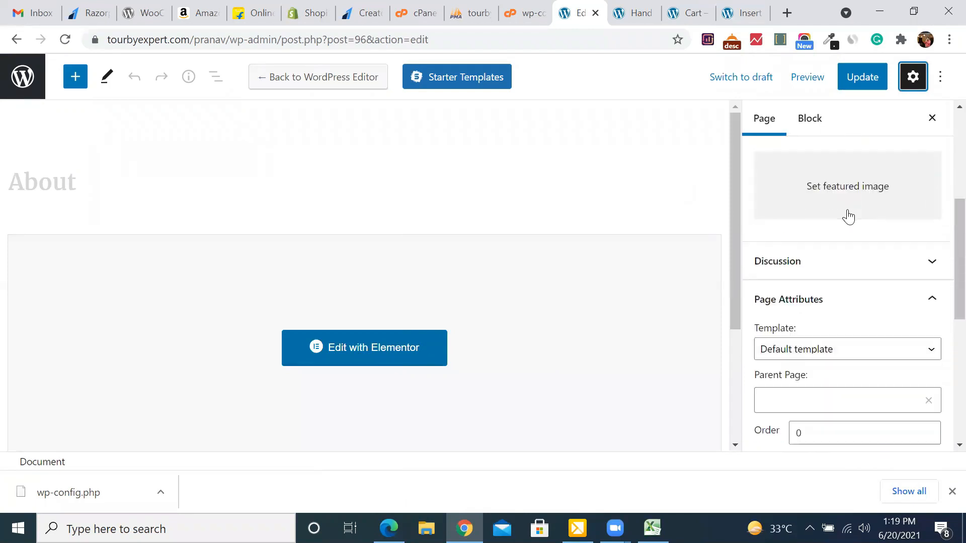
{"action": "scroll", "coordinate": [848, 215], "scroll_direction": "up", "scroll_amount": 3}
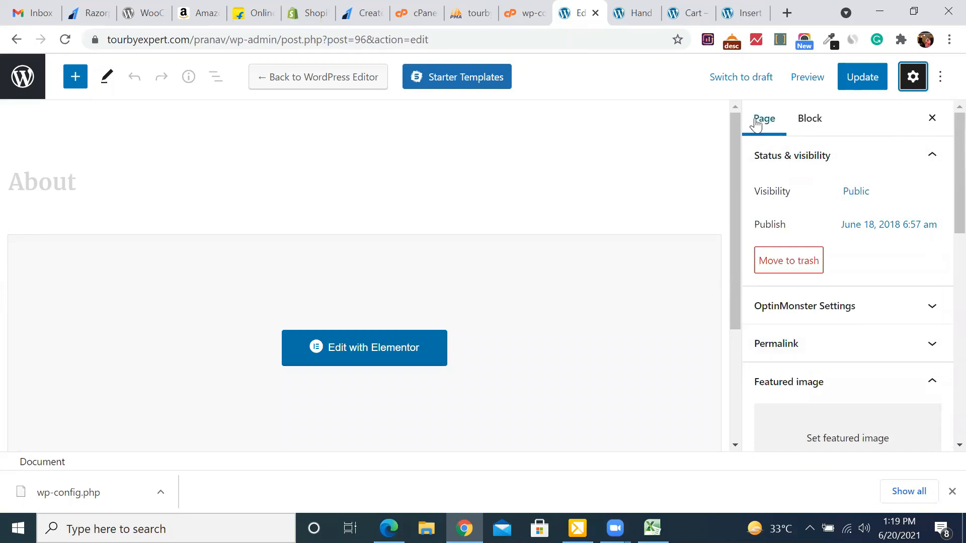
Change the page title to "About Us" and update the page.
{"action": "left_click", "coordinate": [168, 185]}
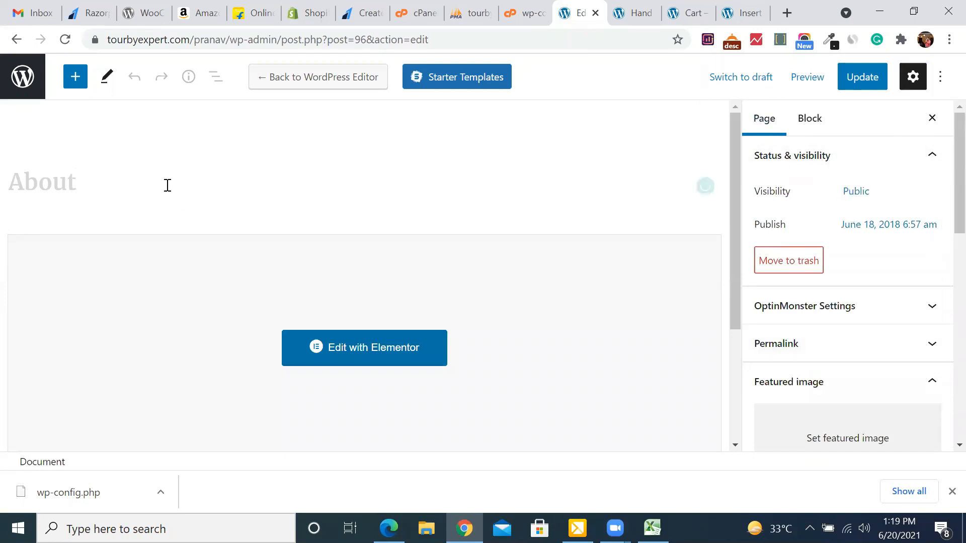
{"action": "type", "text": "Us"}
{"action": "left_click", "coordinate": [850, 82]}
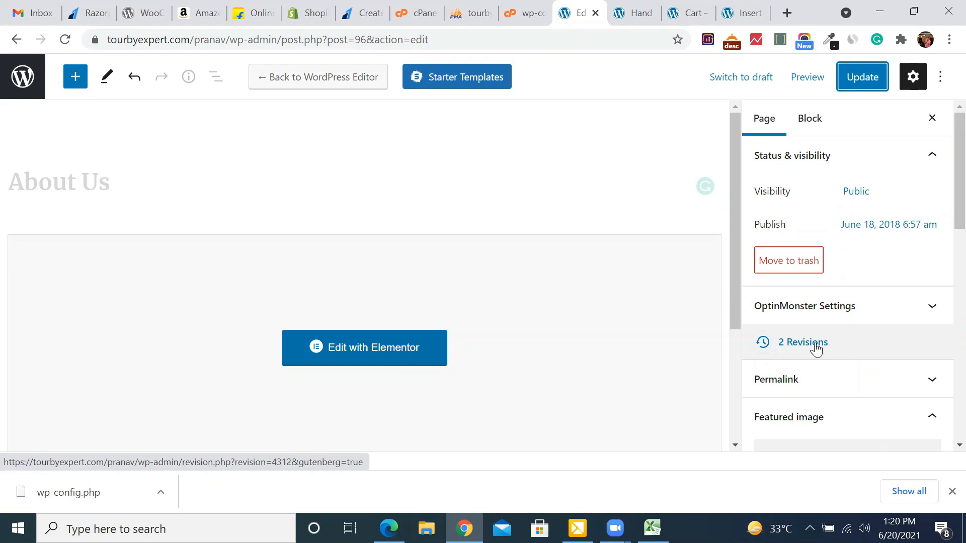
Compare the page's revisions and restore the earlier one with the title "About".
{"action": "left_click", "coordinate": [815, 343]}
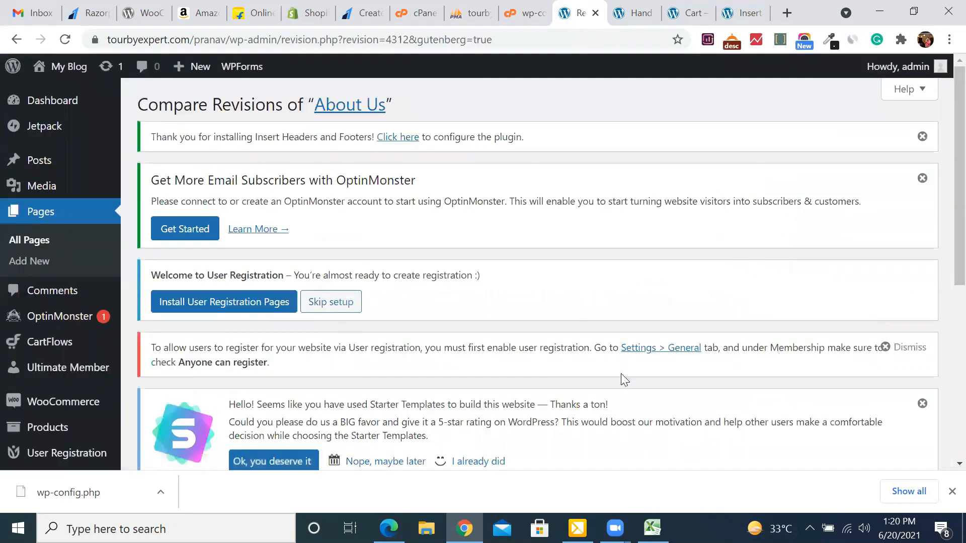
{"action": "scroll", "coordinate": [621, 377], "scroll_direction": "down", "scroll_amount": 6}
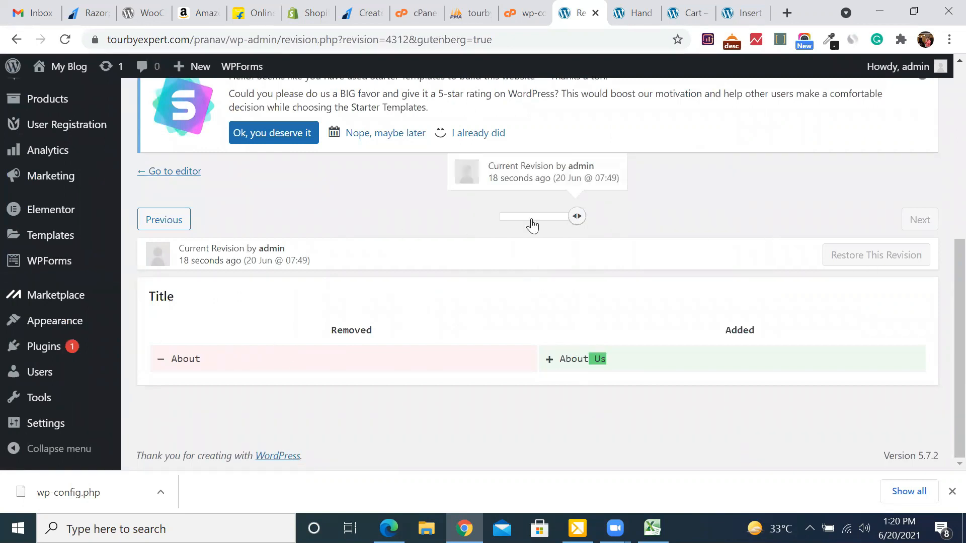
{"action": "left_click", "coordinate": [153, 220]}
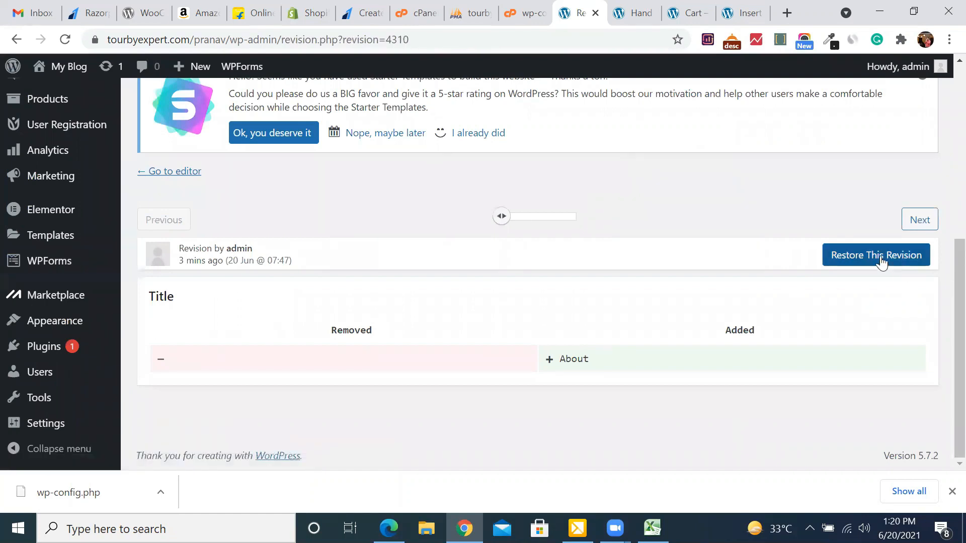
{"action": "left_click", "coordinate": [881, 262]}
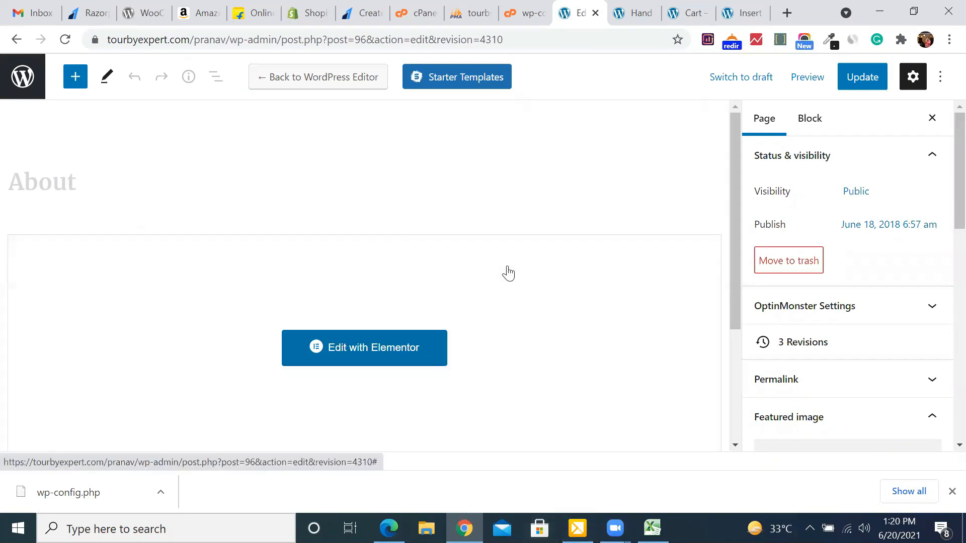
Leave the page editor, open Jetpack and look through its security and performance setup page.
{"action": "left_click", "coordinate": [25, 83]}
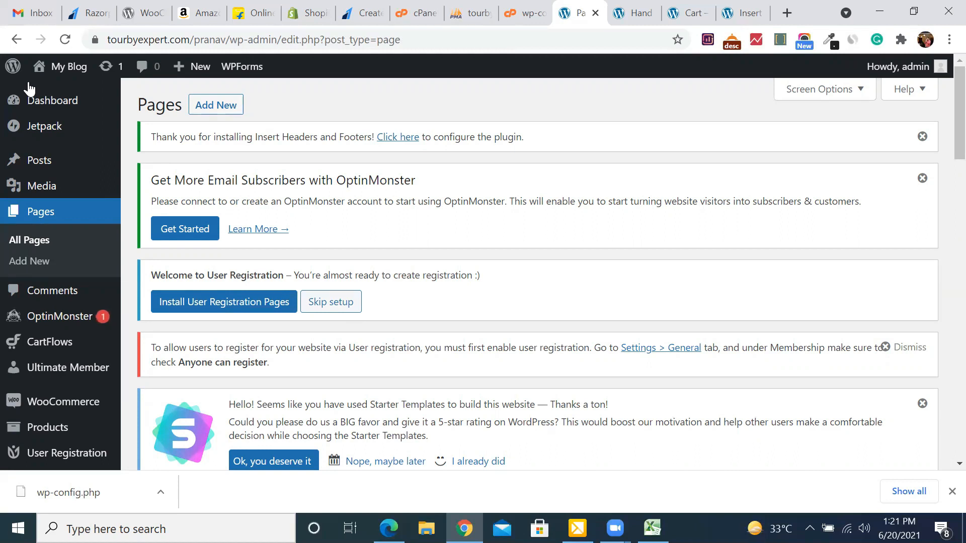
{"action": "left_click", "coordinate": [39, 132]}
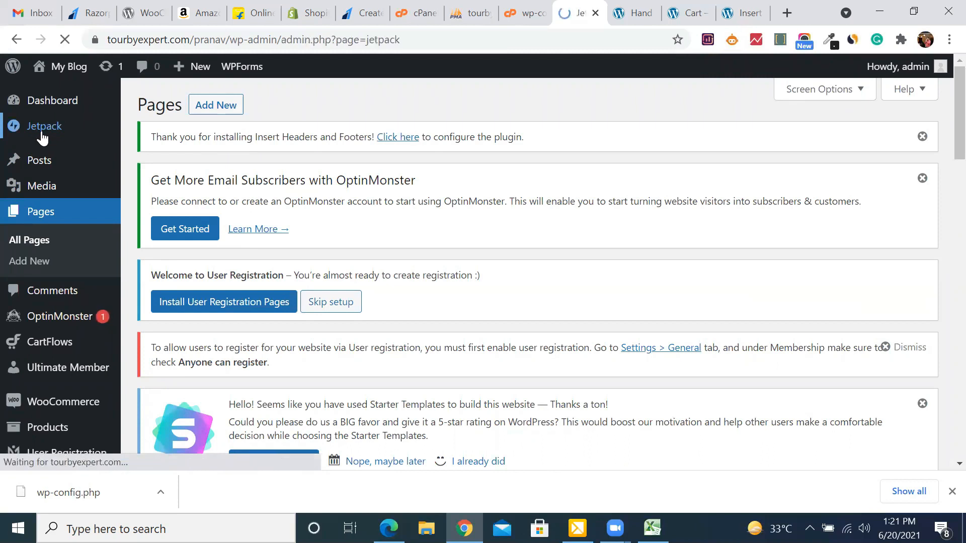
{"action": "scroll", "coordinate": [586, 307], "scroll_direction": "down", "scroll_amount": 3}
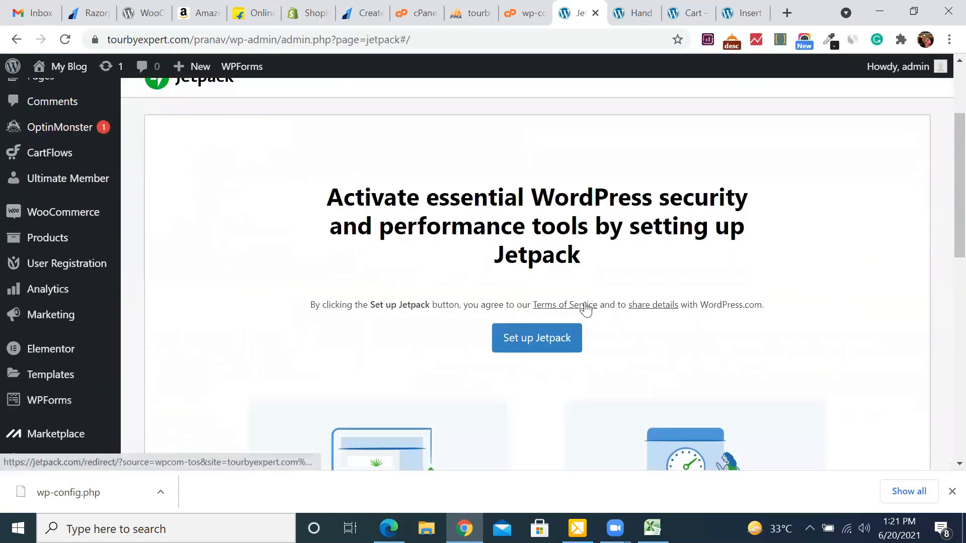
{"action": "scroll", "coordinate": [587, 308], "scroll_direction": "down", "scroll_amount": 1}
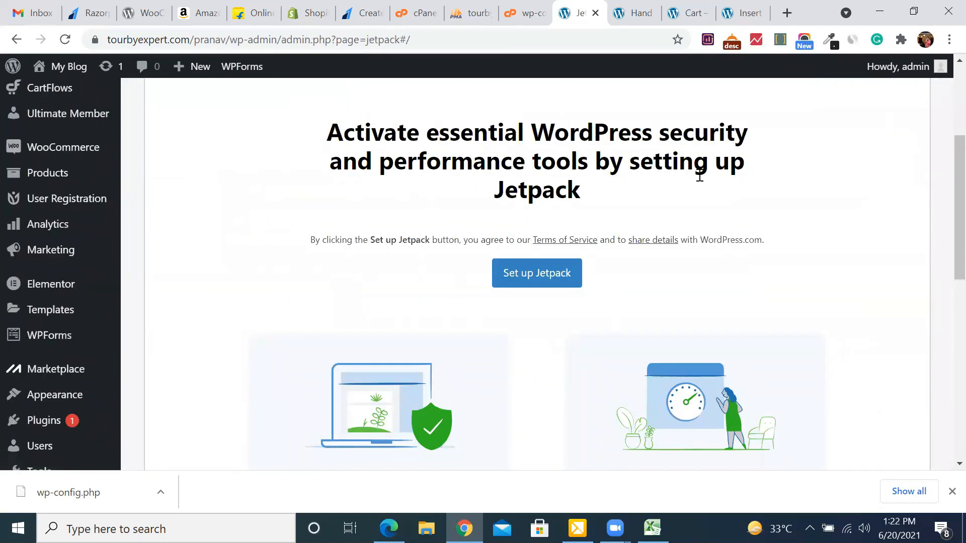
{"action": "scroll", "coordinate": [532, 239], "scroll_direction": "down", "scroll_amount": 4}
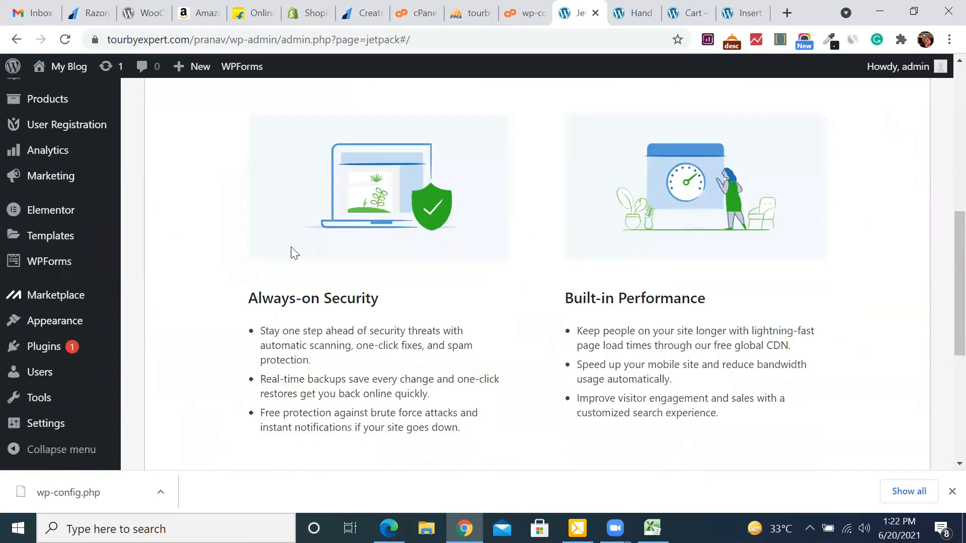
{"action": "scroll", "coordinate": [505, 282], "scroll_direction": "down", "scroll_amount": 5}
{"action": "scroll", "coordinate": [504, 266], "scroll_direction": "up", "scroll_amount": 8}
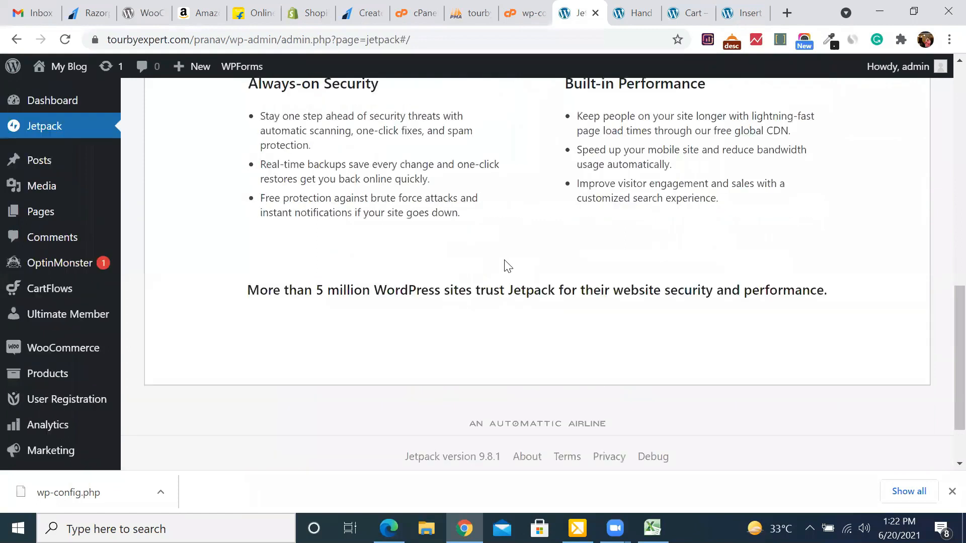
{"action": "scroll", "coordinate": [508, 261], "scroll_direction": "up", "scroll_amount": 2}
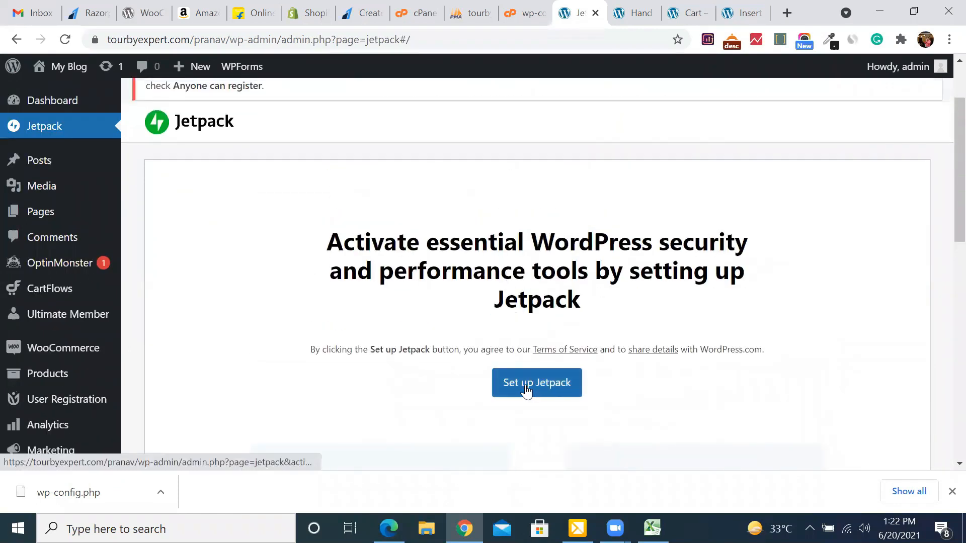